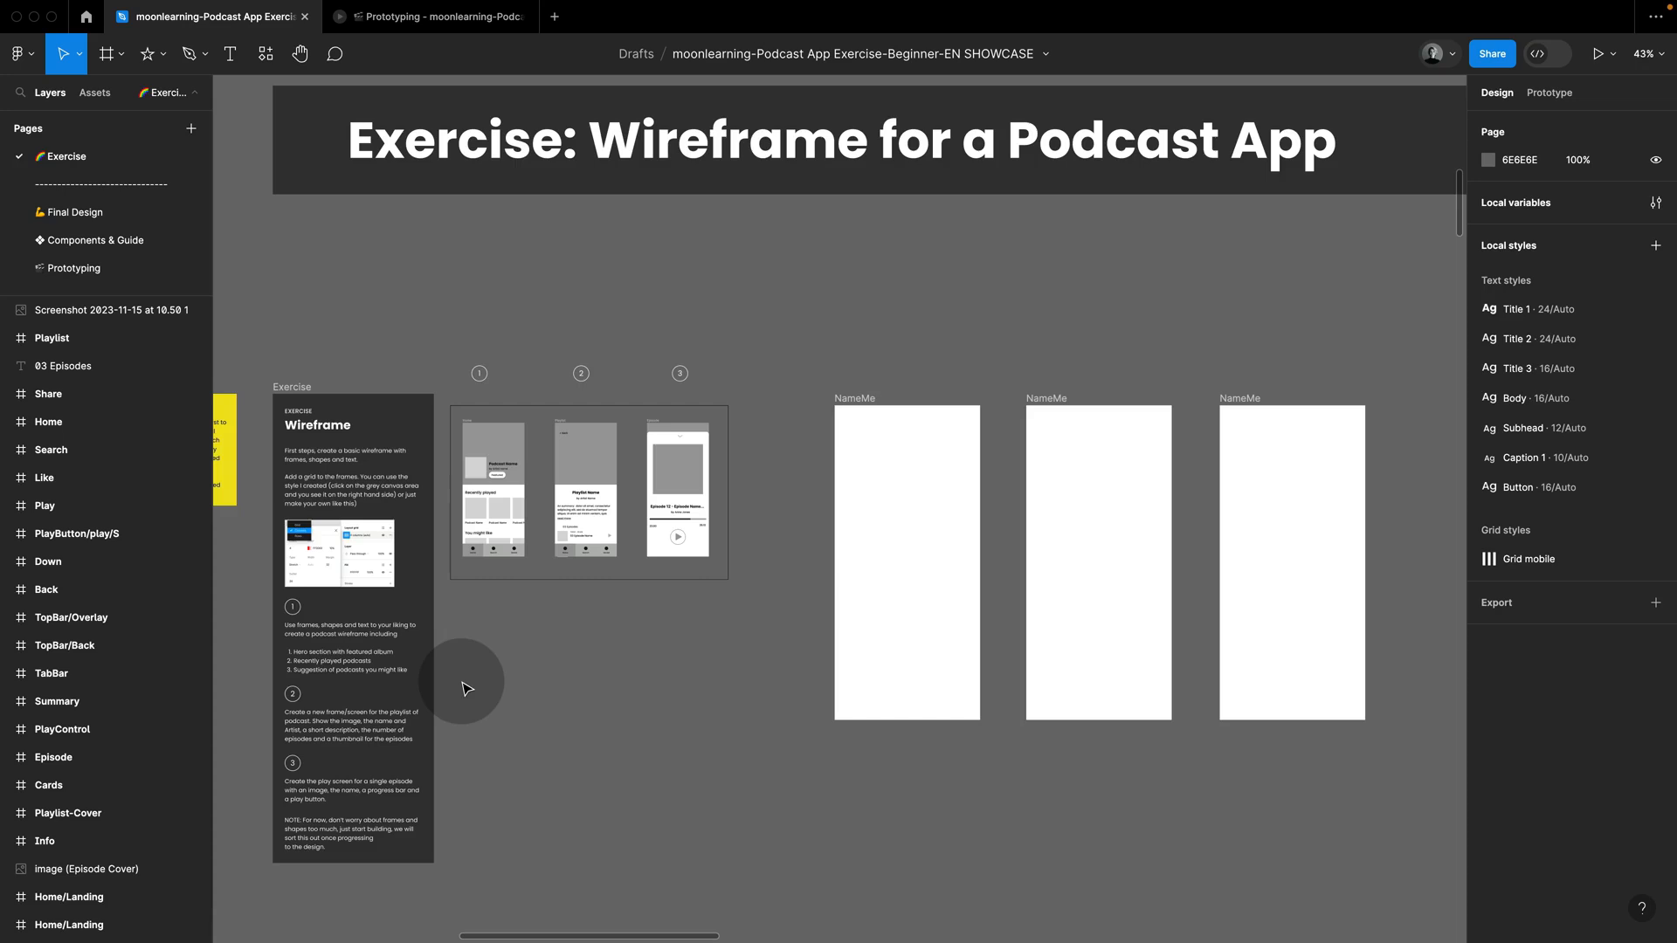
Step: Examine the suggested solution's Home and Episode wireframes, including the cover section, podcast cards and progress bar
scroll(1119, 301, "down", 3)
scroll(1119, 301, "right", 20)
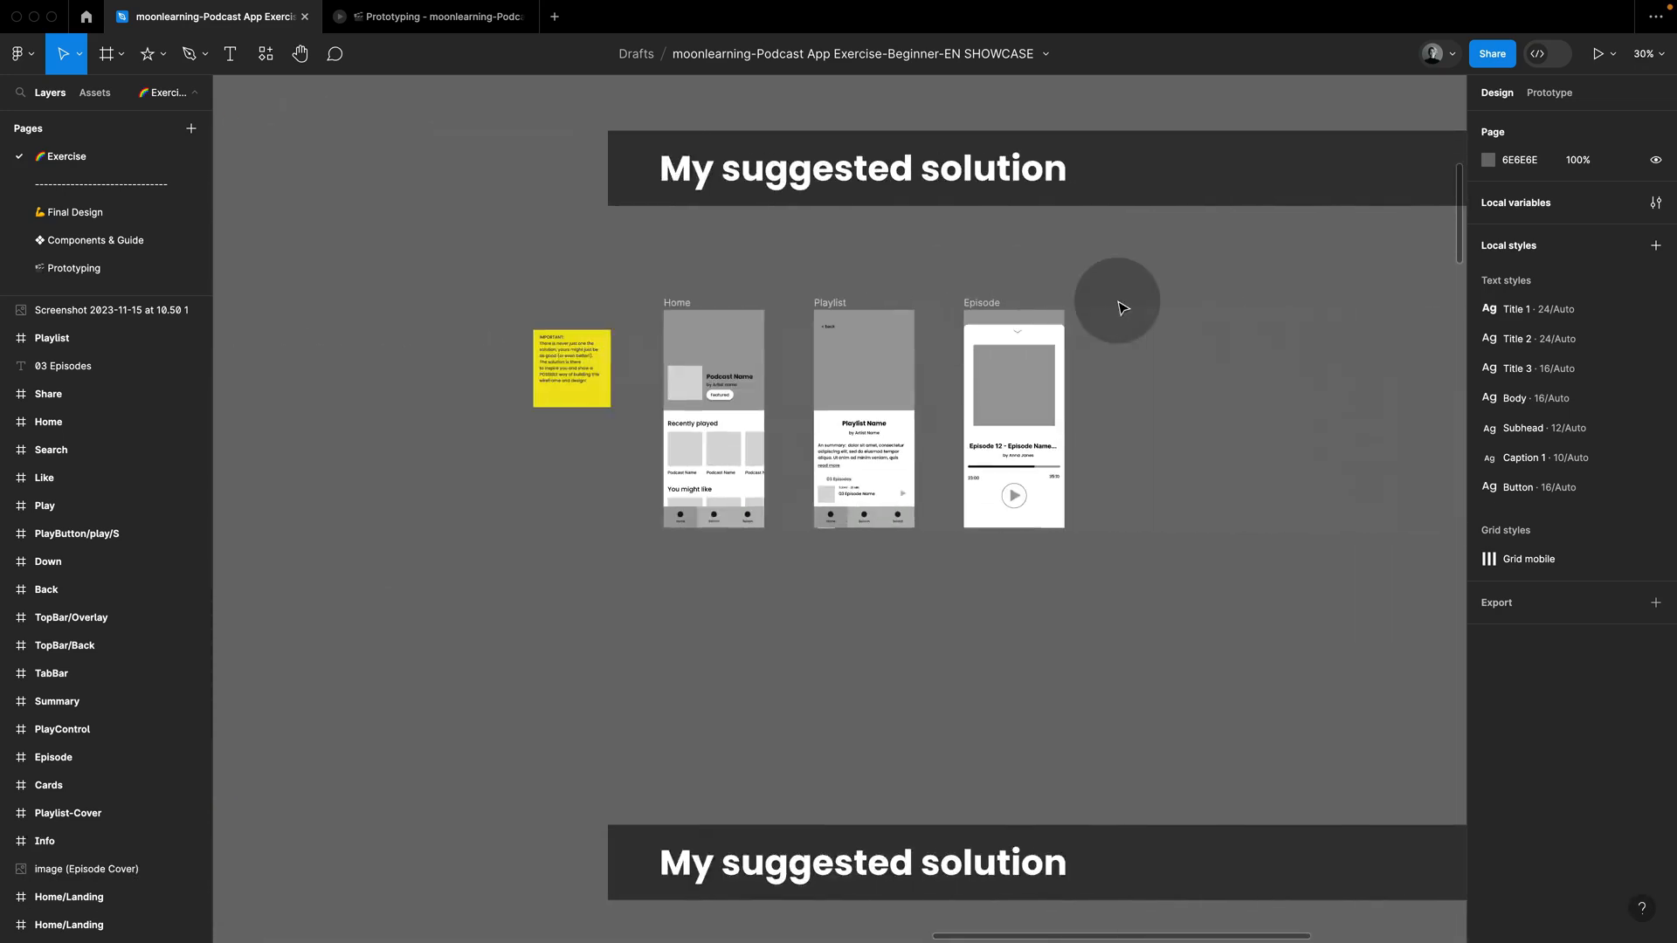
left_click(741, 353)
left_click(725, 449)
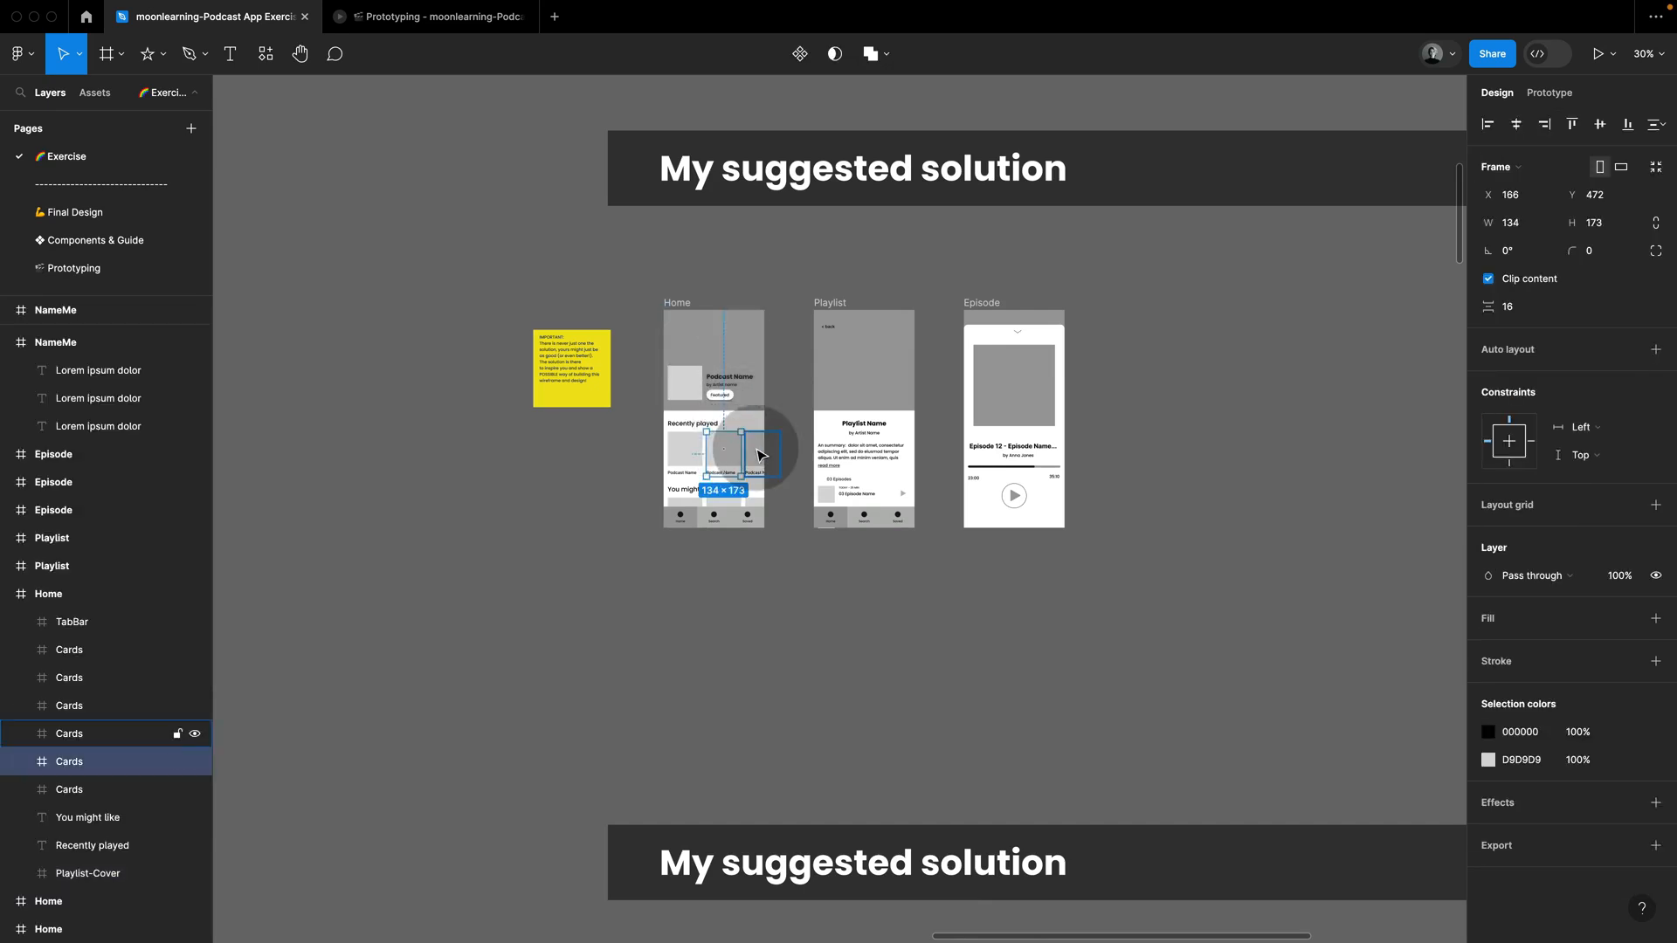
left_click(725, 380)
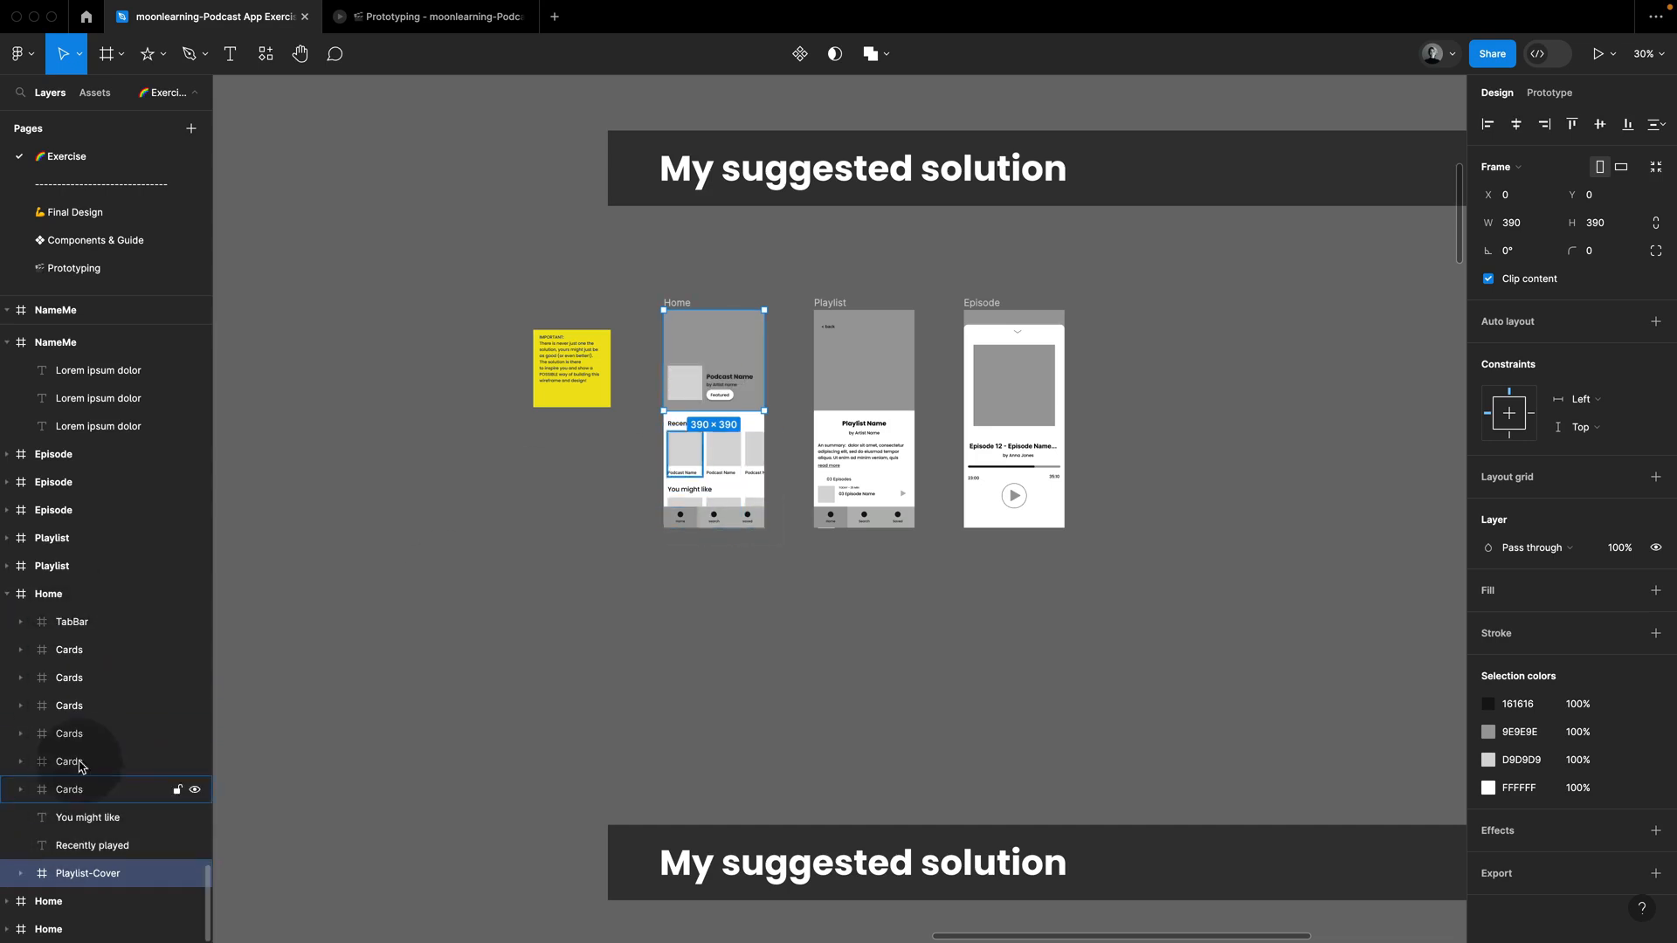
left_click(613, 456)
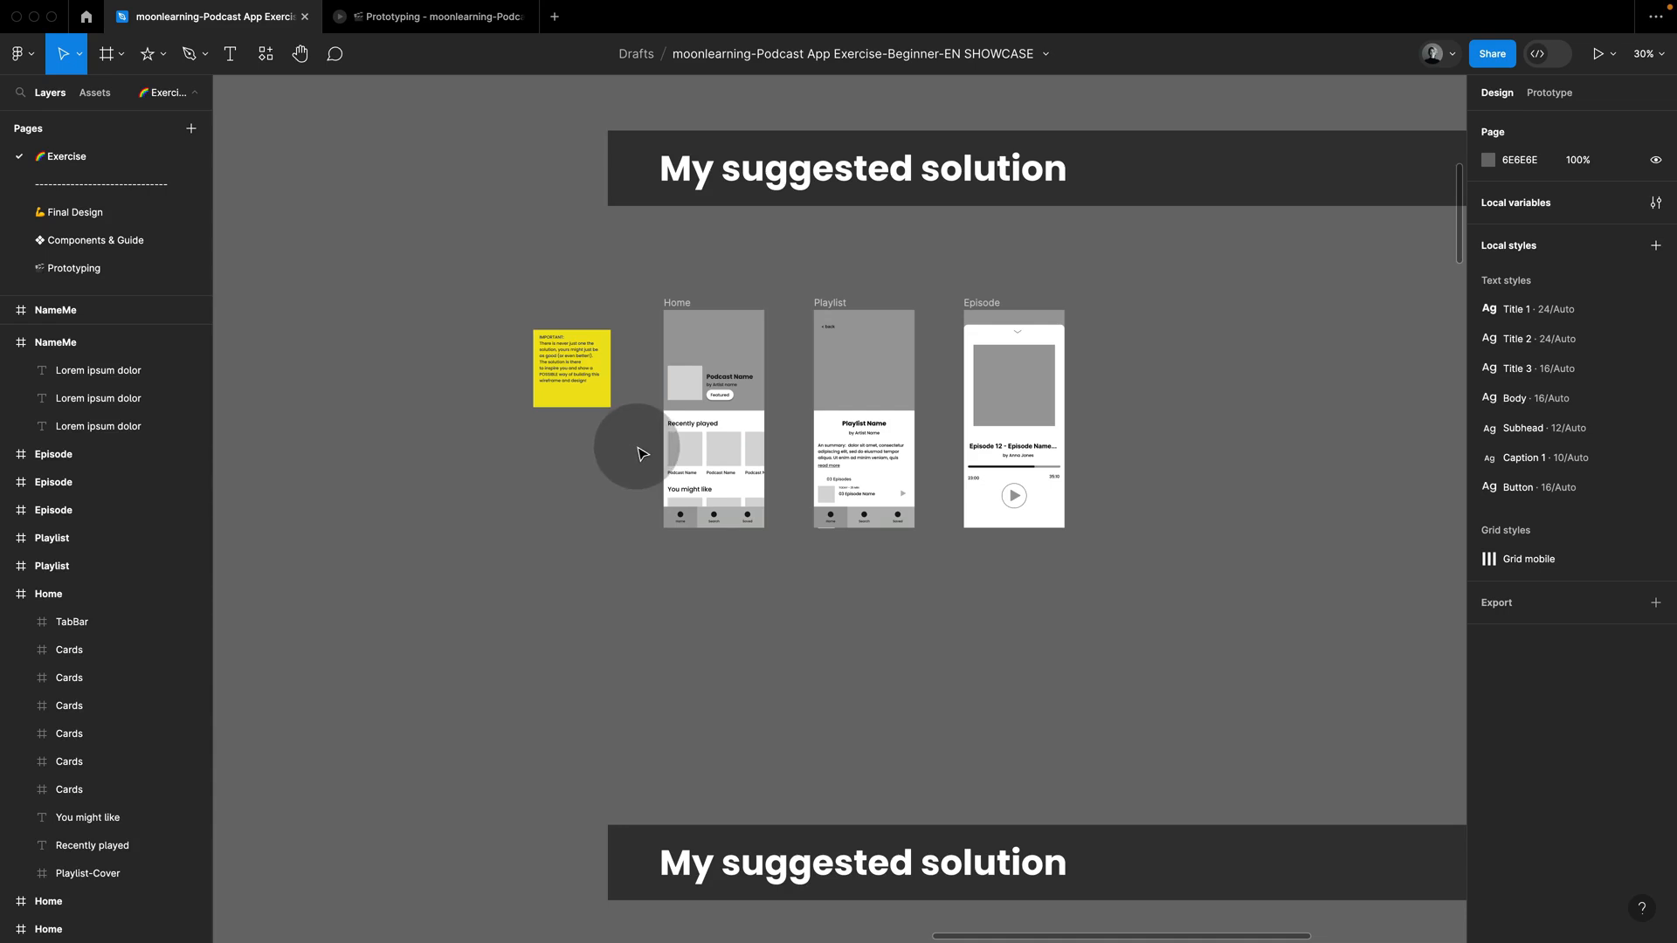
key("alt")
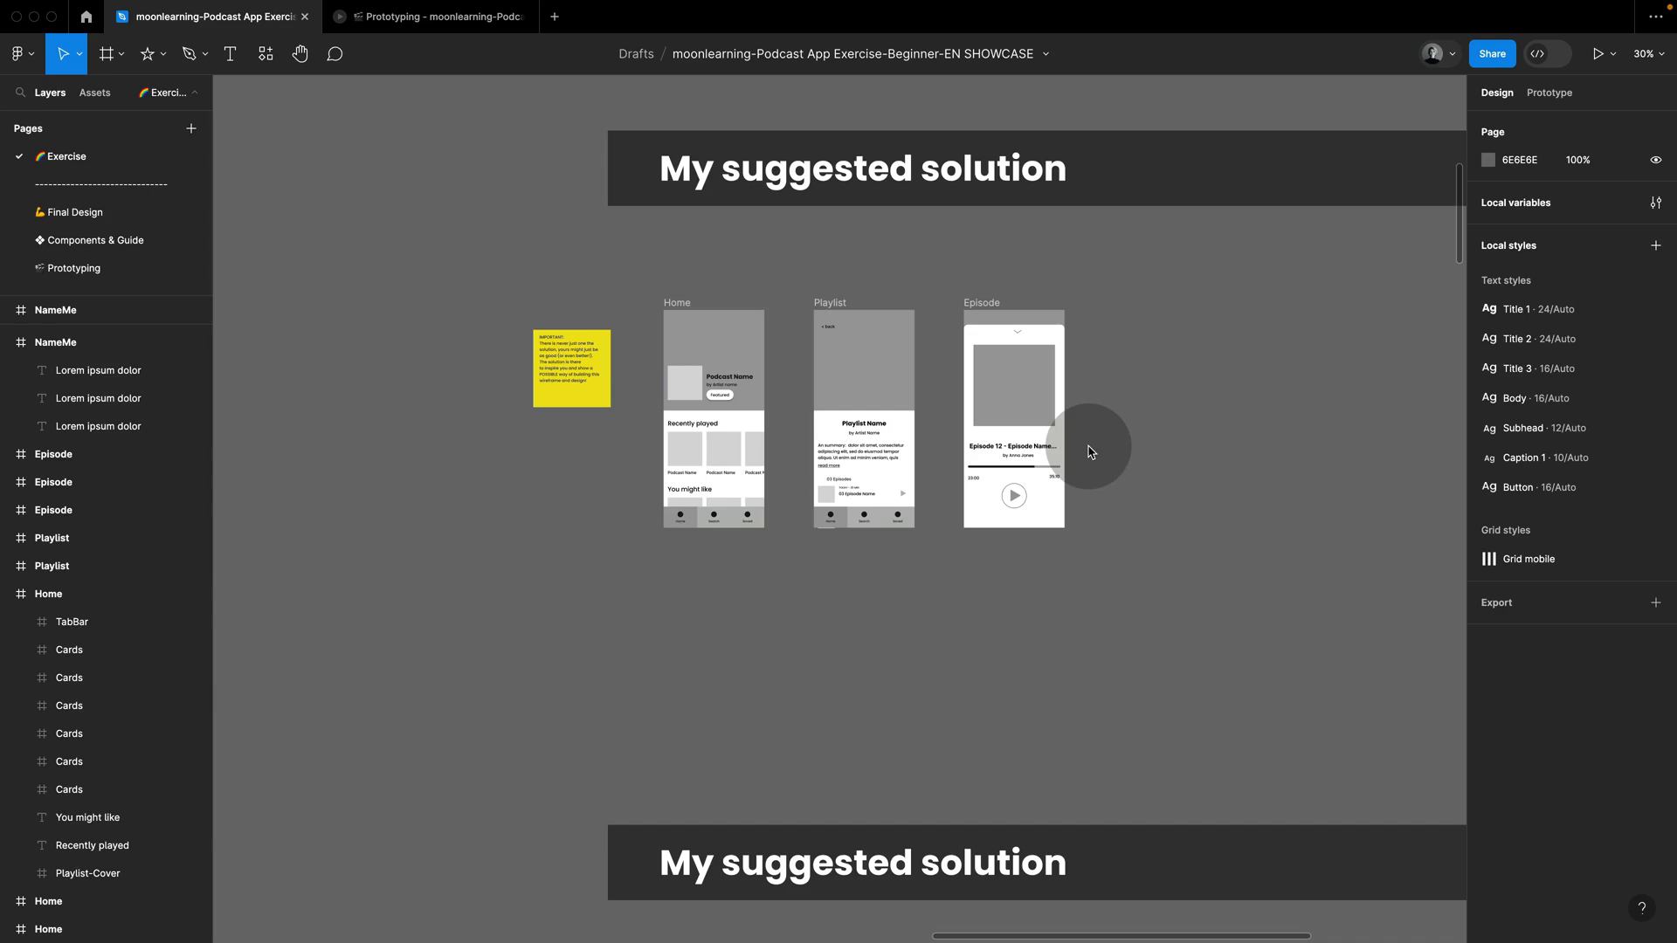
left_click(1045, 472)
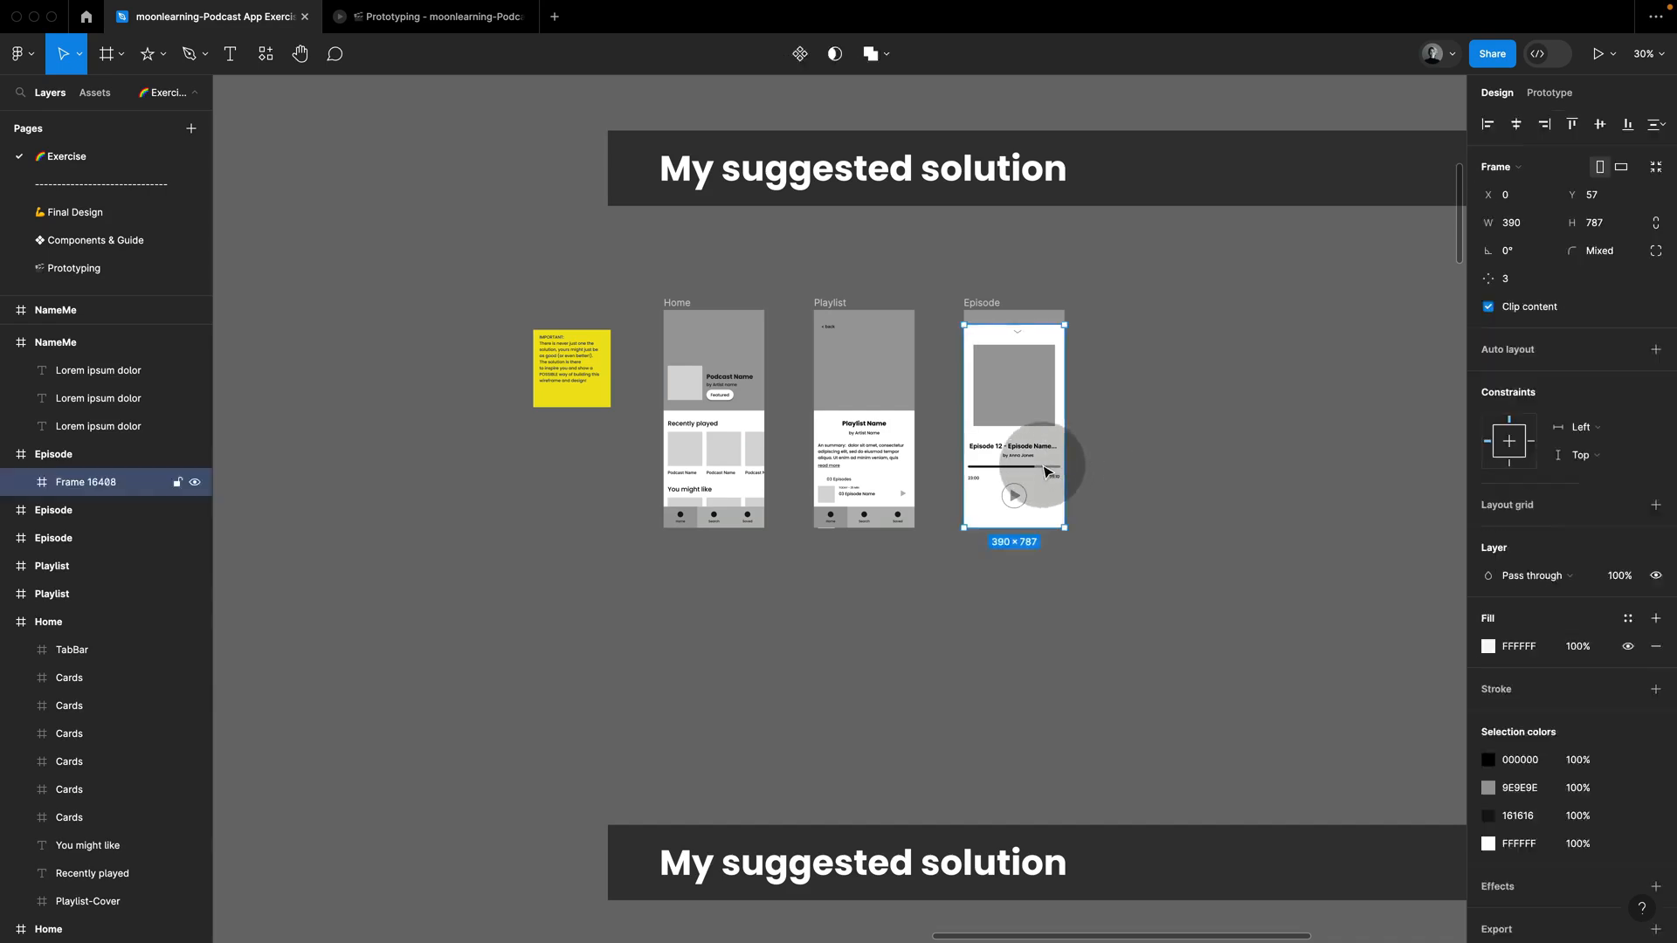
left_click(1044, 470)
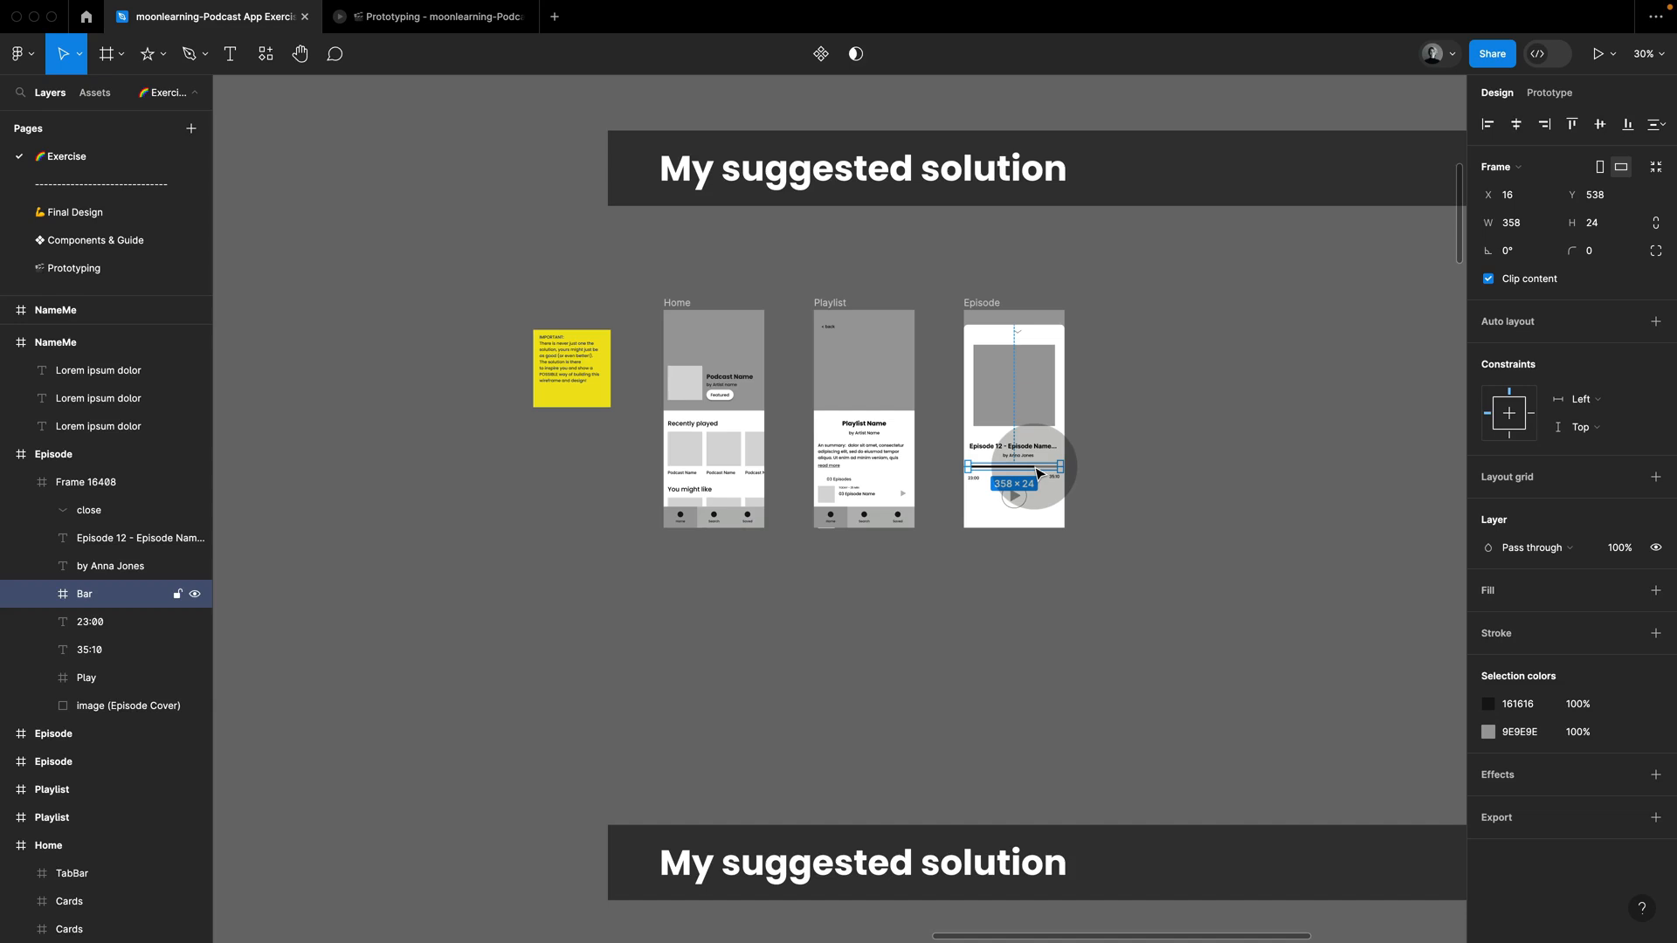
left_click(1115, 283)
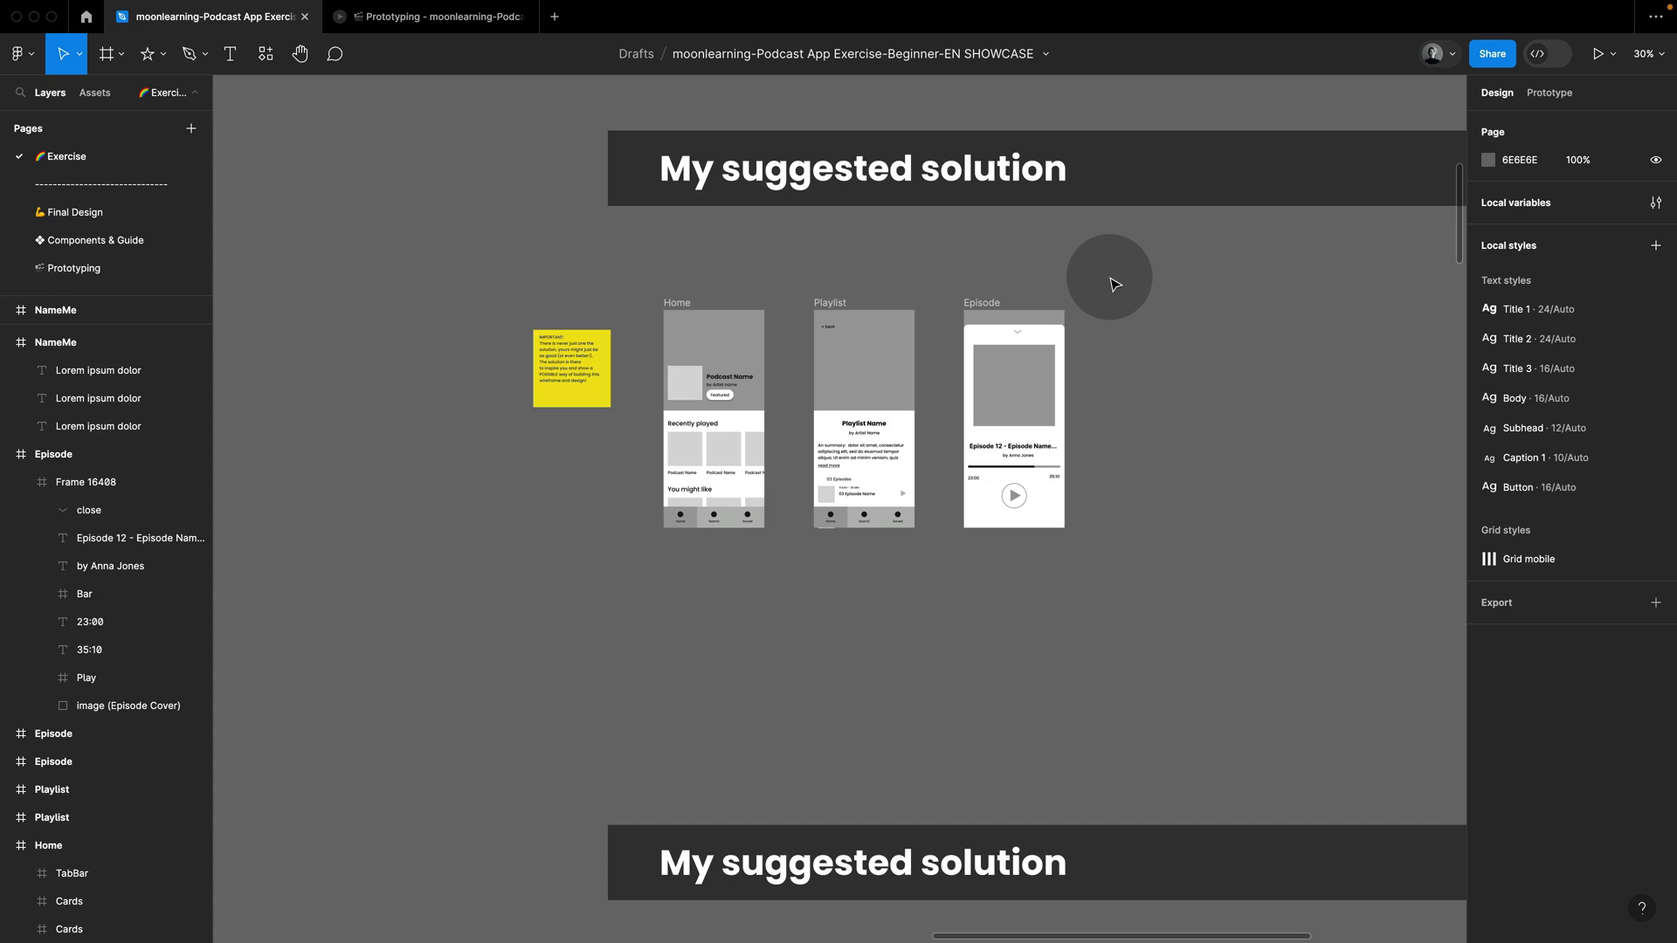
left_click(682, 304)
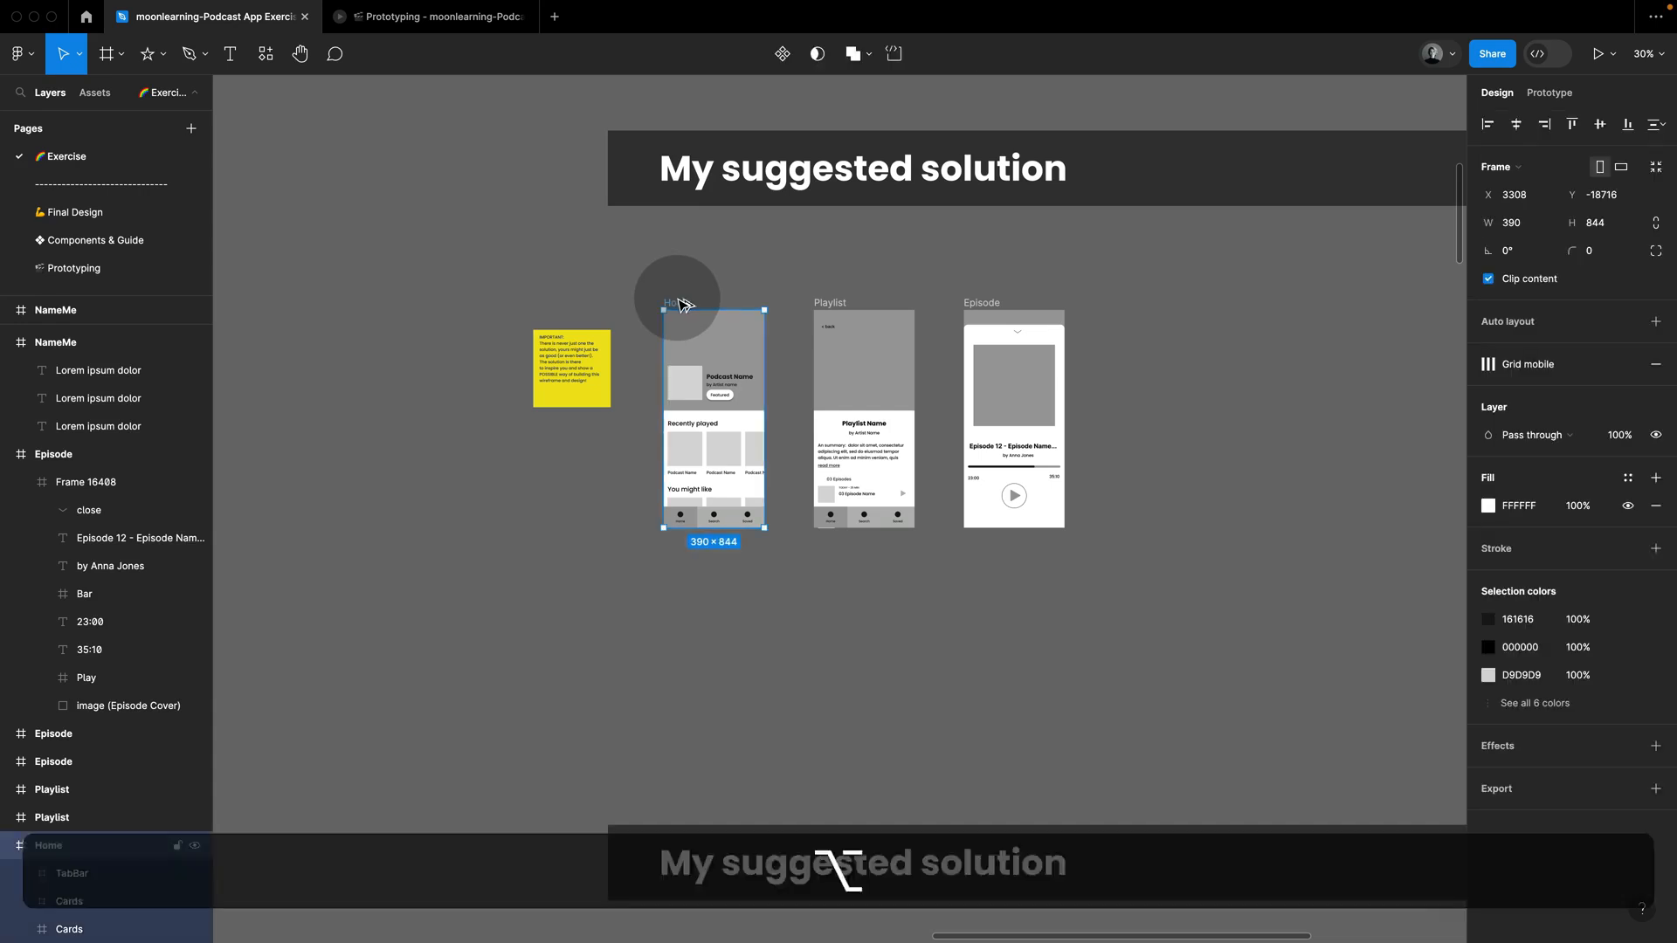
key("super+c")
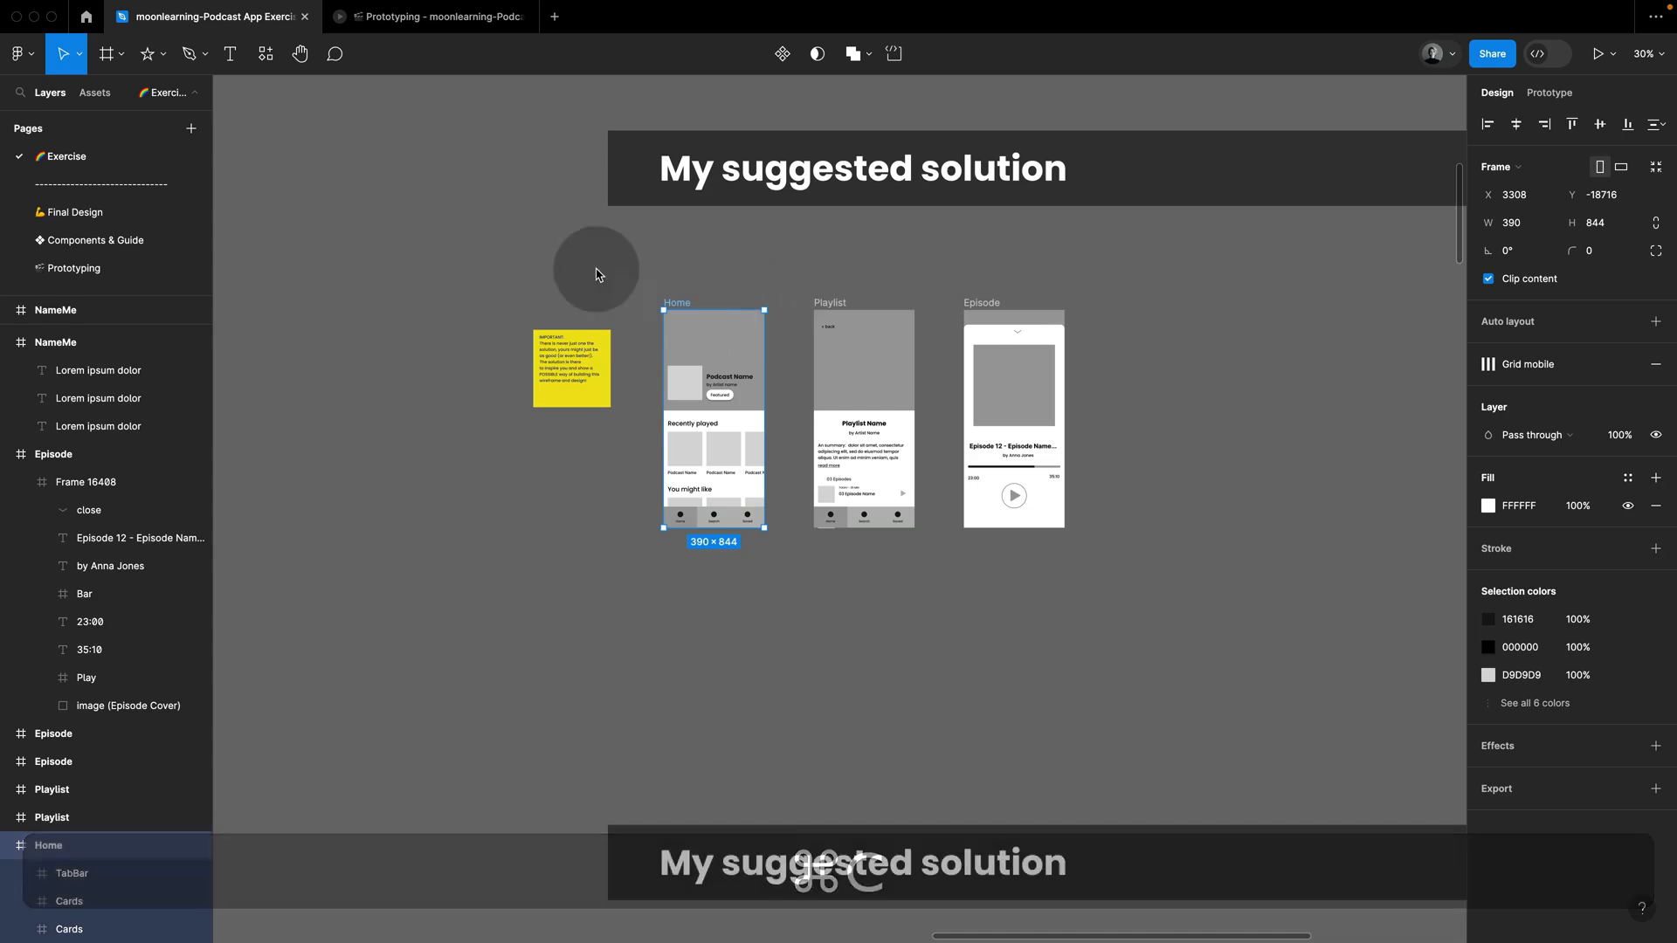
scroll(598, 271, "left", 20)
left_click(843, 347)
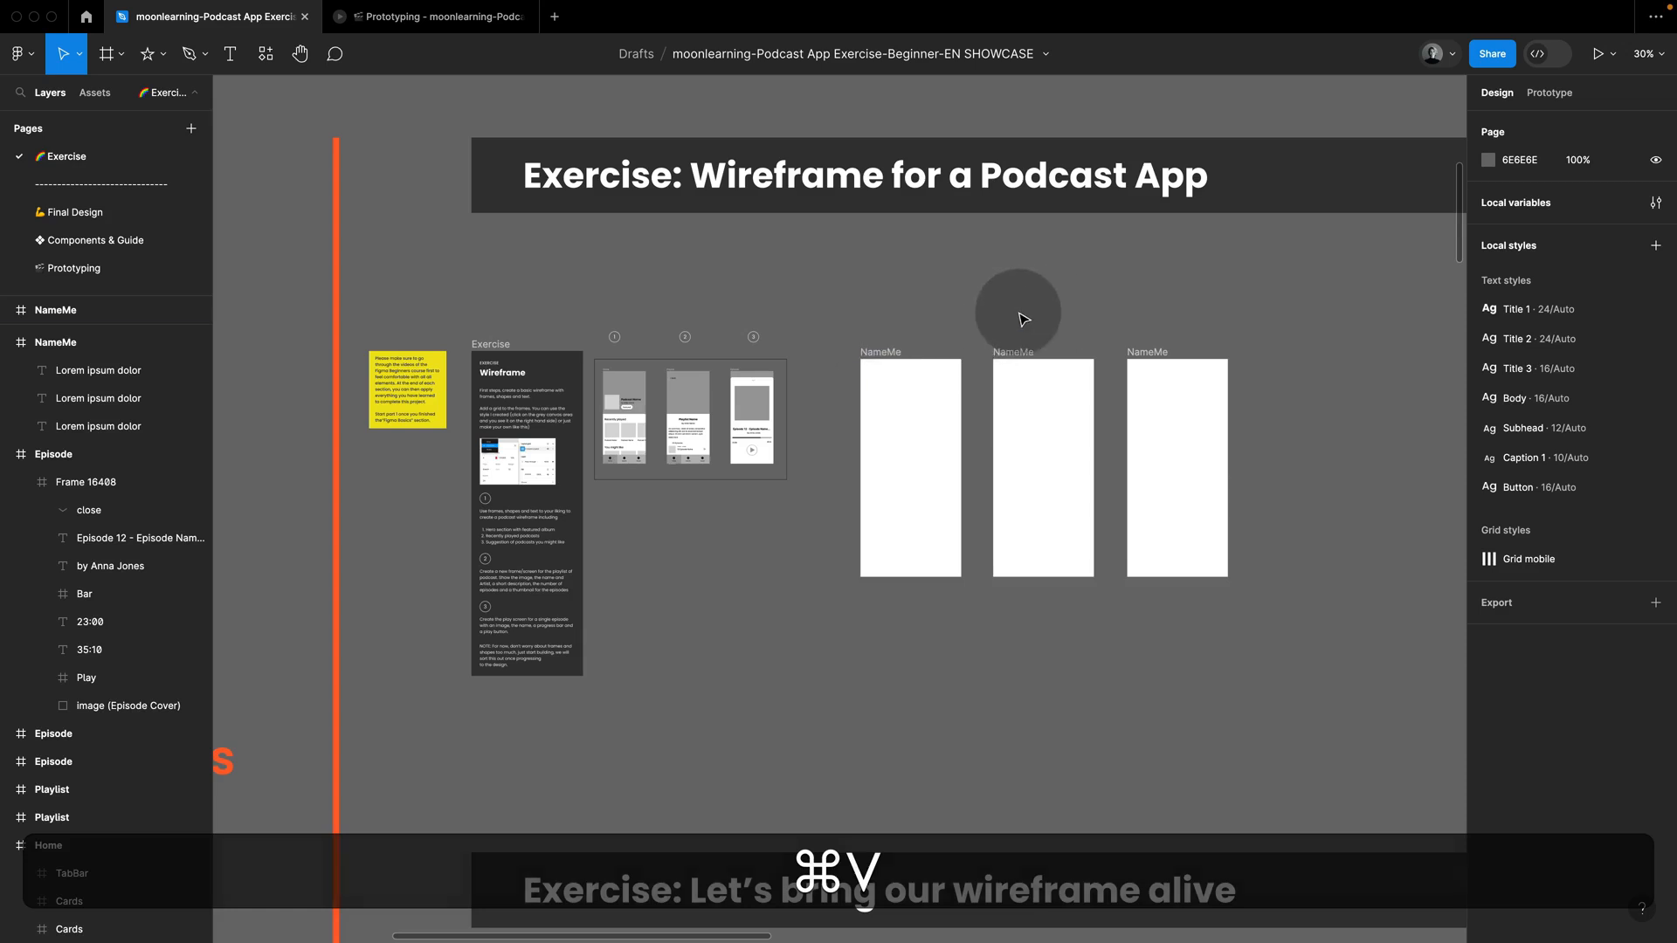
Step: Copy the Home wireframe from the suggested solution and paste it beside the blank NameMe frames in the wireframe exercise
scroll(1019, 313, "down", 5)
scroll(1019, 314, "right", 8)
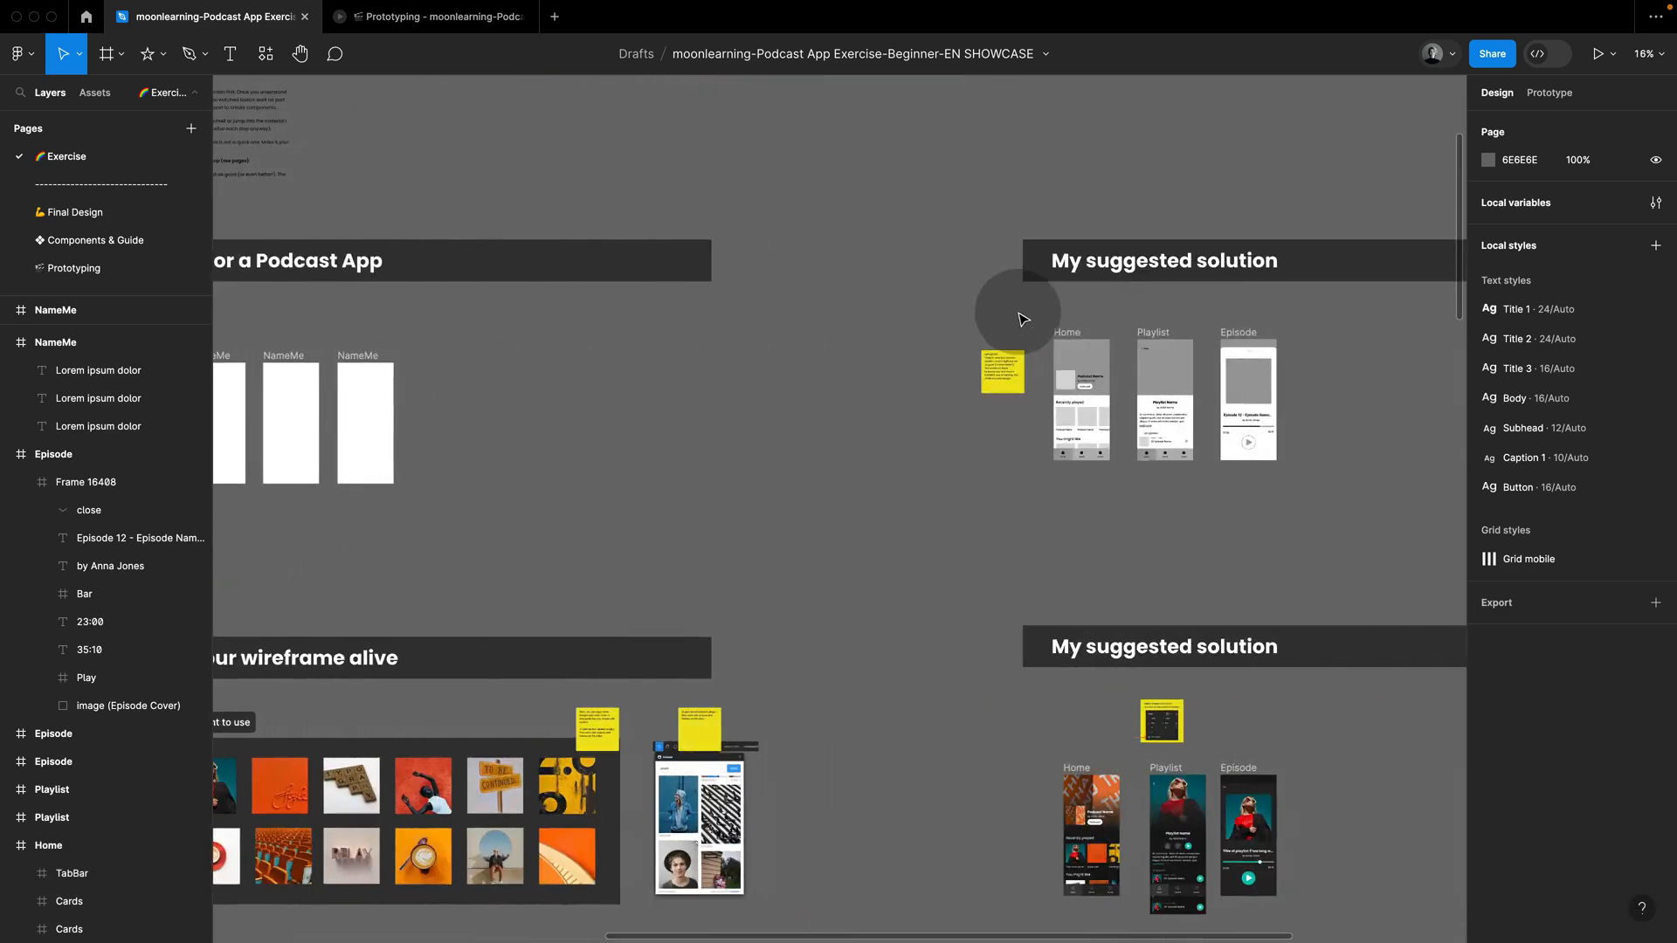
left_click(1068, 333)
key("super+c")
left_click(874, 336)
scroll(873, 336, "left", 8)
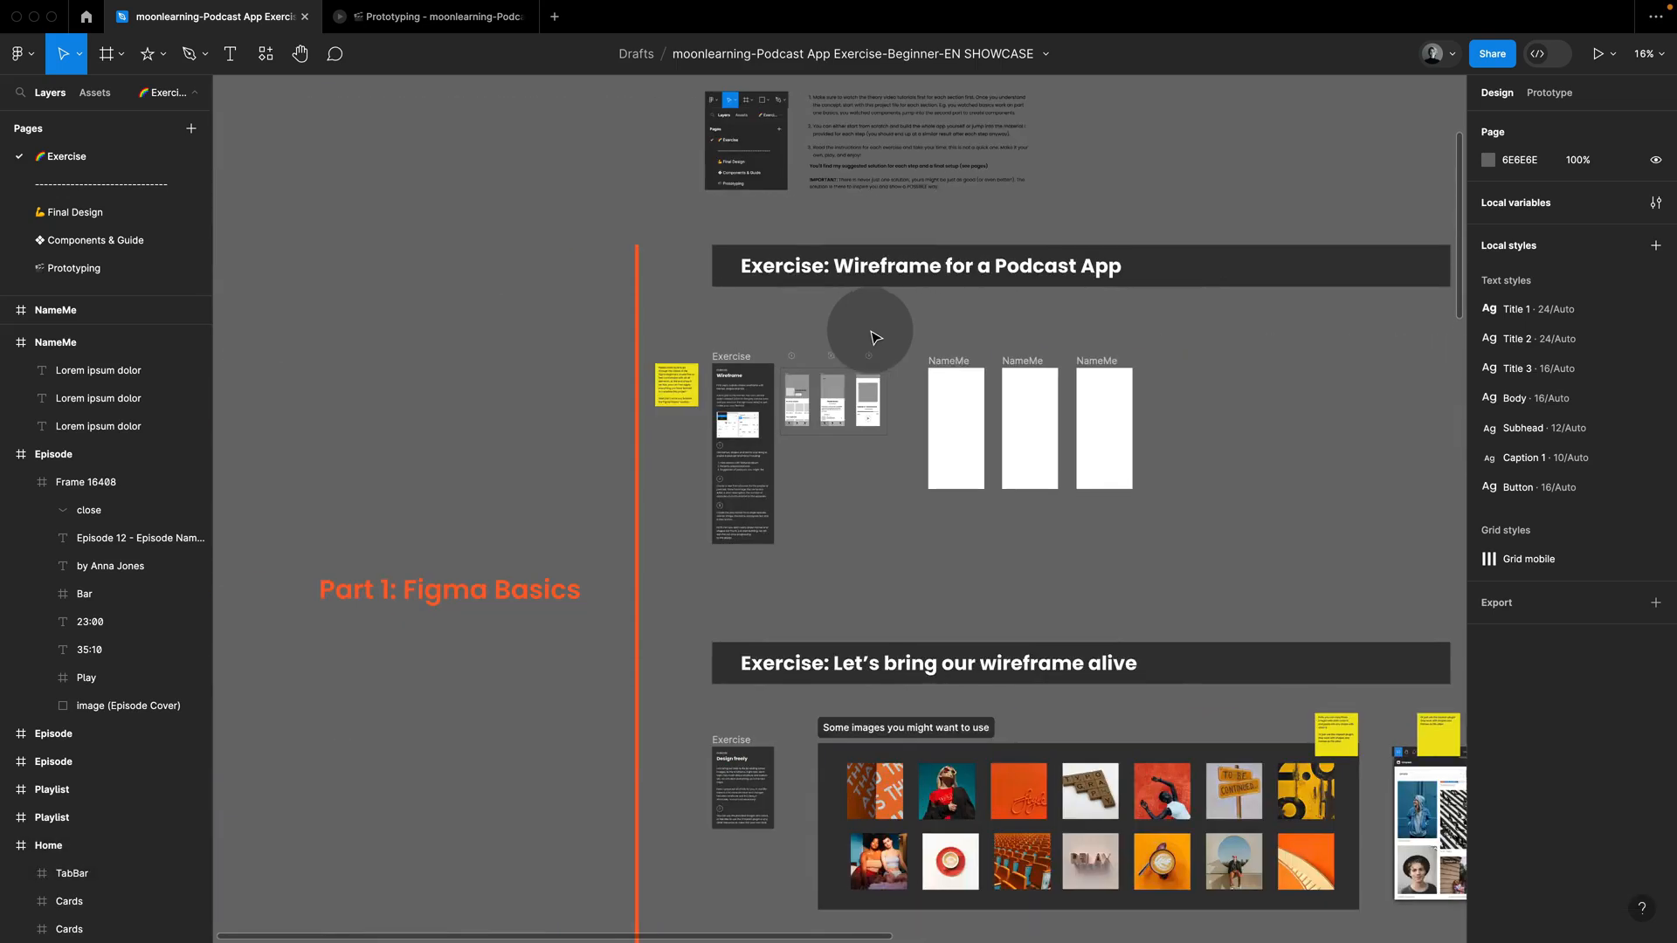
left_click(948, 358)
key("super+v")
left_click(1073, 358)
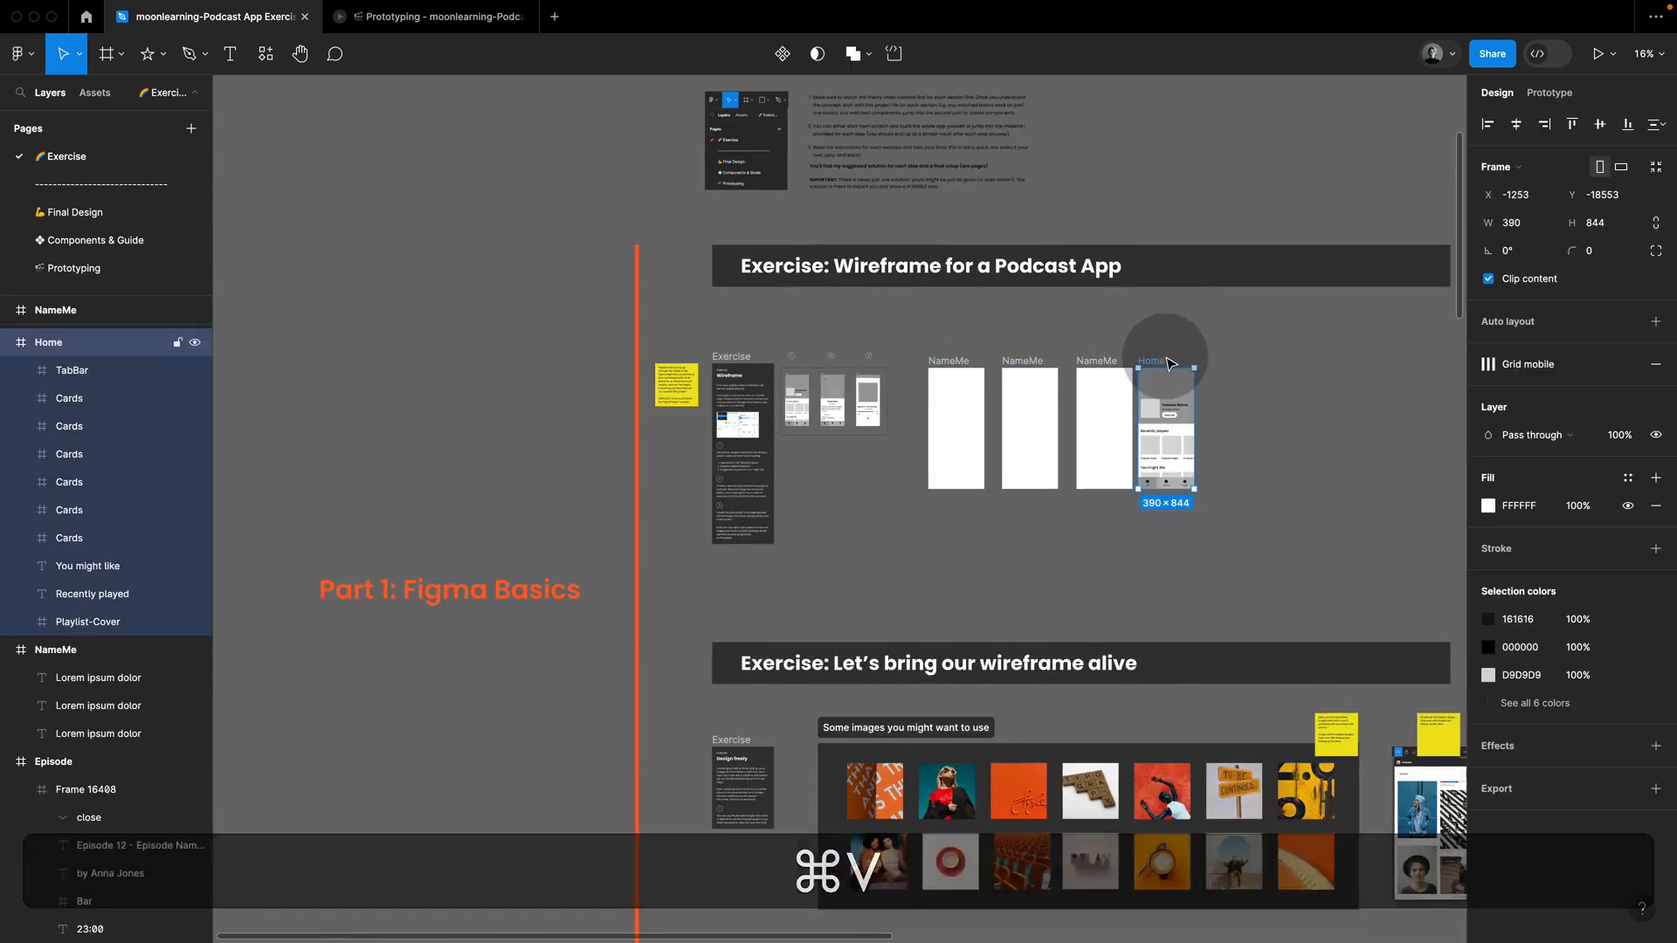
Step: Shift the second and third blank NameMe frames right and place the Home copy beside the first one as a reference
left_click_drag(1166, 381, 1009, 533)
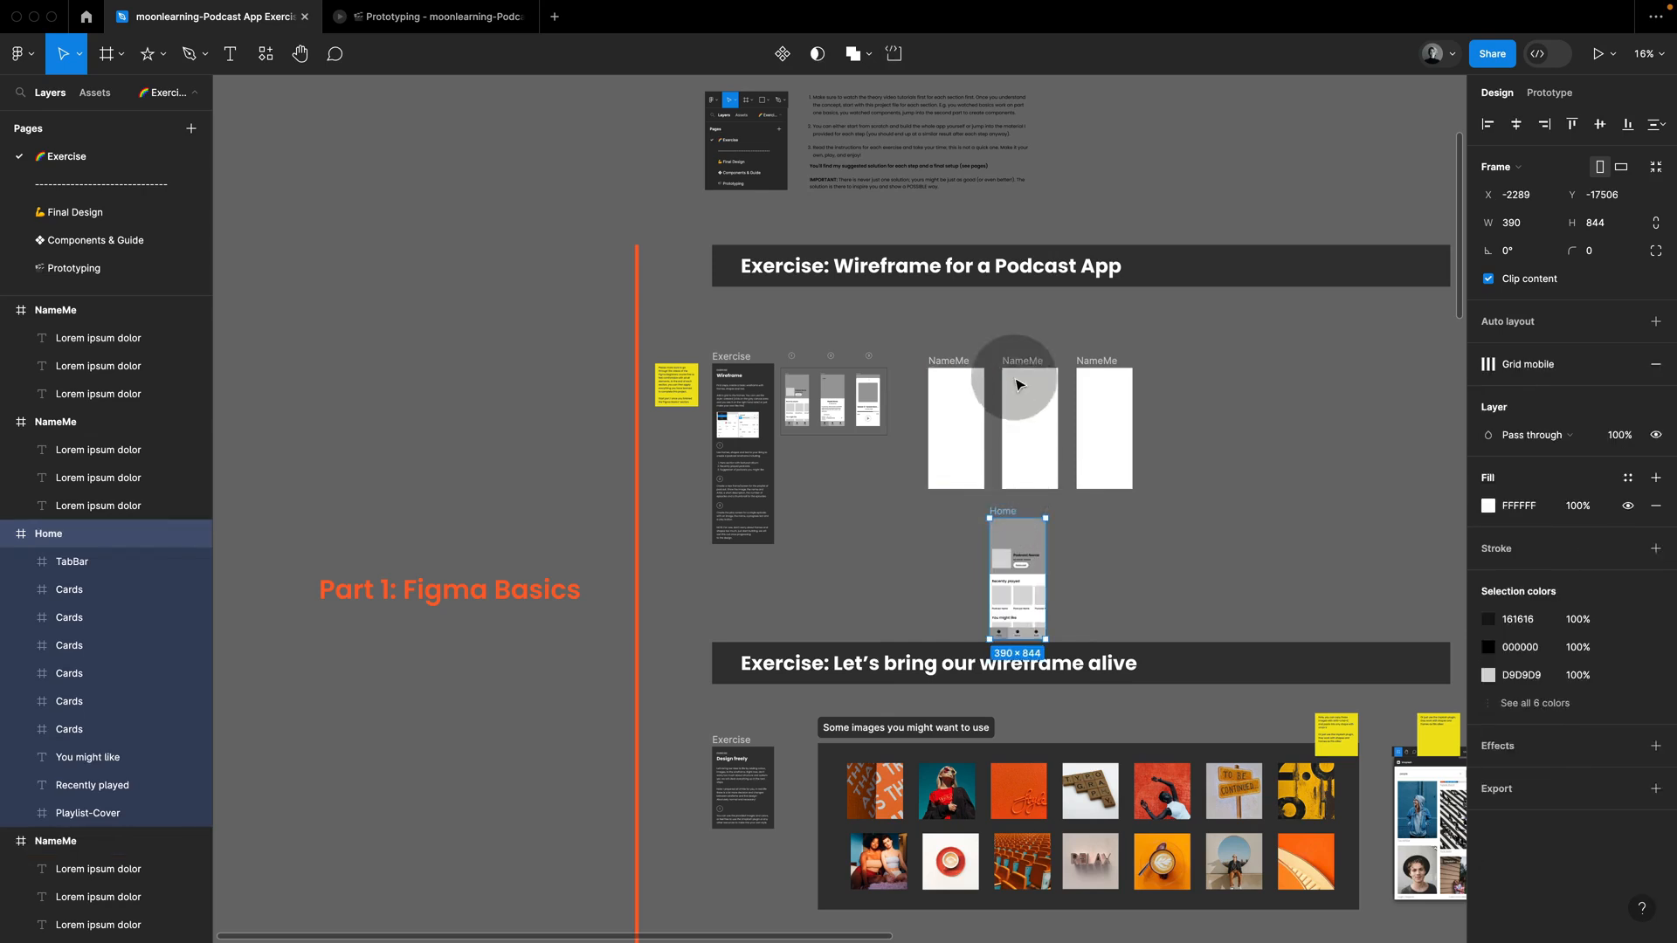
left_click(1010, 371)
left_click(1097, 367, "shift")
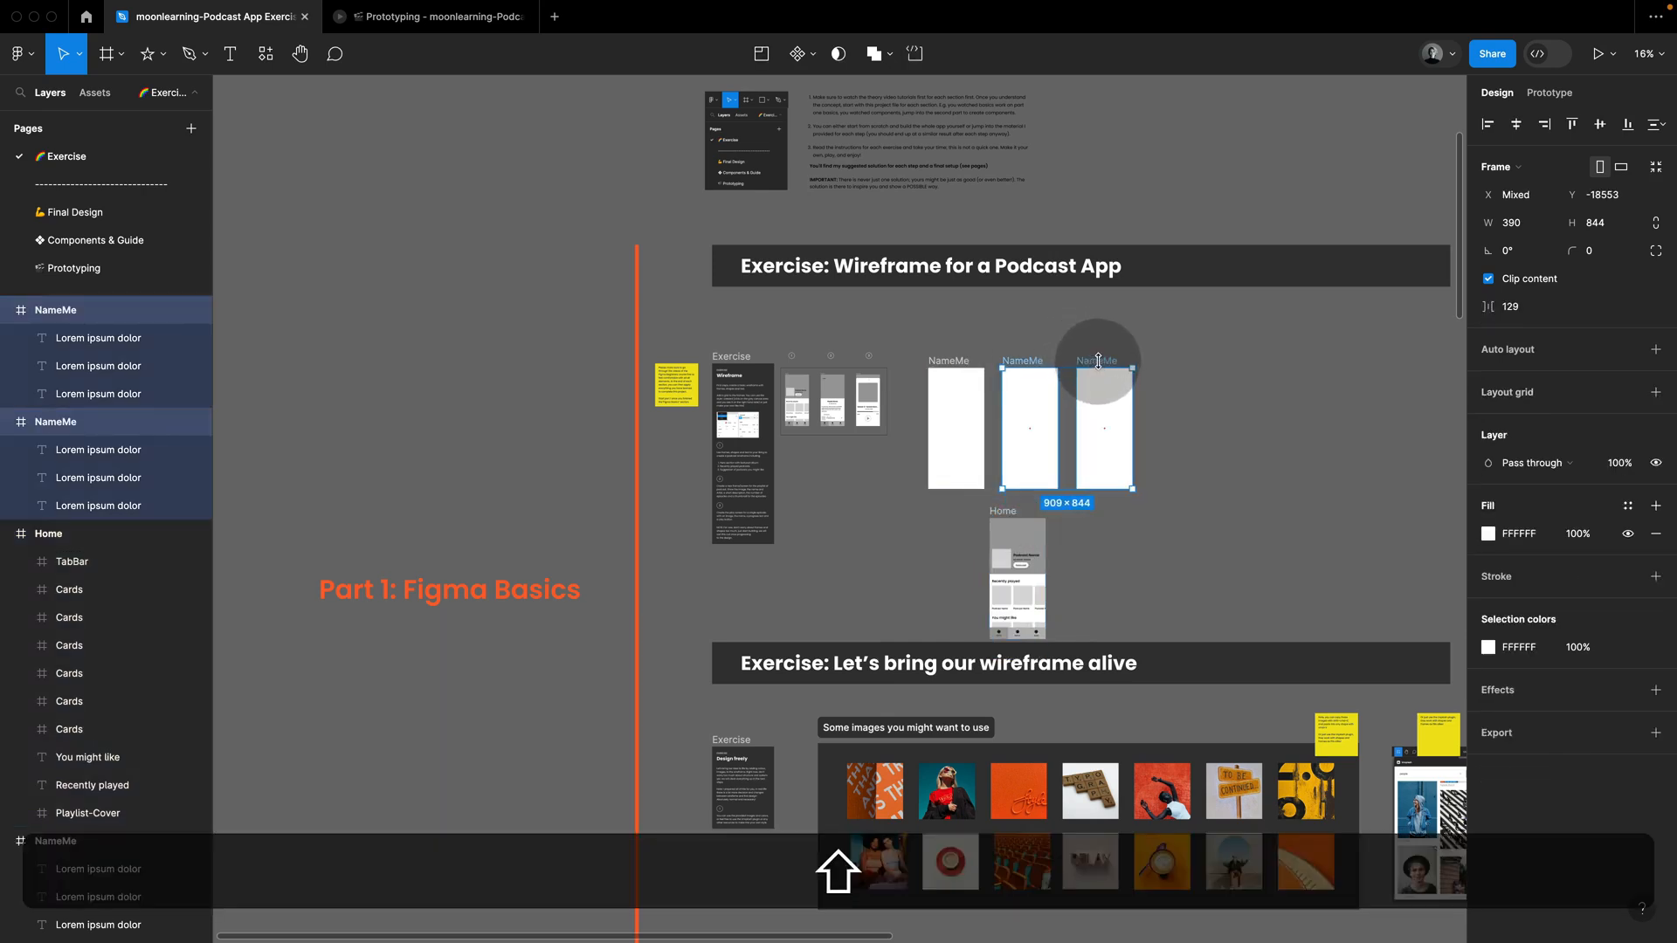
left_click_drag(1098, 360, 1186, 356)
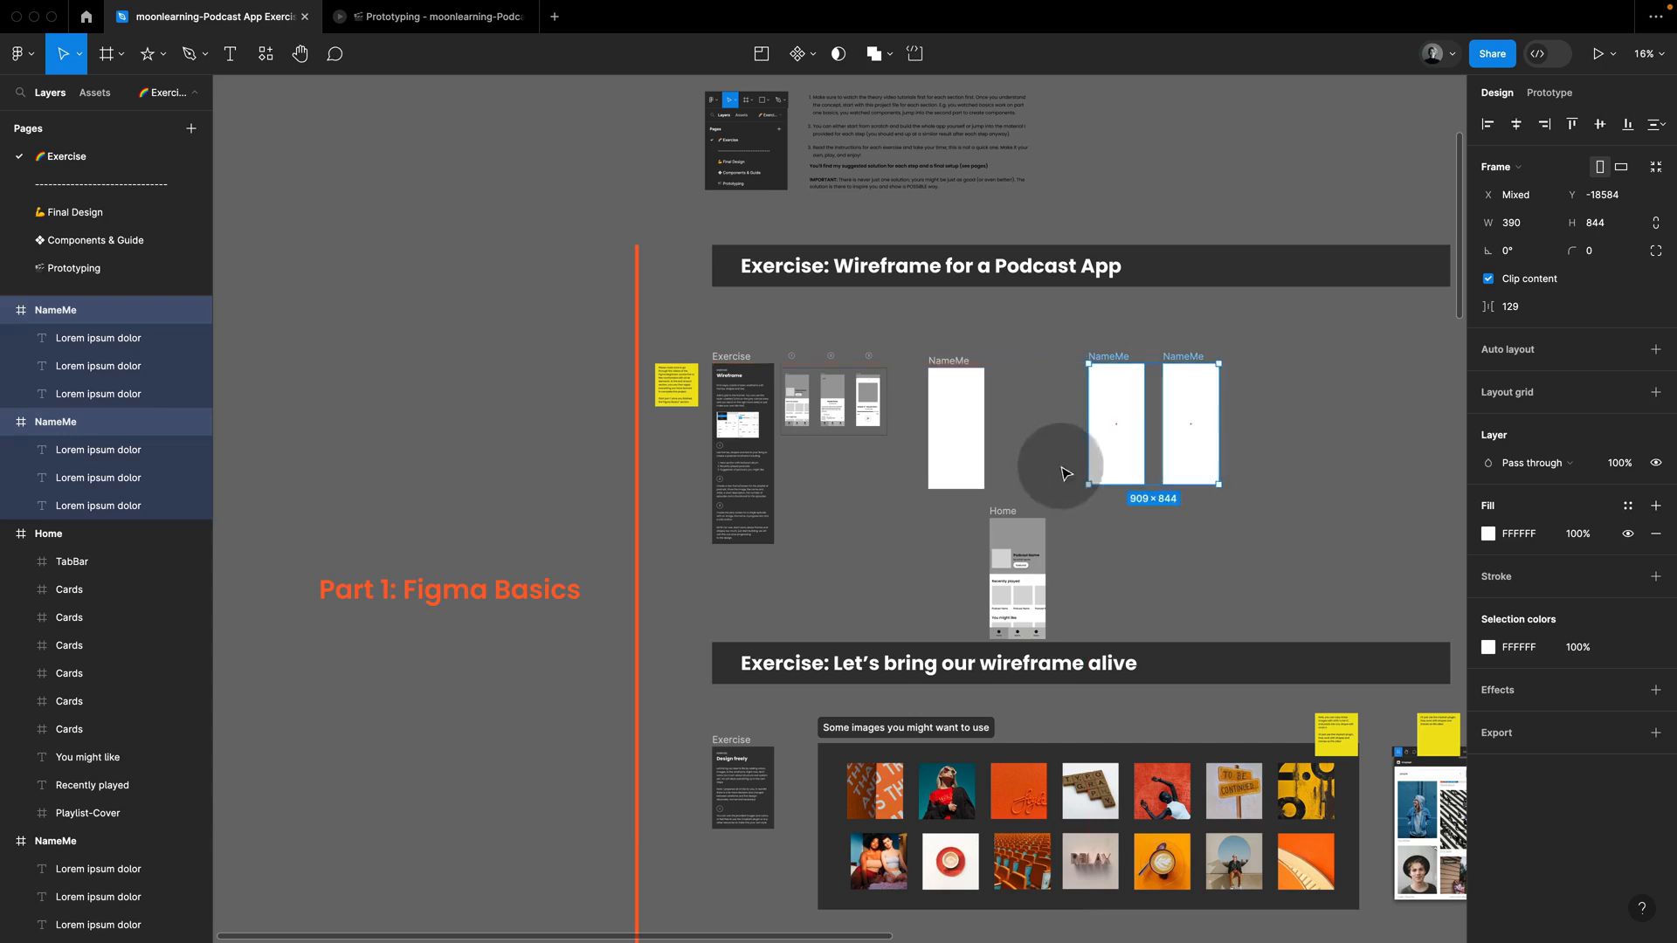
left_click_drag(1005, 514, 1013, 354)
left_click(1012, 339)
Step: Inspect the cover section of the Home copy, including its image placeholder and the Podcast Name text
scroll(996, 341, "up", 5)
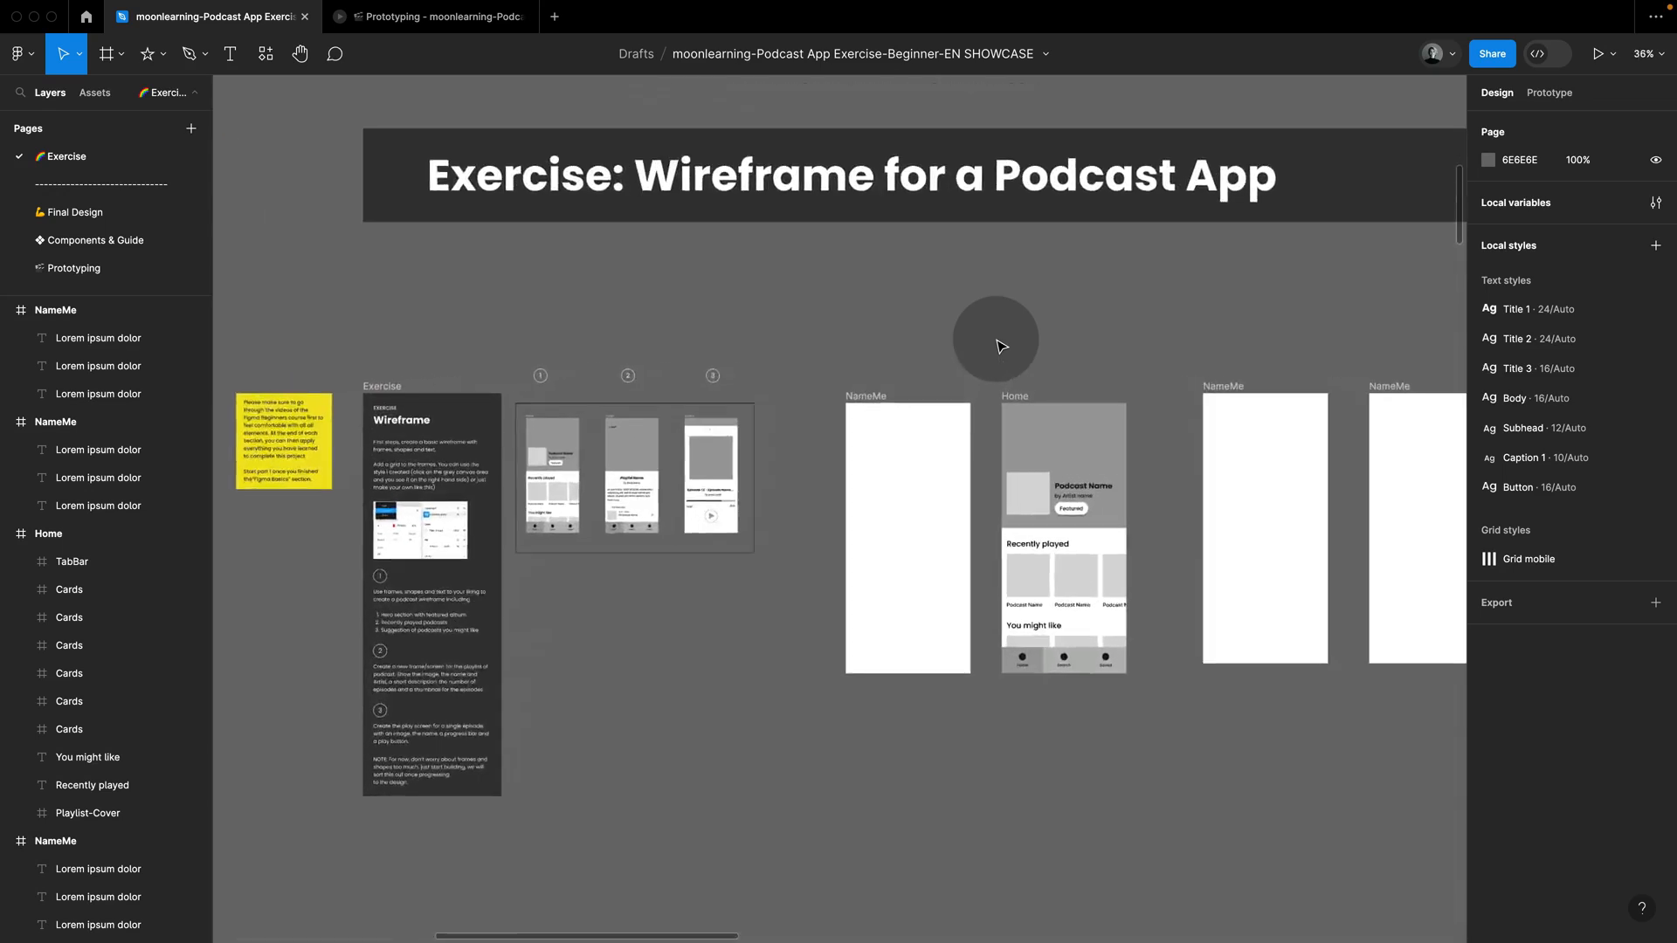
scroll(1000, 346, "up", 8)
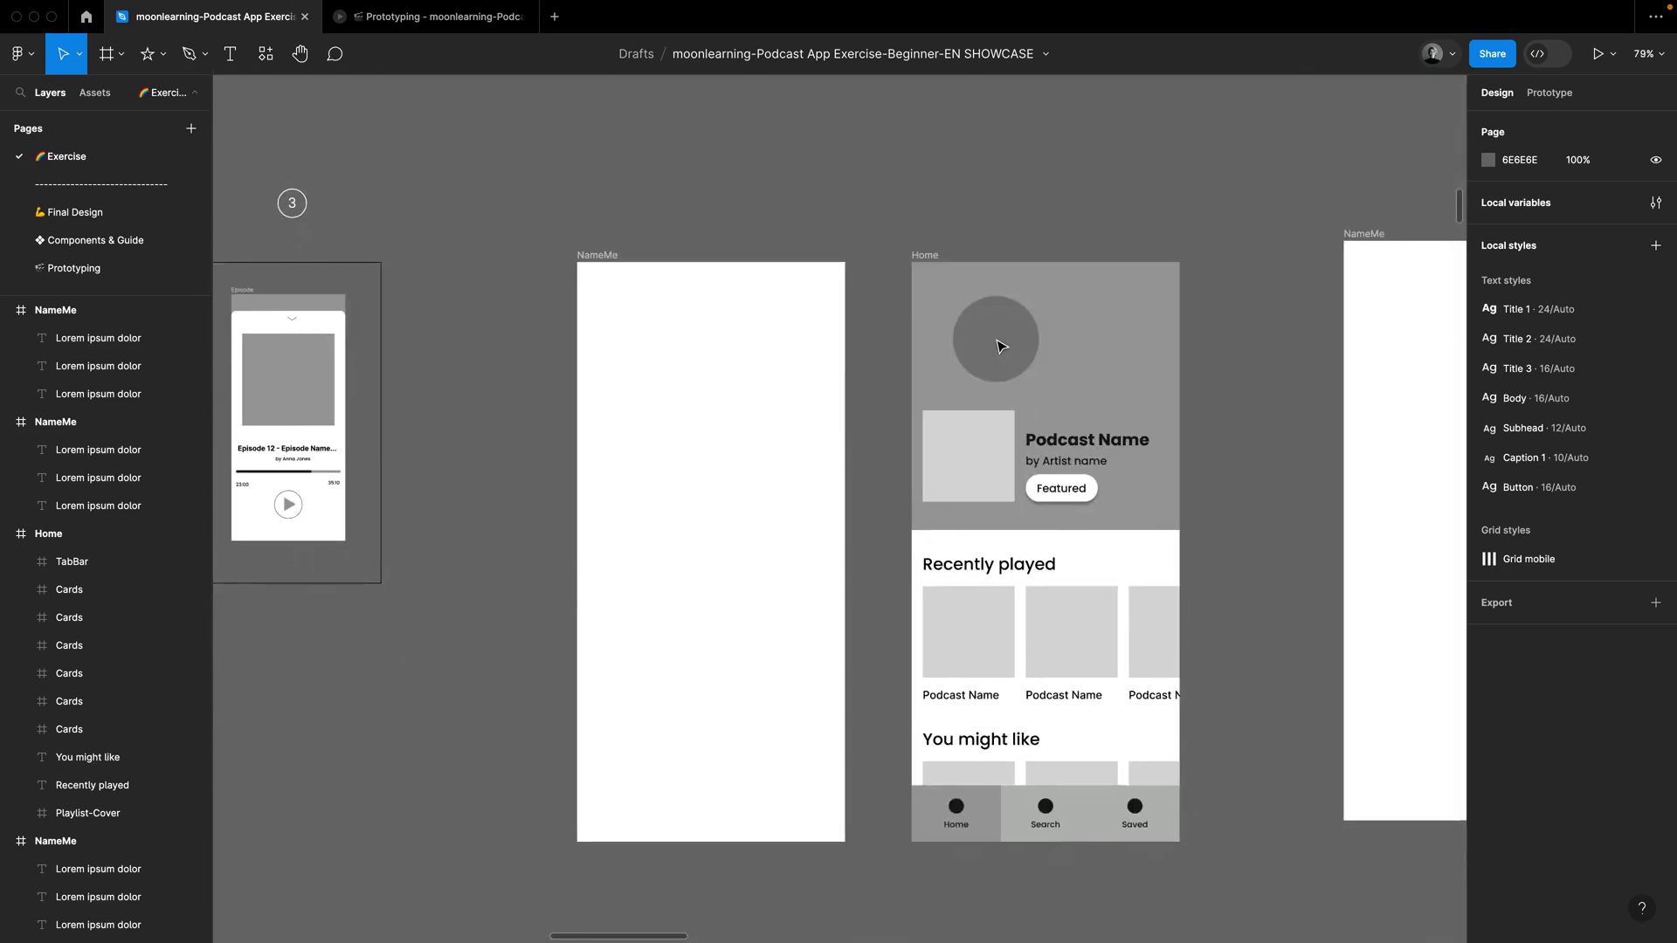
scroll(1001, 346, "down", 2)
scroll(1000, 346, "right", 1)
left_click(1018, 320)
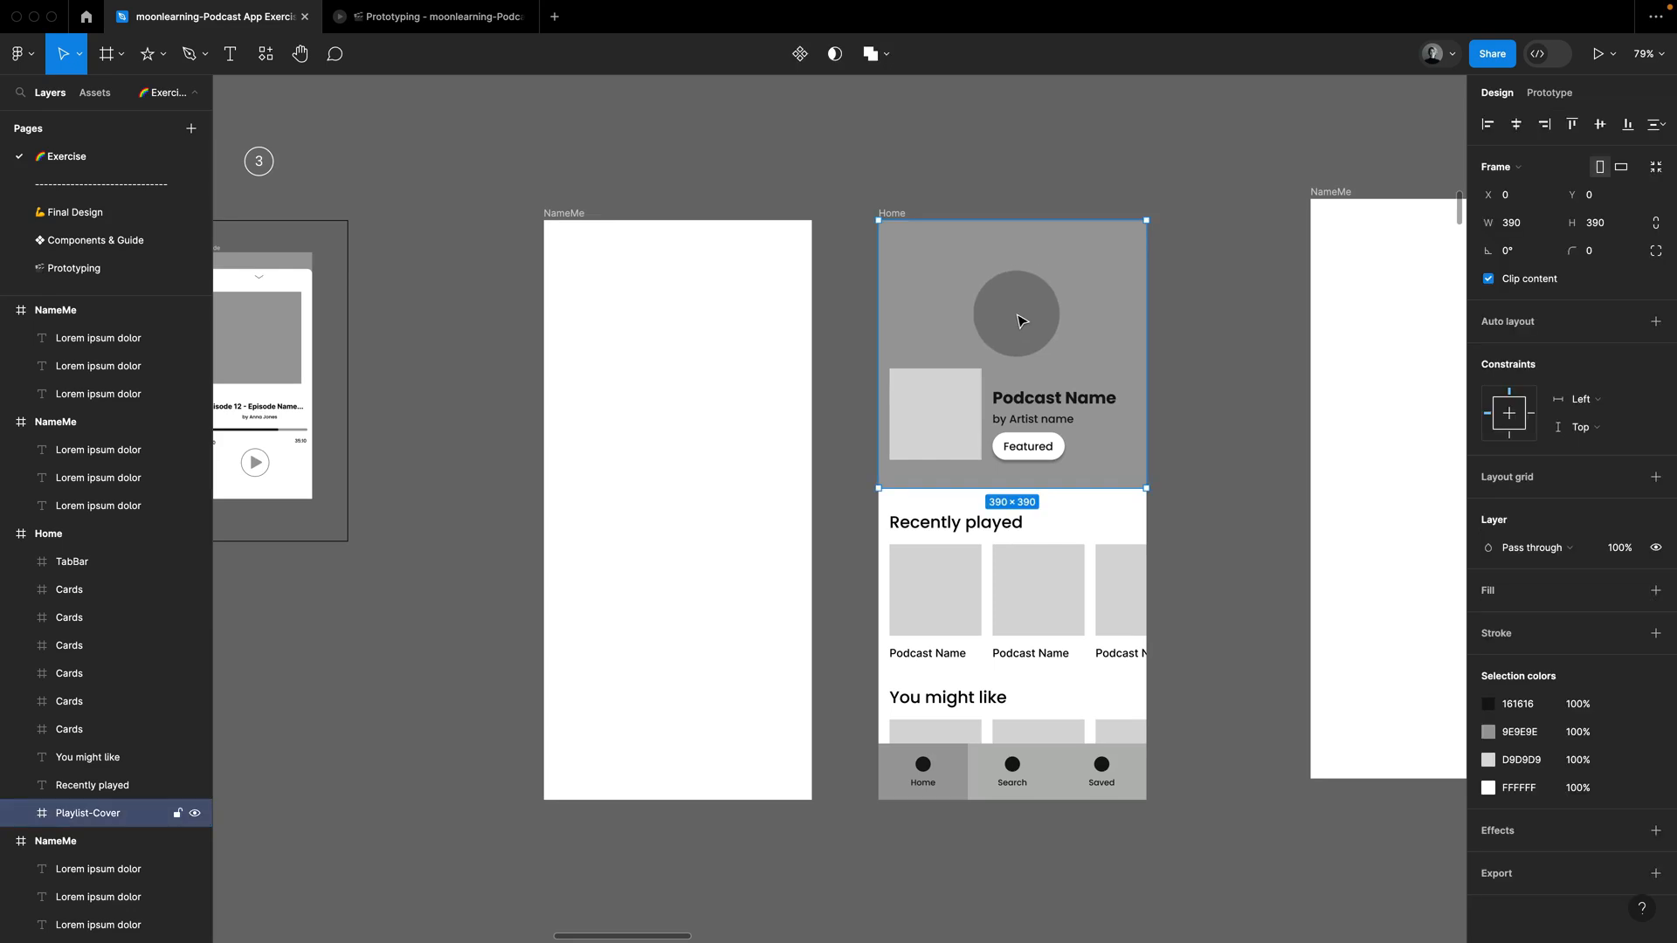
left_click(942, 410, "super")
left_click(1053, 402, "super")
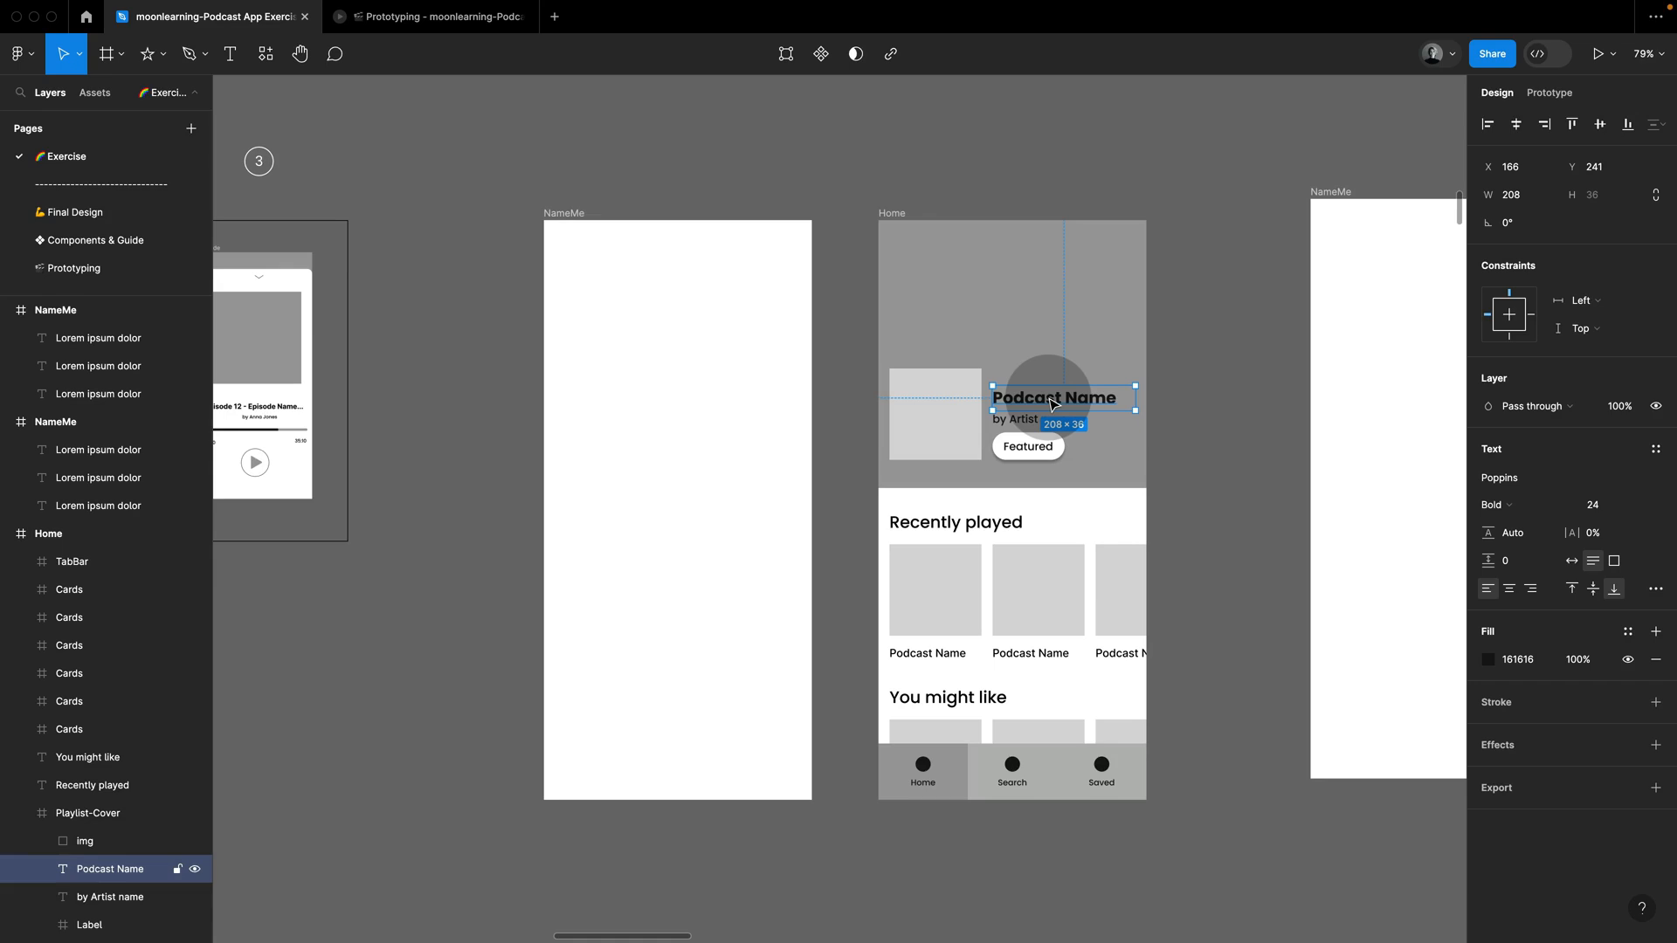
left_click(642, 211)
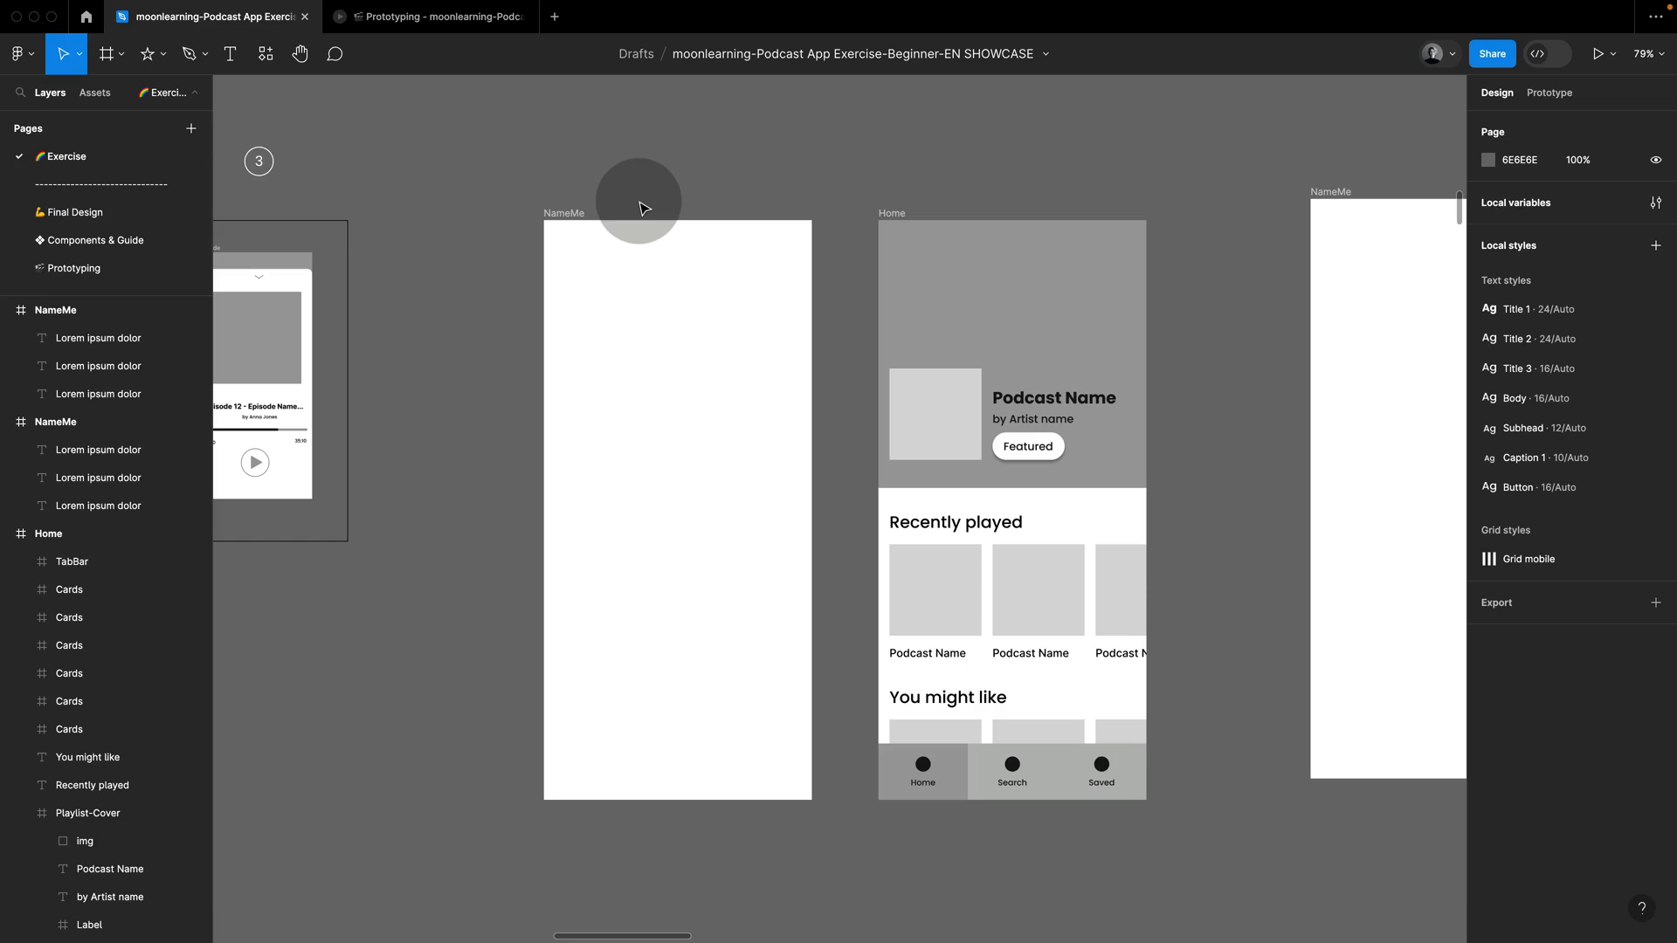
Step: Draw a 390 × 390 rectangle across the top of the first NameMe frame and a square about 127 × 127 in its lower left
key("r")
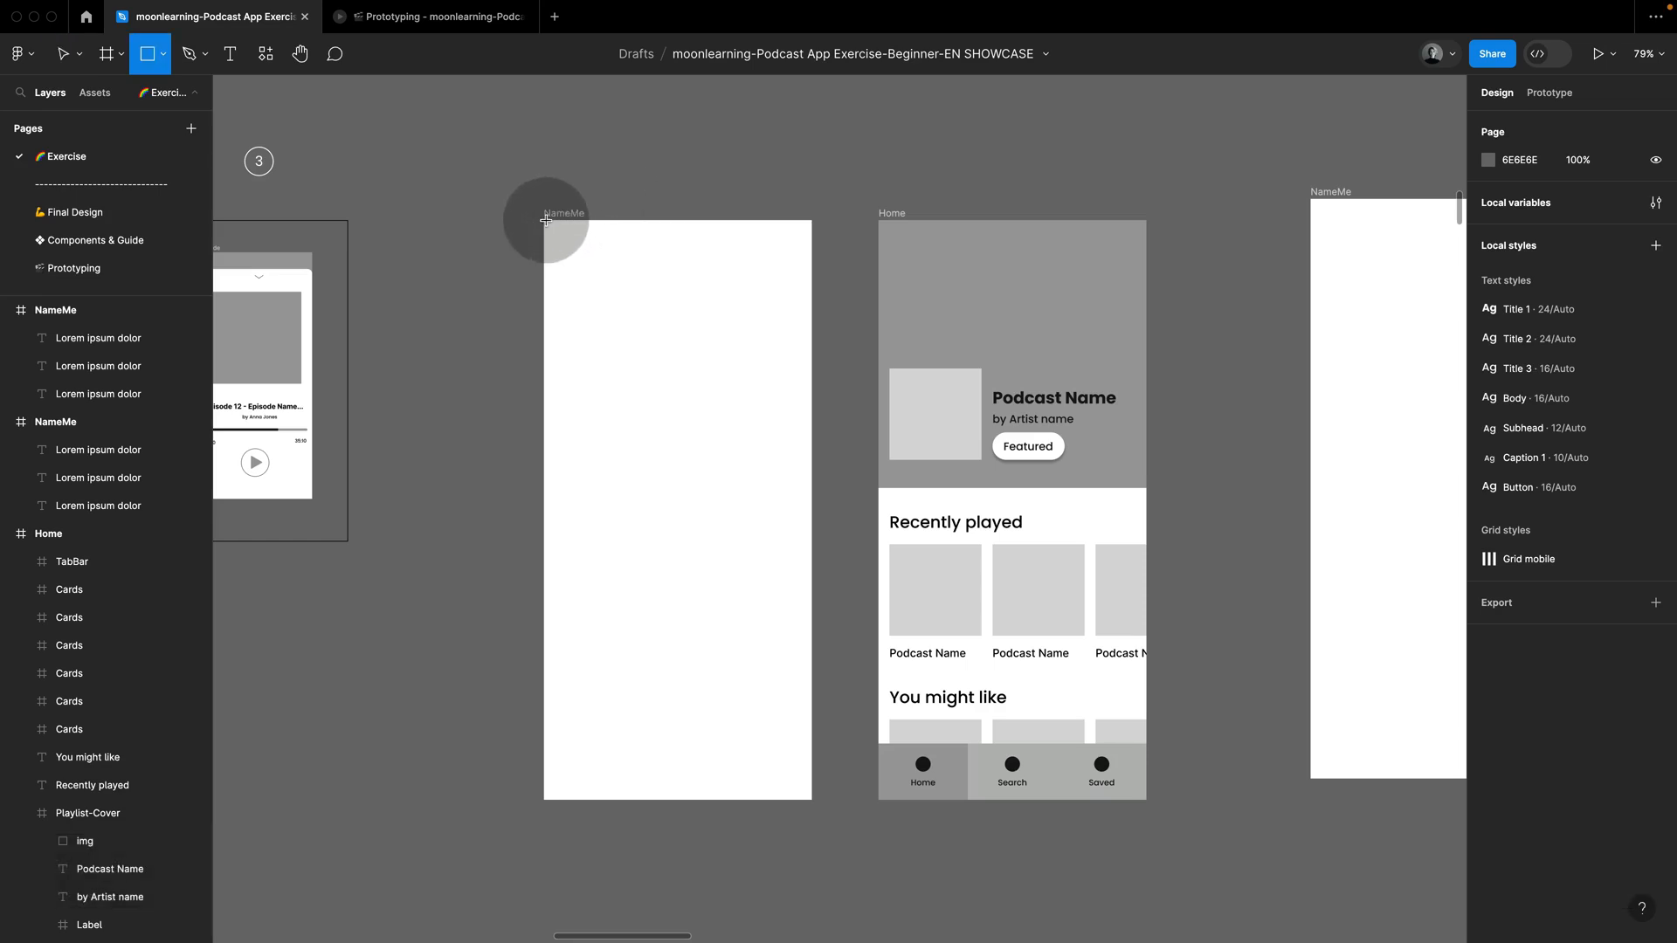
left_click_drag(546, 220, 815, 437)
left_click(861, 430)
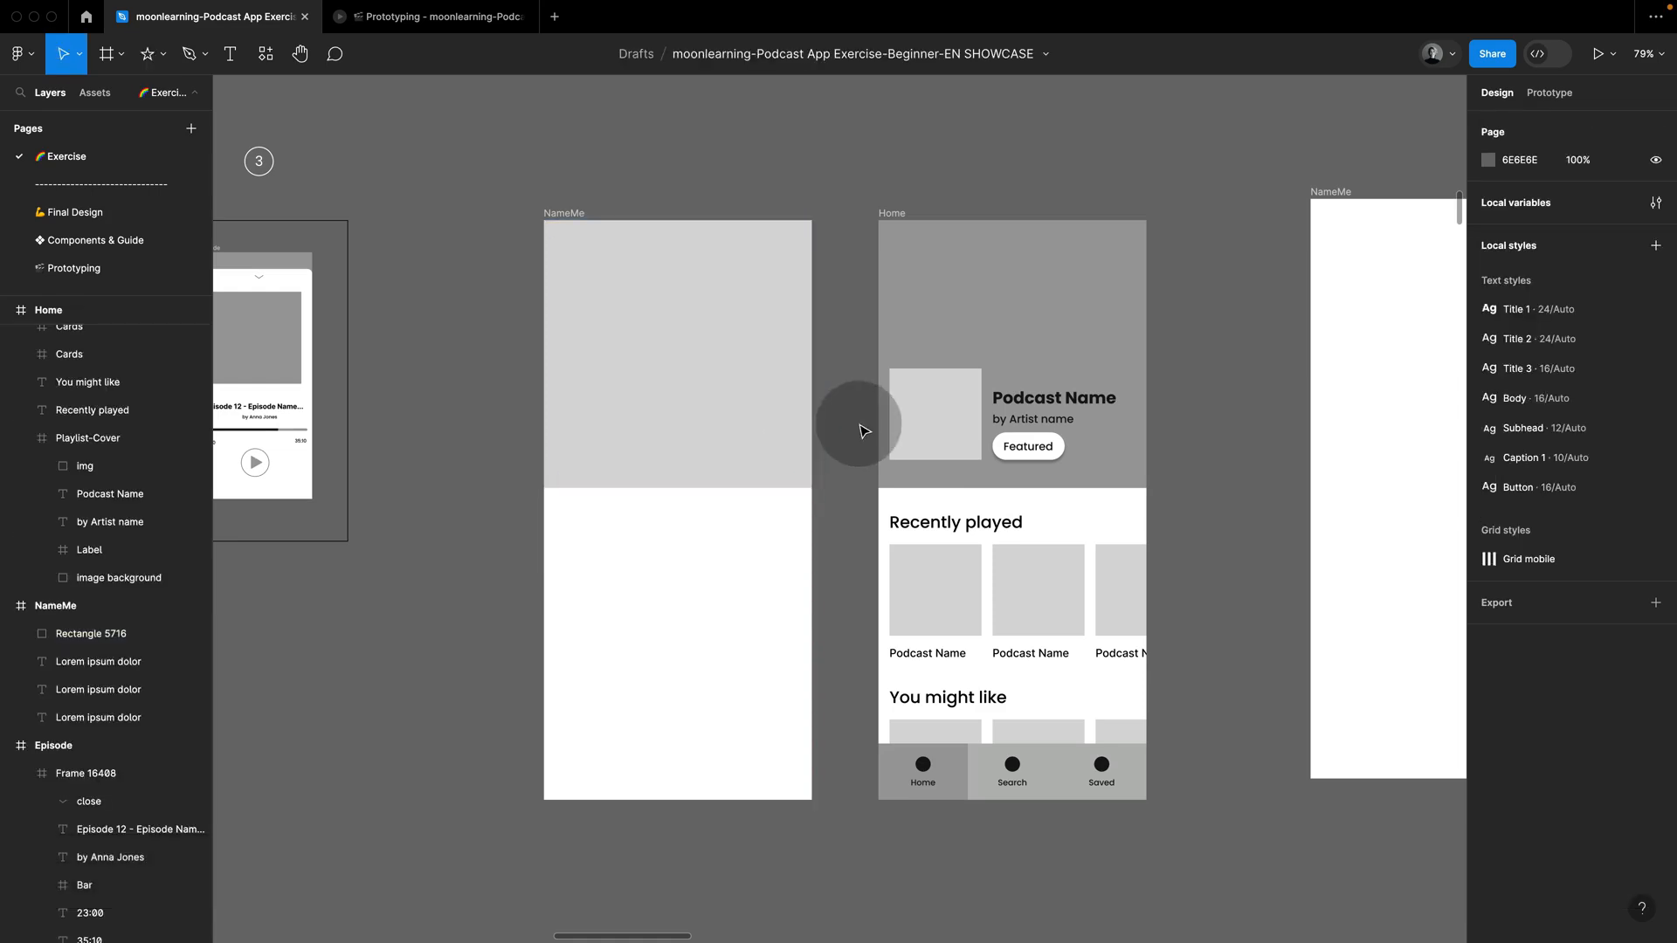
key("r")
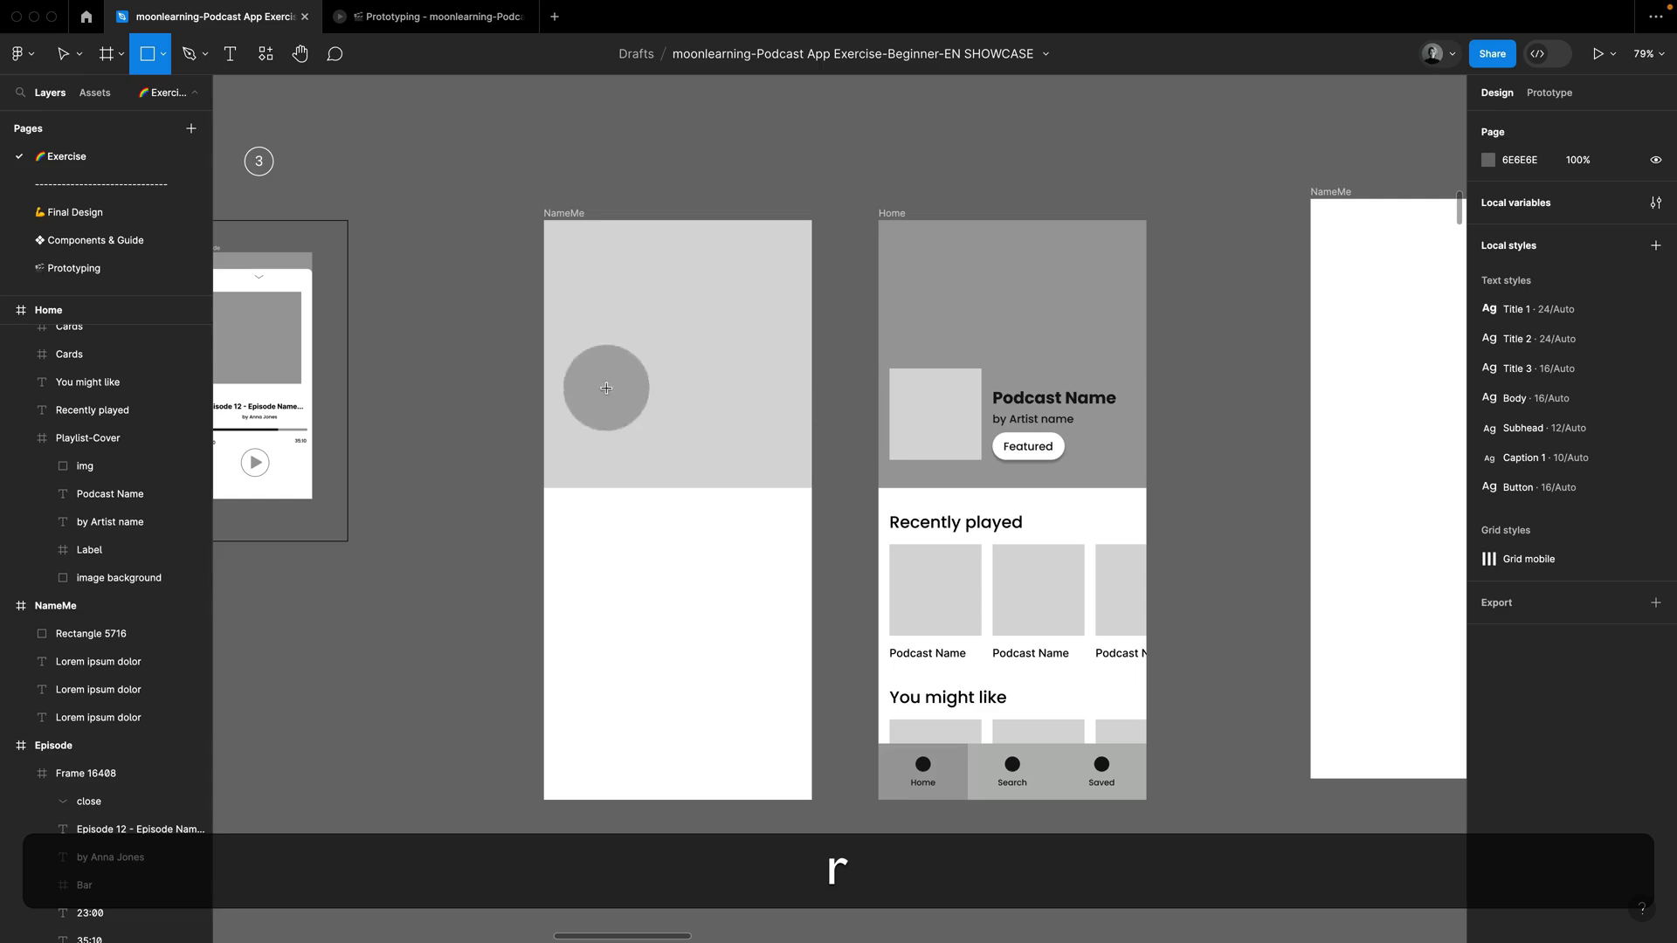
mouse_move(573, 382)
left_mouse_down()
mouse_move(671, 454)
mouse_move(638, 426)
left_mouse_up()
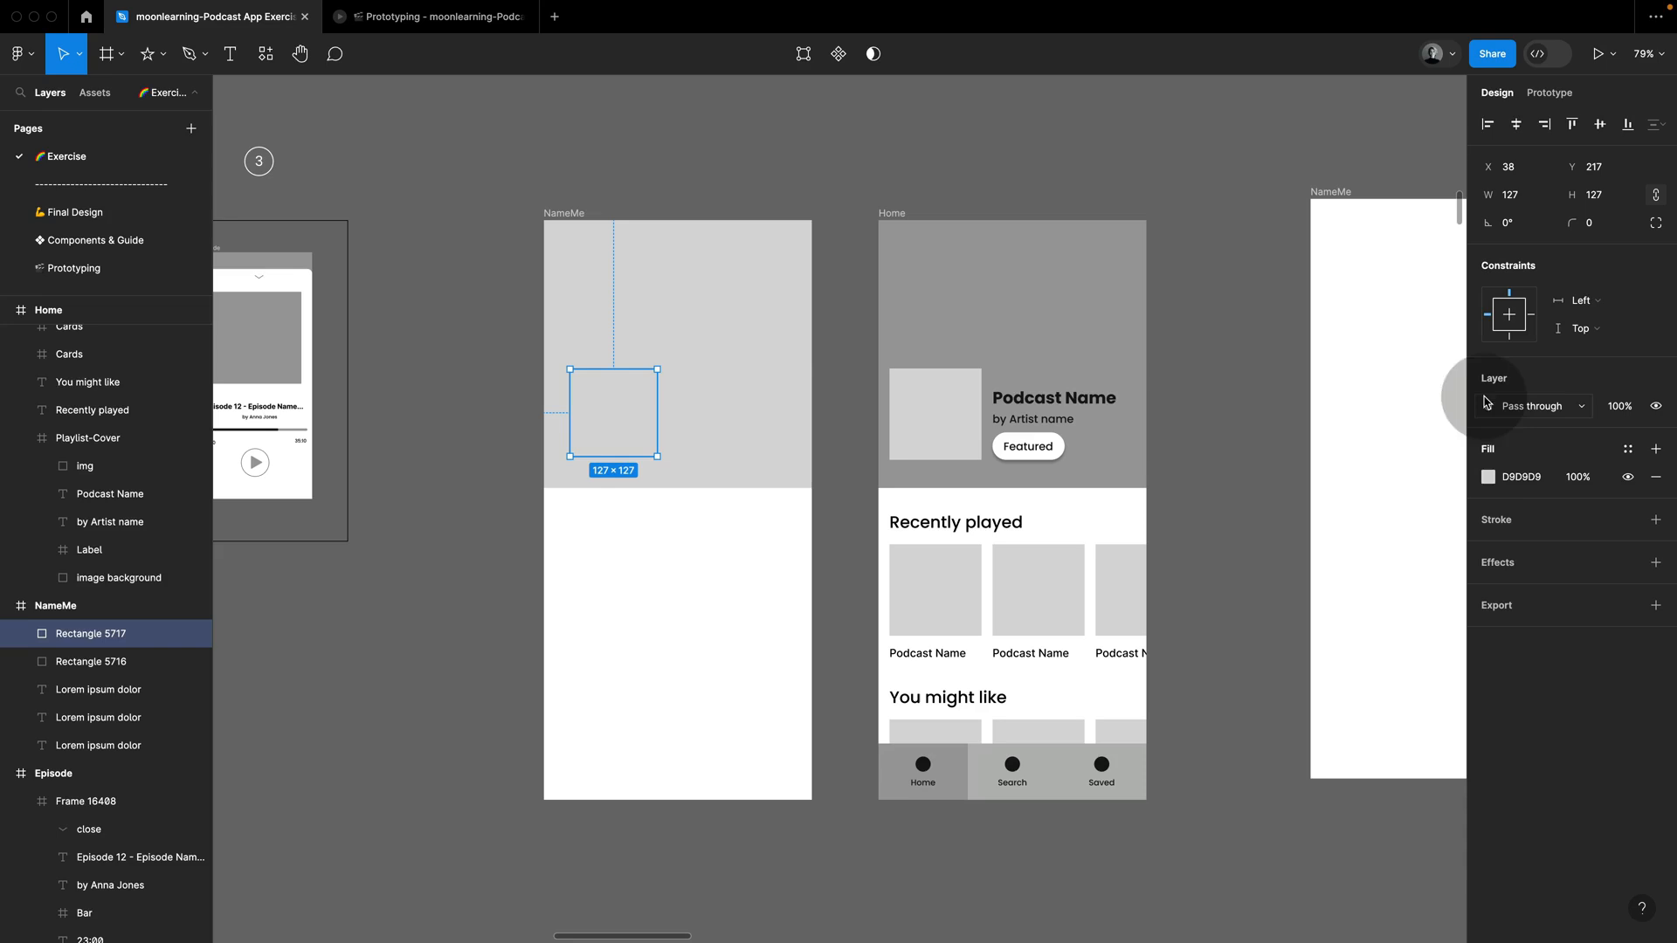
Step: Fill the small square with the light grey sampled from the image placeholder in the Home copy's cover
left_click(1489, 477)
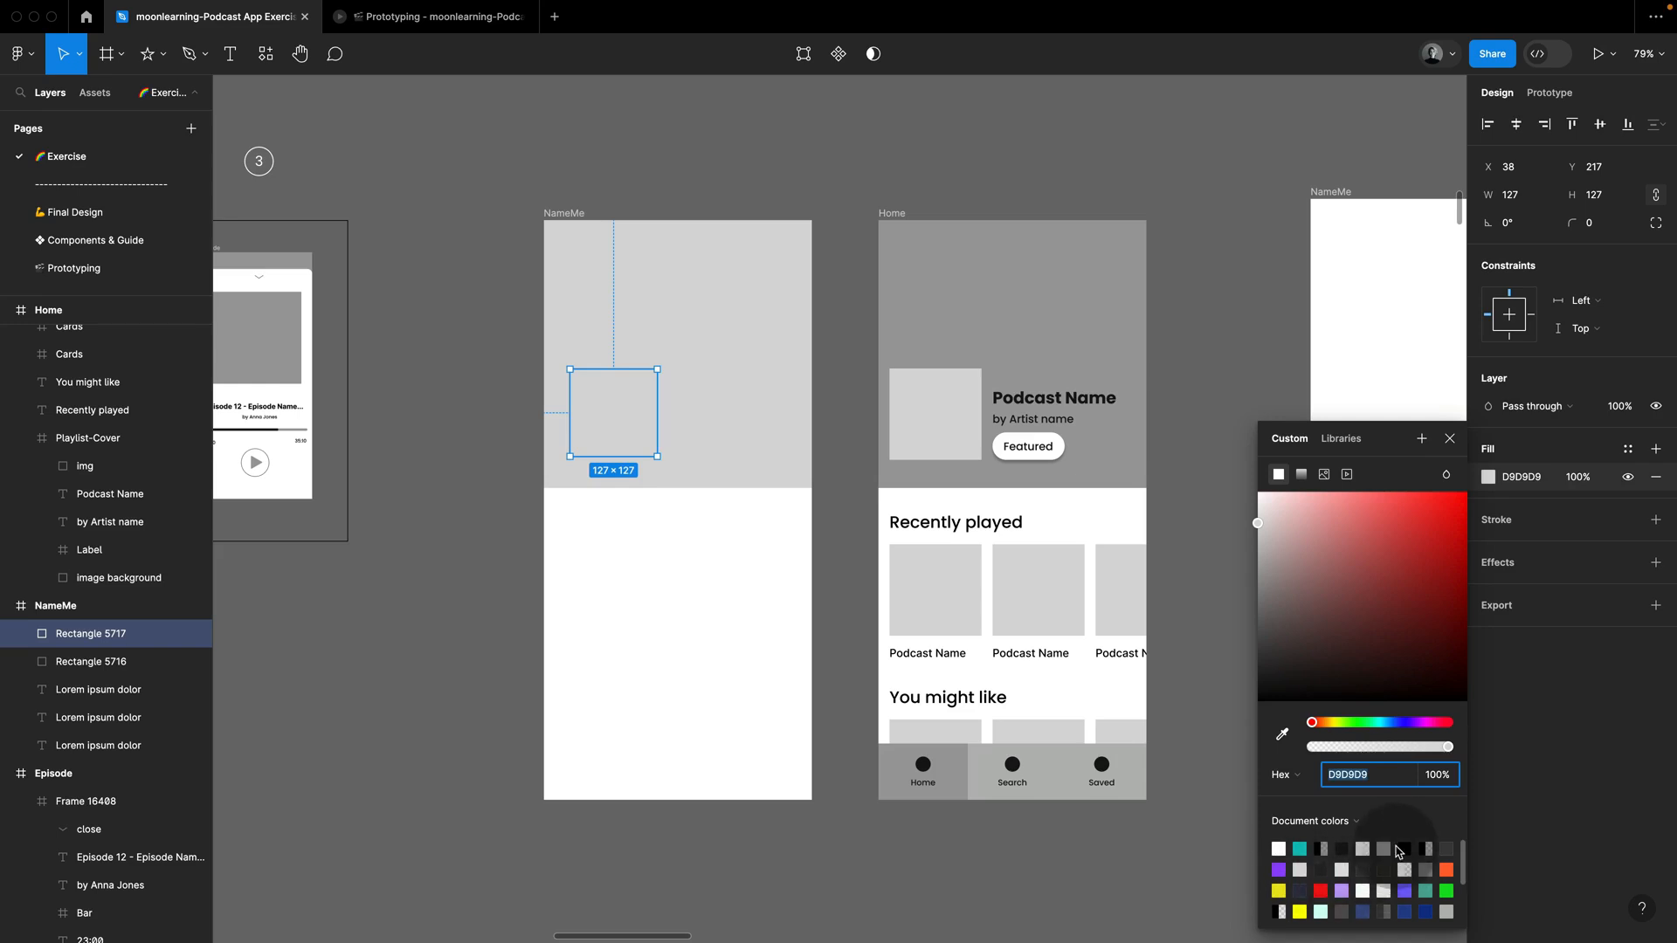
left_click(1386, 850)
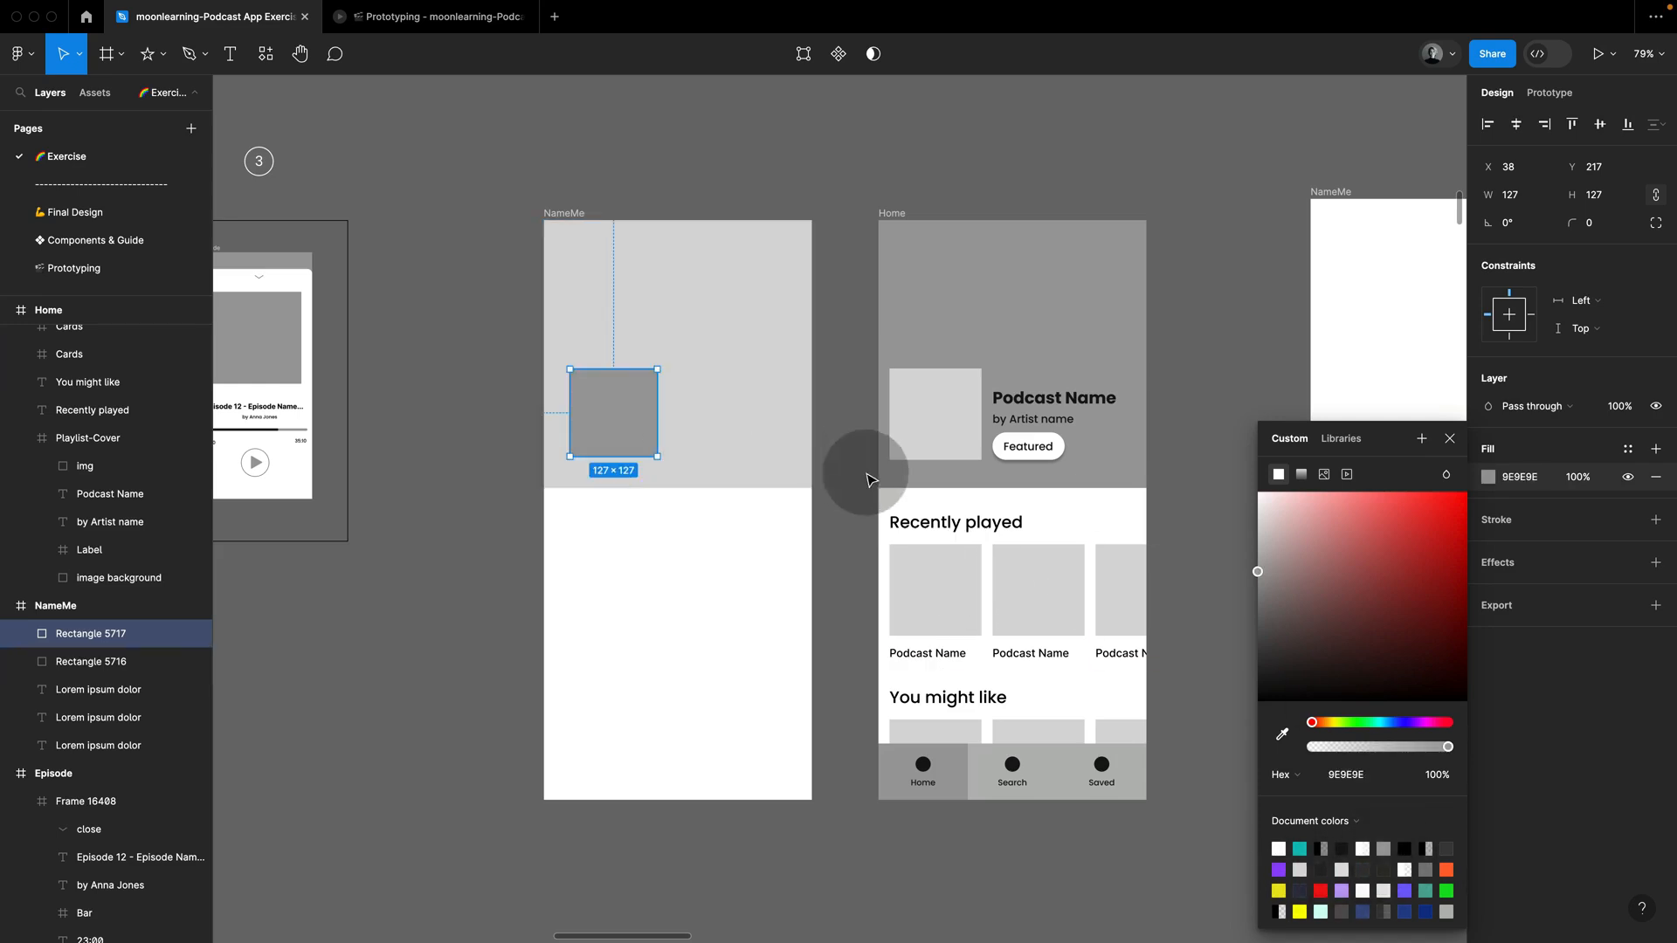
left_click(1282, 733)
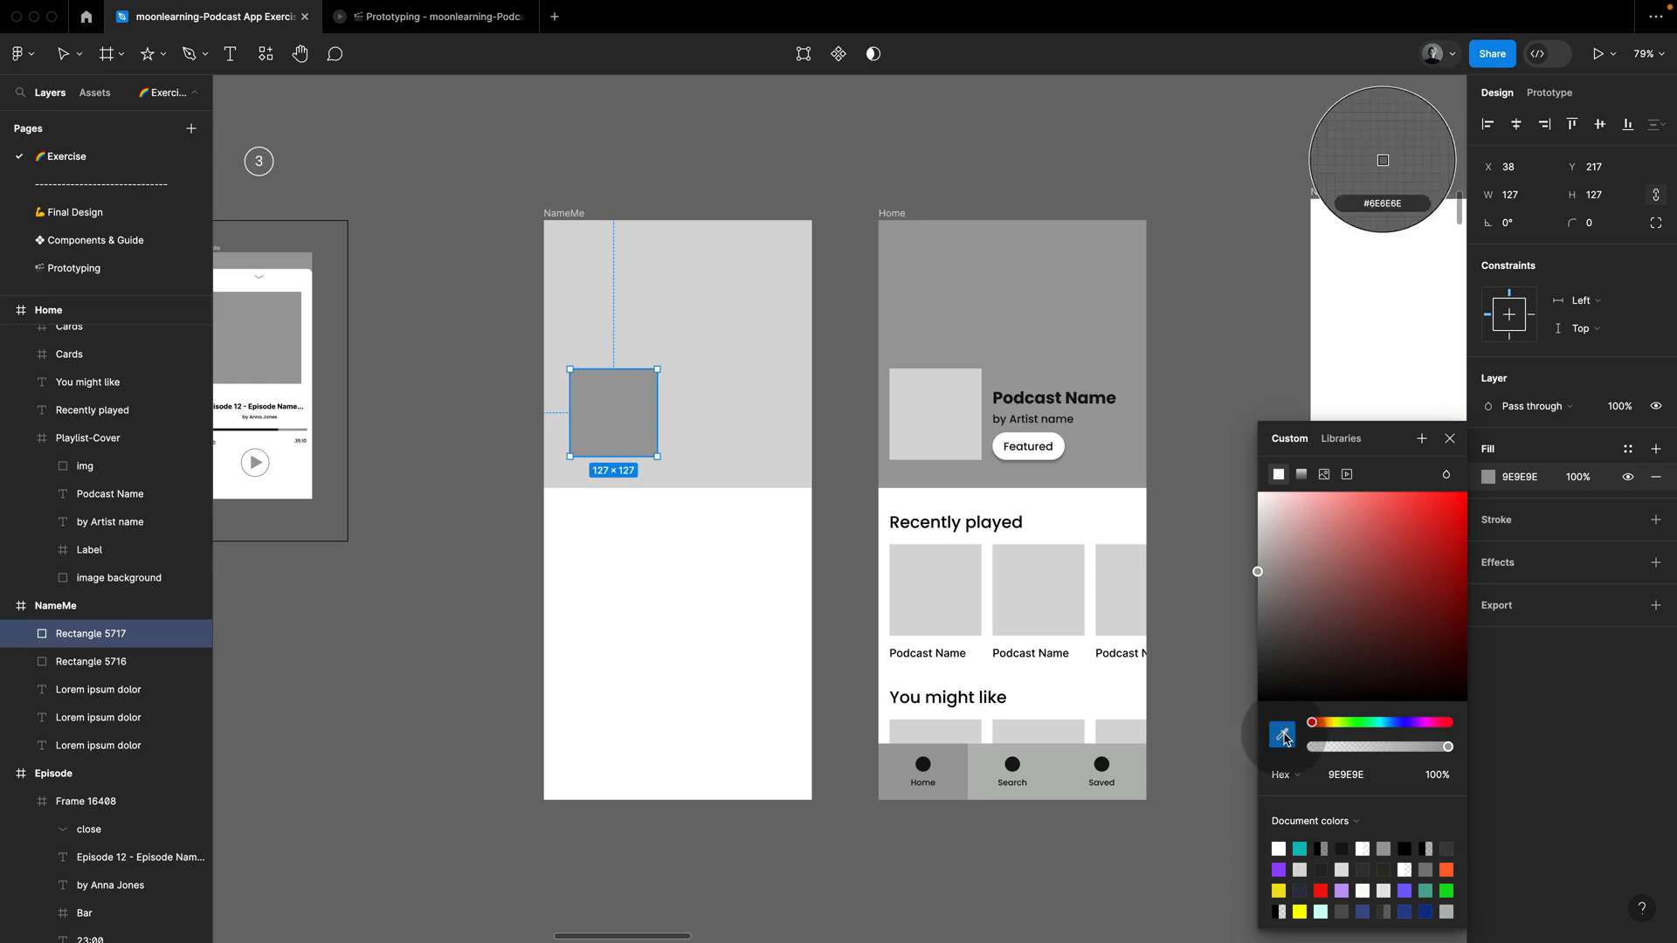
left_click(958, 439)
Step: Fill the large background rectangle with the grey 9E9E9E sampled from the Home copy's cover background
left_click(786, 404)
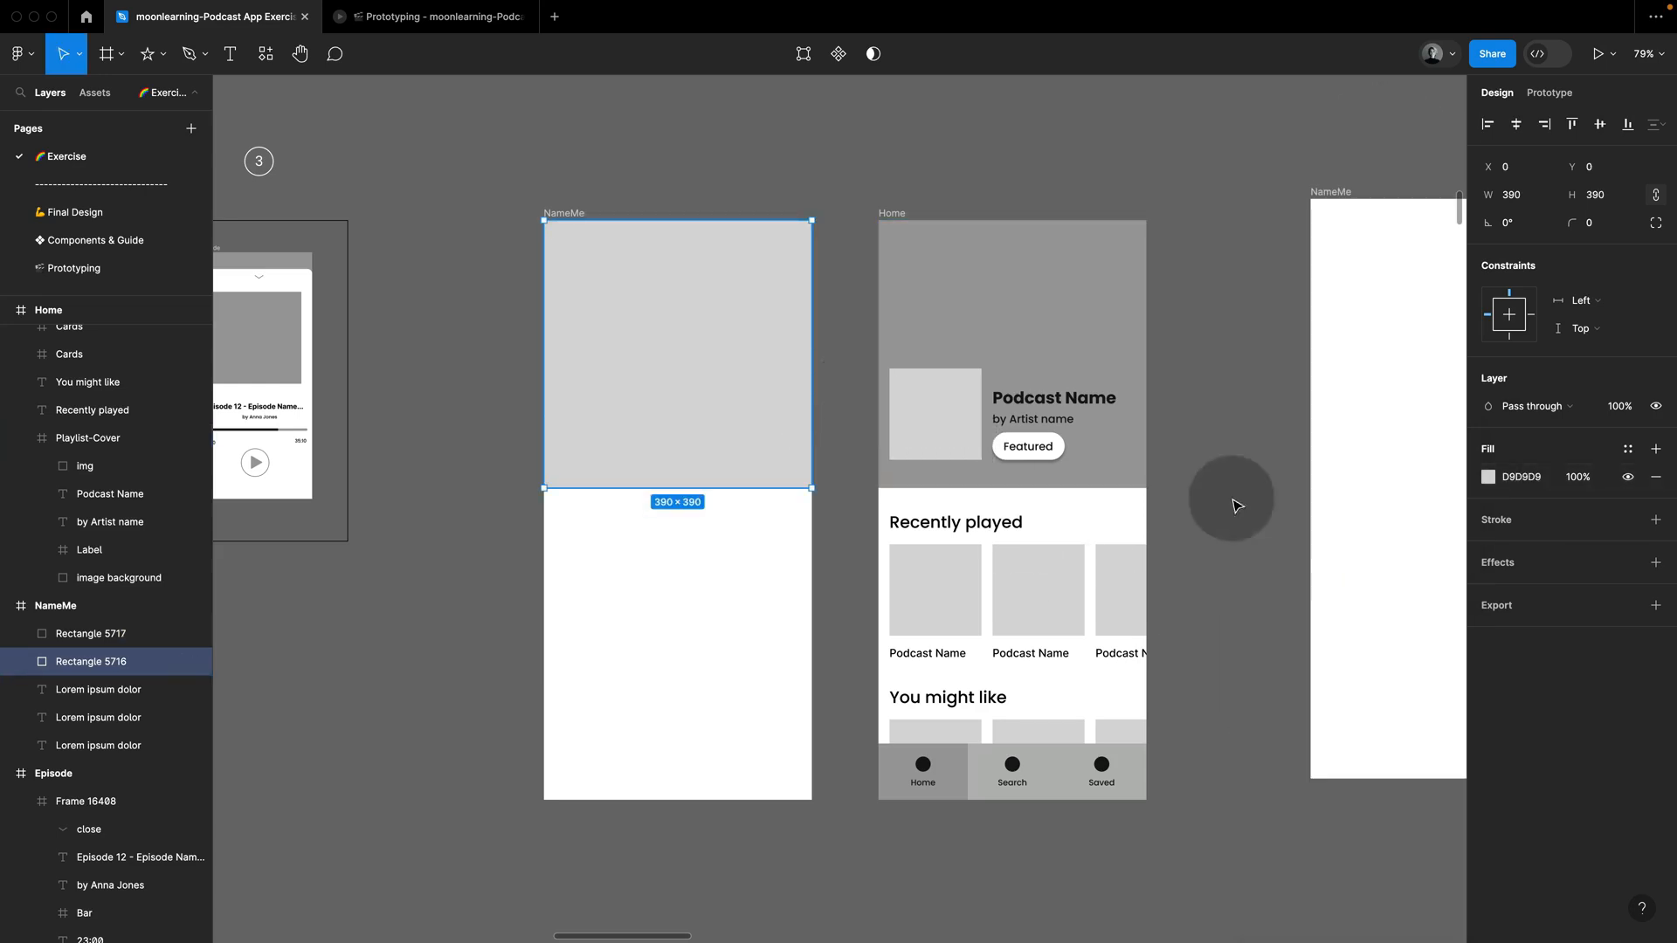
left_click(1489, 477)
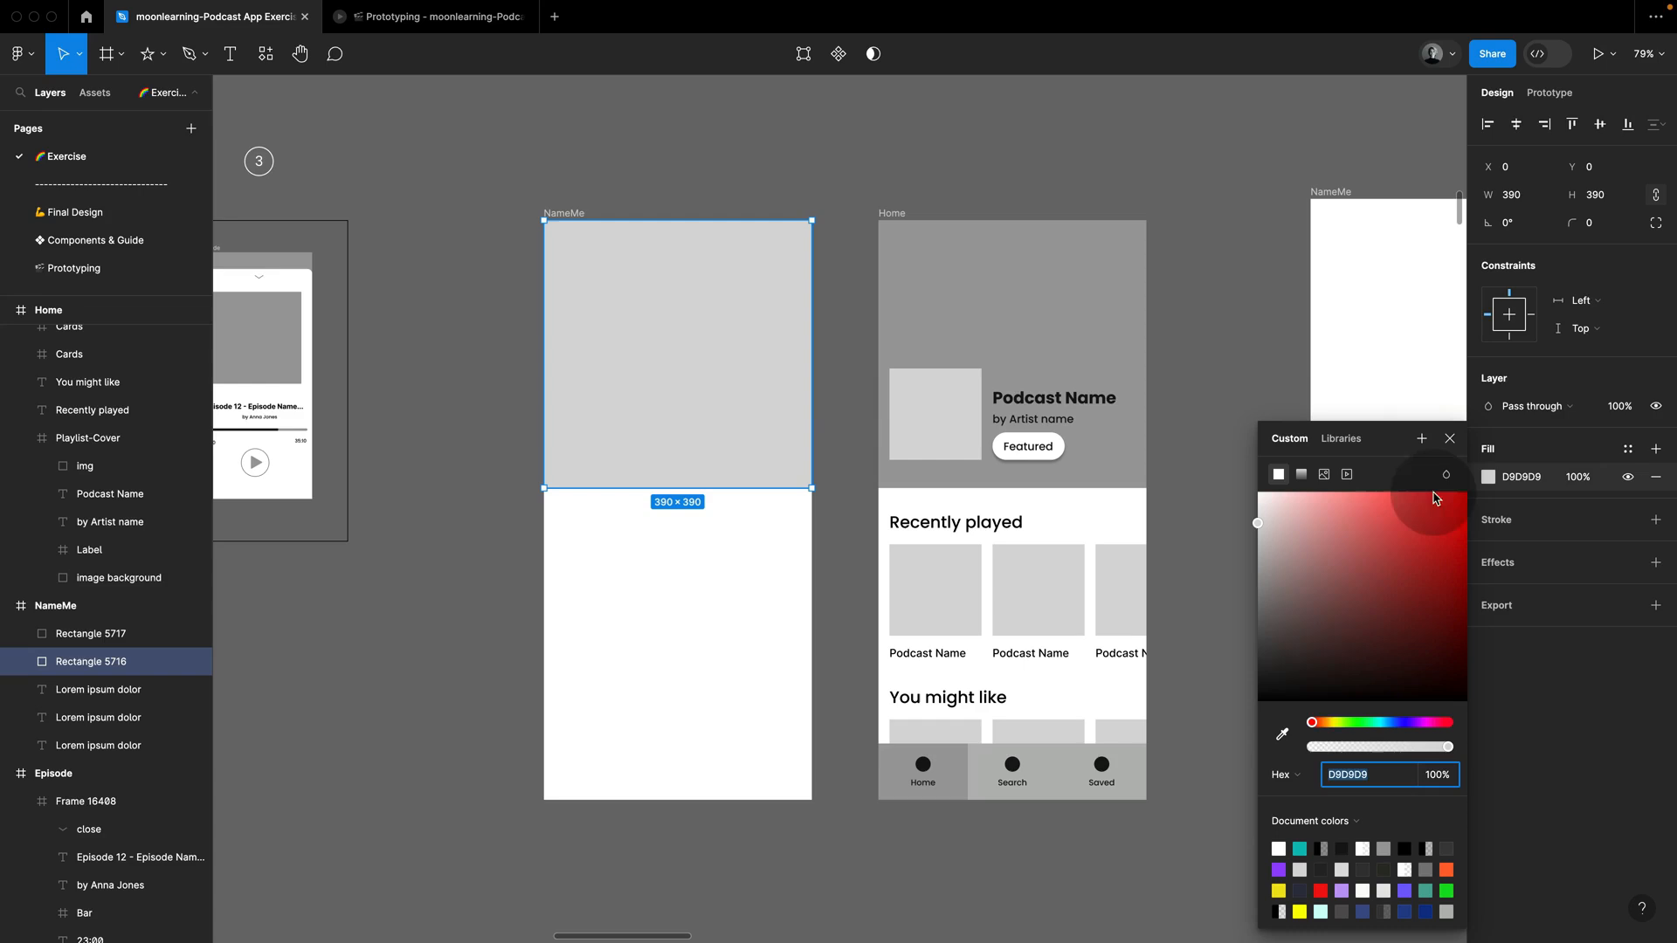
left_click(1283, 734)
left_click(1039, 328)
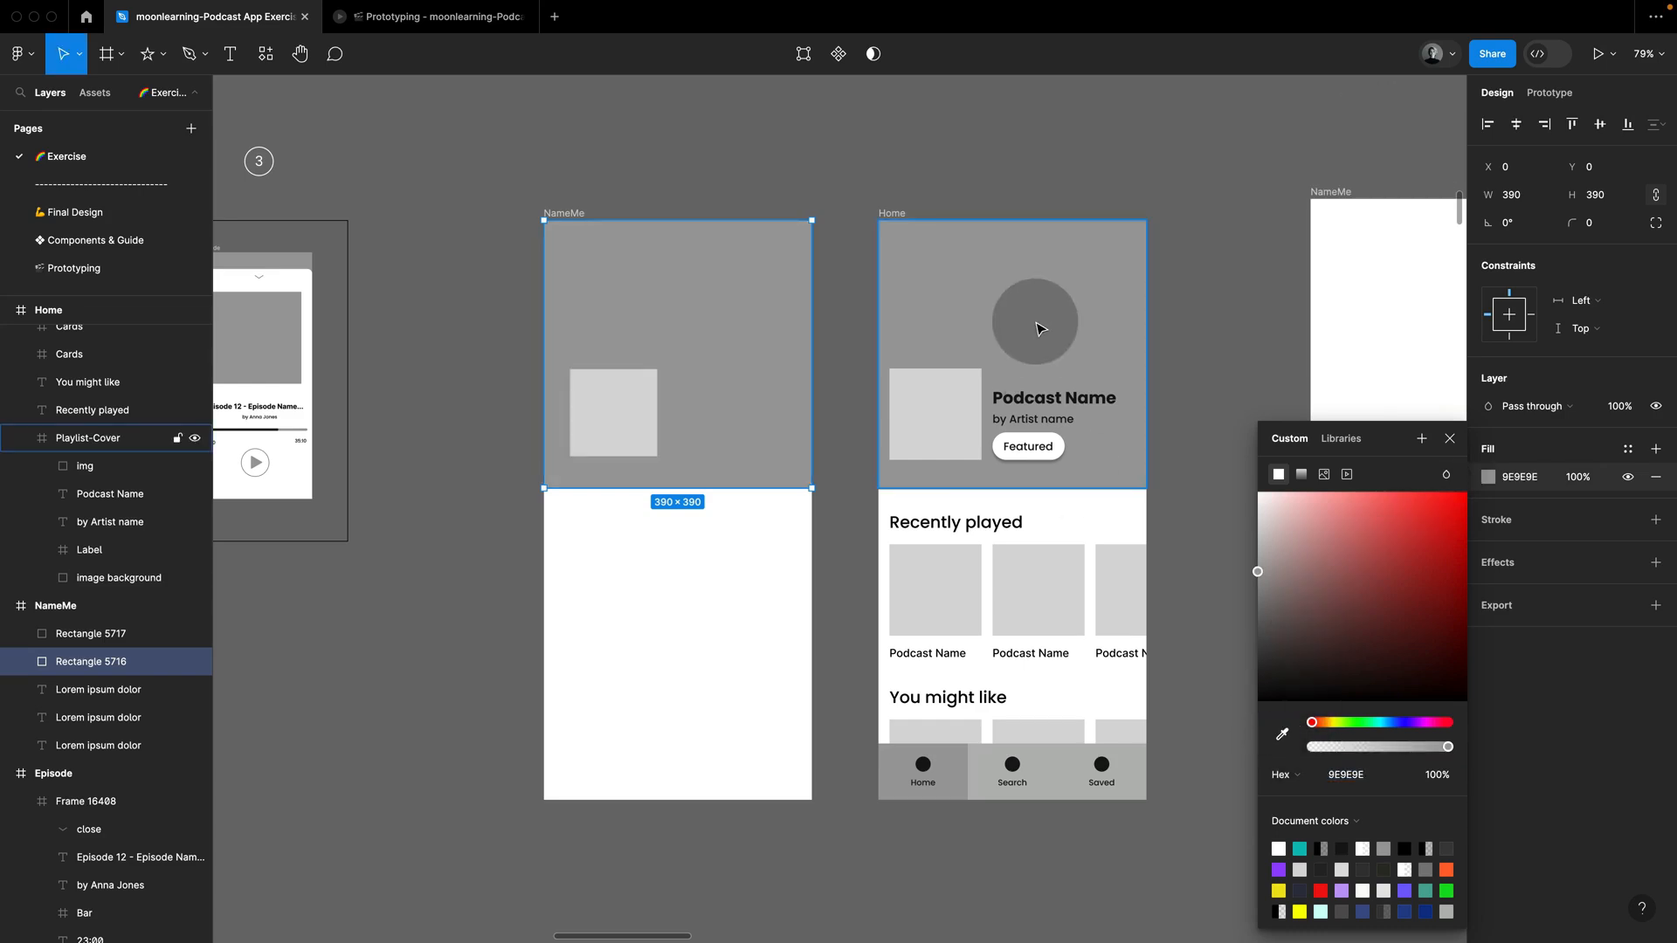
left_click(405, 225)
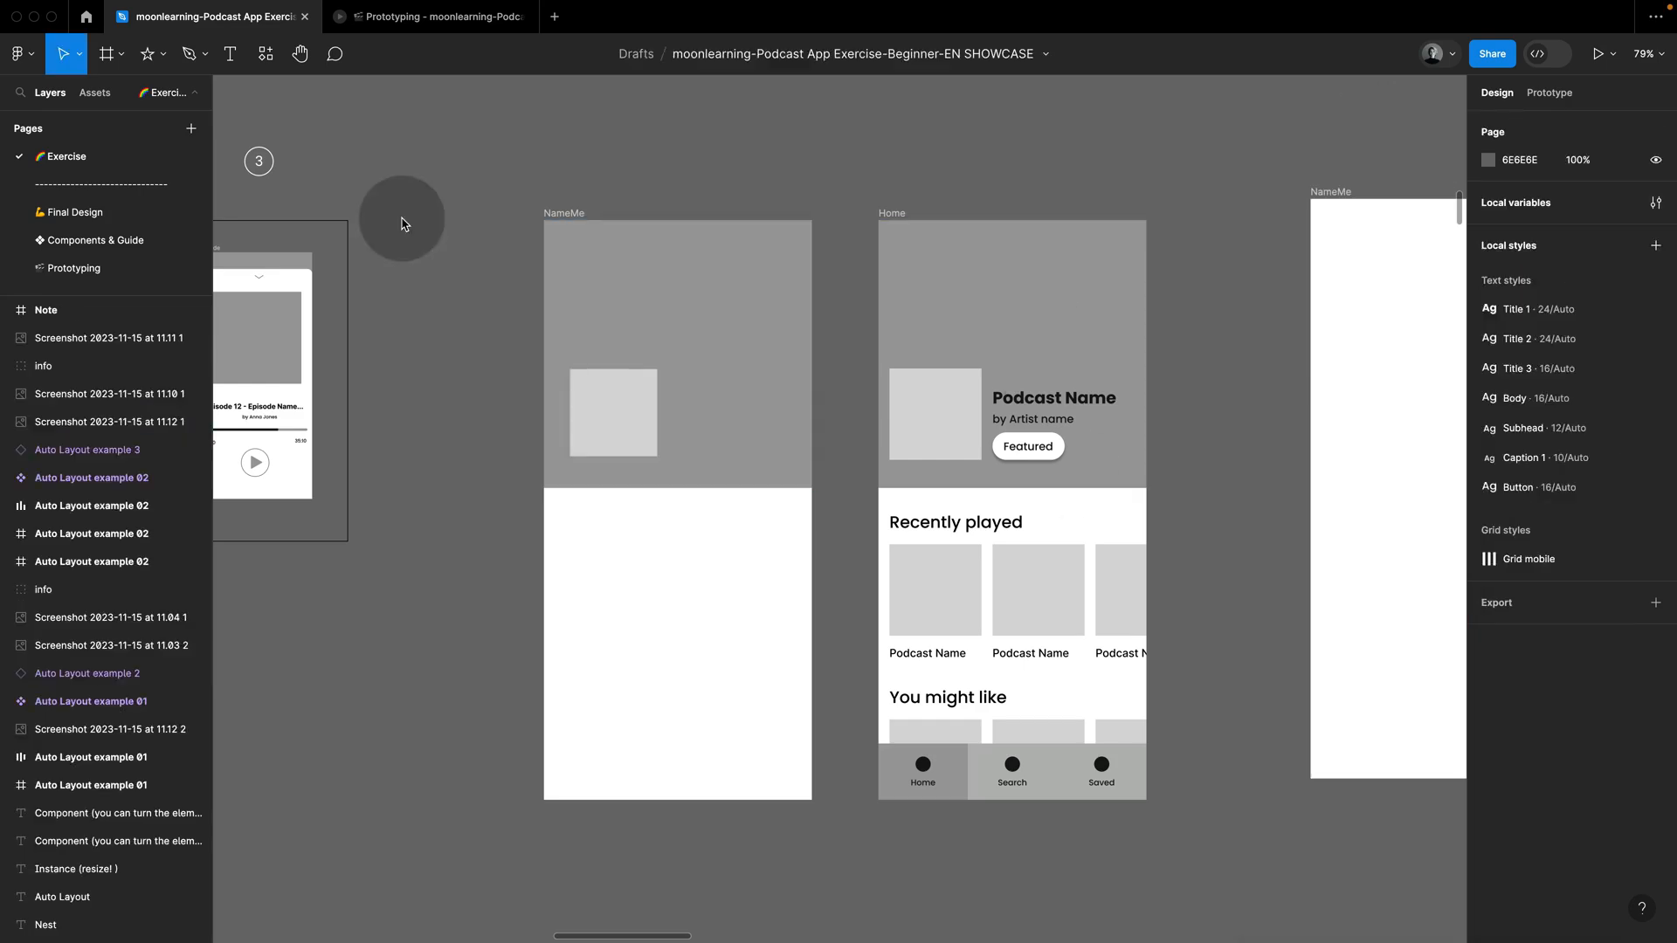
Step: Add the white bold text "Podcast Name" to the right of the small square in the first NameMe frame
left_click(232, 56)
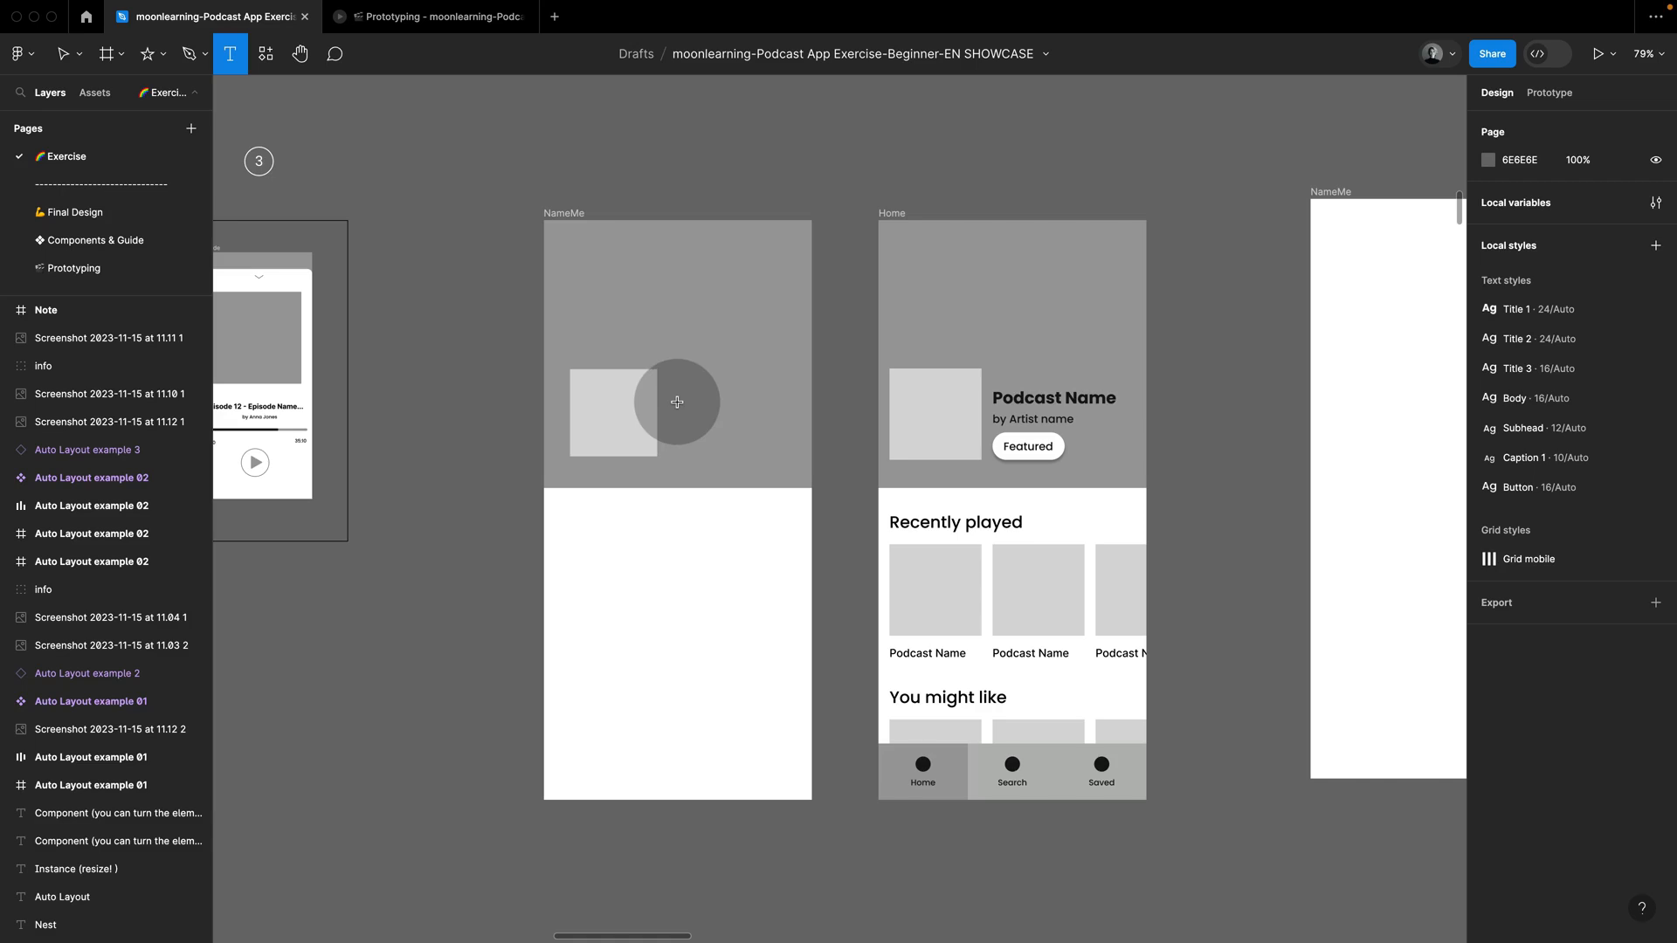
left_click(678, 402)
key("shift")
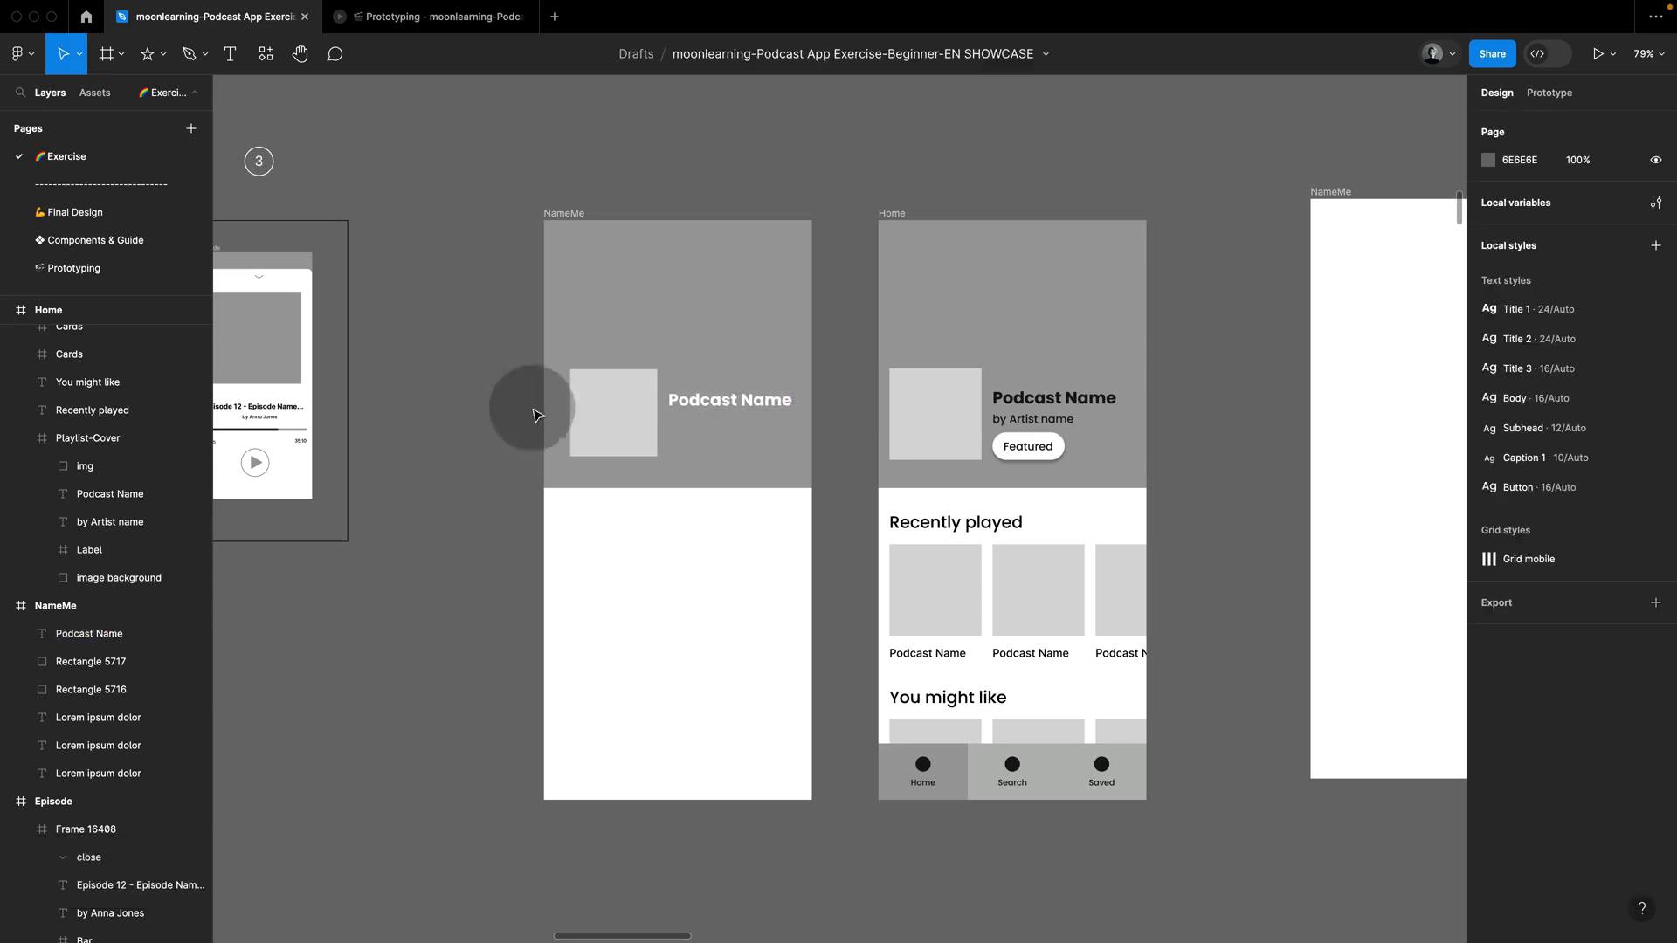
Step: Duplicate the "Podcast Name" text directly below itself in the first NameMe frame and change the copy to "by Artist name"
left_click(700, 403)
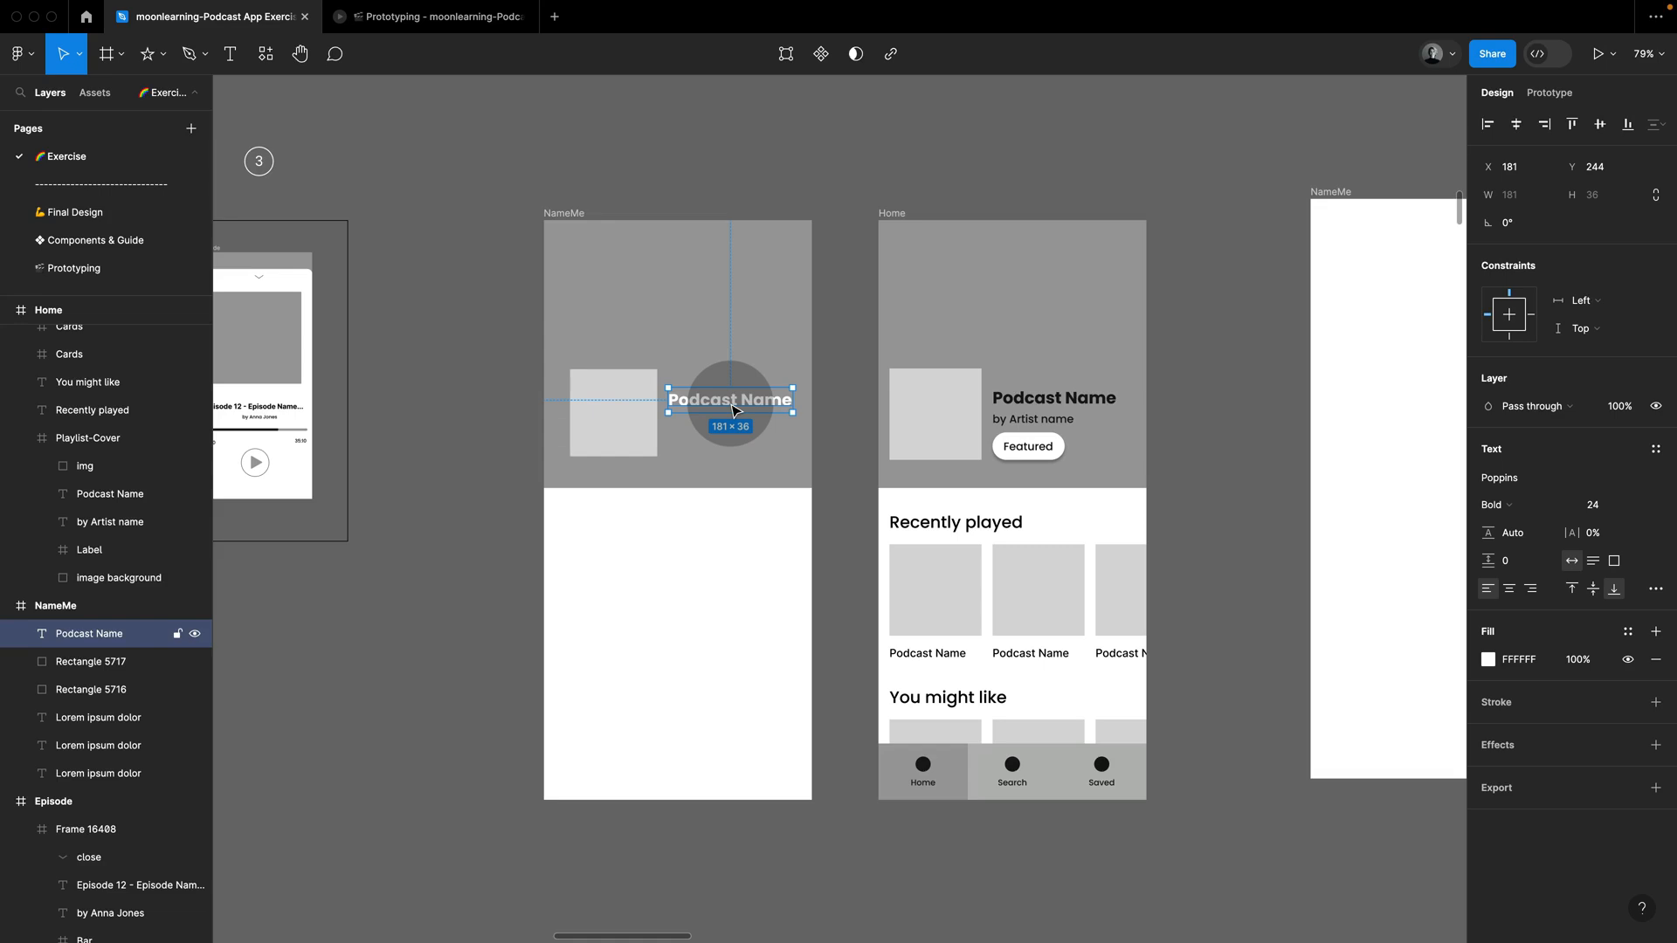
key("shift")
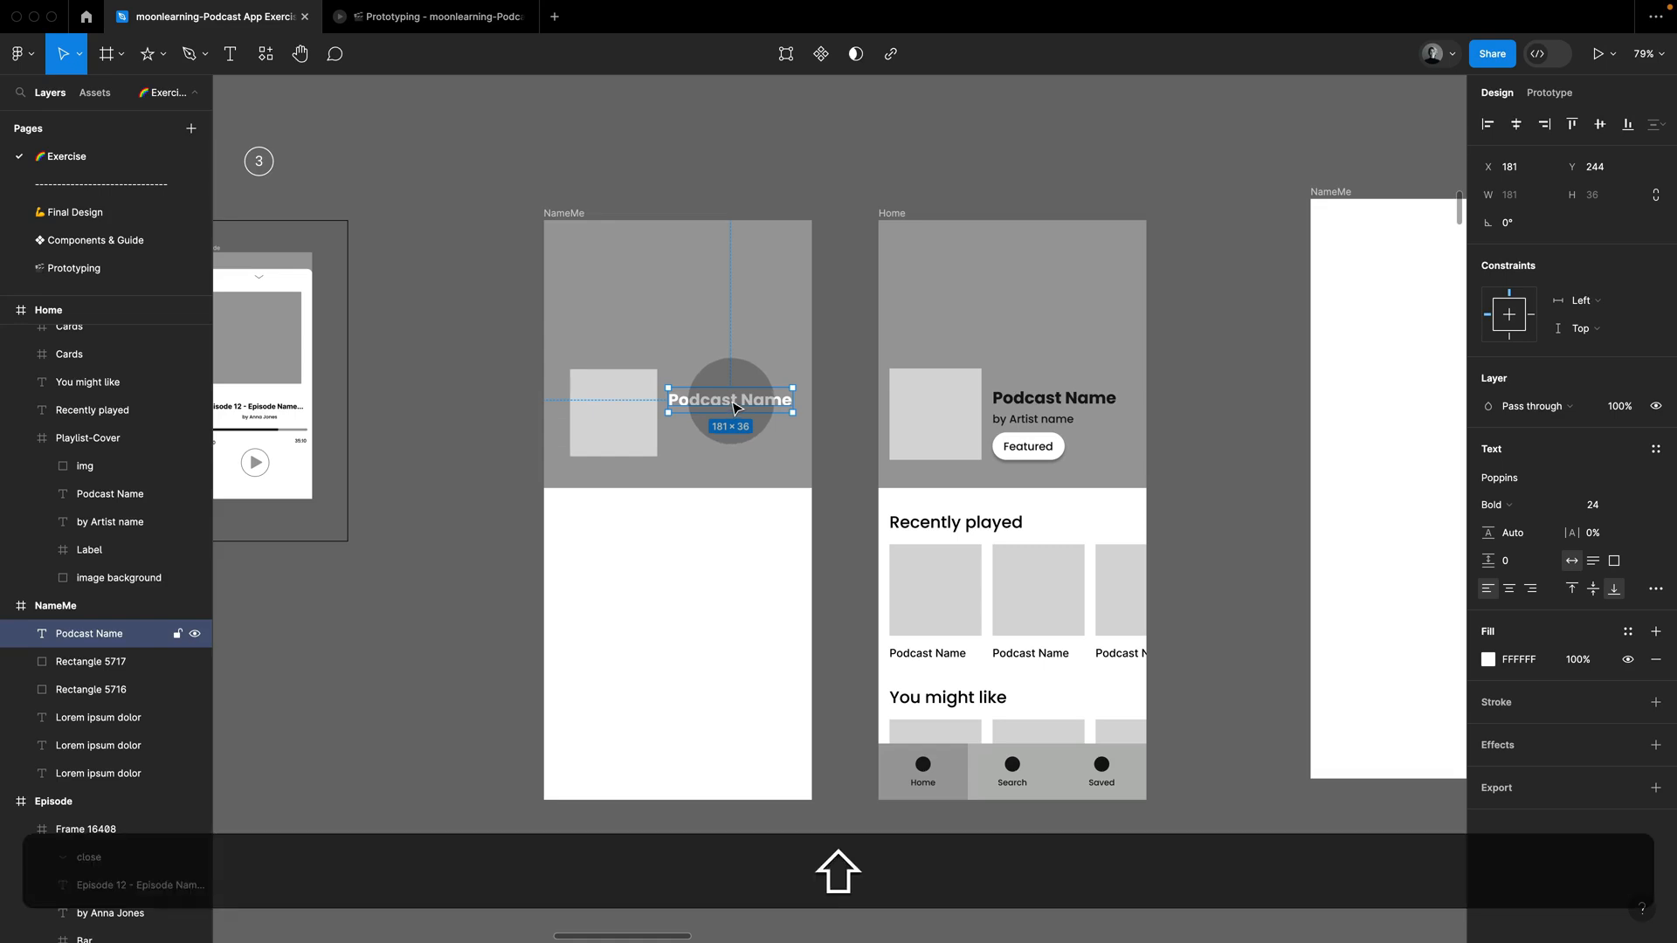
mouse_move(733, 407)
left_mouse_down()
mouse_move(734, 437)
mouse_move(739, 398)
mouse_move(741, 438)
mouse_move(748, 427)
left_mouse_up()
double_click(746, 426)
type("by Art")
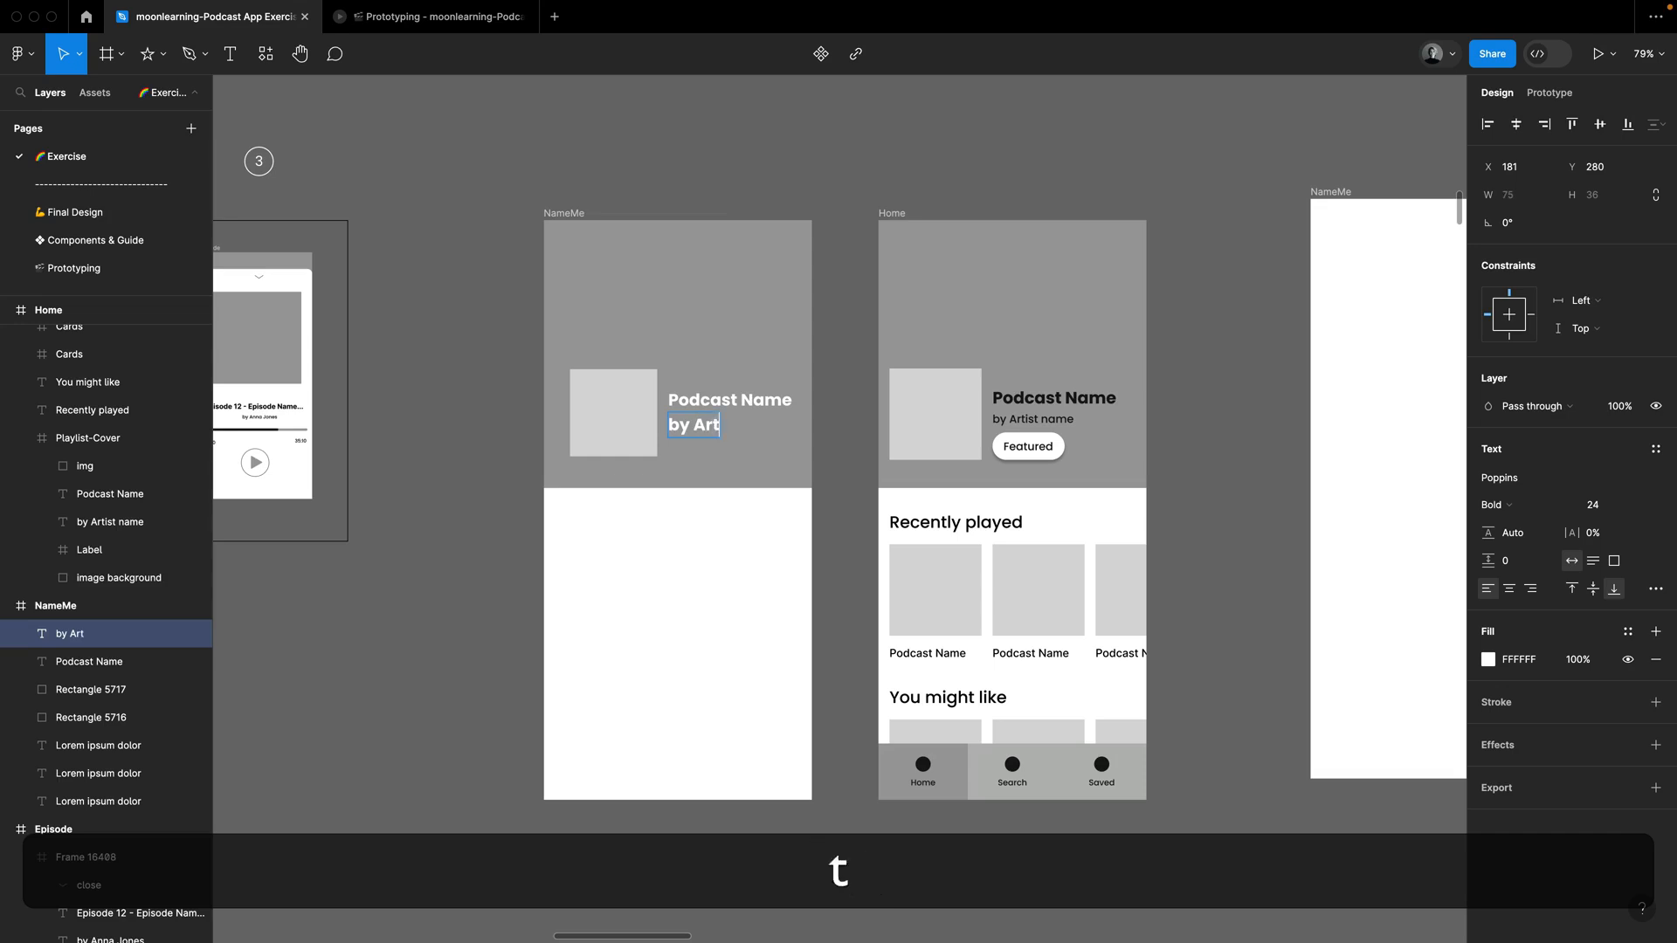
type("ist")
type("name")
left_click(957, 415)
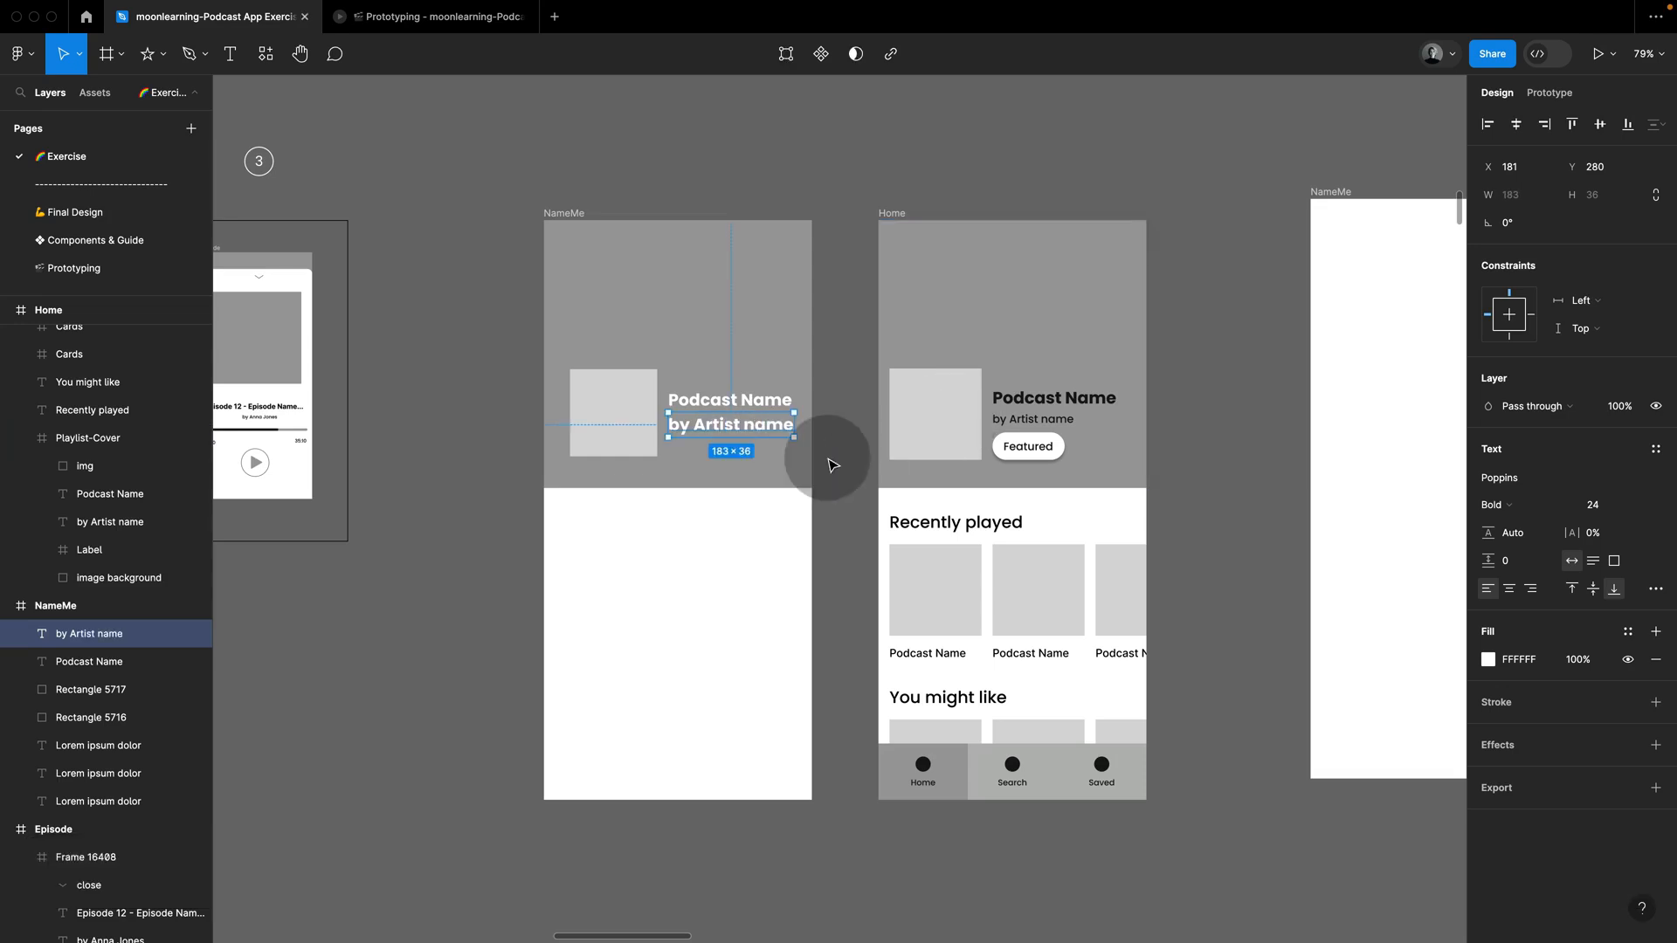
left_click(827, 458)
Step: Set the "by Artist name" text to Medium weight and size 16, and move it up close beneath the podcast title
left_click(772, 431, "super")
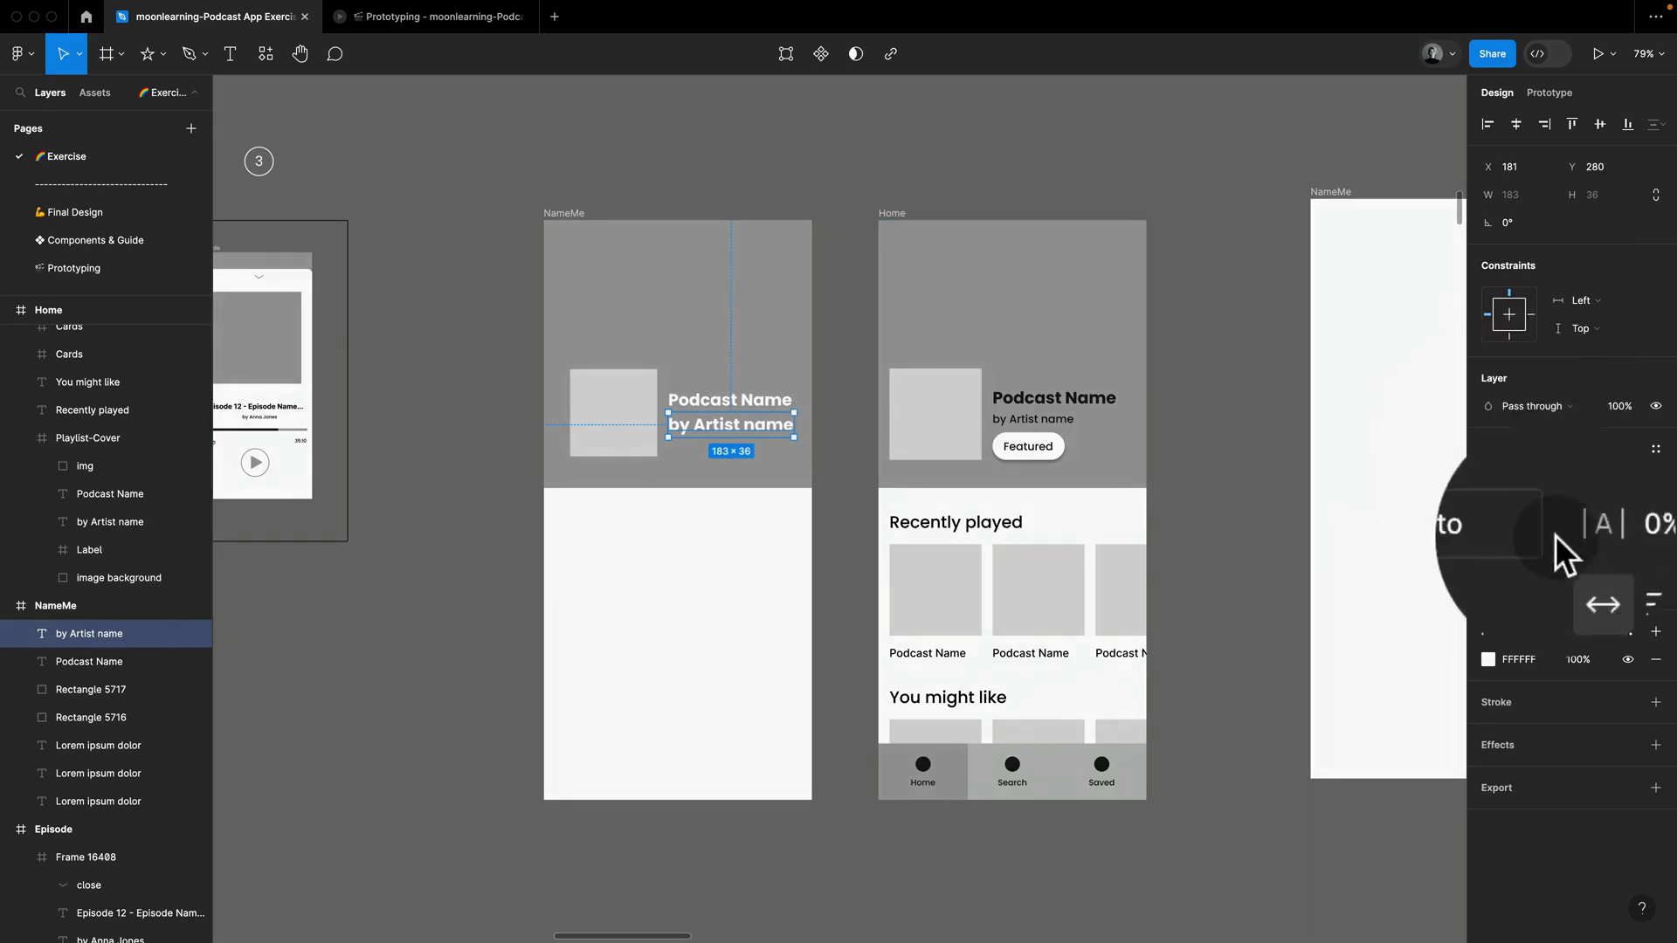
left_click(1535, 507)
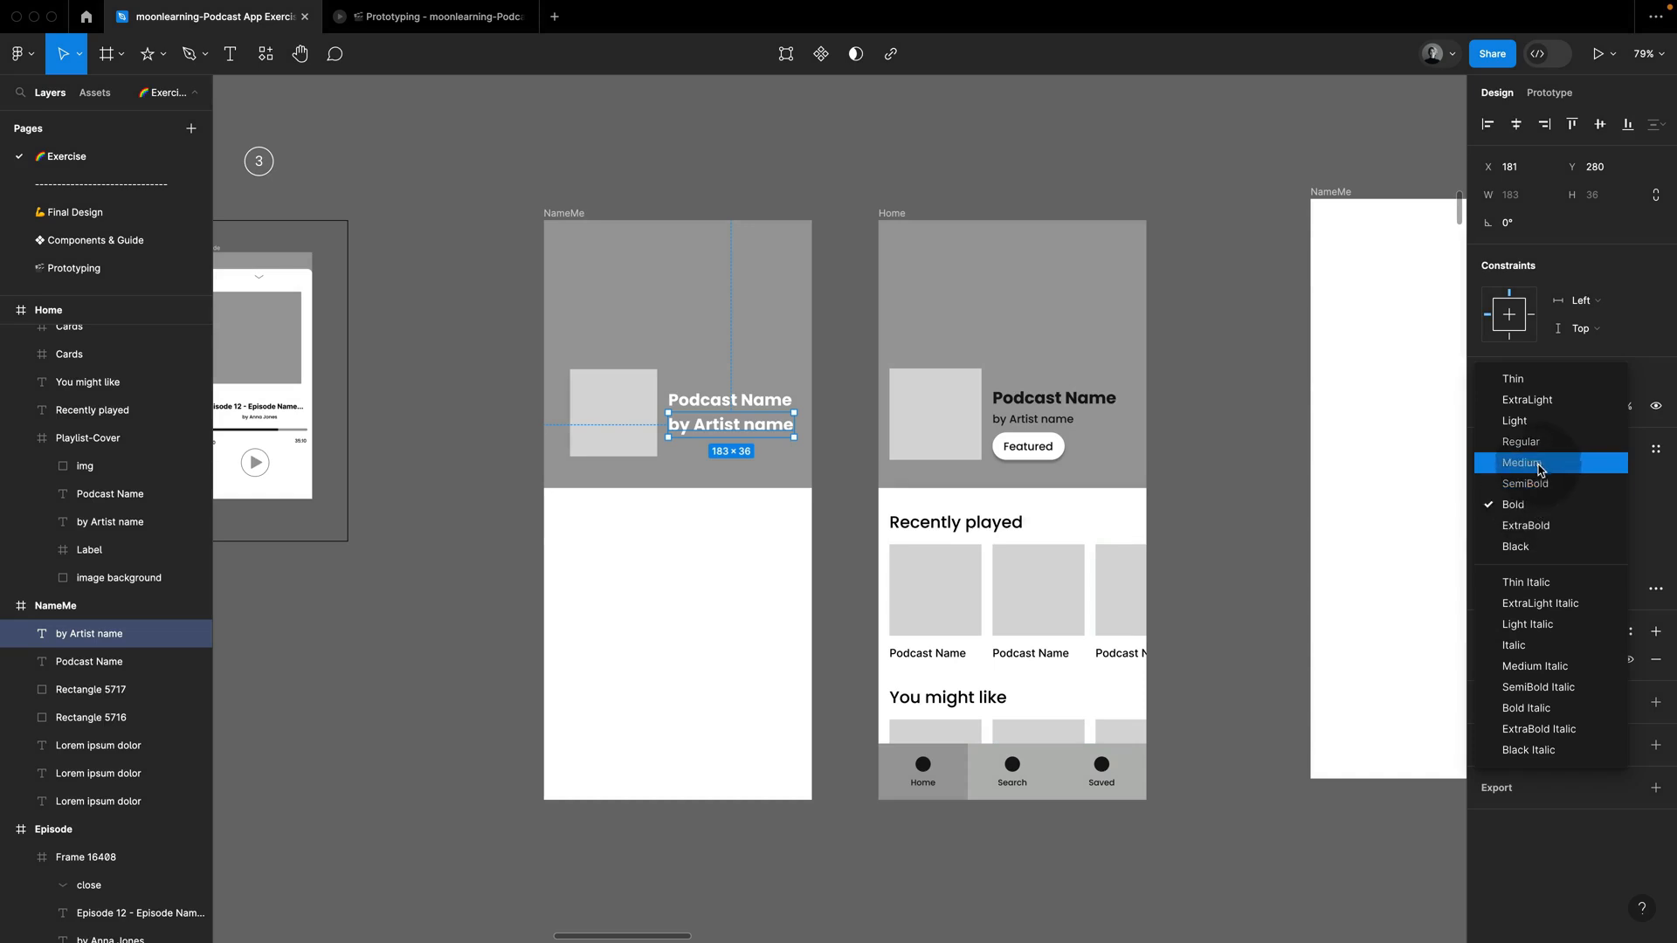
left_click(1539, 468)
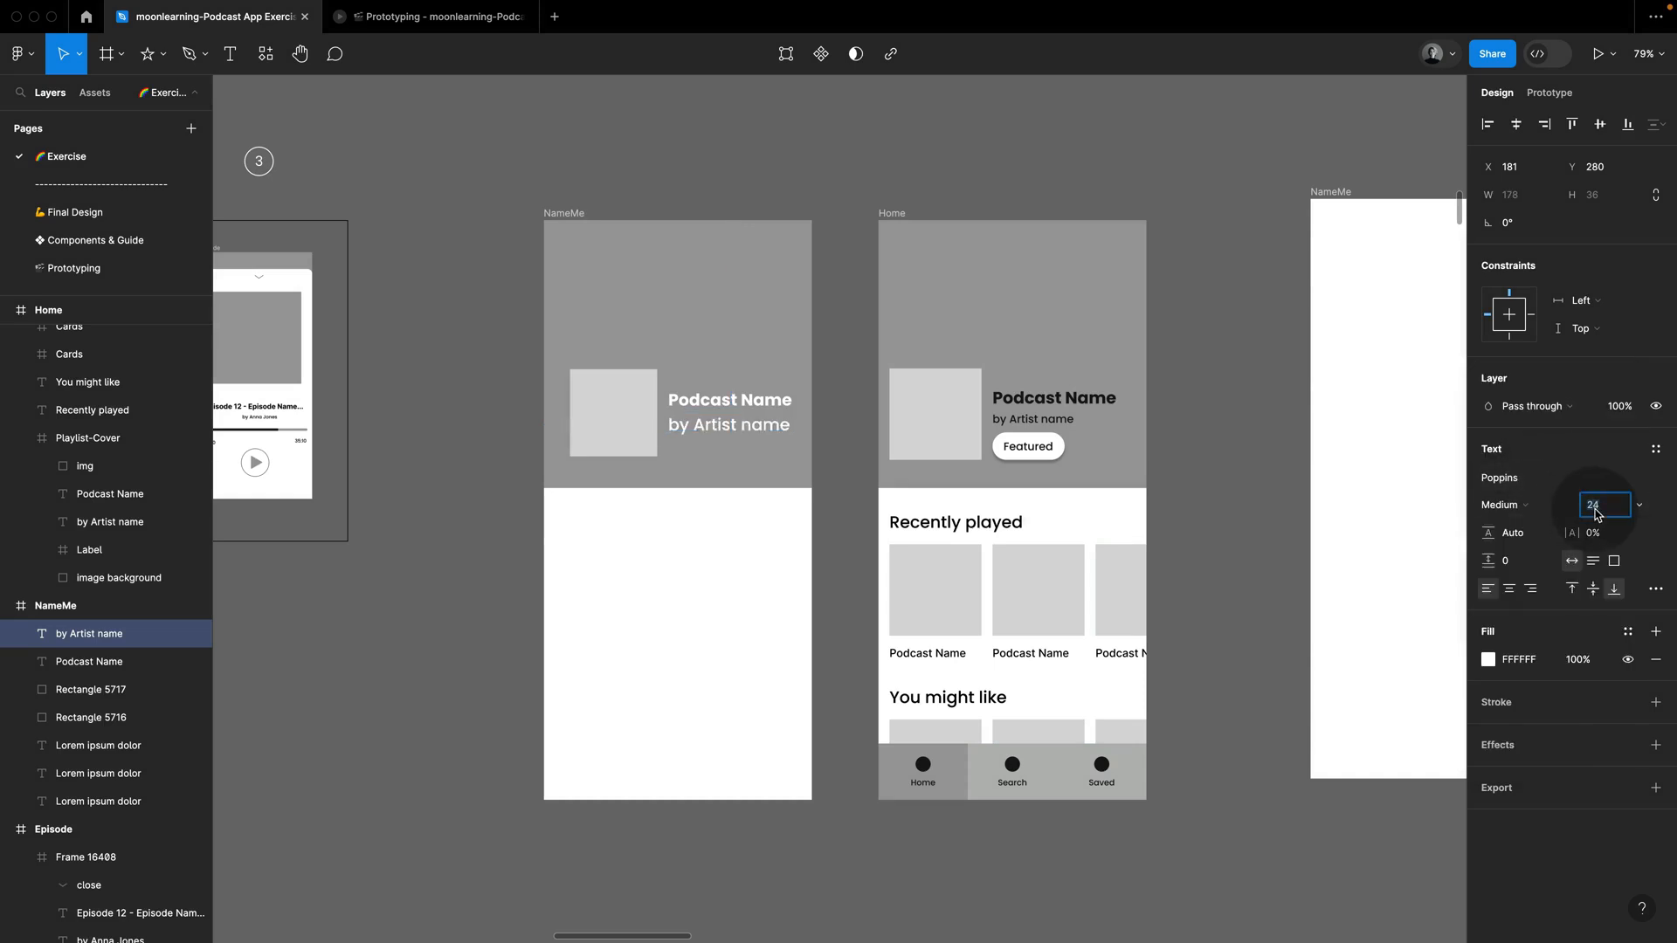
type("1")
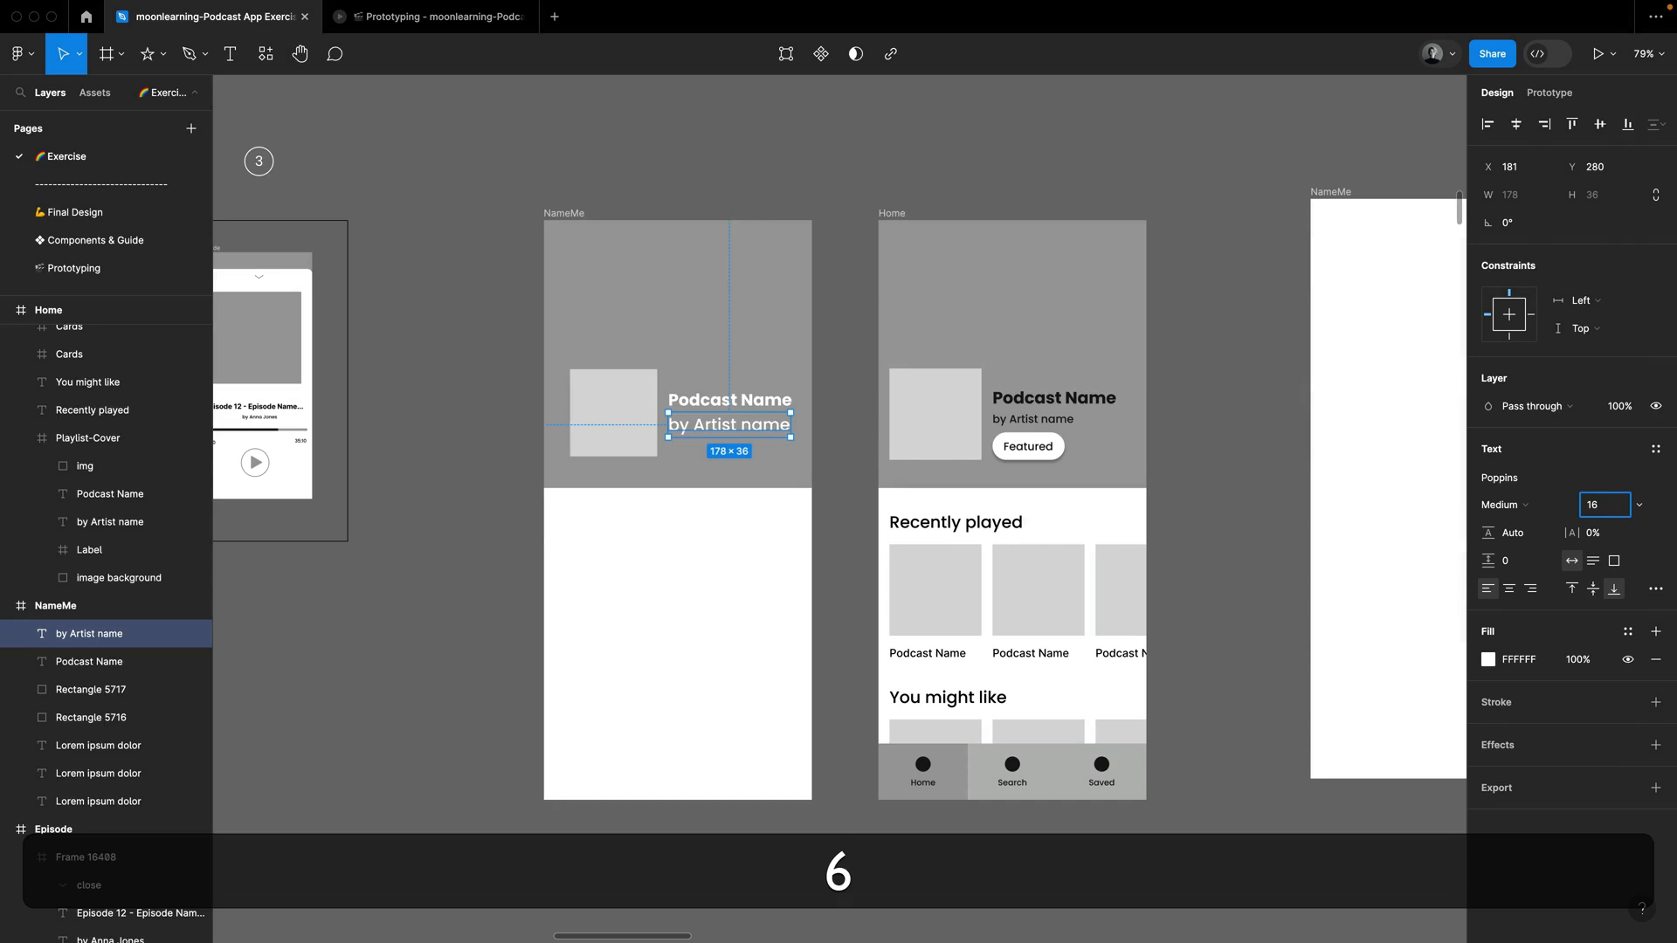
type("6")
key("Return")
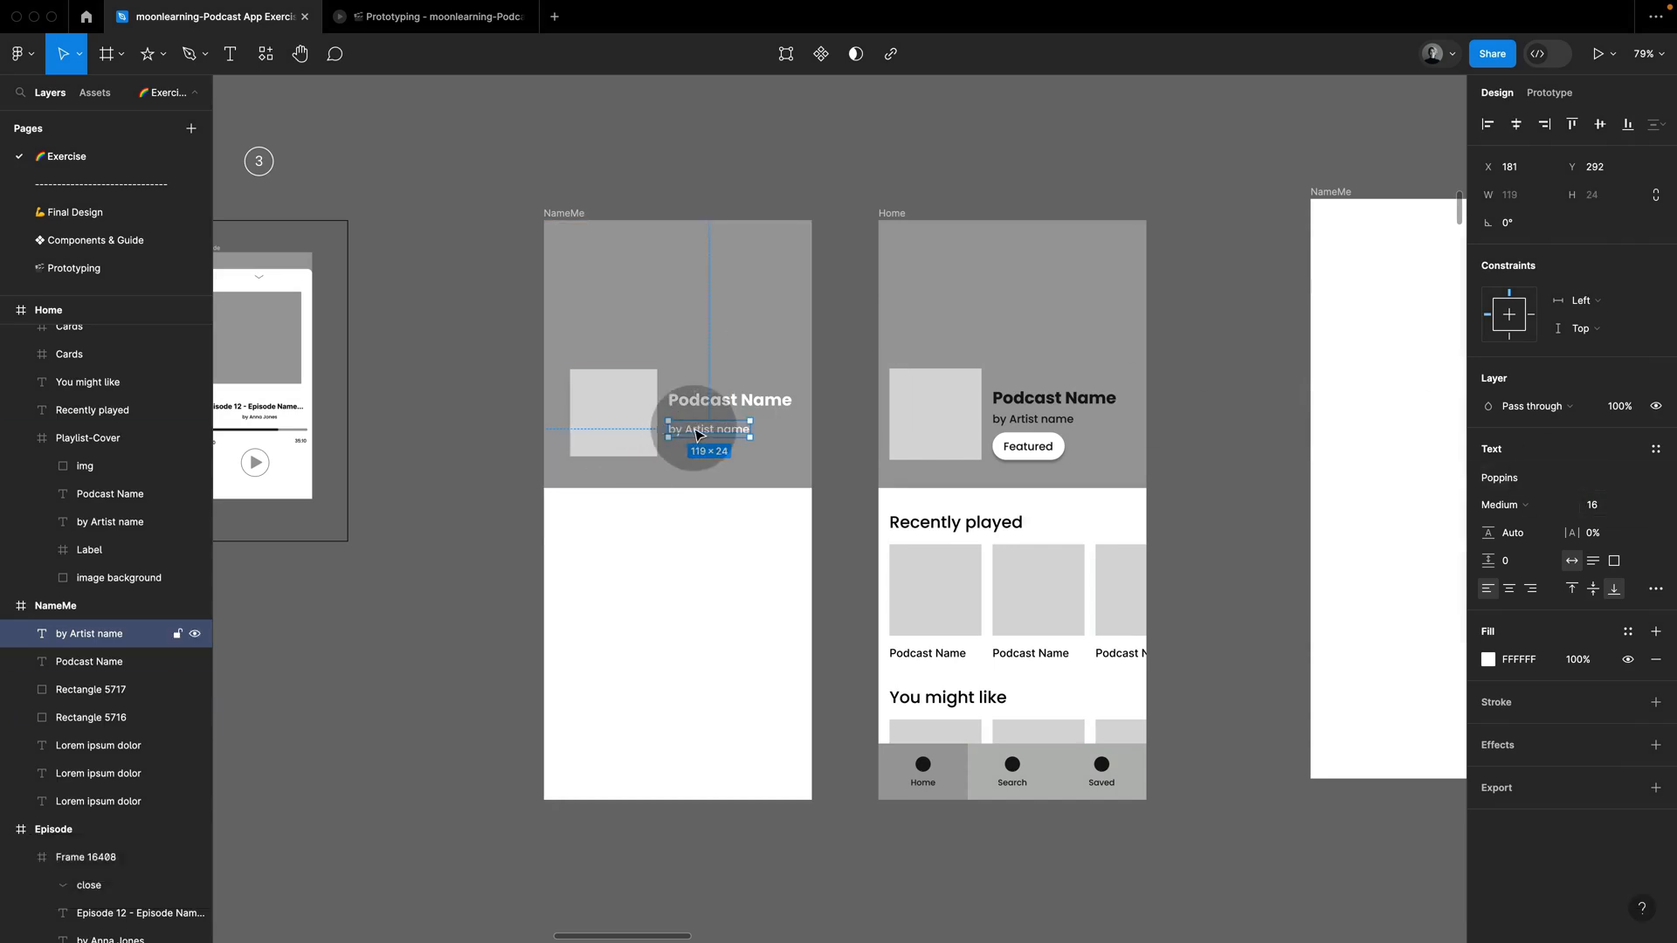
left_click_drag(696, 434, 699, 425)
Step: Change the fill of both the podcast title and the artist text to the dark colour 161616
left_click(711, 404, "shift")
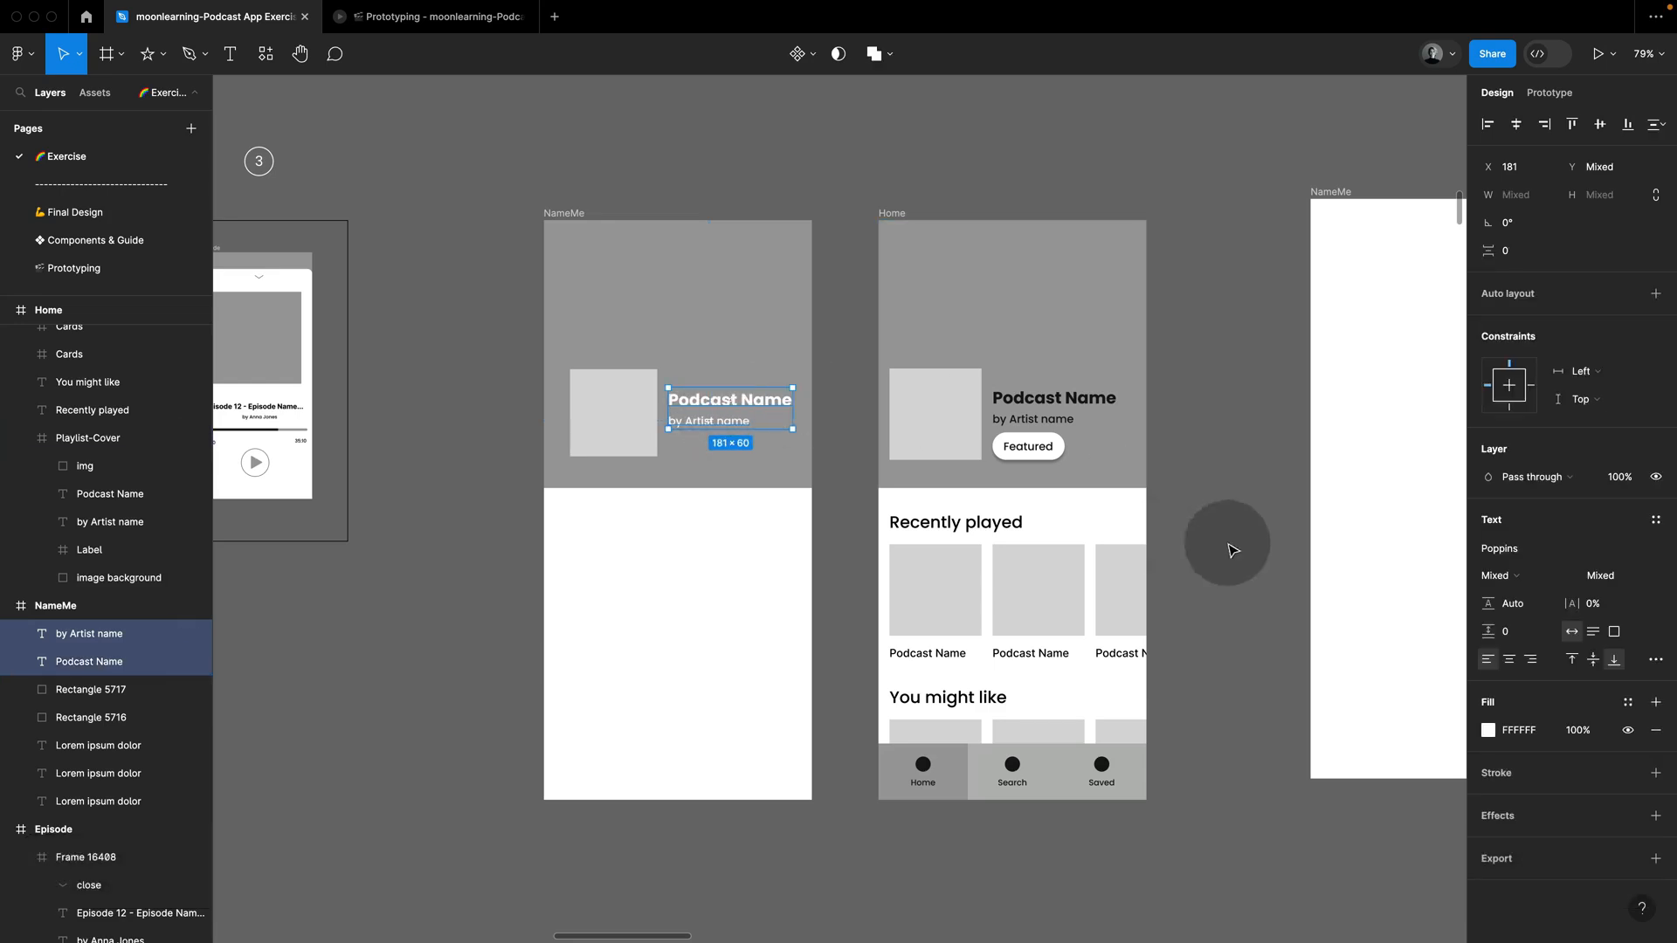
left_click(1490, 731)
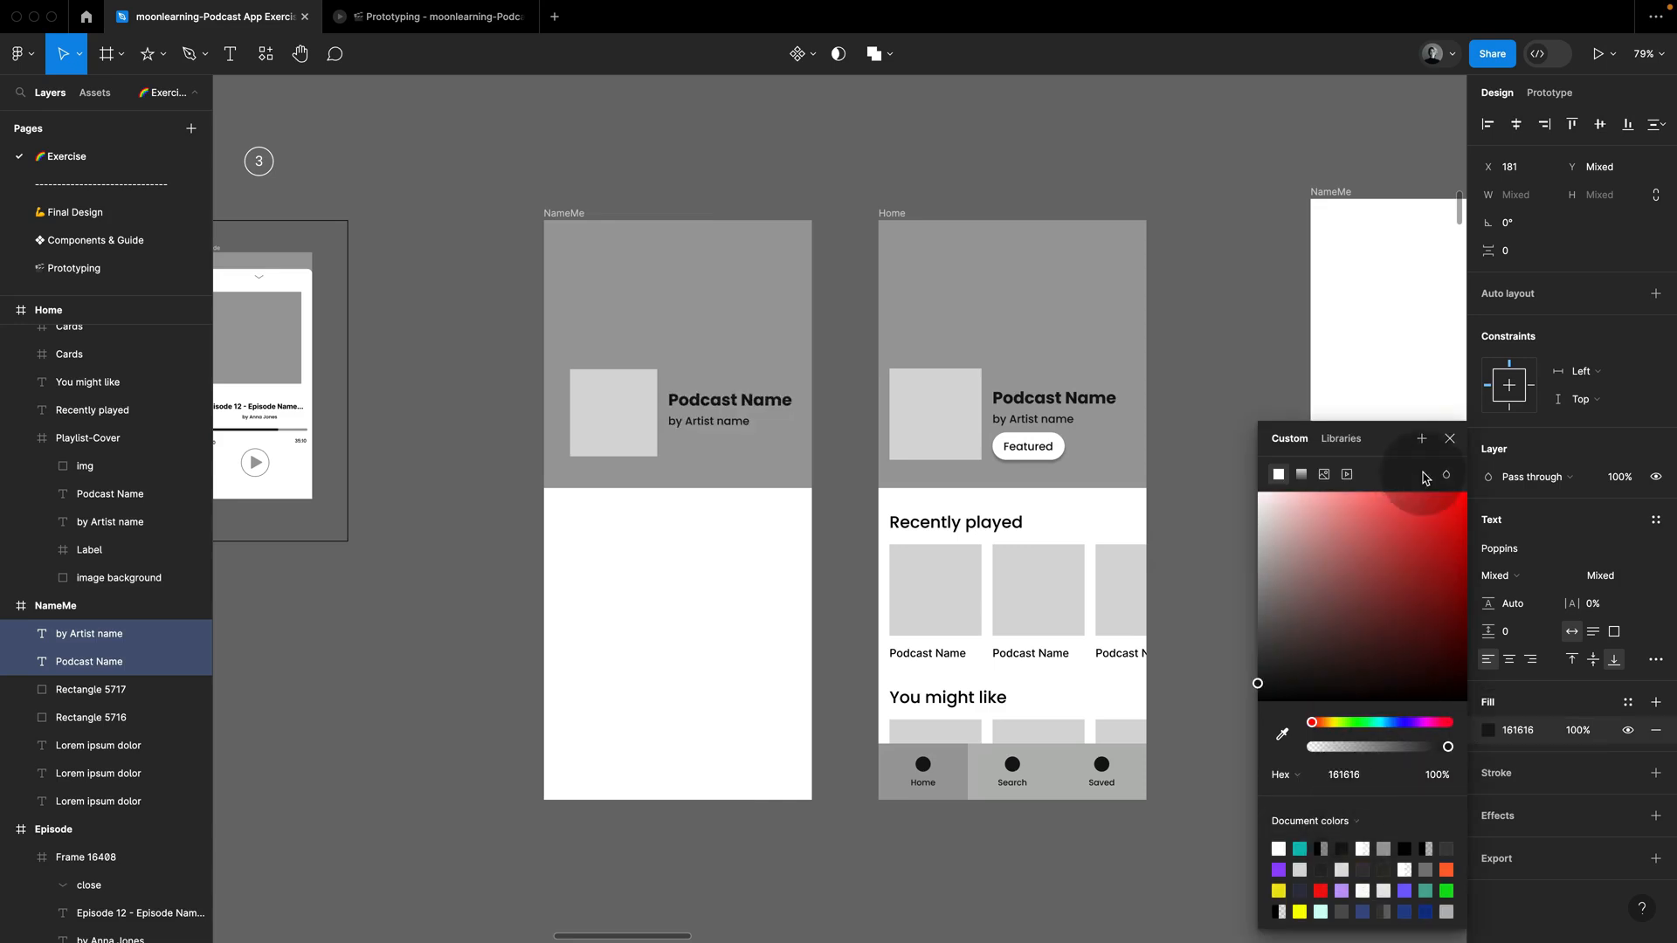
left_click(1054, 454)
Step: Using the Home copy's Featured label as reference, draw a frame about 117 × 37 below the artist text and fill it white
left_click(1055, 454)
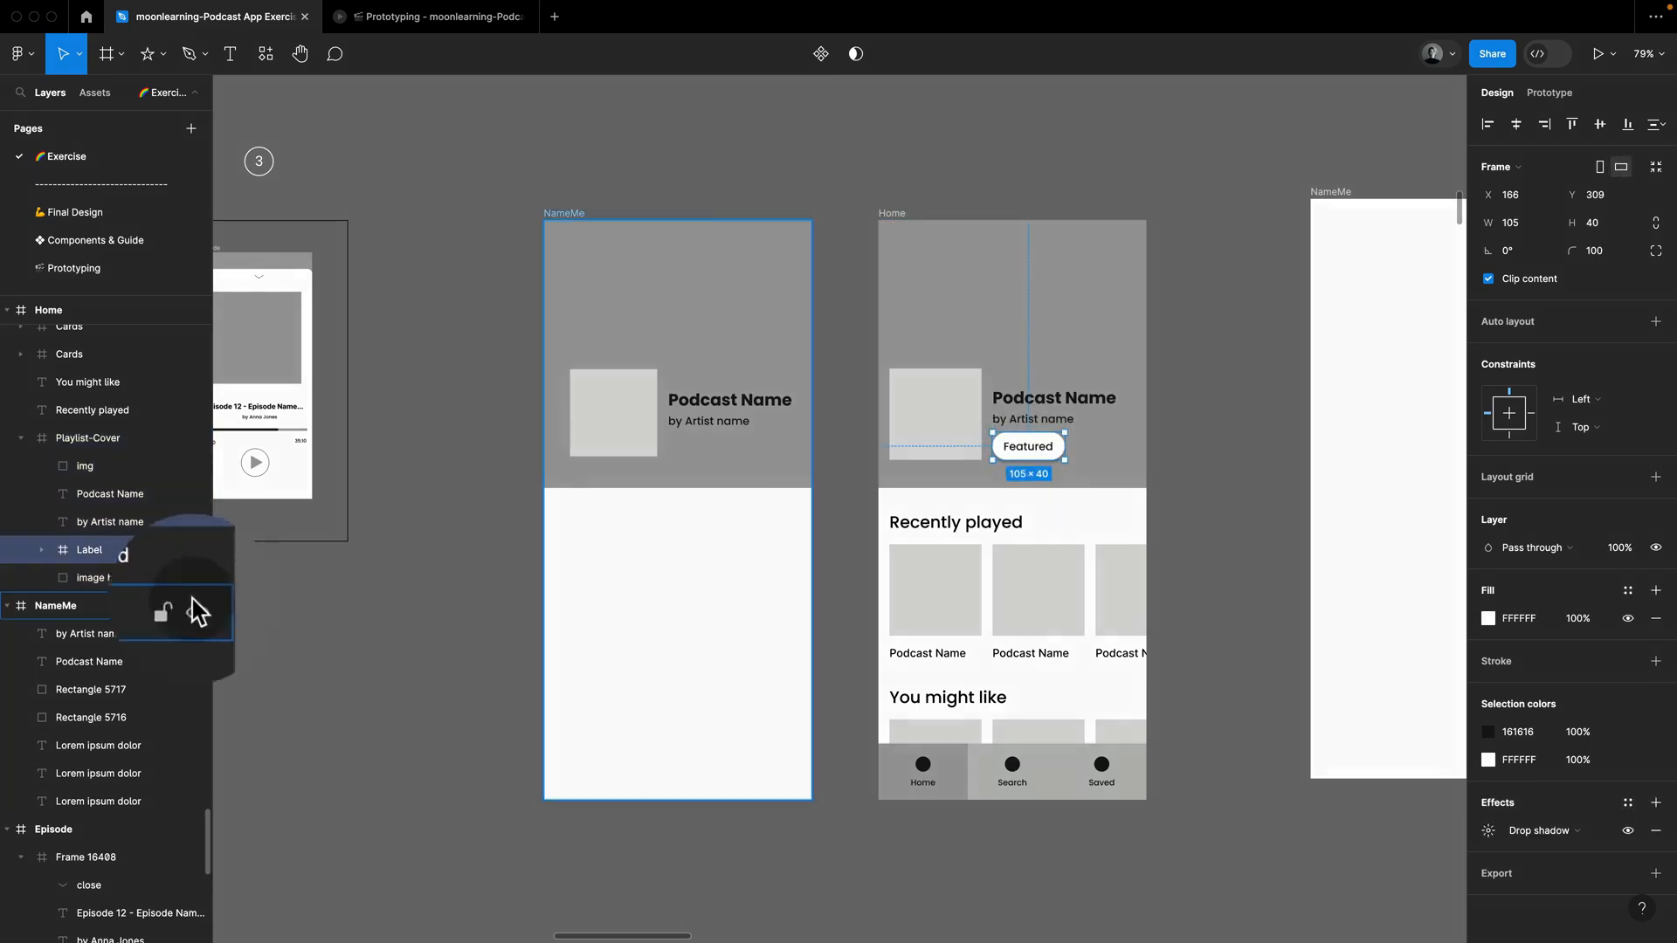
left_click(41, 550)
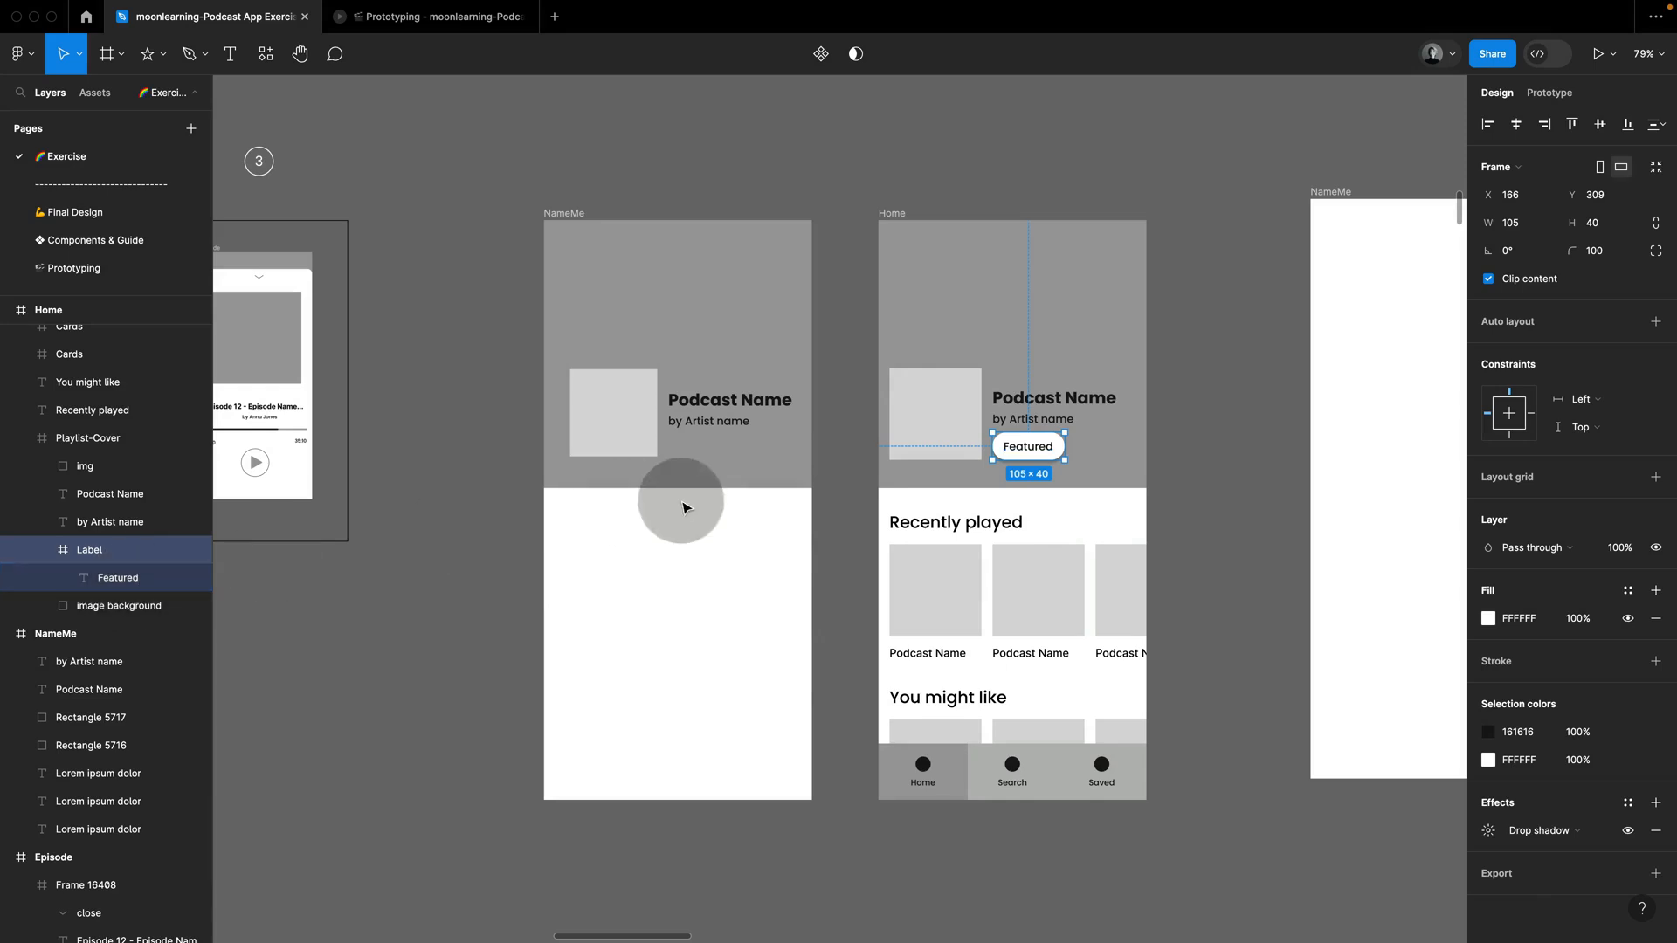
left_click(857, 459)
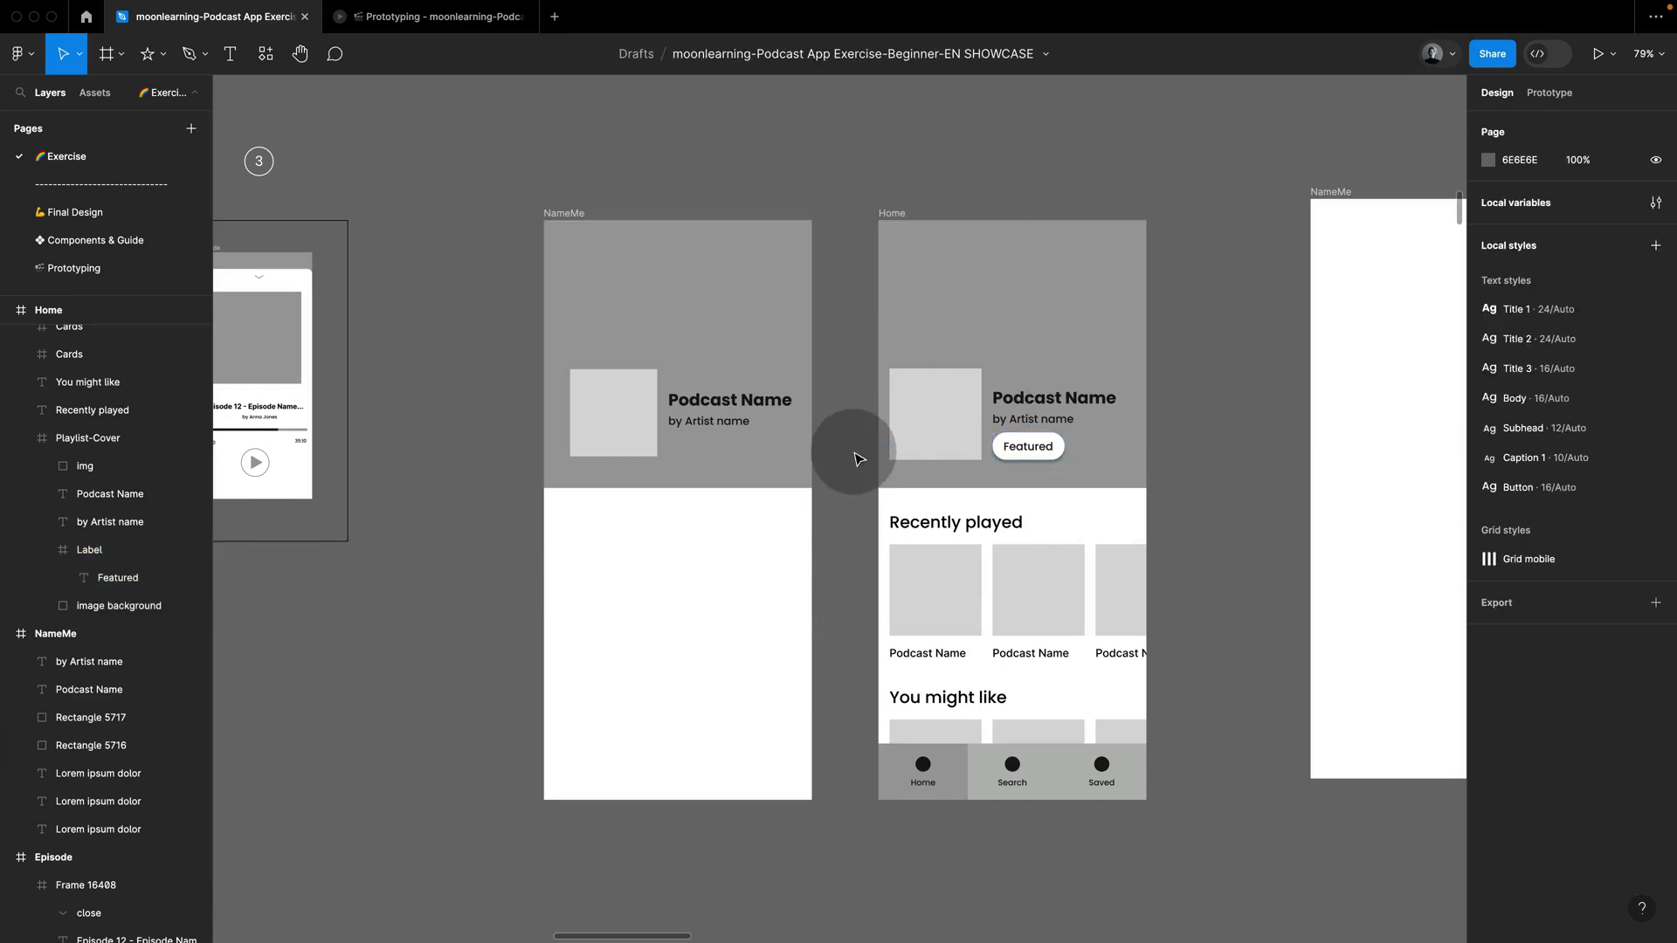
key("f")
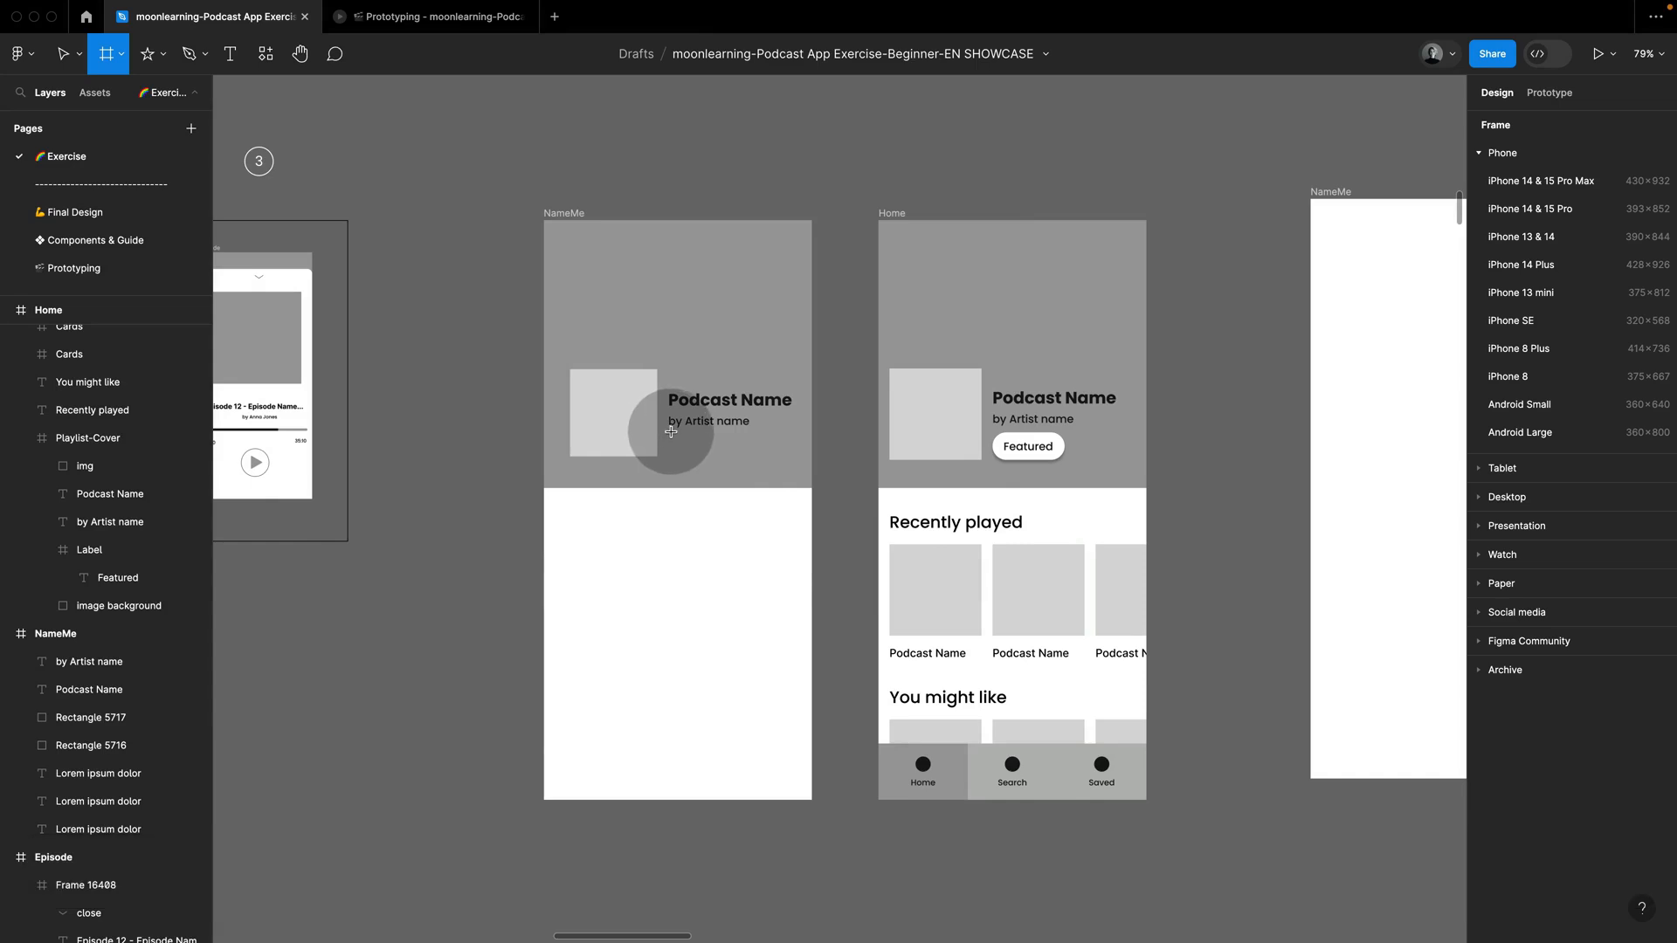
left_click_drag(670, 431, 750, 456)
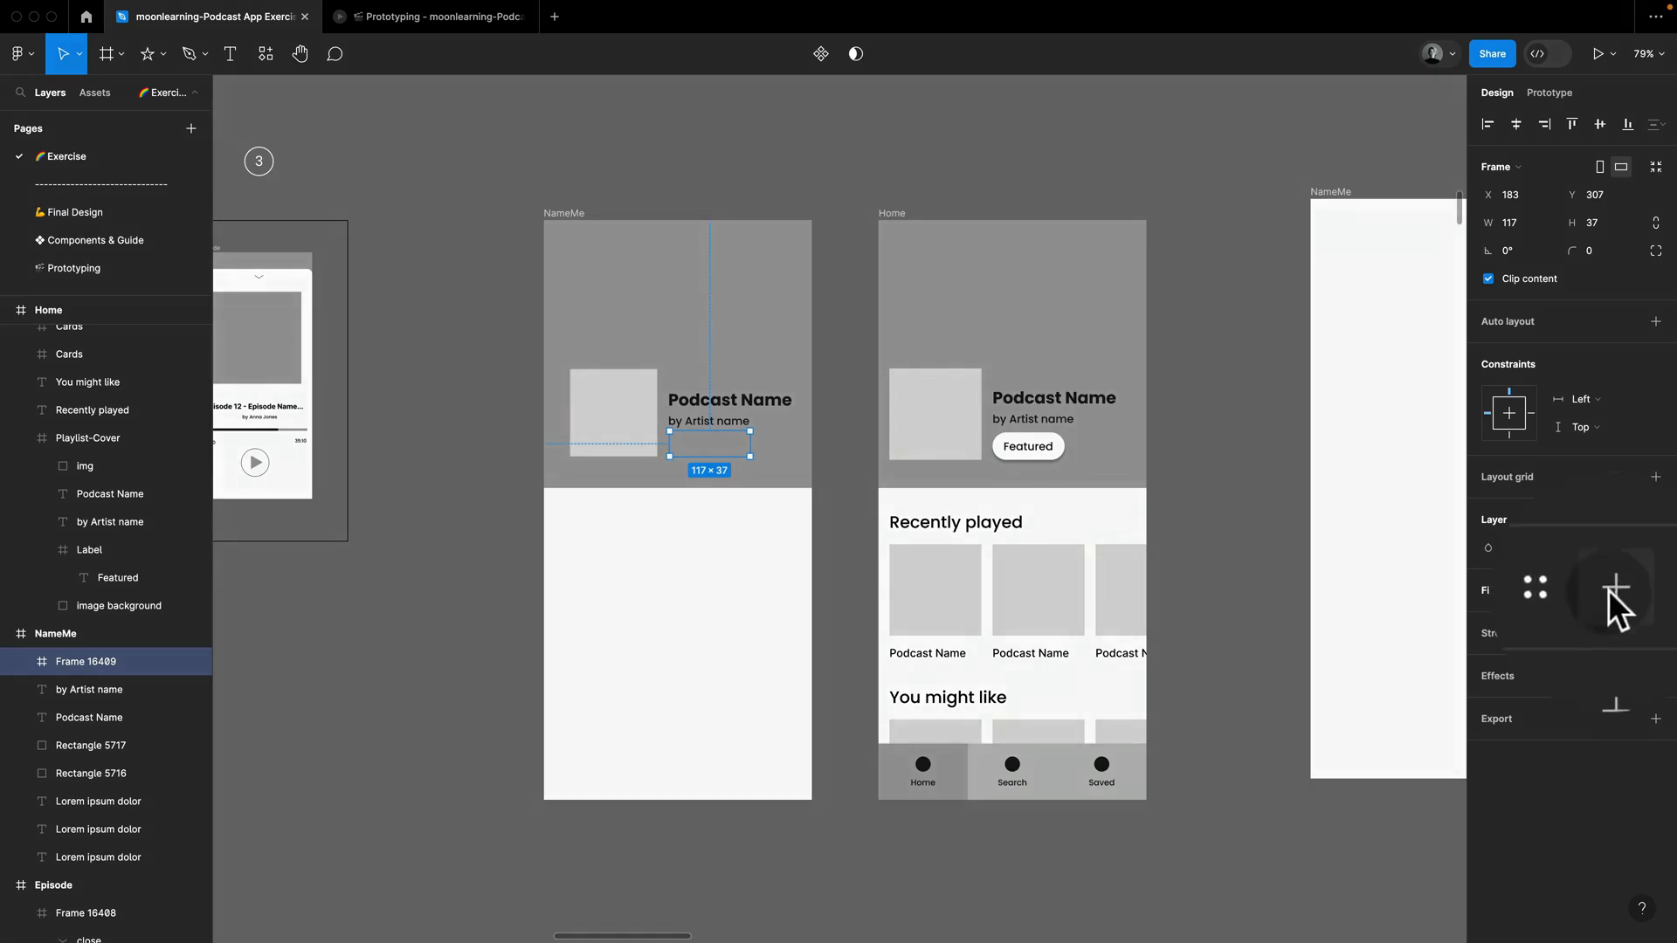
left_click(1658, 592)
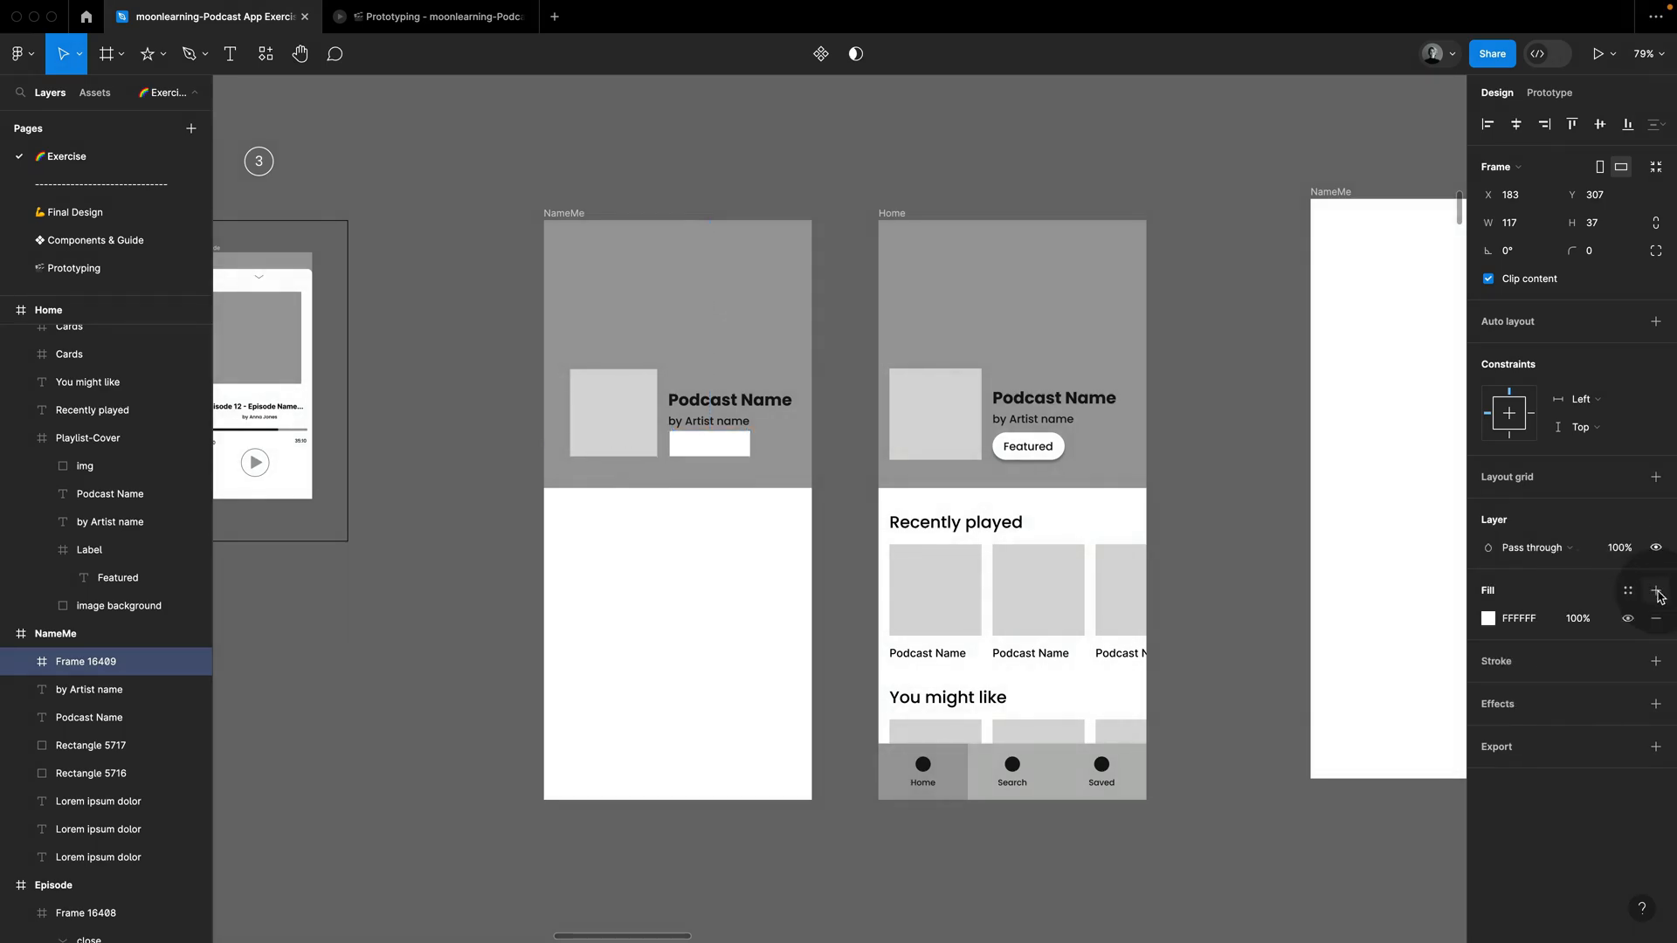
Step: Round the corners of the white label frame to a radius of 16
left_click(1591, 252)
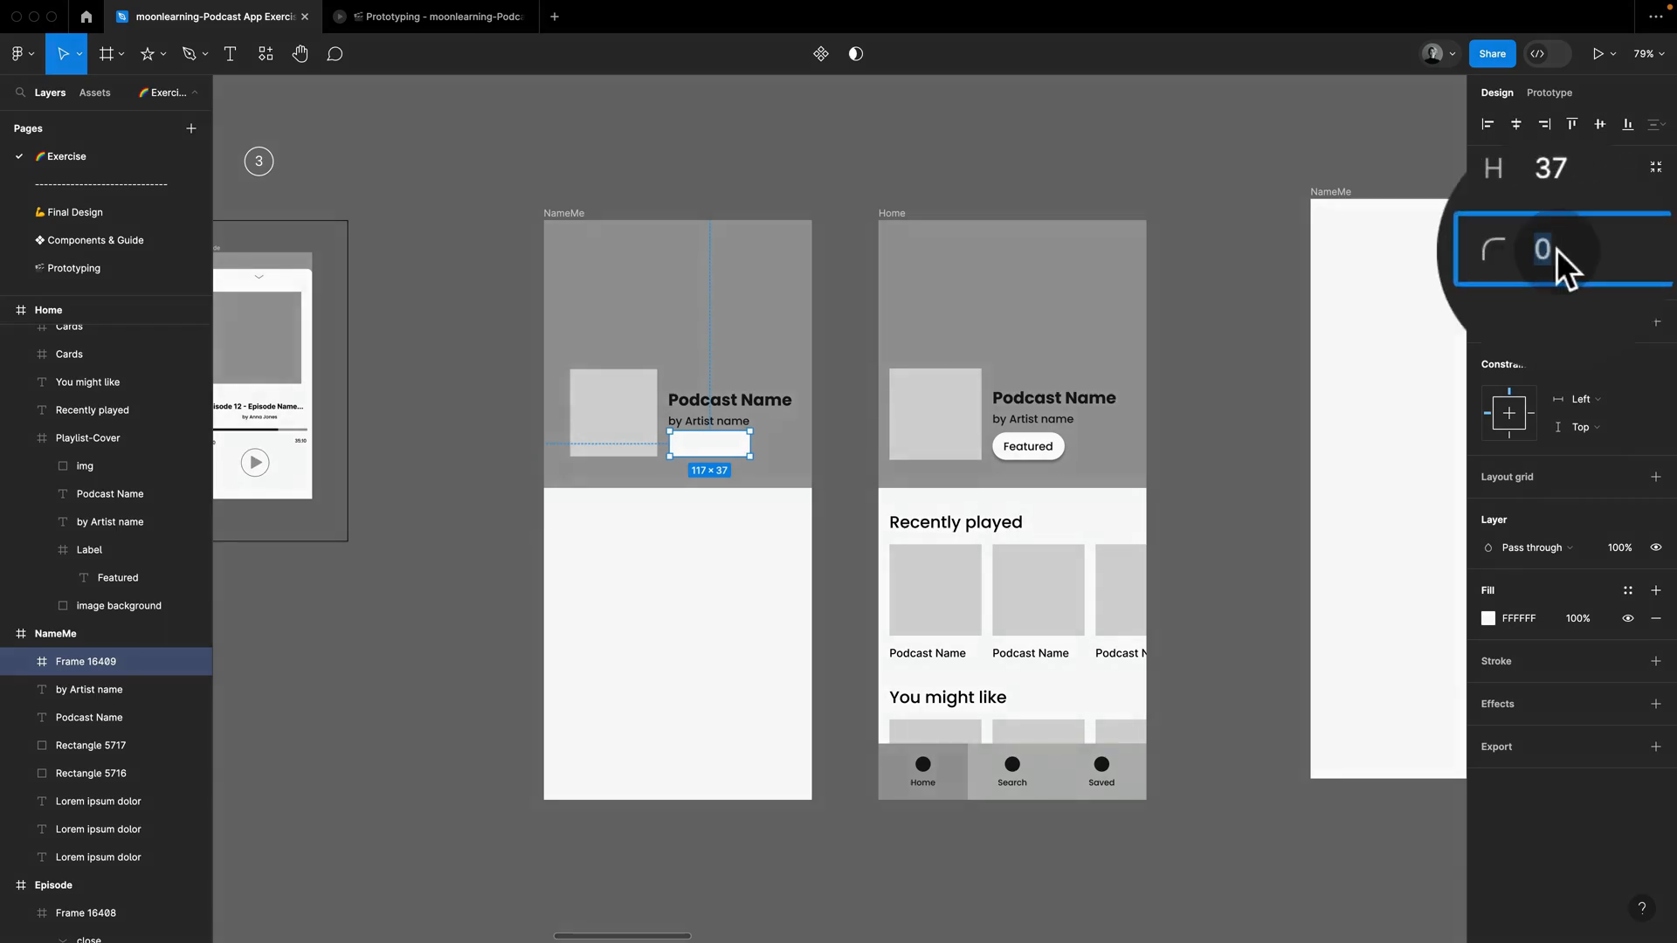
key("shift+Up")
key("shift+Up")
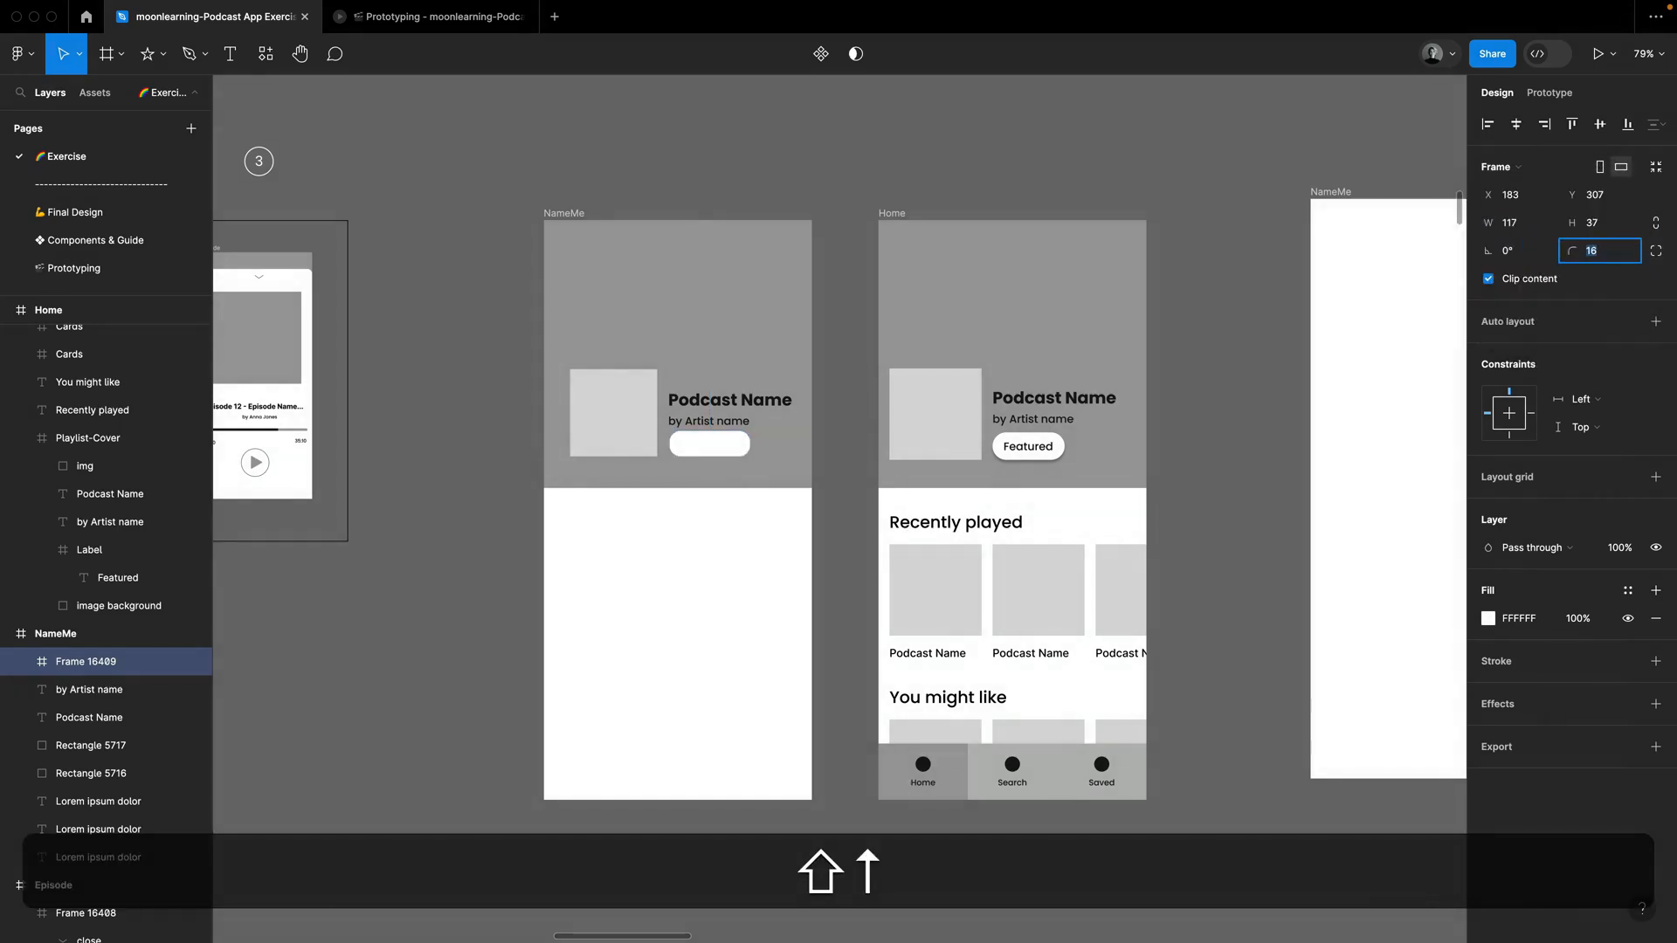
Step: Copy the artist text into the white label frame and change the copy to "Featured"
left_click(740, 423, "super")
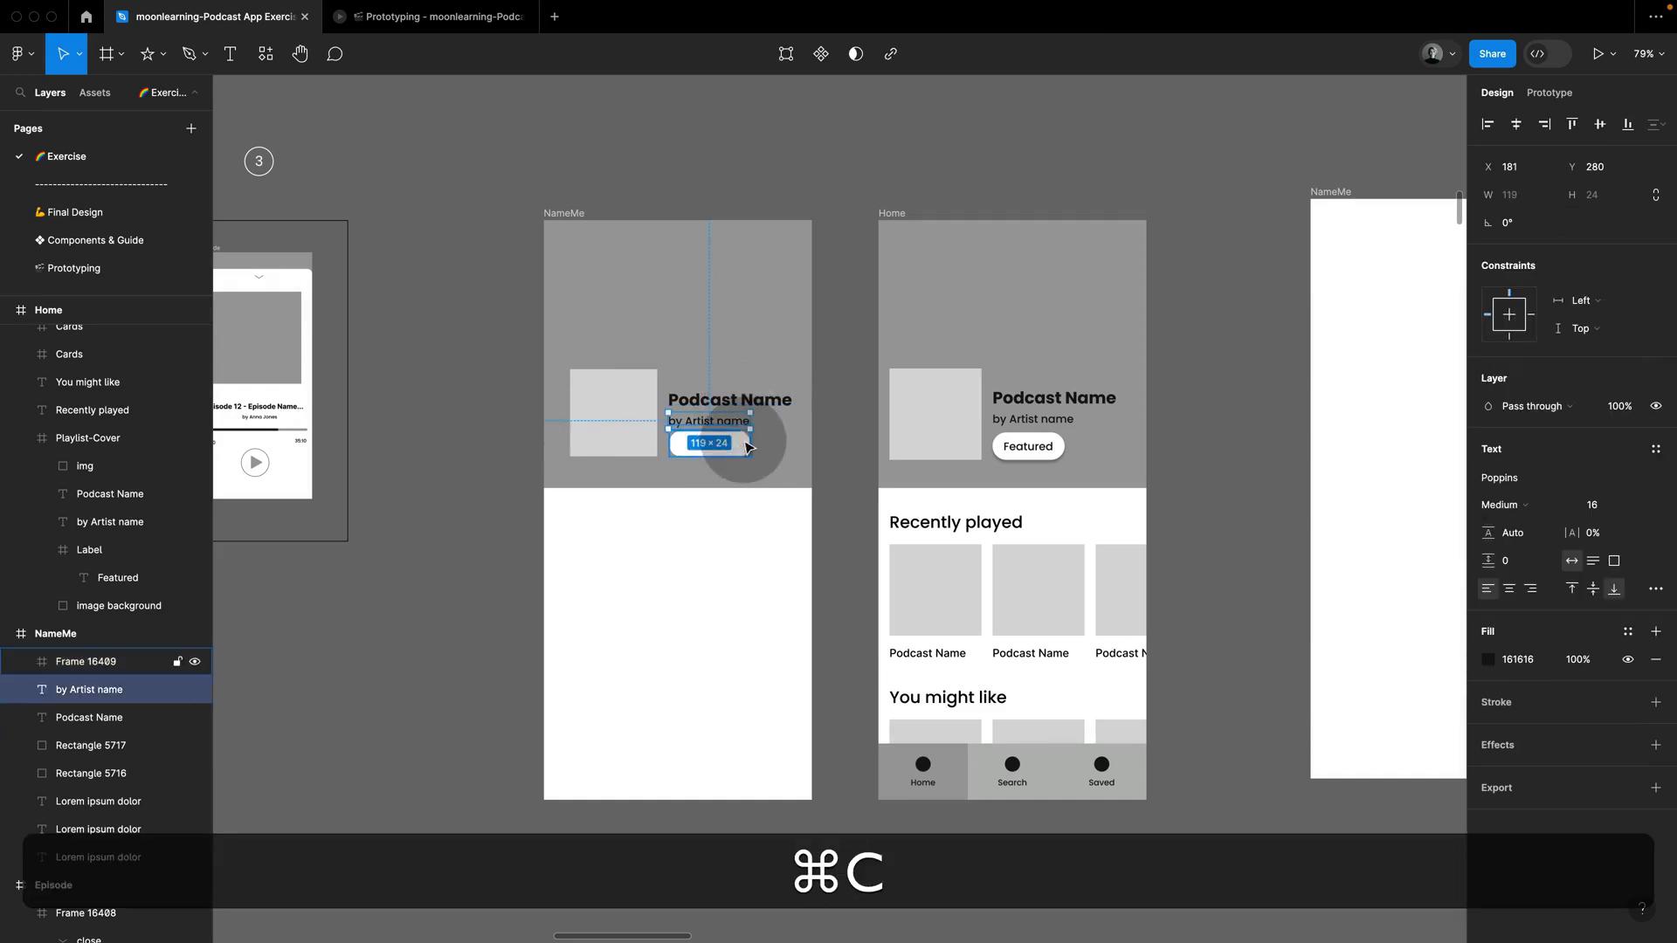
left_click(745, 443)
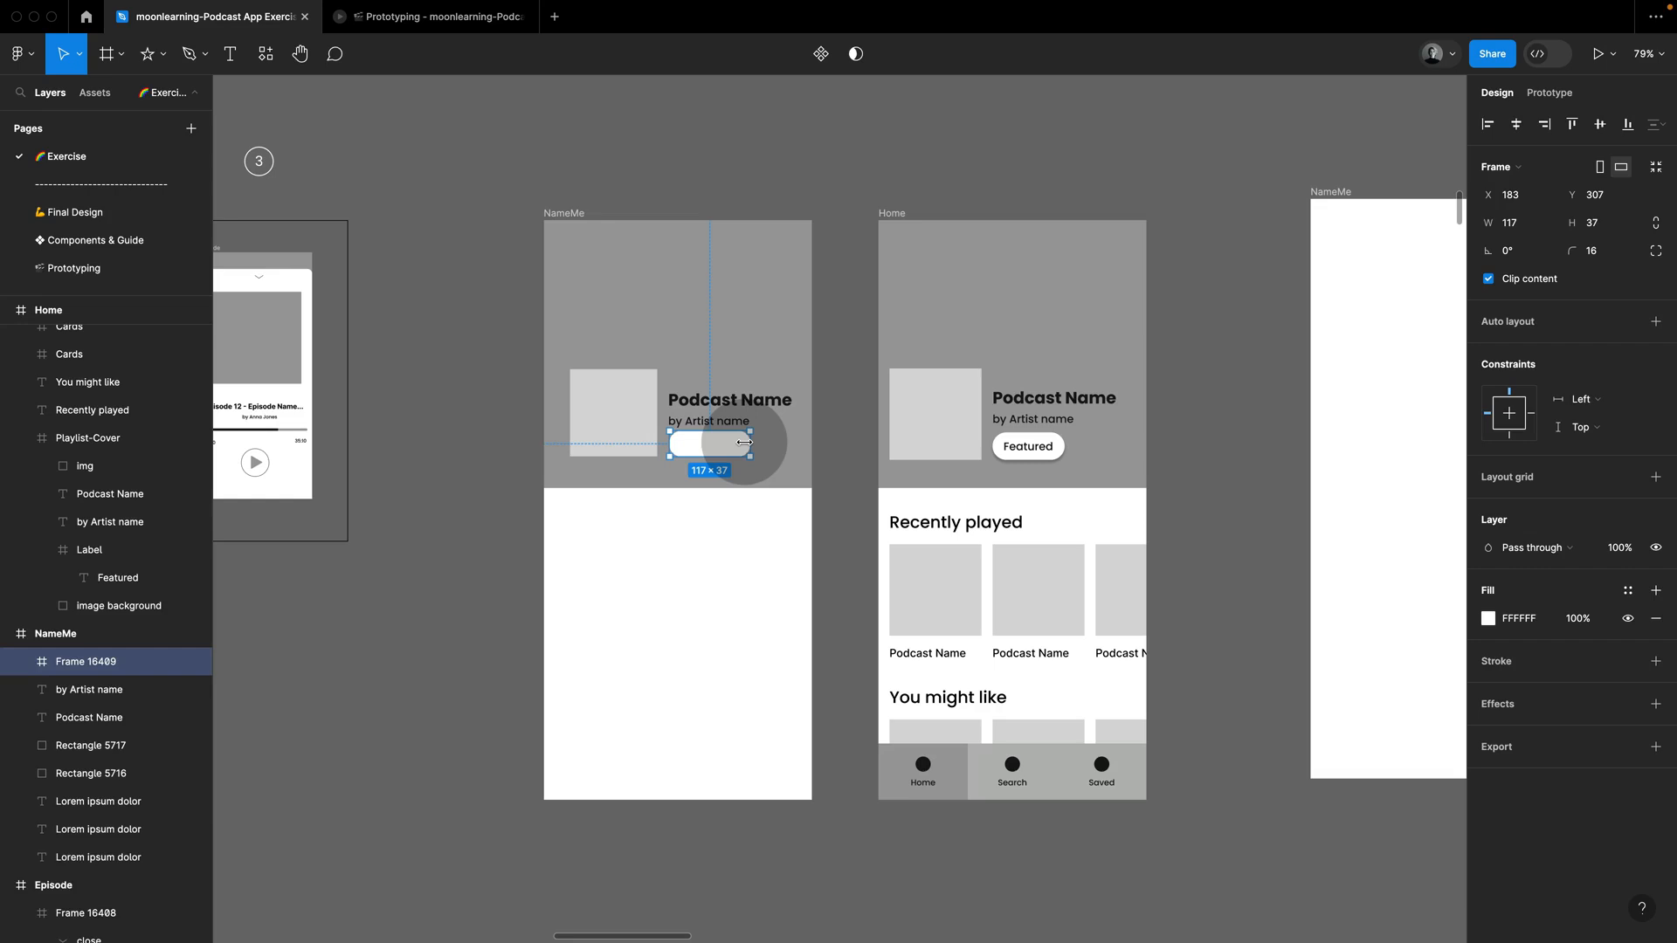
key("super+v")
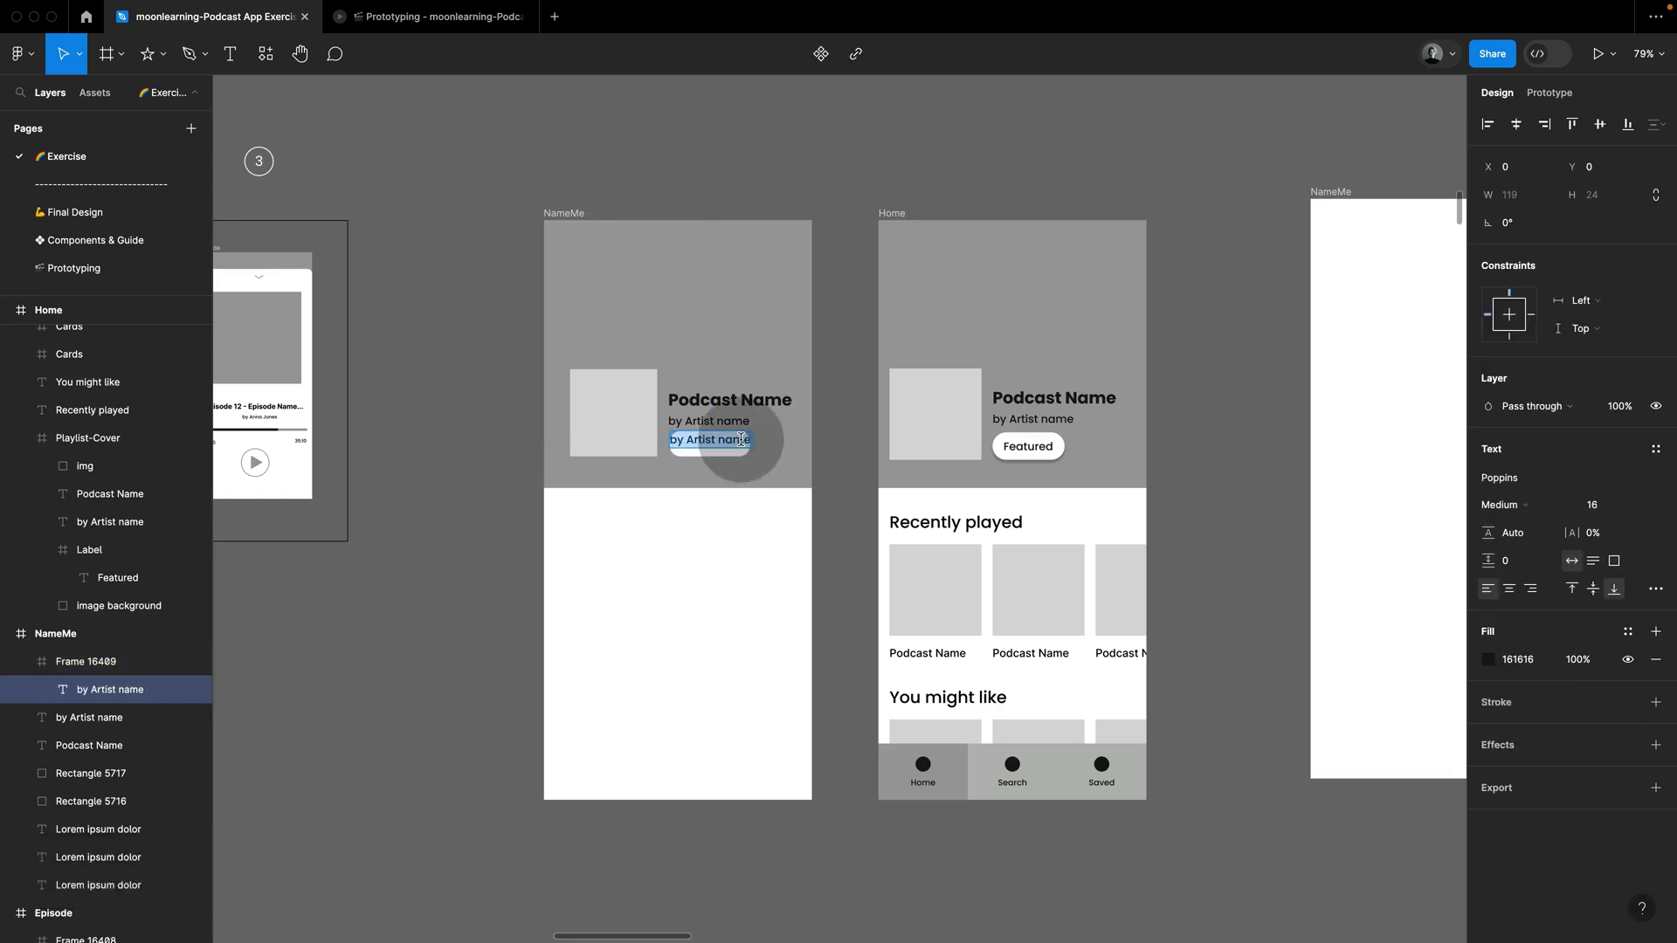
type("Featured")
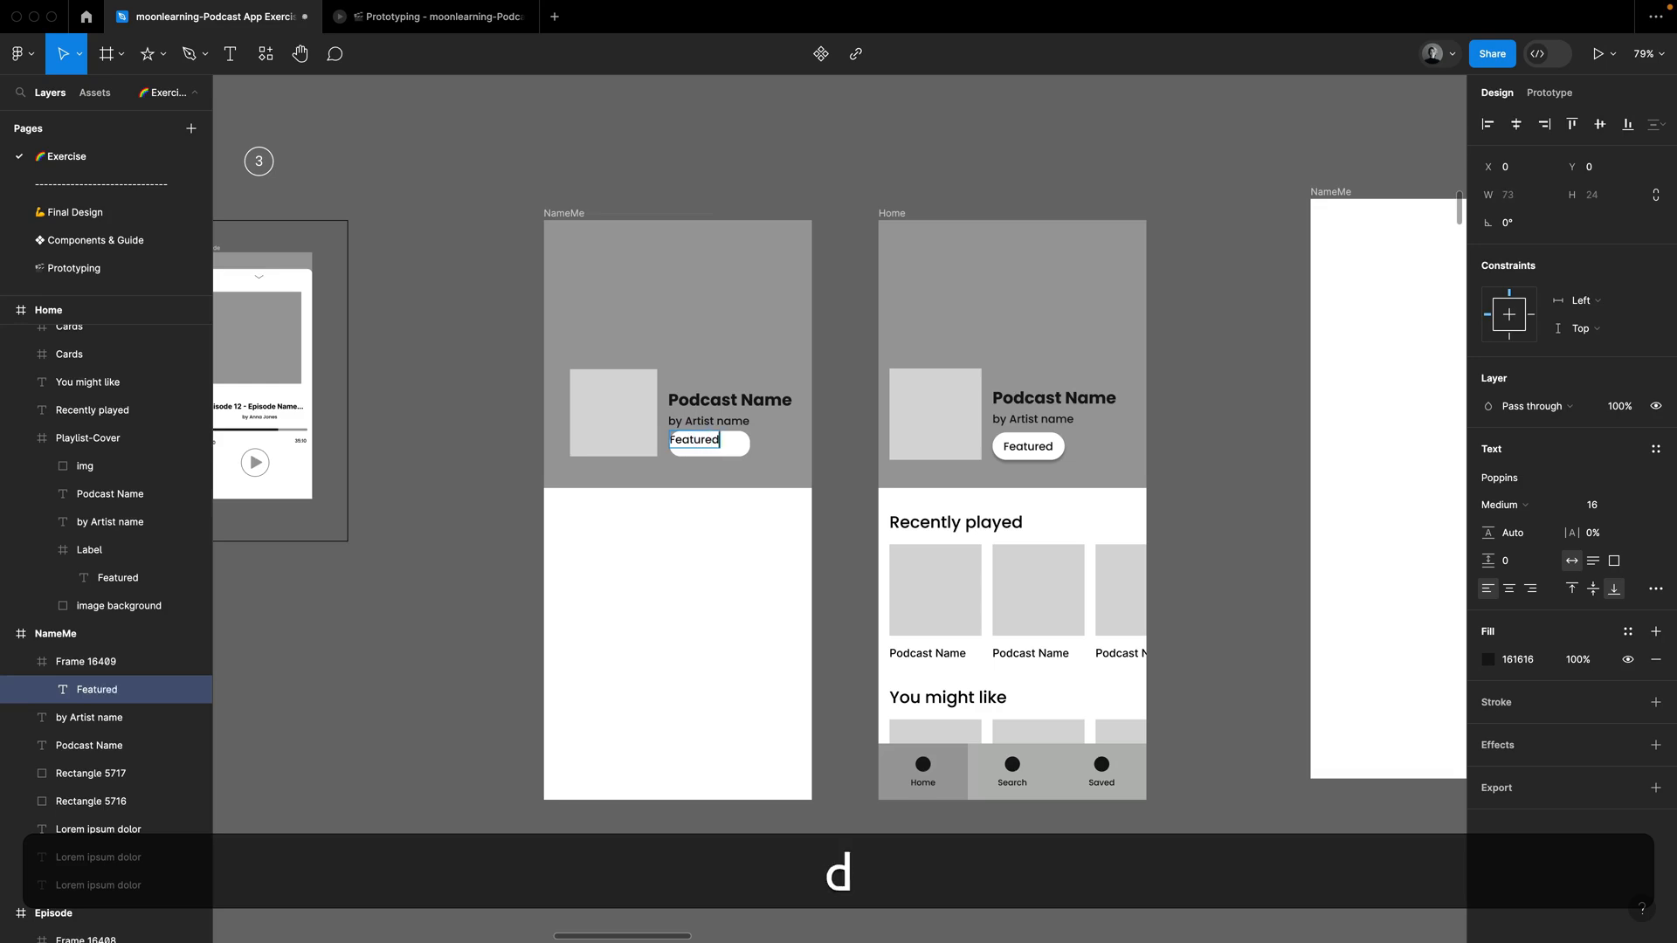
left_click(784, 458)
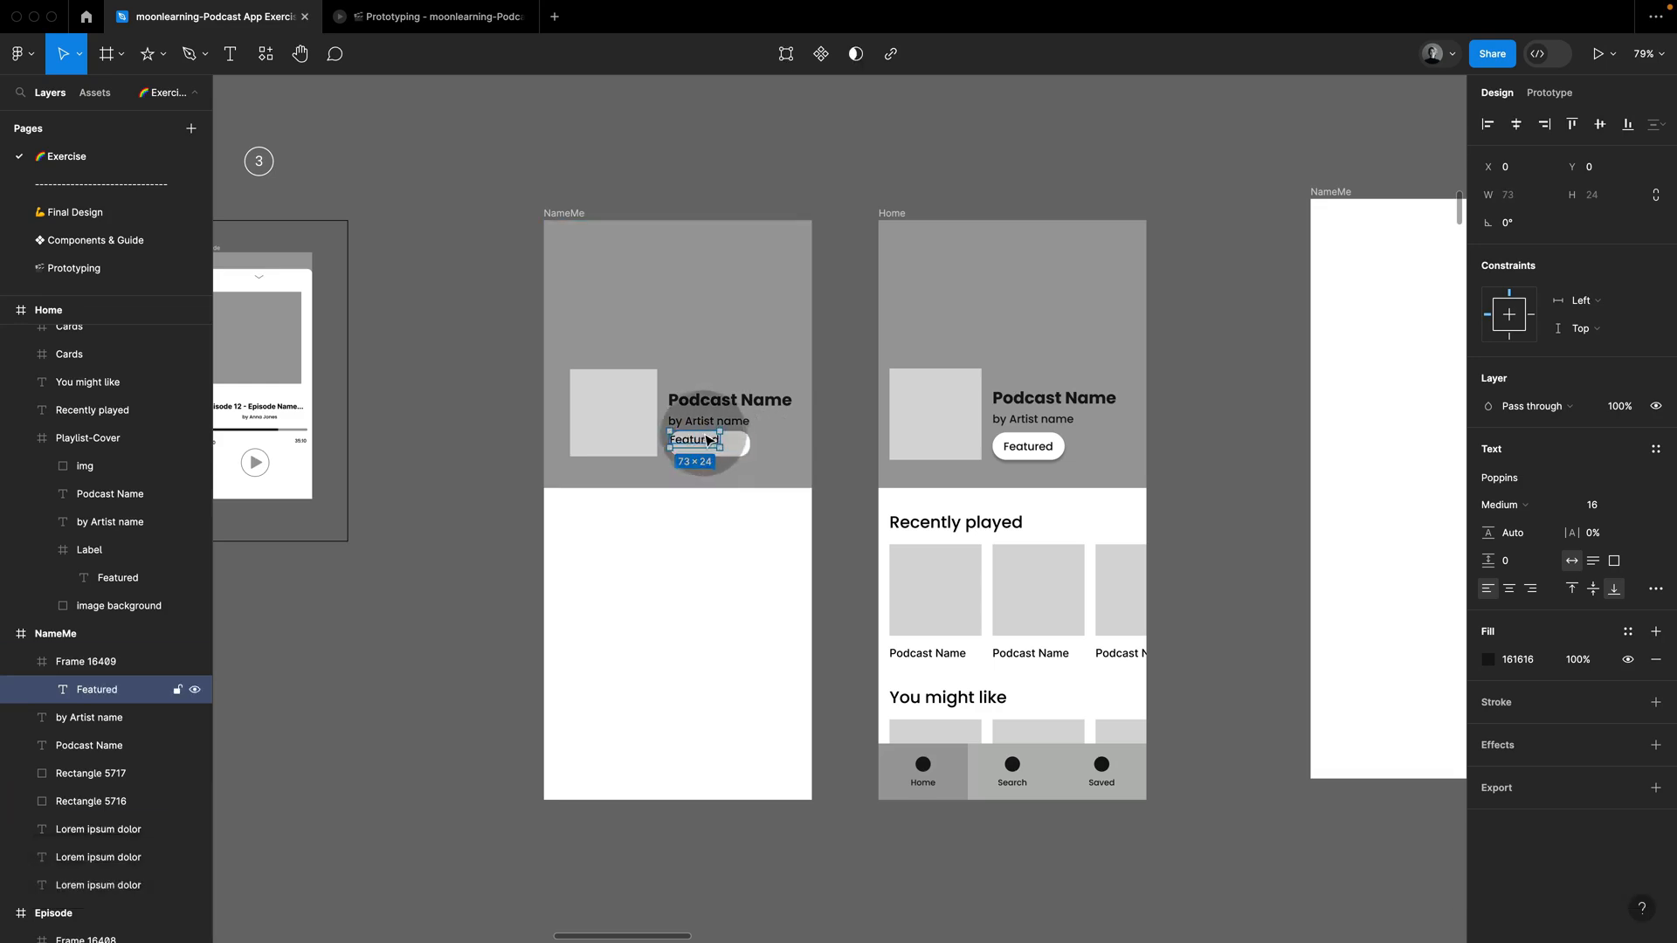
Step: Centre the "Featured" text inside its label frame and add a drop shadow to the frame
left_click_drag(710, 441, 717, 446)
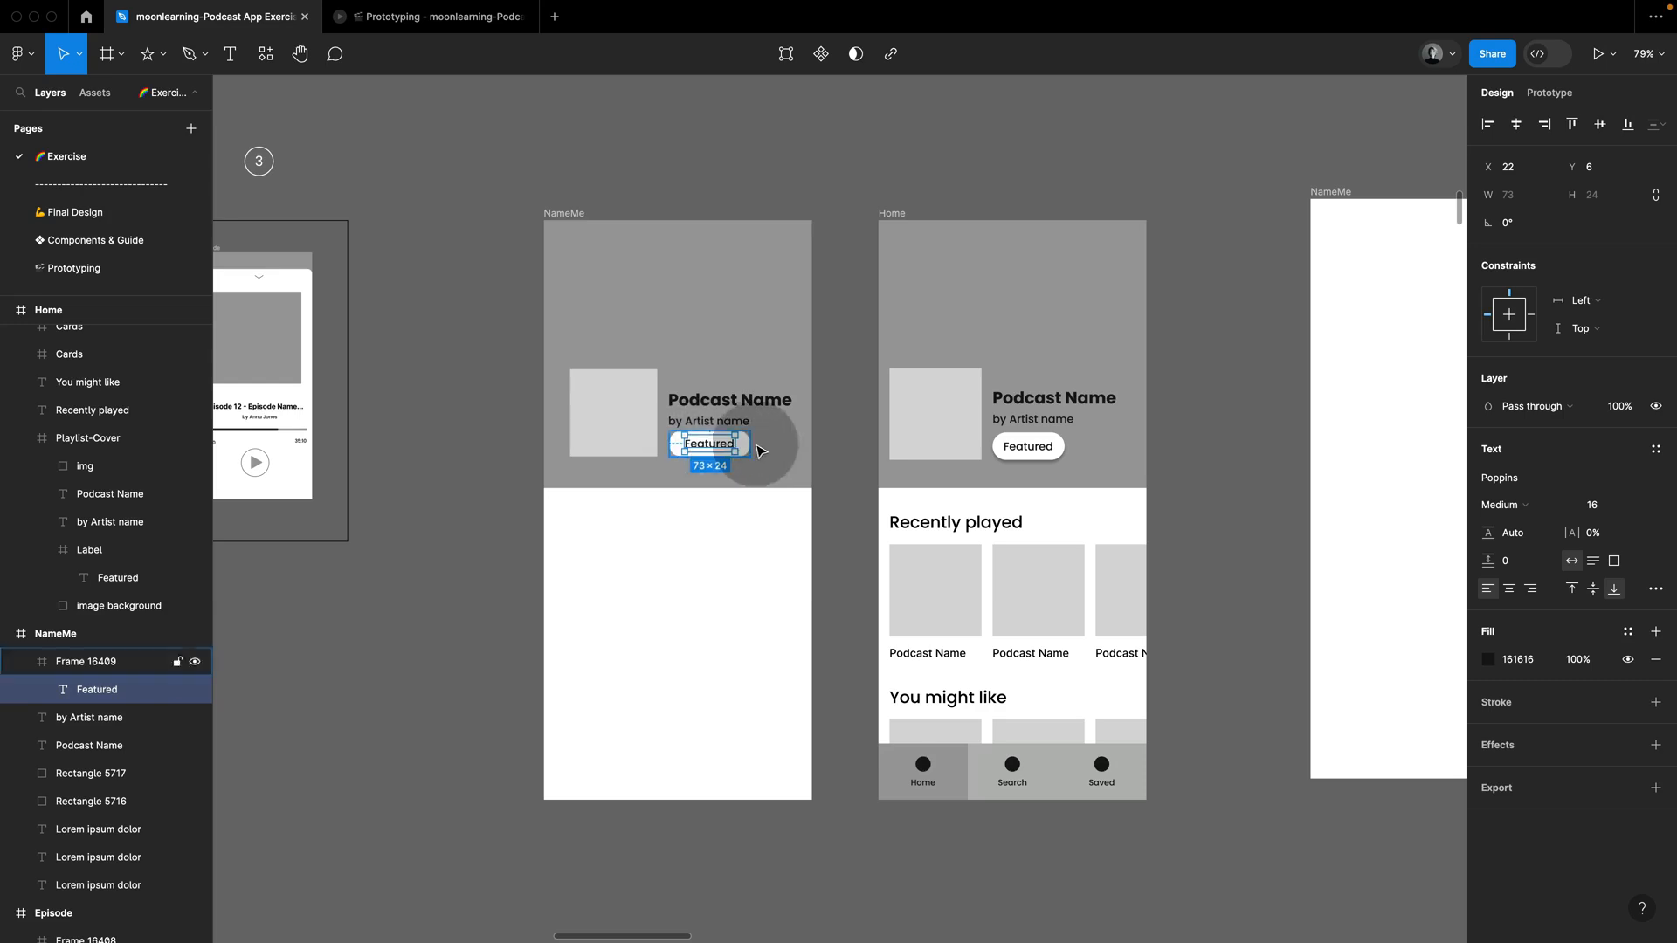
key("Escape")
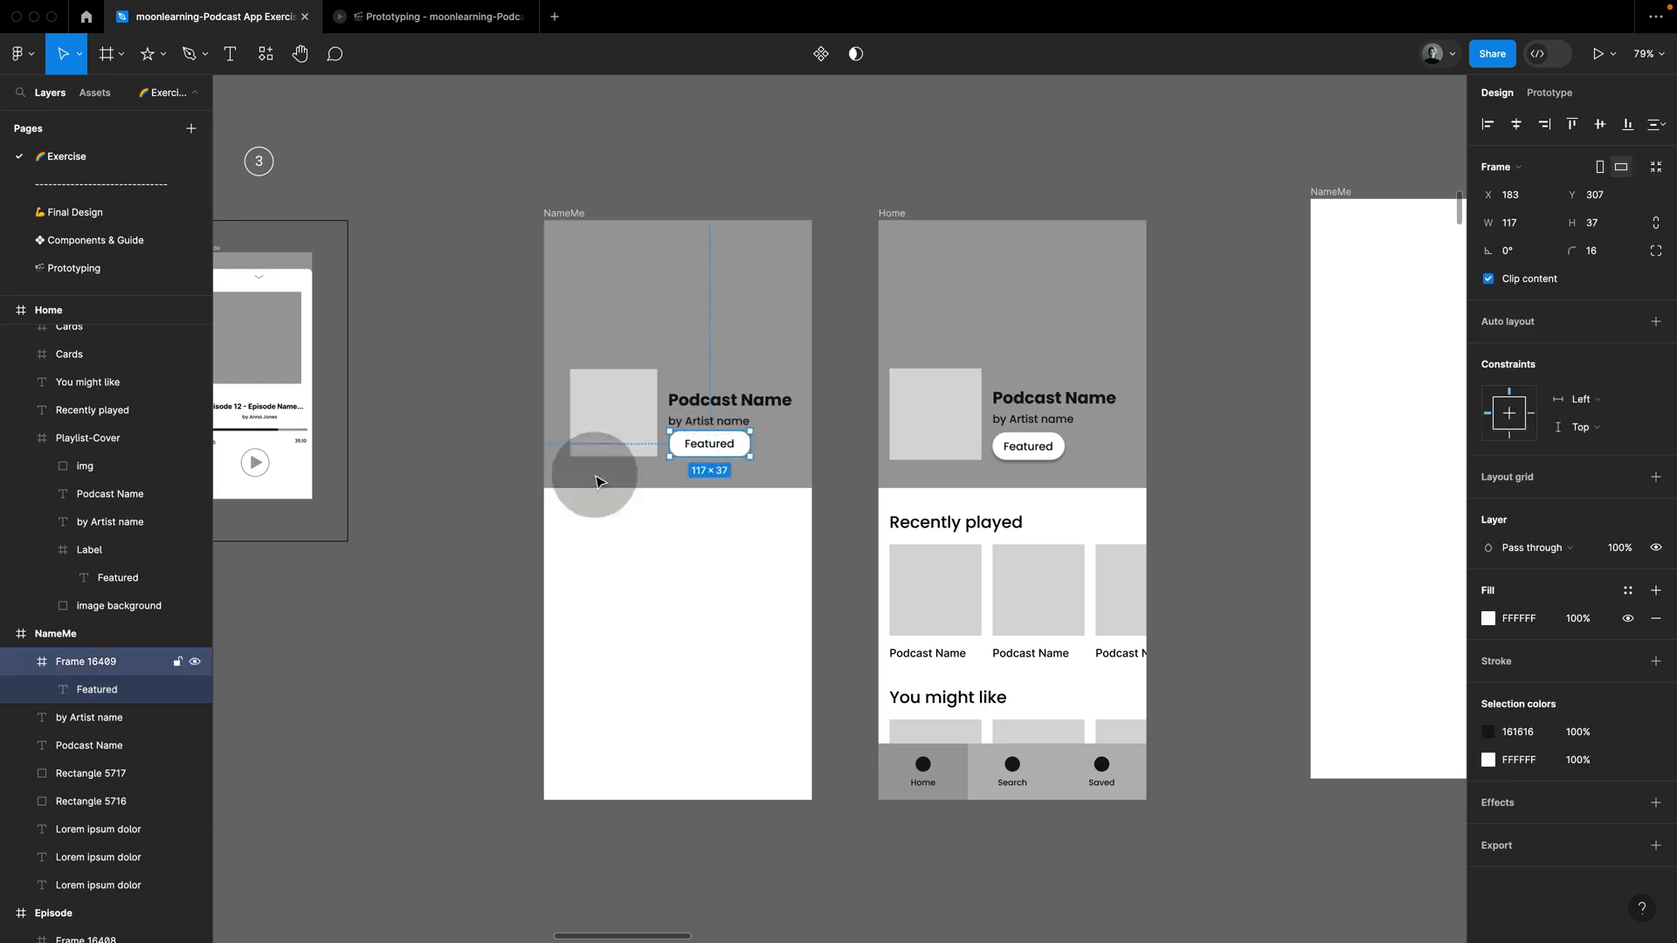
left_click(87, 672)
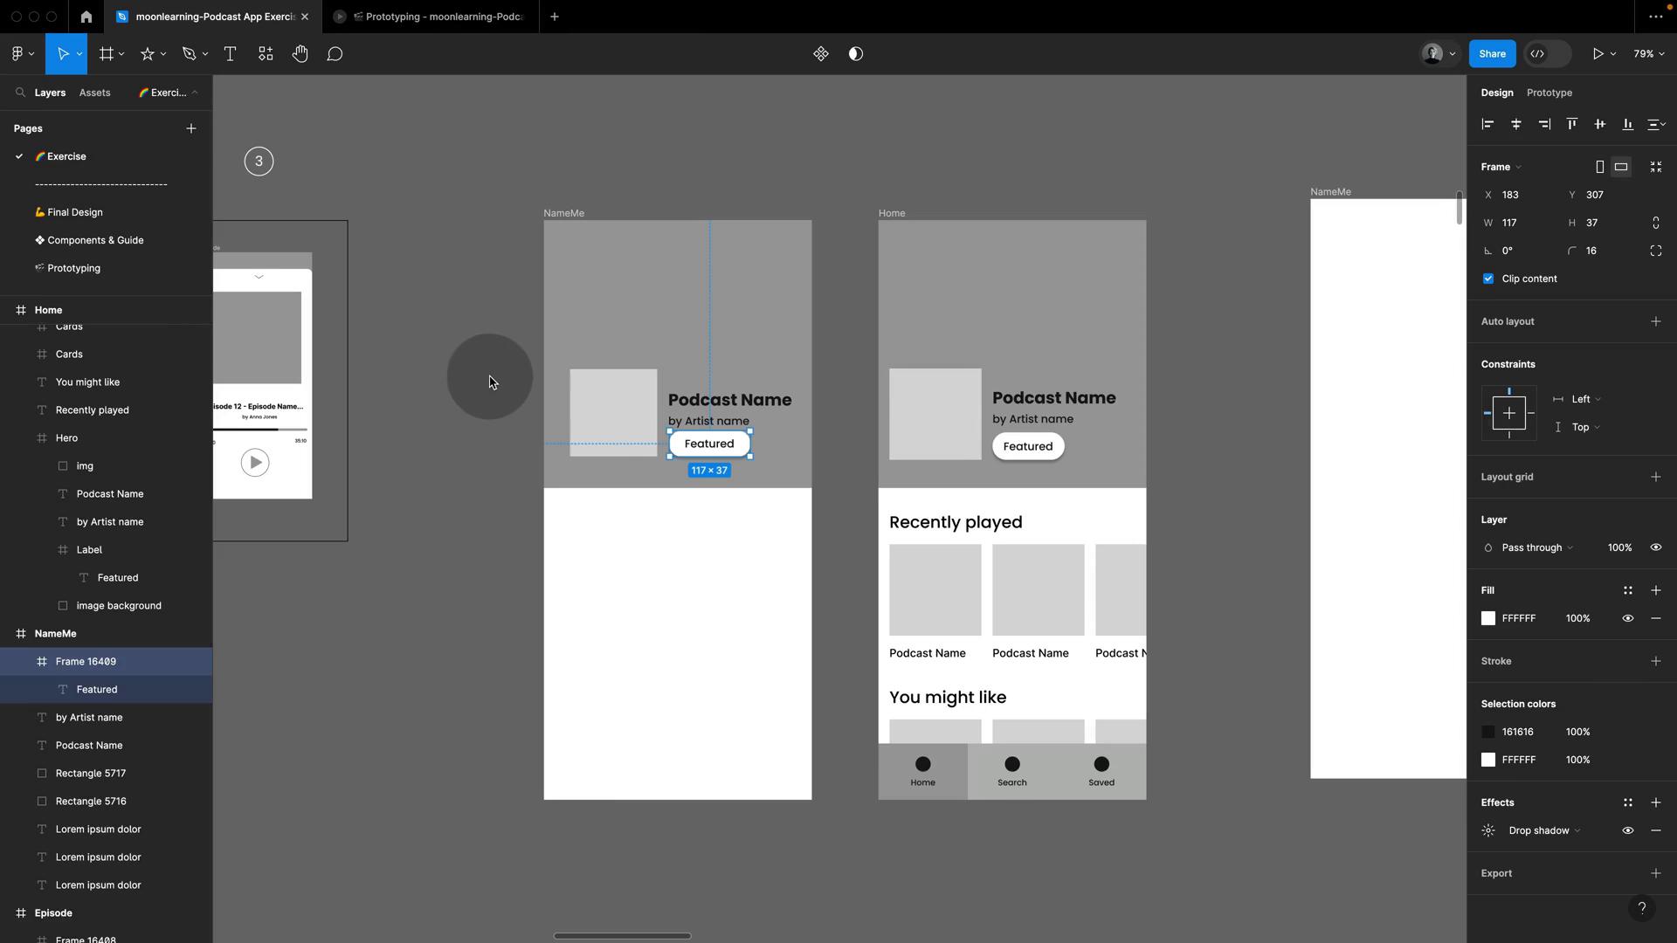
Step: Group the background, image square, both texts and Featured label in the first NameMe frame, like the Home copy's Hero
left_click(996, 325)
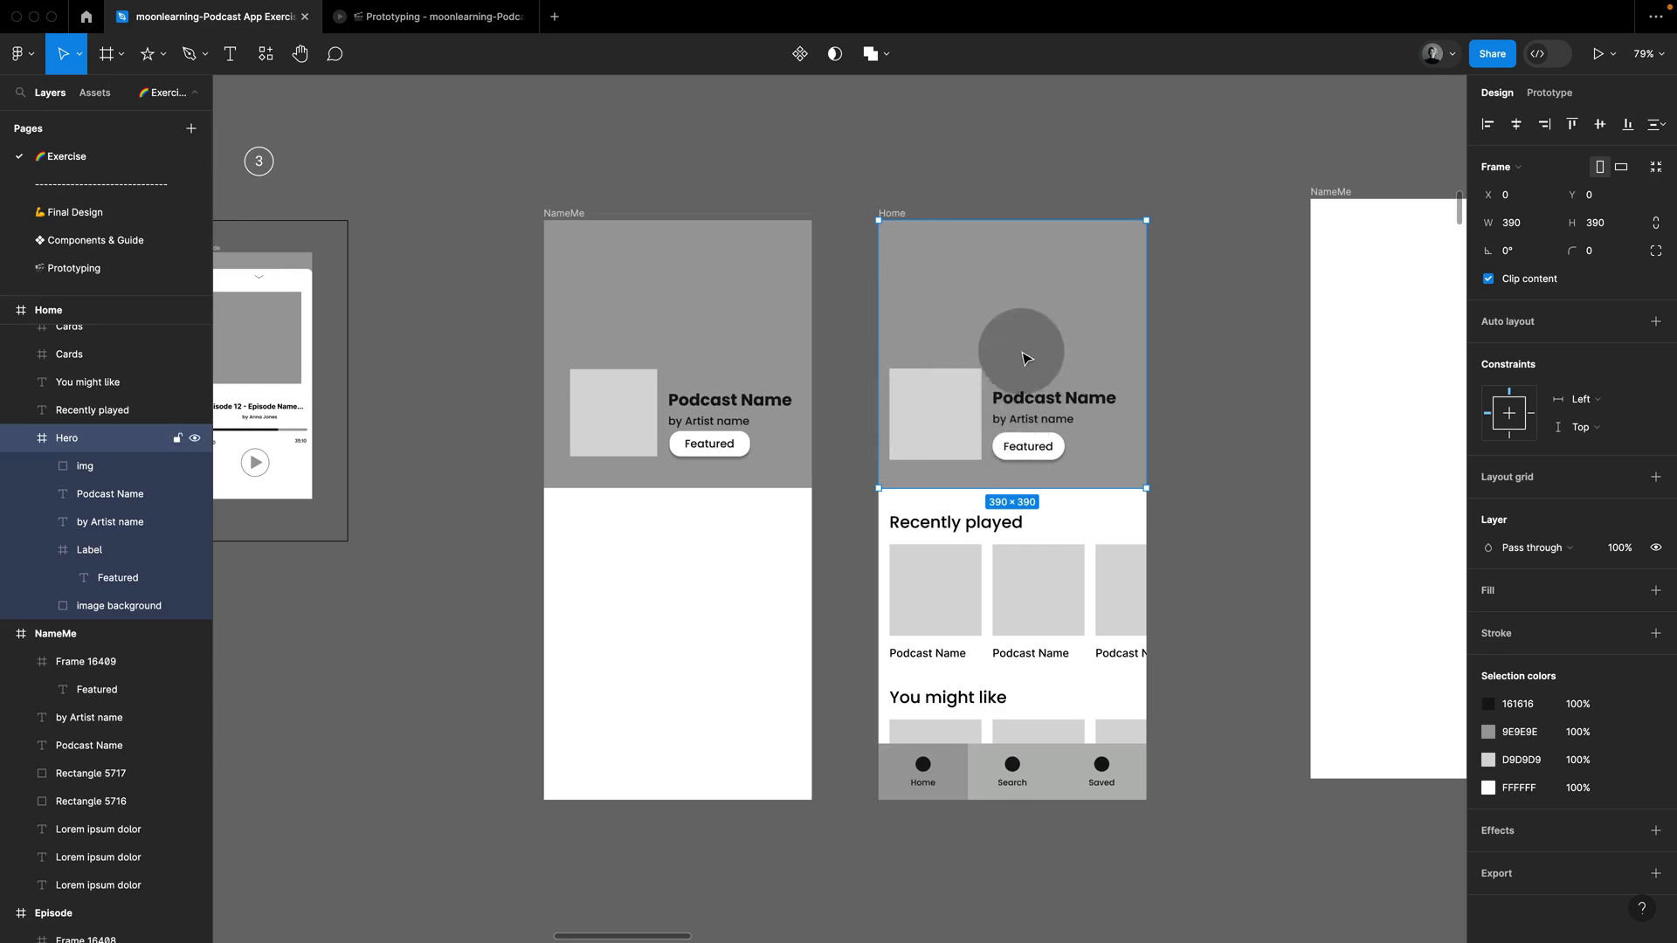
left_click(503, 332)
left_click_drag(487, 298, 805, 469)
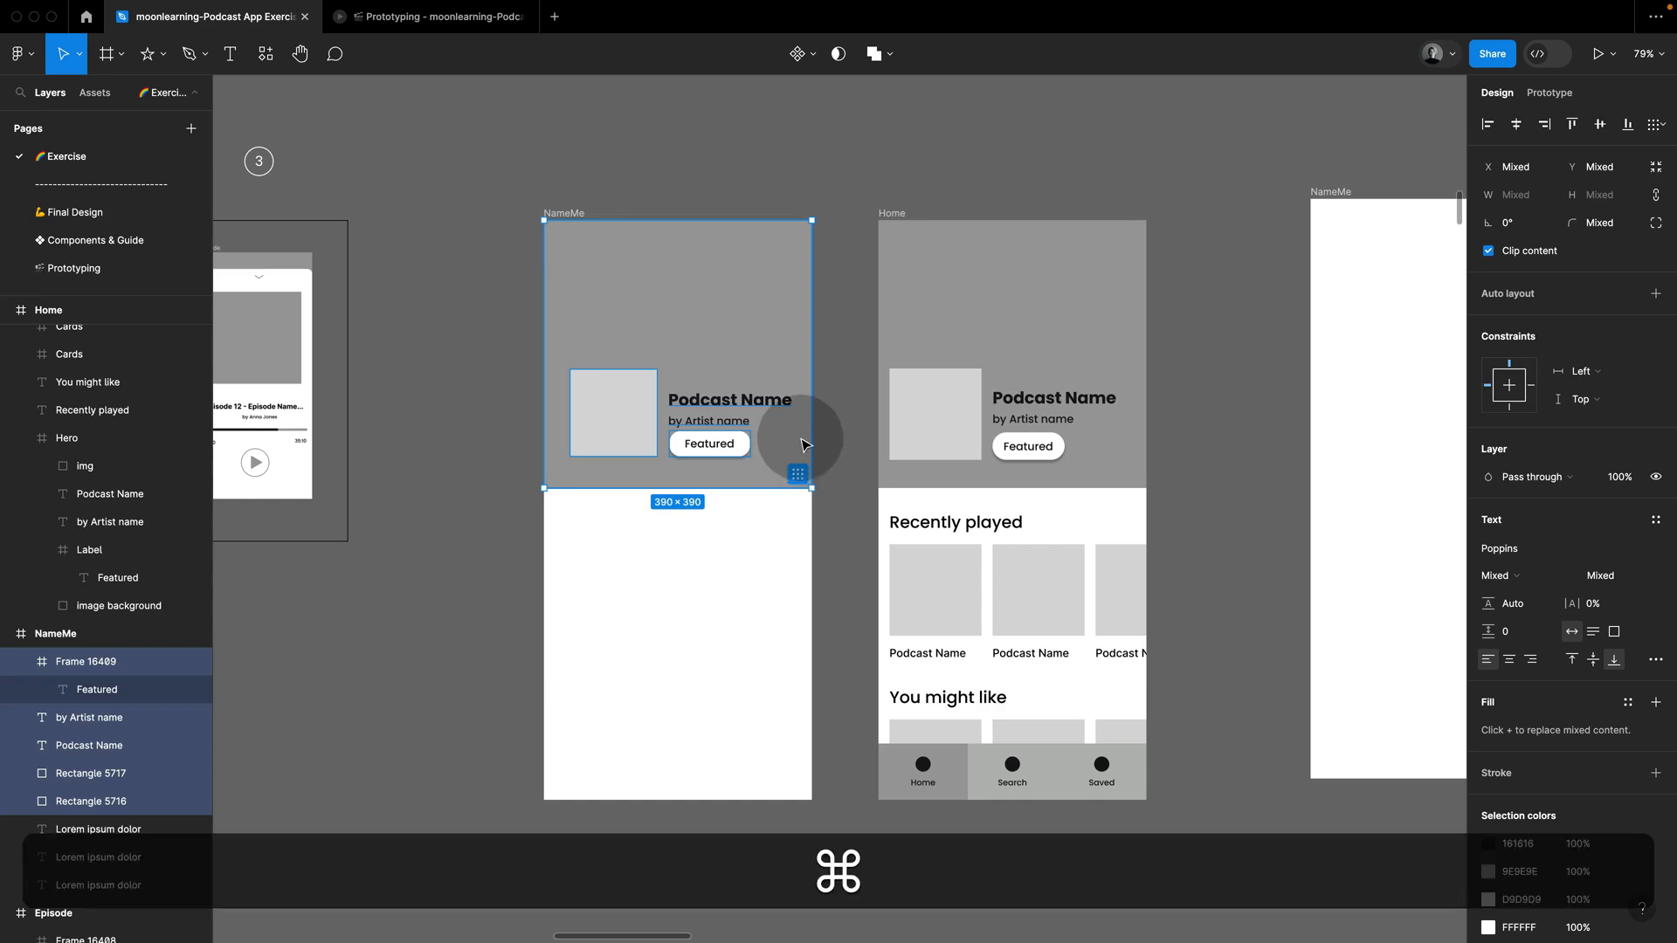
key("super+g")
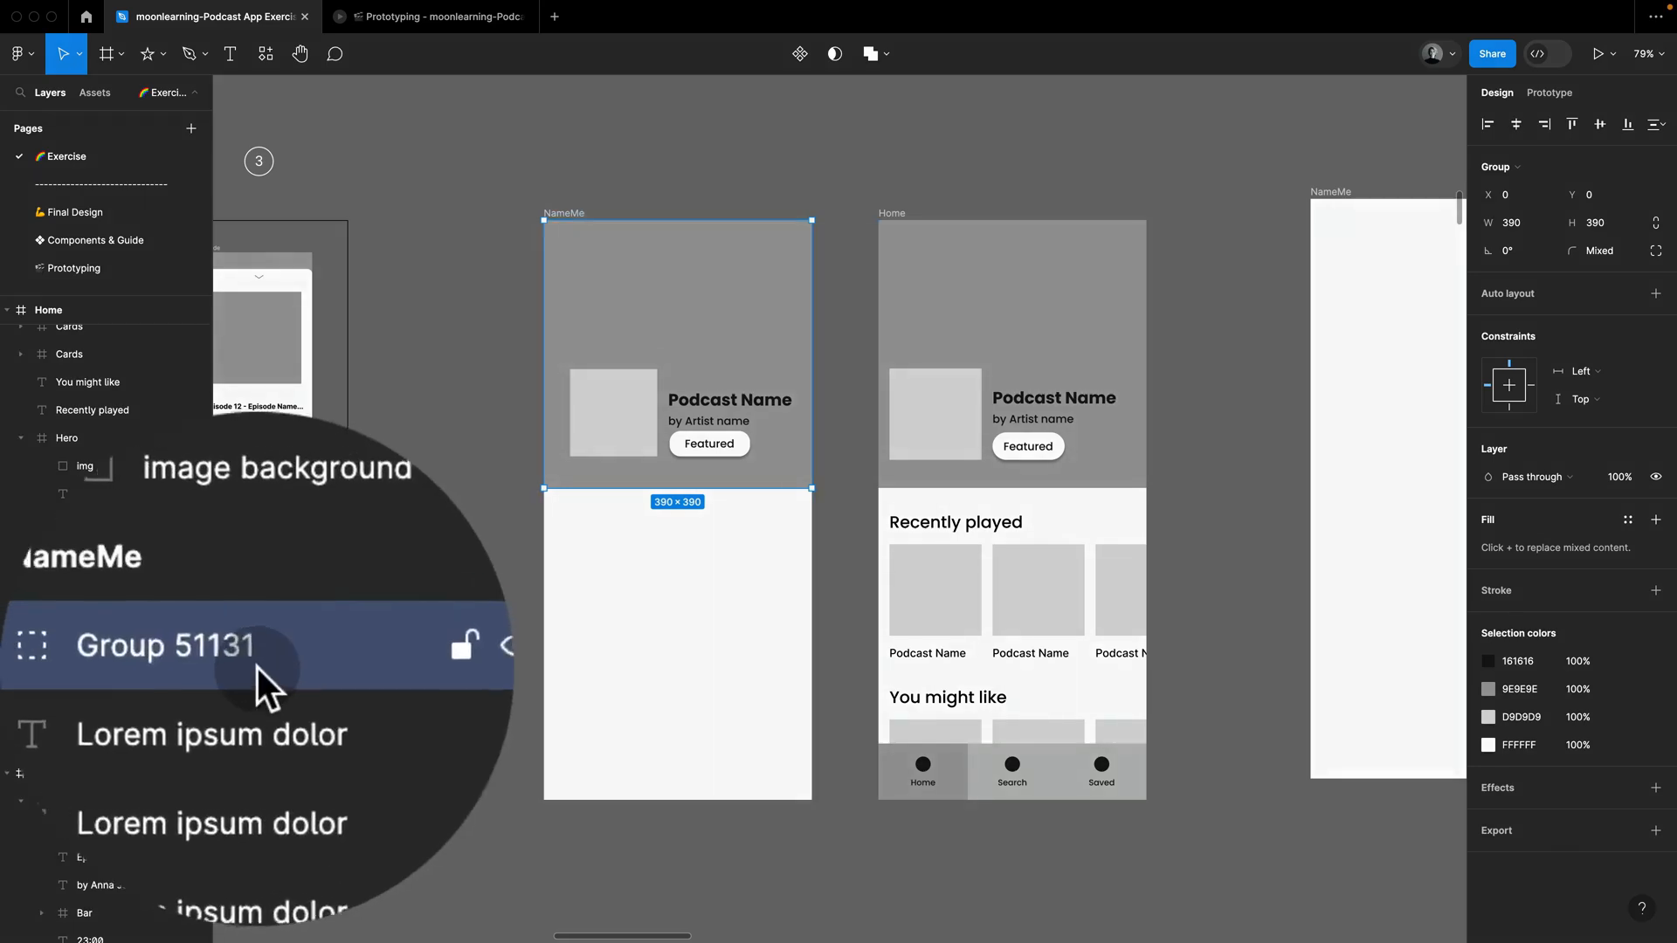
Step: Rename the new header group as Hero and convert it from a group into a frame
double_click(152, 666)
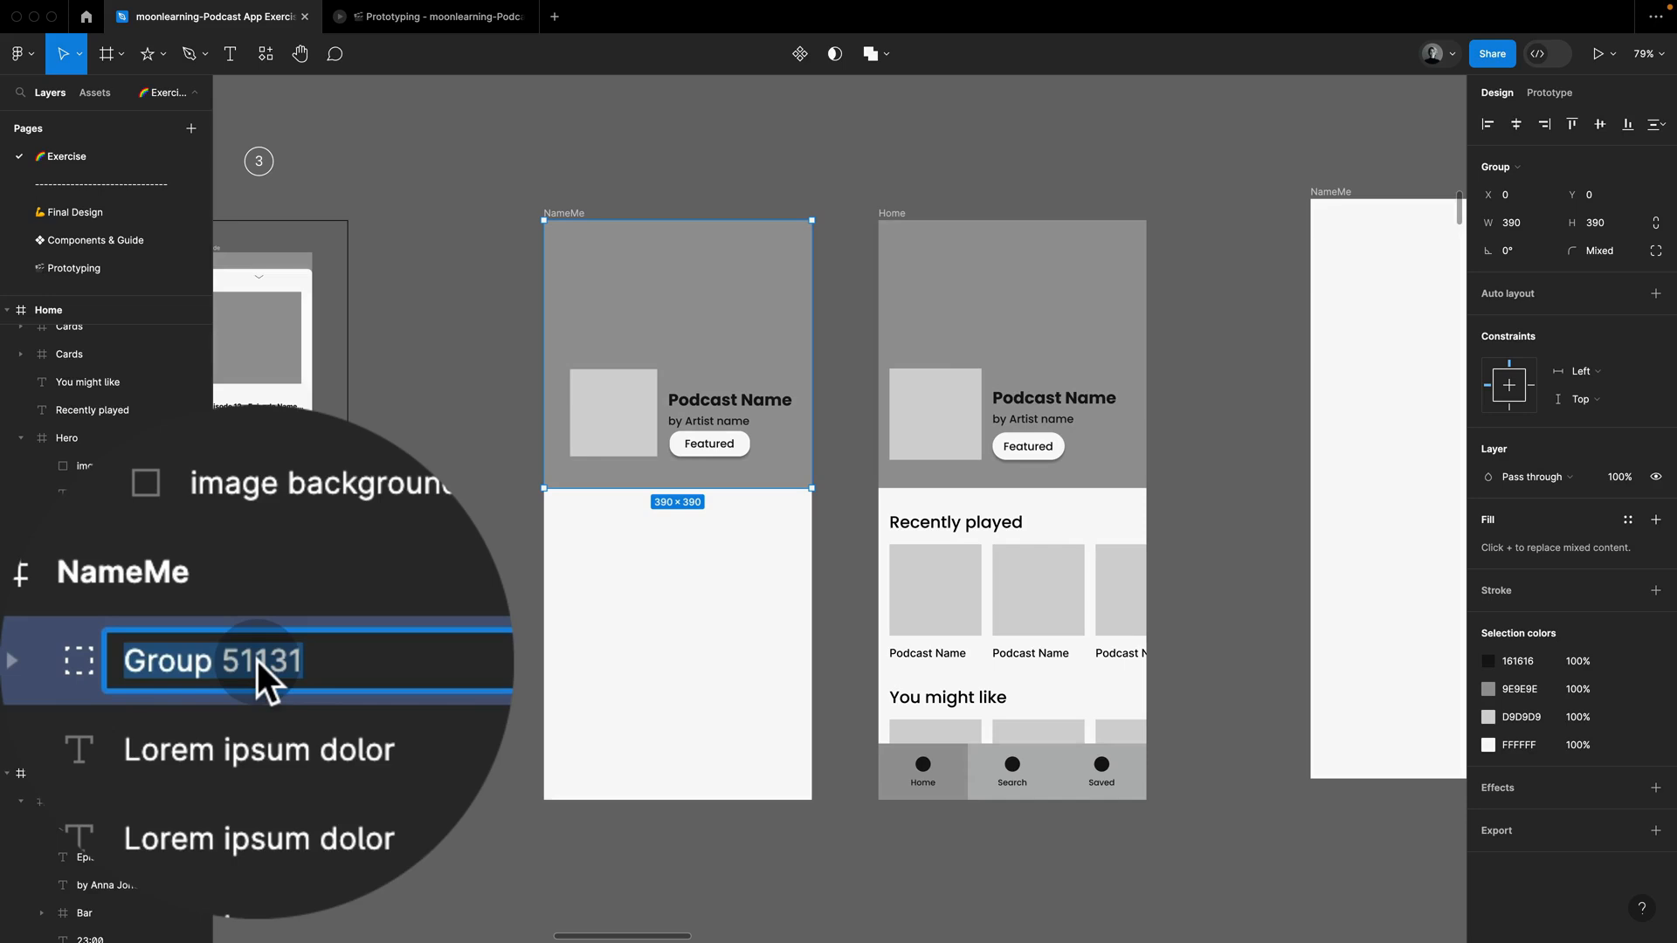
type("Hero")
key("Return")
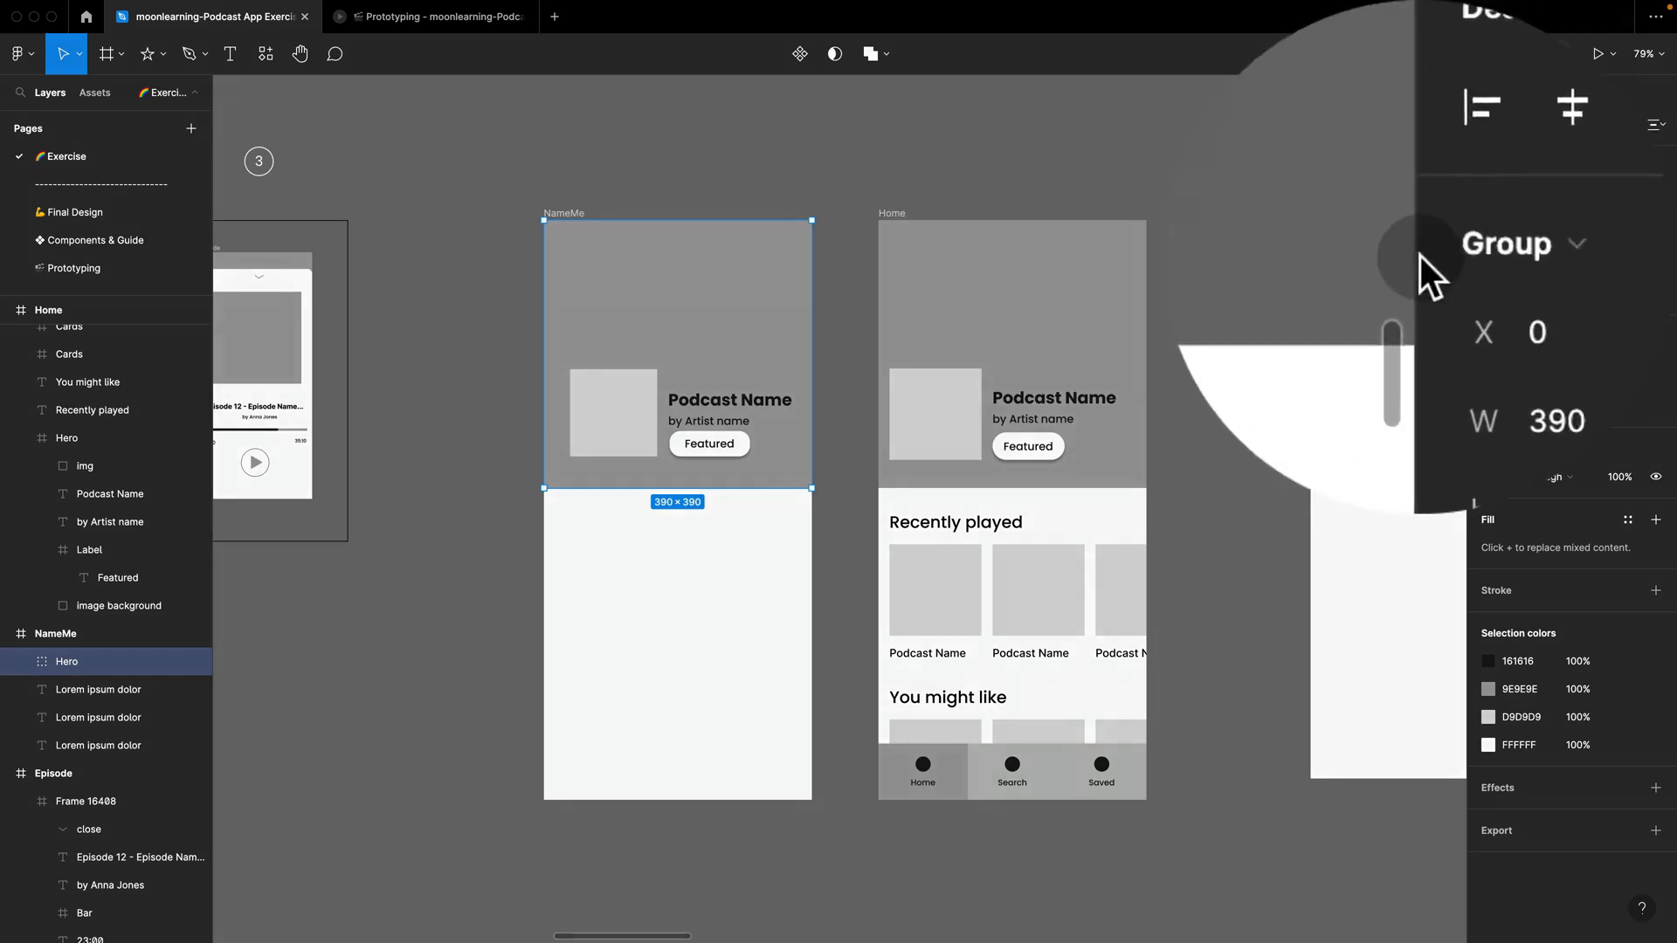
left_click(1420, 255)
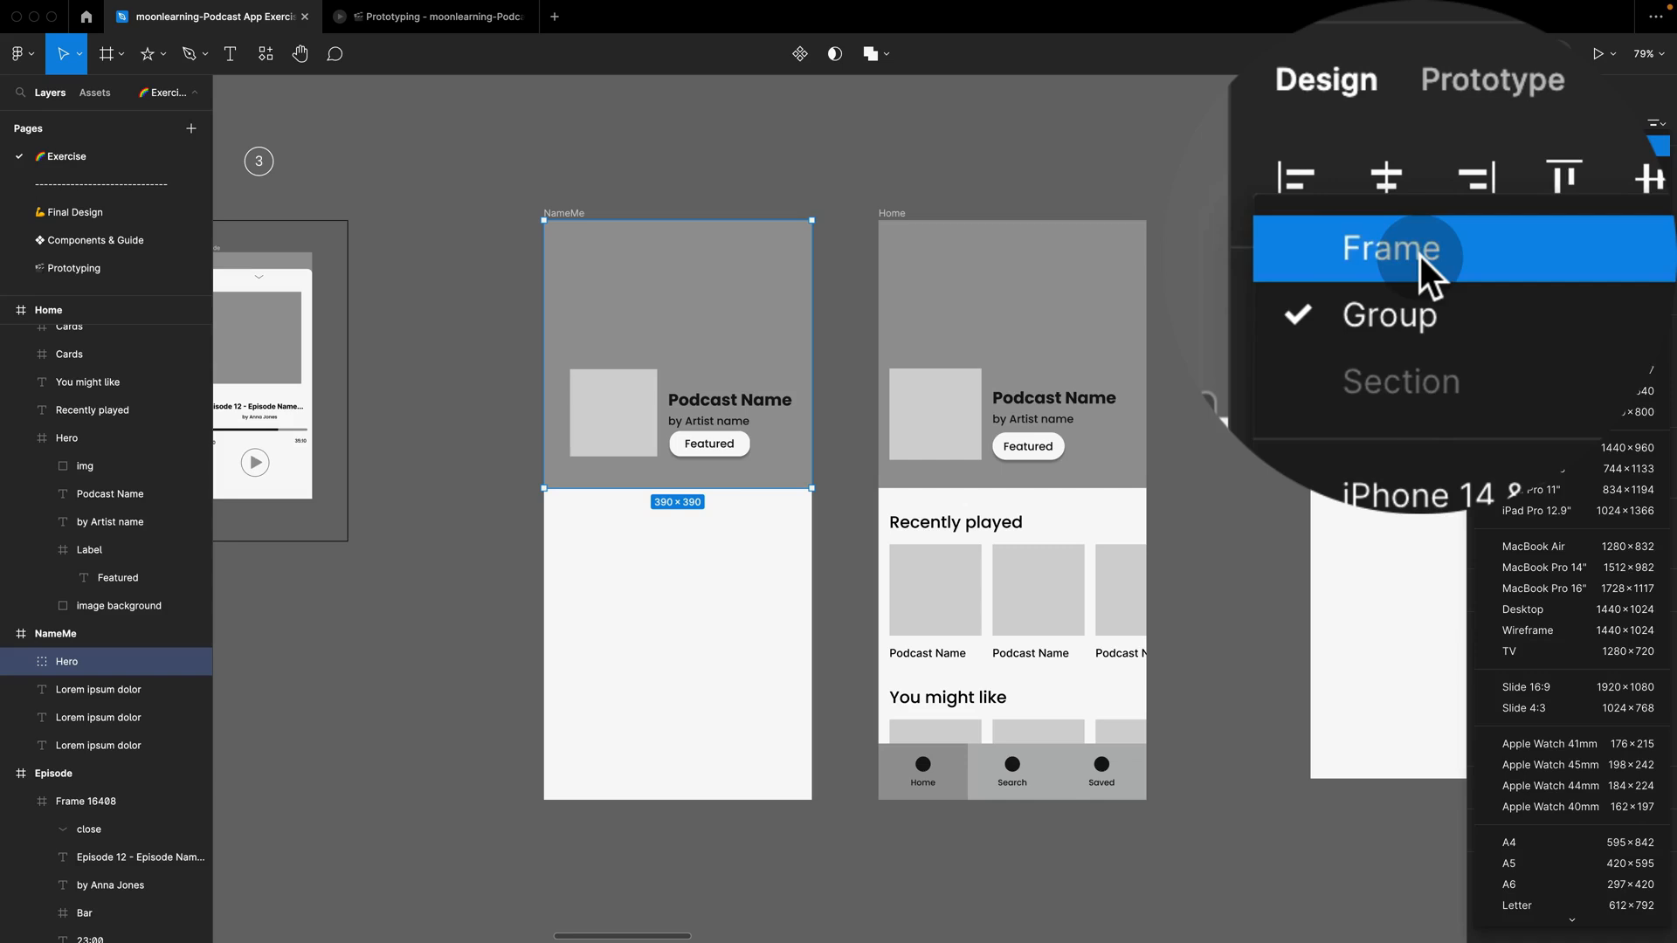
left_click(1420, 255)
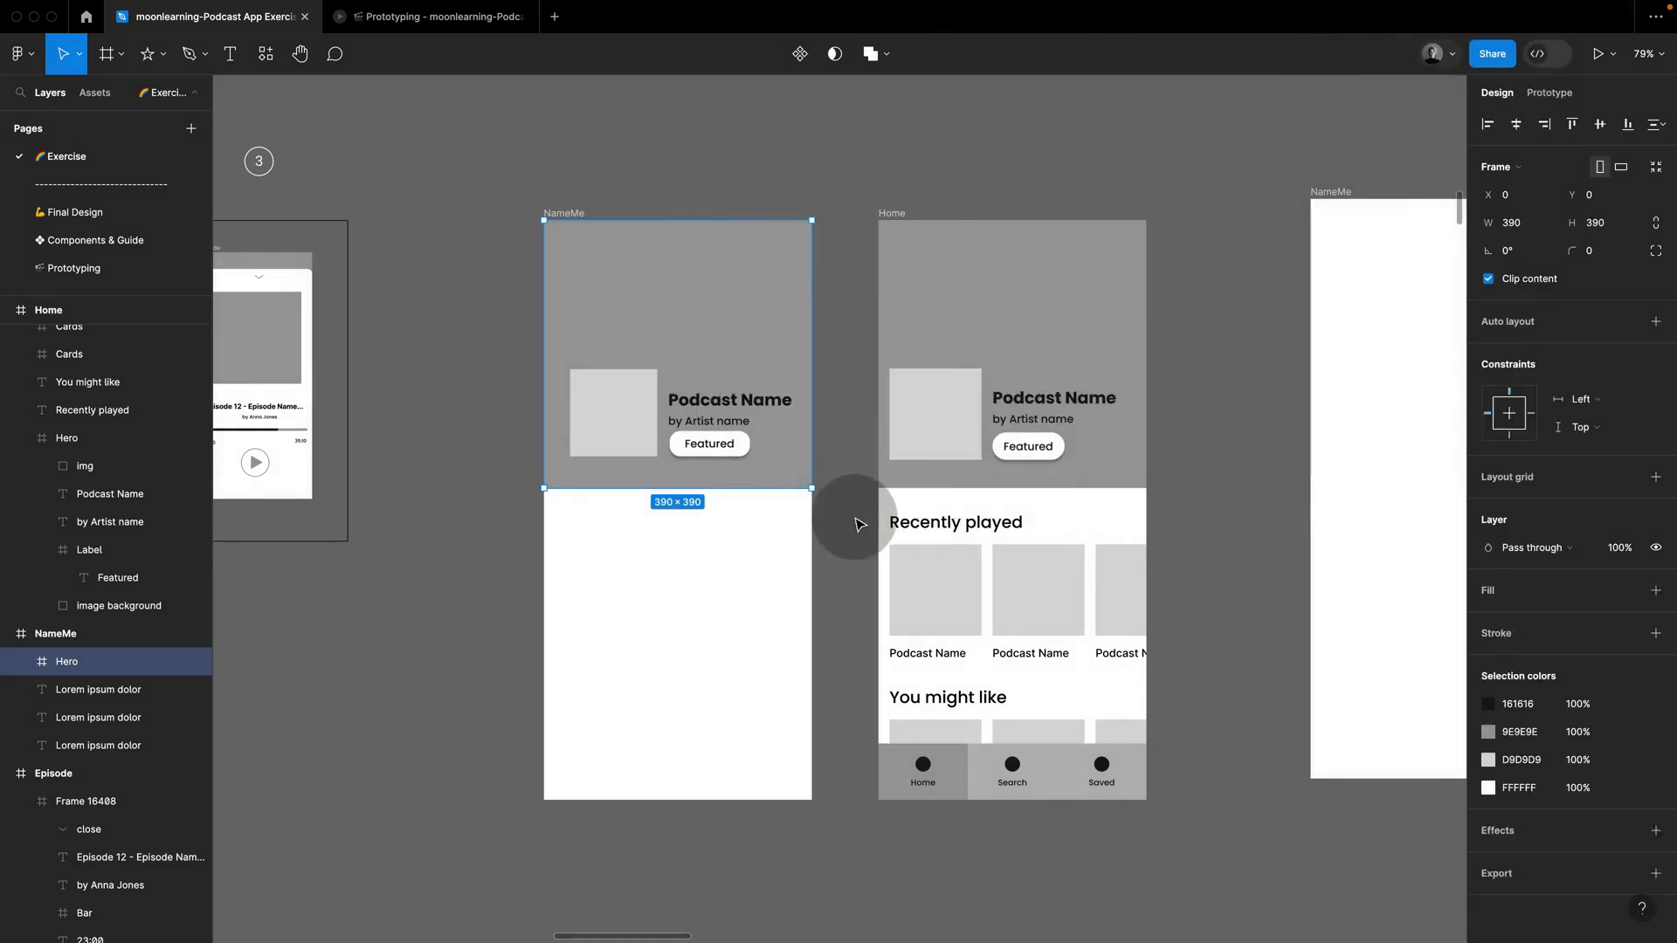
Step: Select the "Recently played" heading and its cards in the Home copy and view the options for grouping or framing them
left_click_drag(853, 513, 950, 582)
right_click(948, 583)
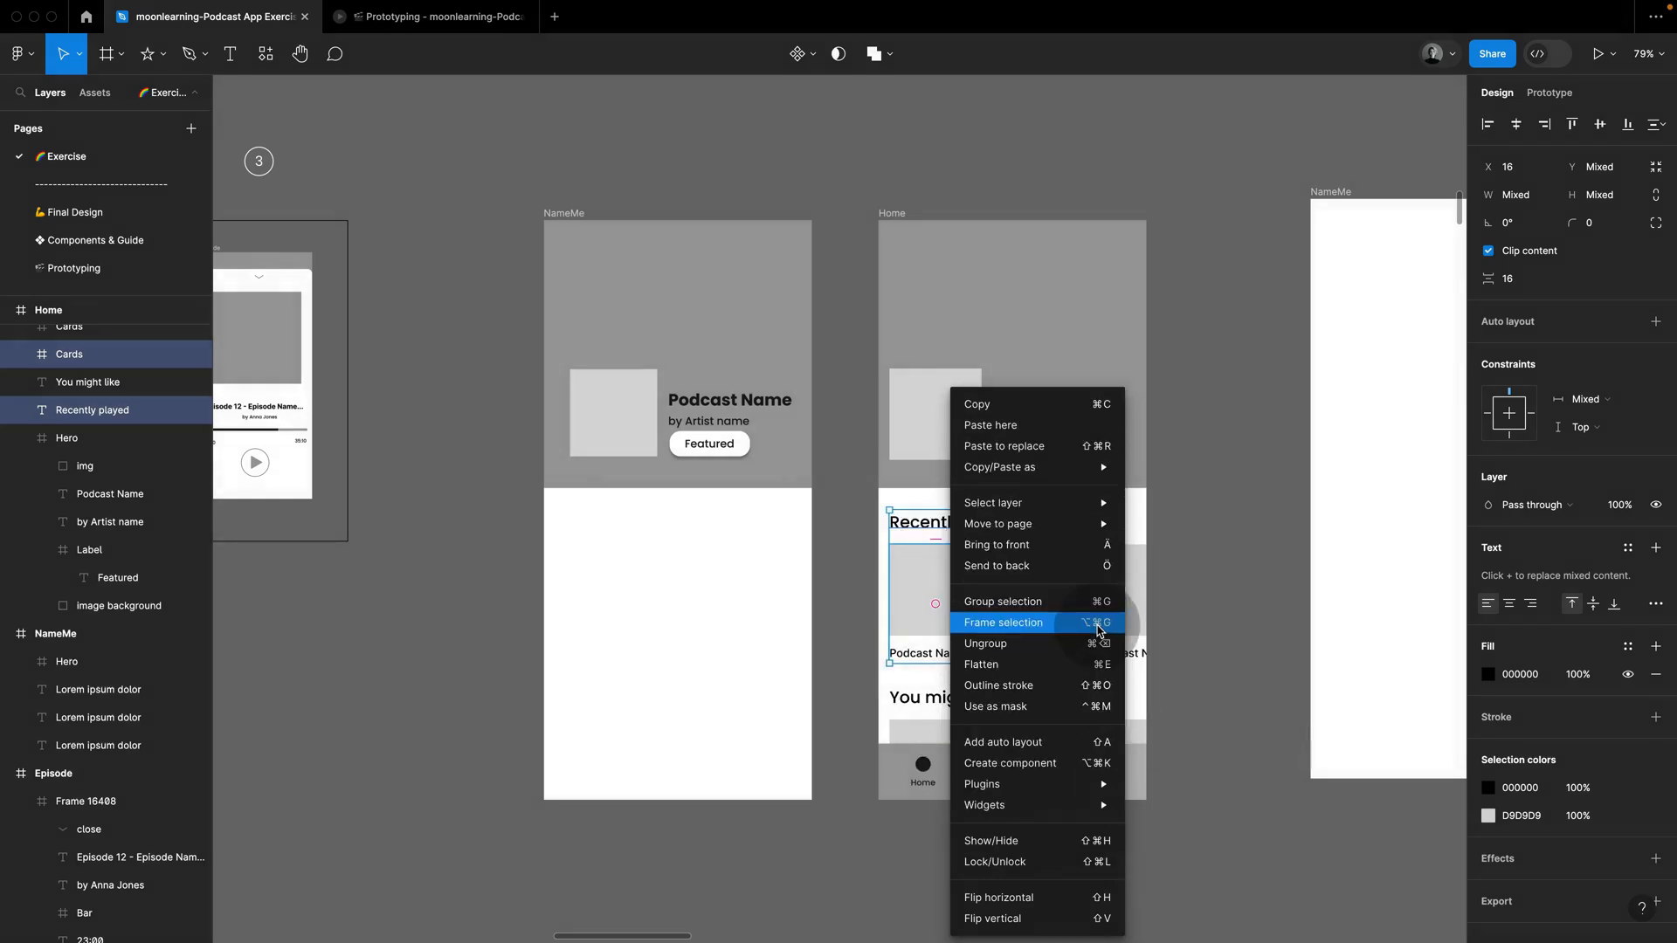
left_click(1191, 598)
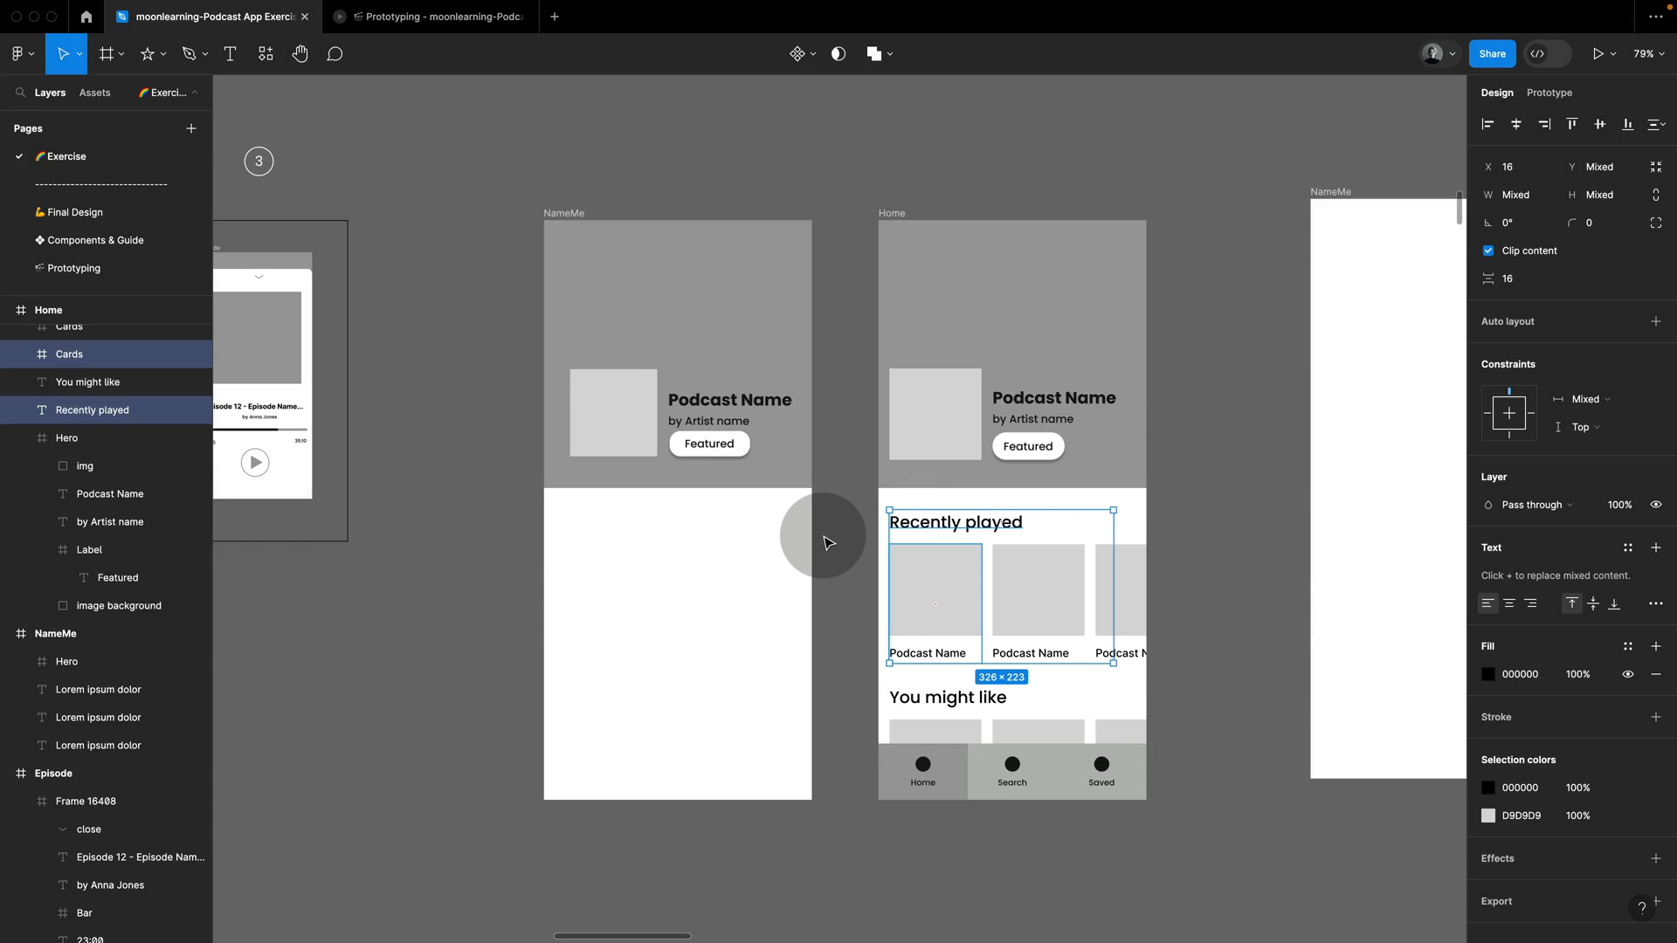
Step: Check the Home copy's "Recently played" heading style and duplicate the Hero's bold "Podcast Name" text into the white area below the Hero
left_click(1209, 543)
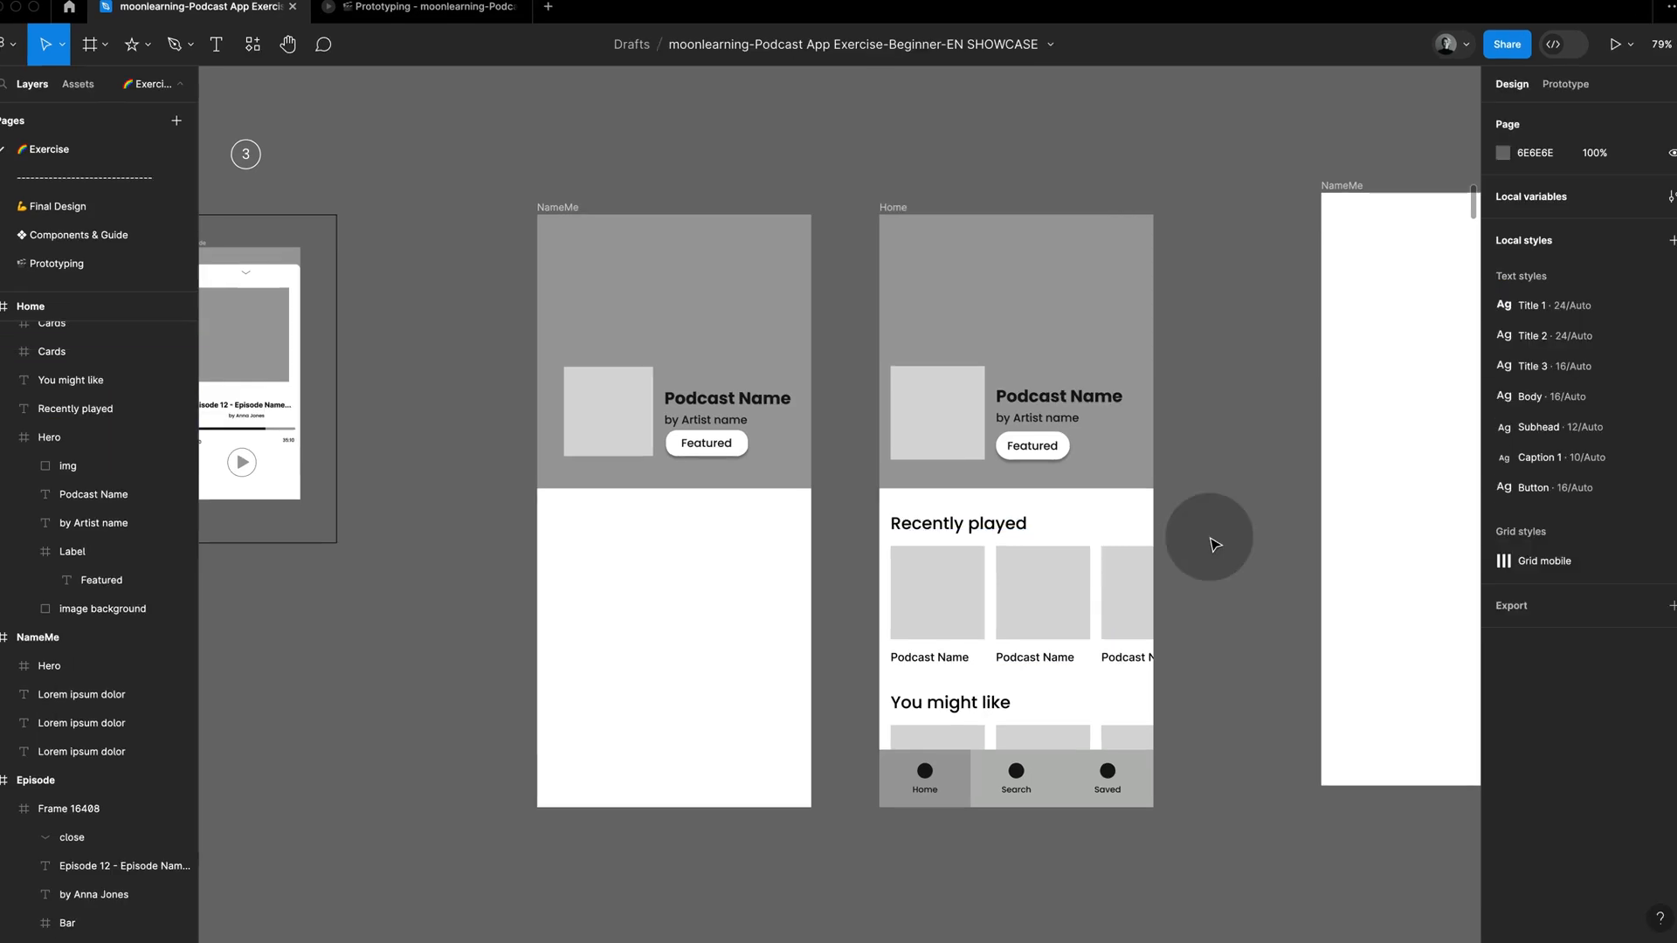
left_click(1043, 525)
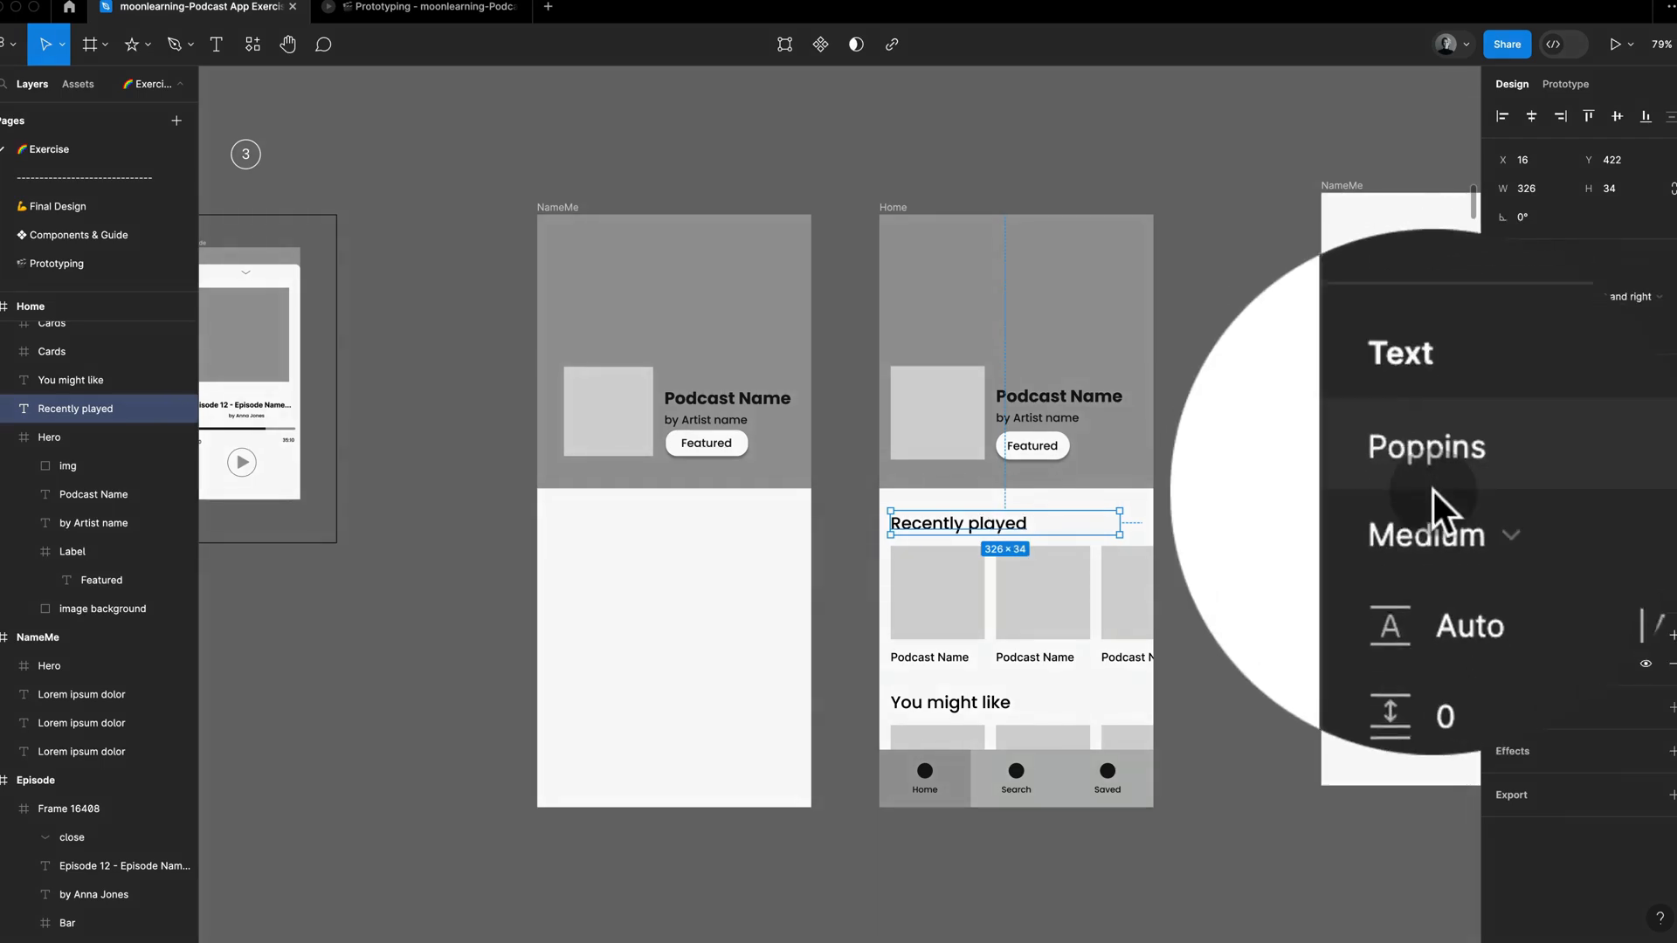
left_click(741, 402, "super")
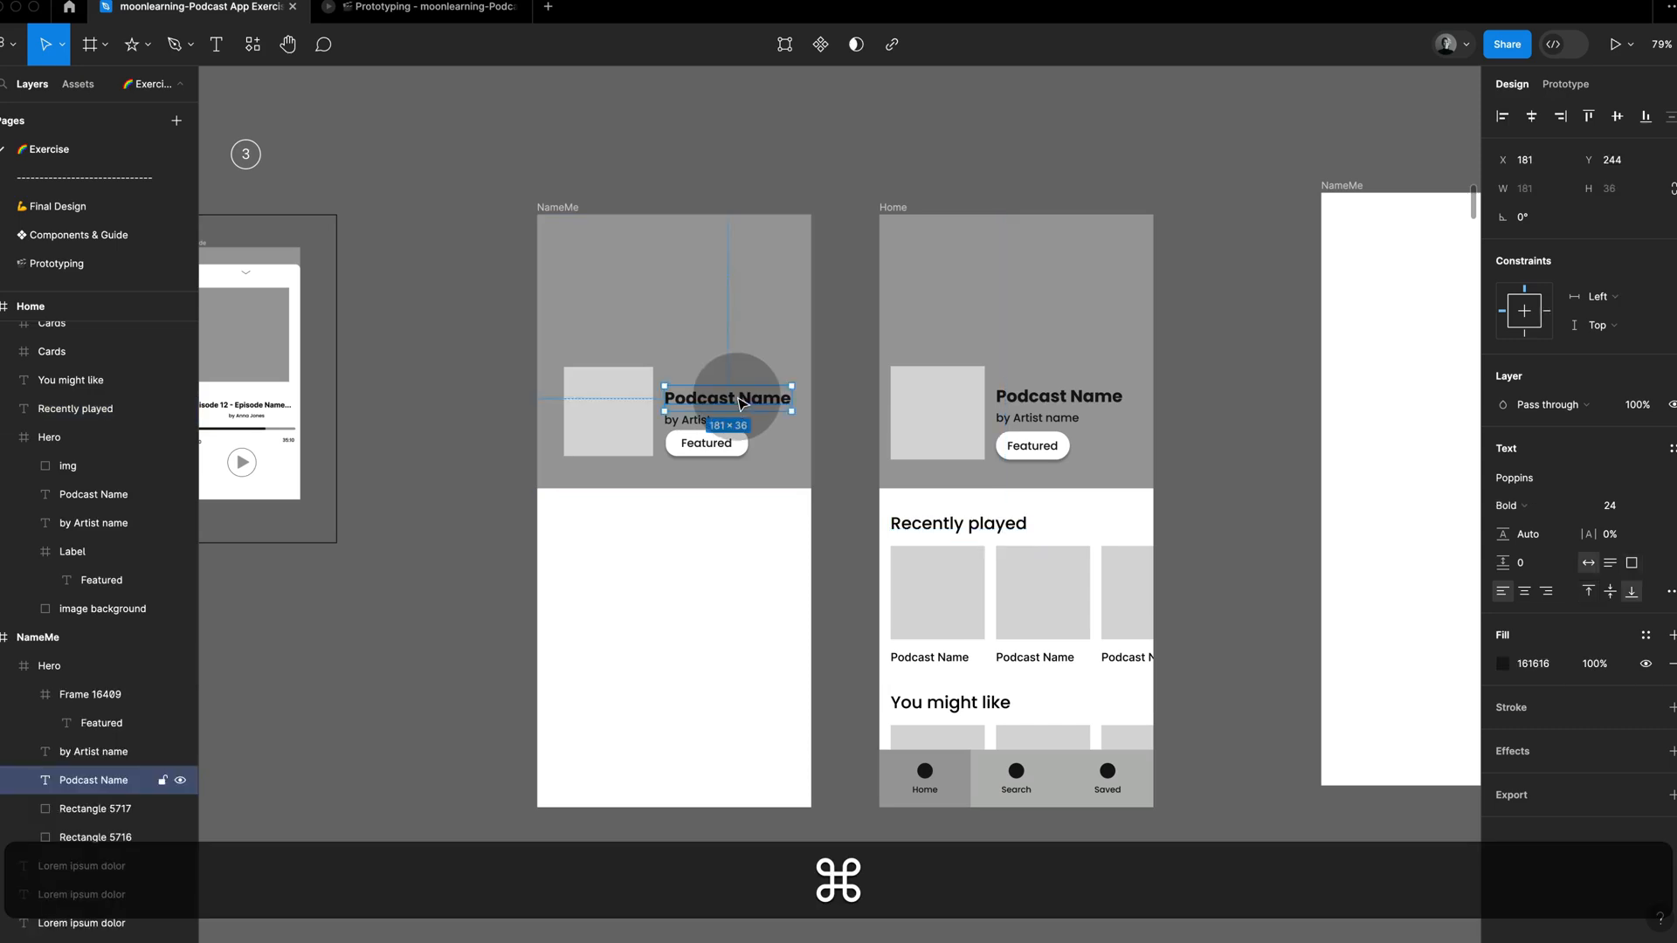
left_click_drag(747, 404, 649, 521)
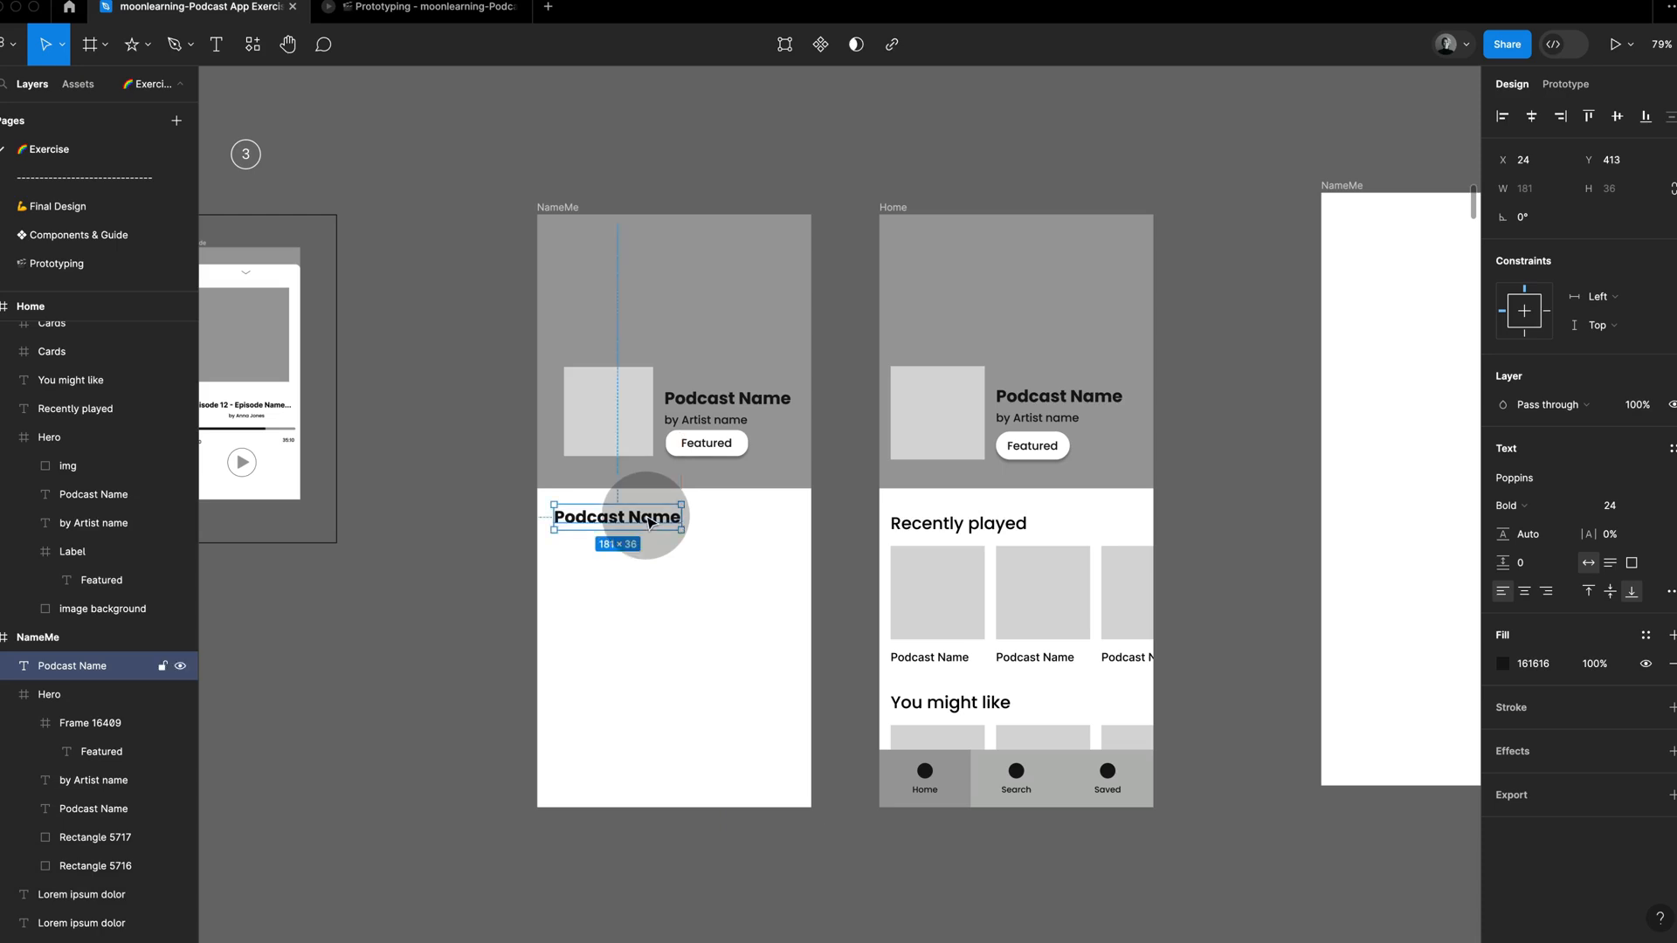
Step: Apply the "Grid mobile" layout grid style to the first NameMe frame and make layout grids visible
left_click(598, 187)
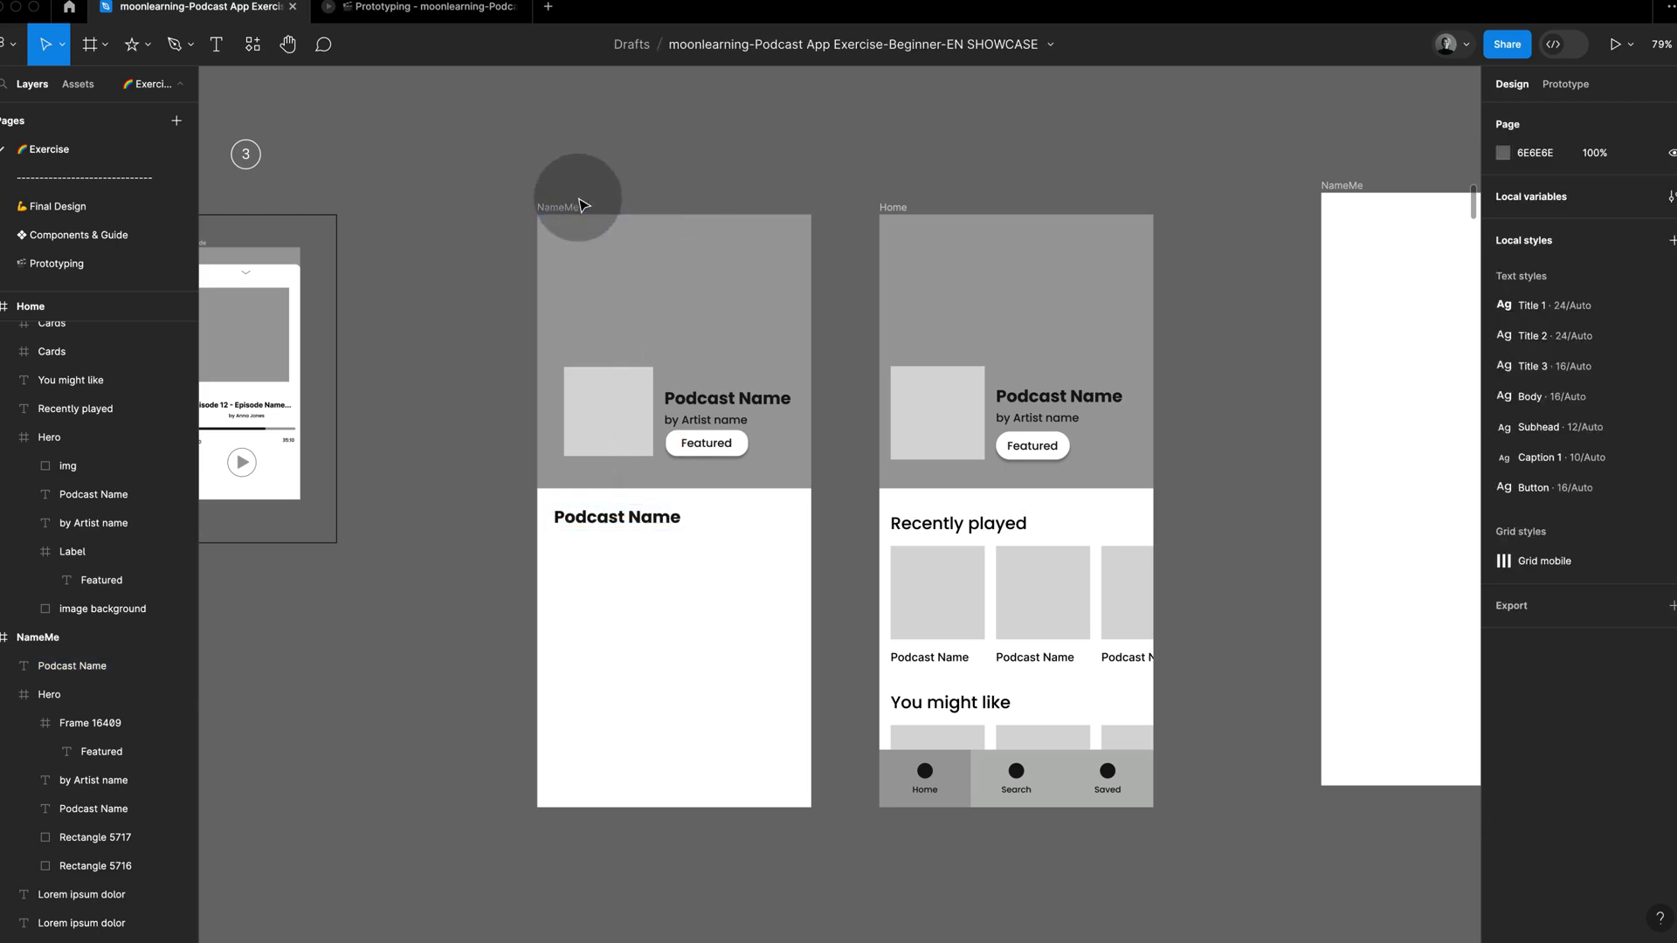
left_click(576, 211)
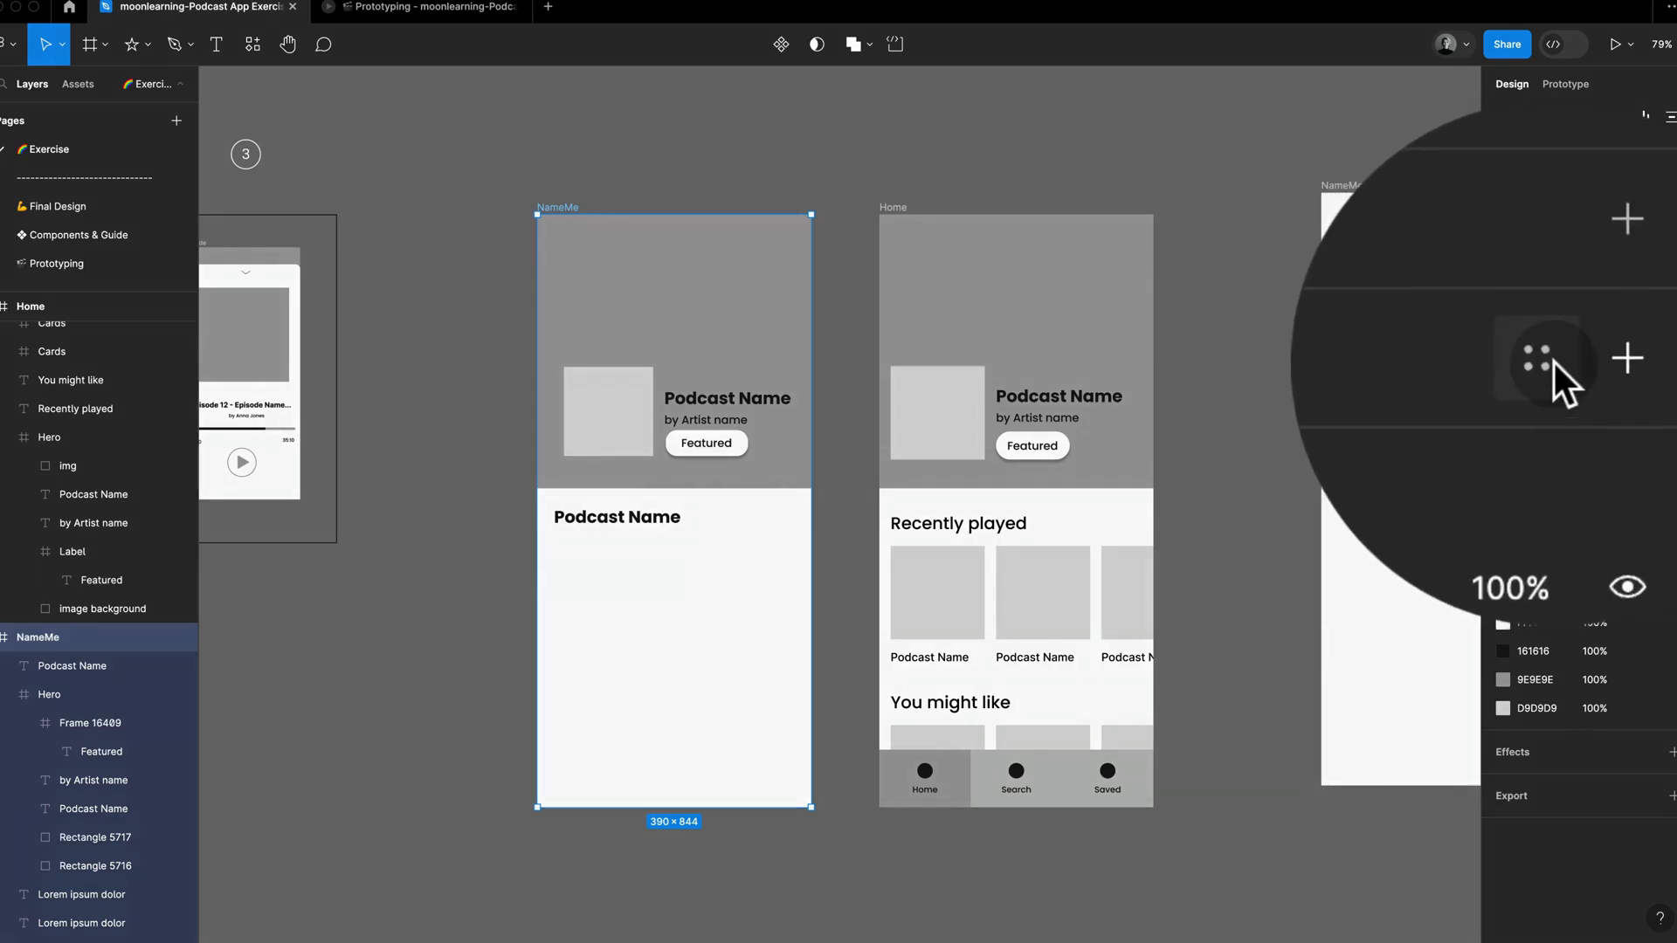
left_click(1554, 364)
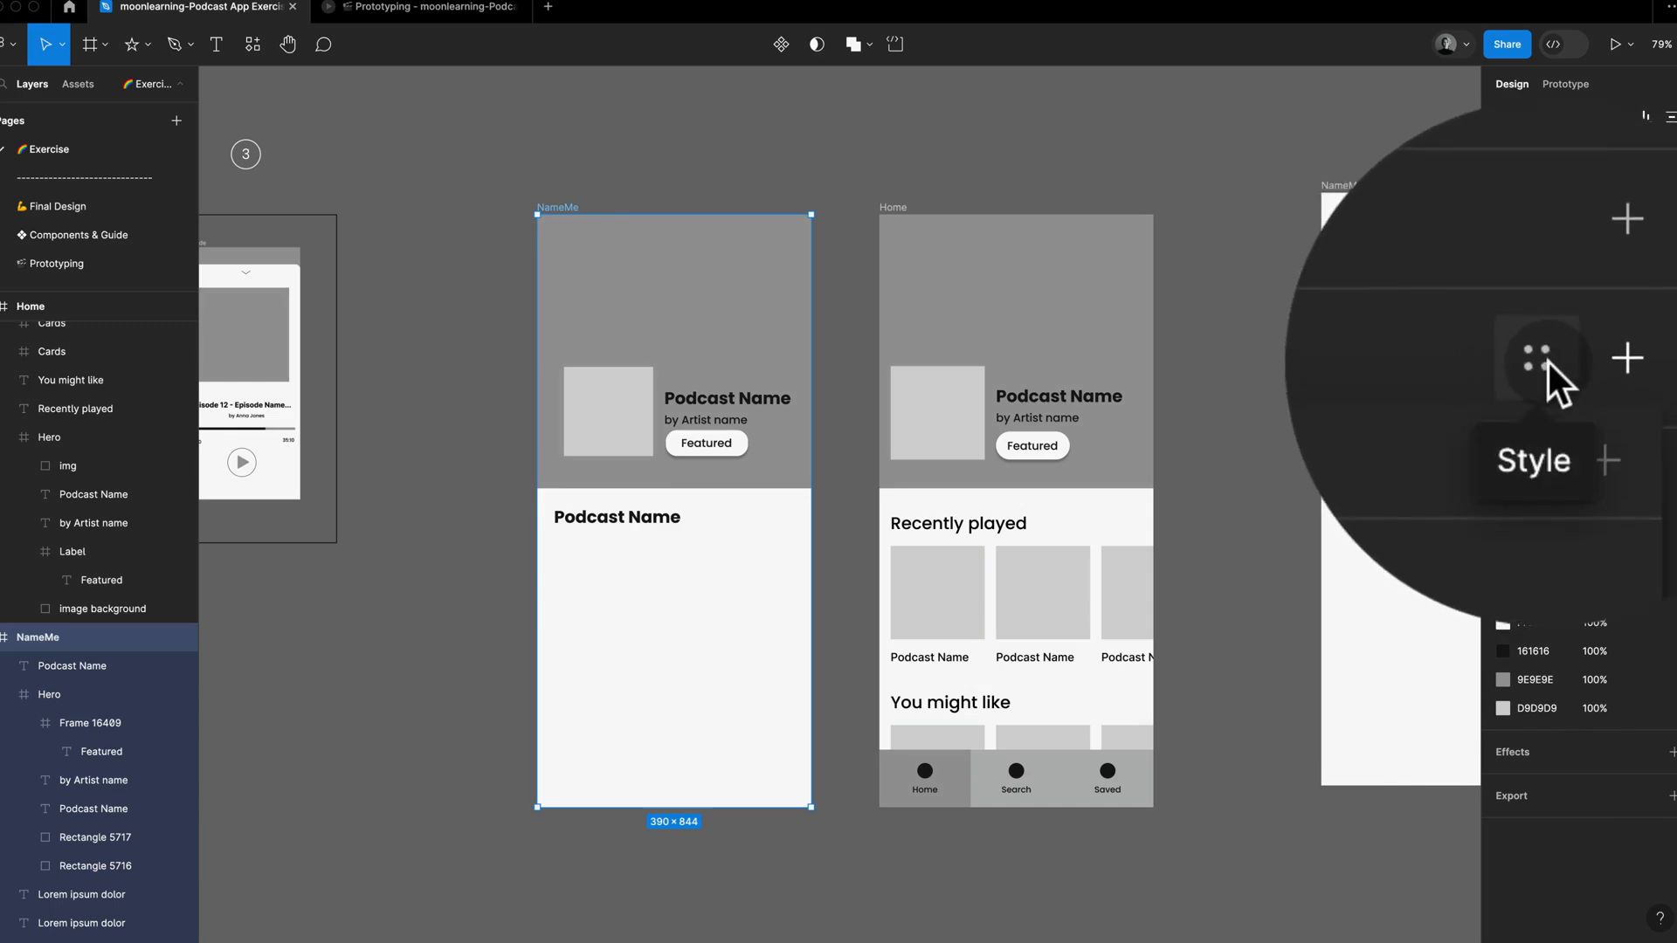
left_click(1549, 363)
left_click(1433, 466)
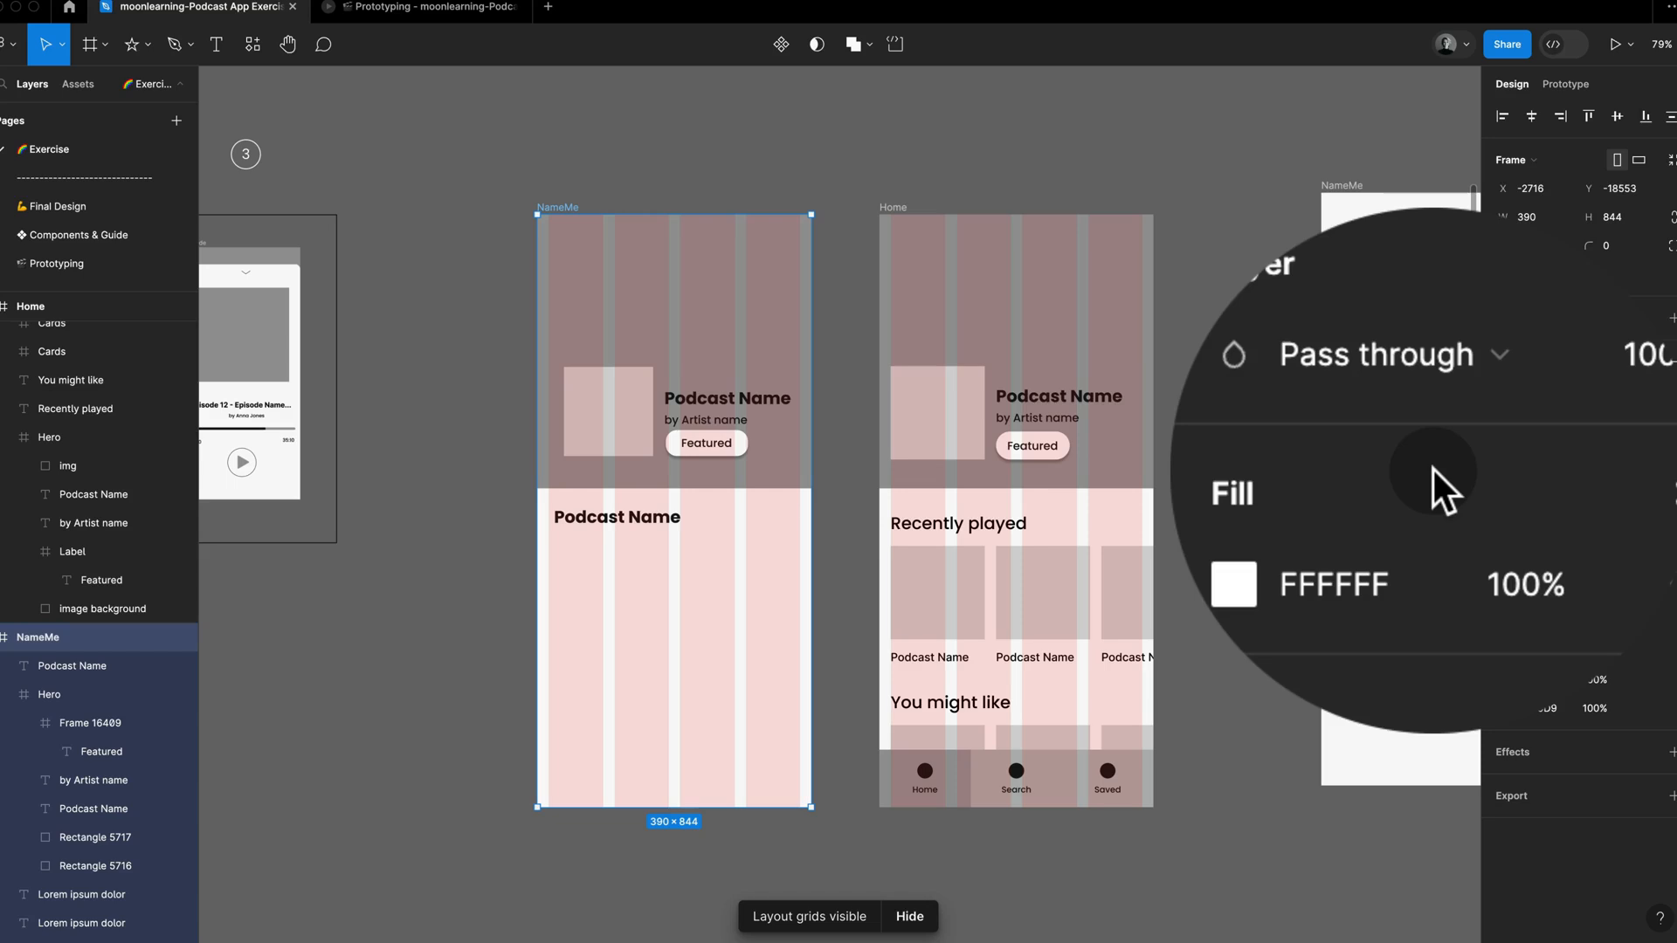
left_click(889, 173)
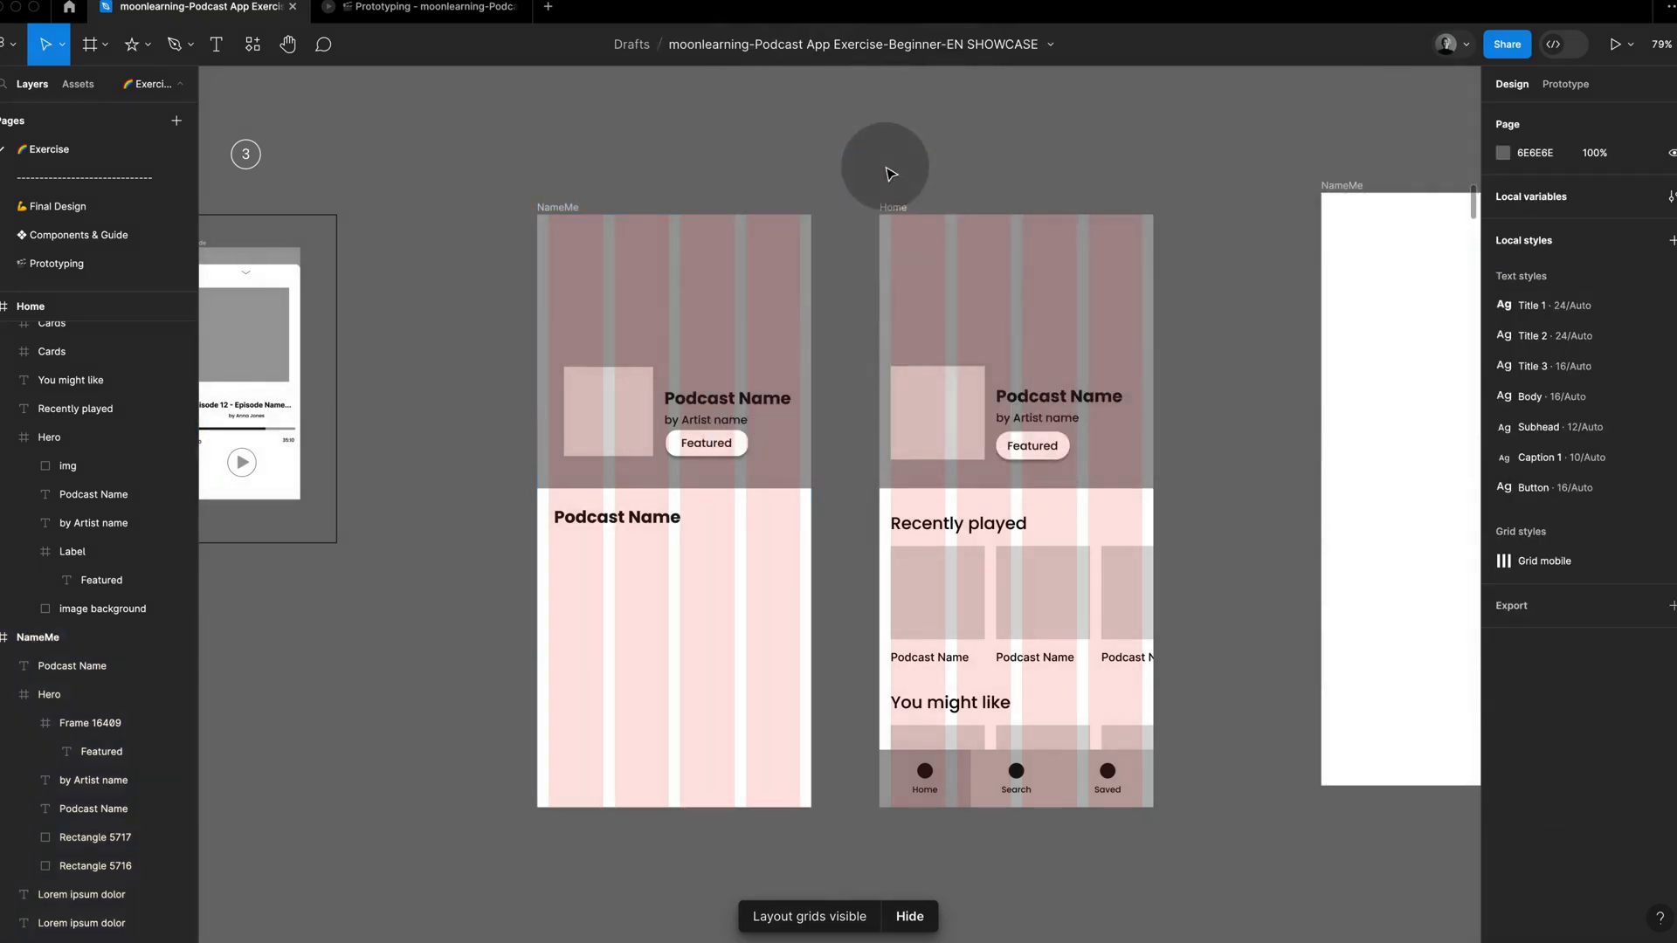
Step: Align the Hero's image square to the grid's left margin at X 16 and shift both texts and the Featured label closer to it
left_click(612, 415)
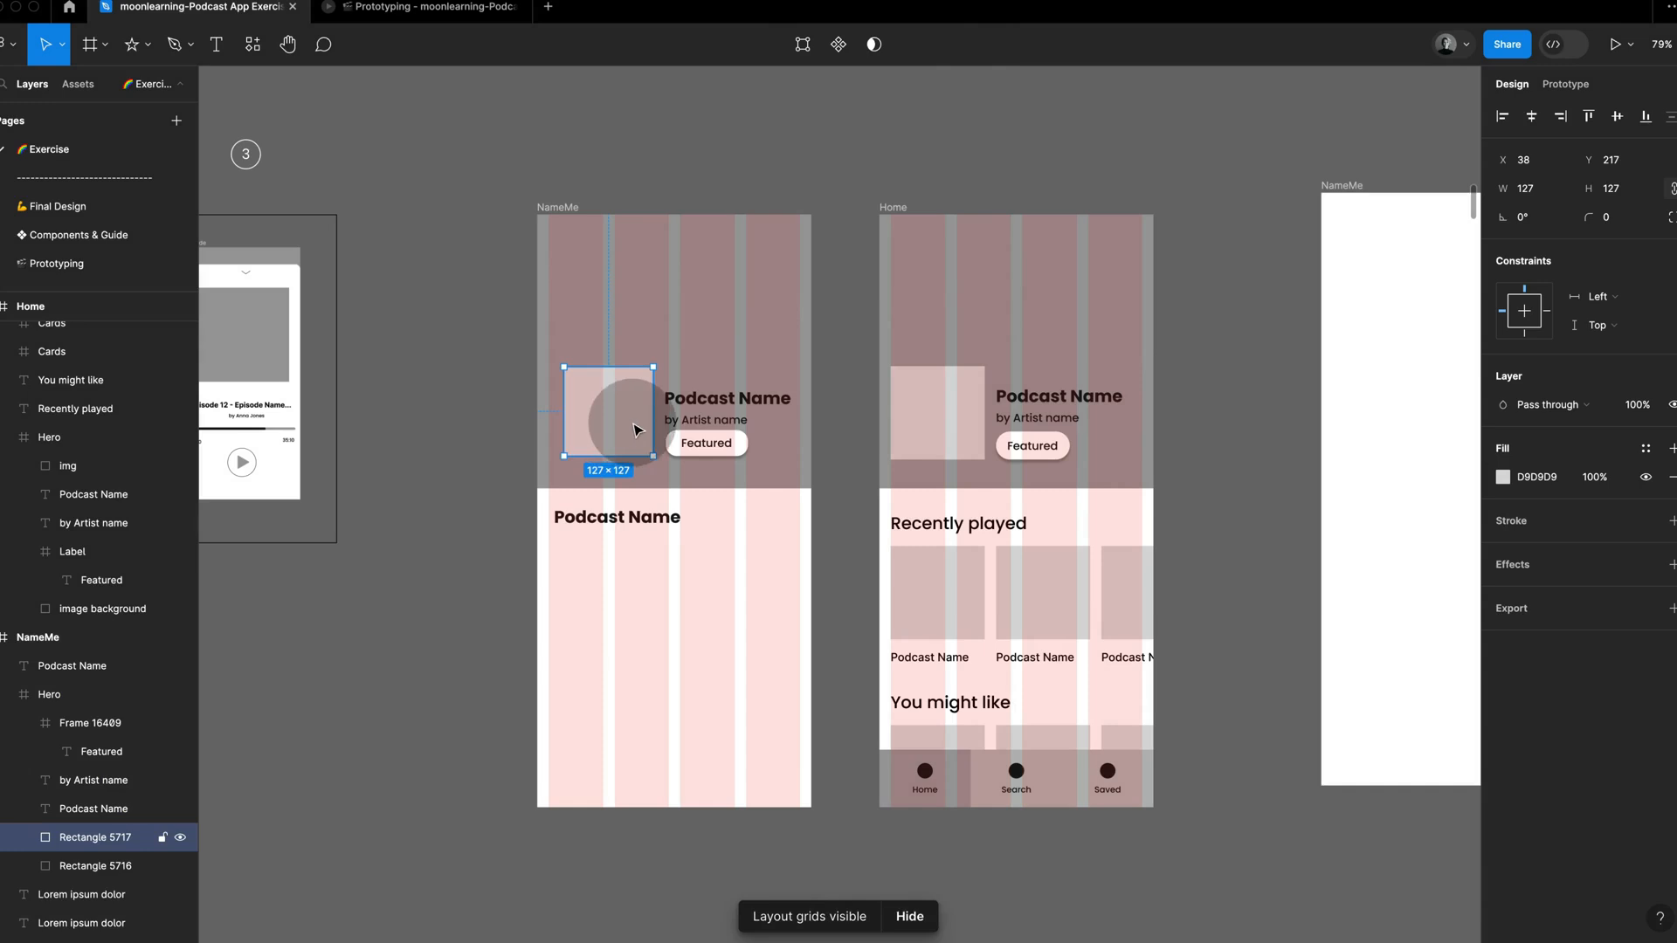
left_click_drag(636, 429, 626, 432)
left_click(706, 443)
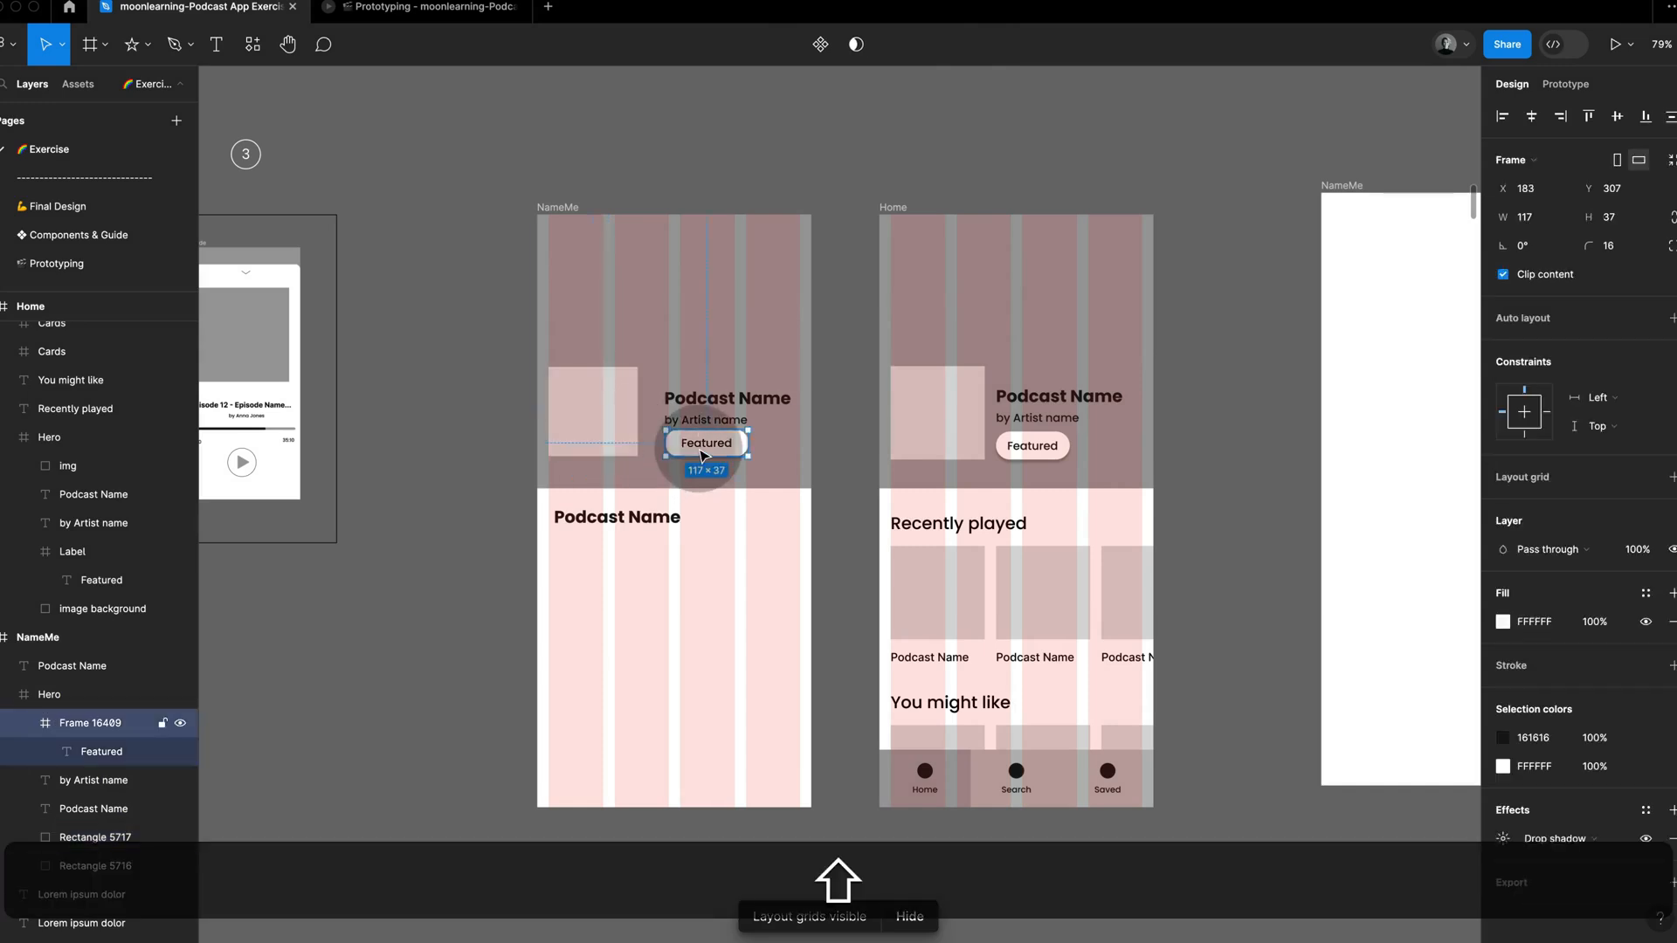
left_click(708, 418, "shift")
left_click(728, 400, "shift")
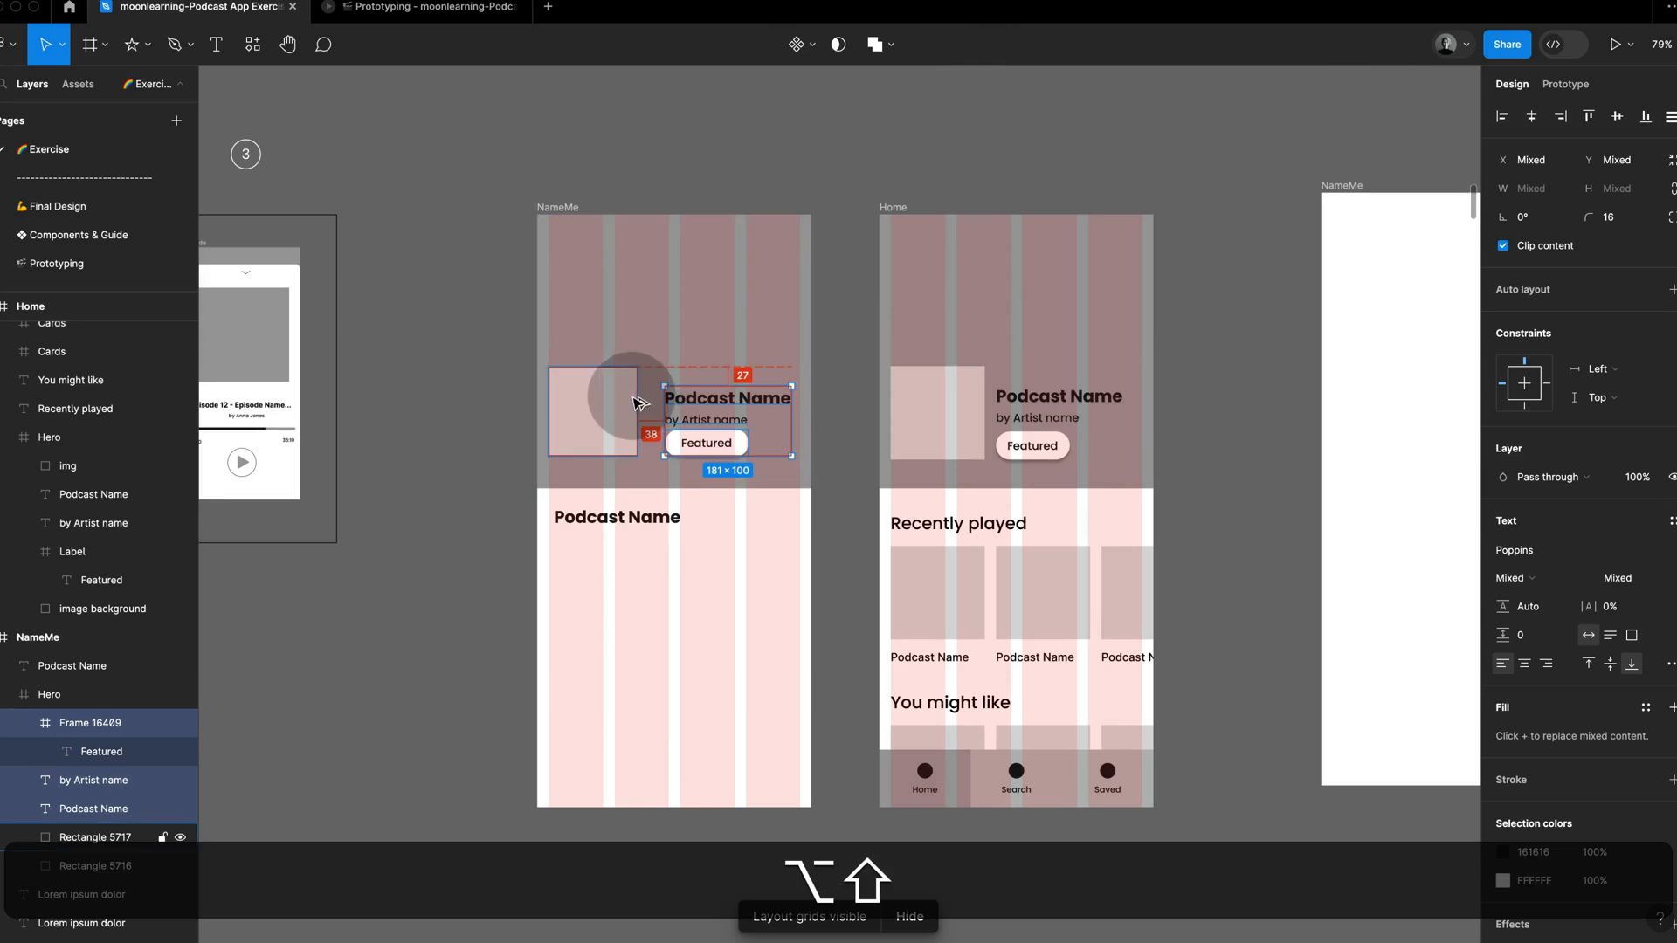
key("alt+shift+Left")
key("alt+shift+Left")
key("alt+shift+Right")
key("alt+shift+Right")
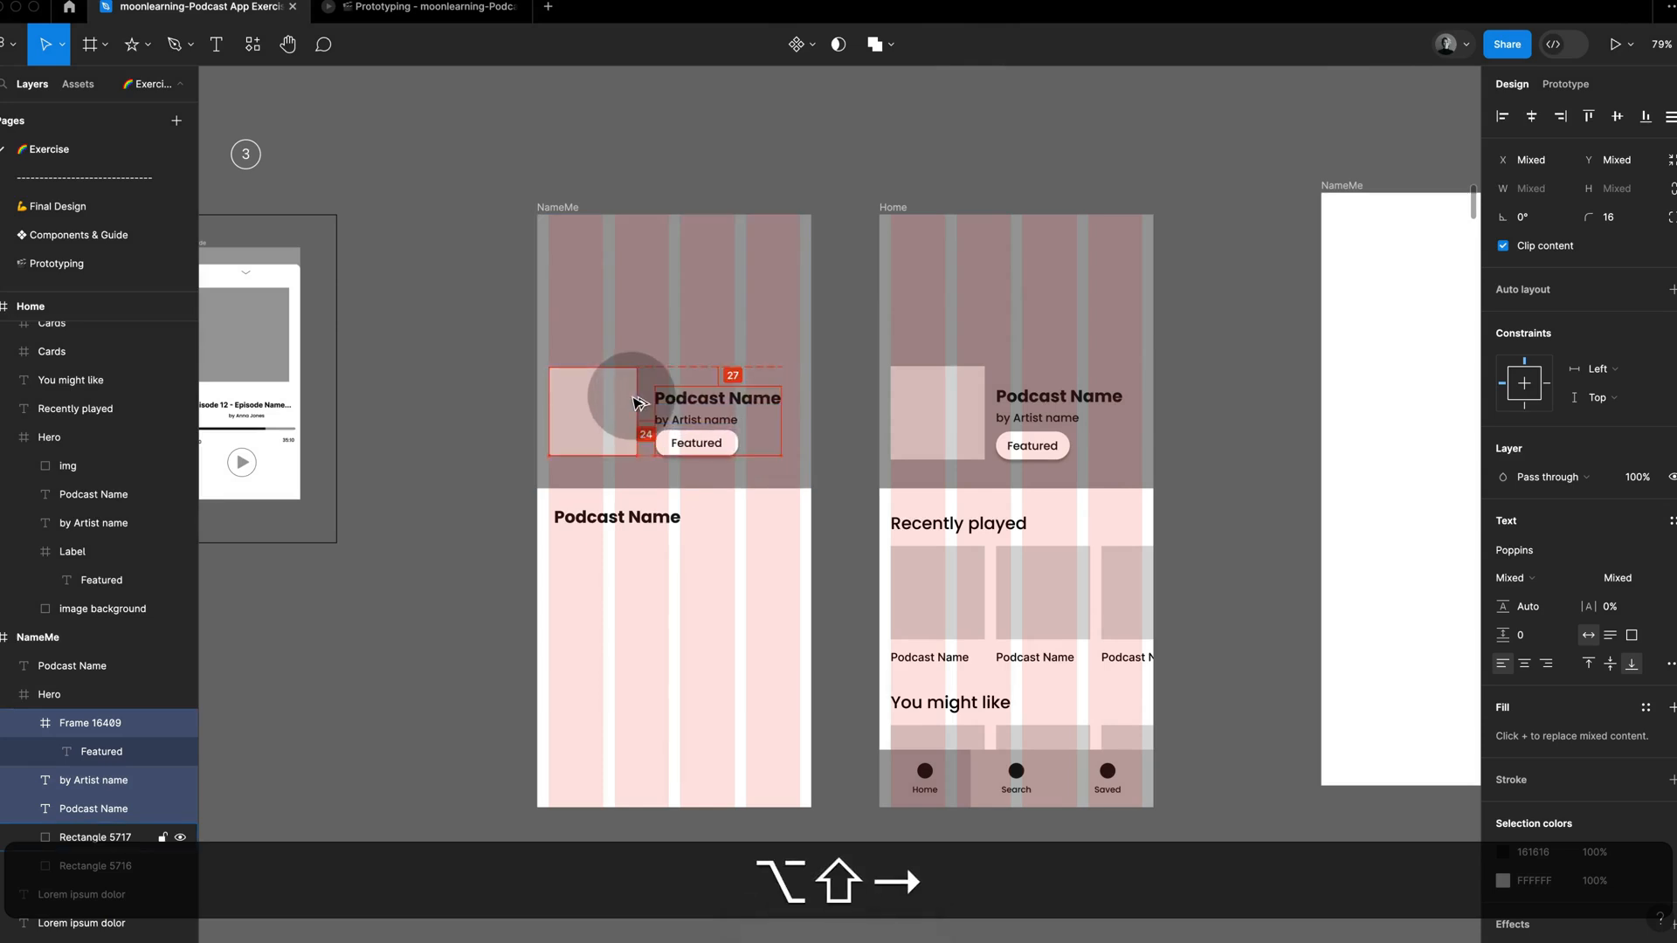
key("alt+shift+Left")
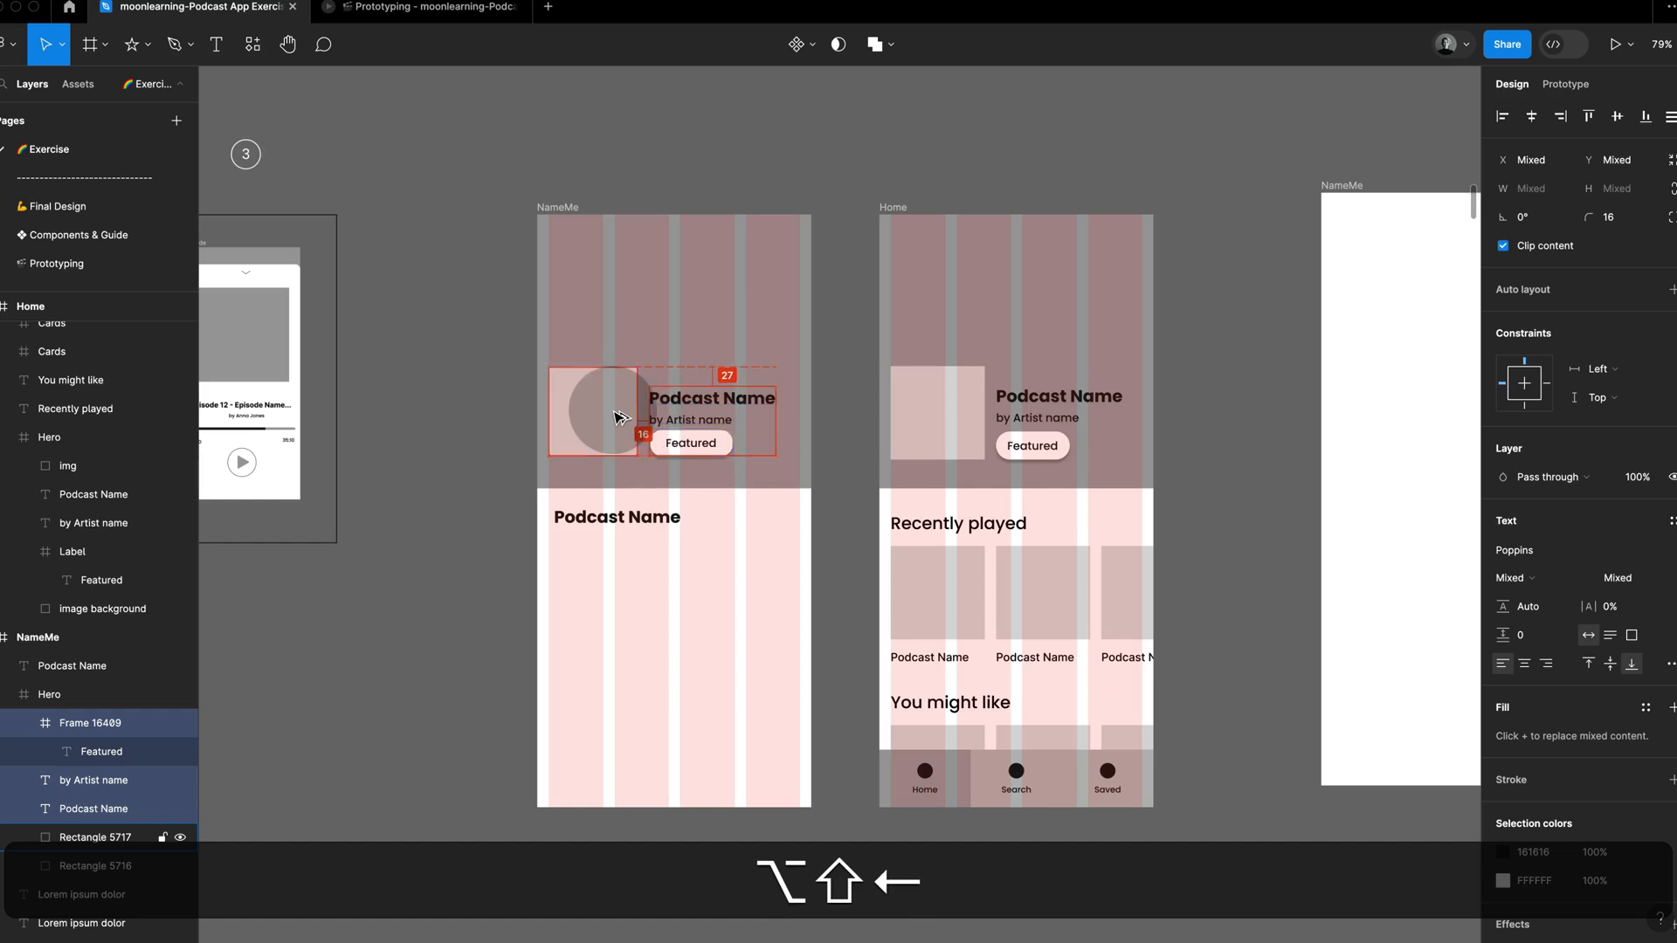
Step: Move the duplicated heading to about X 19, Y 422 below the Hero and change its text to "Recently played"
left_click_drag(654, 521, 653, 528)
double_click(648, 522)
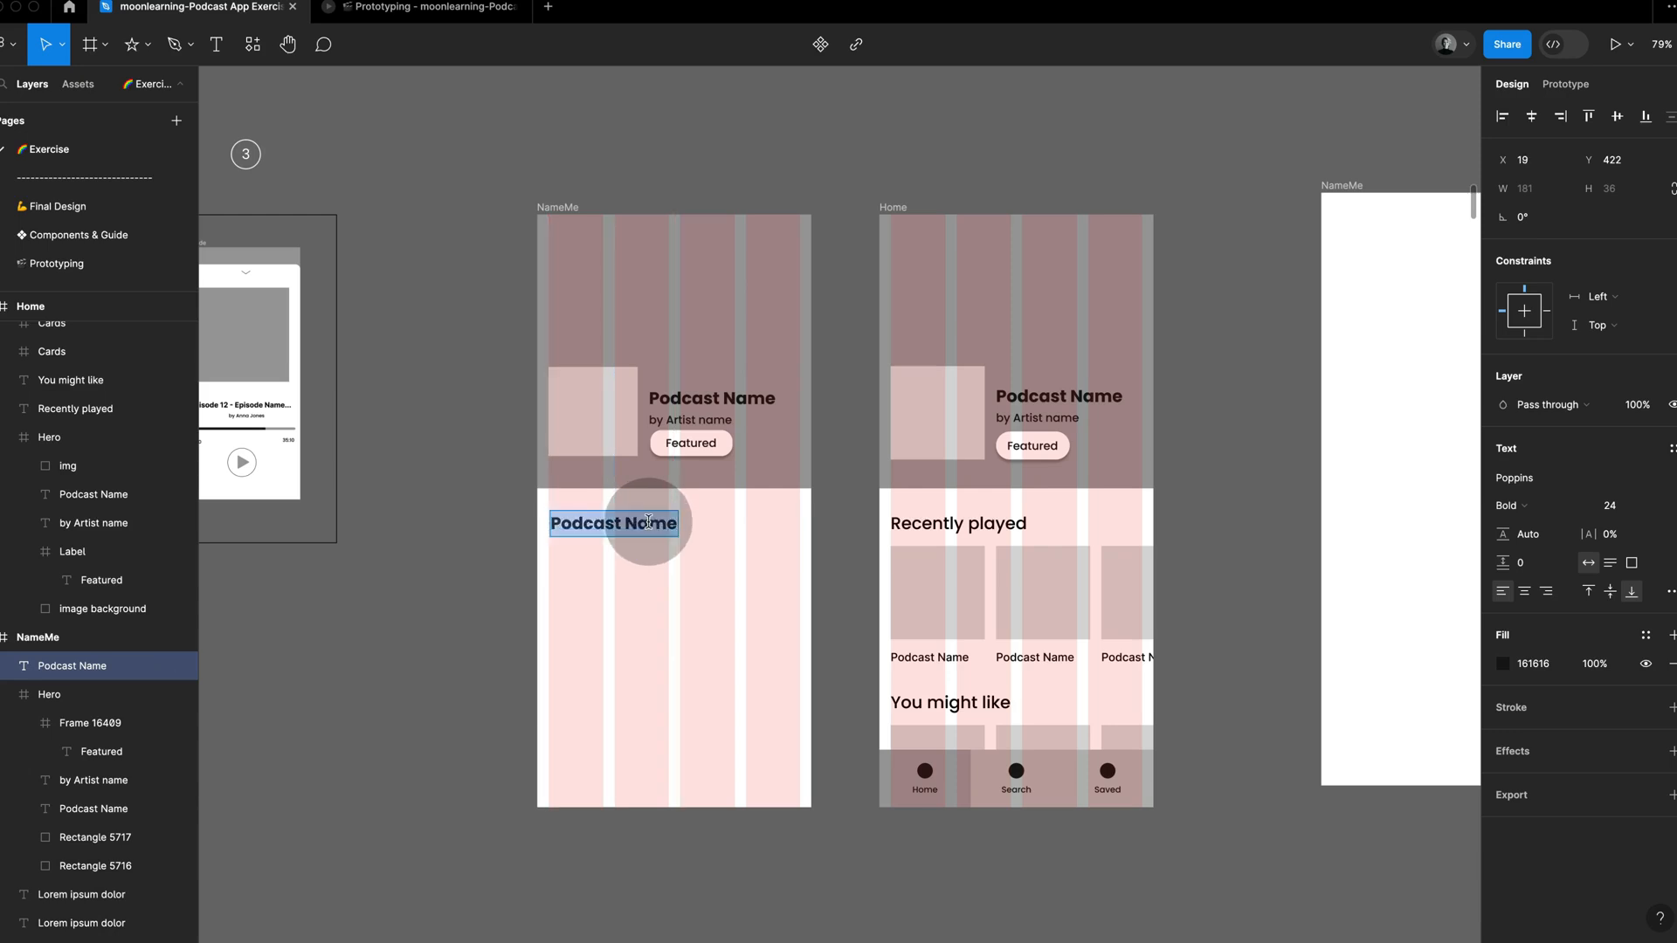
type("Rece")
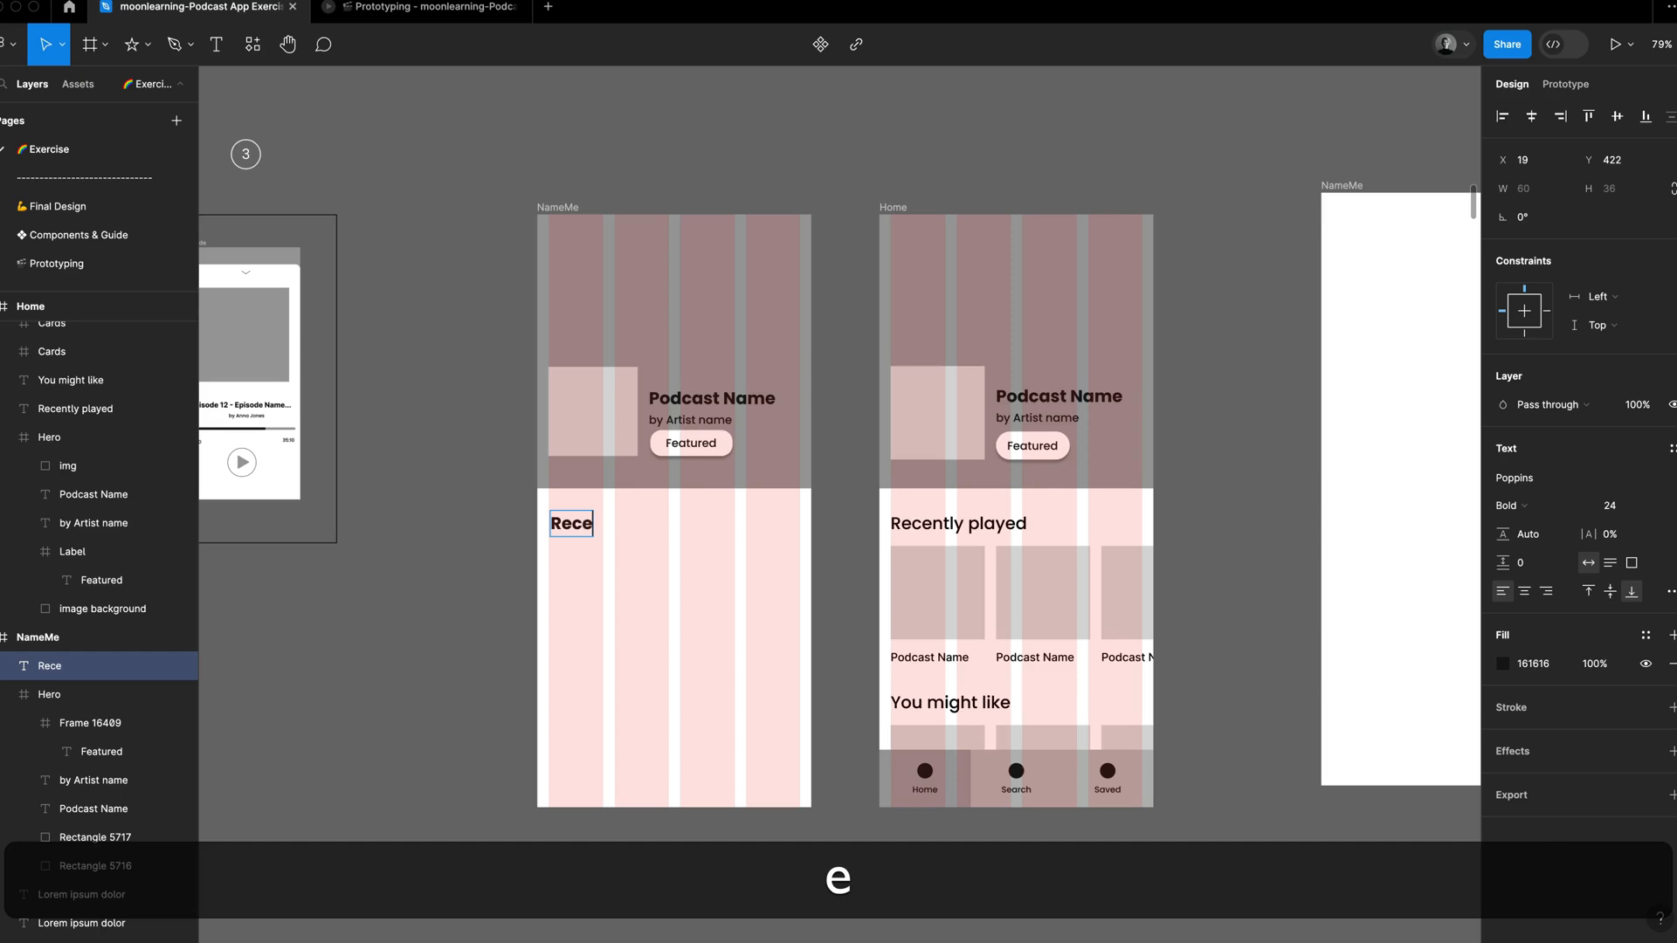
type("ntly played")
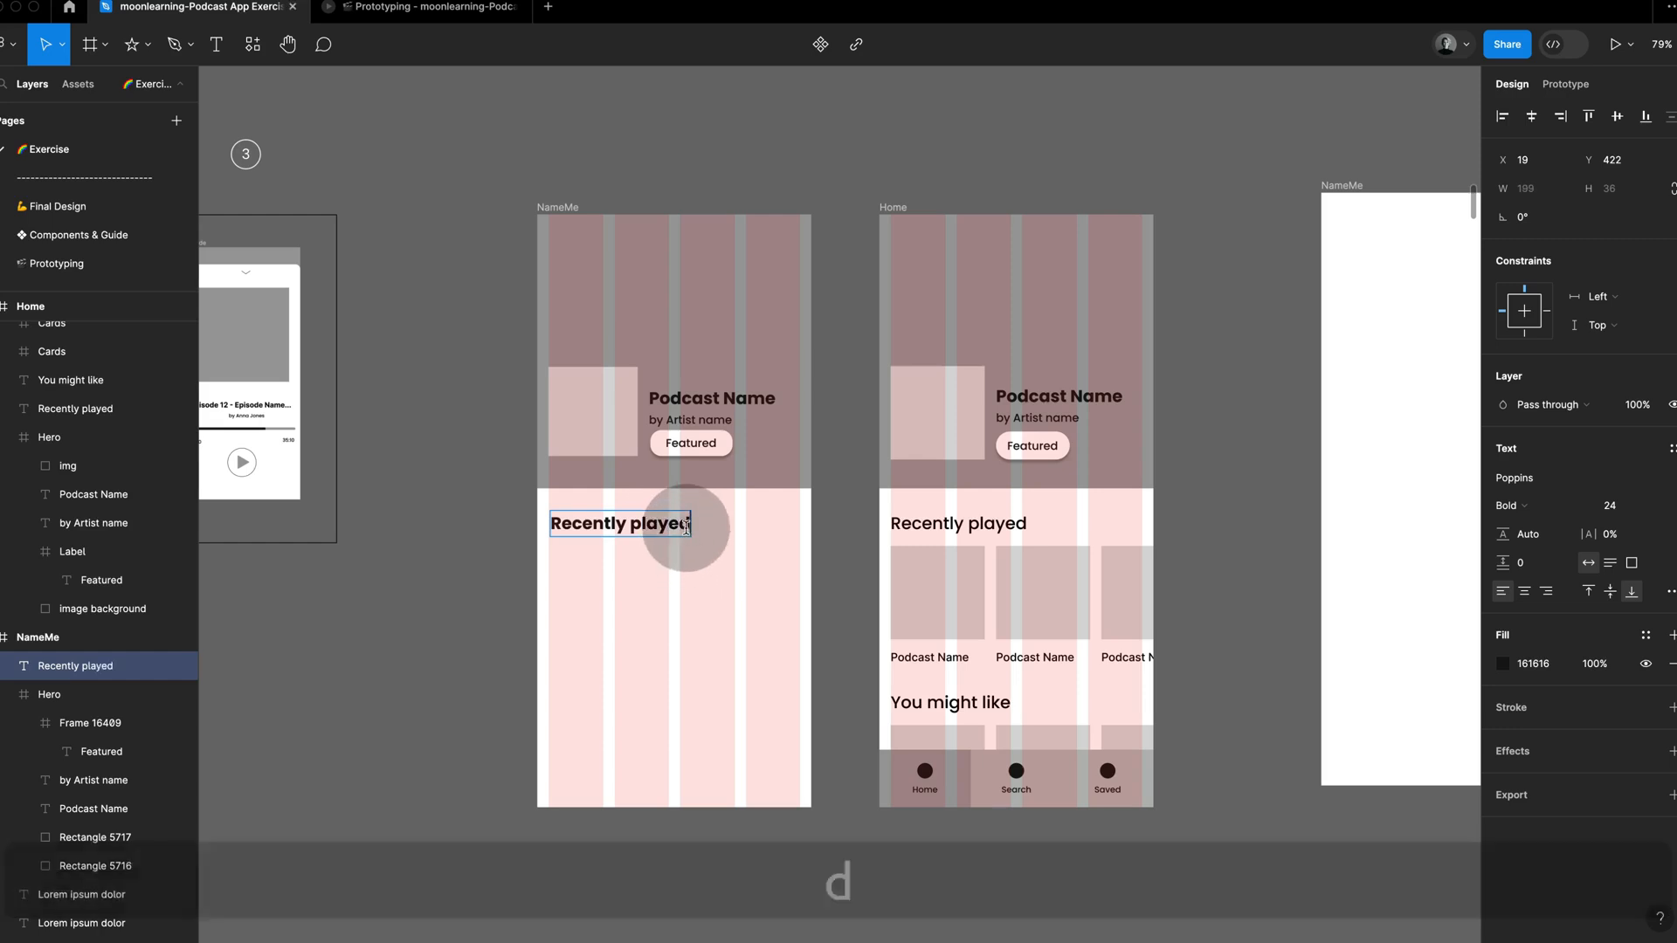
Step: Set the font weight of the NameMe frame's "Recently played" heading to Medium
key("super+a")
left_click(1529, 505)
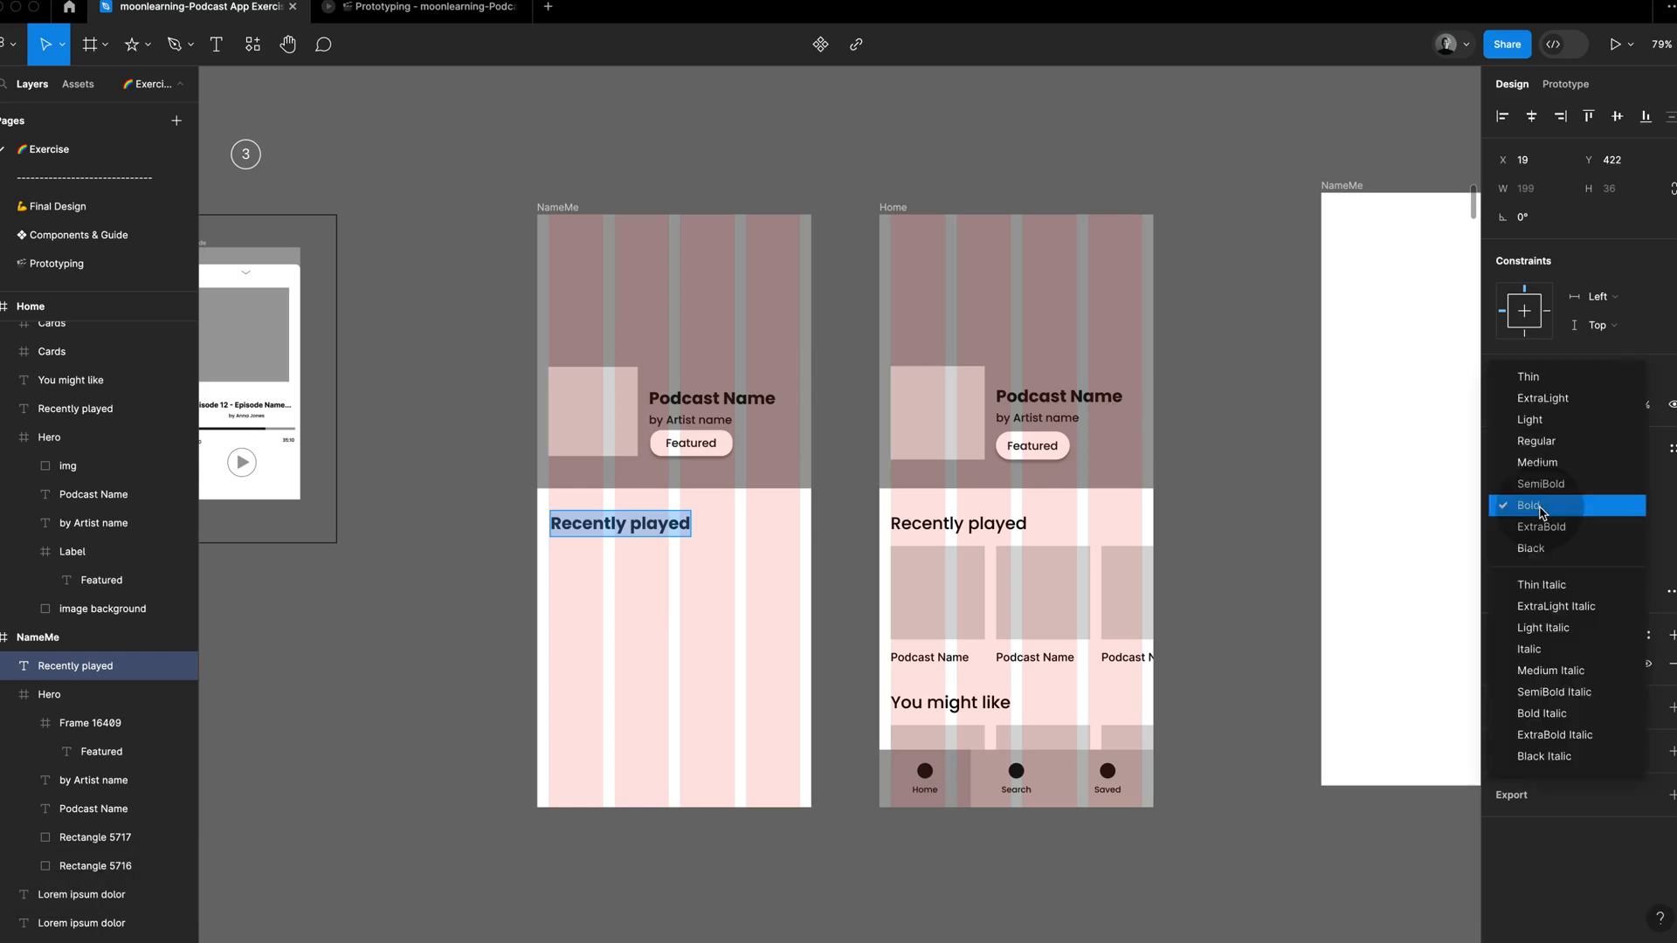
left_click(1551, 469)
key("Escape")
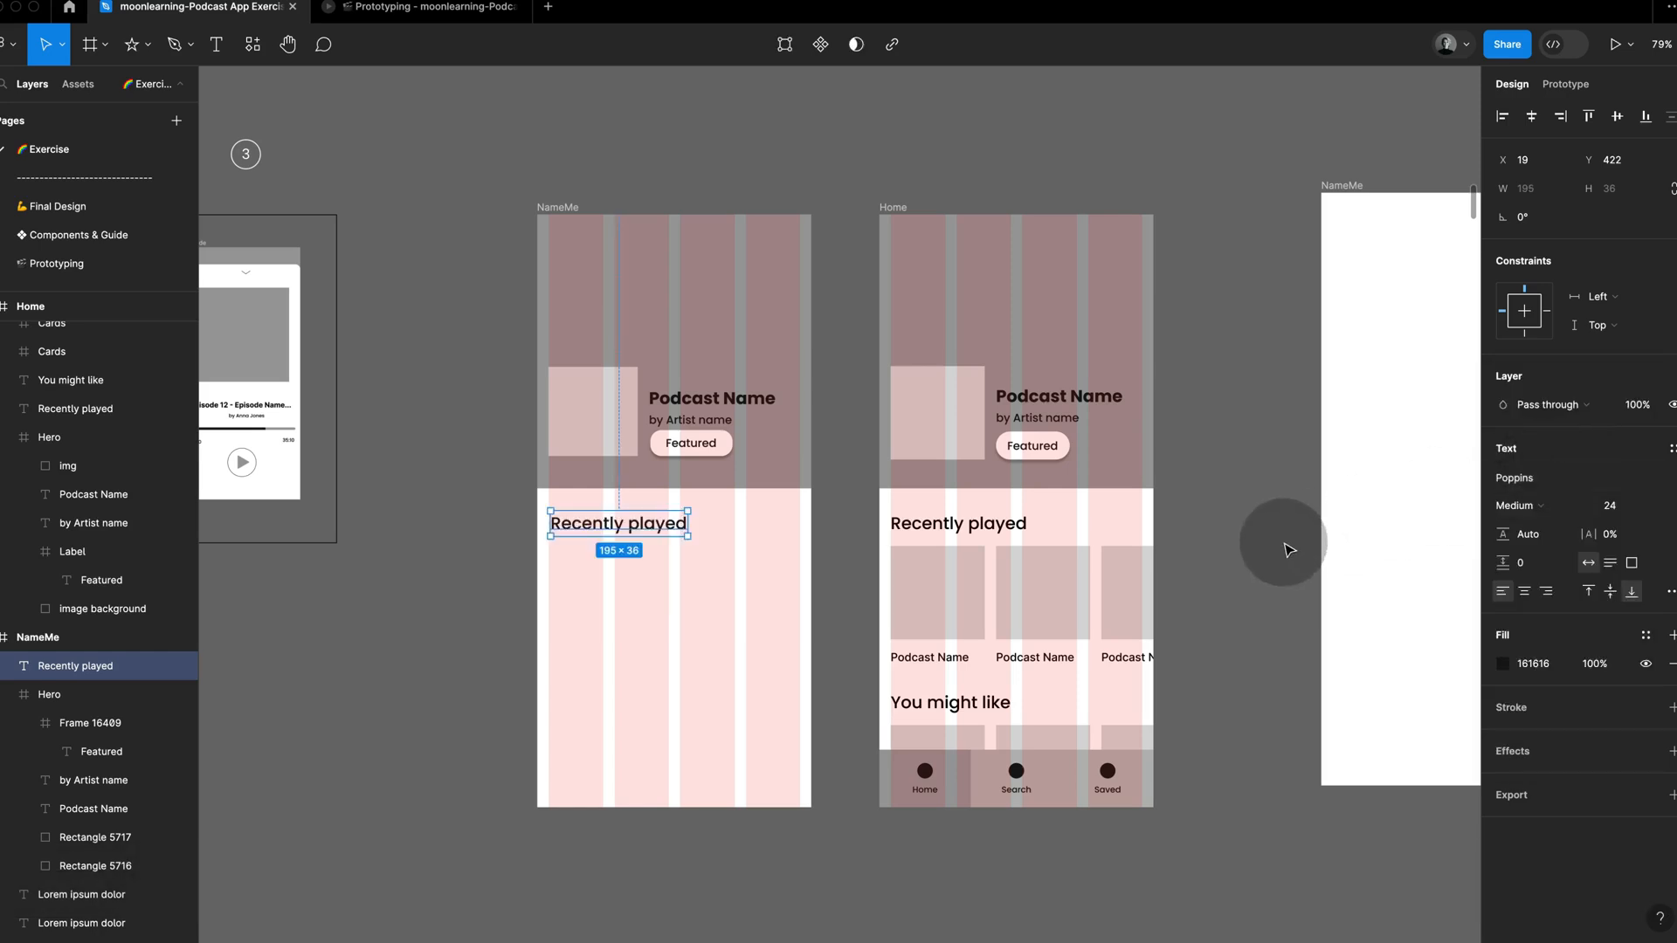
Step: Check the Home copy's first card and duplicate the Hero's image square below the "Recently played" heading at about X 16, Y 471
left_click(959, 631)
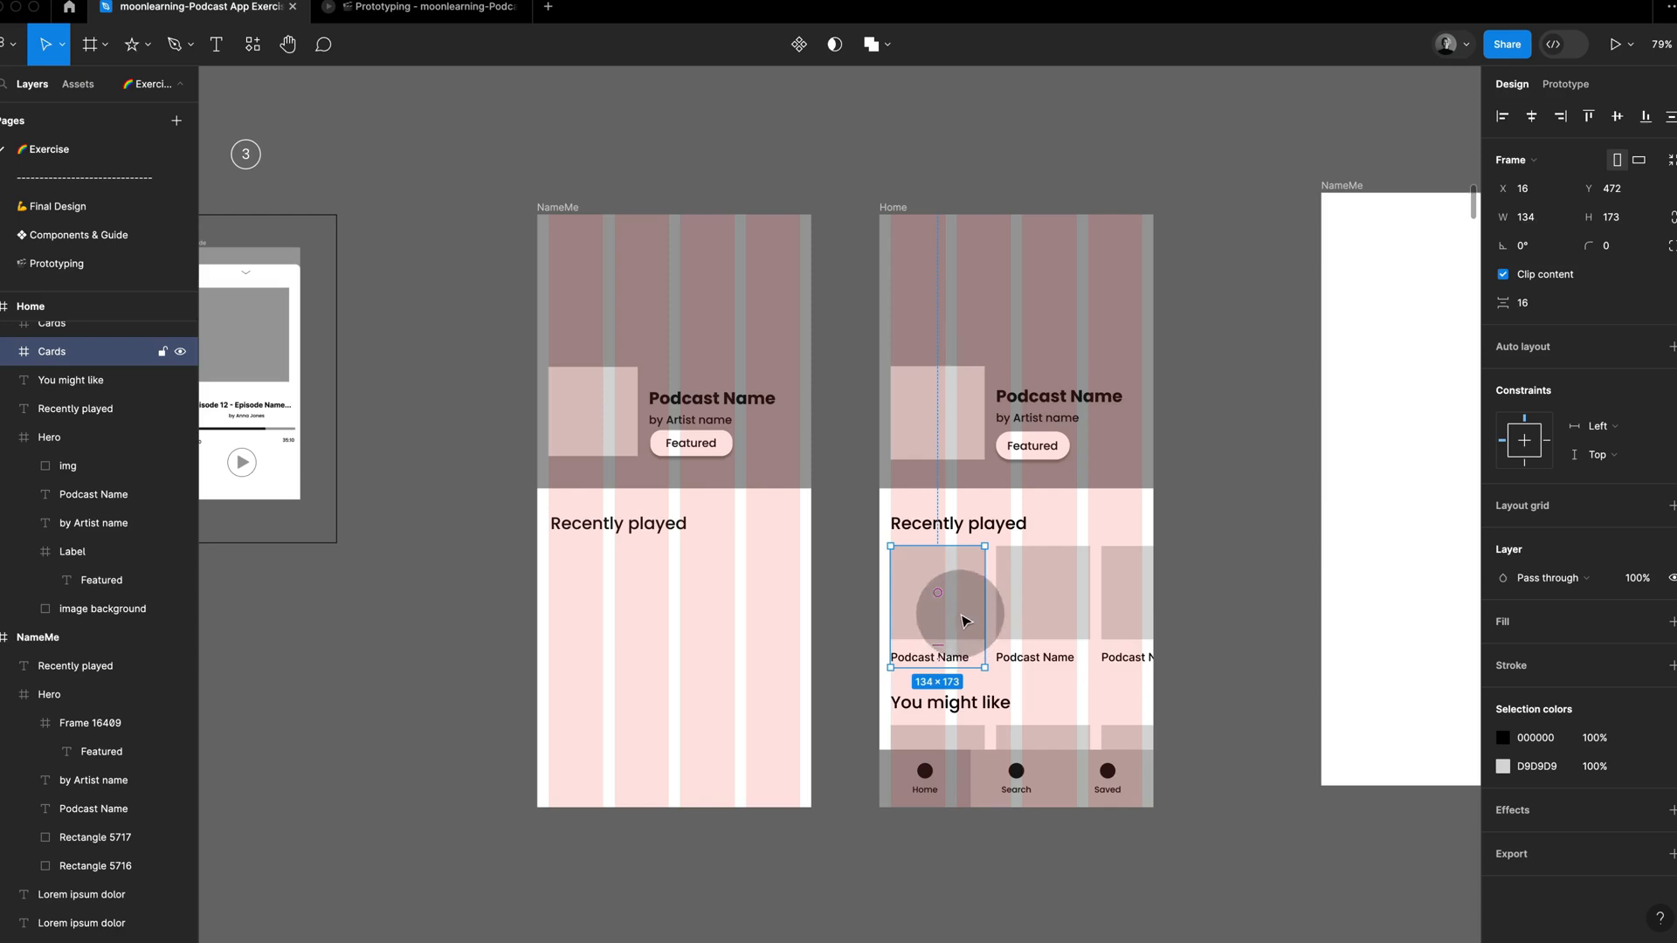
left_click(616, 617)
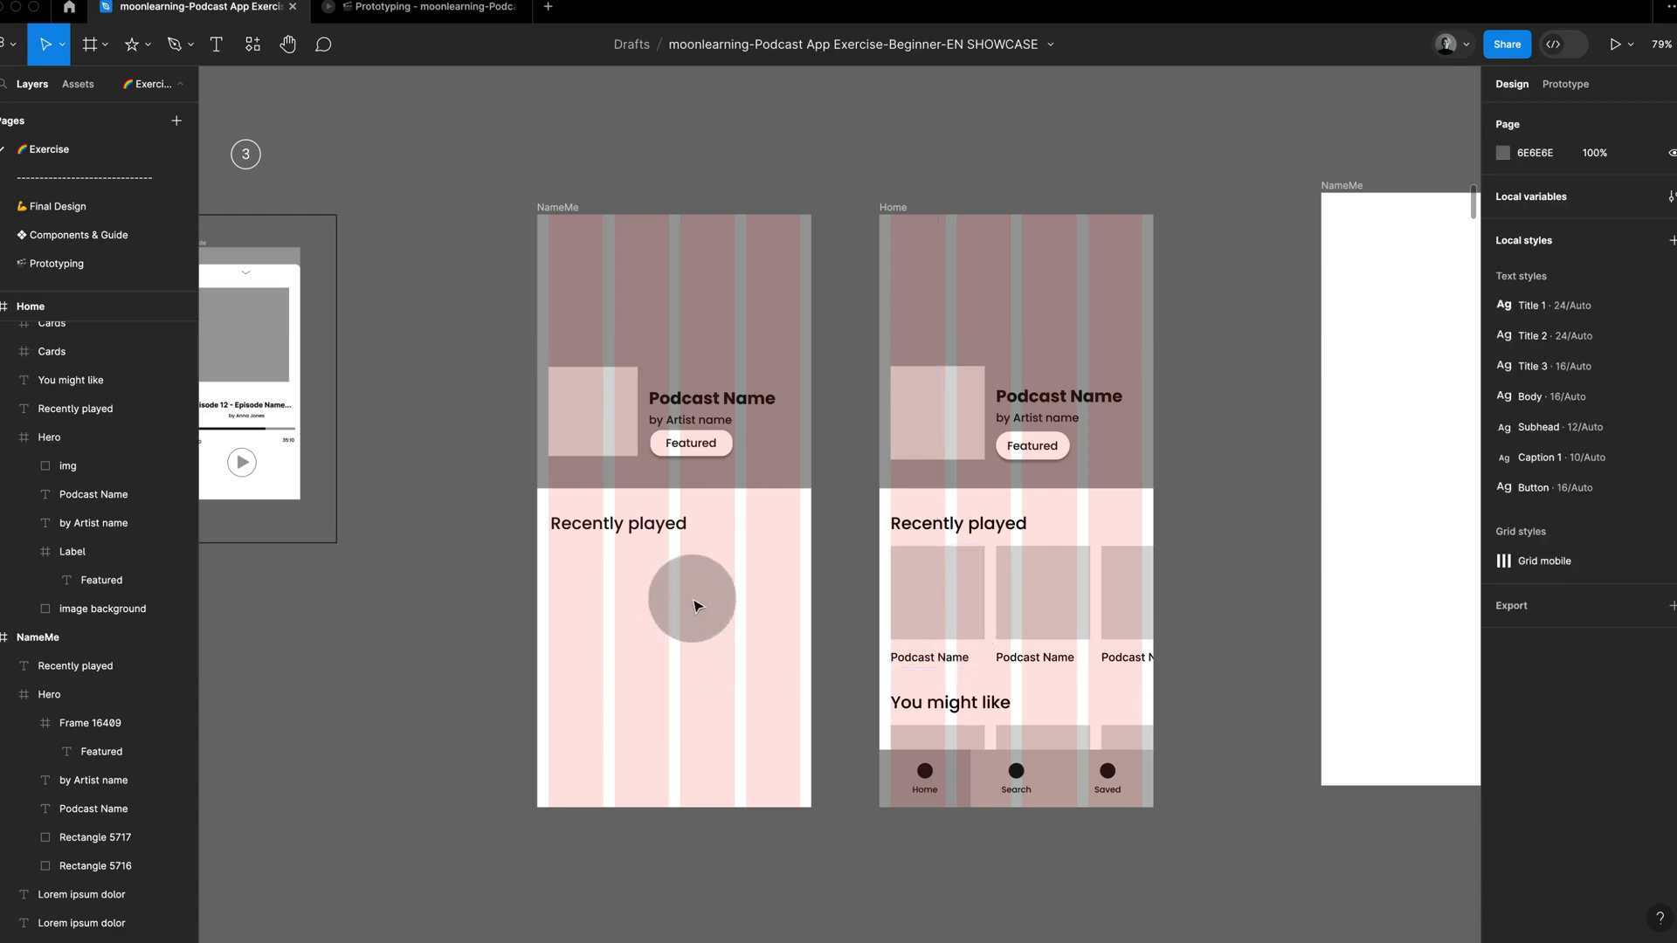
left_click(617, 439, "super")
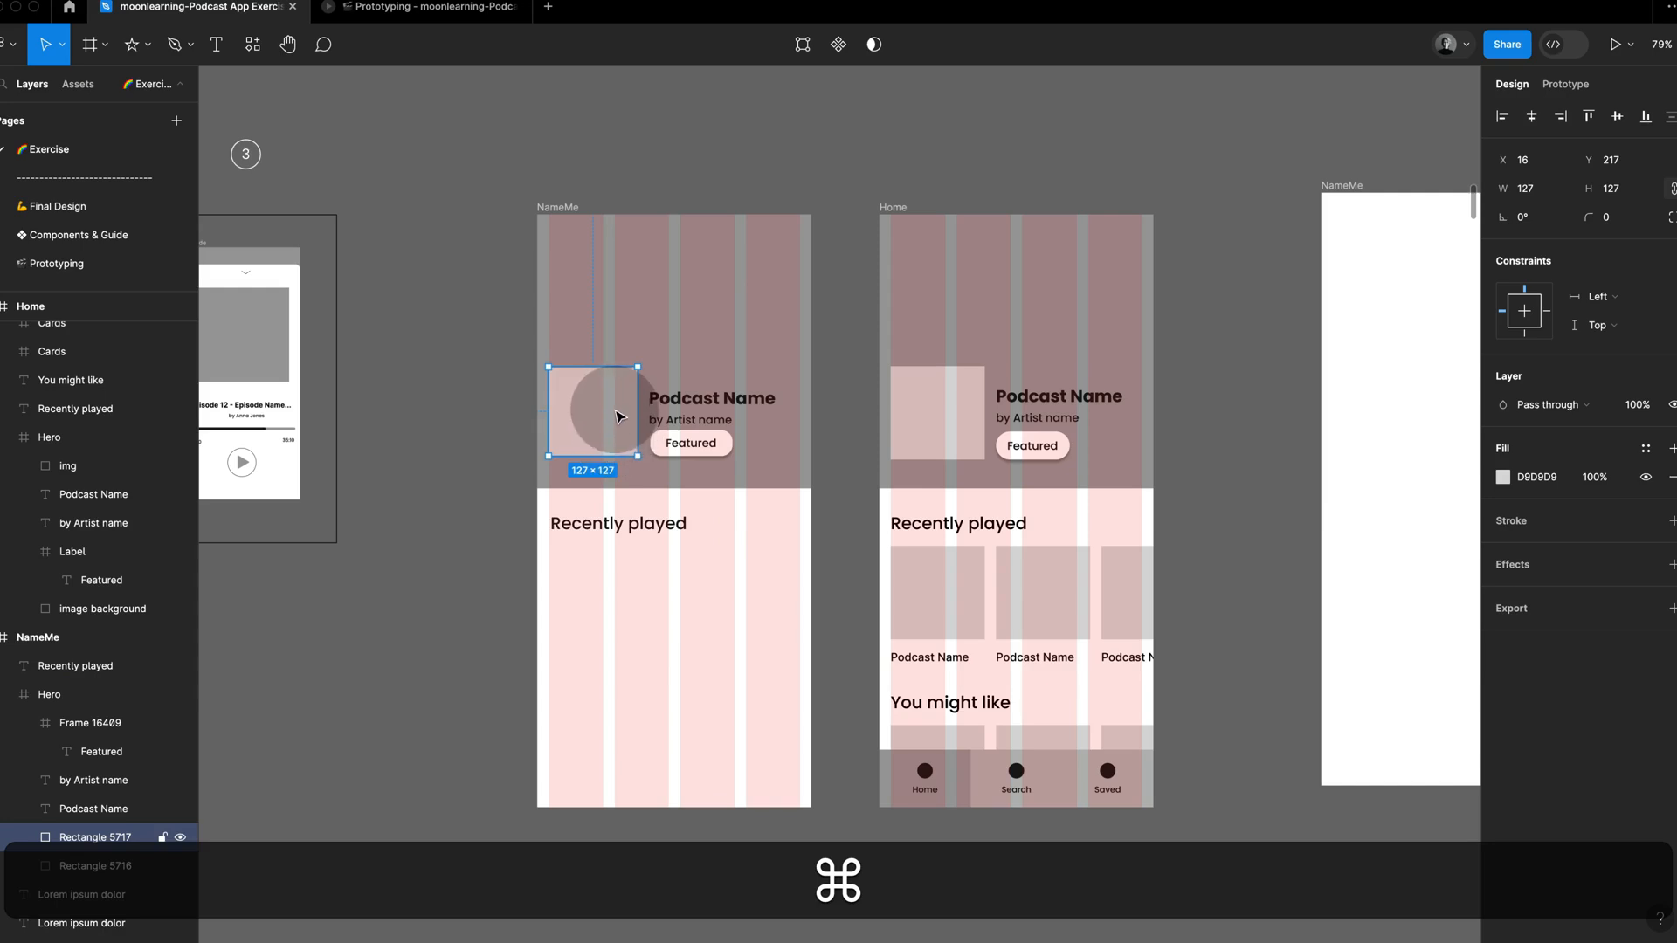
left_click_drag(617, 417, 609, 595)
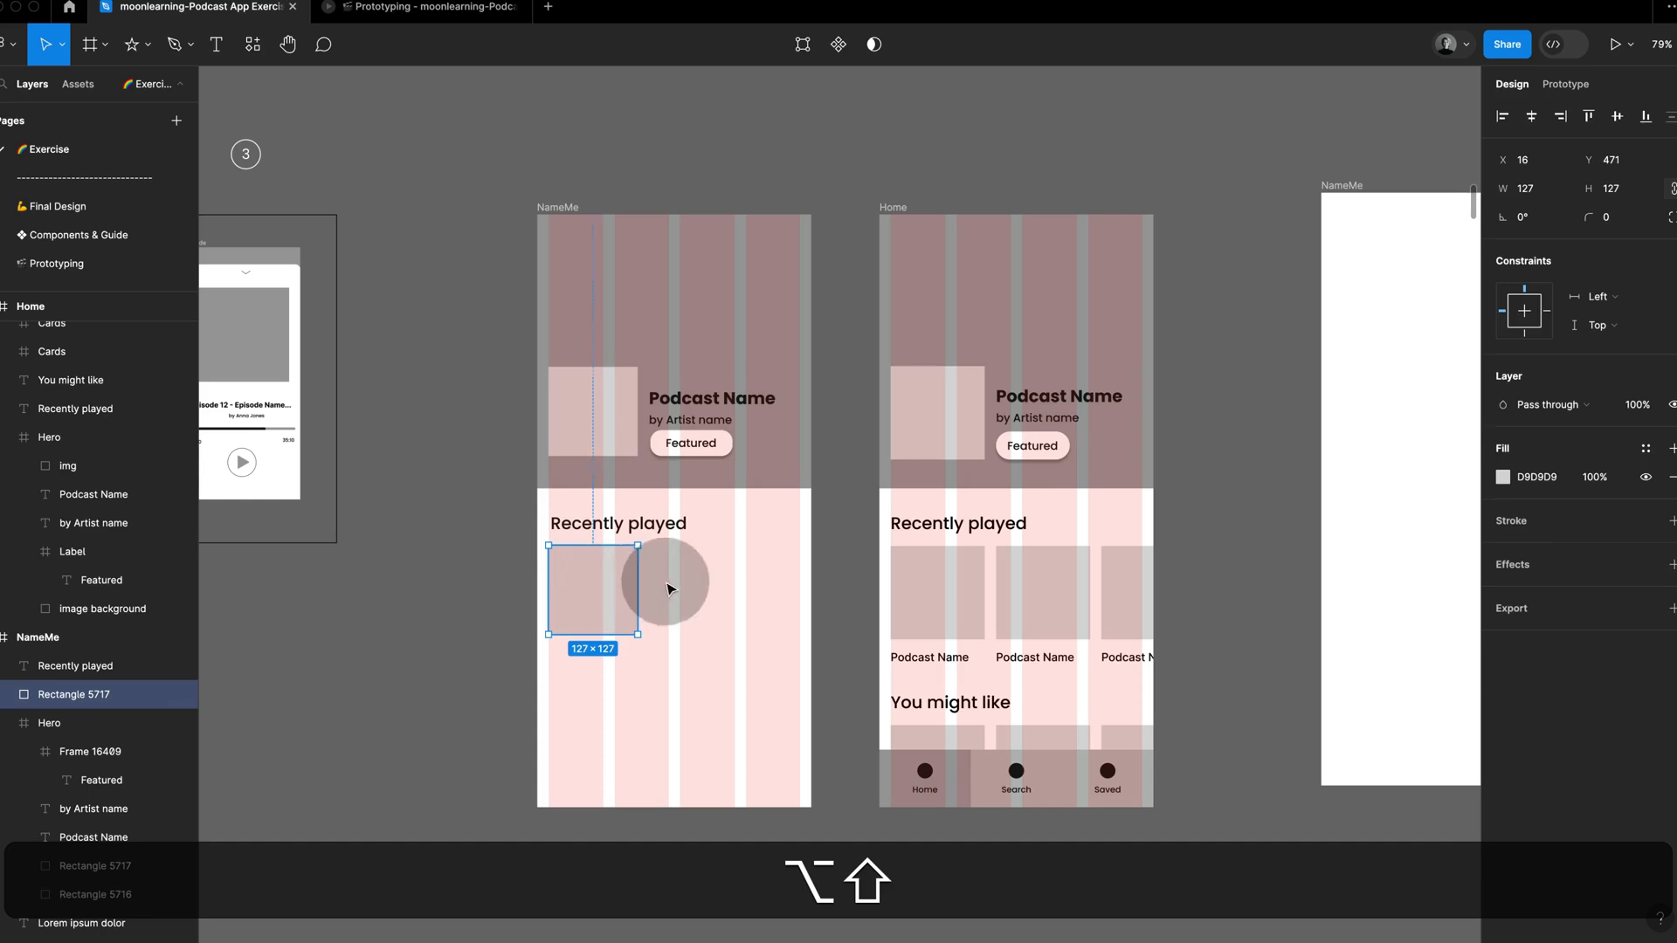
key("Escape")
Step: Duplicate the Hero's "by Artist name" text beneath the new image square and change its wording to "Podcast Name"
left_click(703, 430, "super")
left_click_drag(718, 424, 617, 655)
left_click(926, 657, "super")
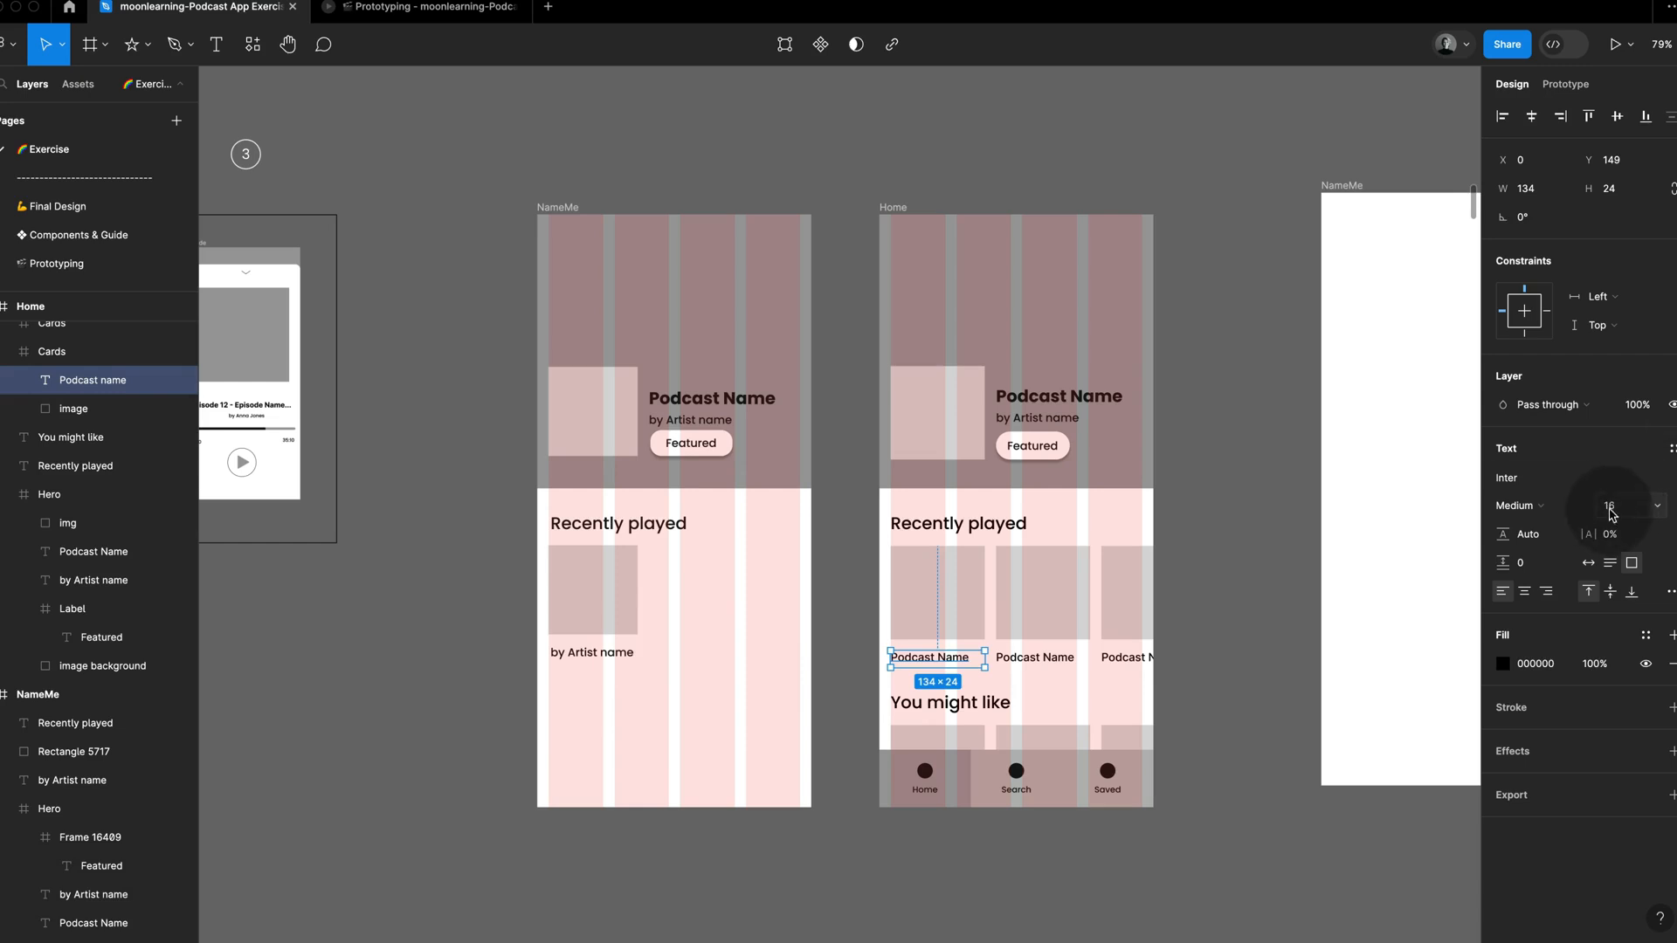
left_click(598, 657, "super")
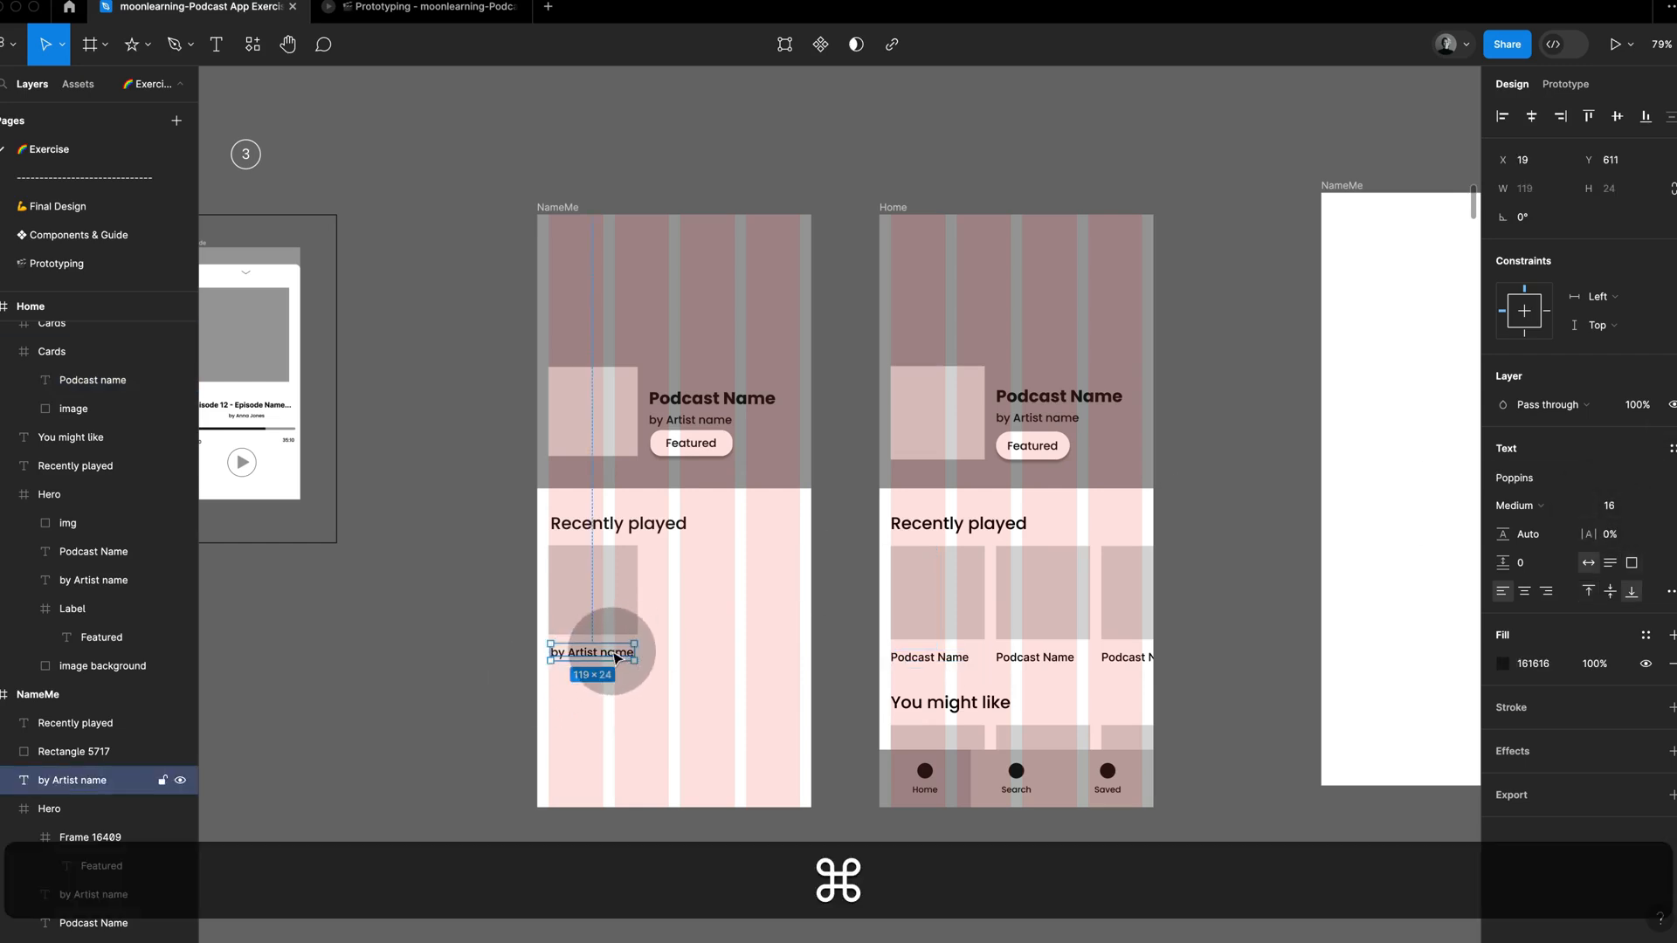
type("Podcast Name")
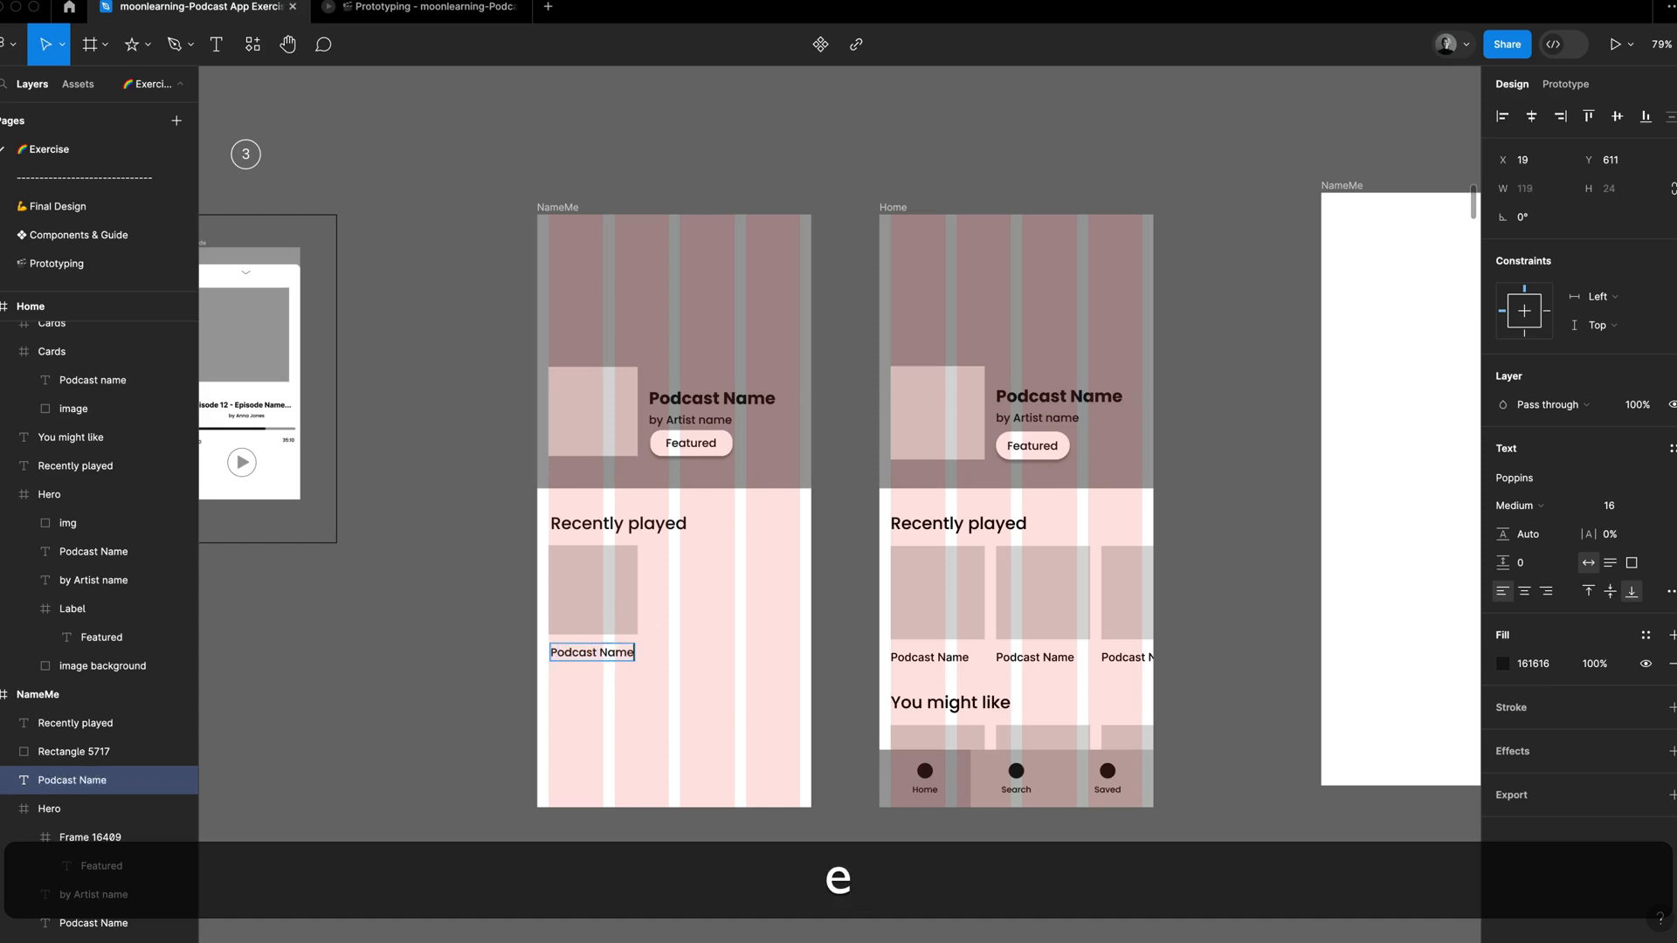
Step: Wrap the new image square and its "Podcast Name" text together in a frame and check its container type
left_click(613, 607, "shift")
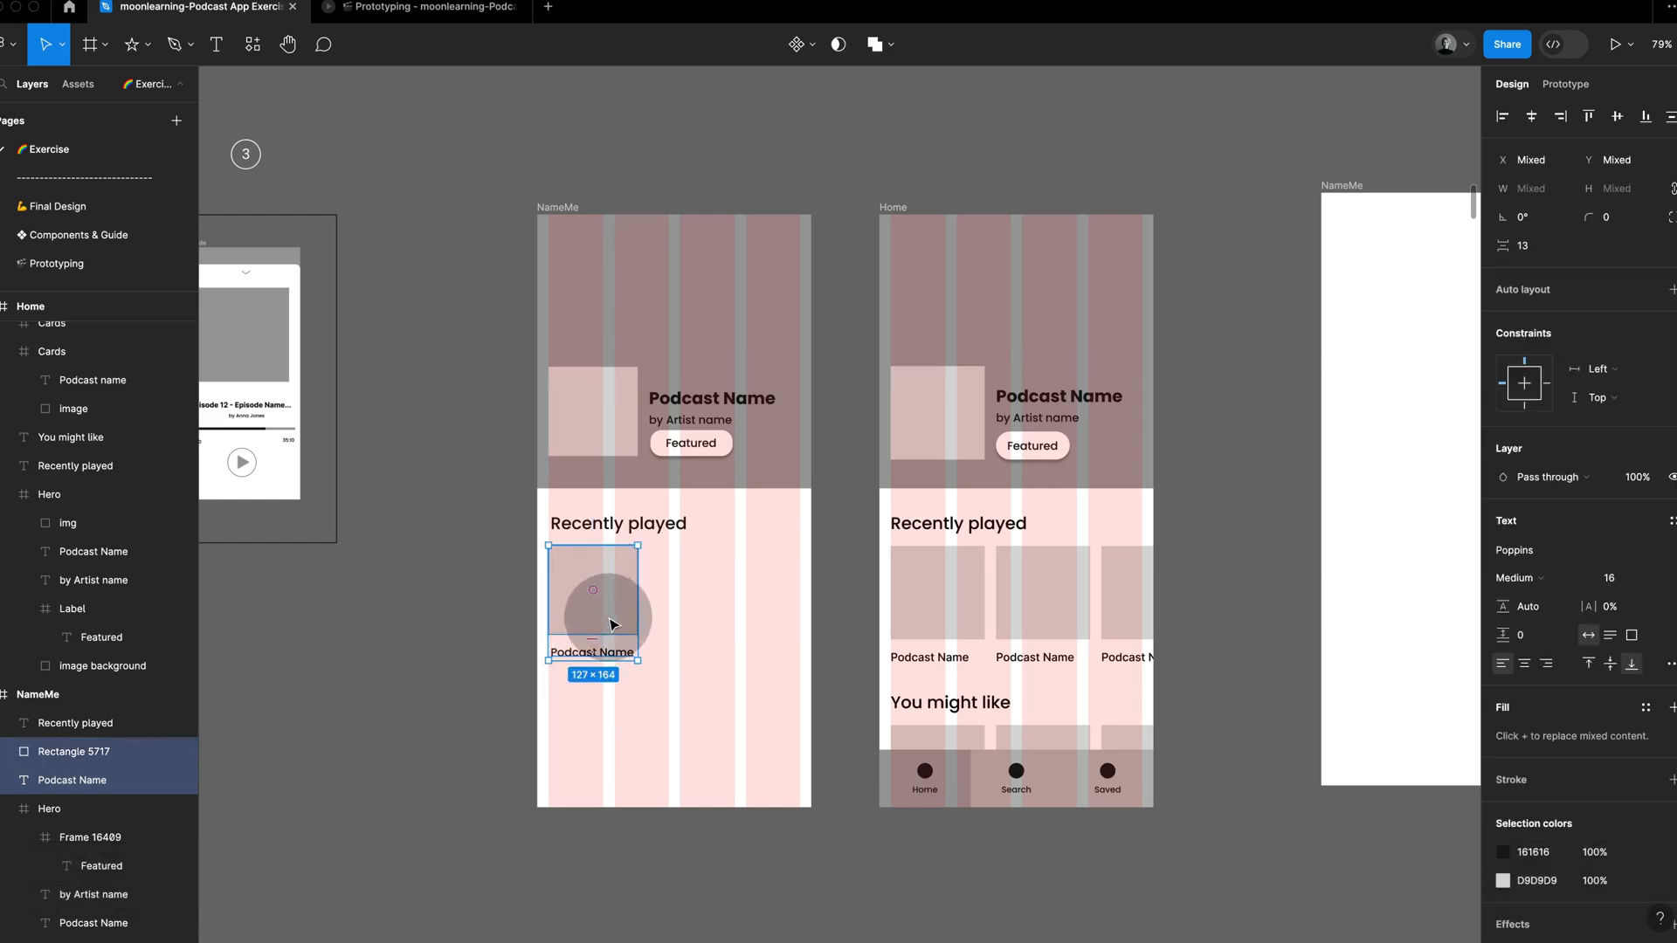
left_click(612, 623, "ctrl")
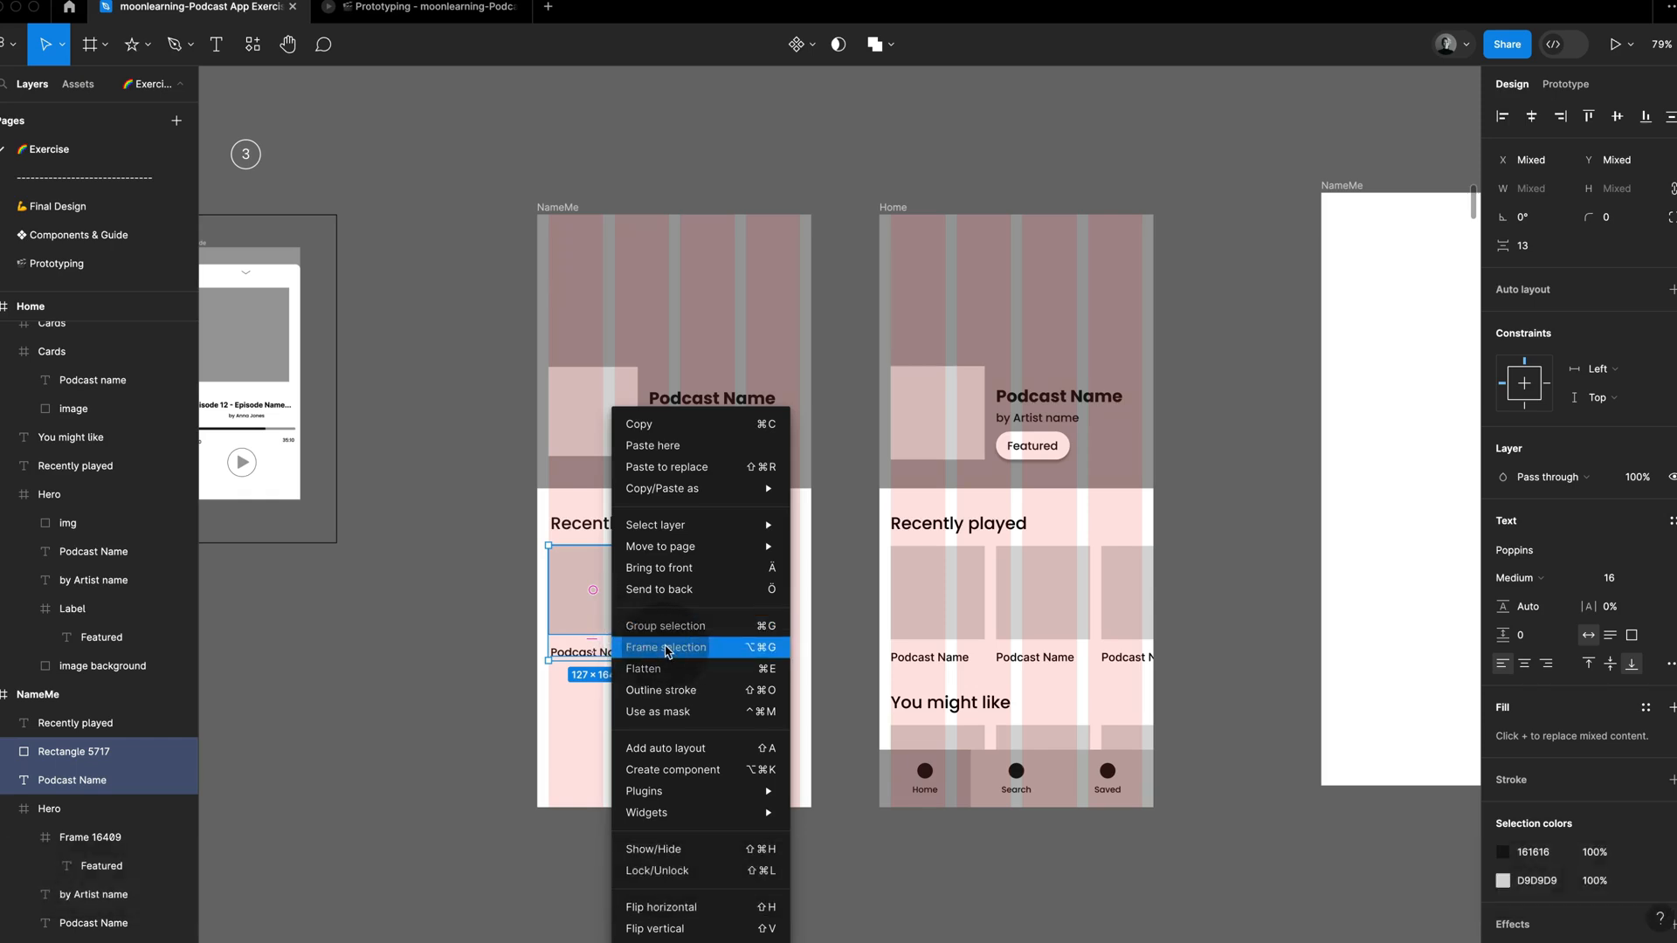
left_click(667, 651)
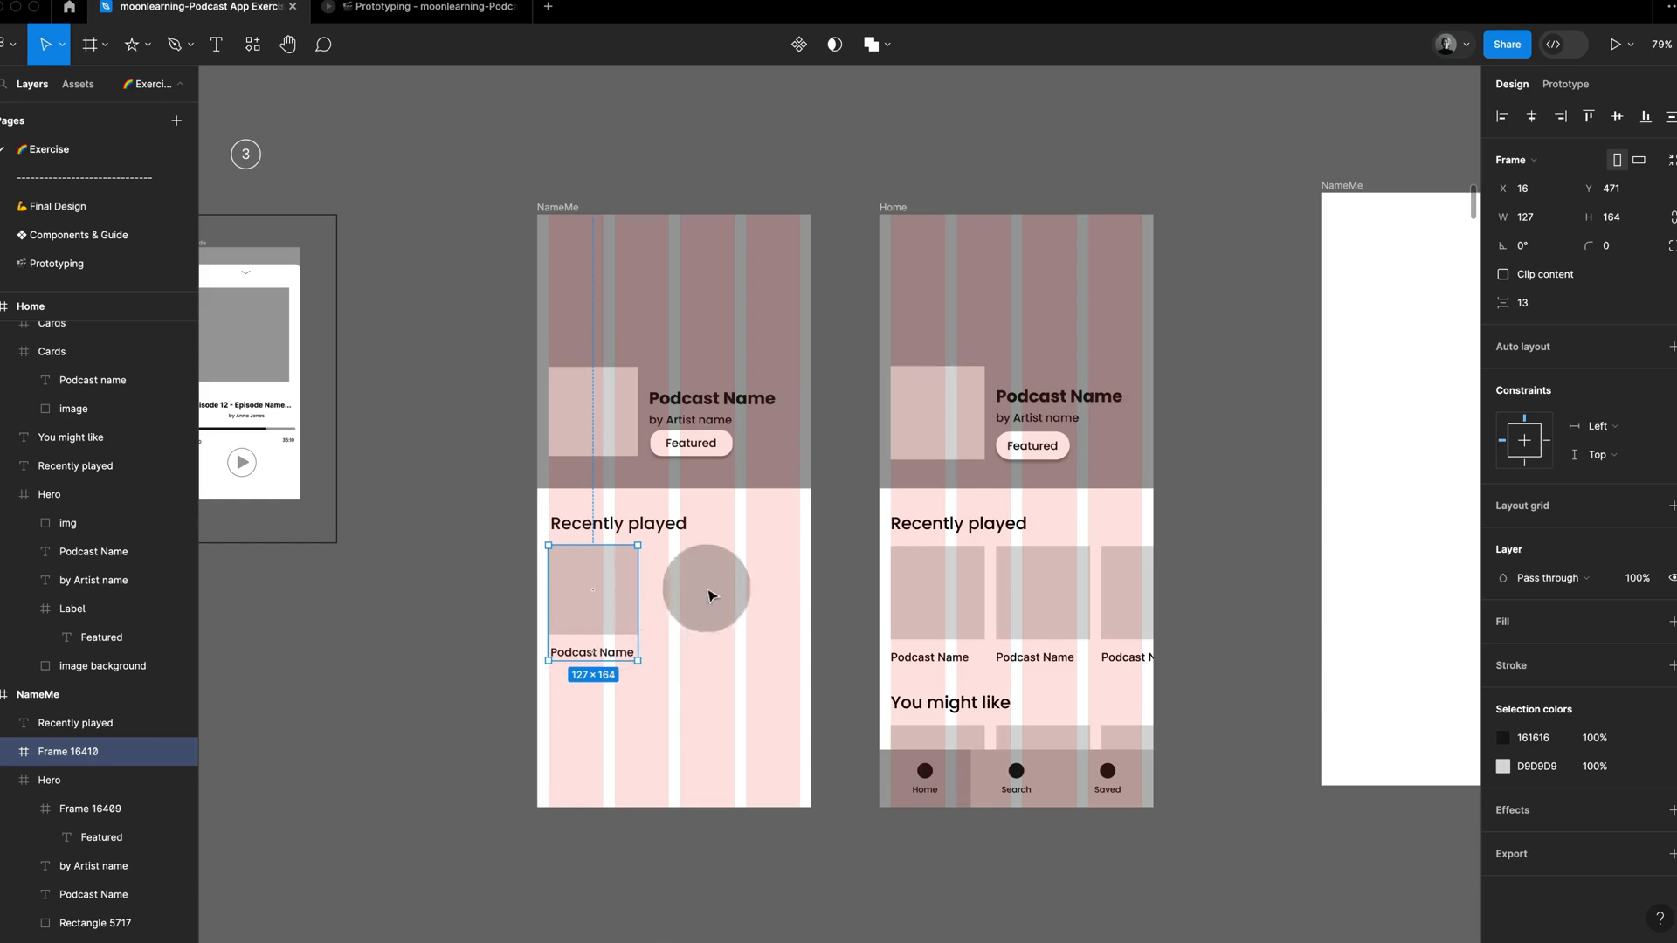
left_click(1543, 166)
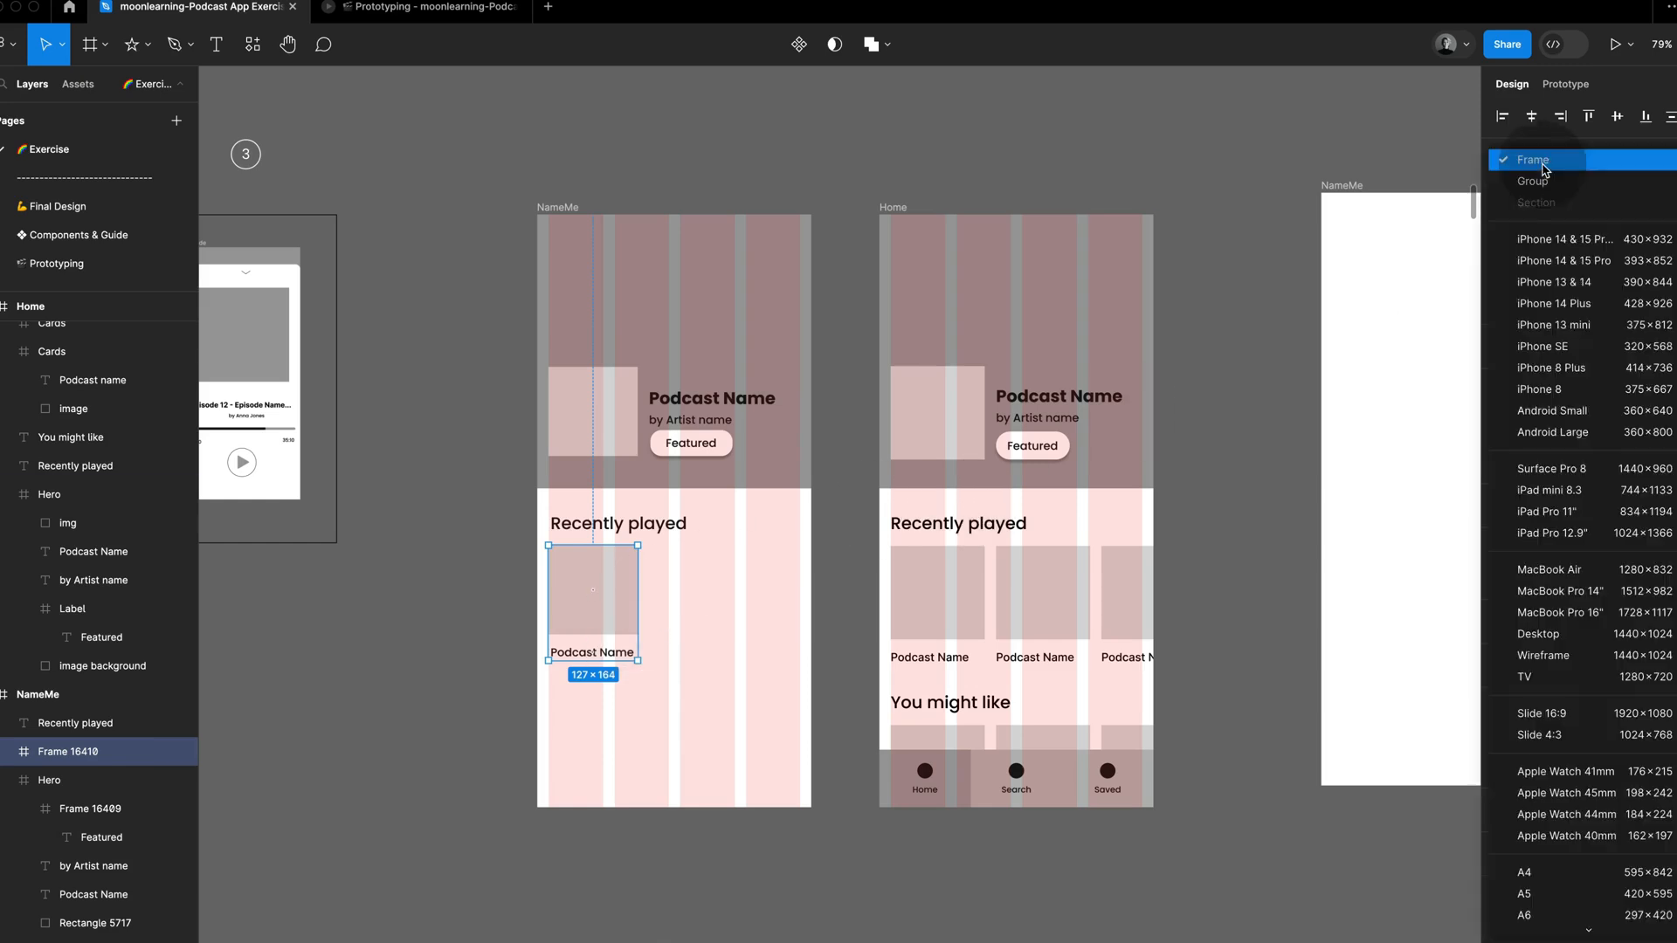
left_click(1319, 157)
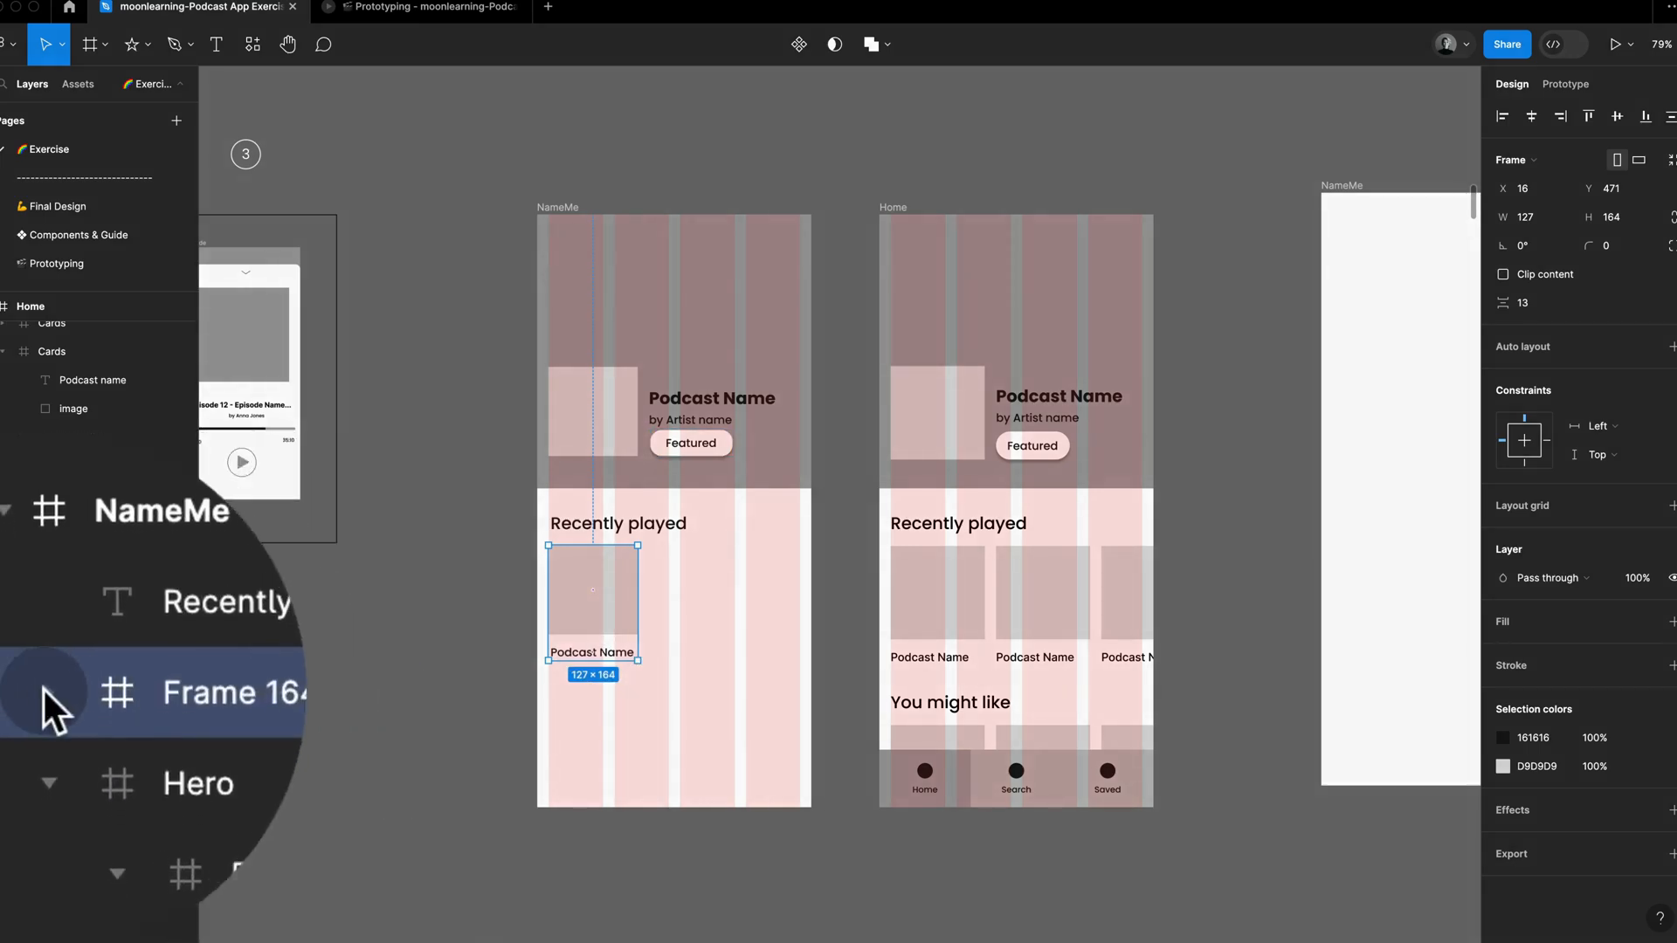
Step: Expand the new card frame's layers and rename its rectangle as image
left_click(9, 753)
left_click(243, 686)
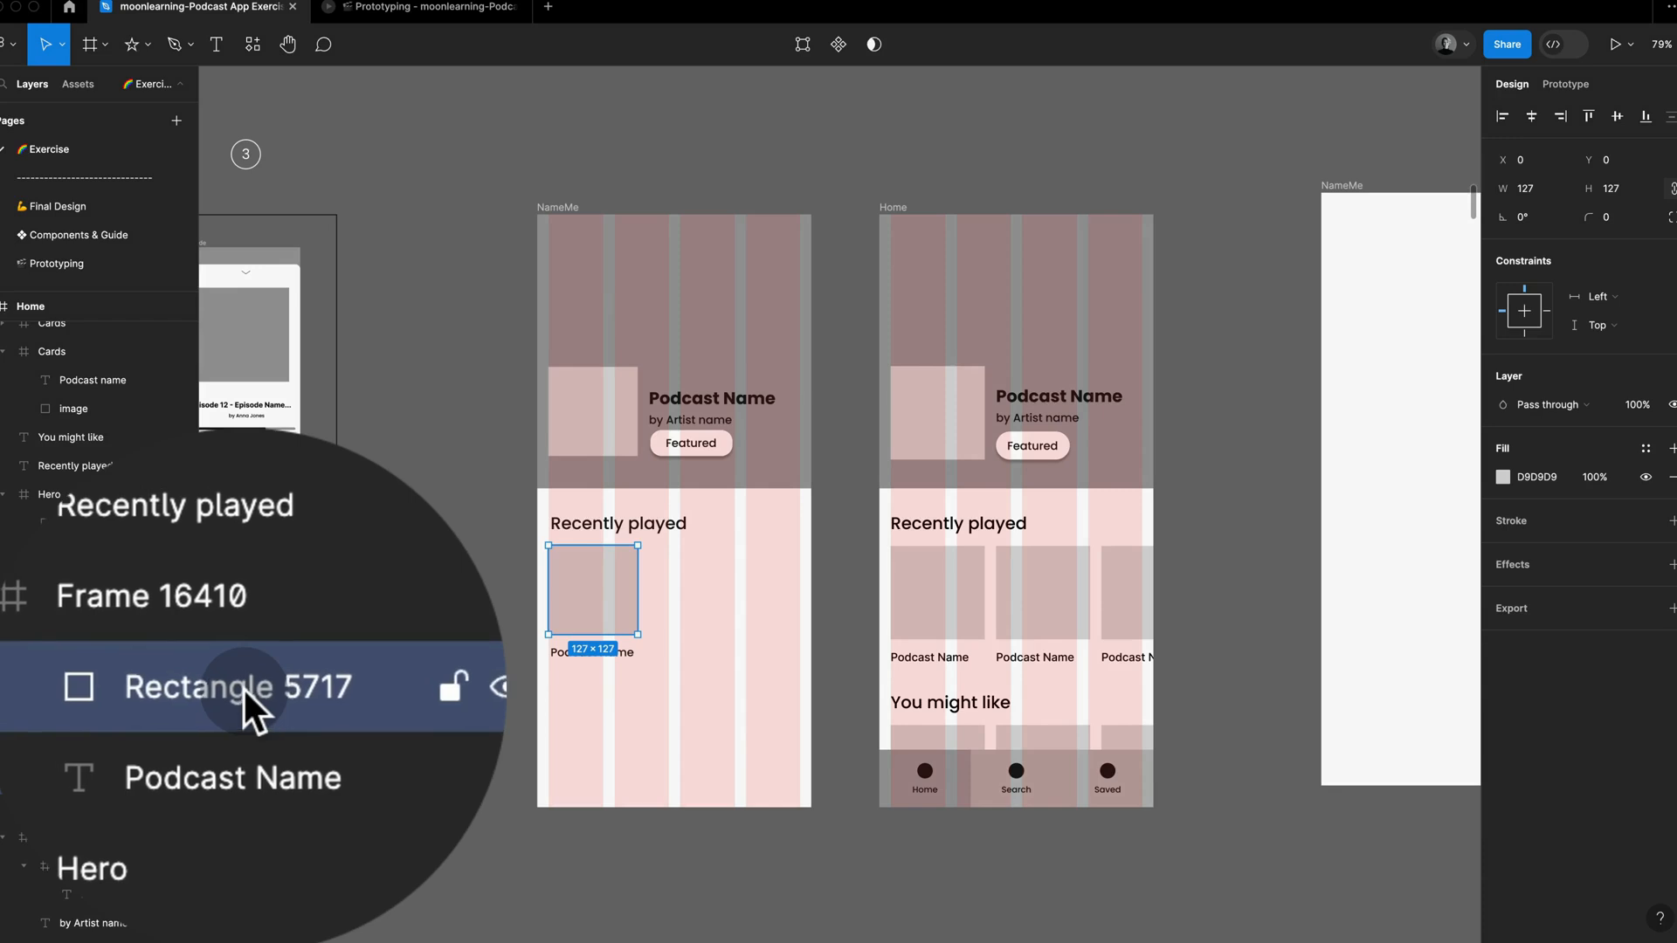
double_click(243, 687)
type("image")
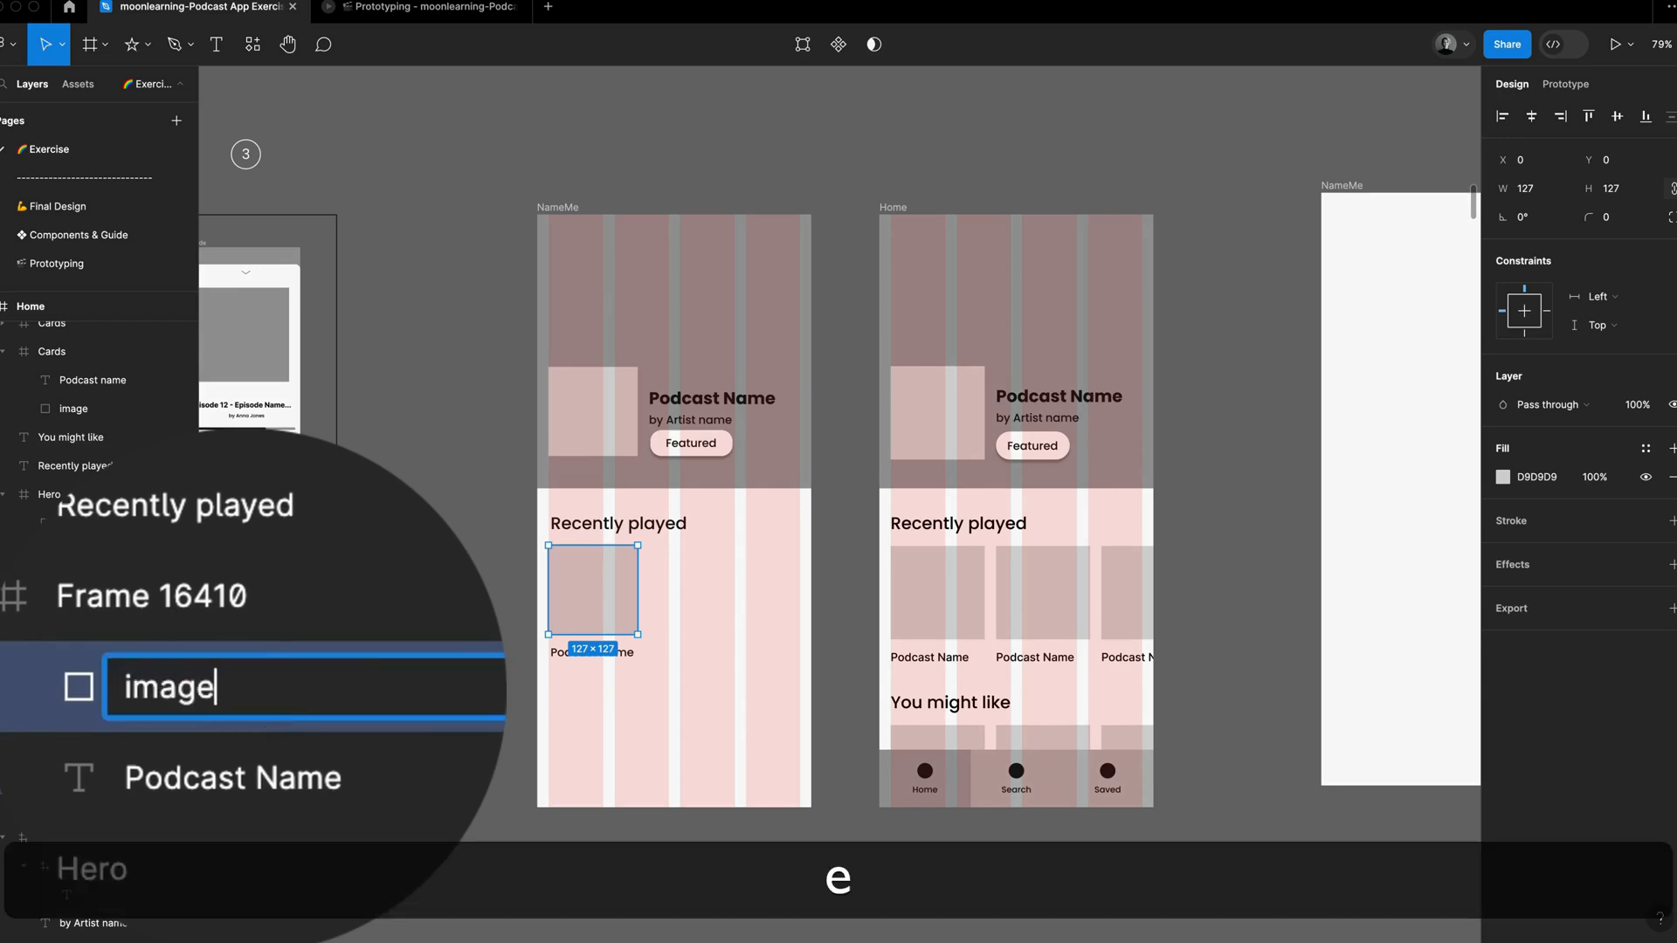
key("Return")
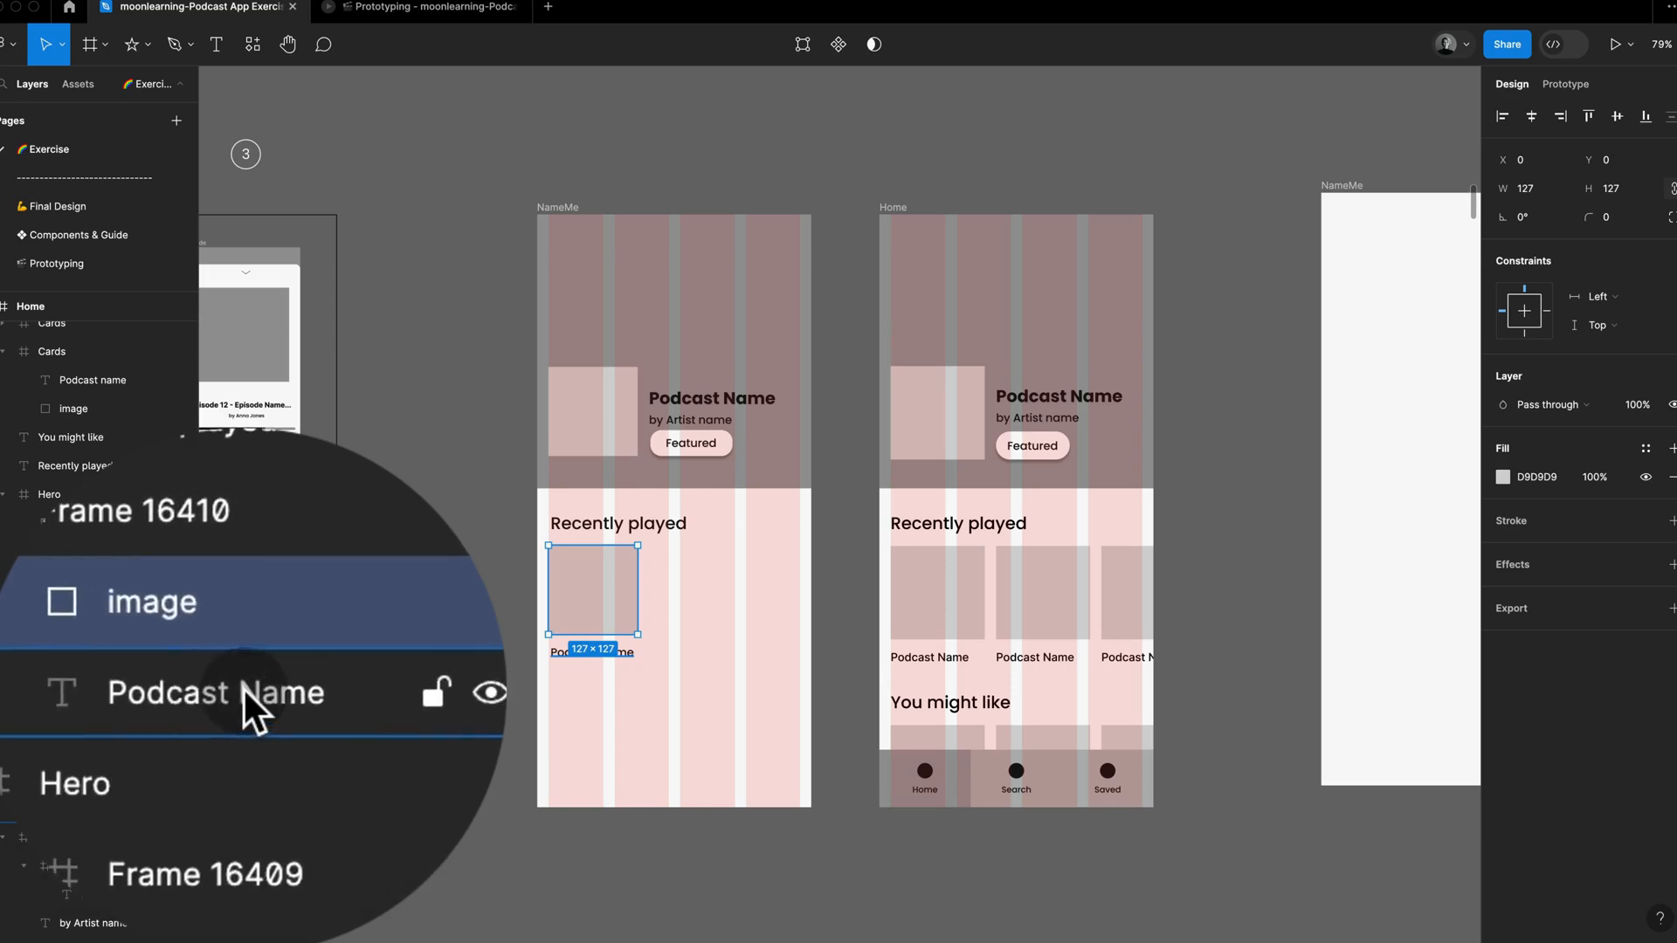
Step: Rename the frame holding the new image and "Podcast Name" text as Card
left_click(242, 687)
double_click(243, 687)
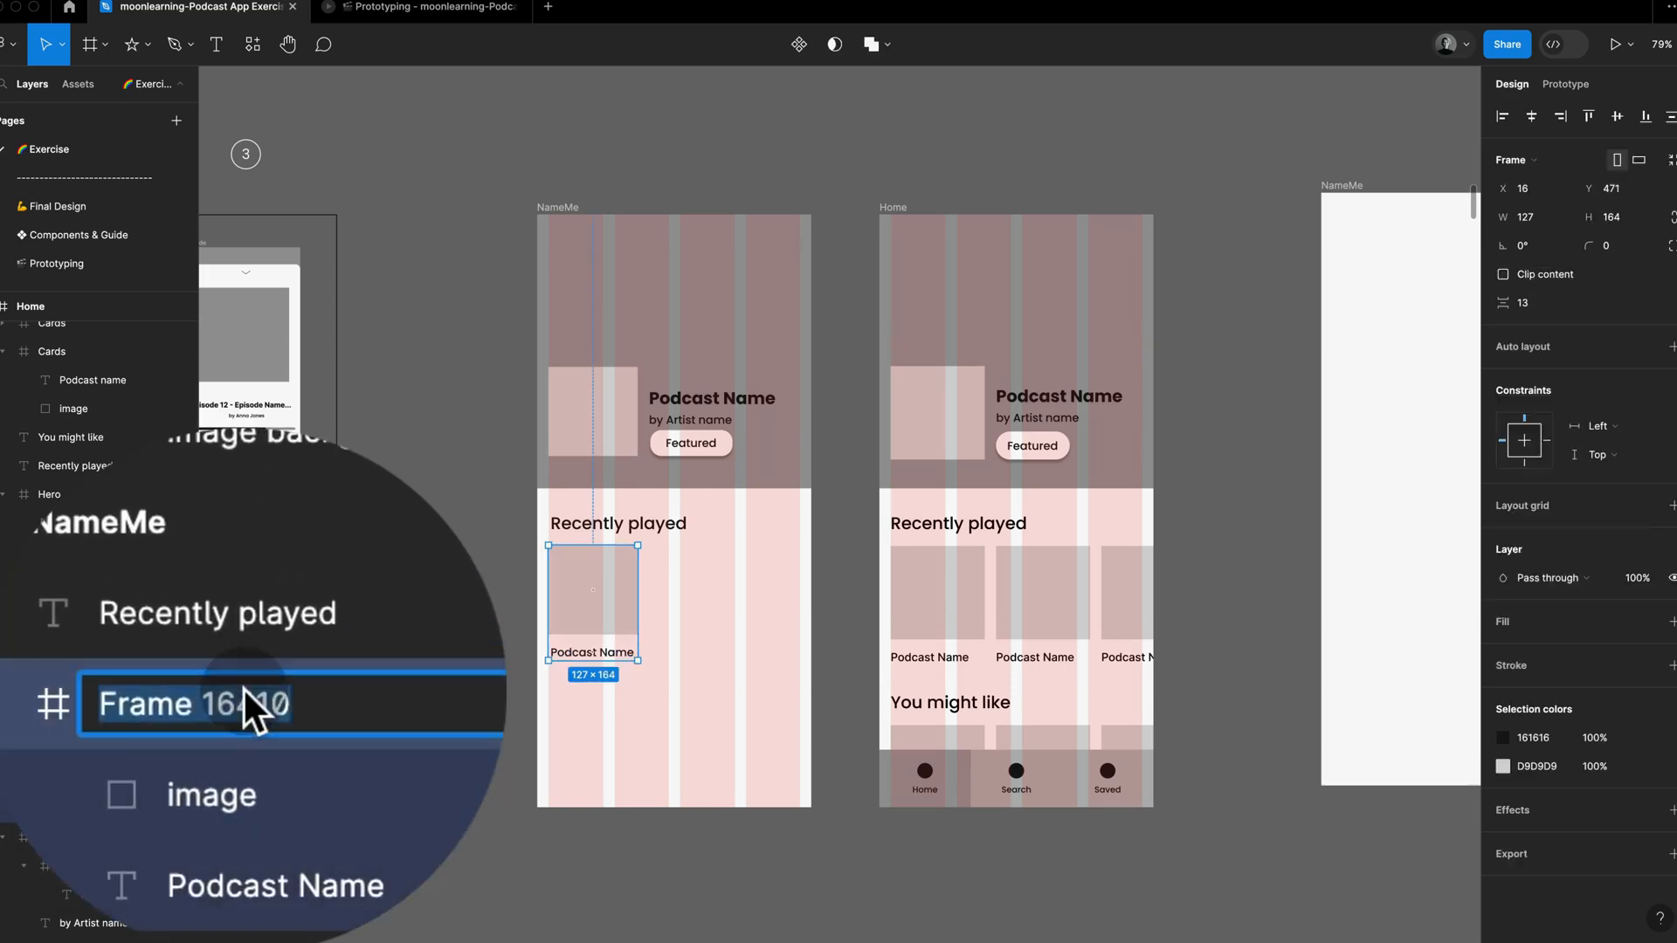
type("Card")
key("Return")
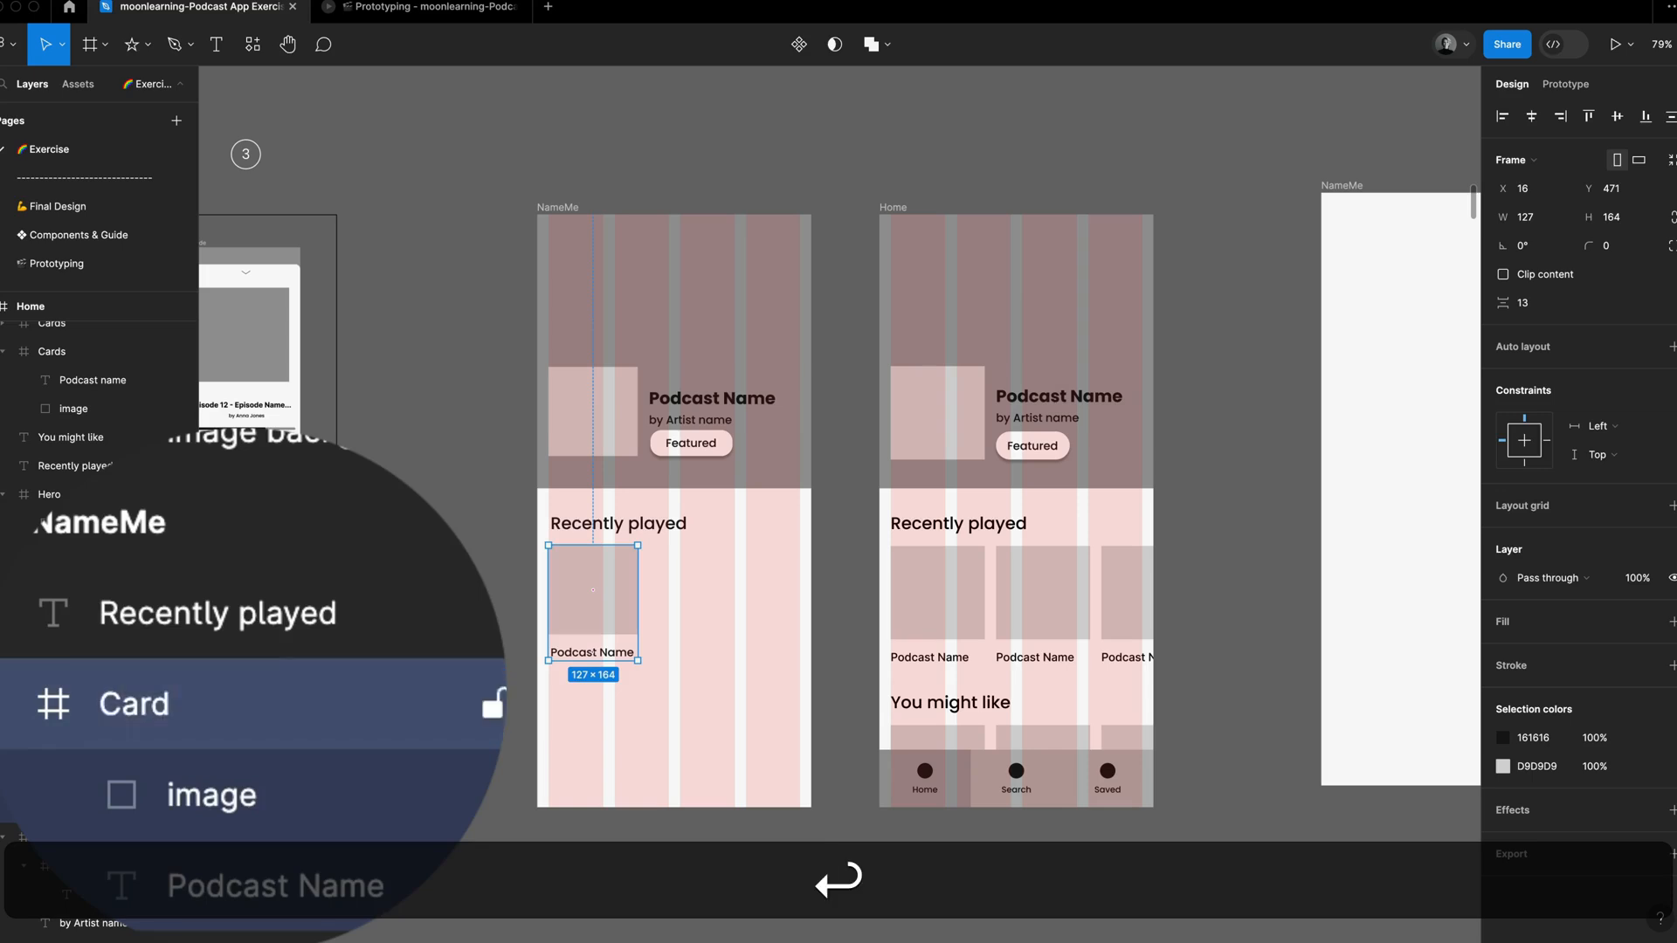
Step: Duplicate the Card twice in a horizontal row under "Recently played", spaced 16 apart, with the third at X 302, Y 471
left_click(517, 651)
left_click(603, 618)
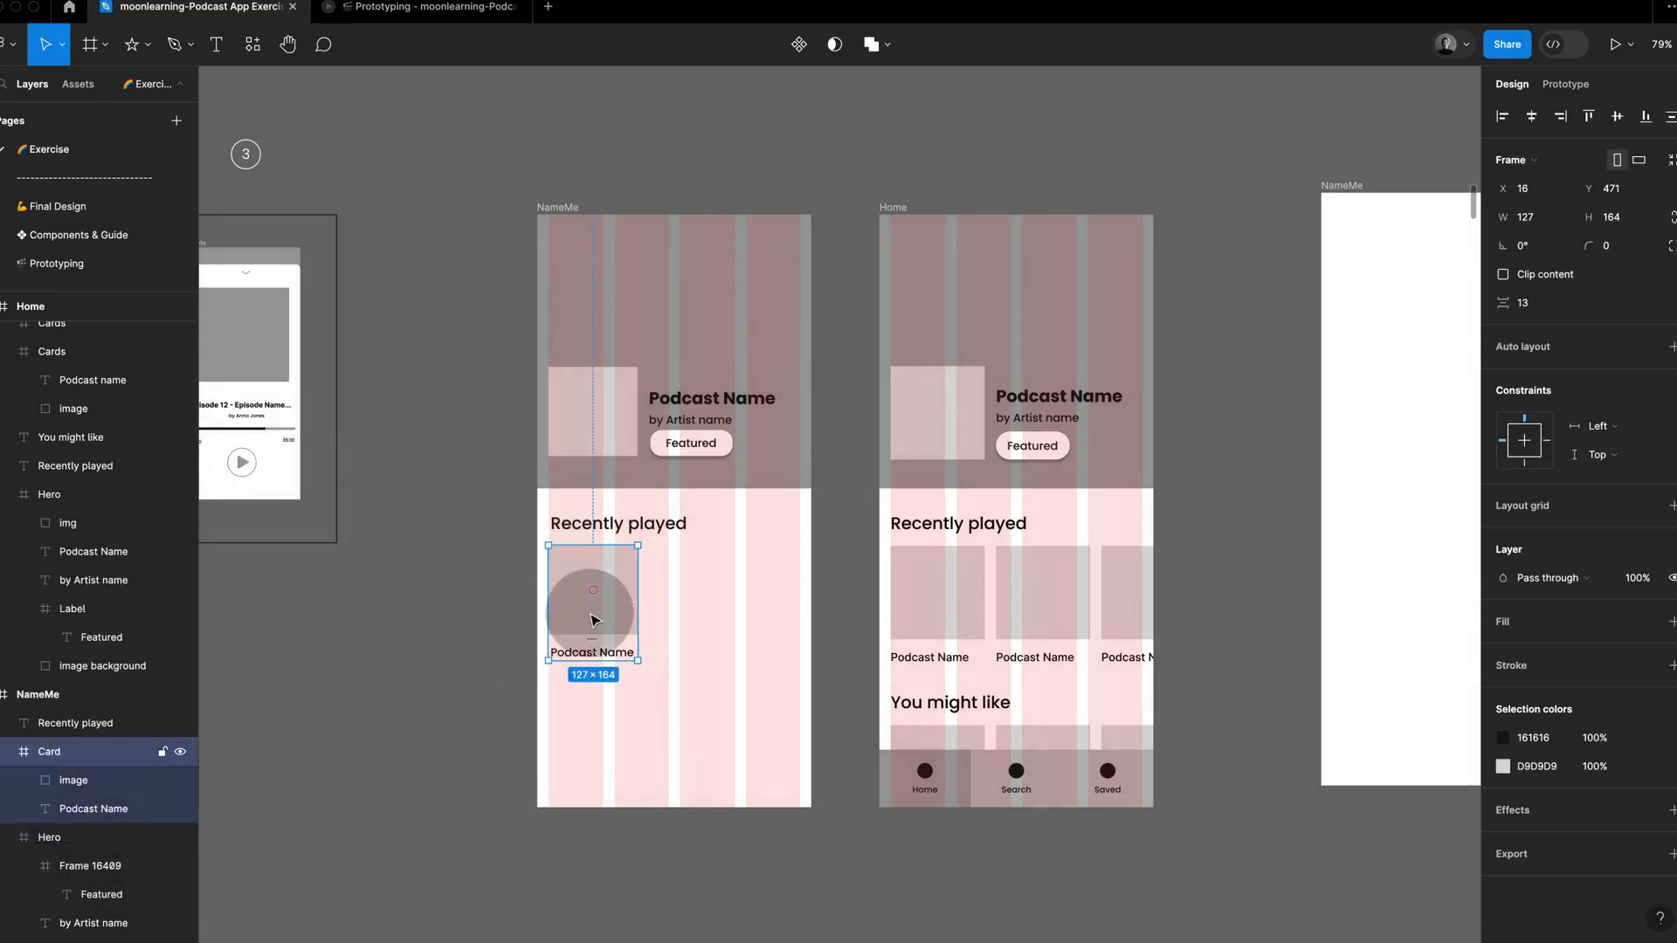
left_click_drag(592, 620, 771, 609)
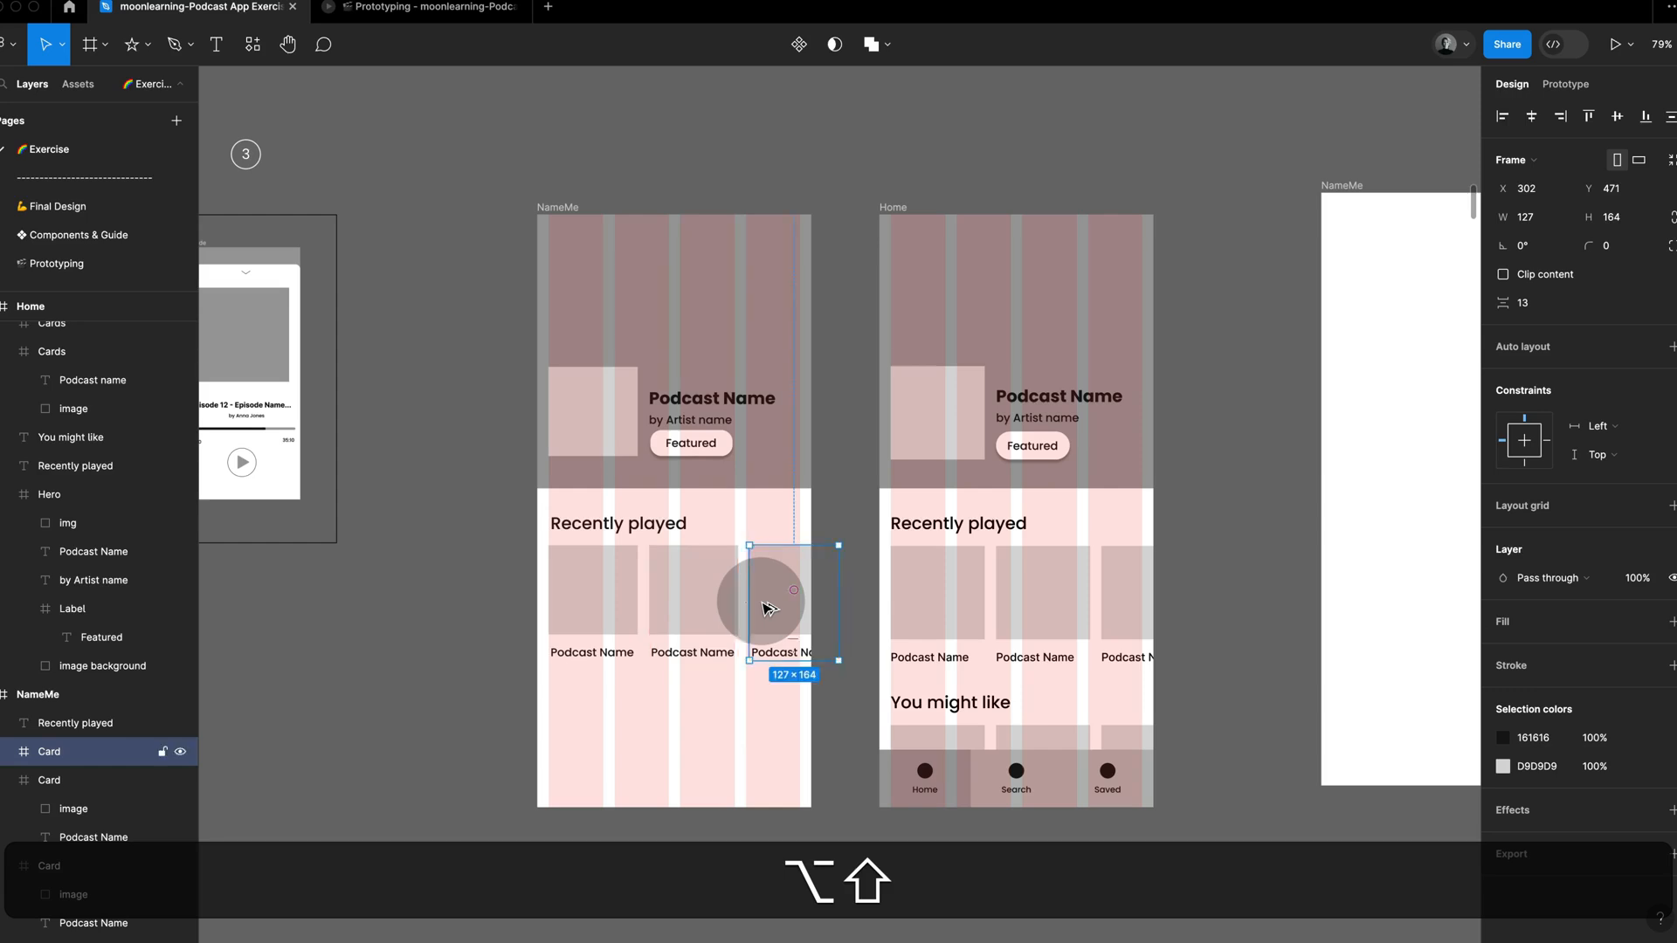
left_click_drag(770, 609, 769, 609)
Step: Duplicate the whole row of three cards straight down, leaving room for another section heading between the rows
left_click_drag(498, 577, 834, 651)
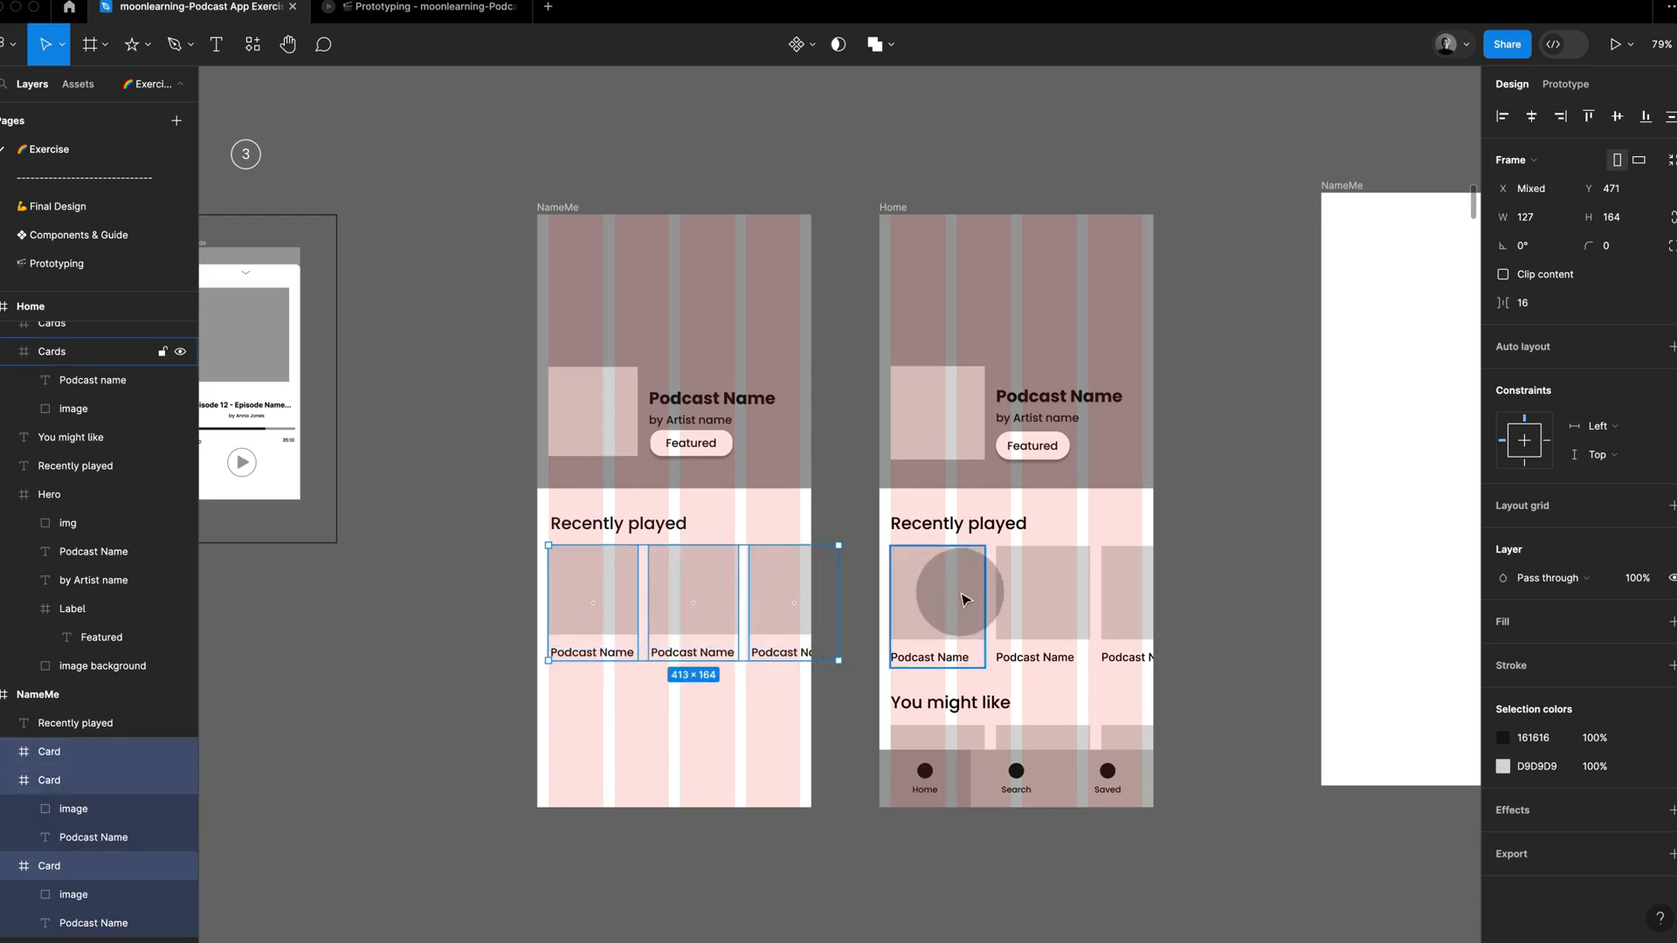
left_click(965, 599)
left_click(1124, 603)
left_click_drag(510, 585, 853, 685)
left_click_drag(768, 562, 767, 731, "alt+shift")
Step: Duplicate the "Recently played" heading above the second card row at X 19, Y 659 and change its wording to "You might like"
left_click(674, 522, "alt+shift+super")
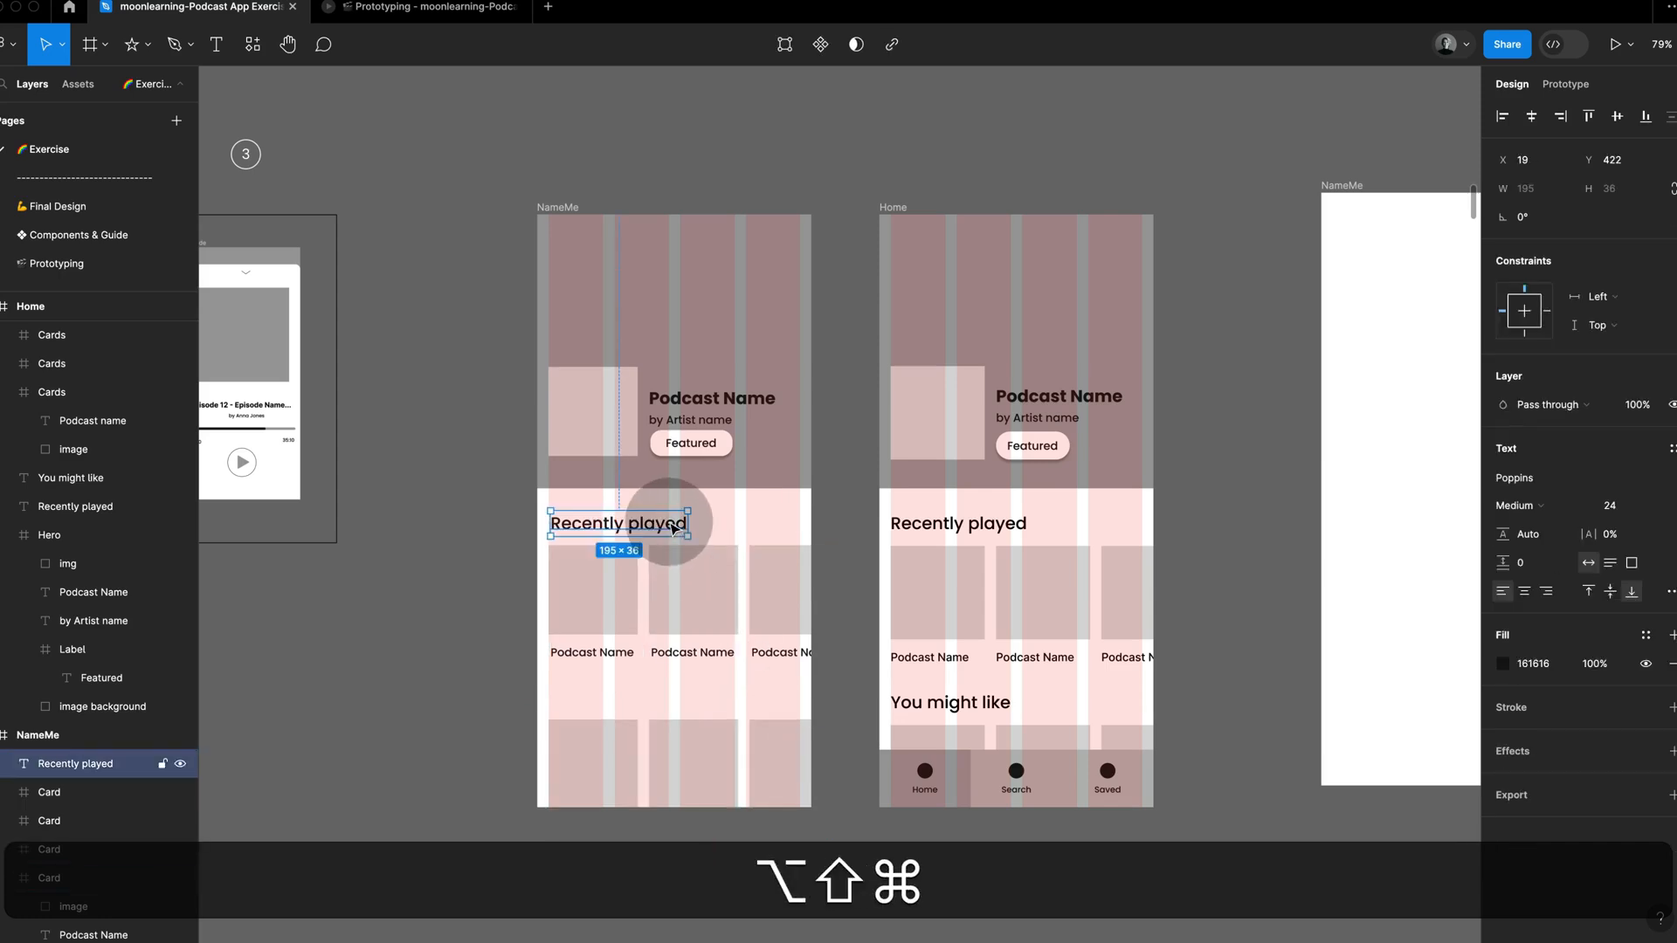
left_click_drag(674, 526, 660, 694, "alt+shift")
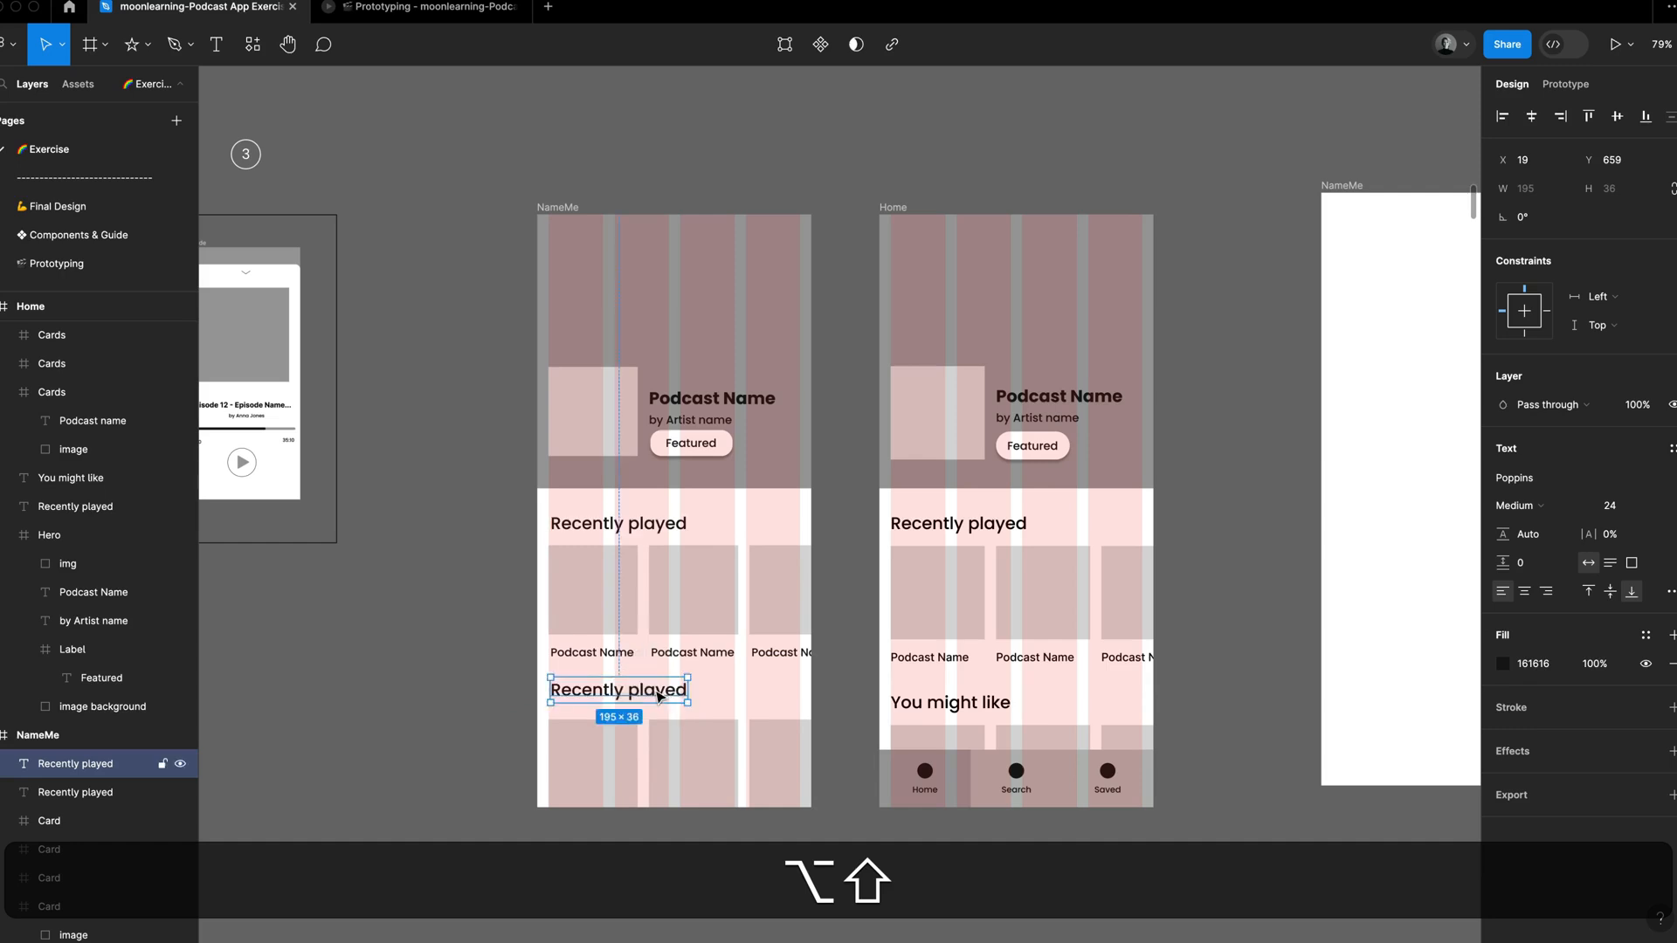
double_click(656, 691)
type("Z")
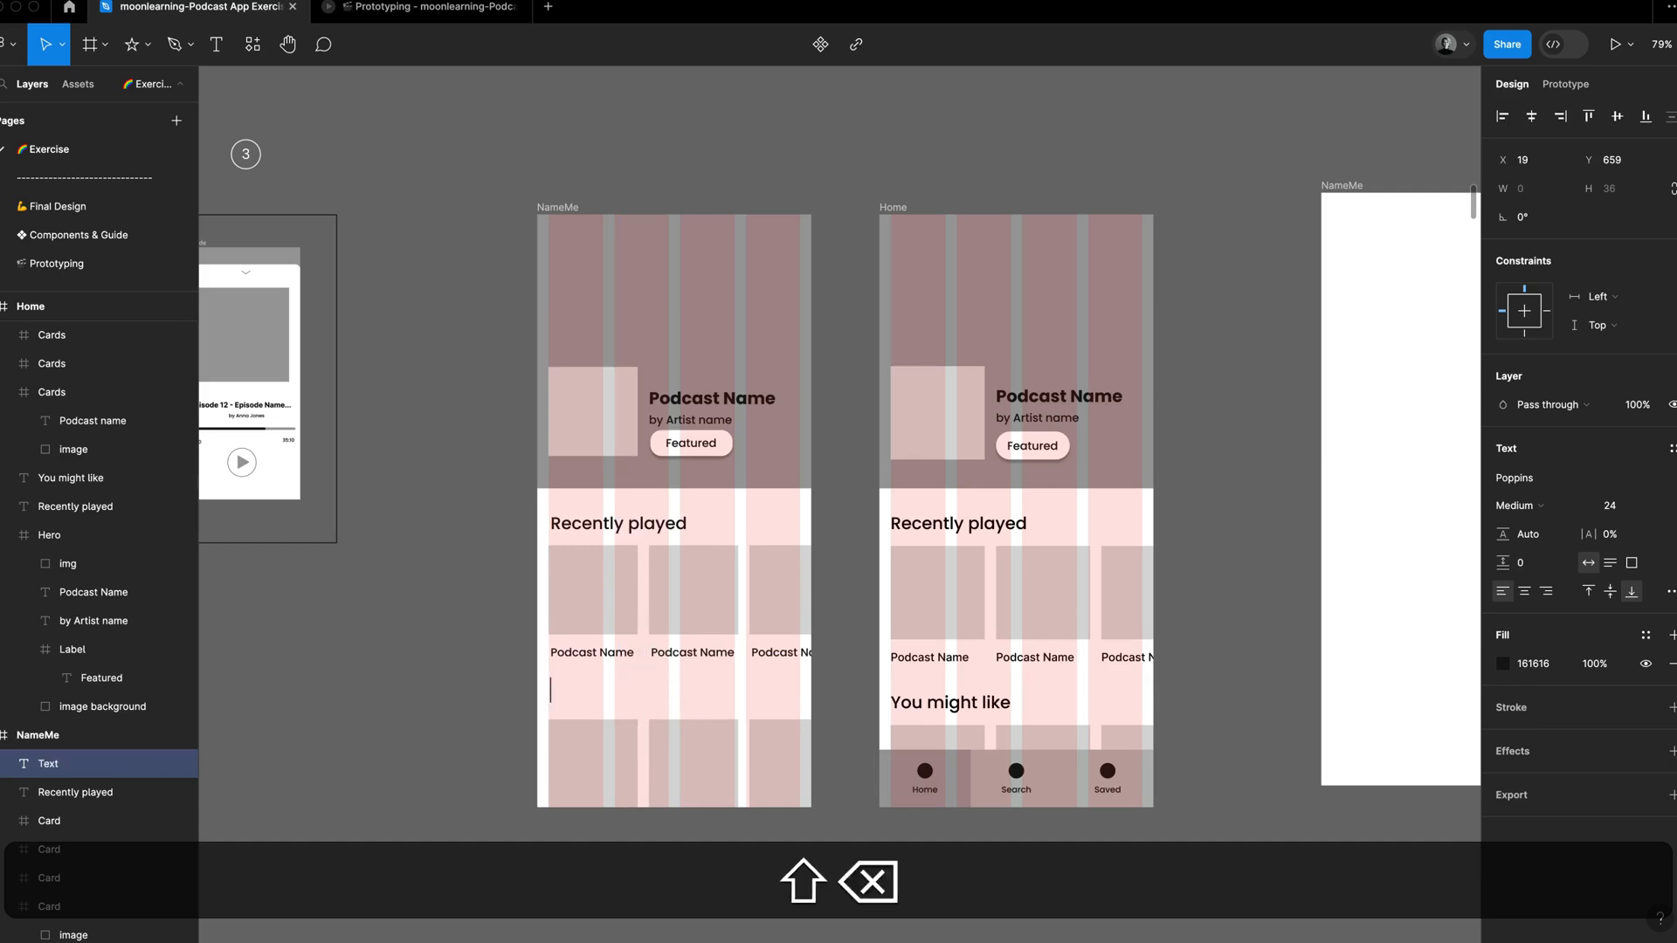
left_click(508, 684)
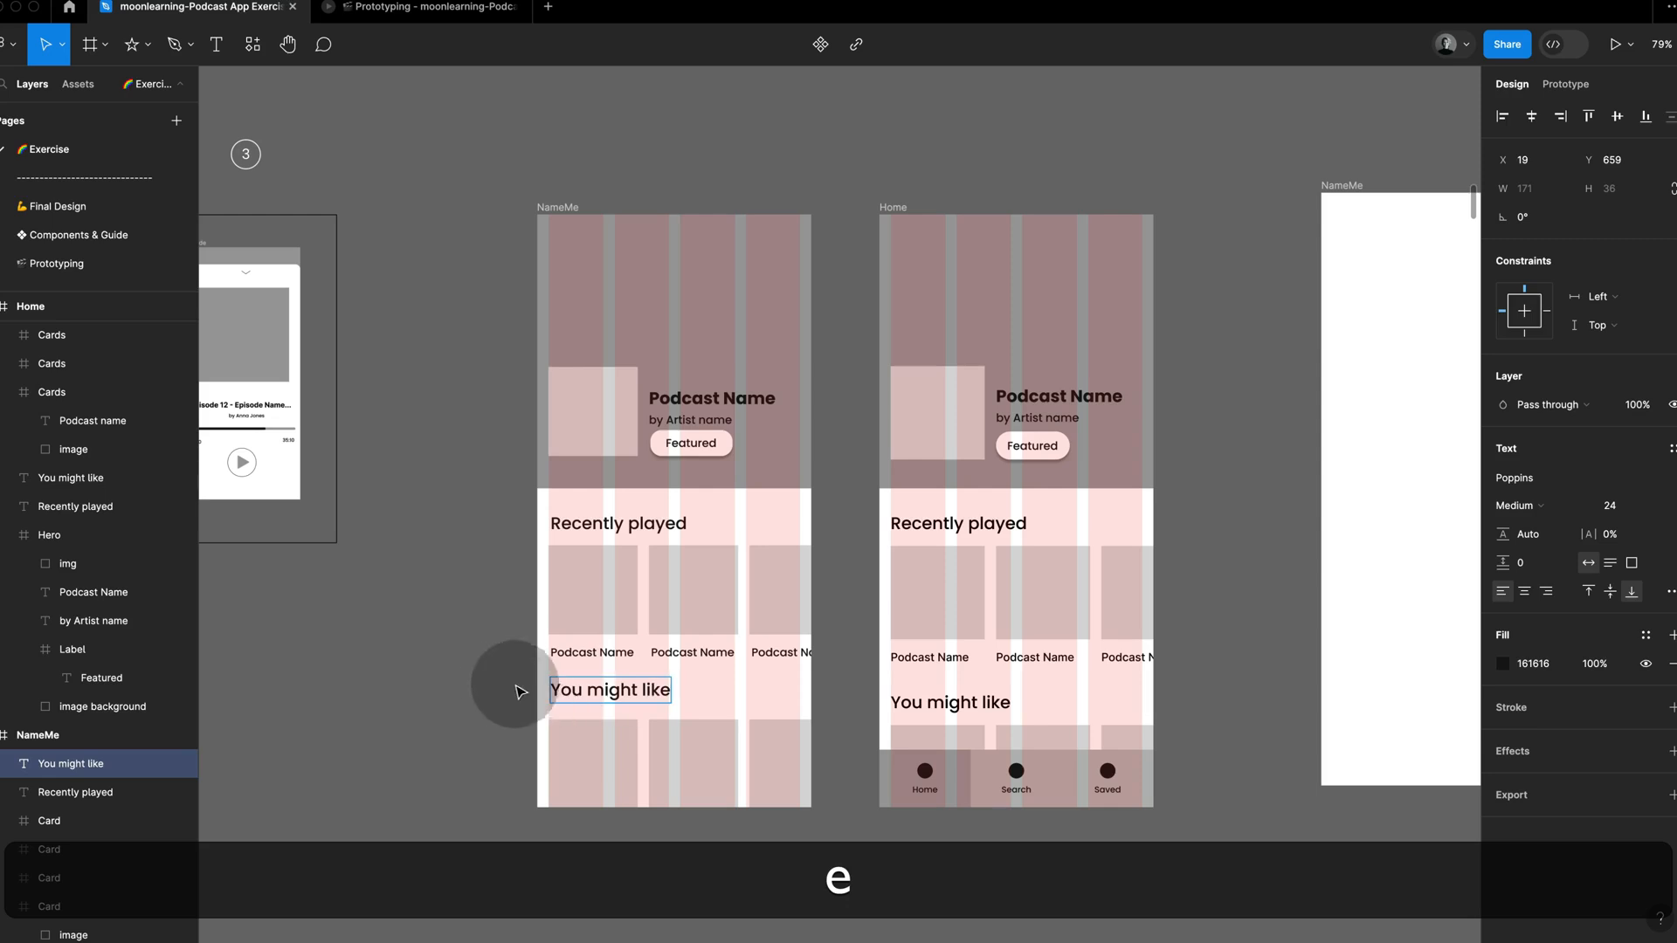
Step: Check the size and position of the Home reference's first card and its TabBar frame
left_click(1173, 569)
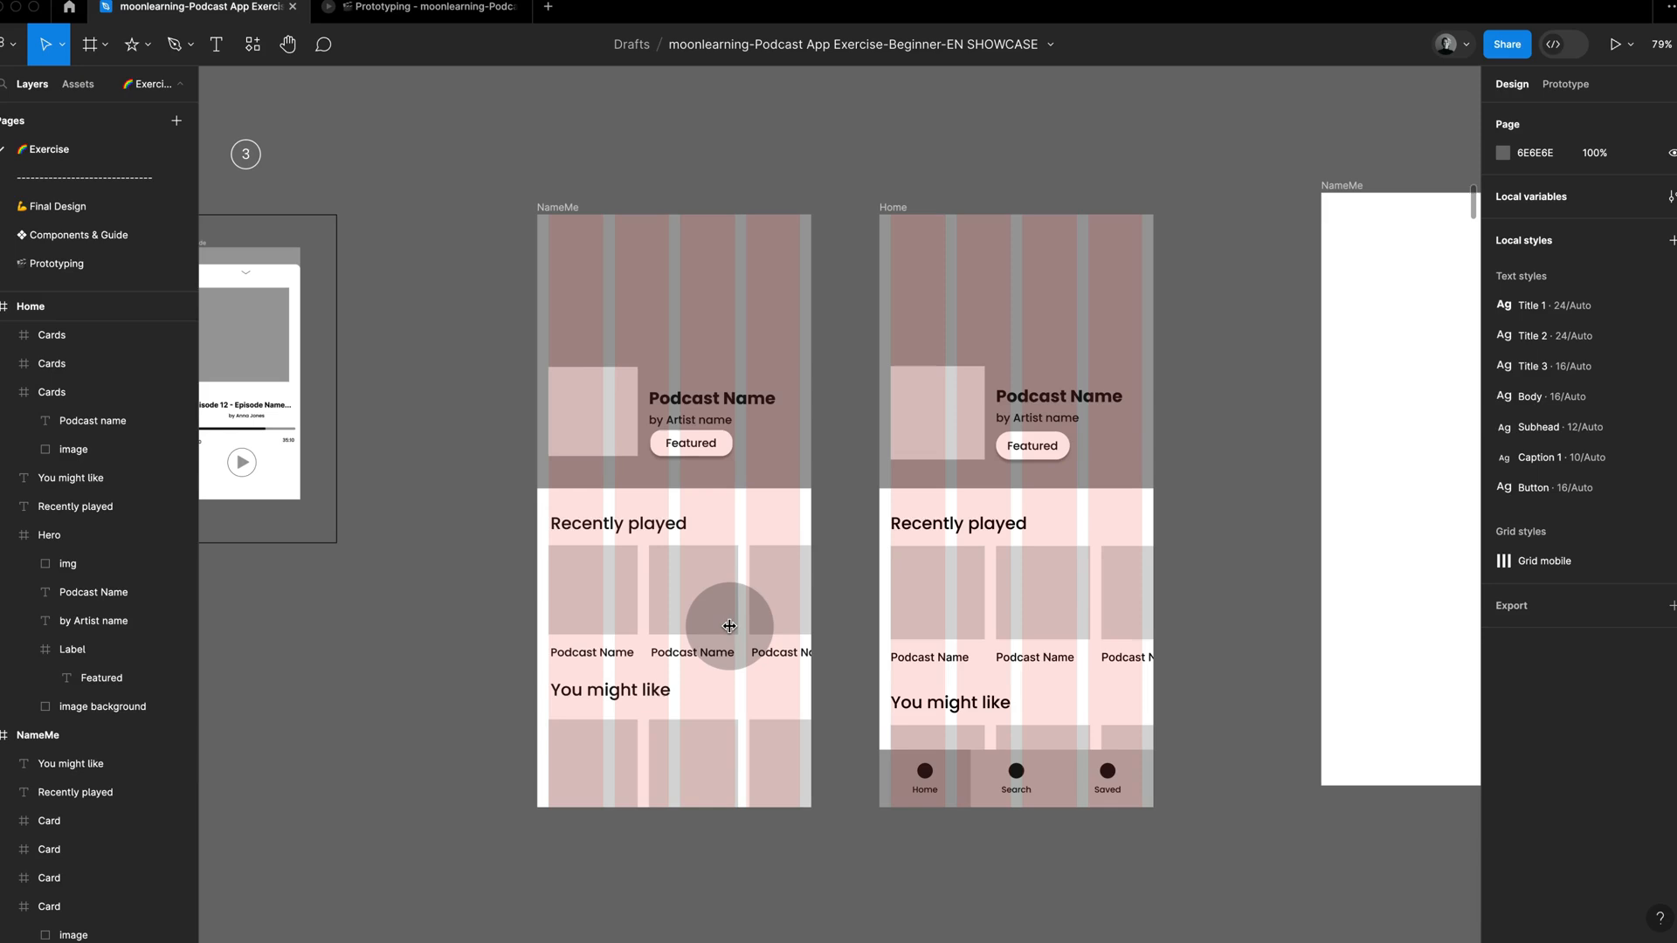
left_click(963, 581)
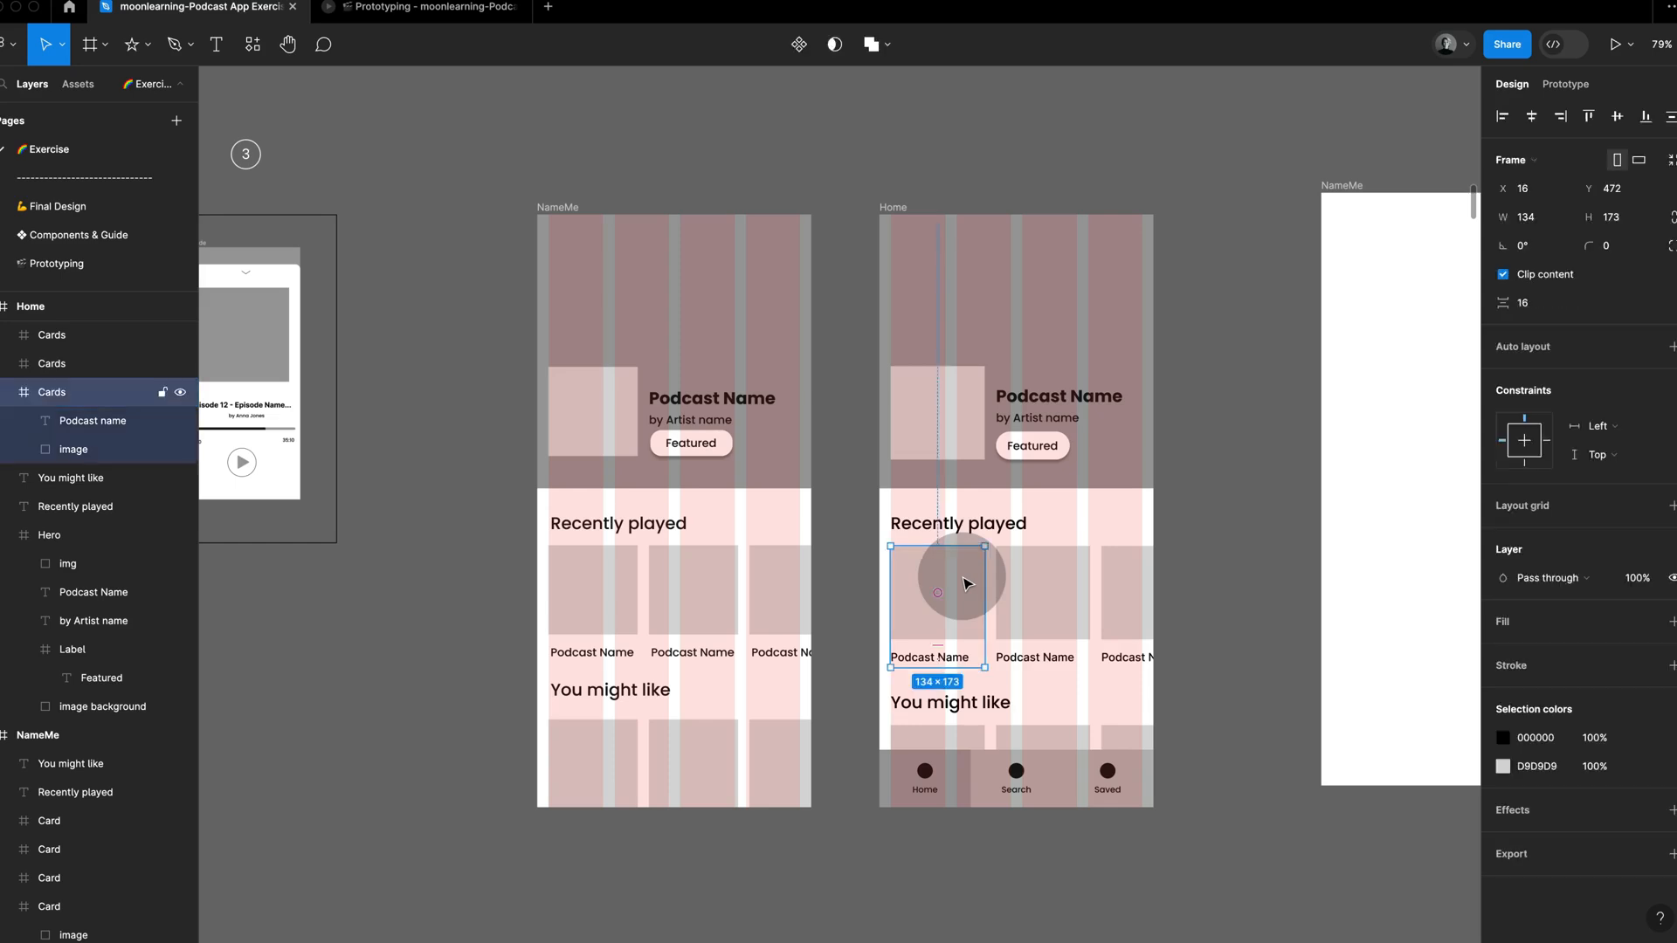
left_click(1203, 520)
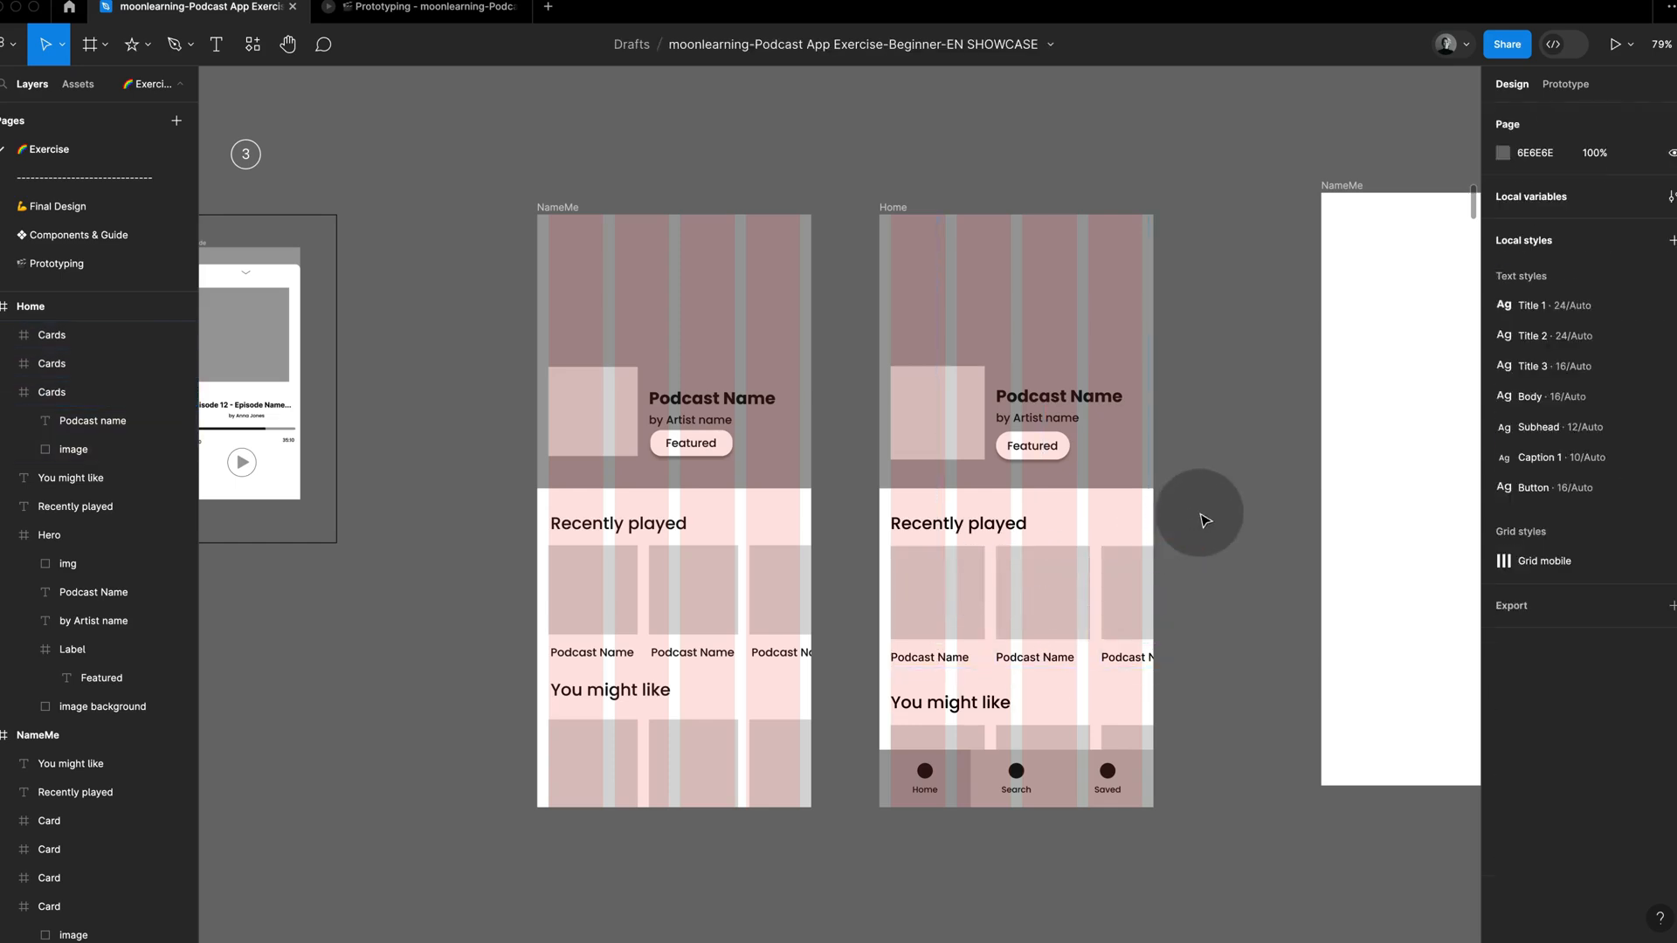
scroll(1204, 520, "down", 3)
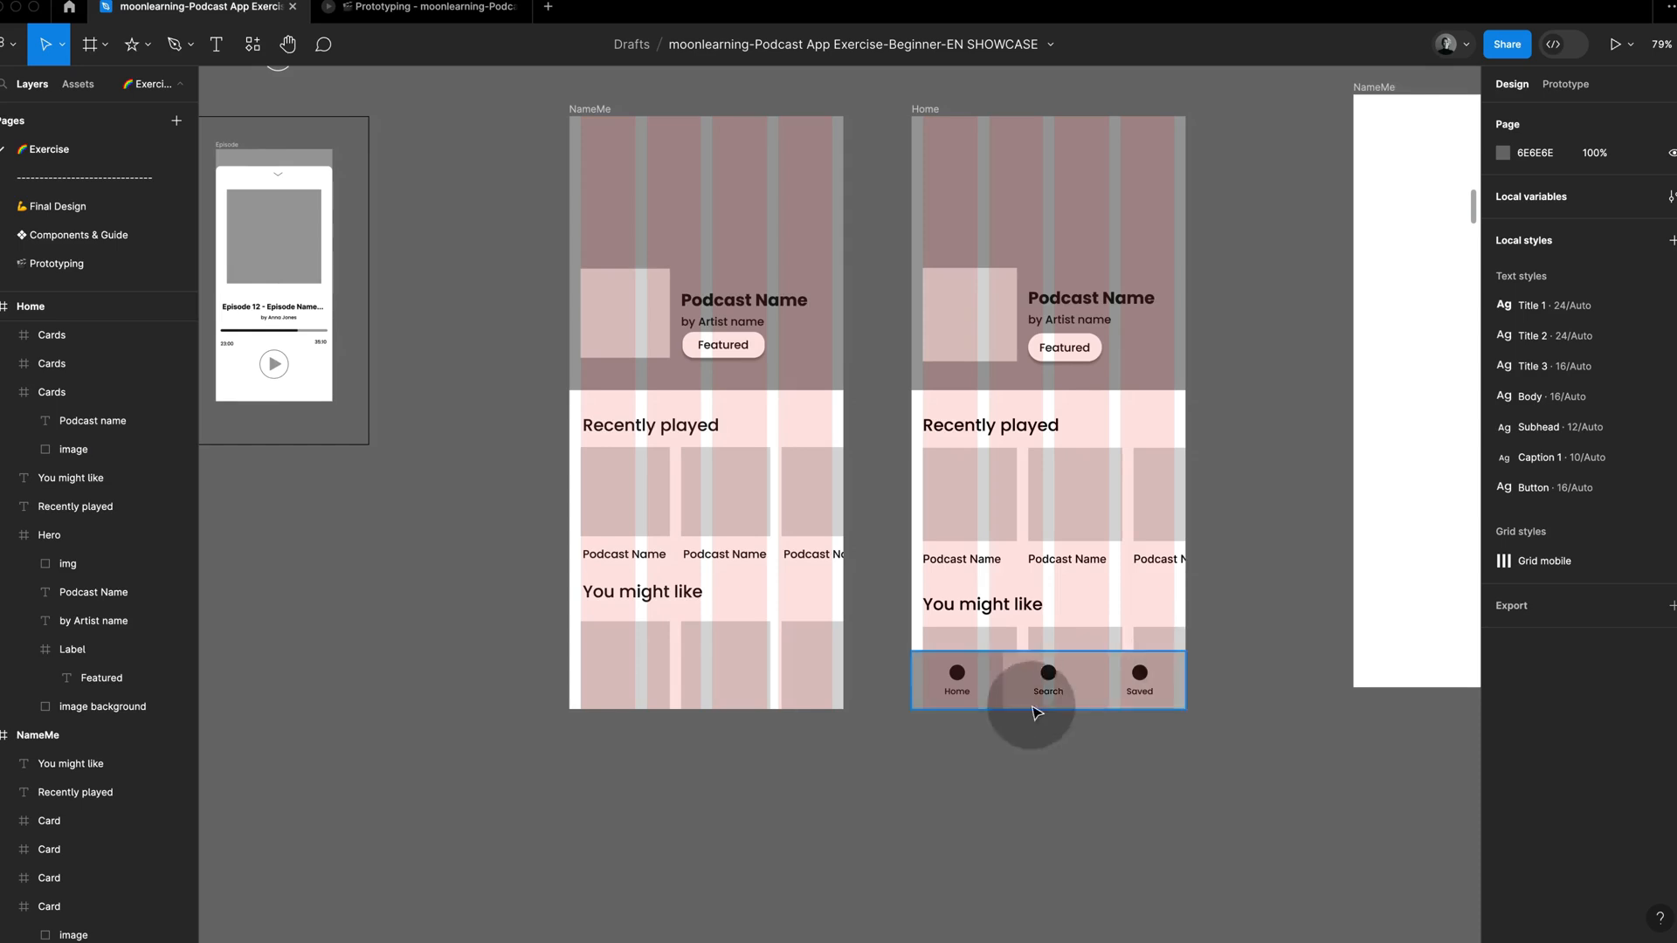
left_click(1060, 697)
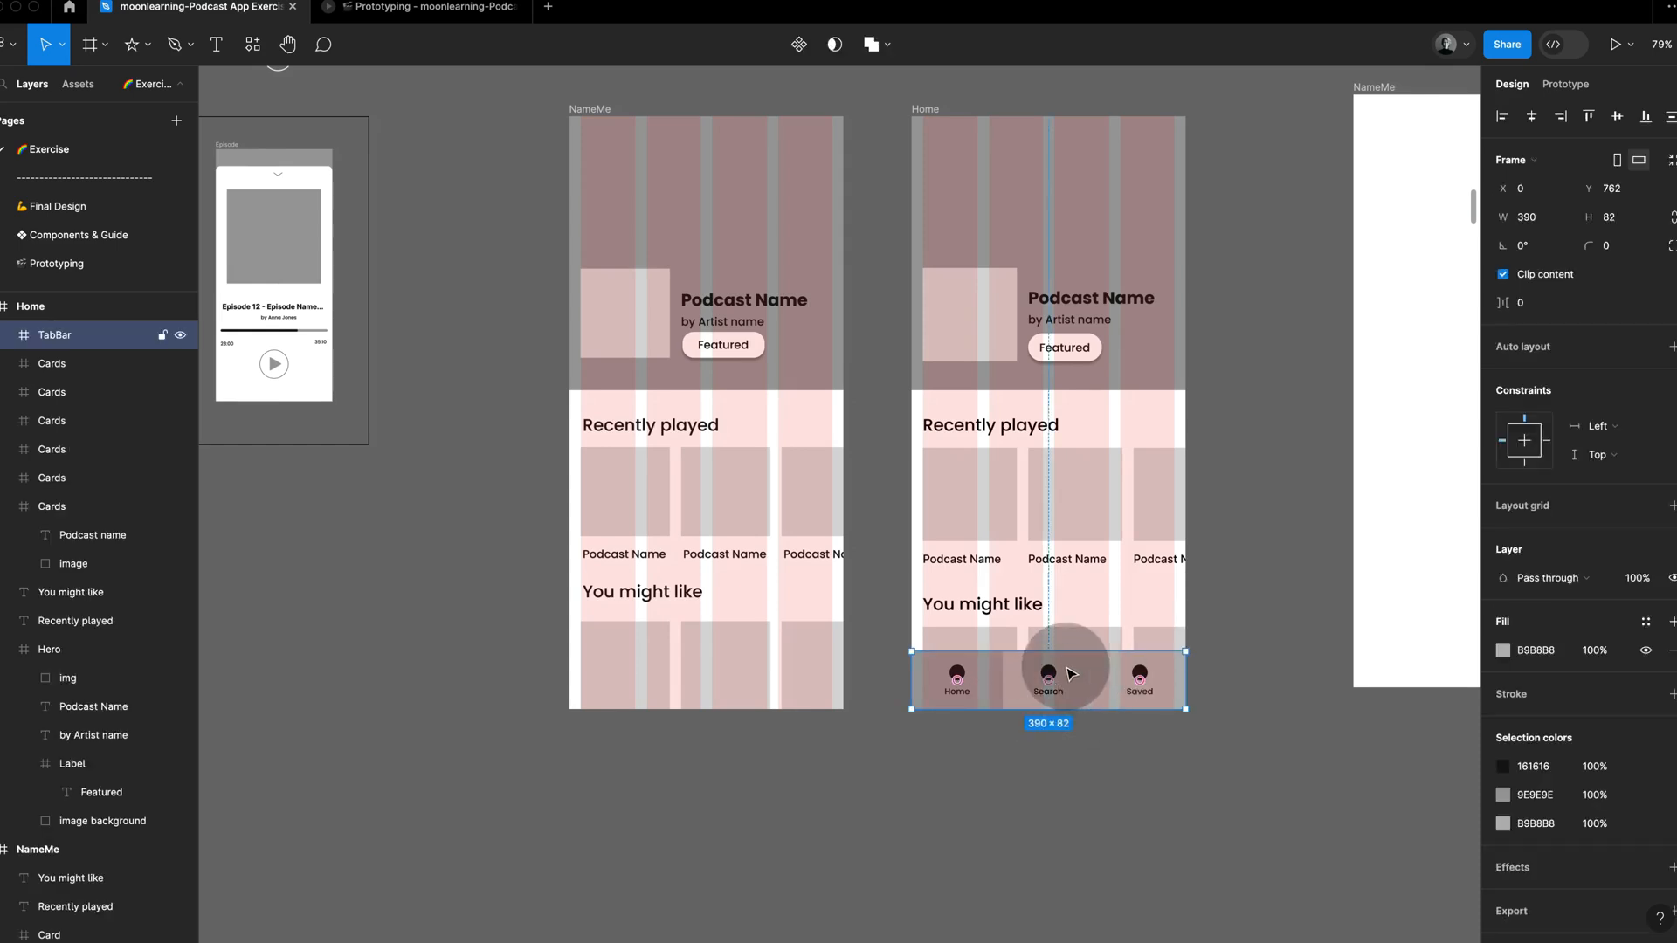
left_click(544, 501)
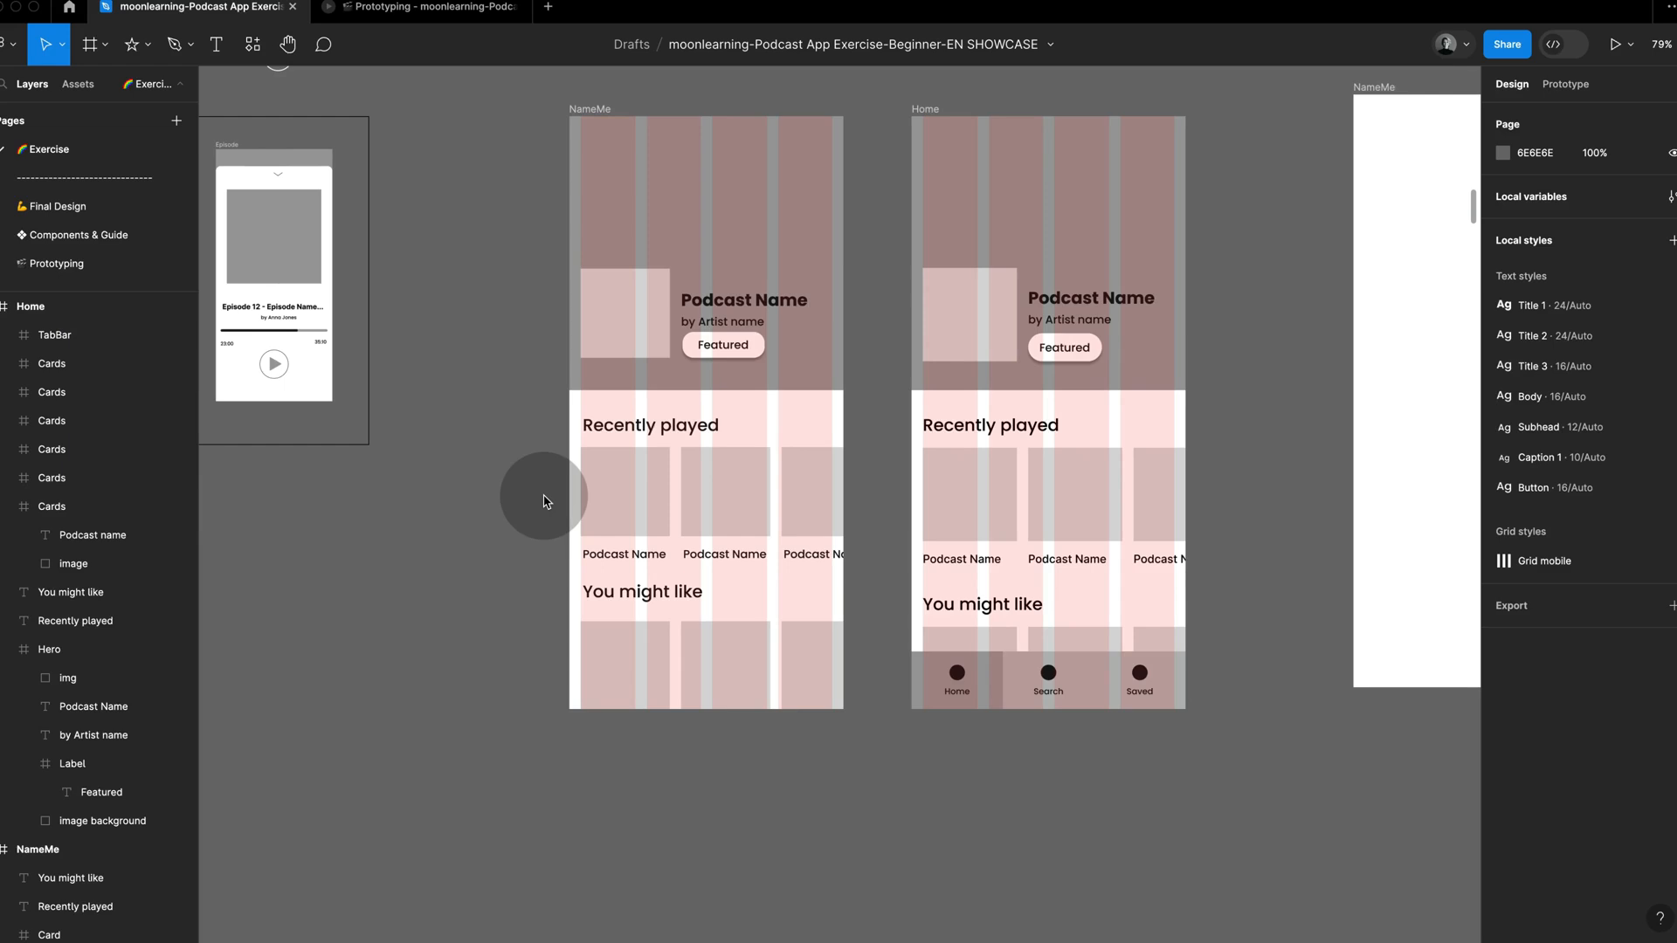
Step: Draw a full-width frame for the tab bar at the bottom of the exercise screen, 390 × 79 at X 0, Y 765
key("f")
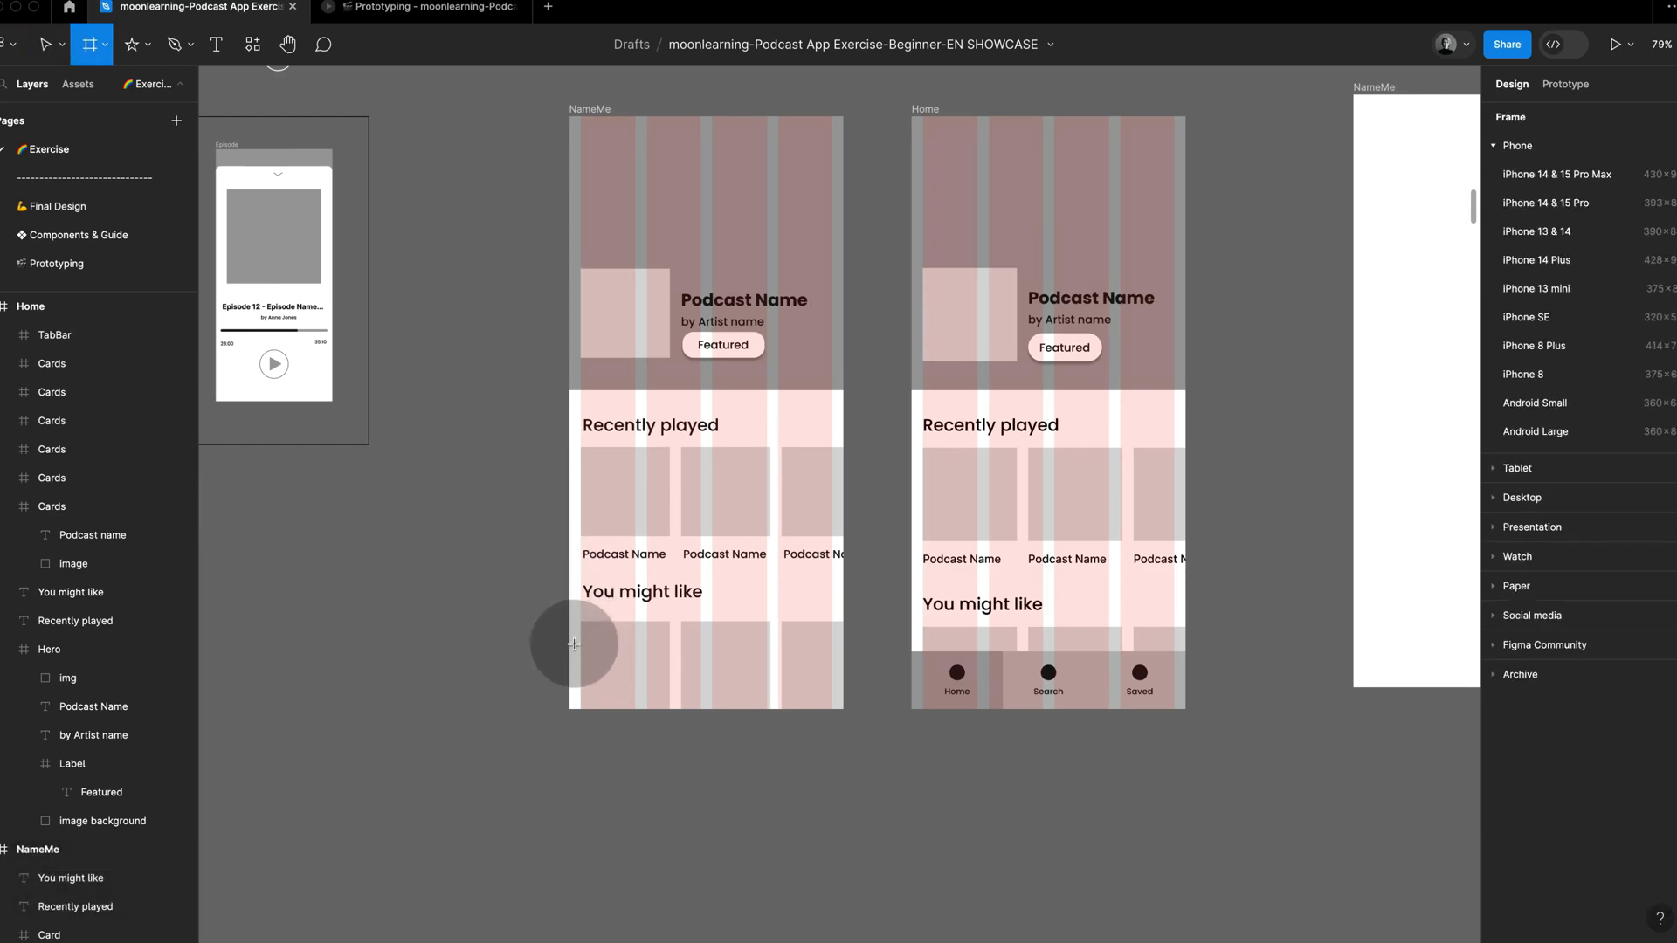
left_click_drag(571, 646, 844, 710)
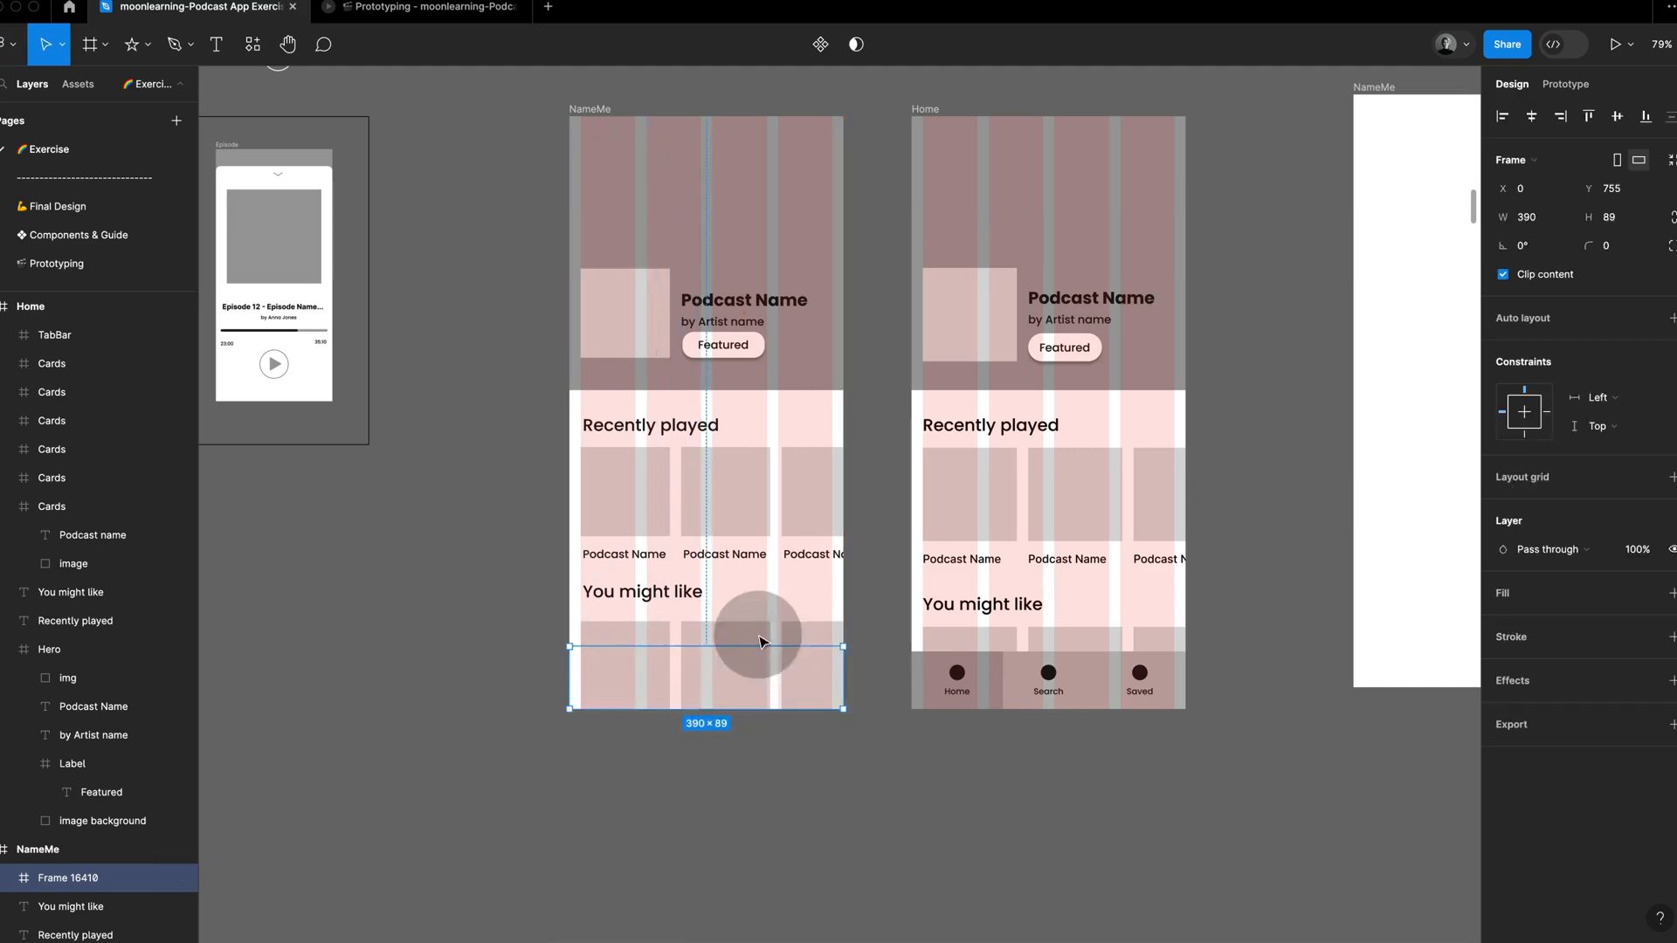
left_click_drag(772, 644, 773, 653)
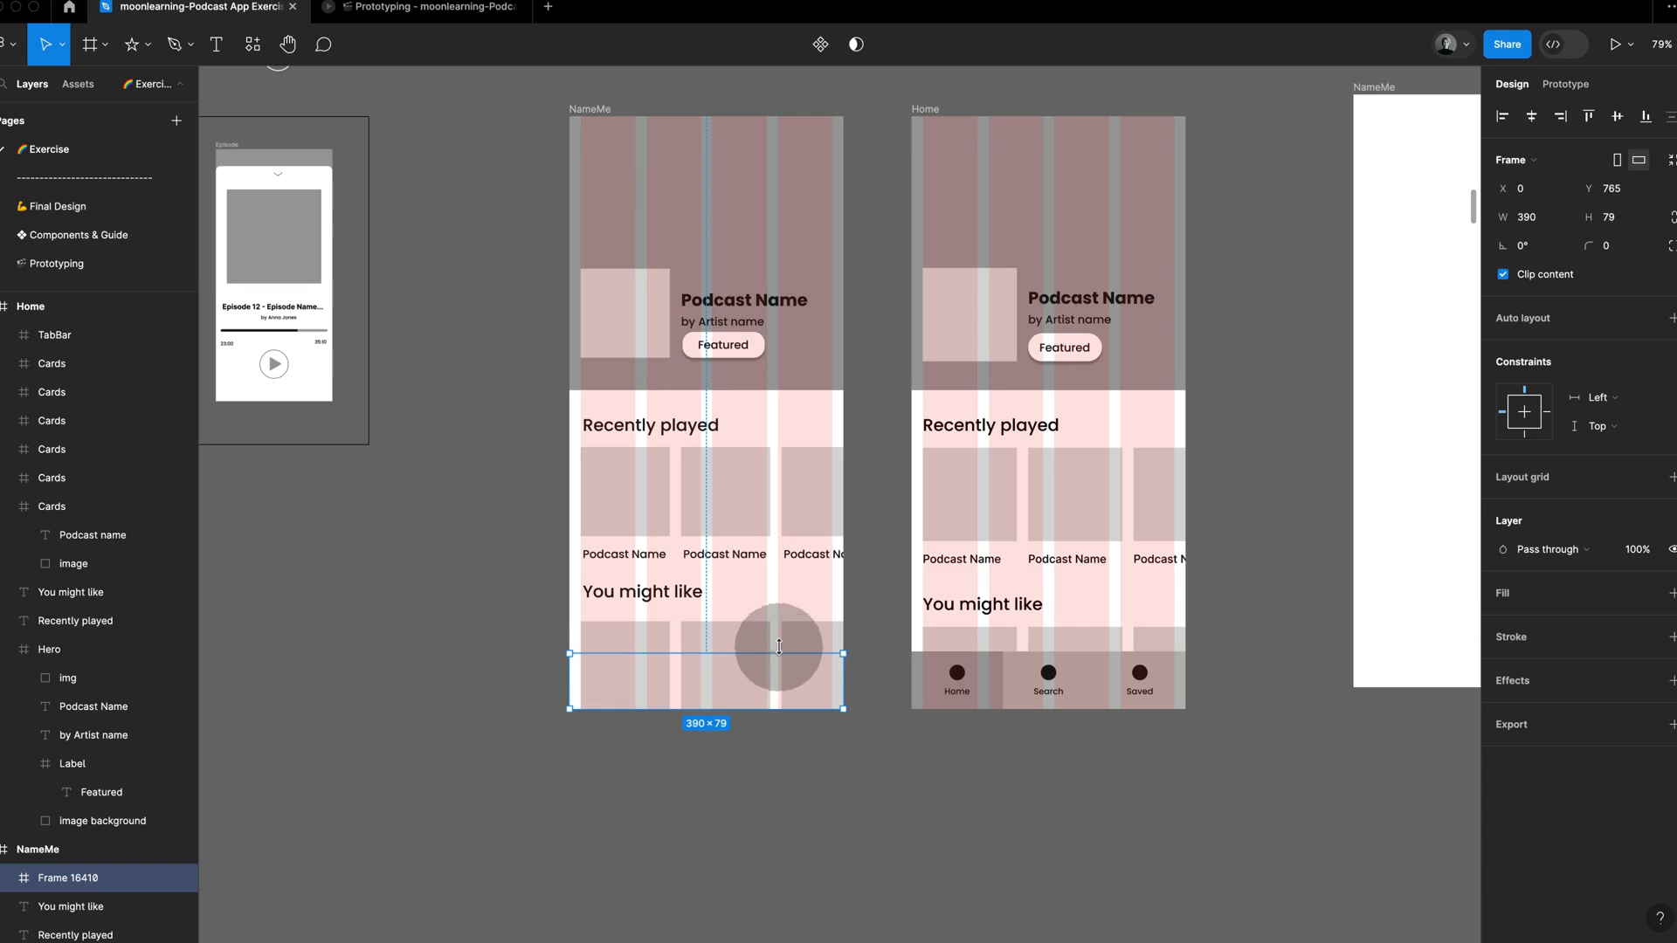
Step: Add a fill to the new tab bar frame and sample the reference TabBar's grey, B9B8B8, for it
left_click(1670, 593)
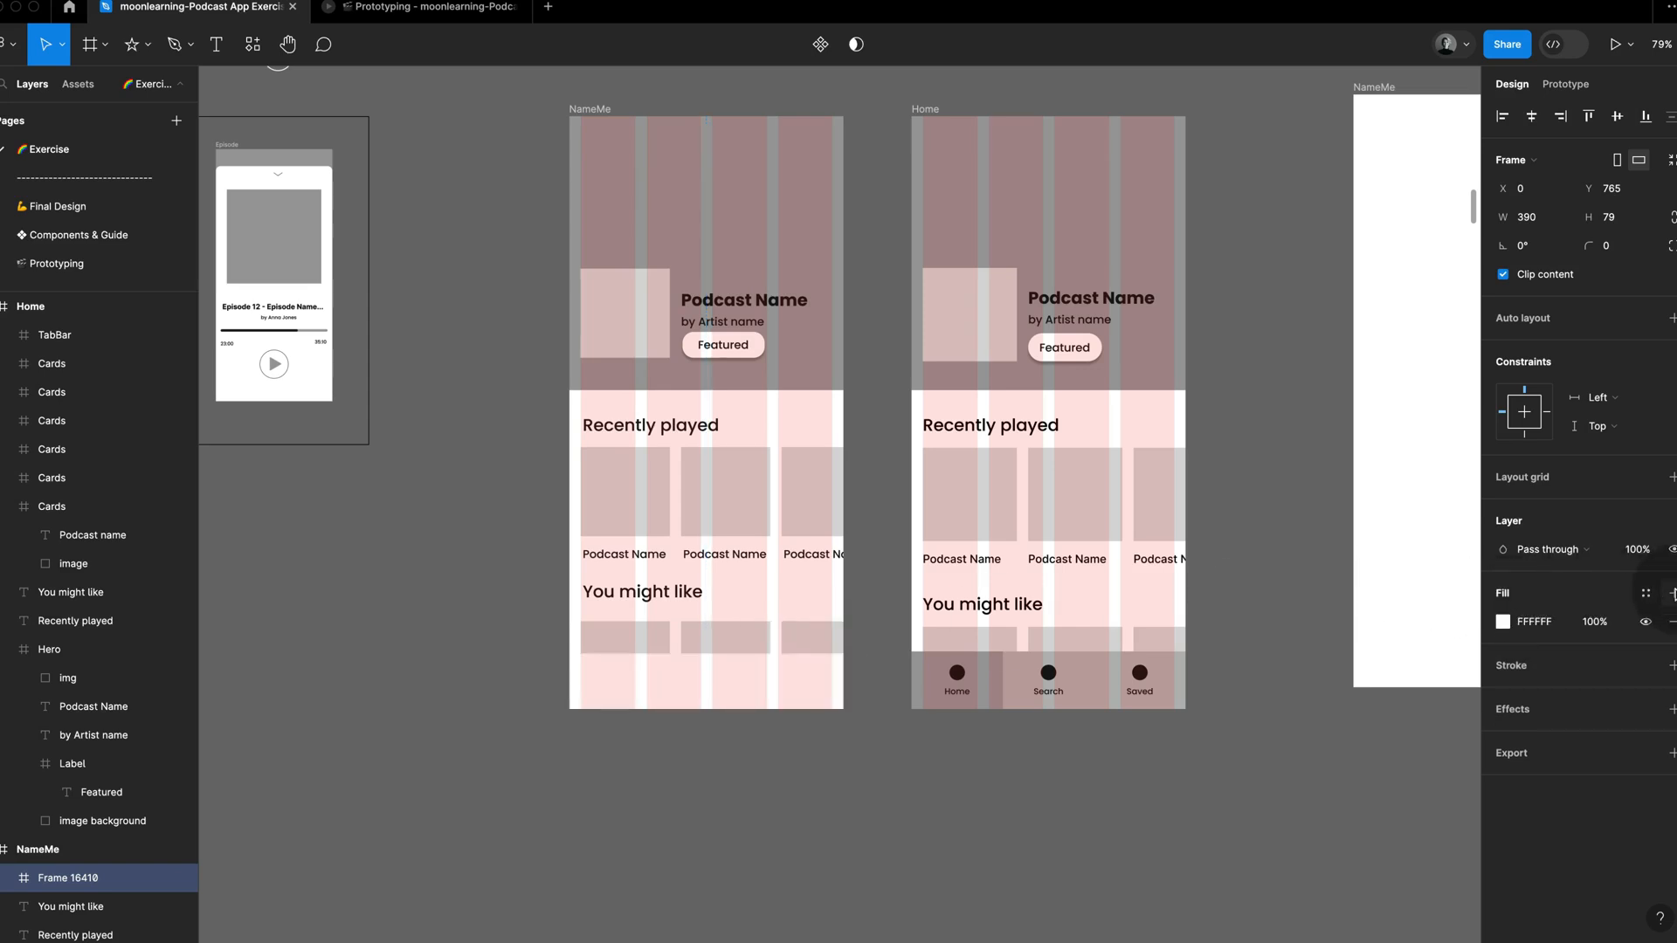
left_click(1502, 621)
left_click(1292, 740)
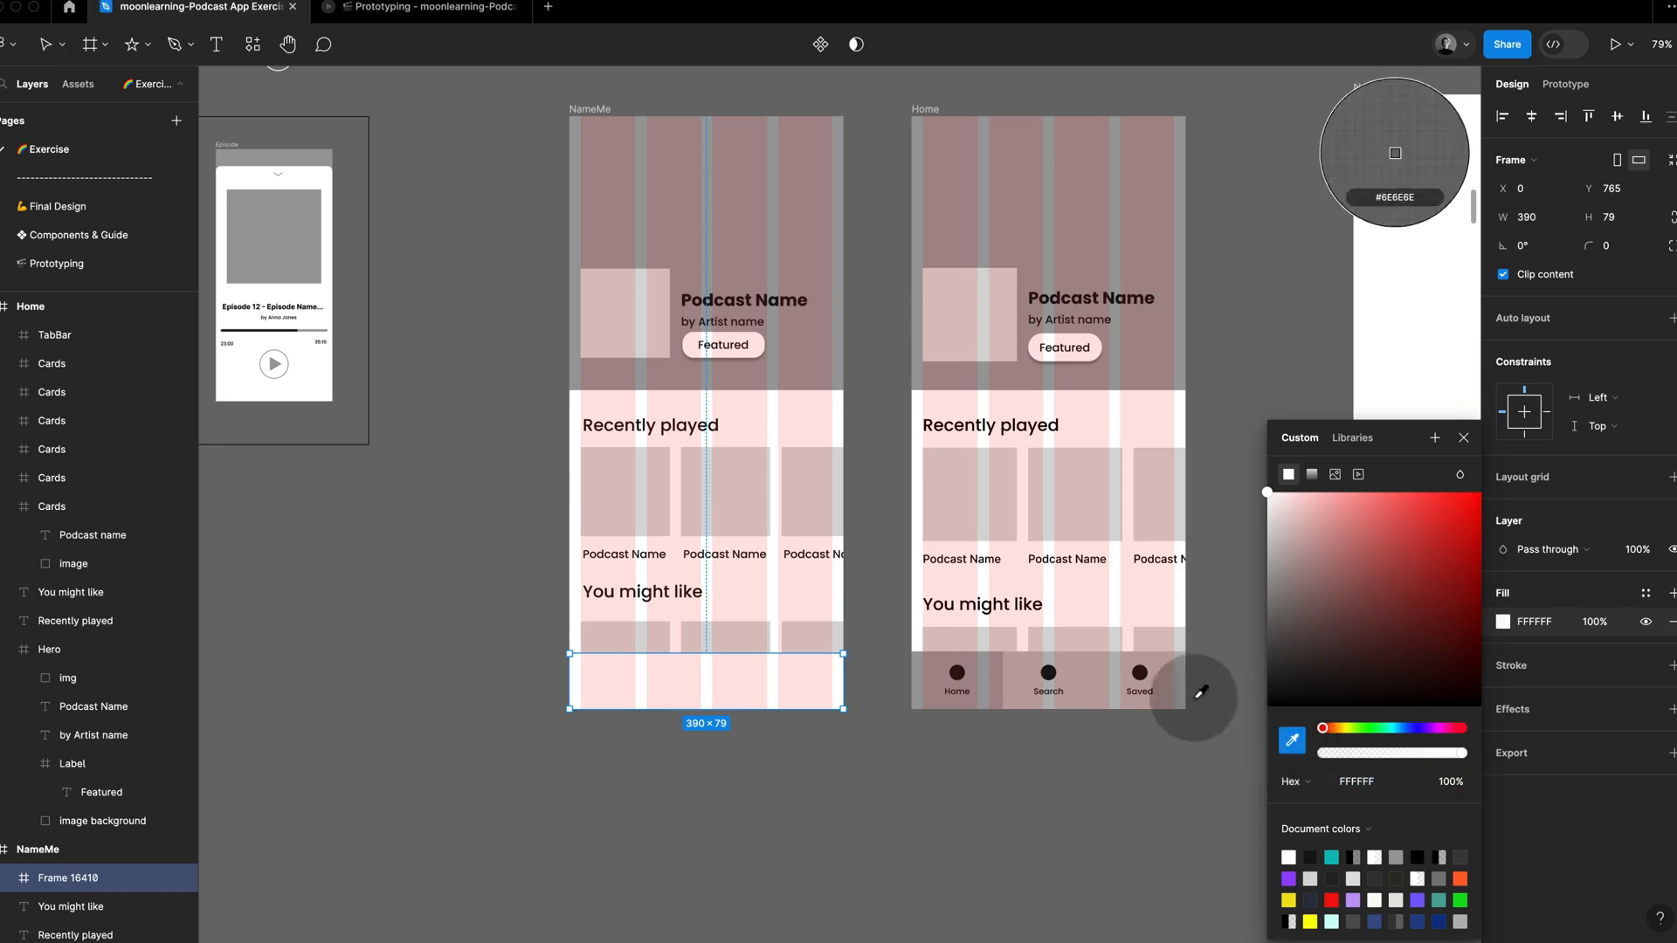
left_click(1121, 680)
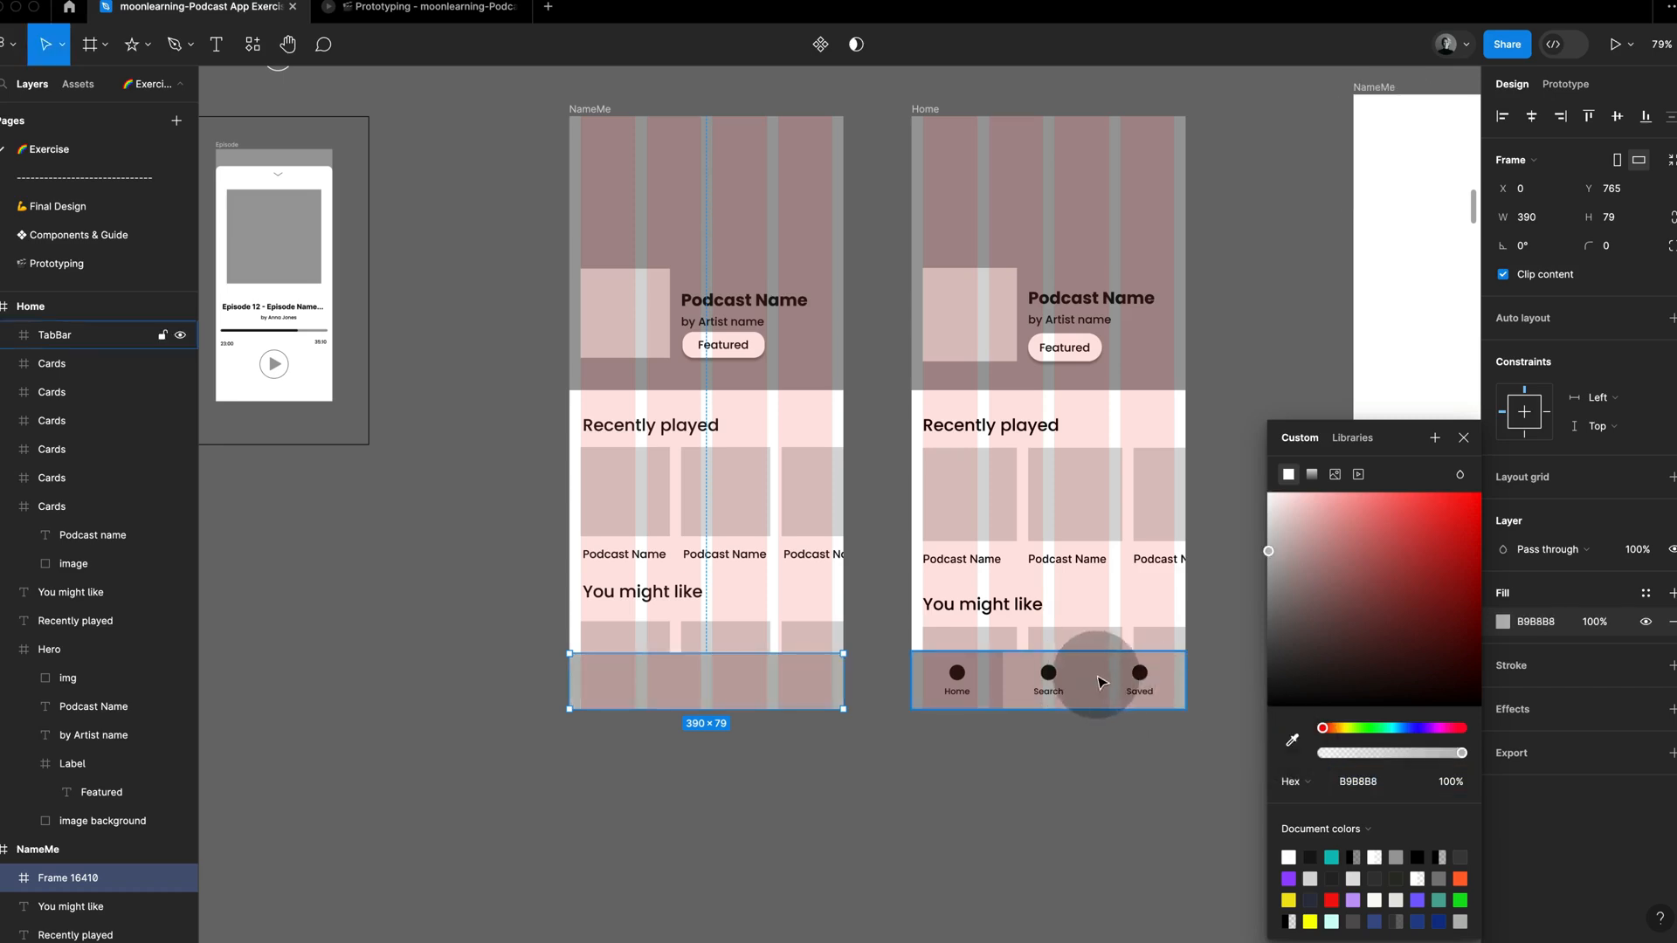
left_click(985, 757)
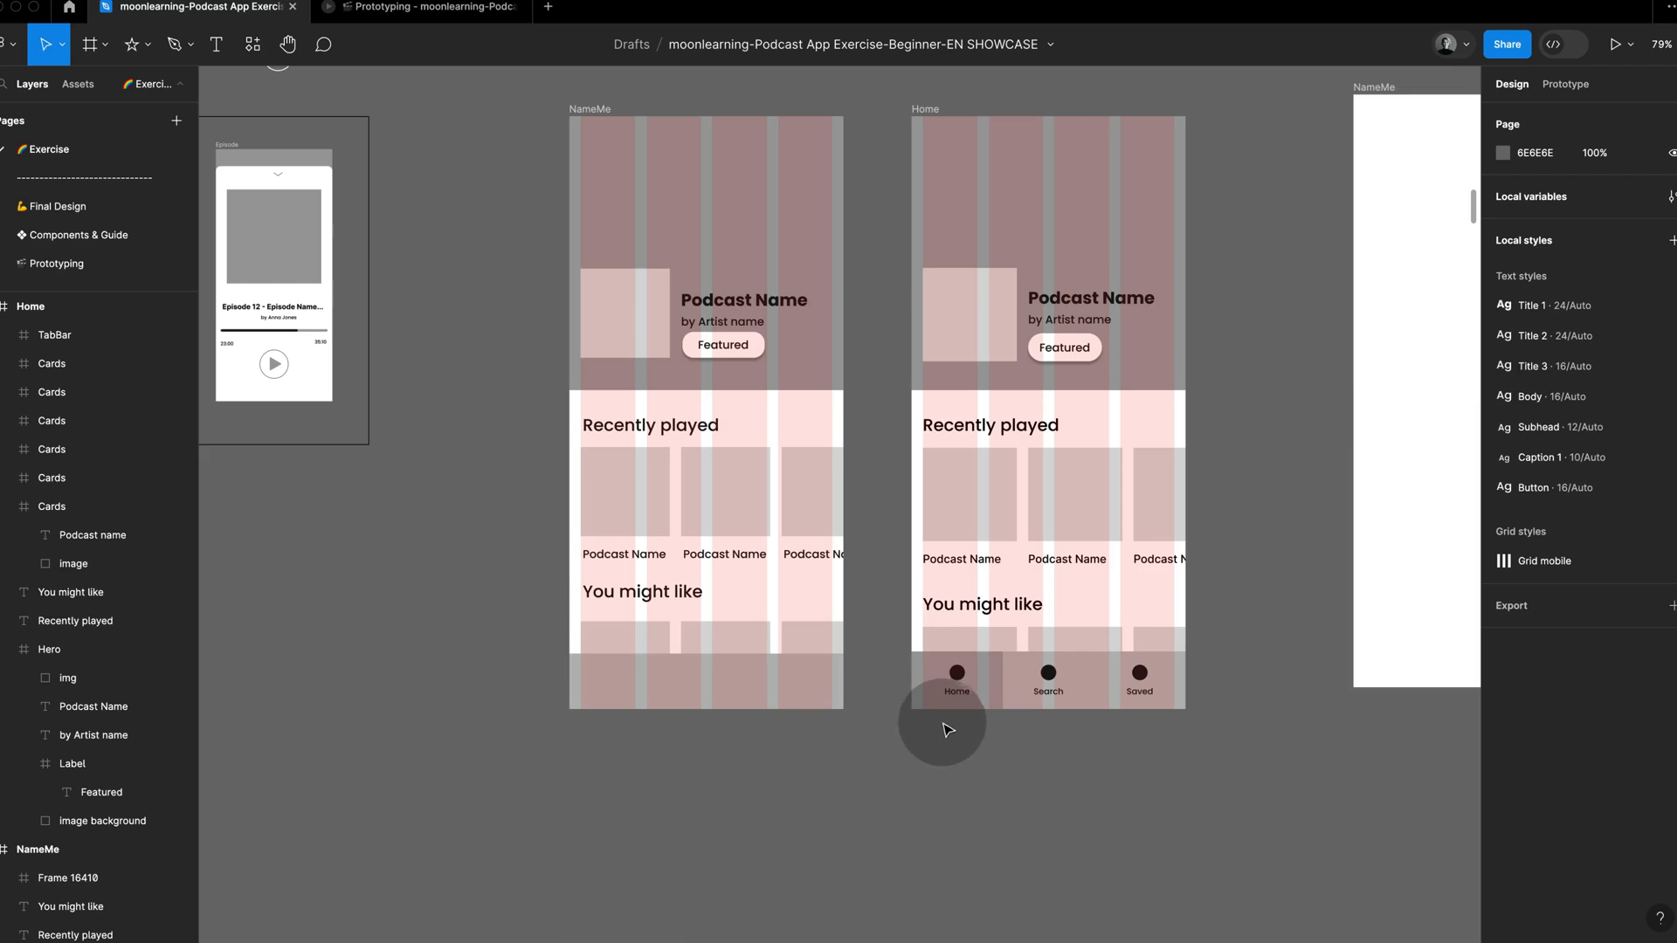
Step: Examine how the reference TabBar is built from TabBar-Link frames, each holding an icon and a text label
left_click(966, 695)
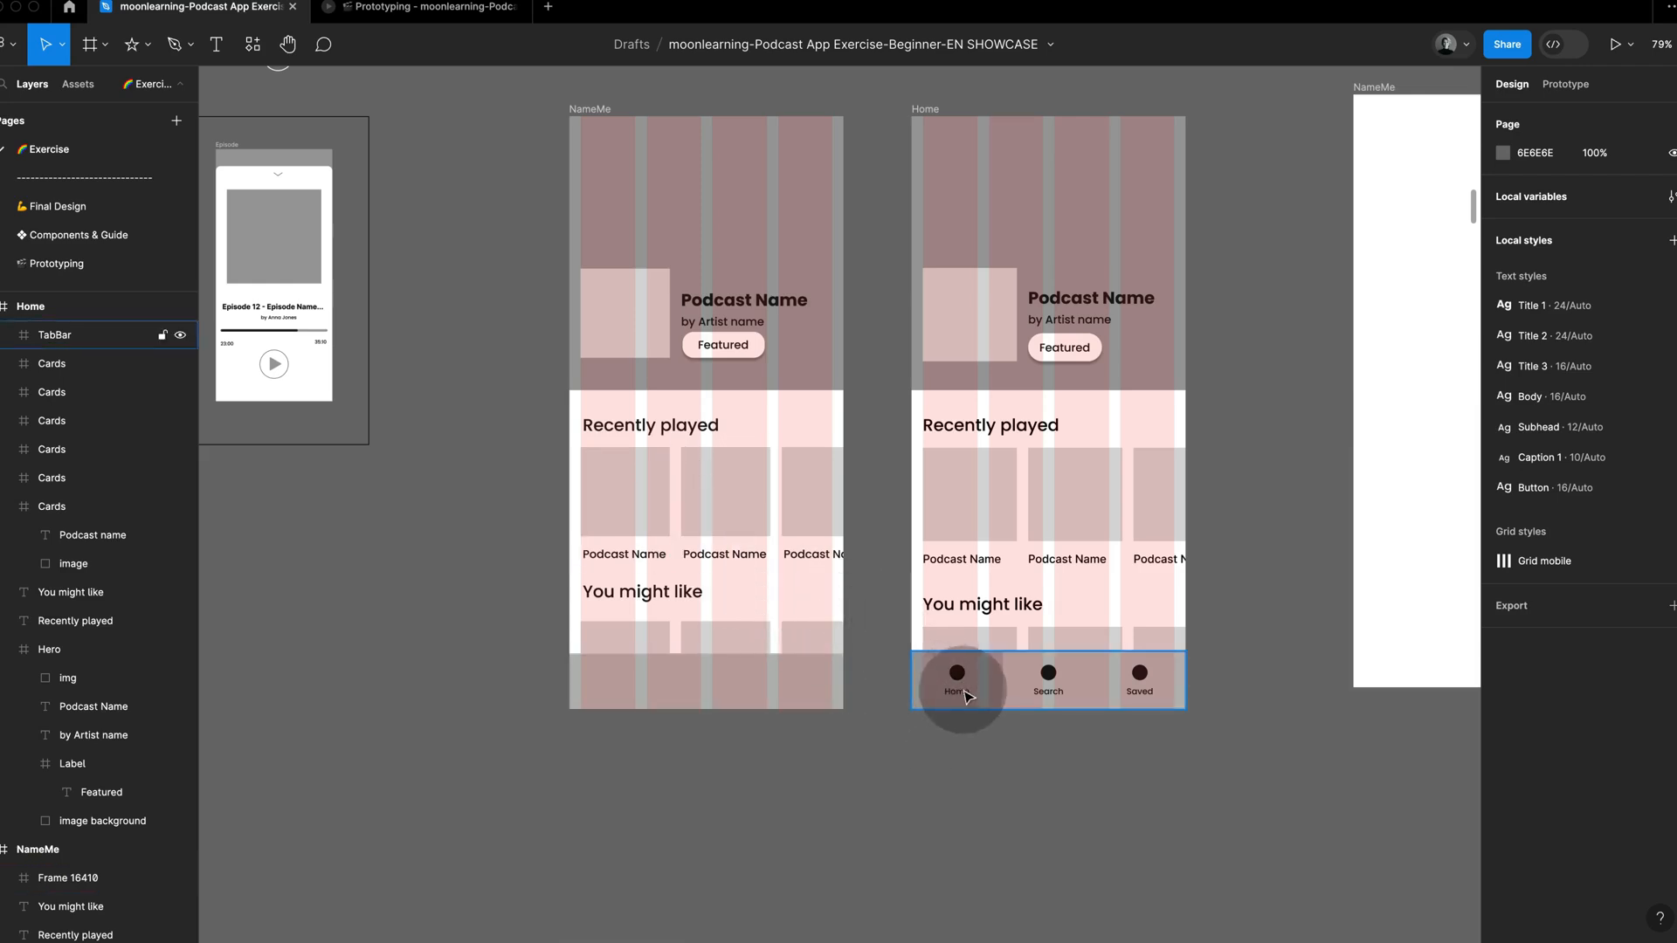
left_click(967, 694, "super")
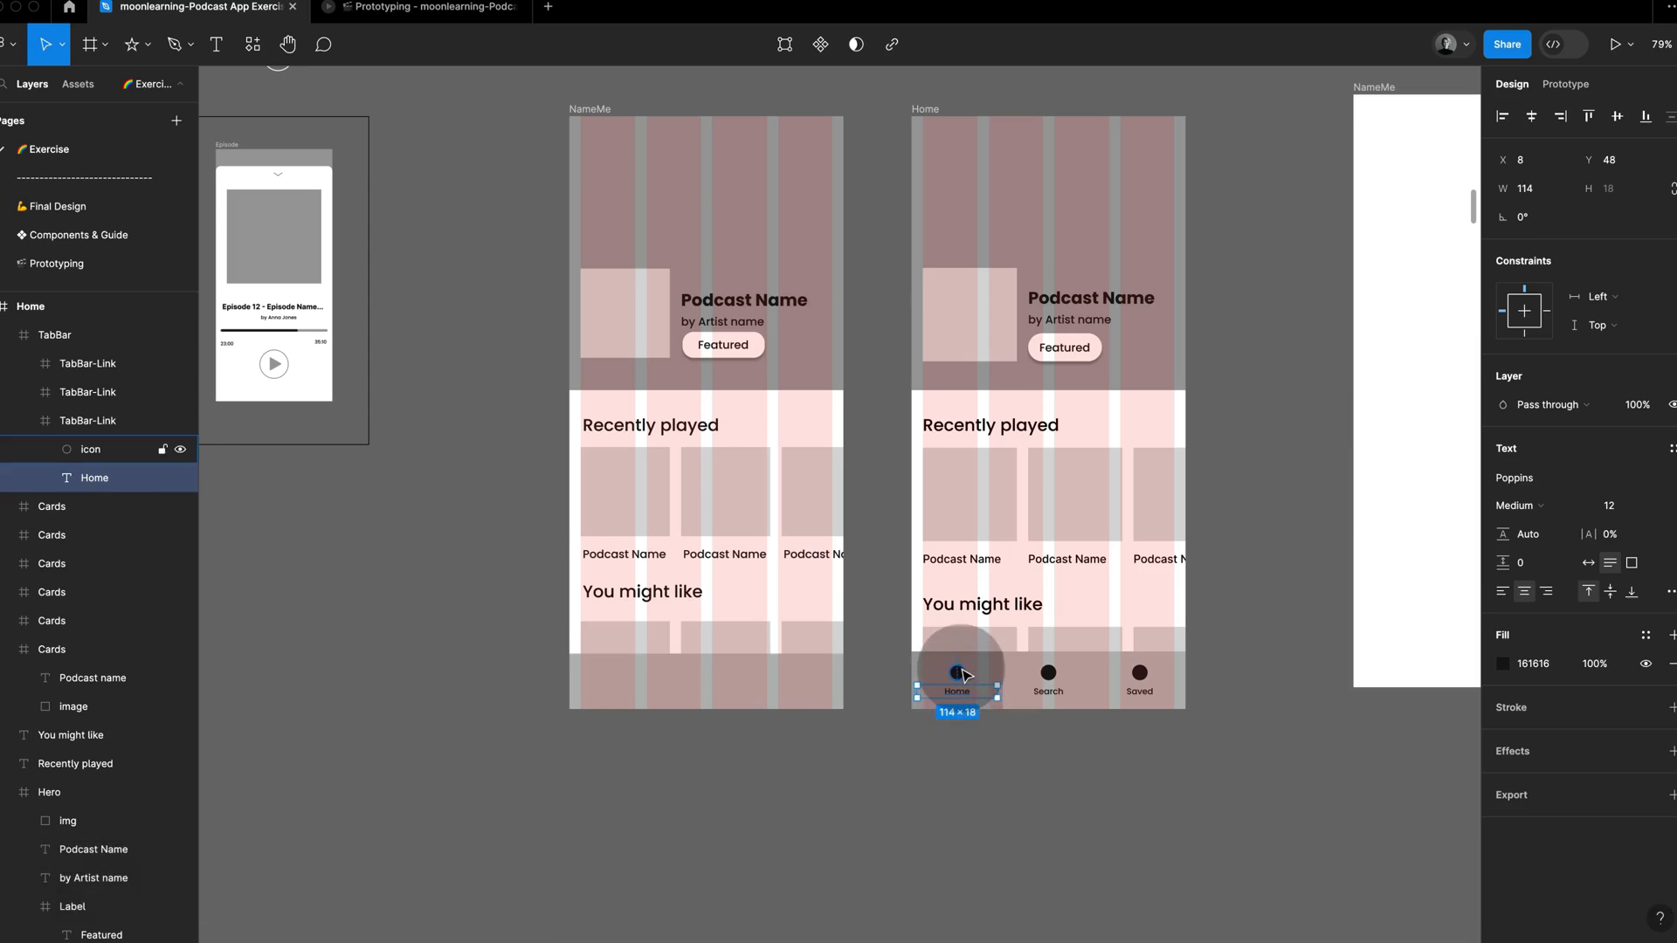
left_click(960, 671)
left_click(998, 669)
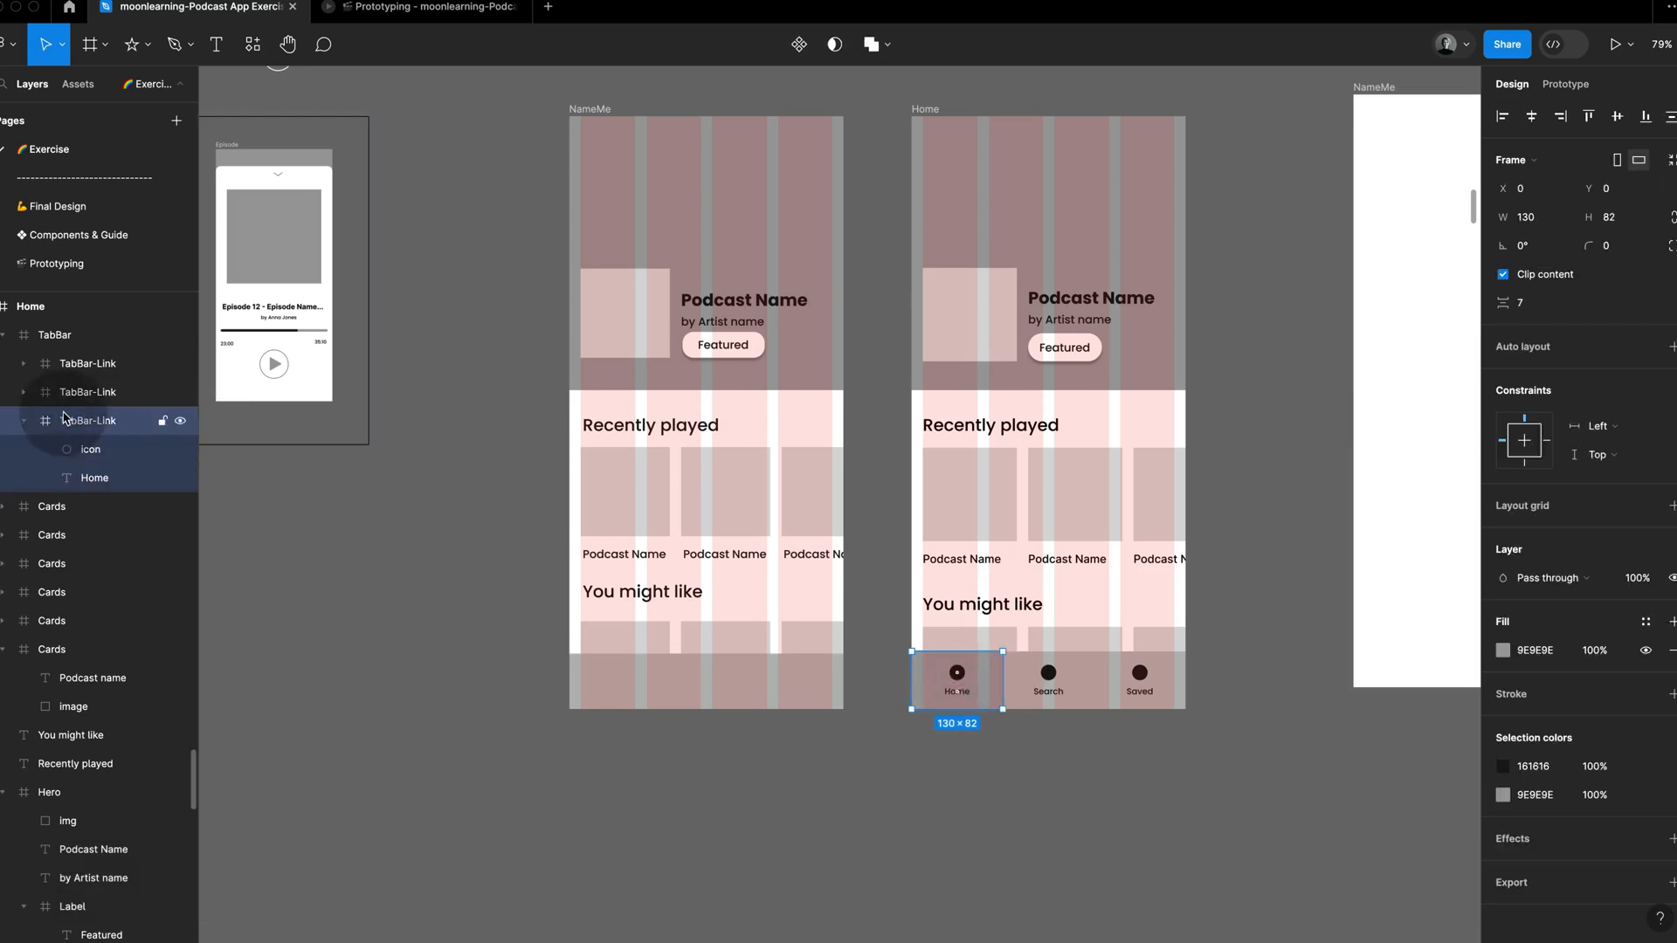
left_click(23, 421)
left_click(242, 363)
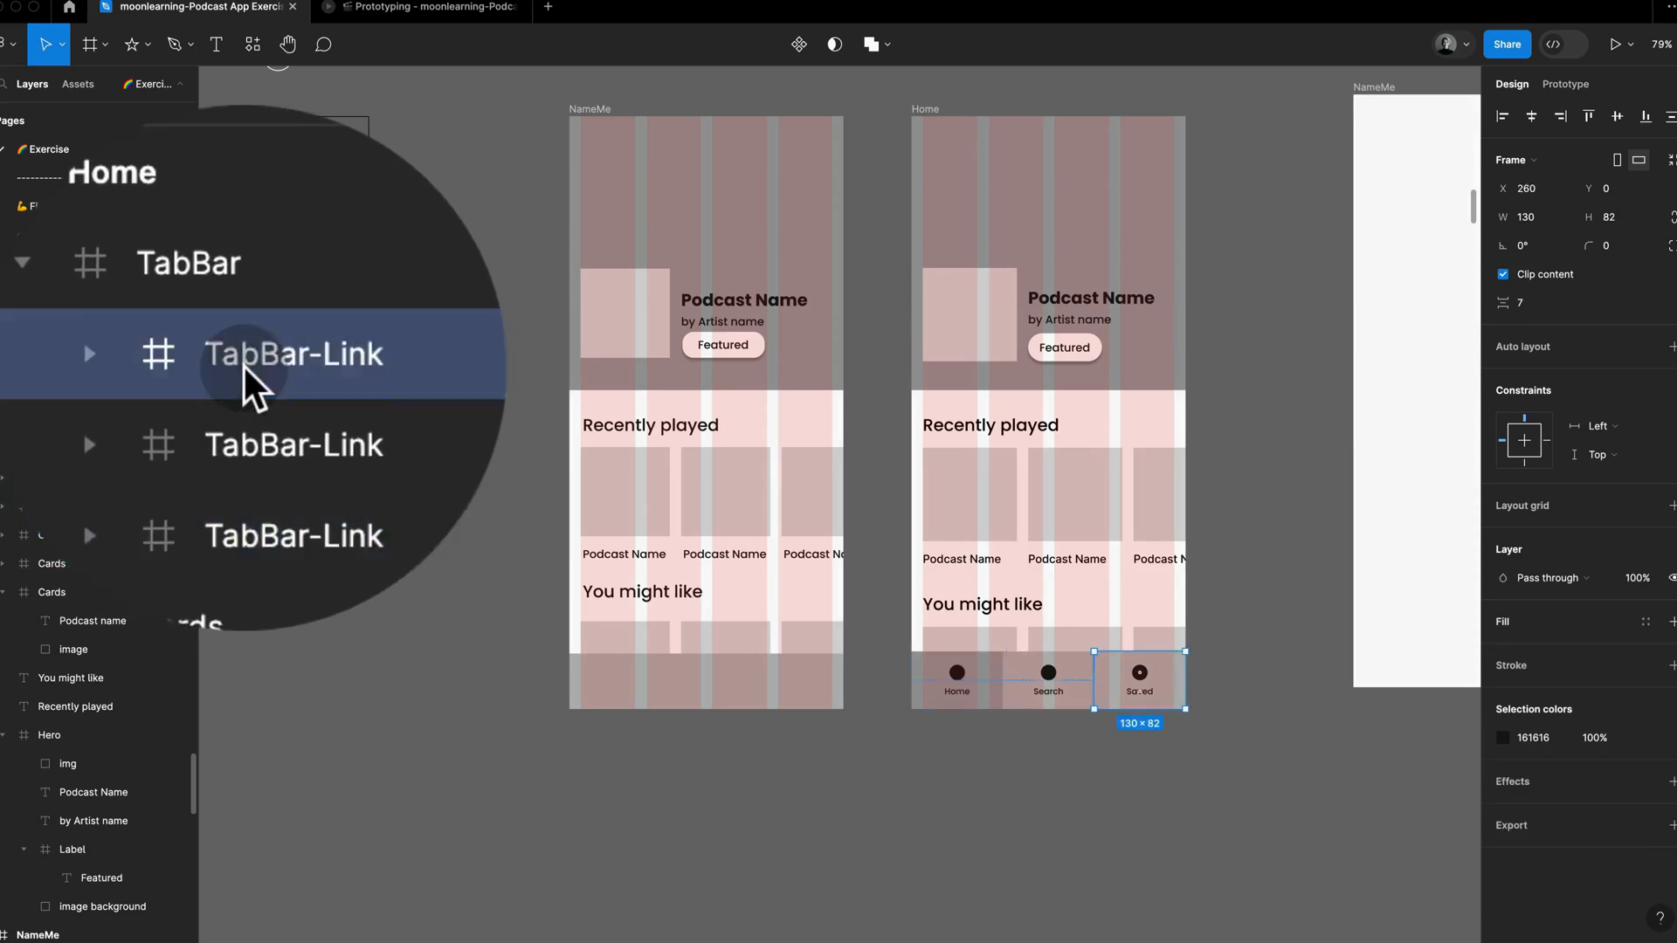
left_click(243, 386)
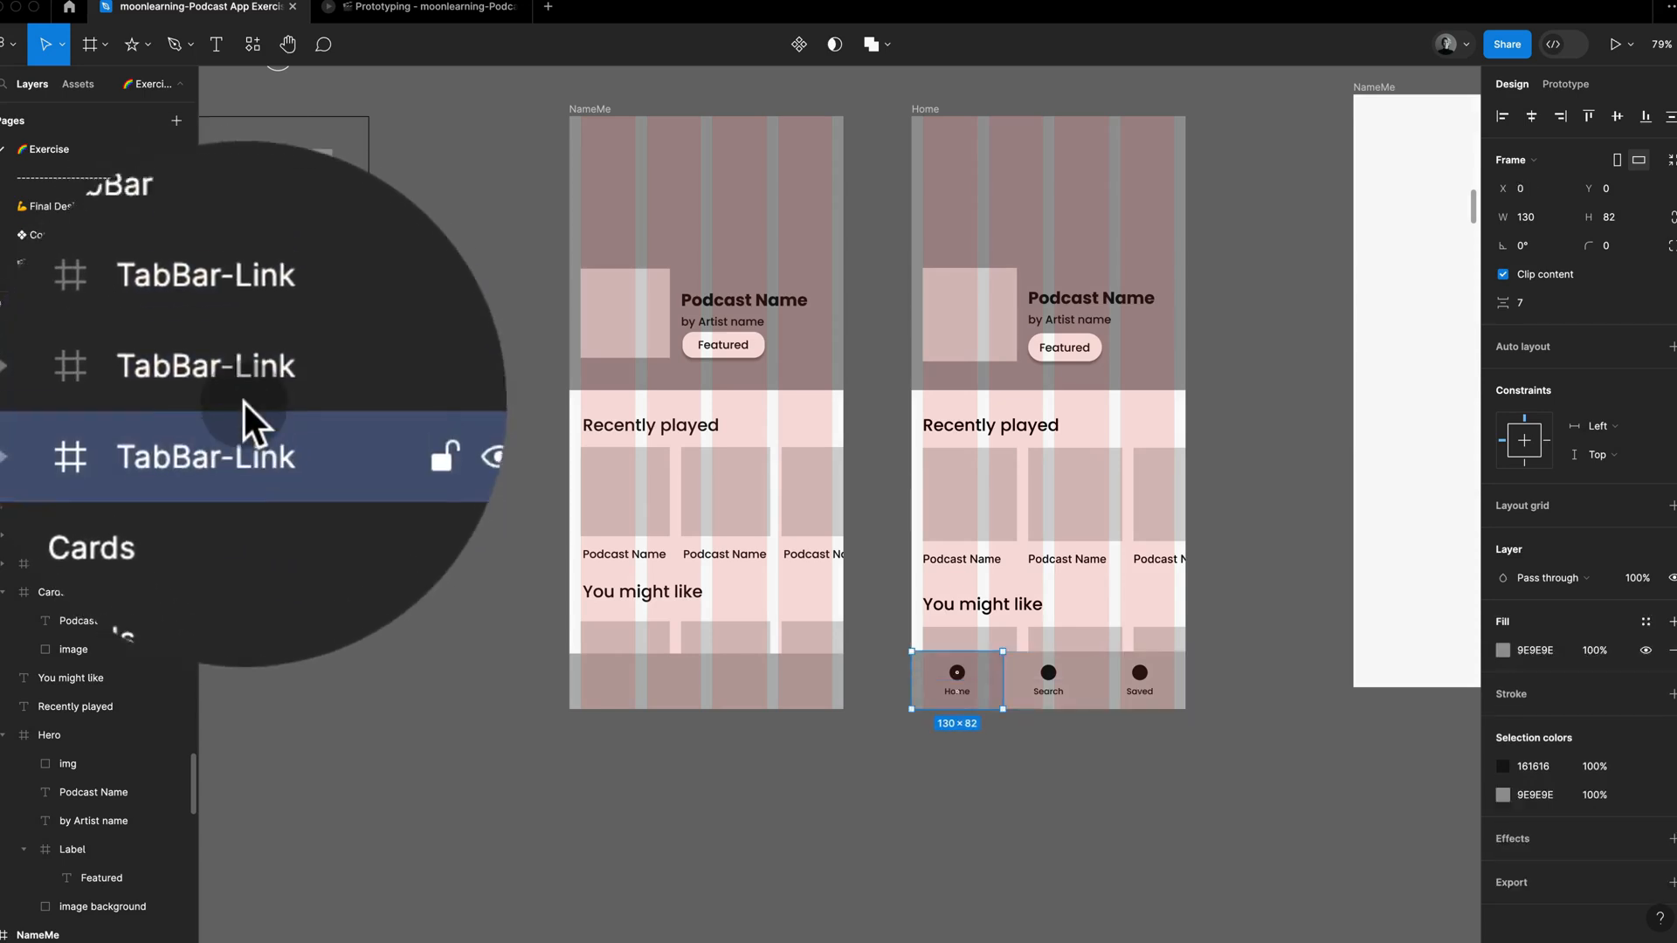
left_click(243, 365)
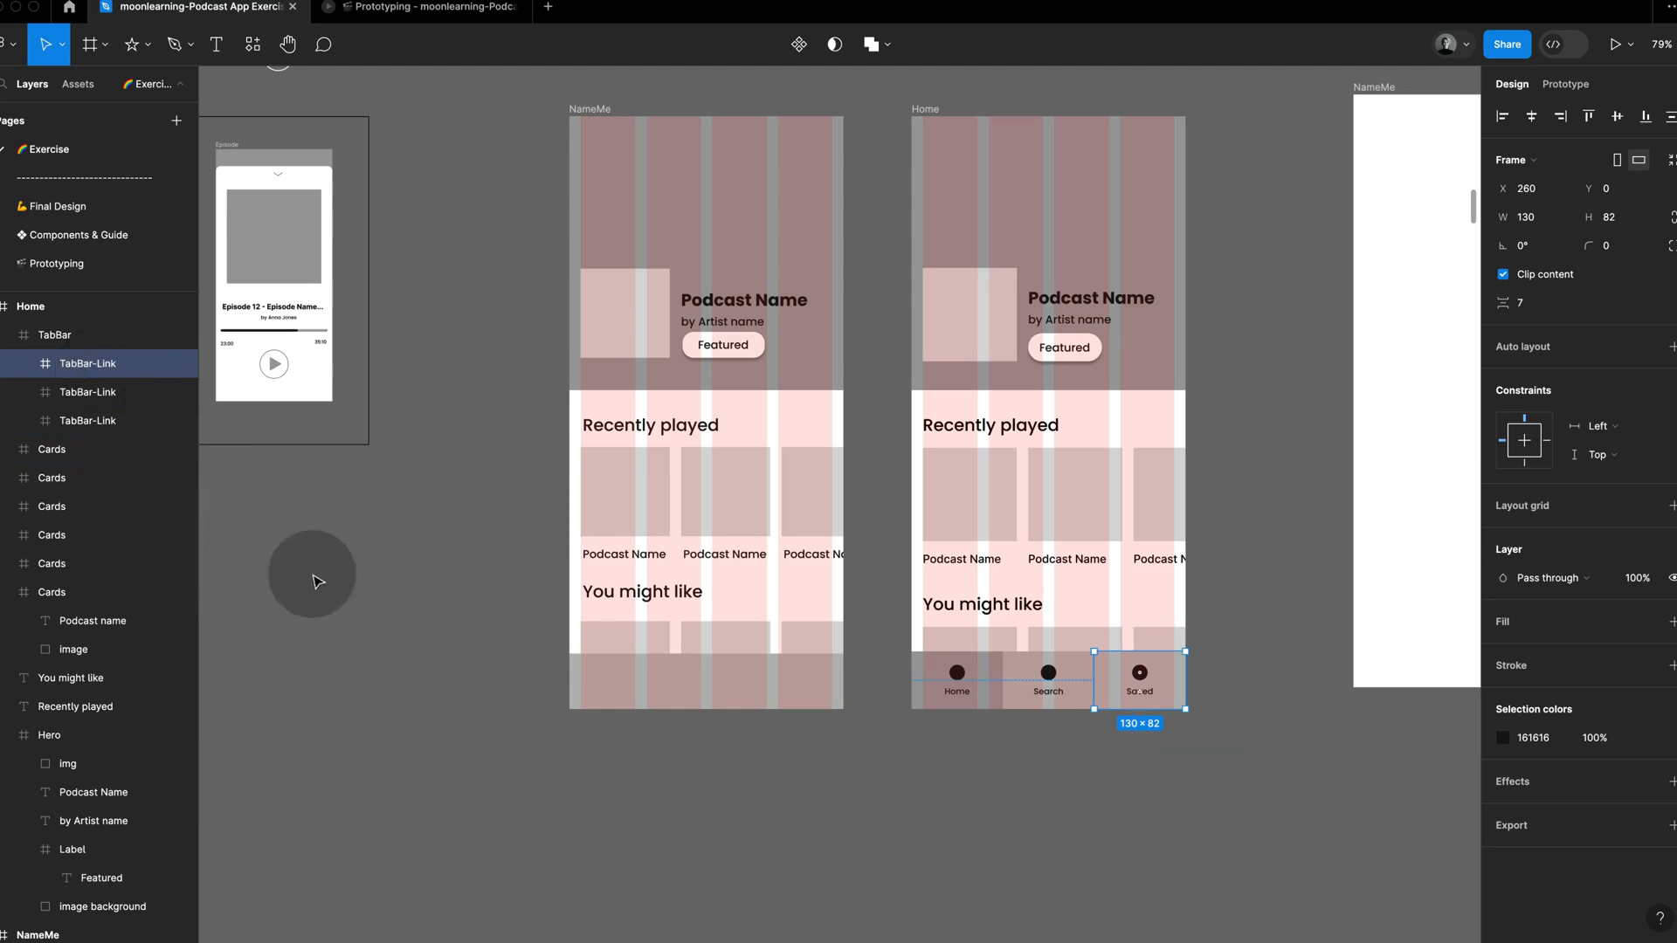
Step: Duplicate the tab bar frame below the exercise screen and set the copy's width to a third, 390/3
left_click(551, 676)
left_click(625, 684)
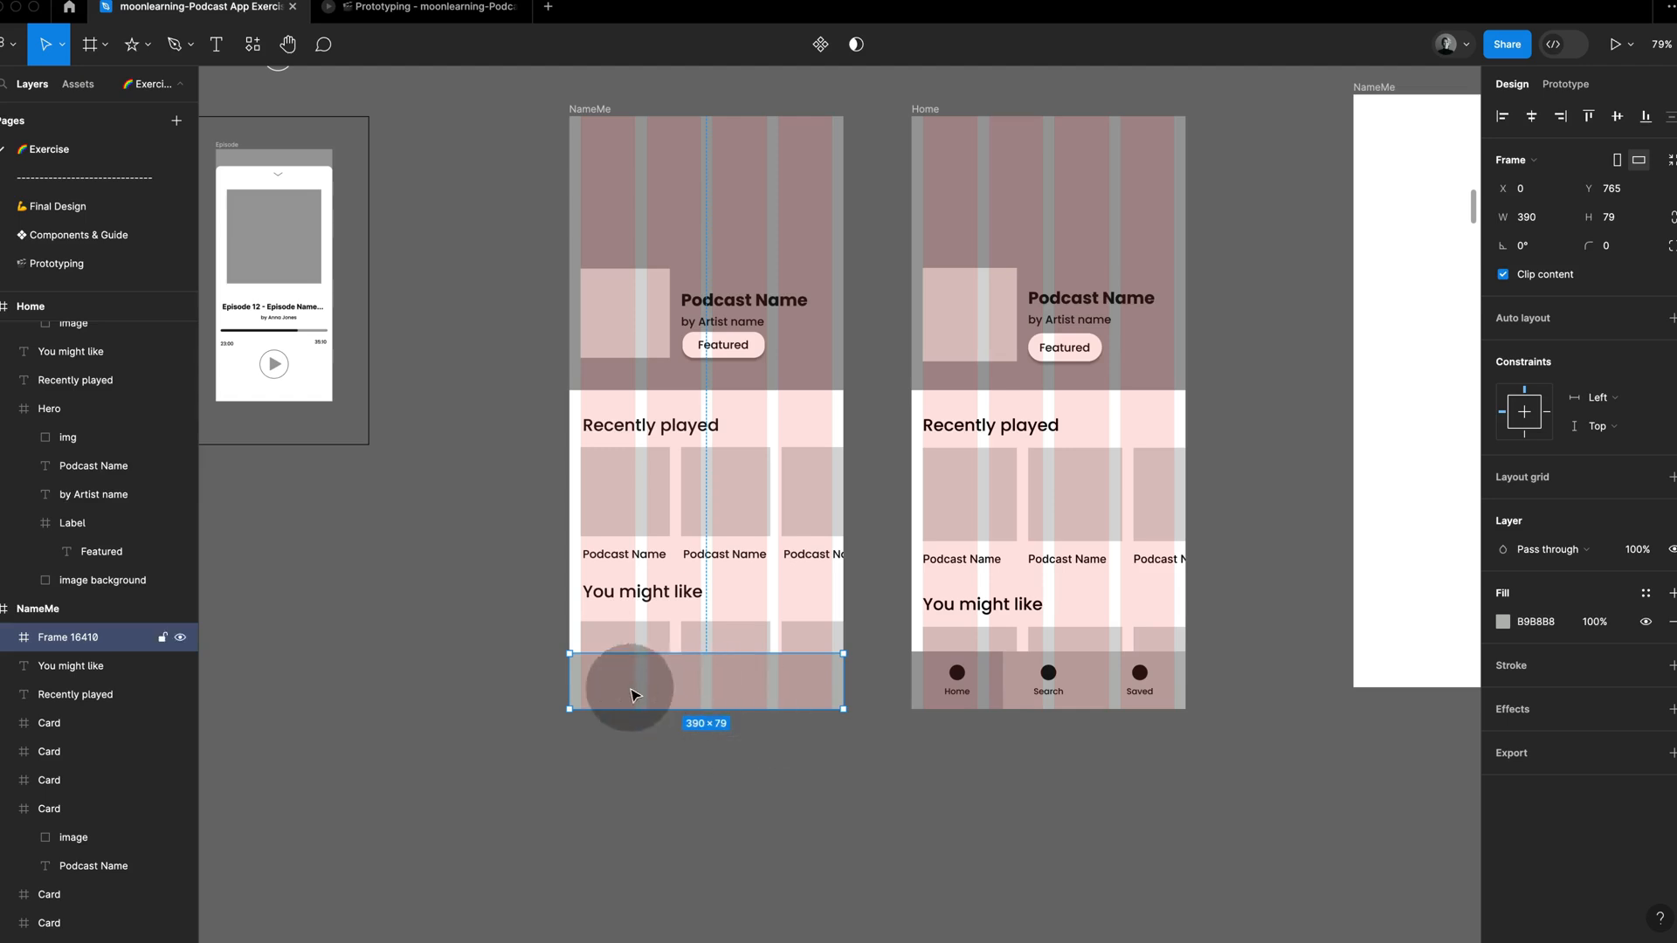
left_click(748, 749)
left_click(765, 677)
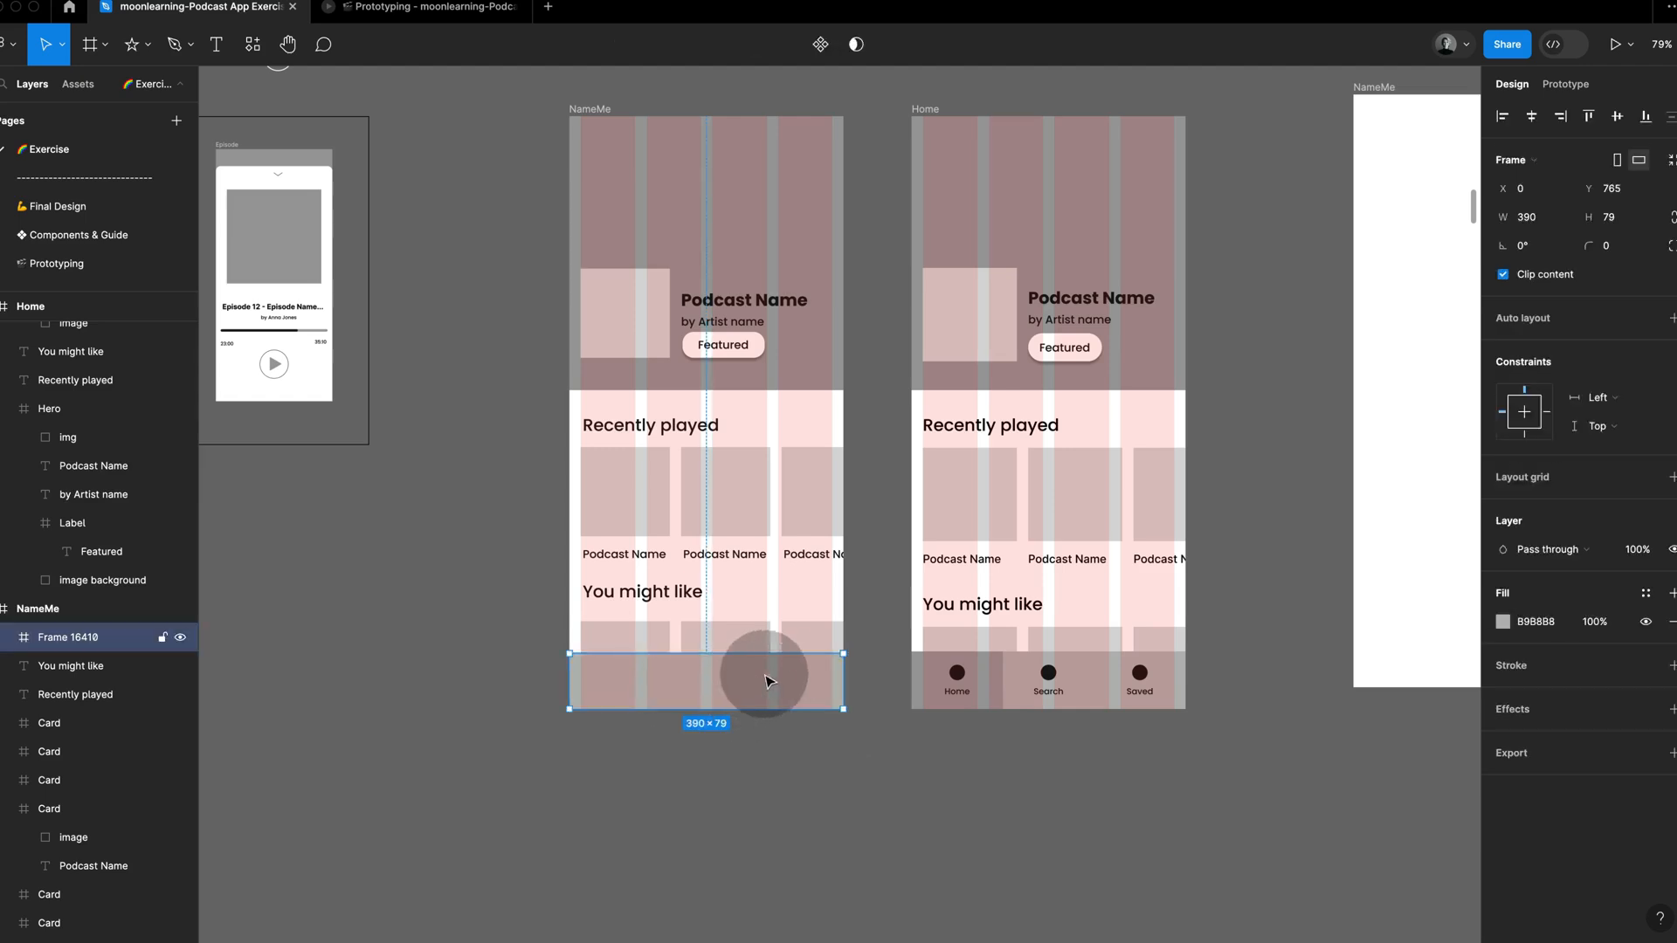
left_click_drag(775, 681, 777, 767)
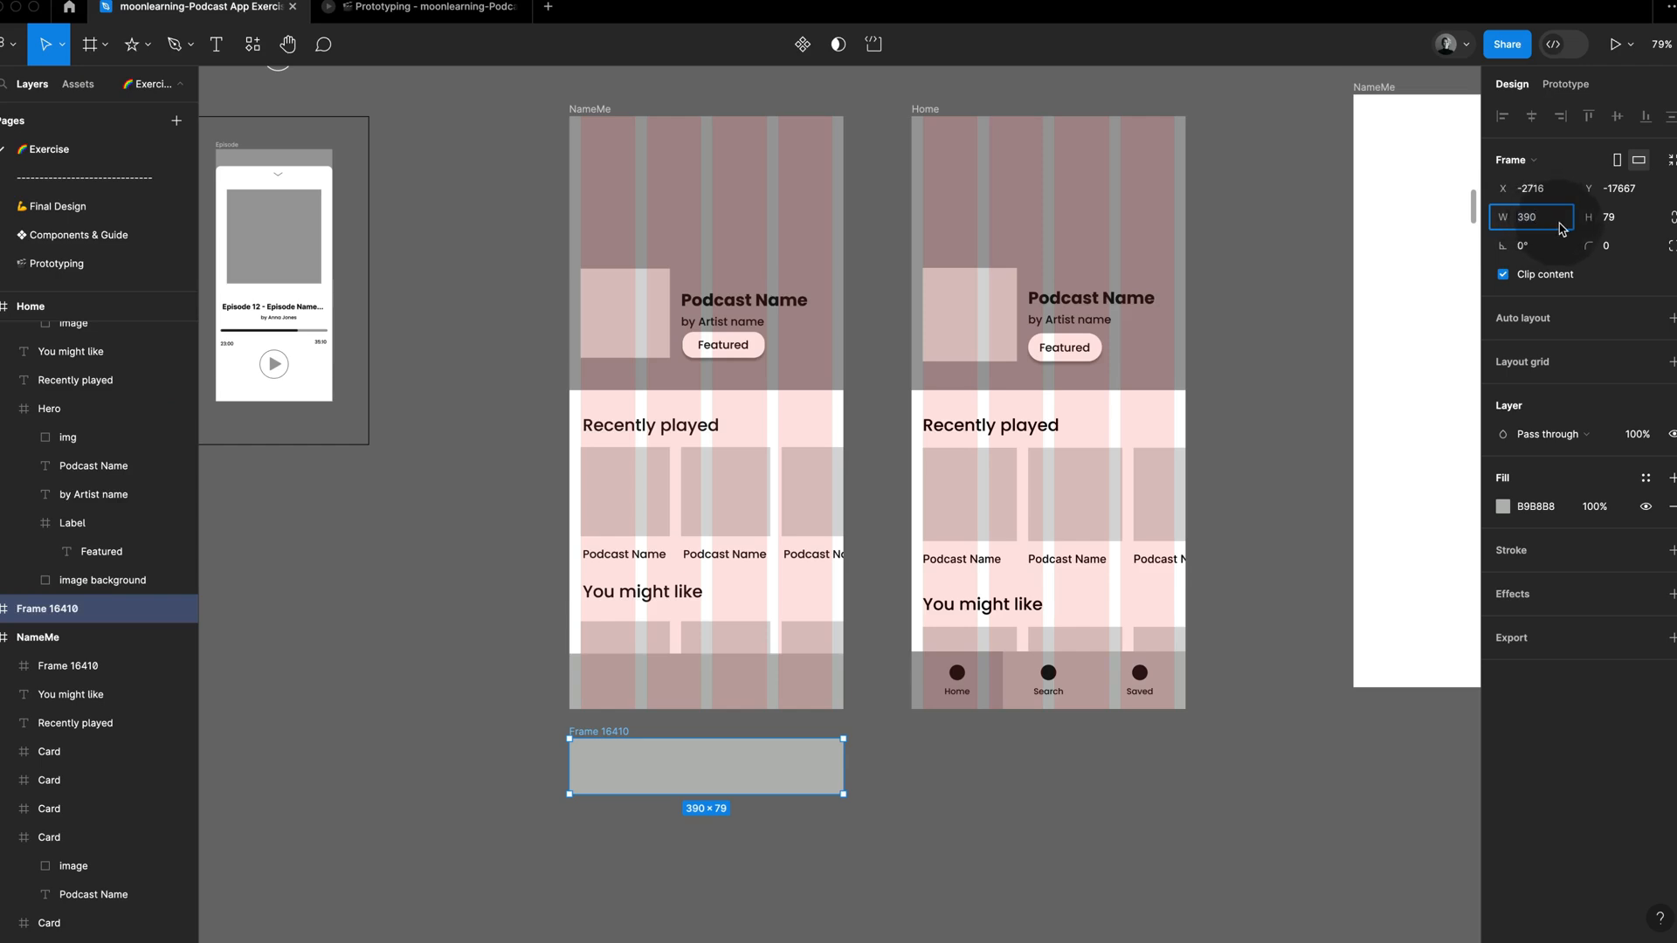
type("/")
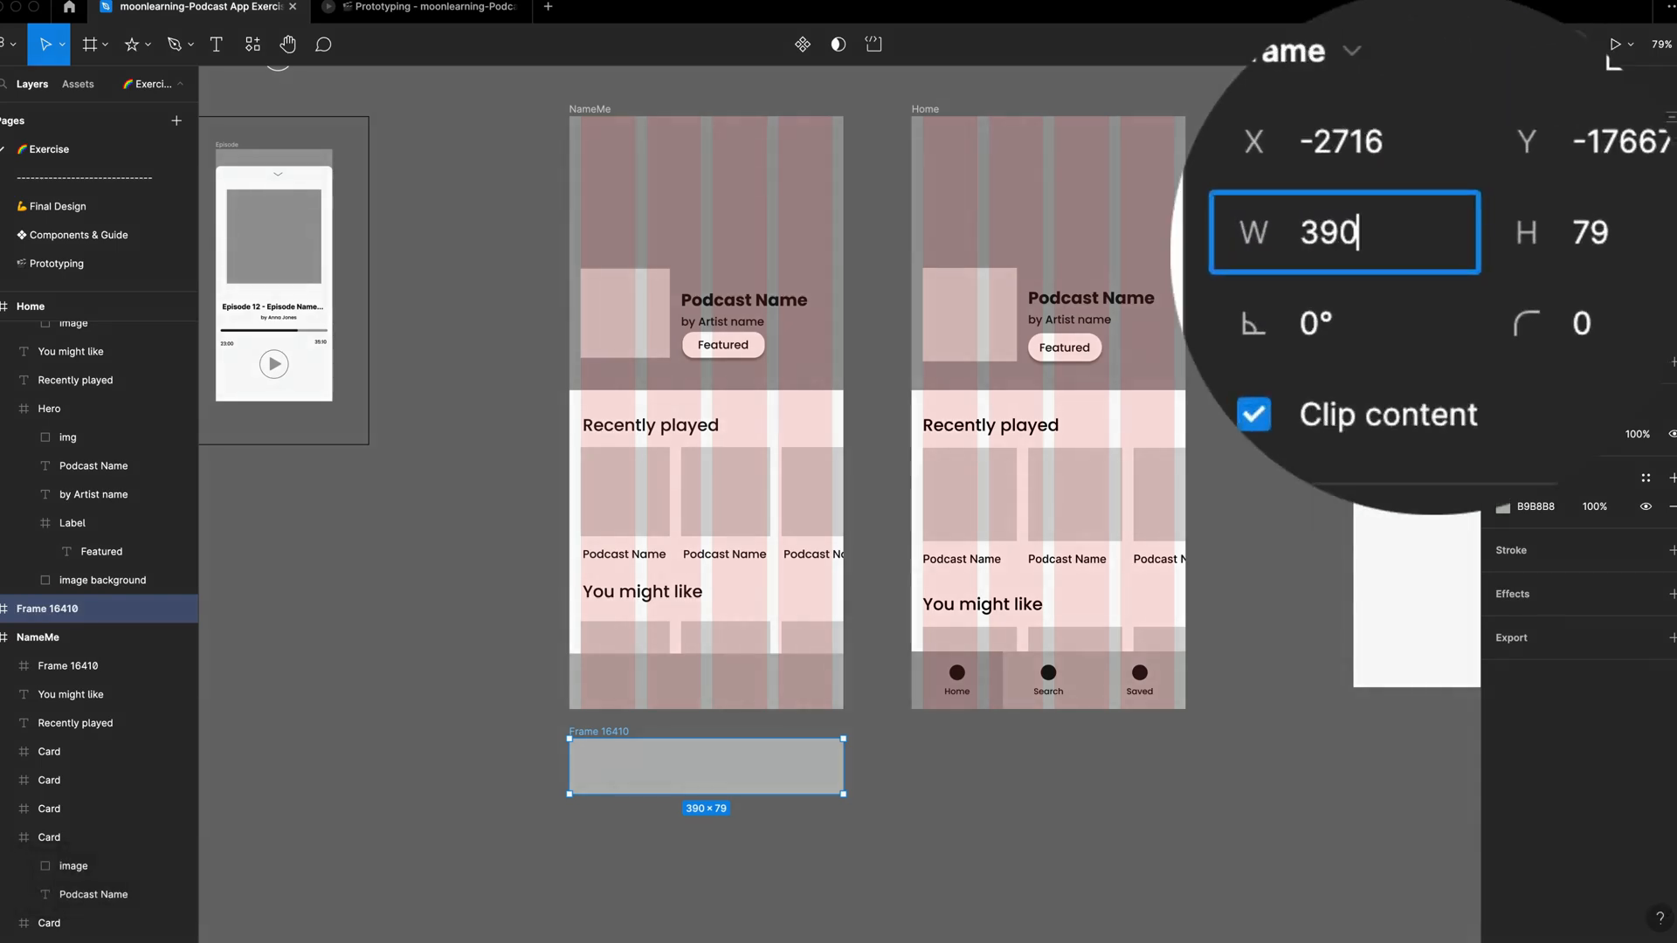
type("/3")
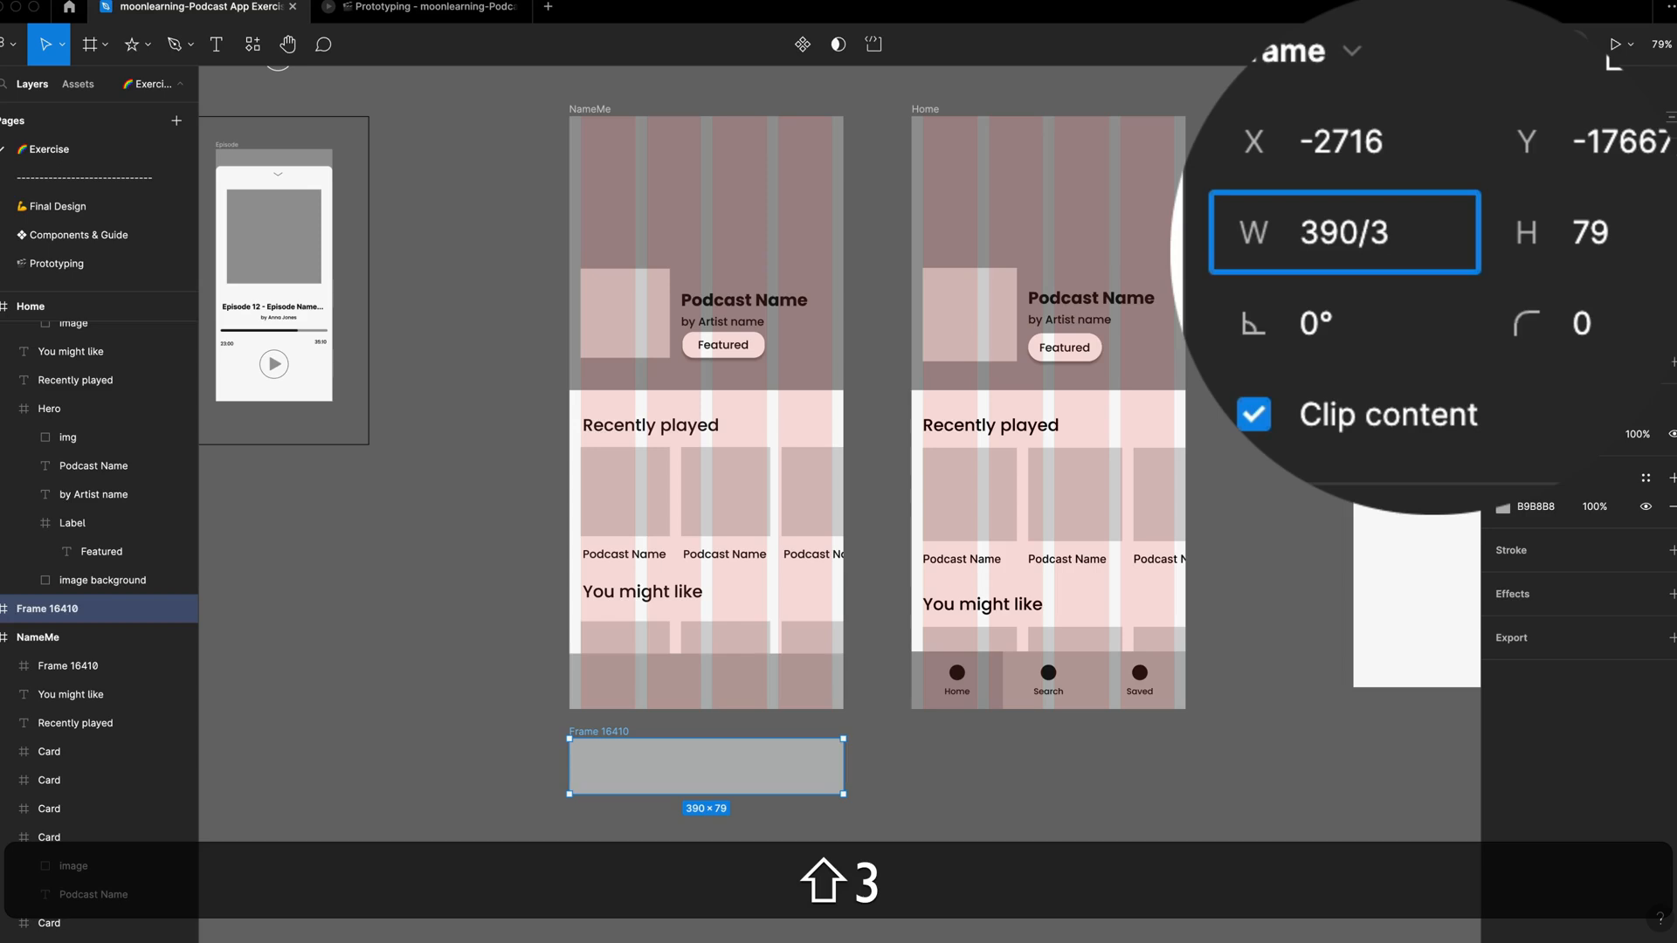
key("Return")
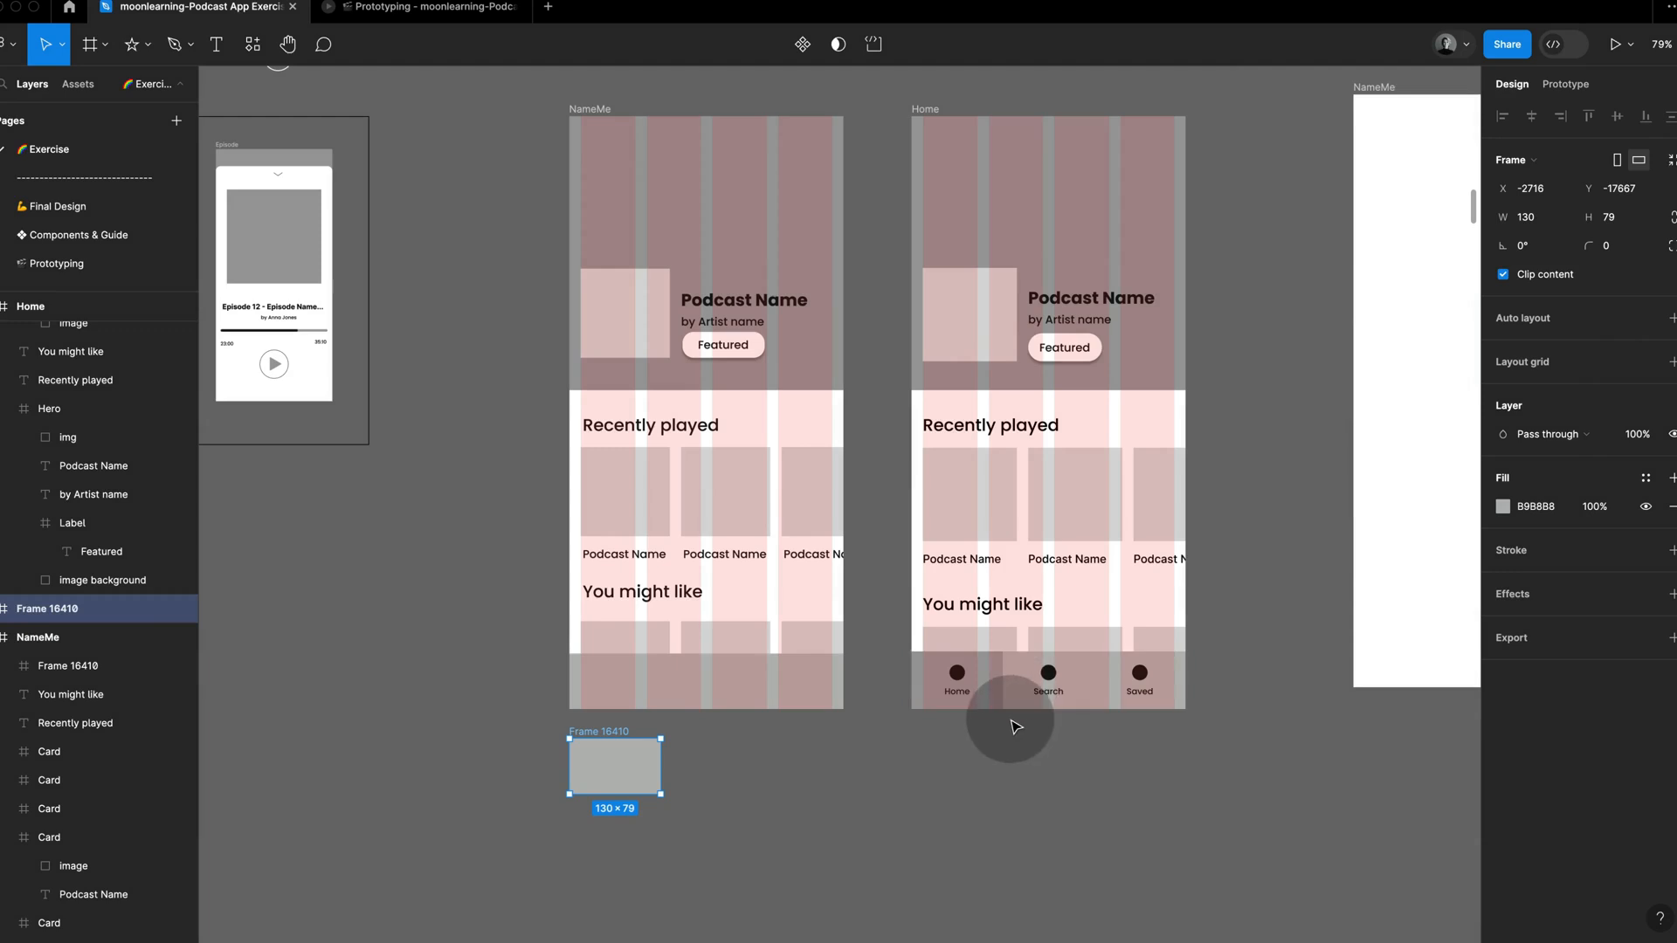
Step: Duplicate a card's Podcast Name text below the small link frame and set its font size to 12, matching the reference tab label
left_click(623, 554, "super")
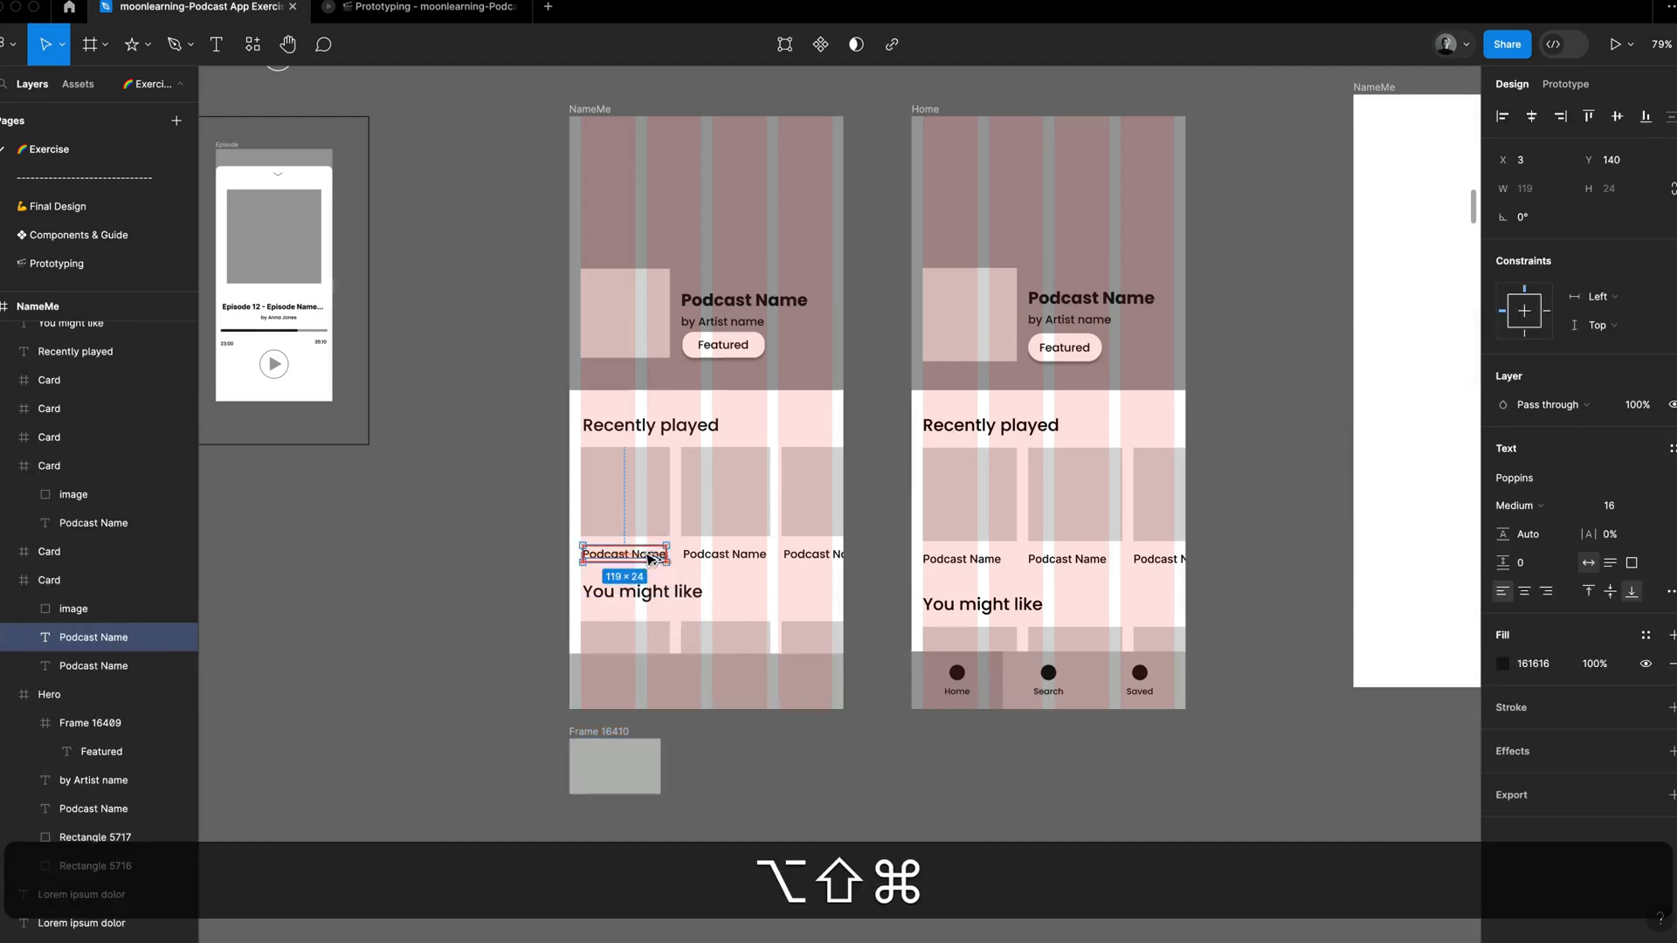
left_click_drag(624, 554, 612, 820)
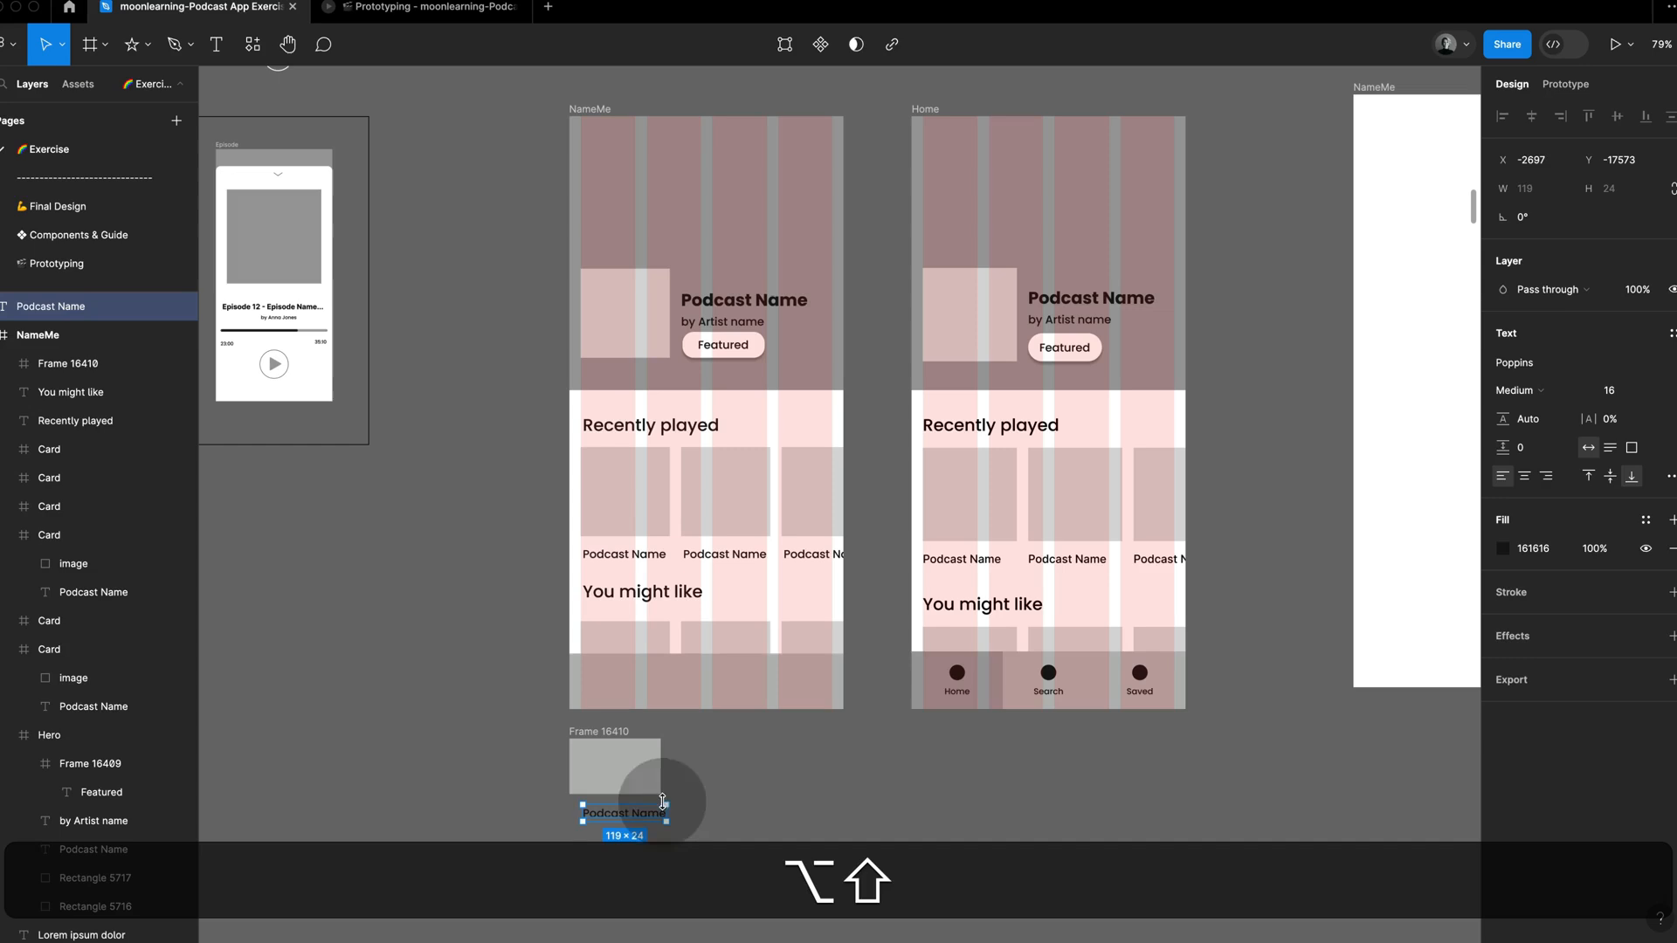
left_click(957, 681, "super")
left_click(963, 697, "super")
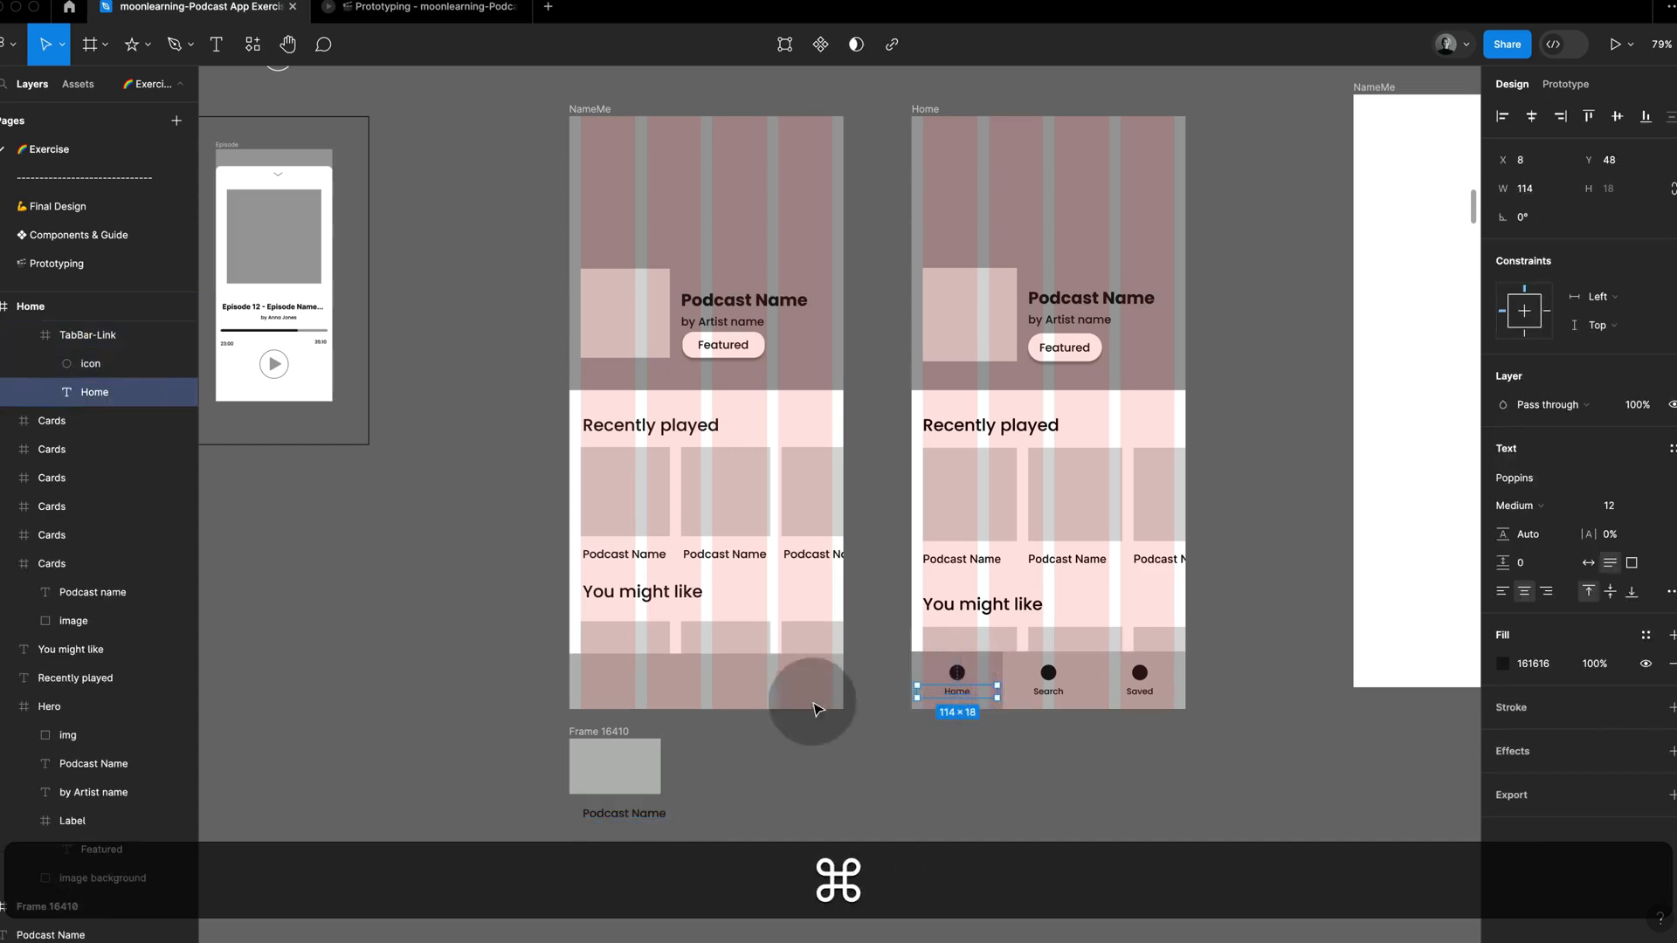
left_click(644, 810, "super")
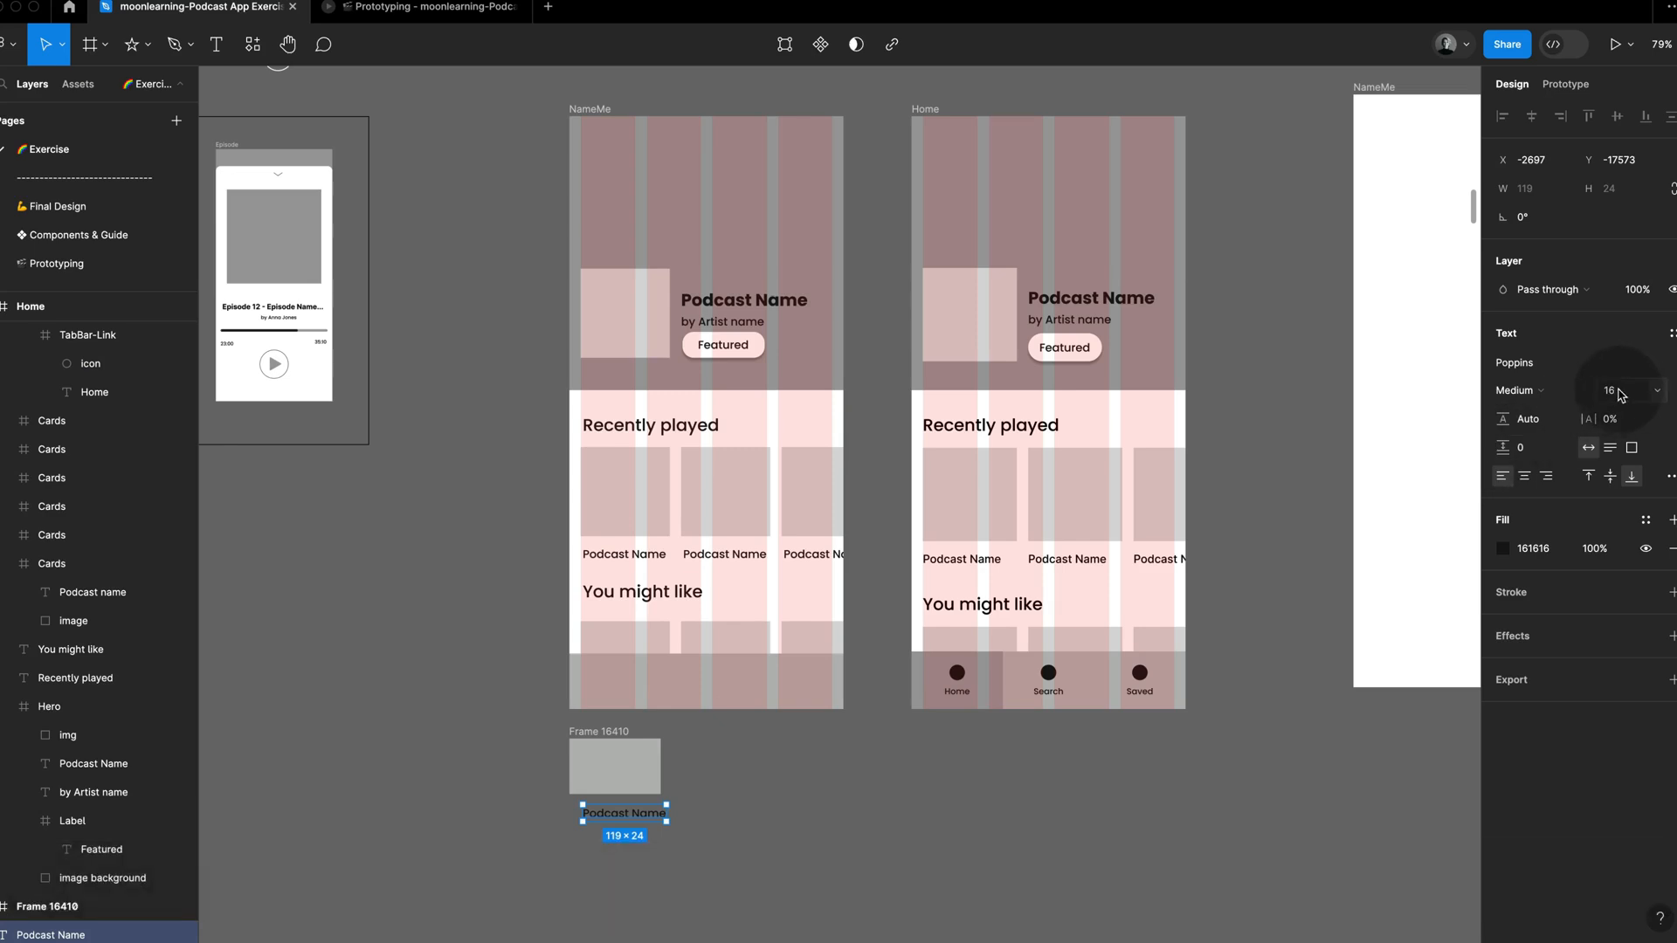
type("12")
key("Return")
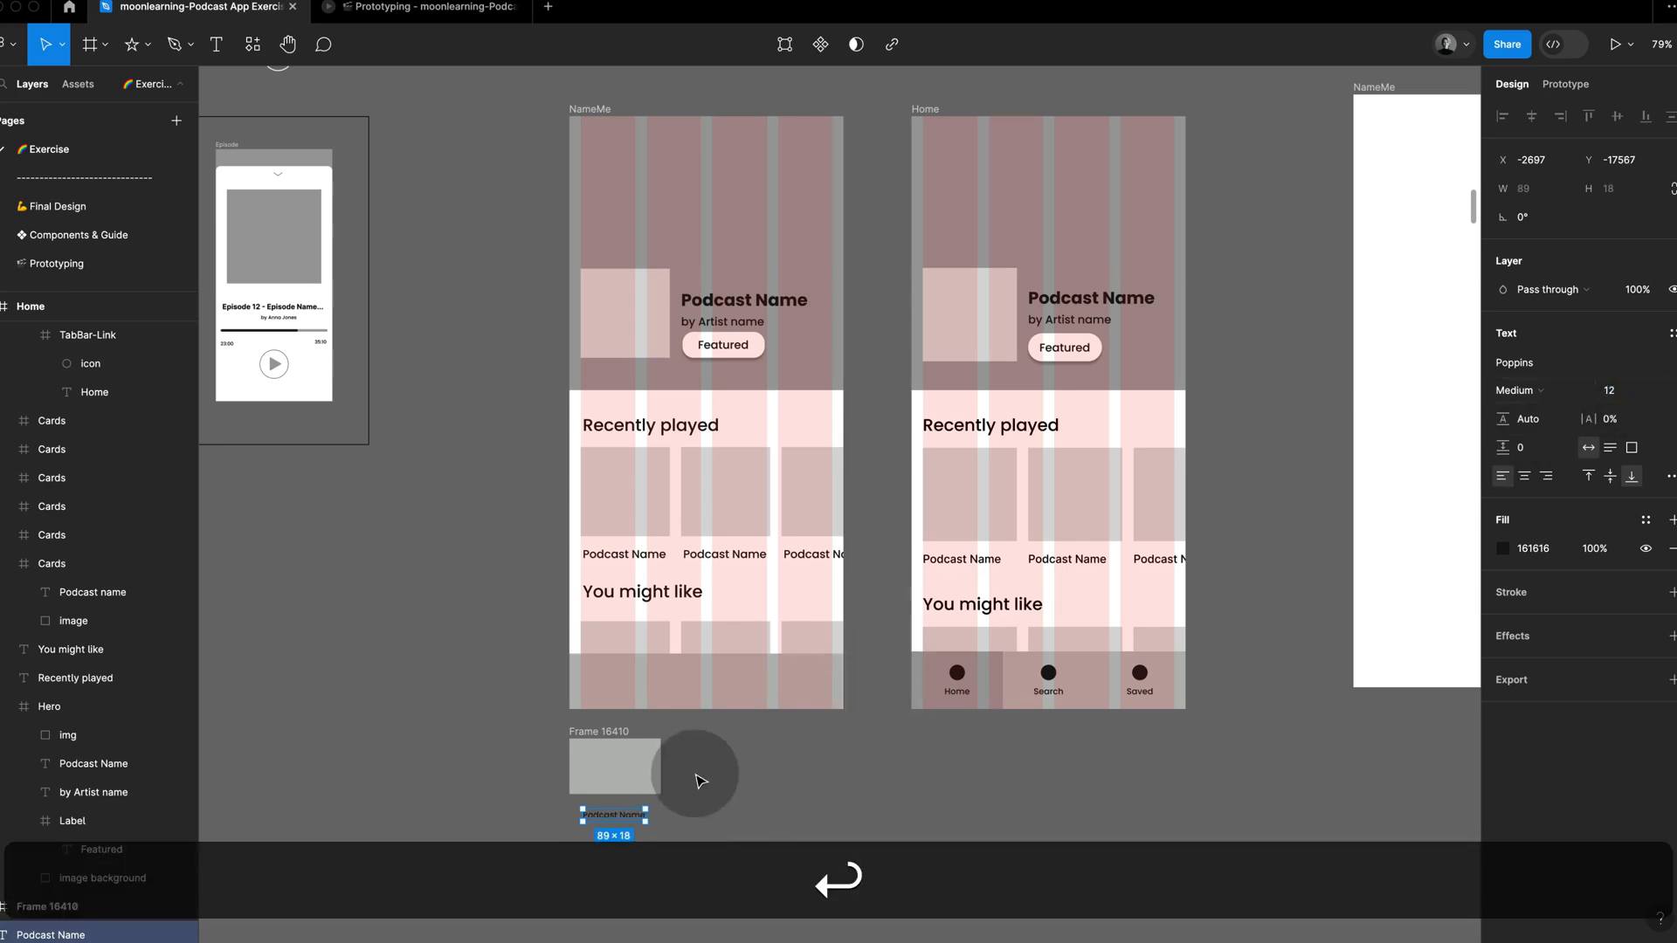
Step: Move the small Podcast Name text into the lower part of the link frame, at X 17, Y 44
left_click_drag(625, 819, 618, 780)
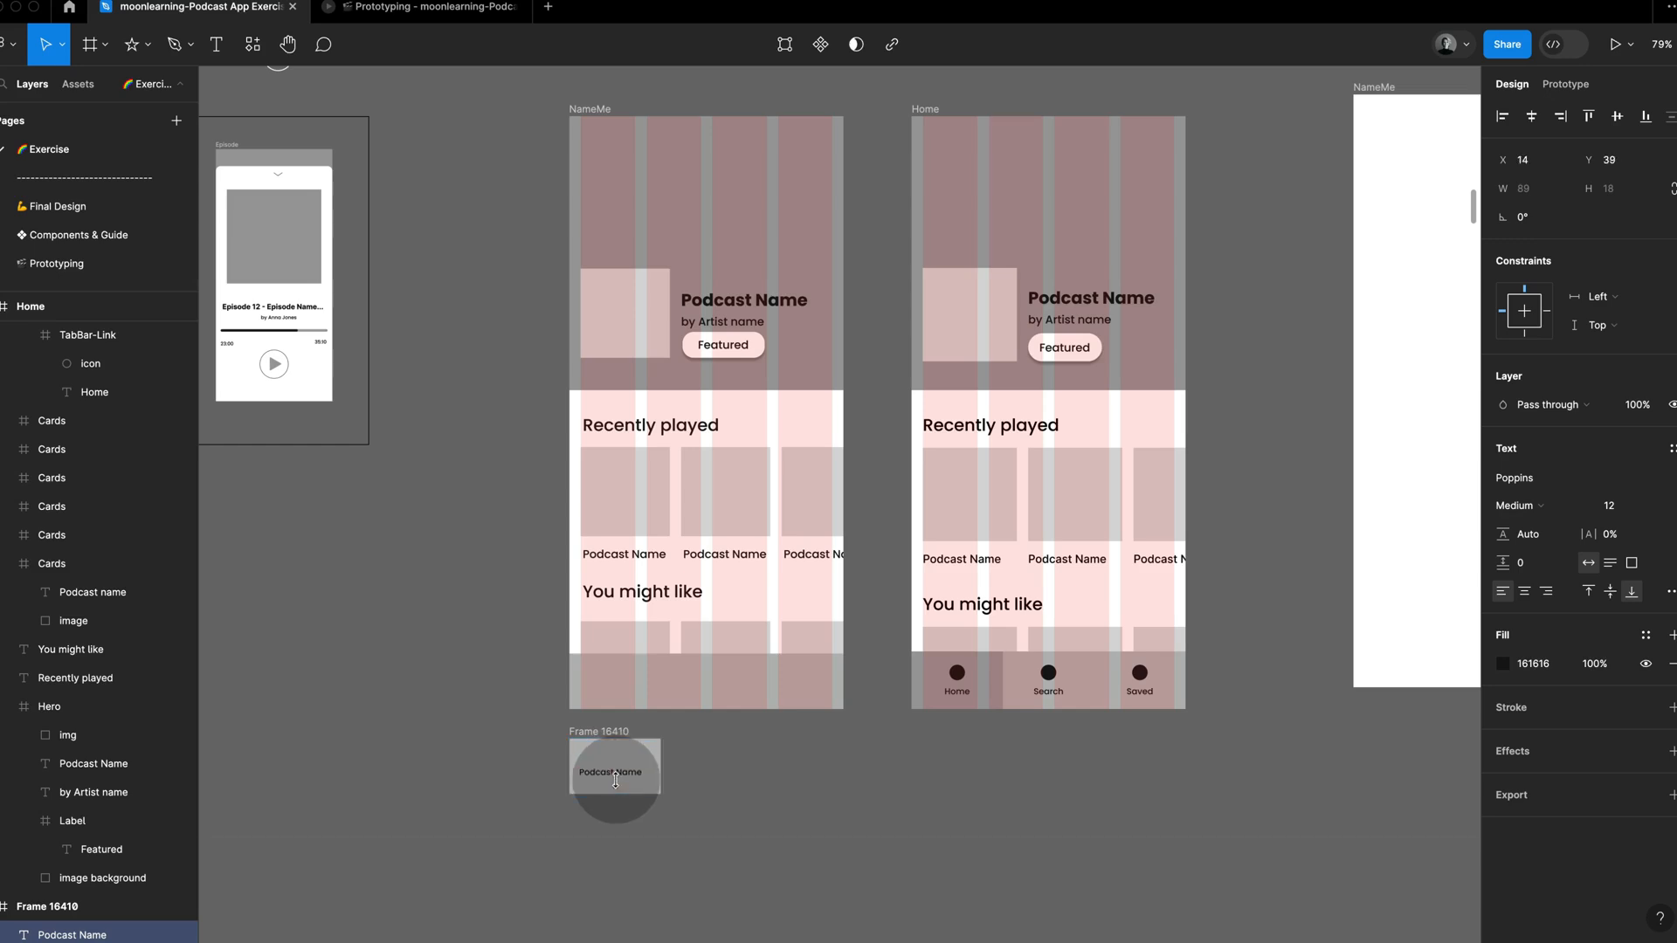
key("Down")
key("Down")
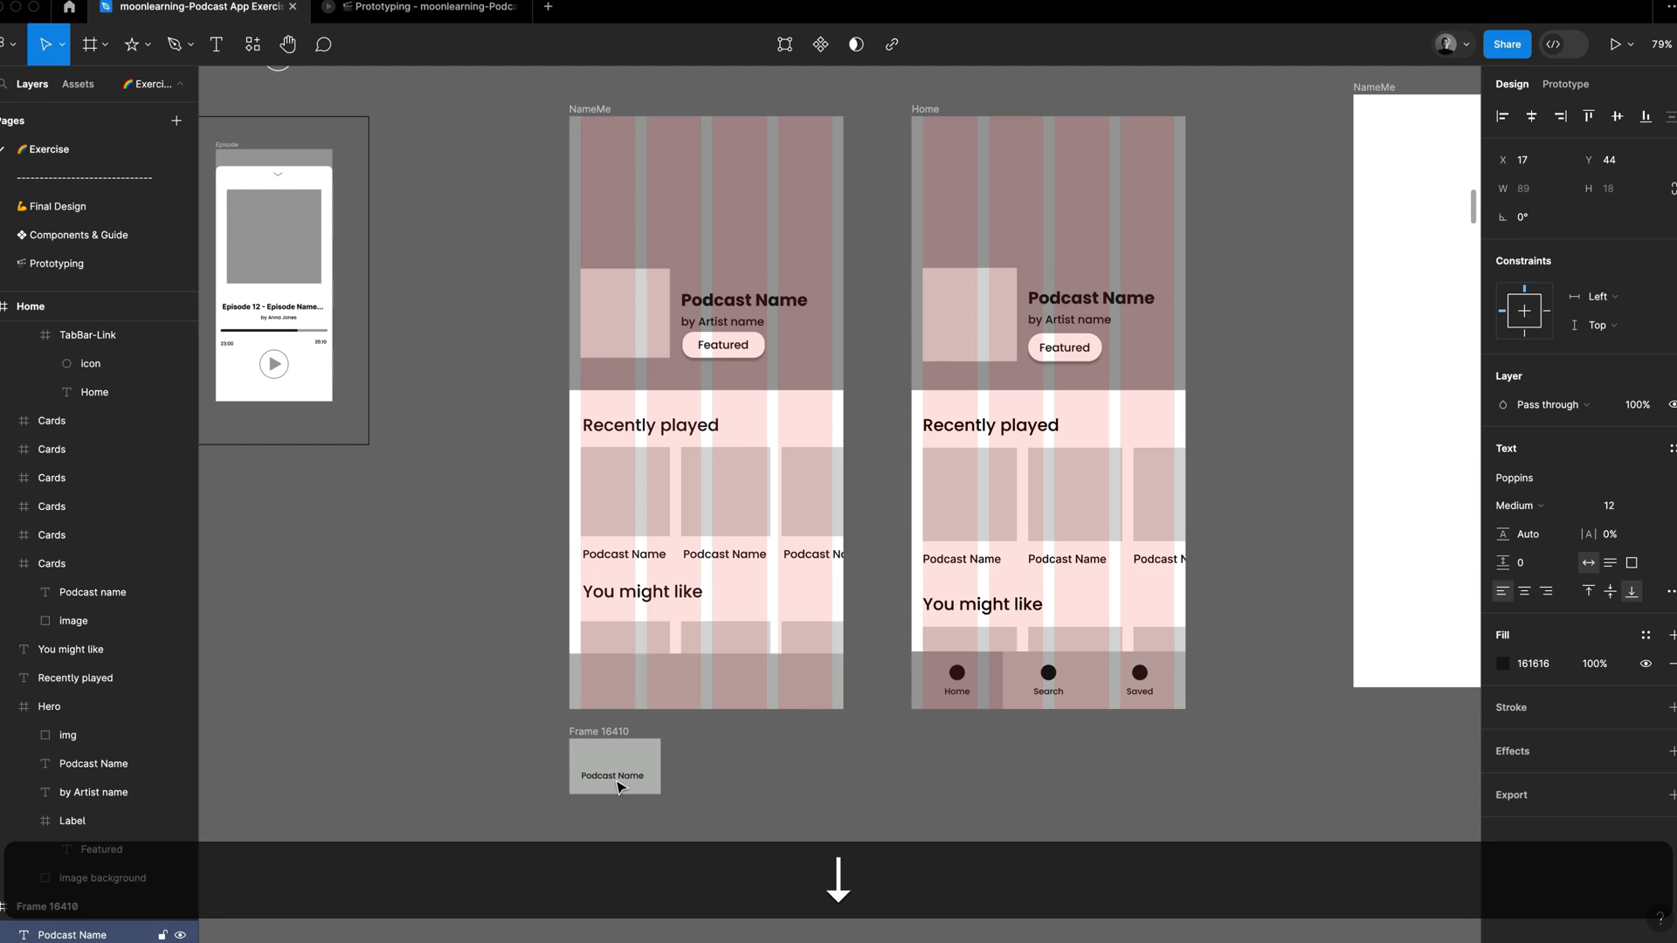
Step: Draw a 27 × 27 circle above the label in the link frame and fill it with the near-black document color 161616
key("o")
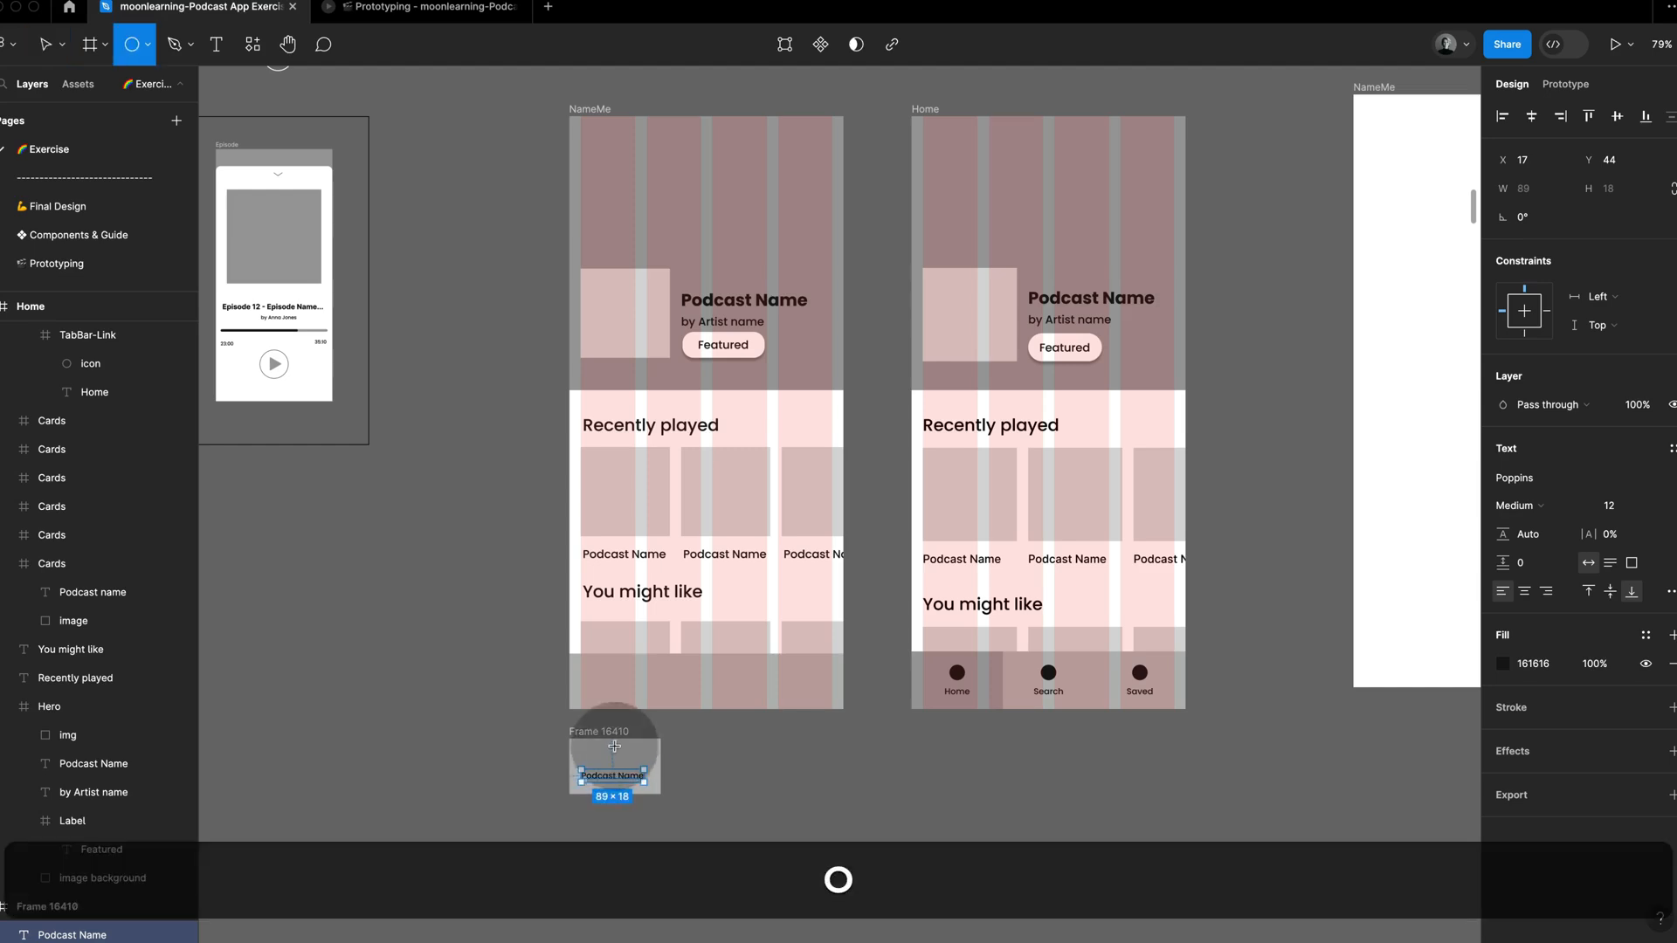
left_click_drag(606, 748, 625, 766)
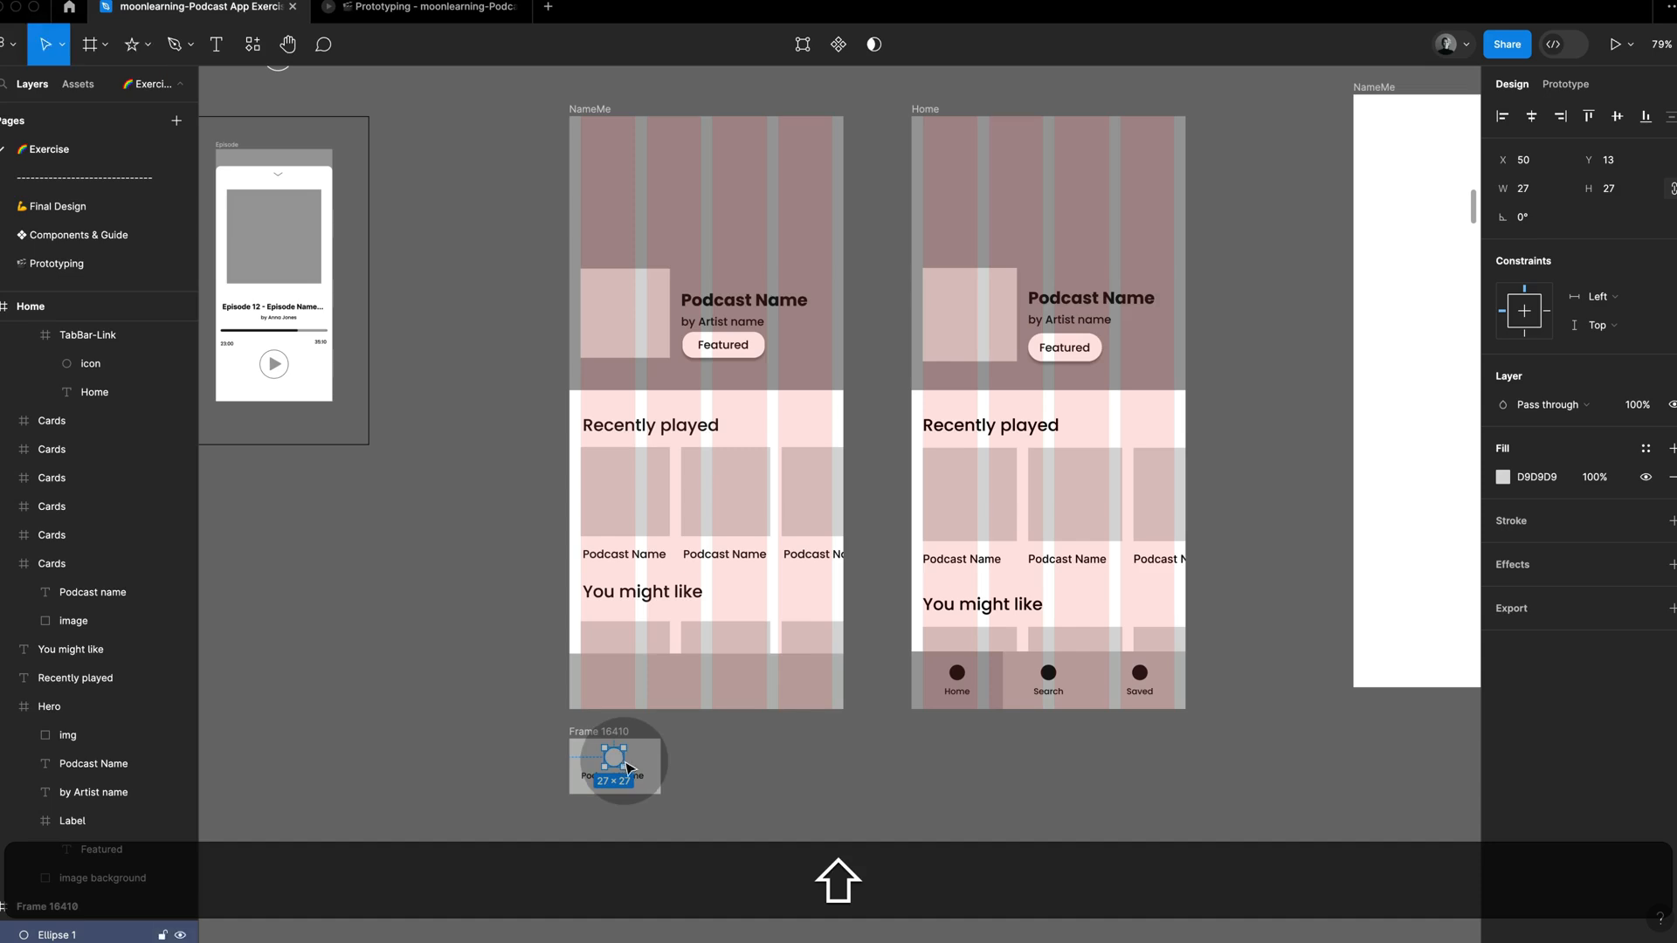
left_click(1503, 477)
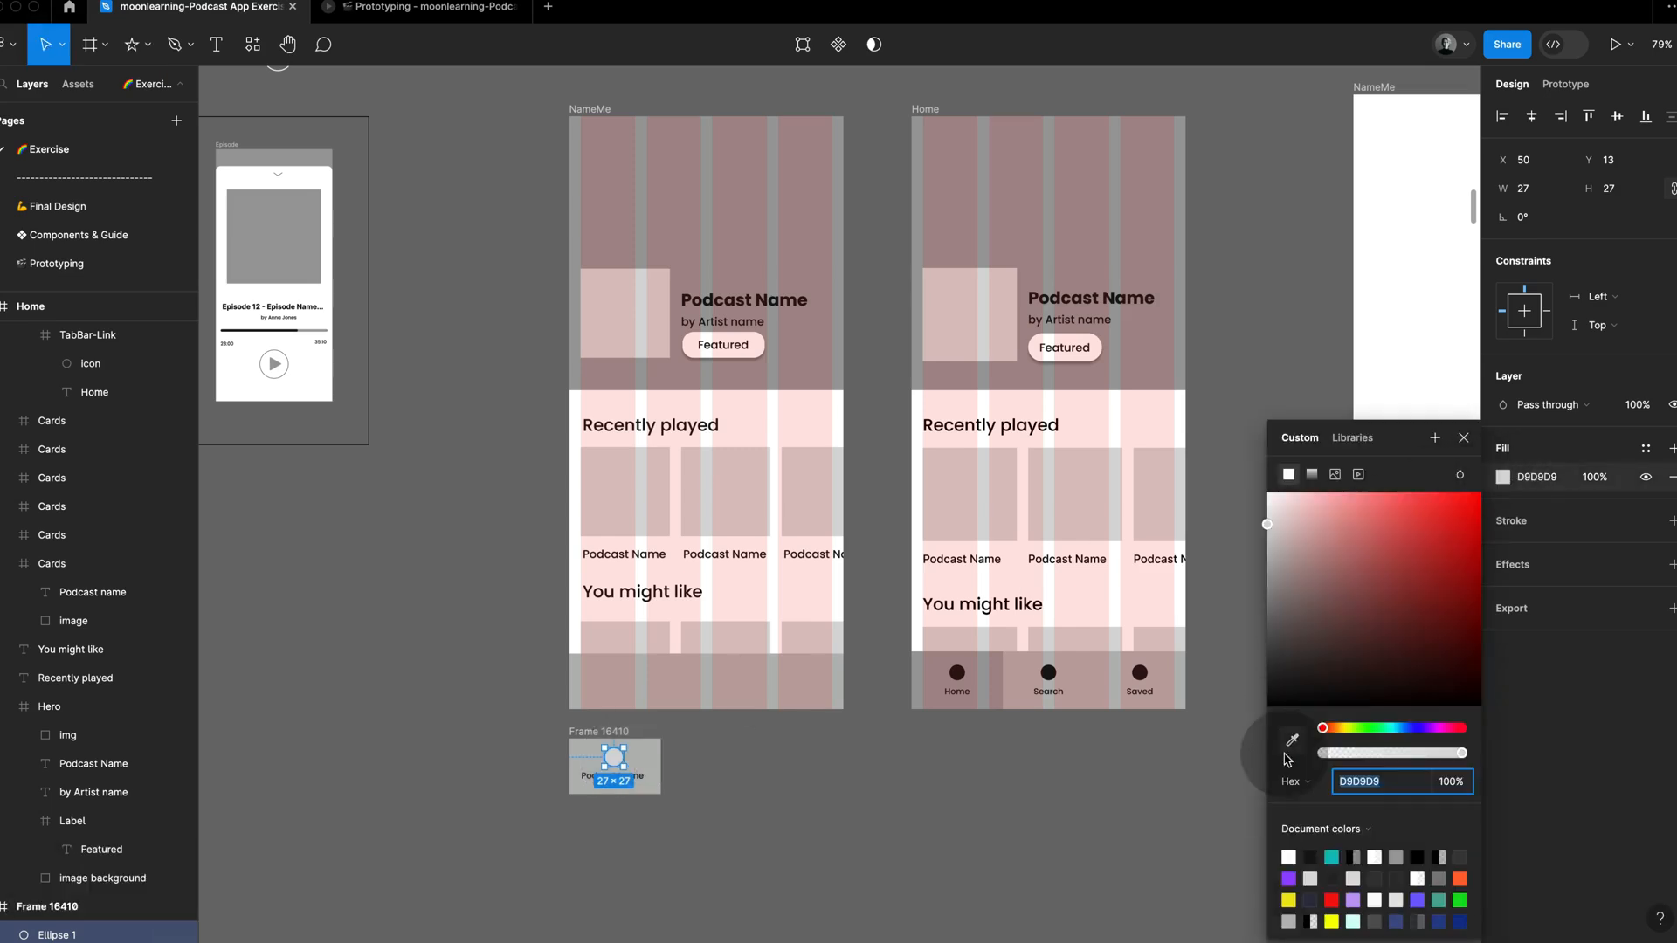
left_click(1310, 858)
left_click(613, 824)
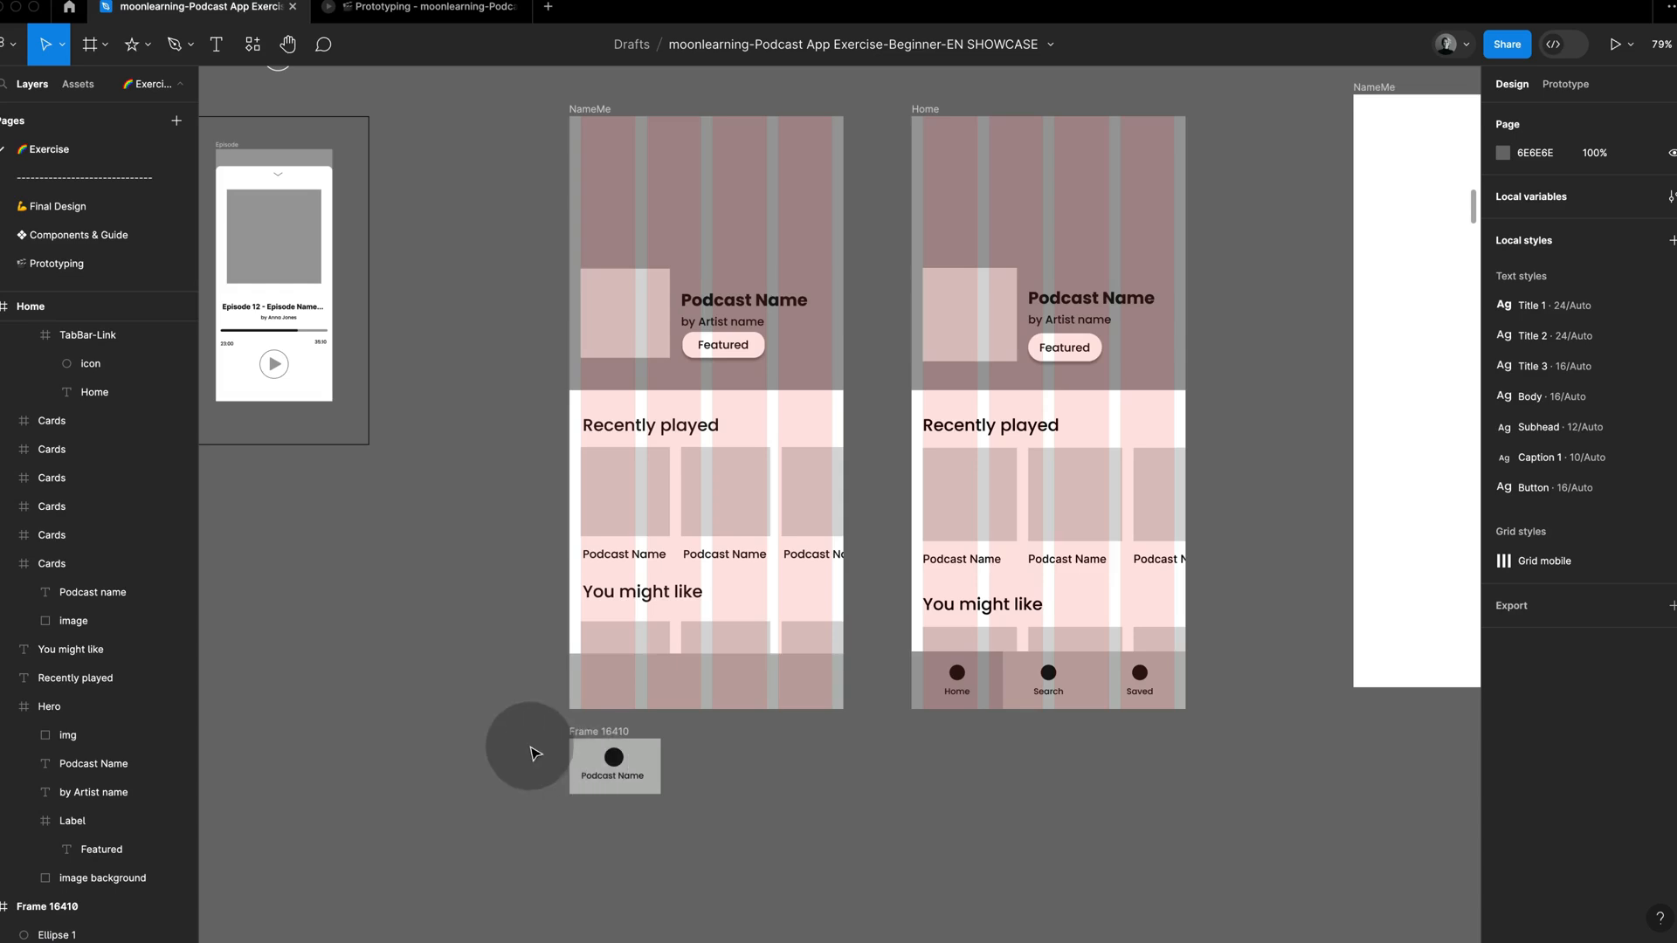
Step: Try aligning the circle and label together on their vertical centers inside the link frame
scroll(535, 753, "up", 3)
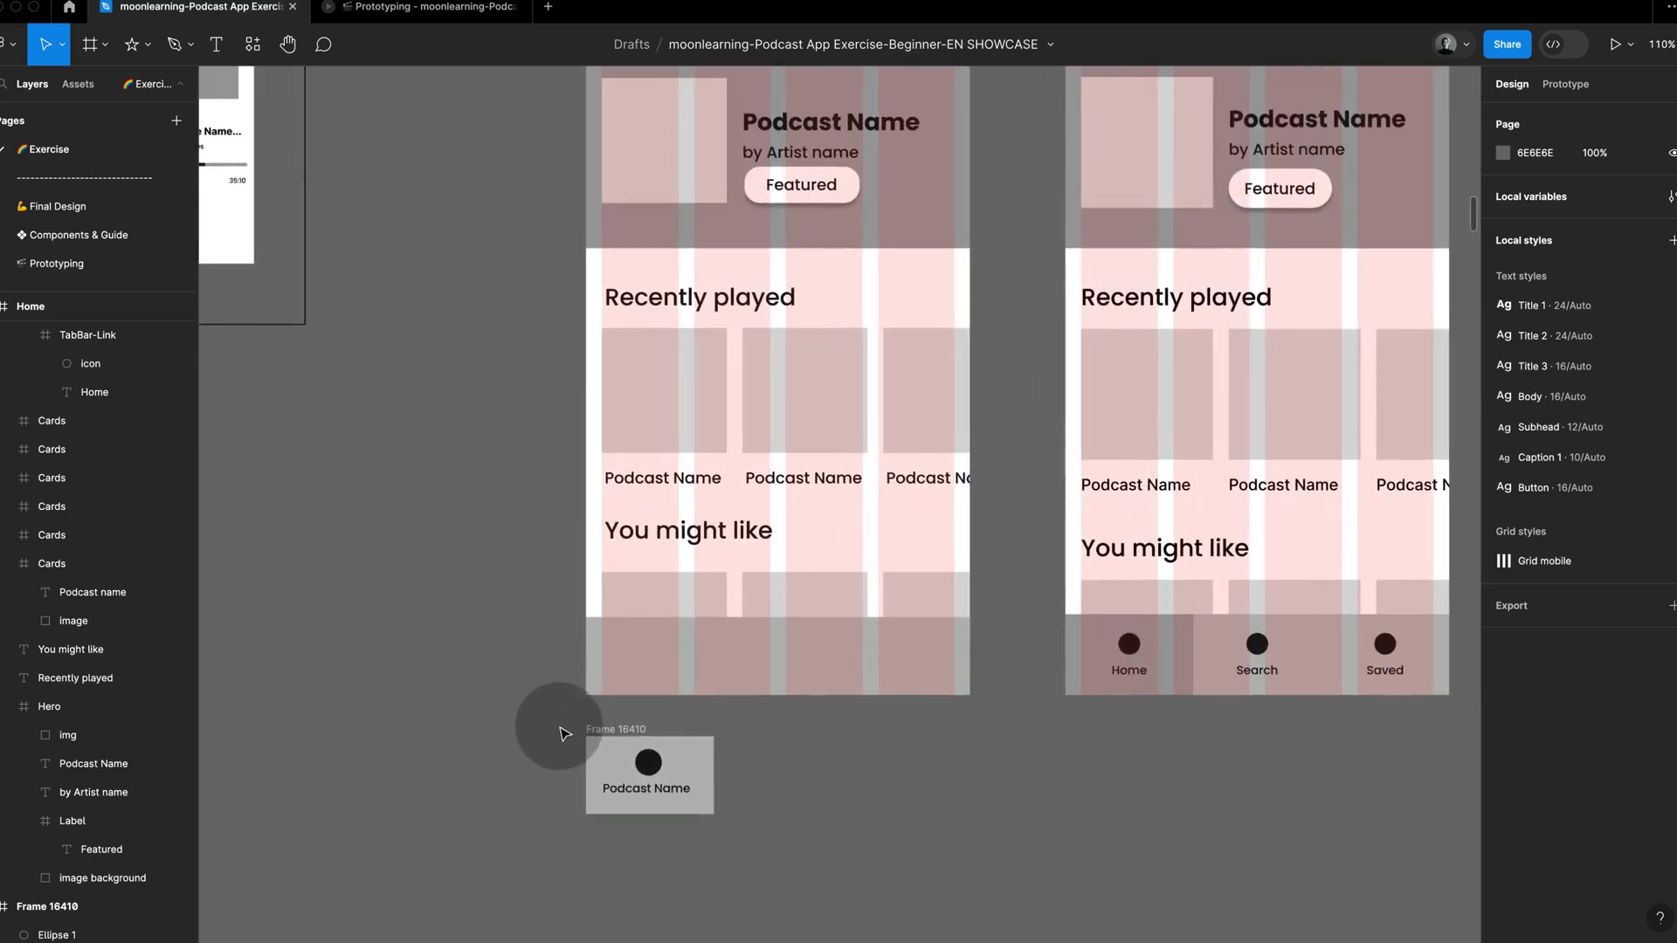
left_click_drag(557, 719, 767, 824)
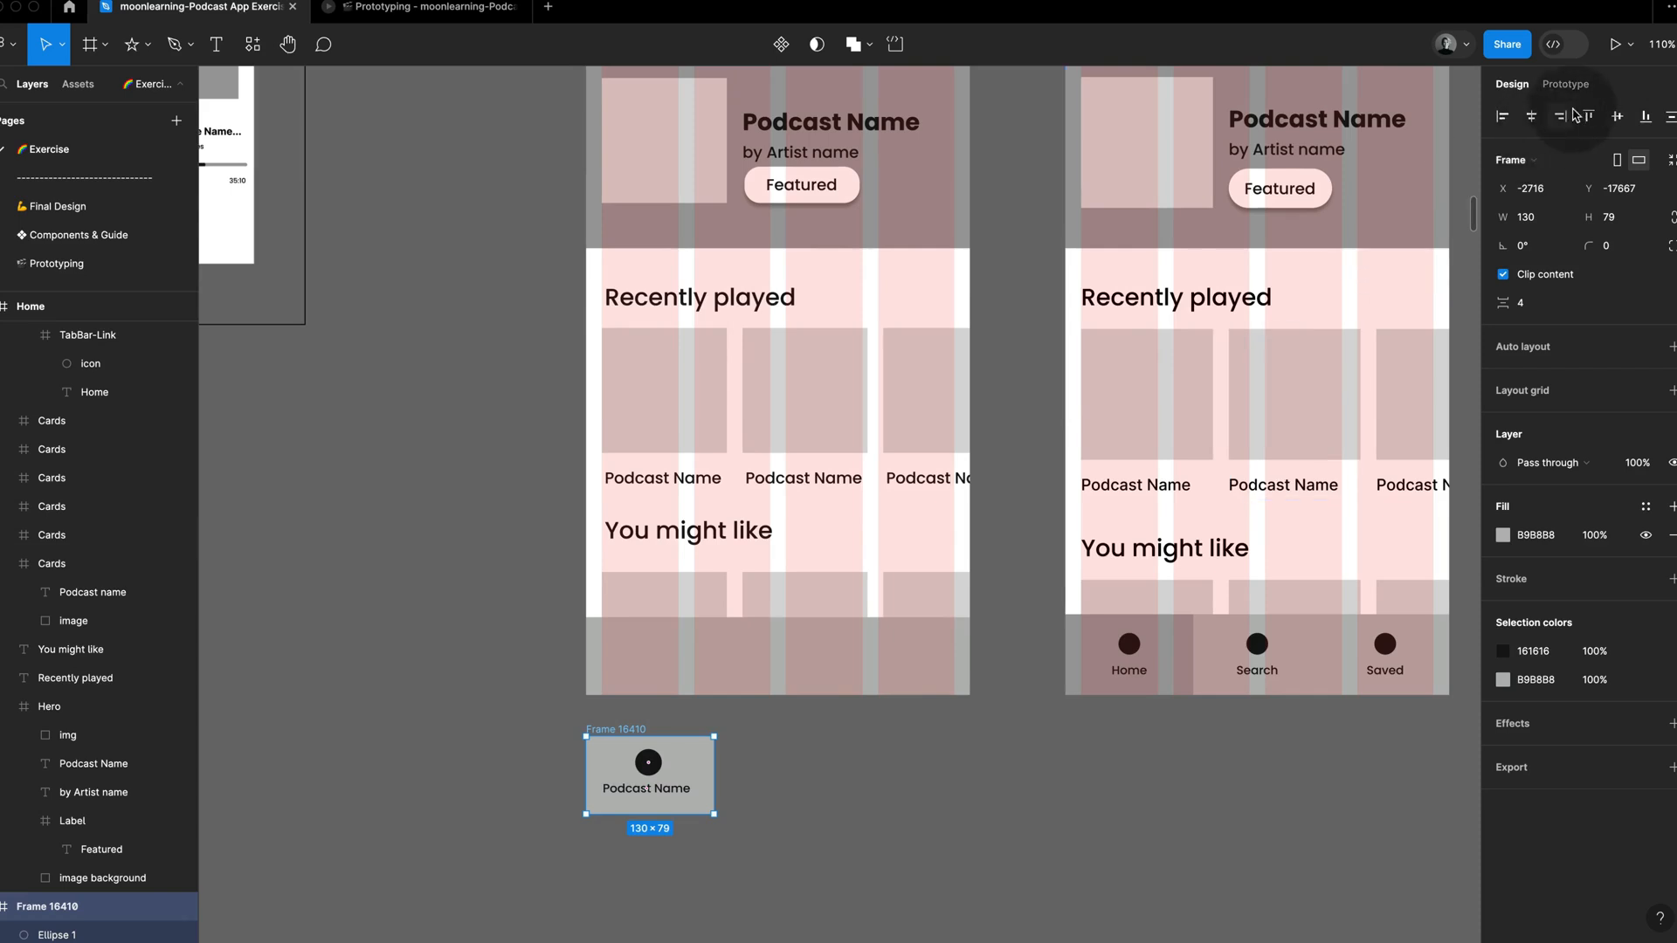
left_click(1618, 117)
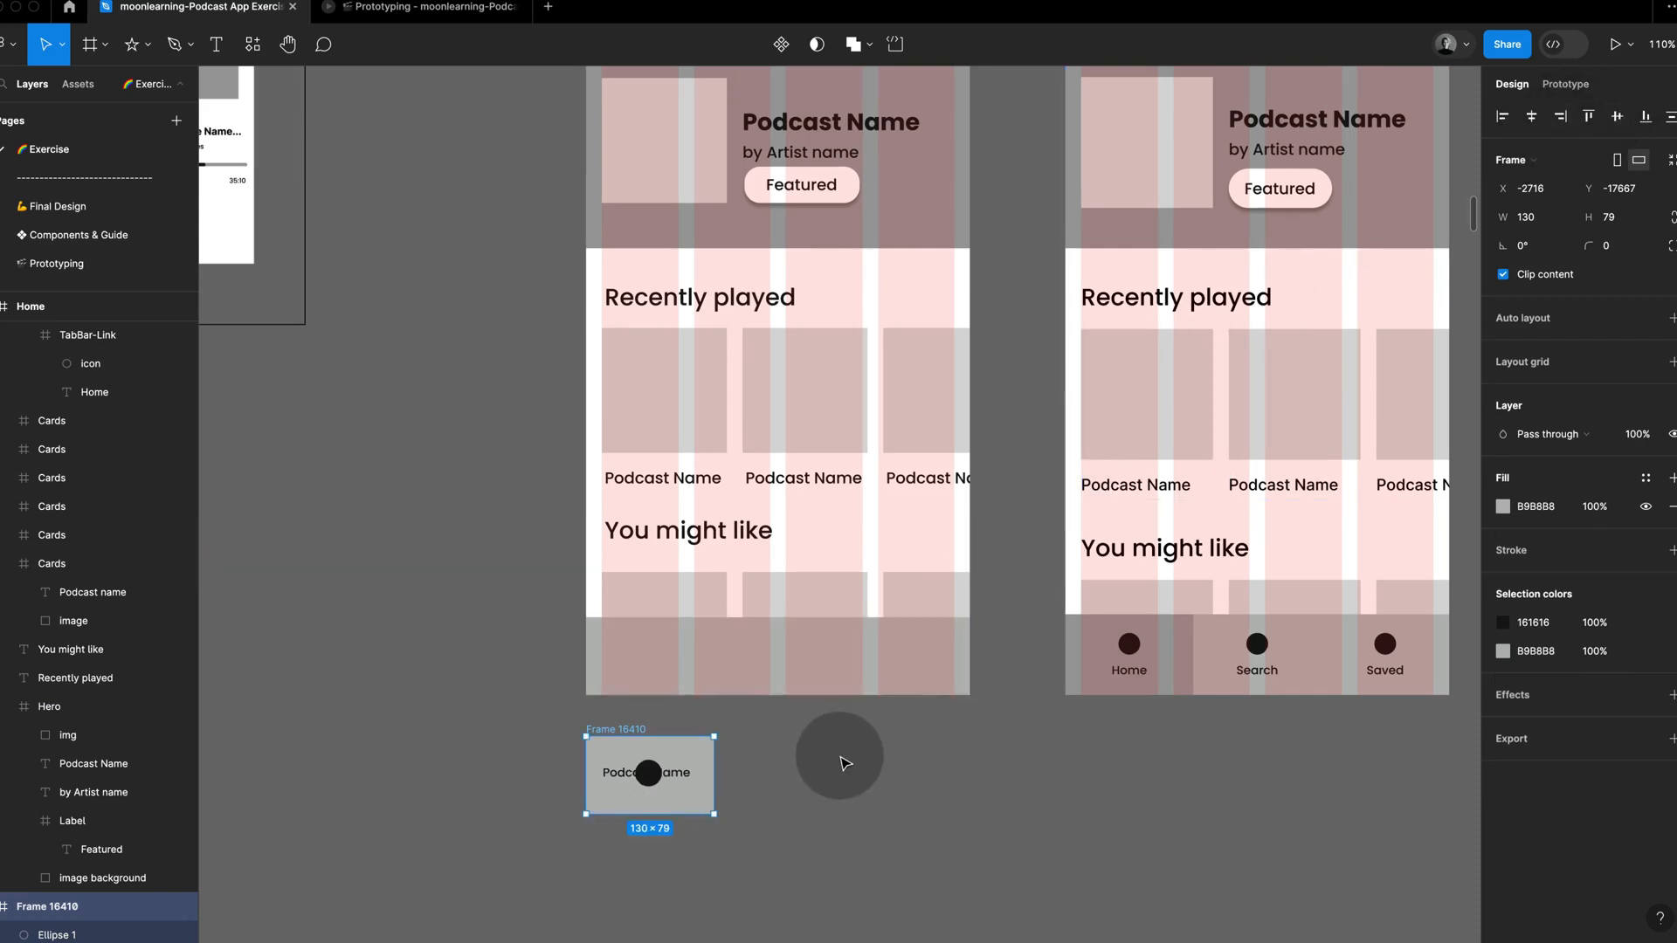
Step: Nudge the circle up and the label down to Y 48 within the link frame, leaving a gap of 7 between them
left_click(648, 773)
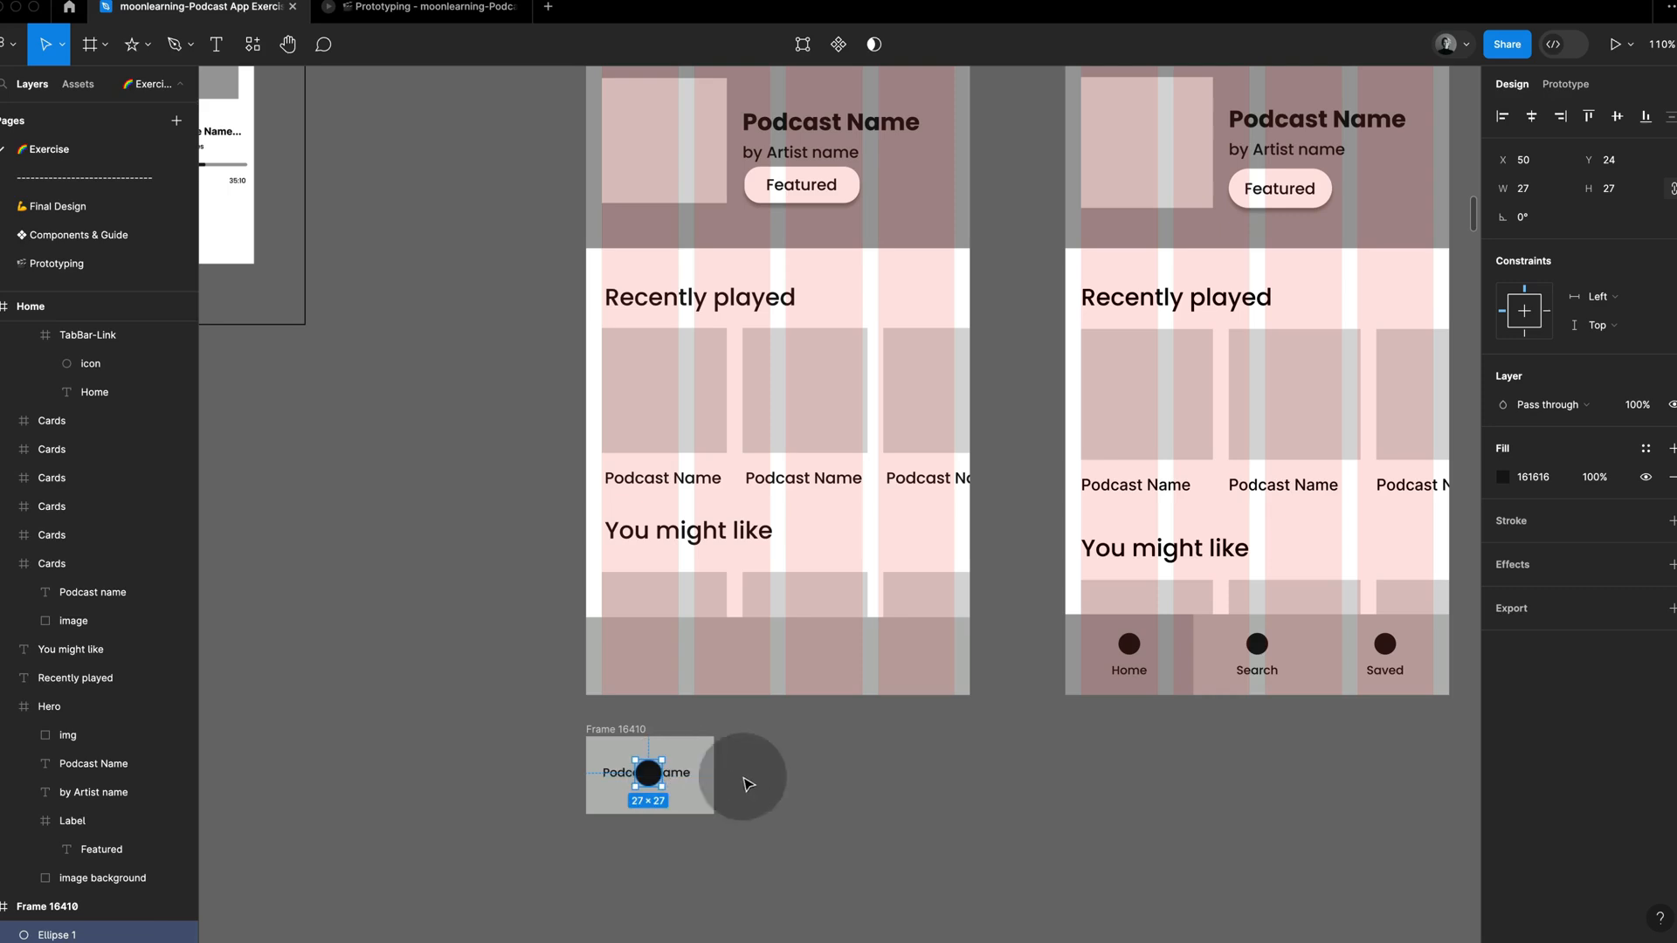
mouse_move(681, 775)
left_mouse_down()
mouse_move(686, 799)
mouse_move(650, 766)
left_mouse_up()
left_click(655, 777, "shift")
left_click(684, 784)
key("shift+Down")
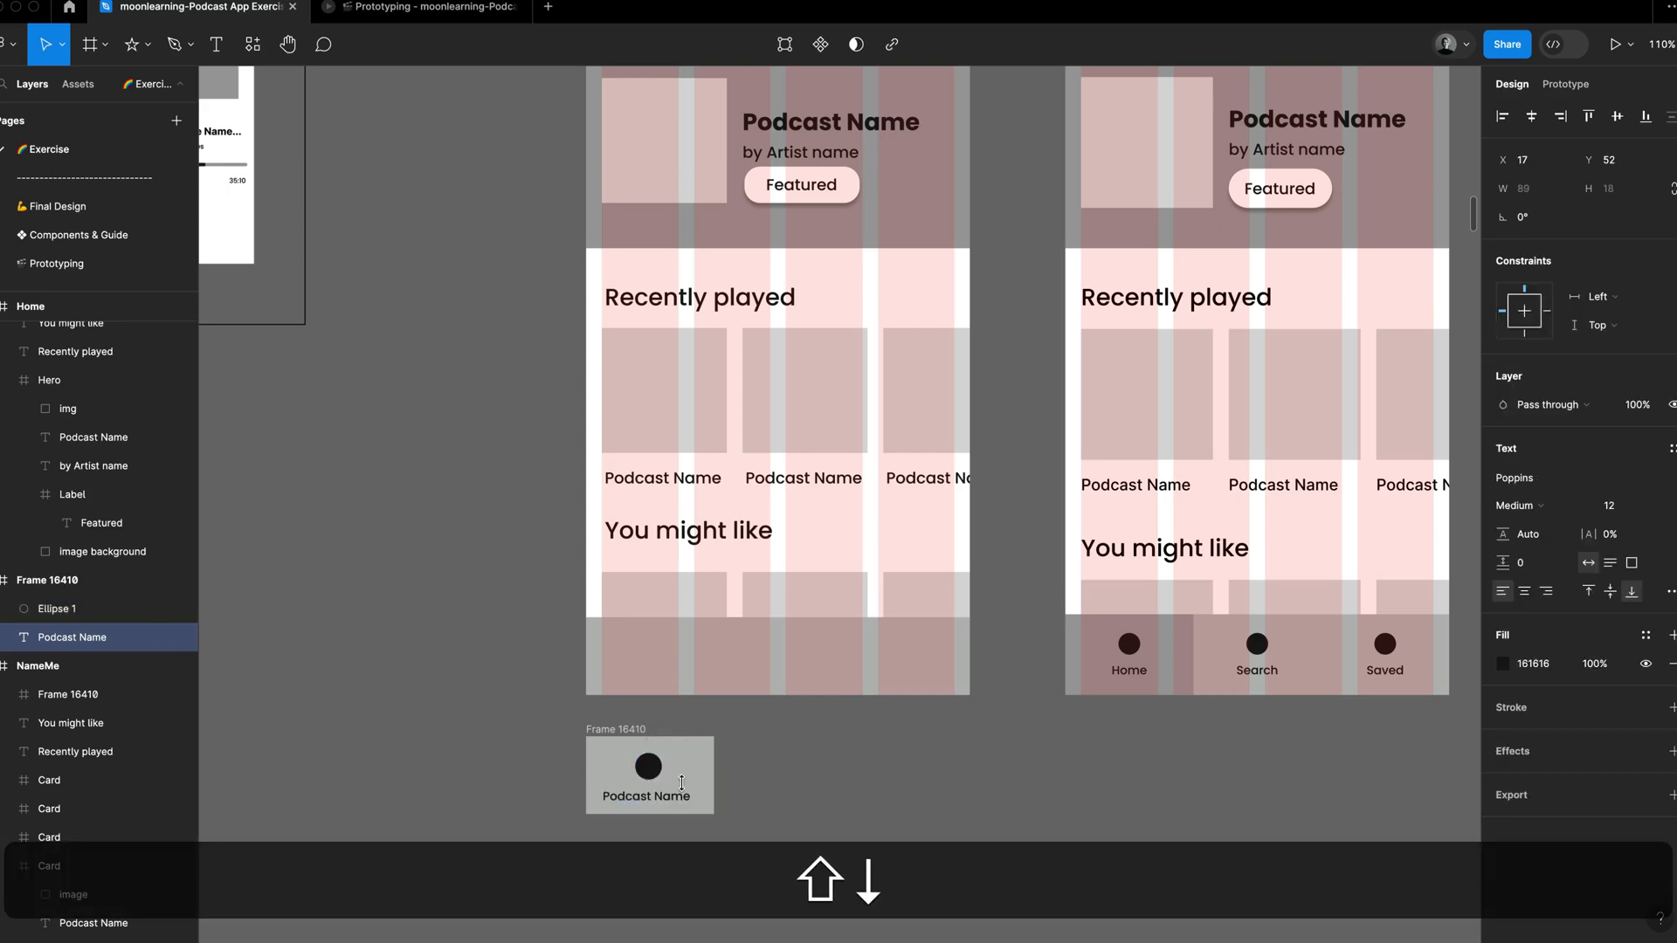
key("Up")
left_click(653, 769)
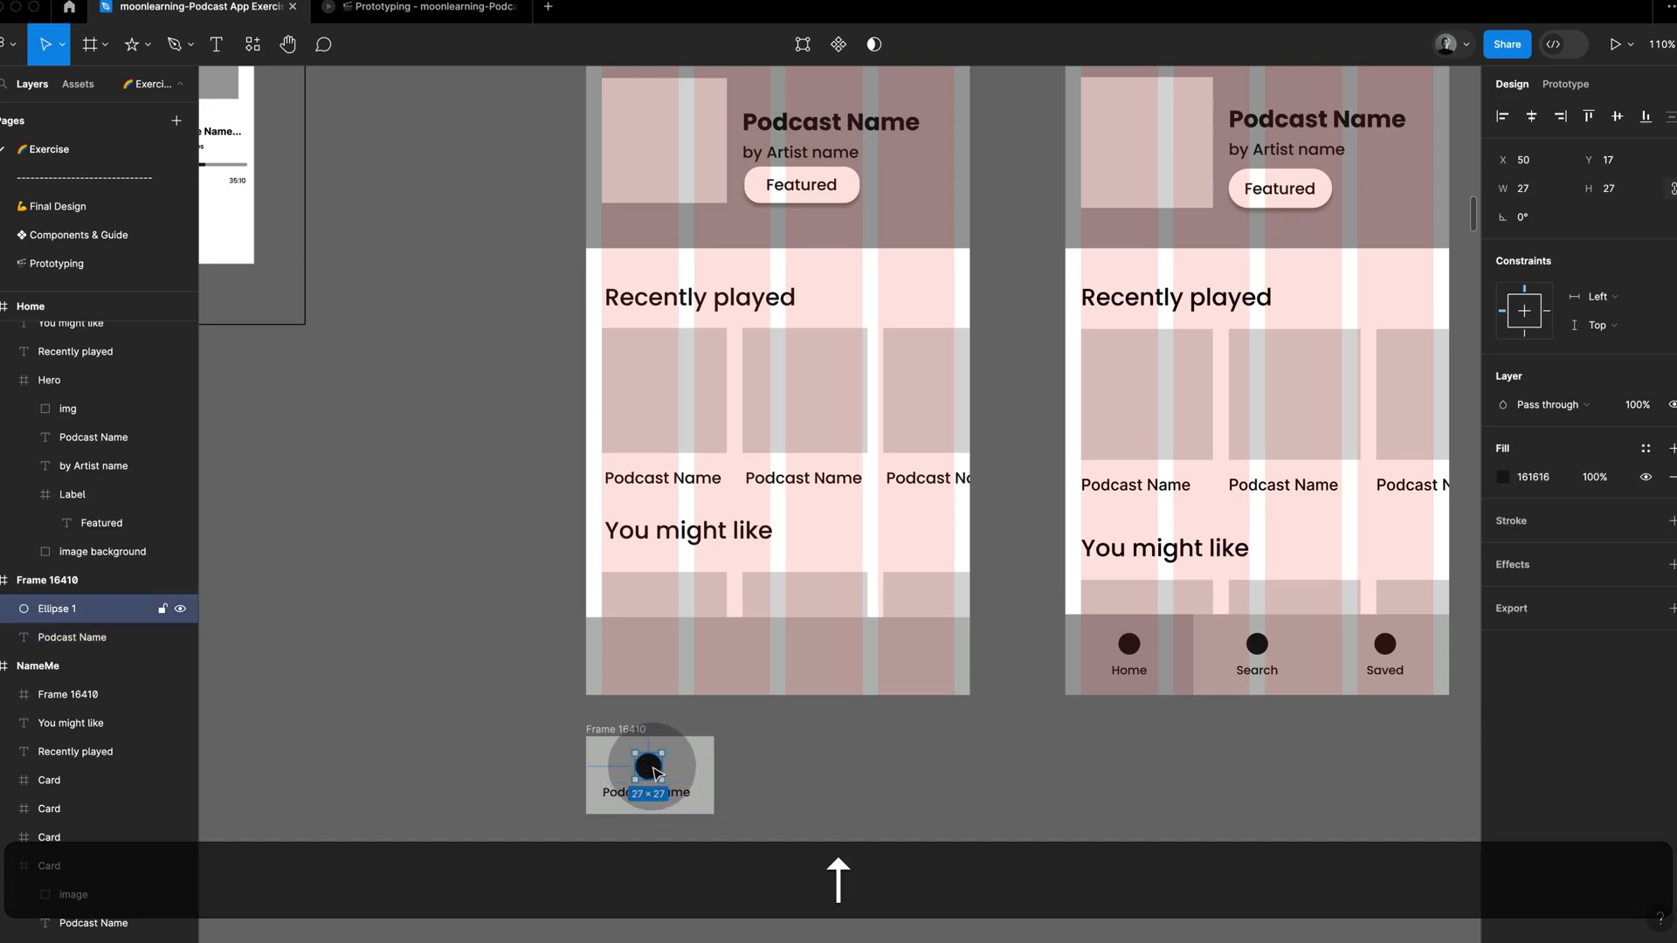
Step: Rename the small frame as Link and place three copies of it side by side in the exercise screen's tab bar
left_click(633, 732)
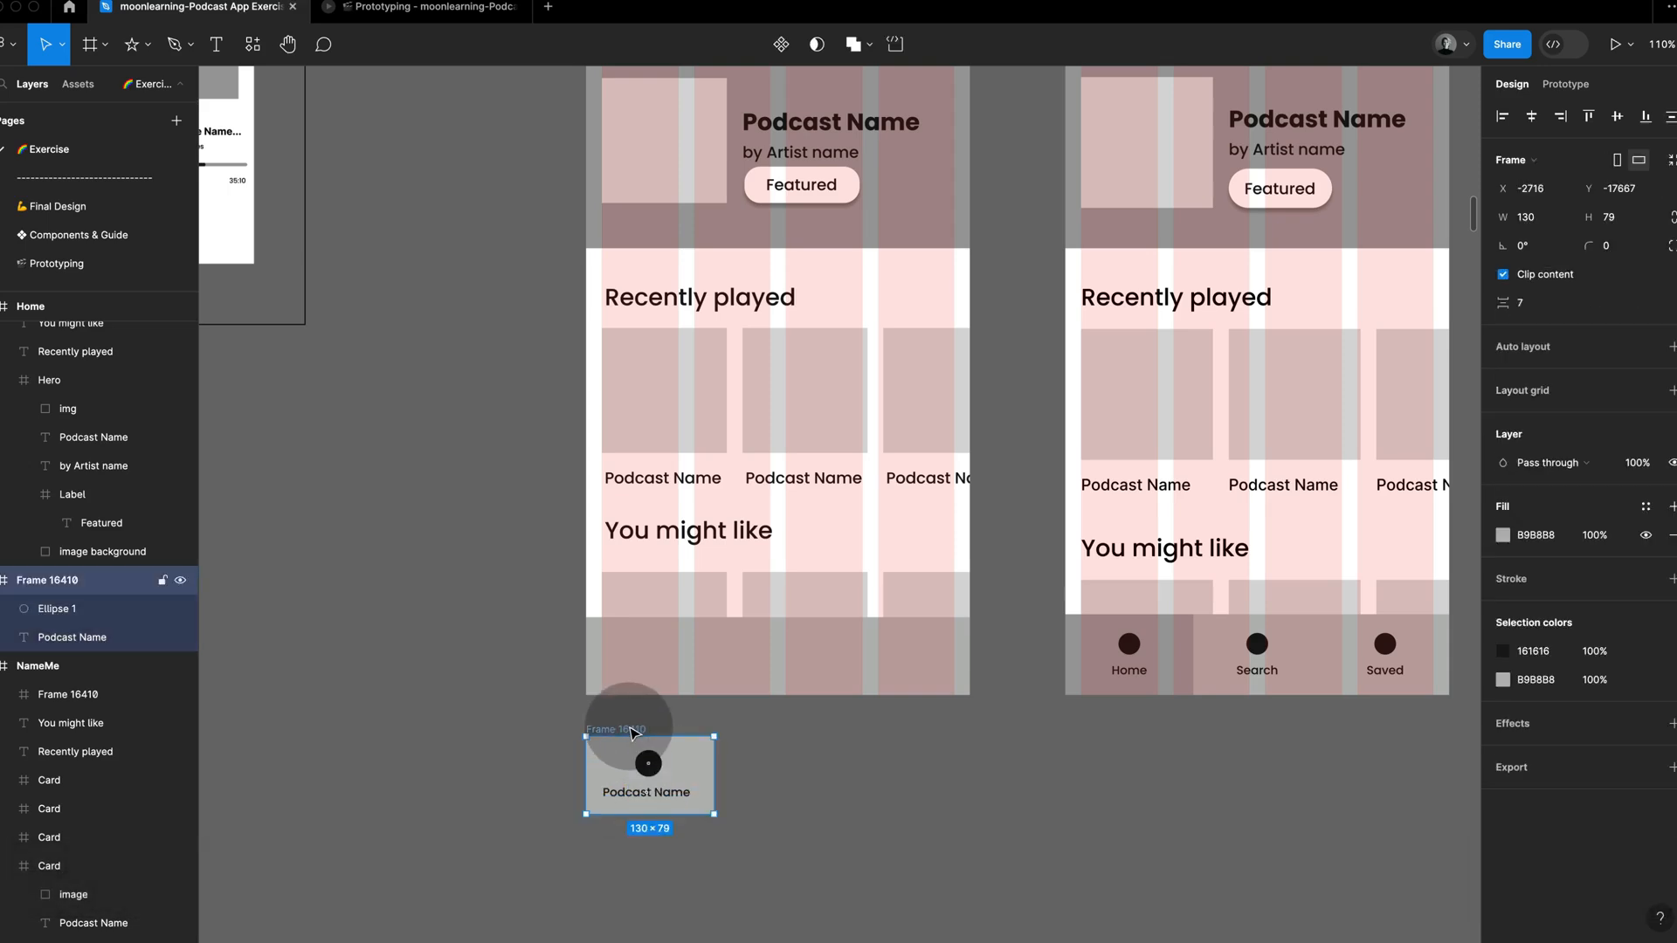
type("I")
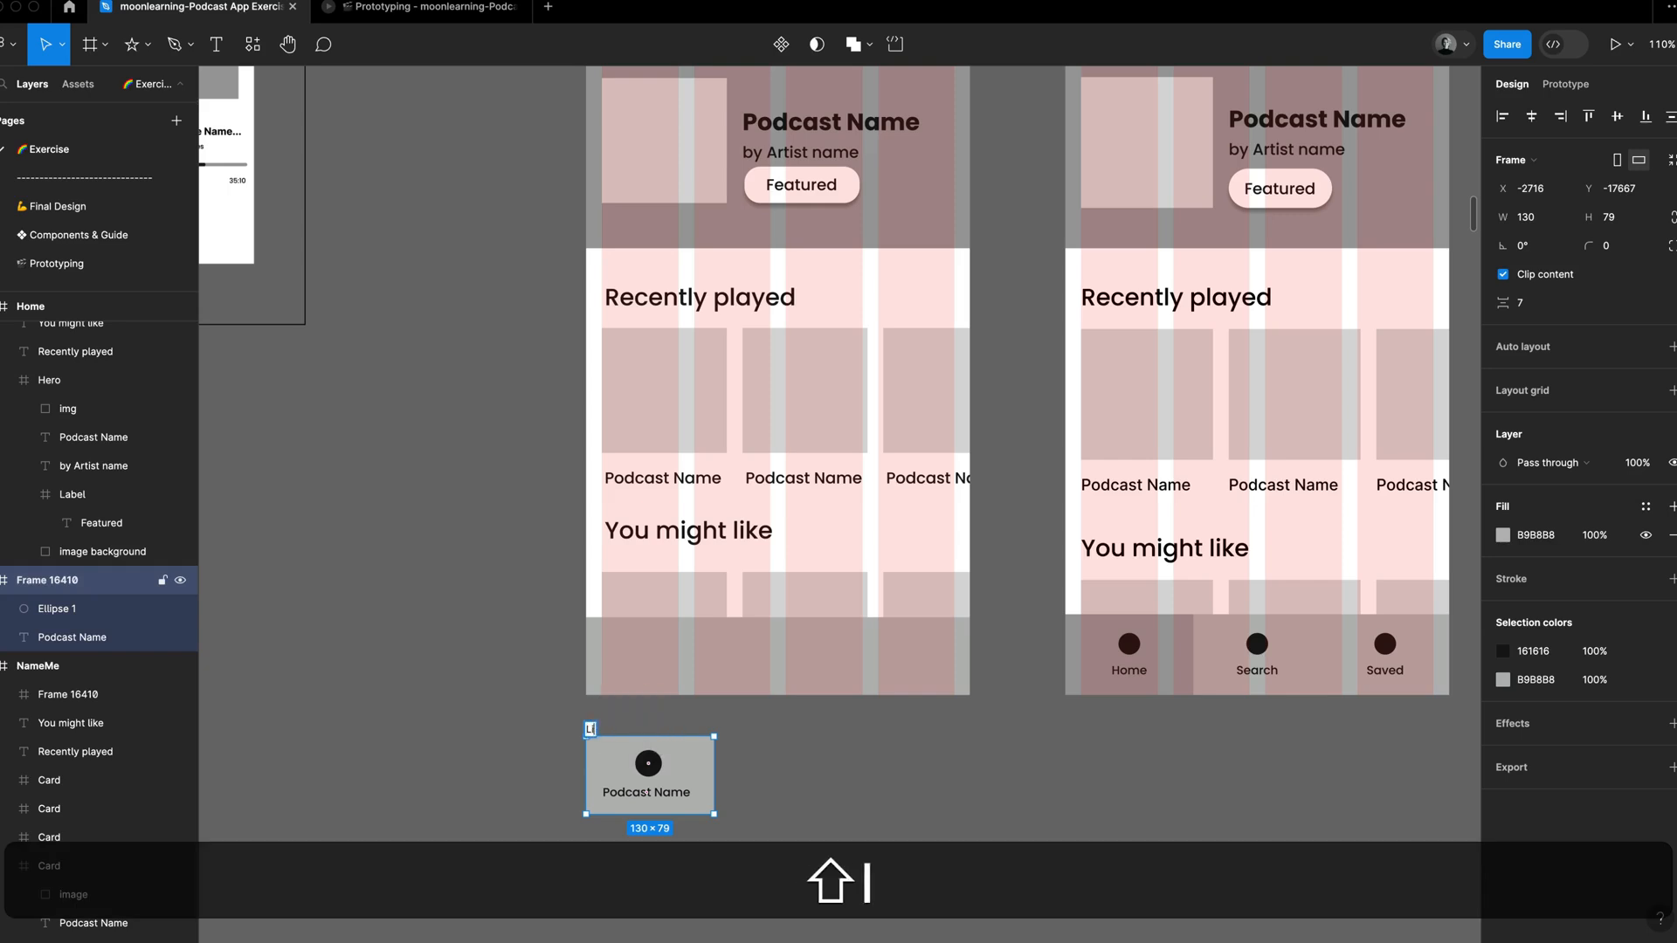
left_click(778, 786)
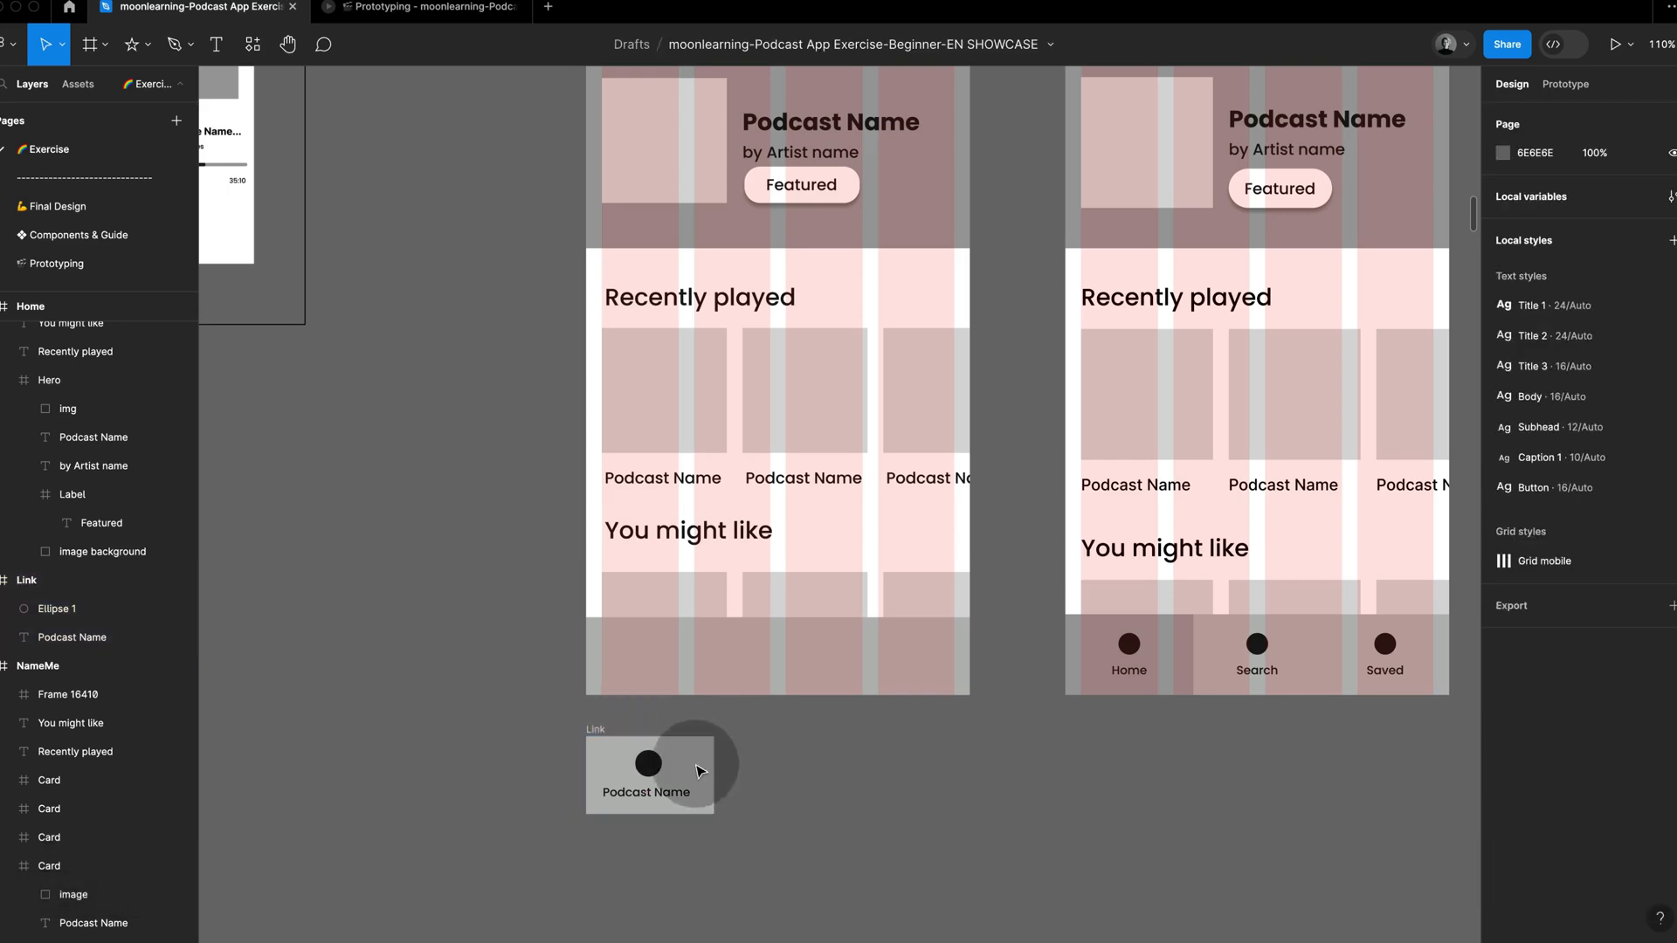
left_click(612, 727)
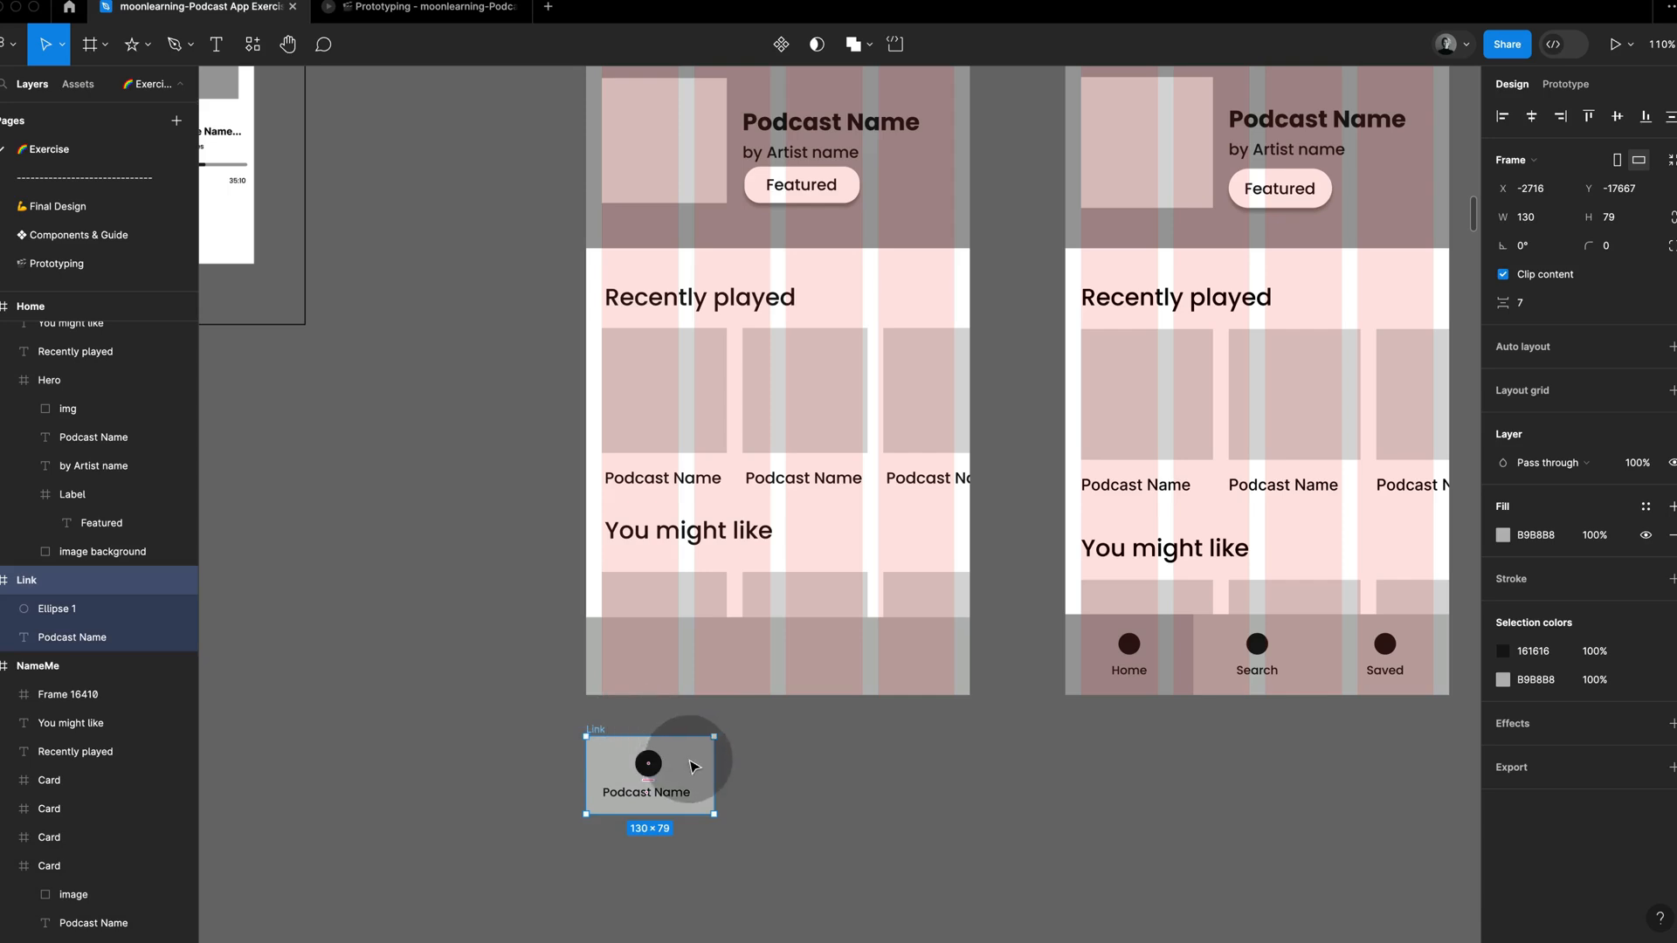
left_click_drag(682, 751, 952, 649)
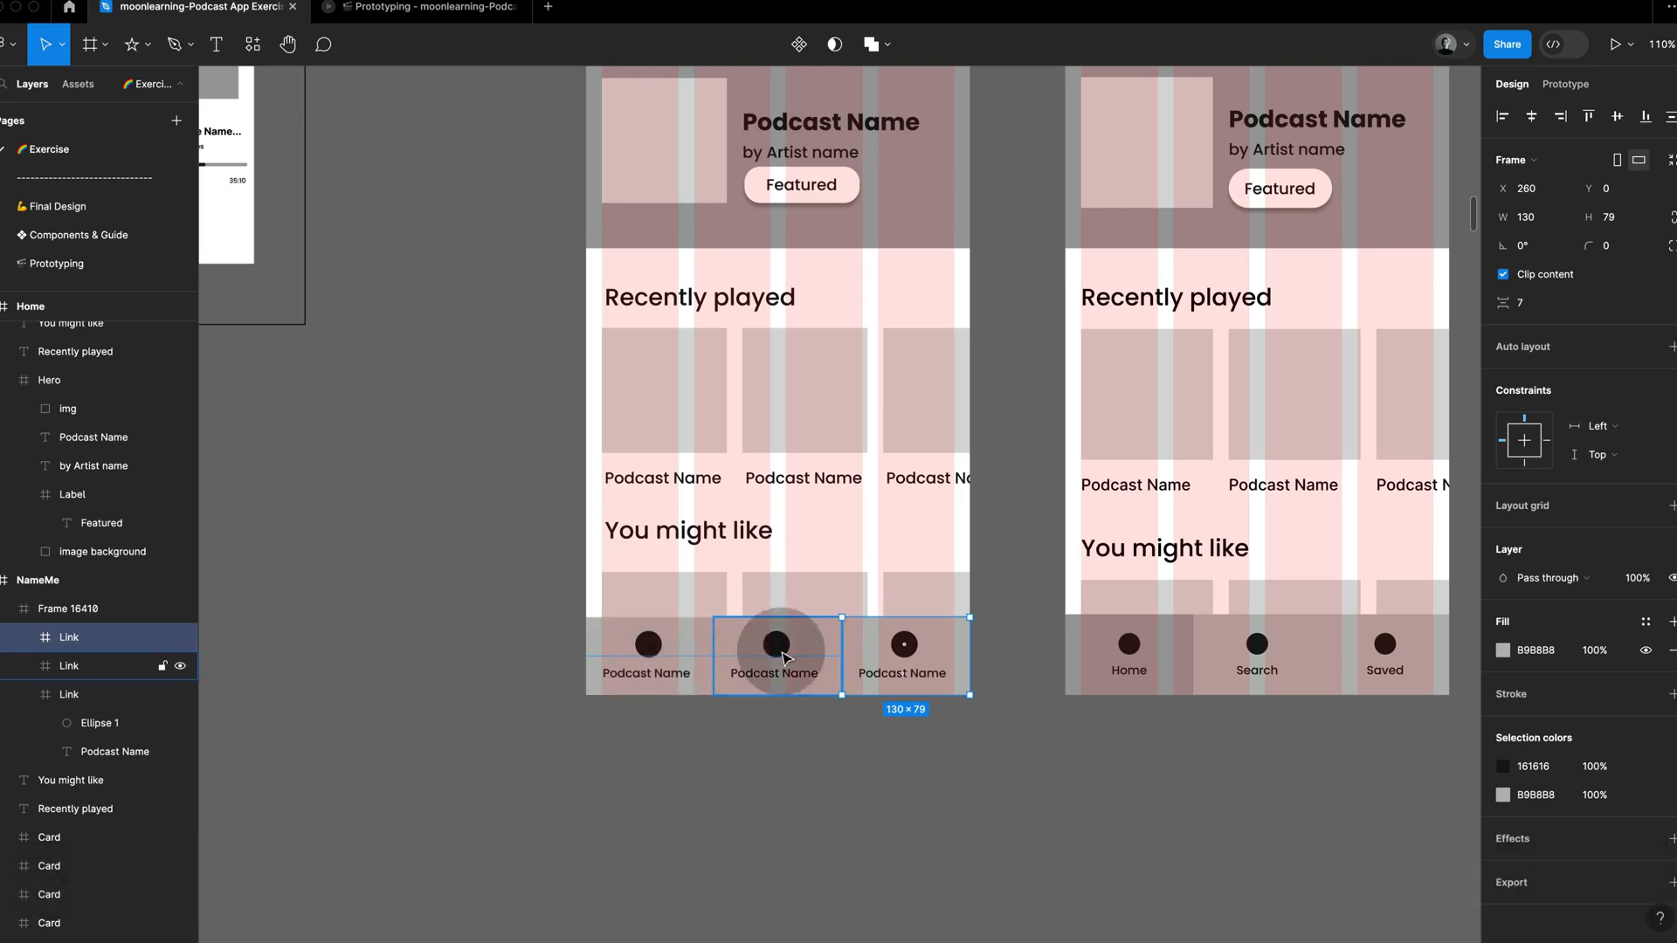
Step: Try replacing the left-aligned label of the first tab link with Home
left_click(674, 679, "super")
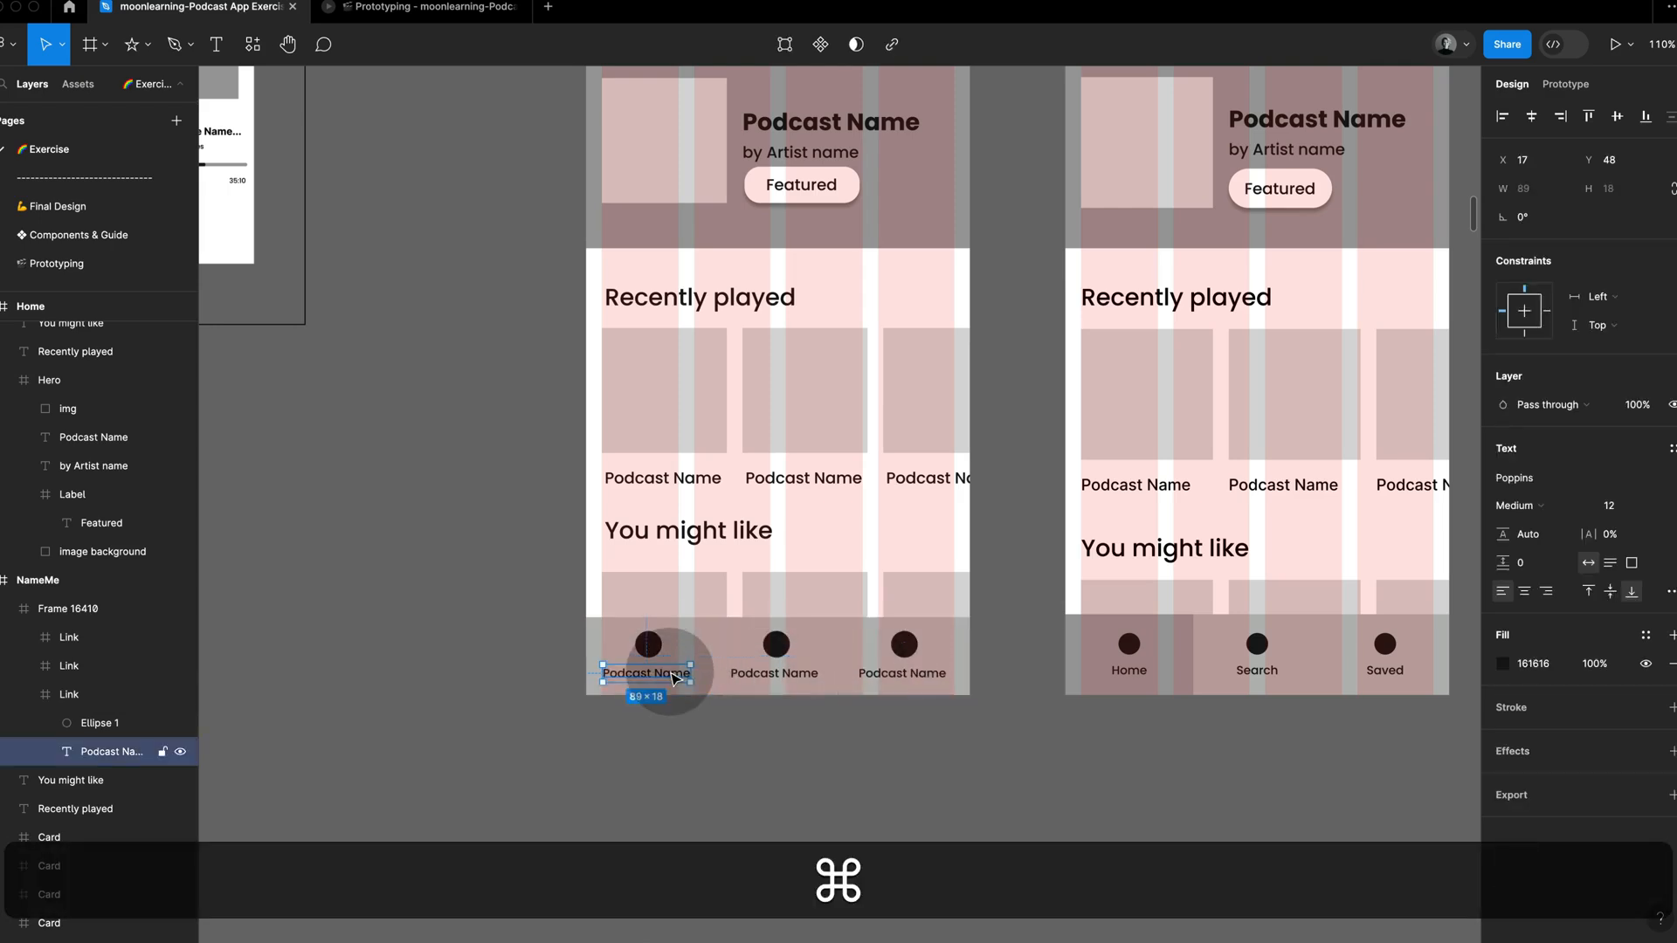
double_click(672, 675)
type("J")
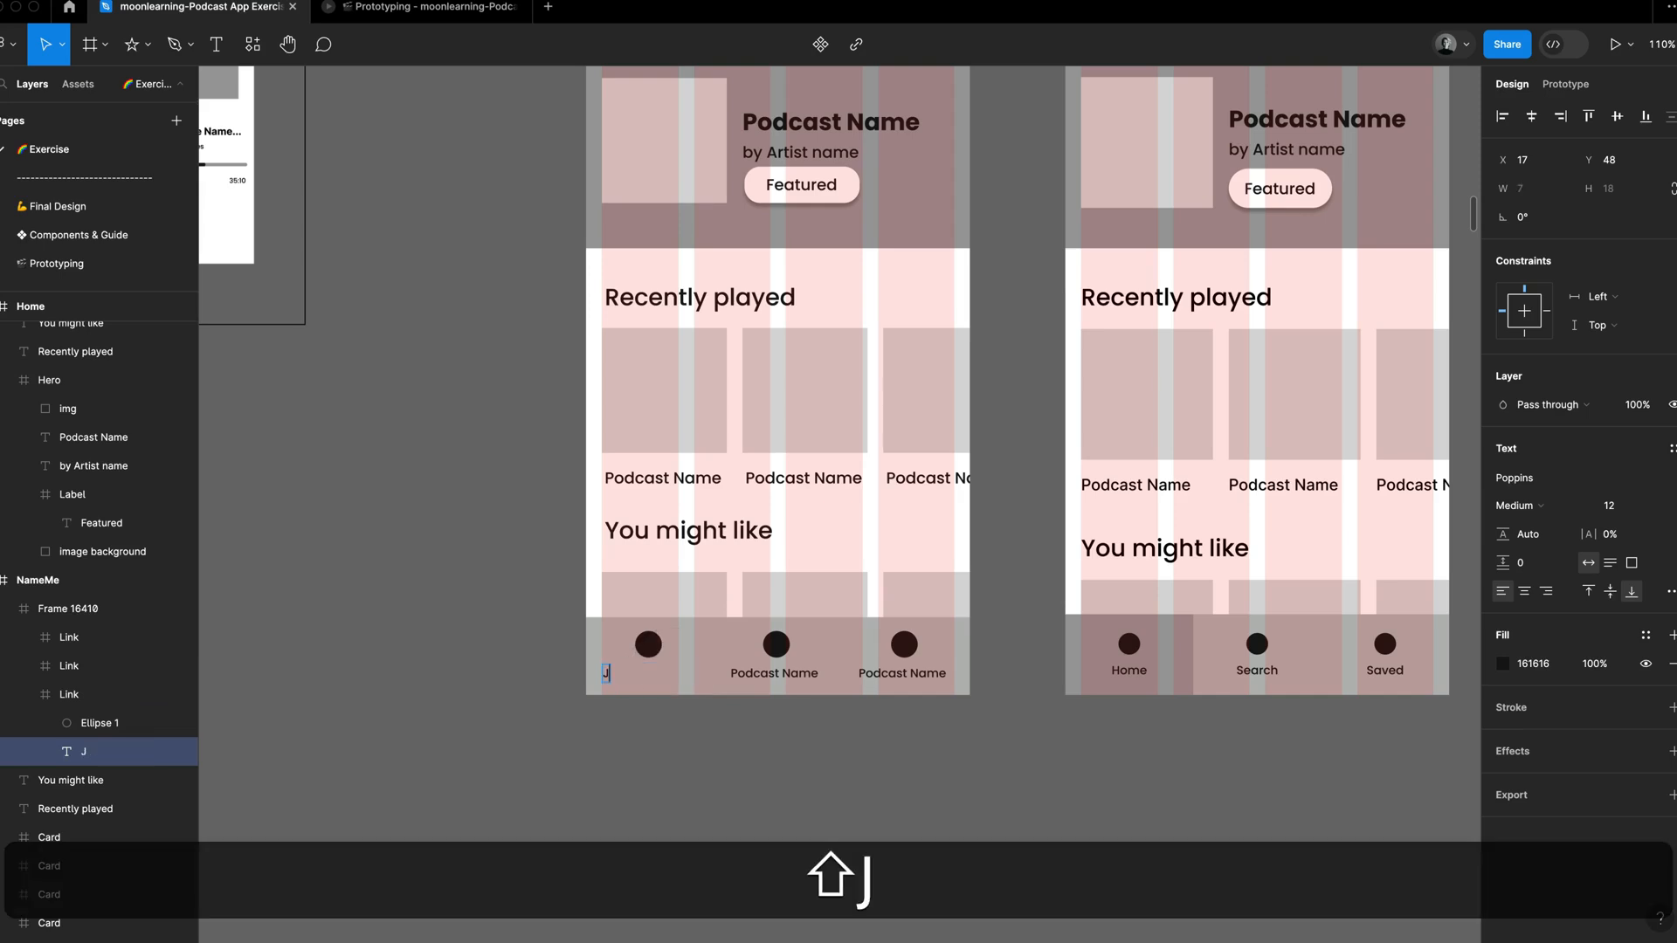
key("shift+BackSpace")
type("H")
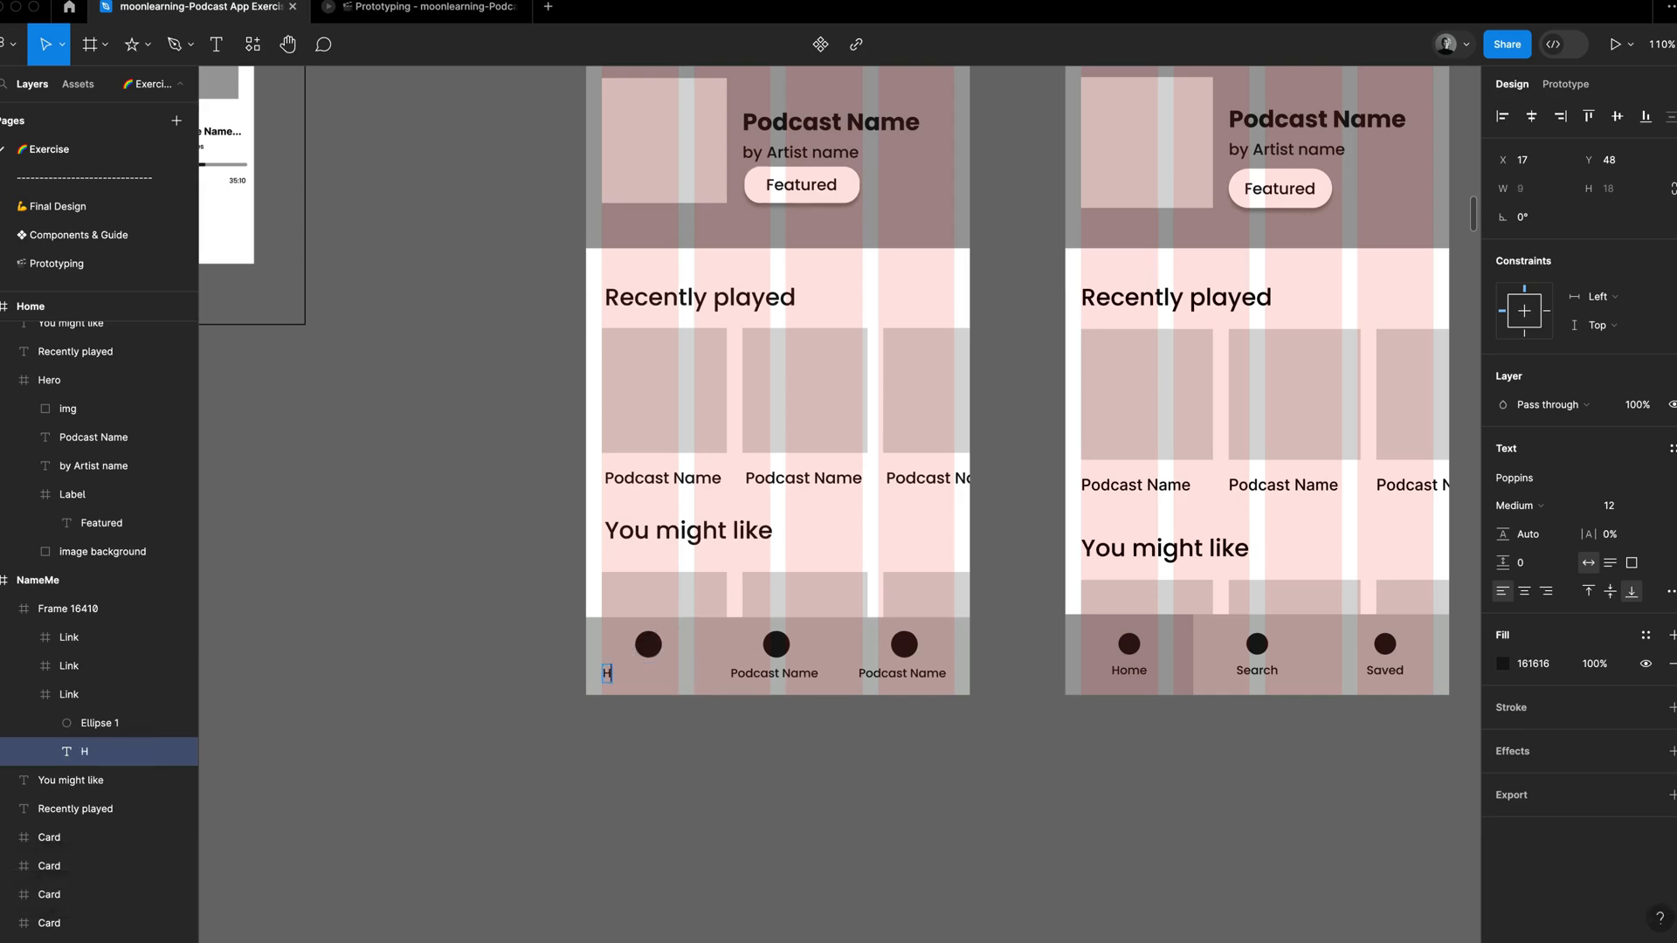
type("ome")
key("Escape")
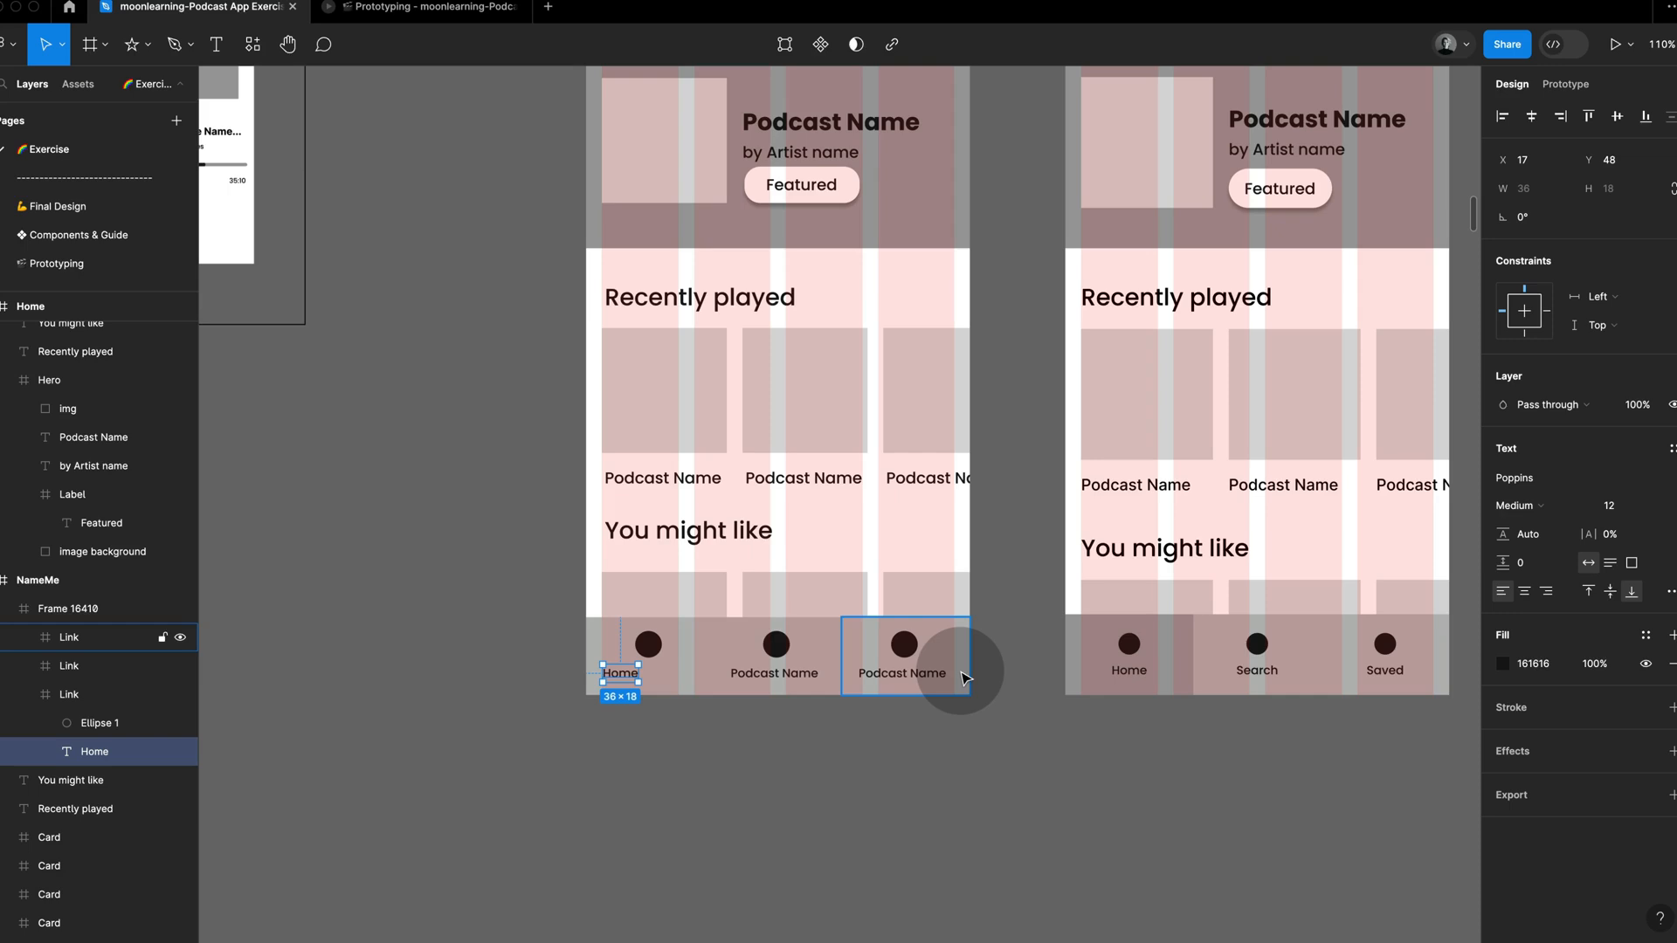
key("super+y")
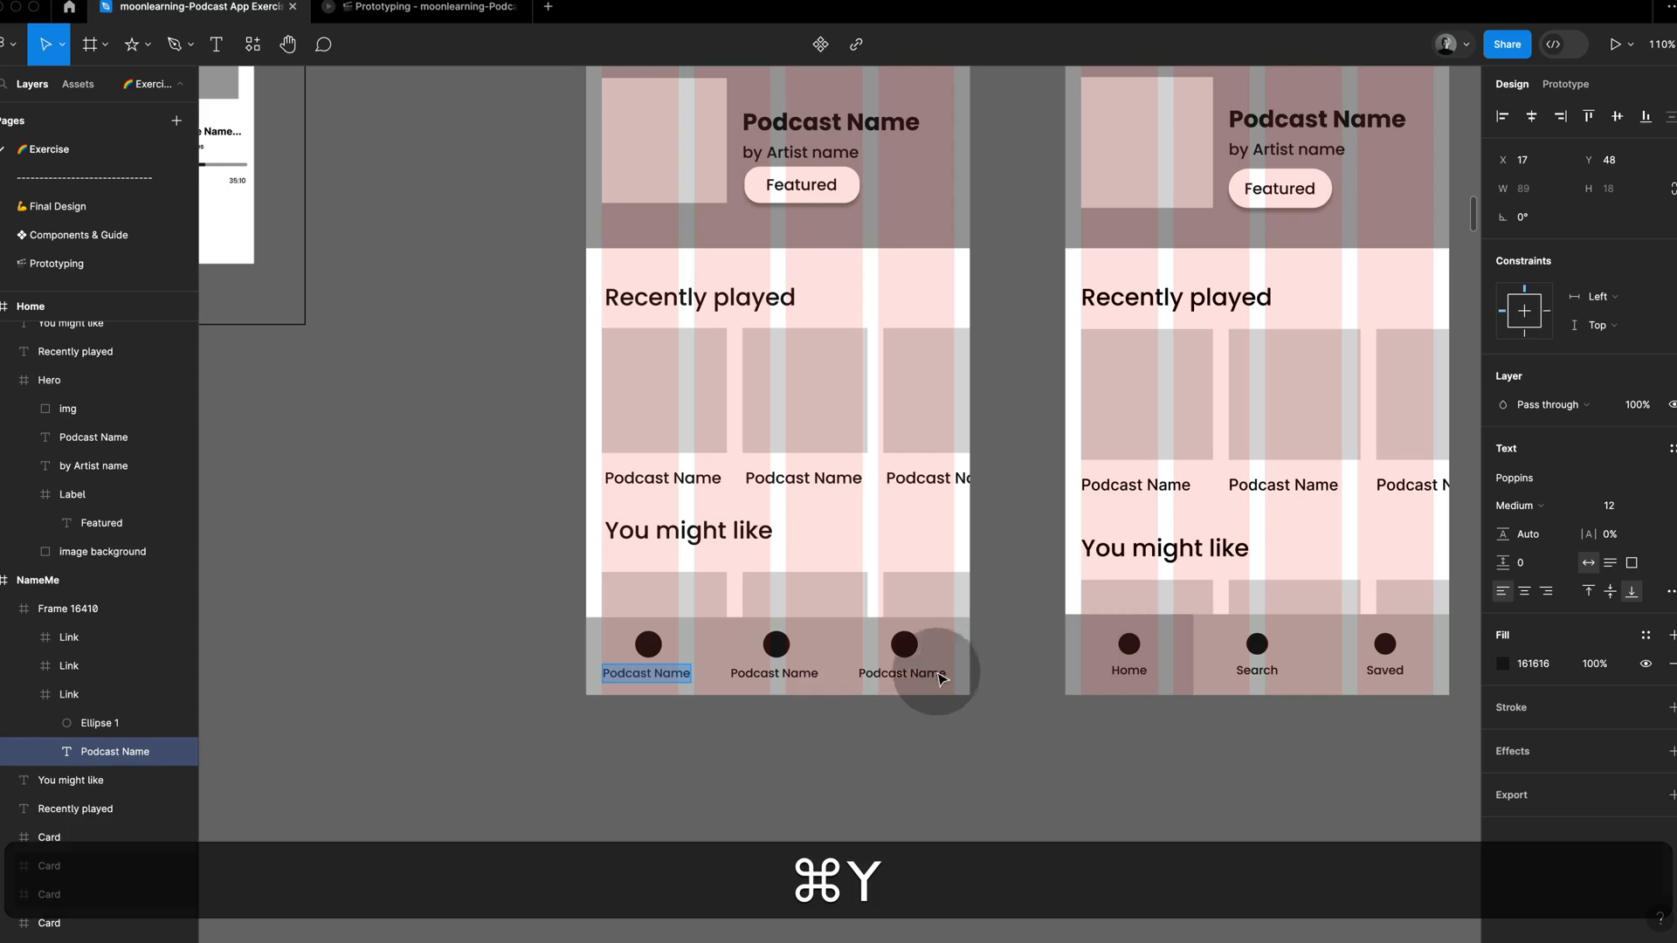
Step: Set the text alignment of each of the three tab link labels to center
left_click(902, 674)
left_click(676, 676)
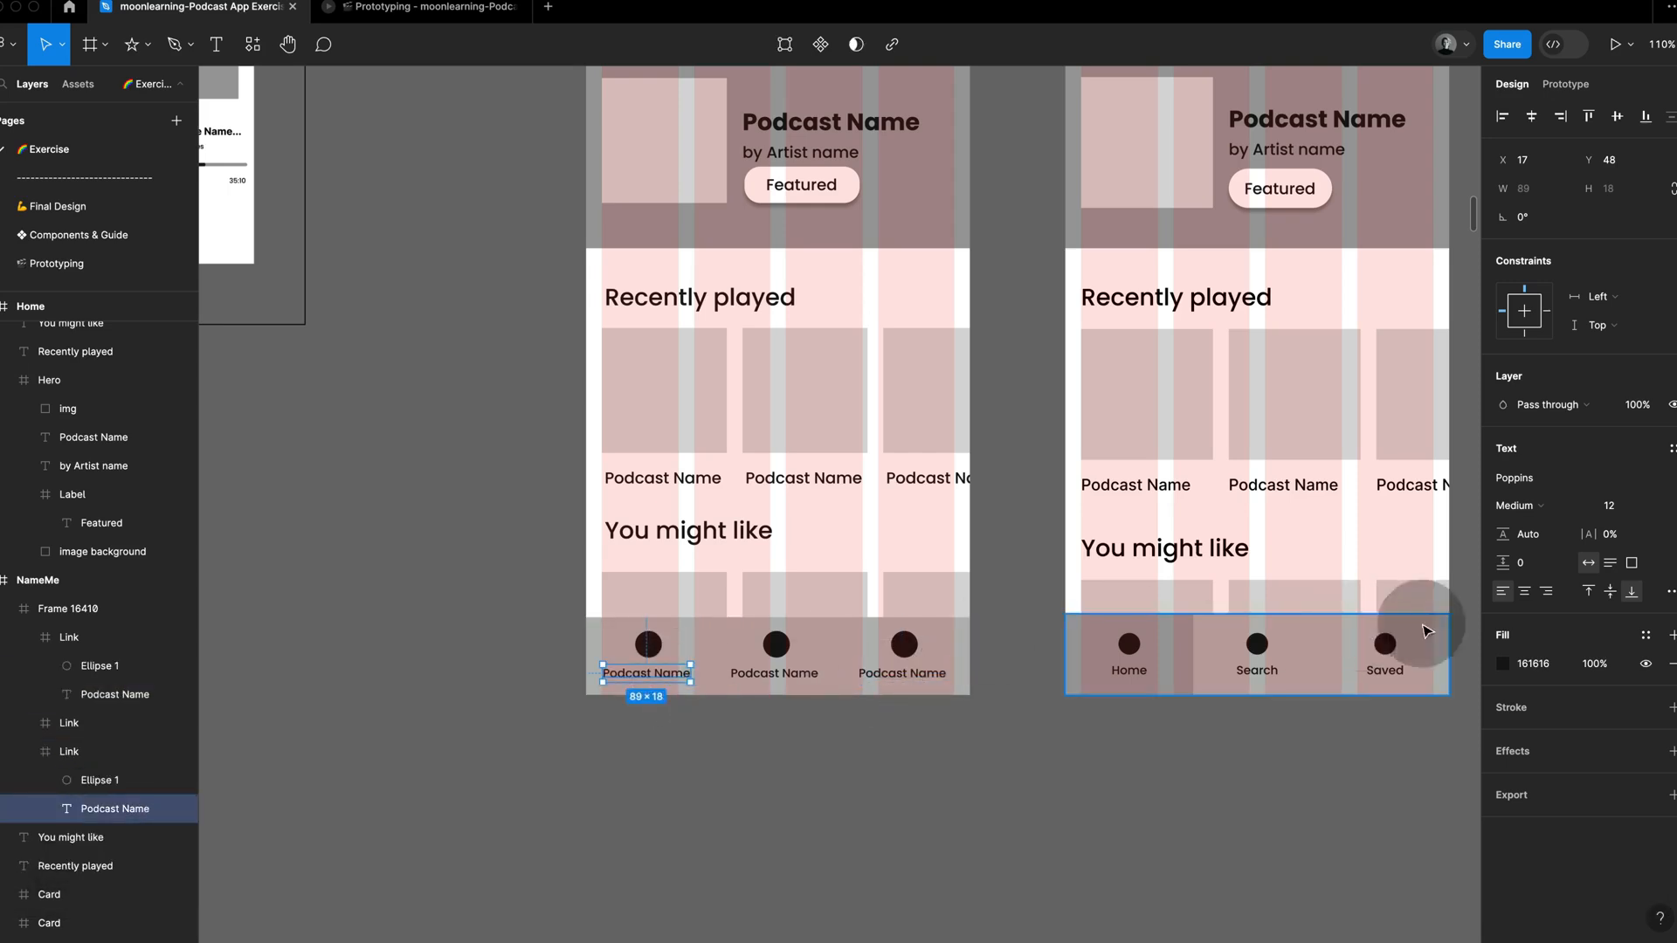
left_click(915, 739)
left_click(809, 691)
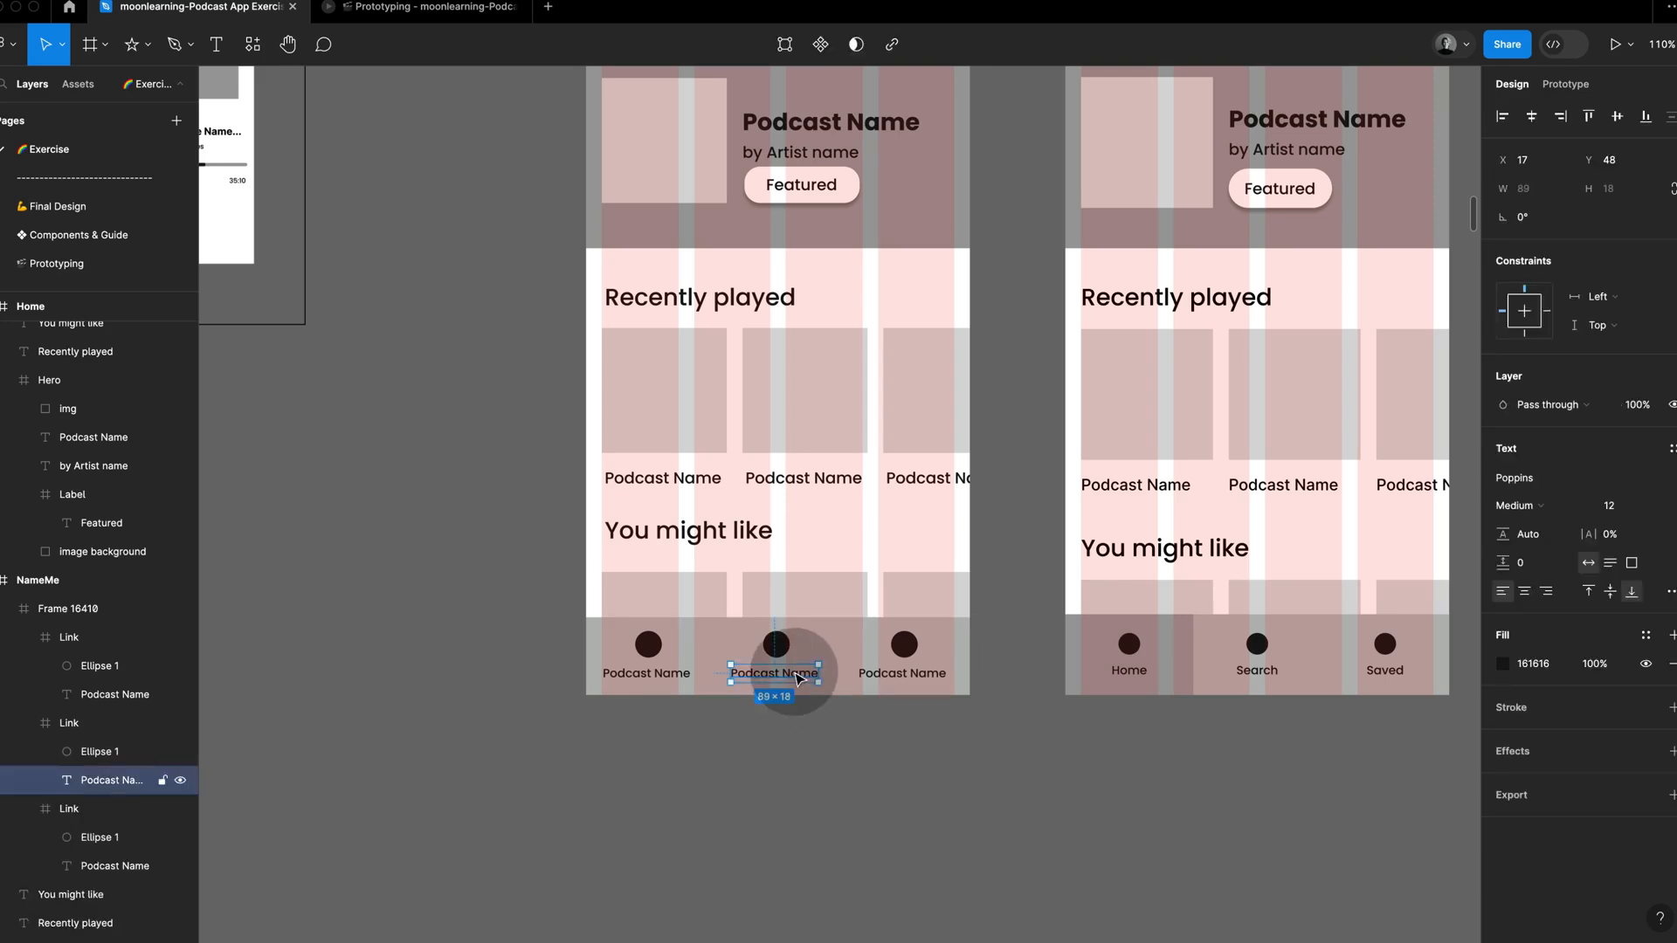
left_click(907, 677)
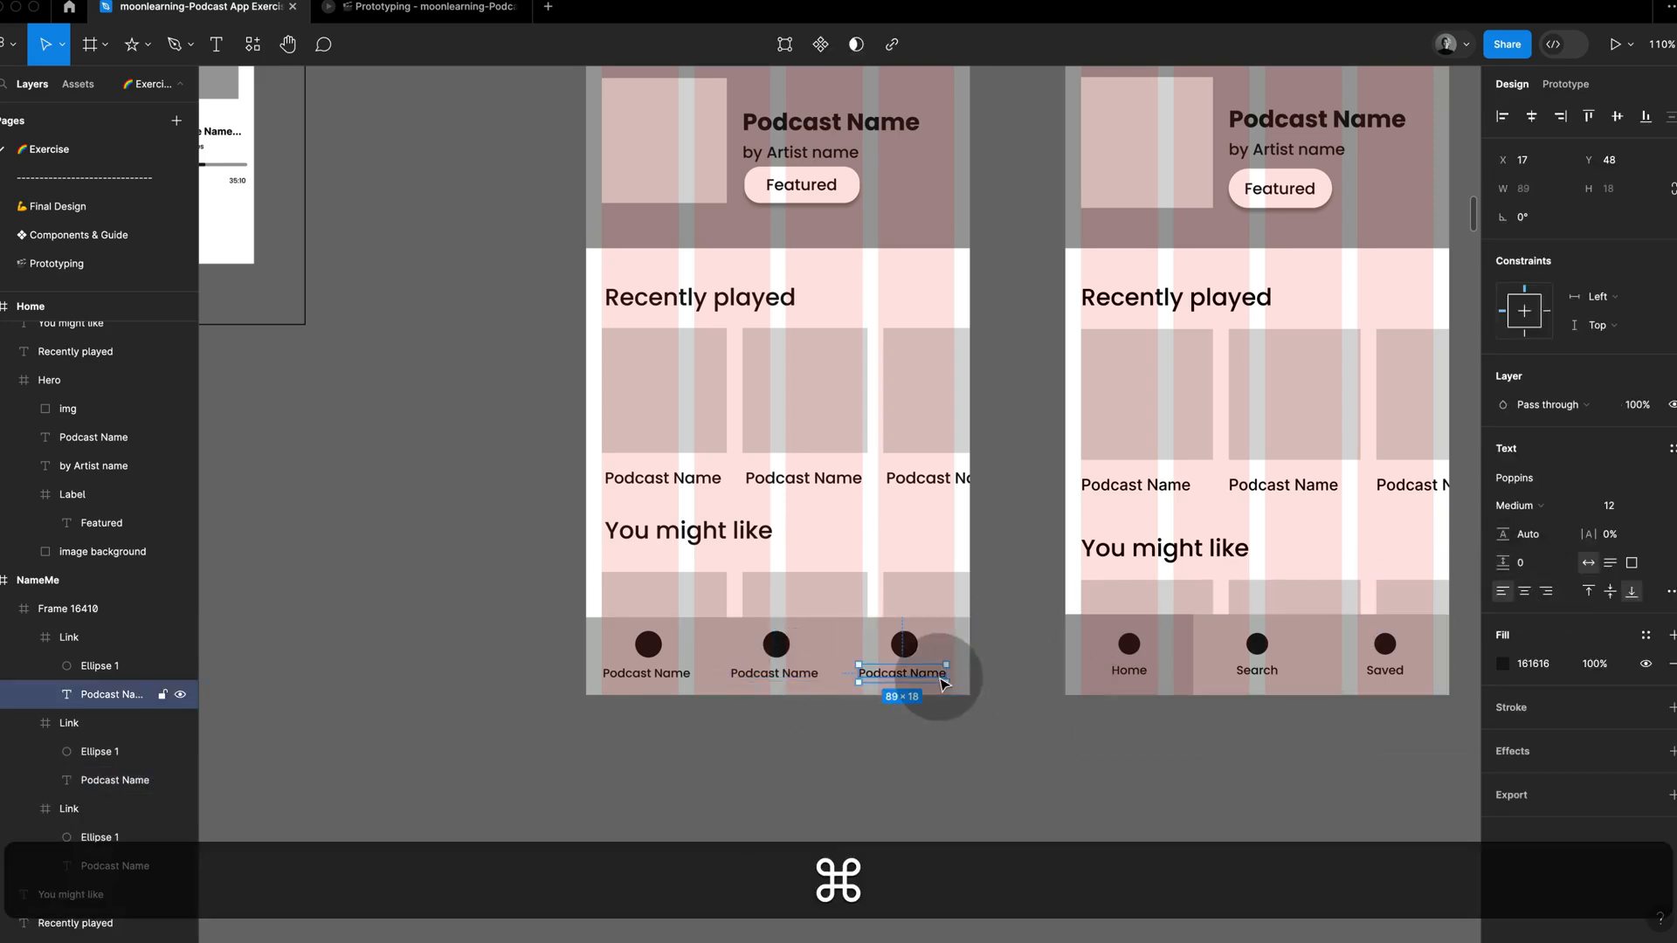
left_click(1055, 764)
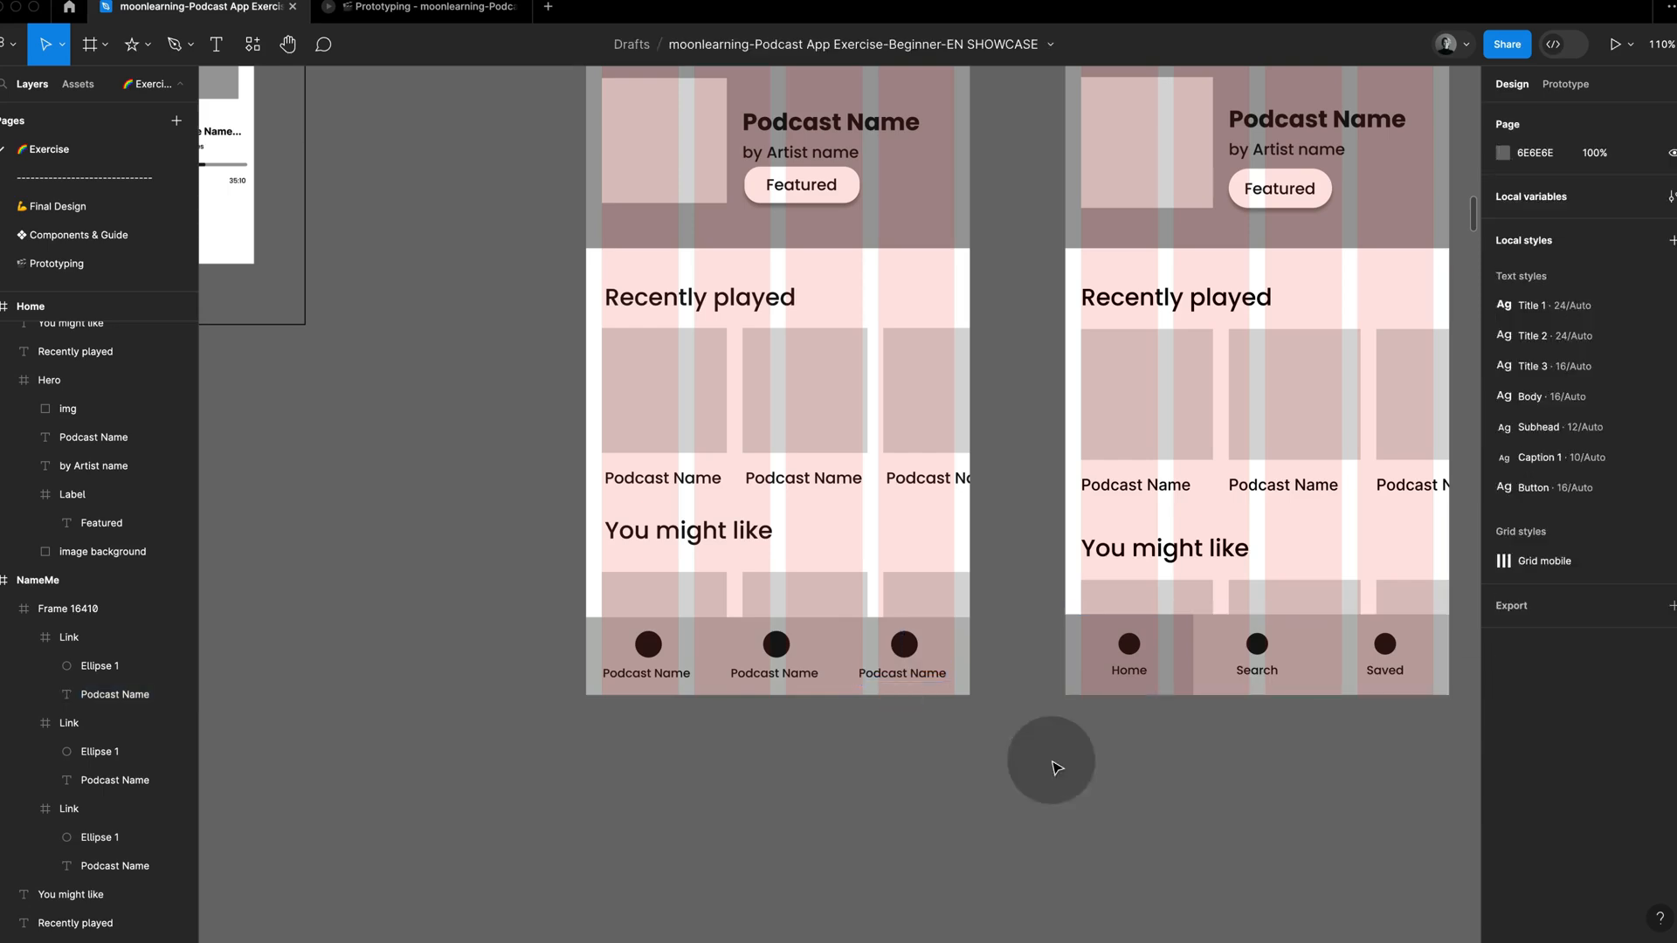
Step: Change the first tab link's label to Home and stretch its text box to the link's full width of 130
left_click(660, 675, "super")
key("Return")
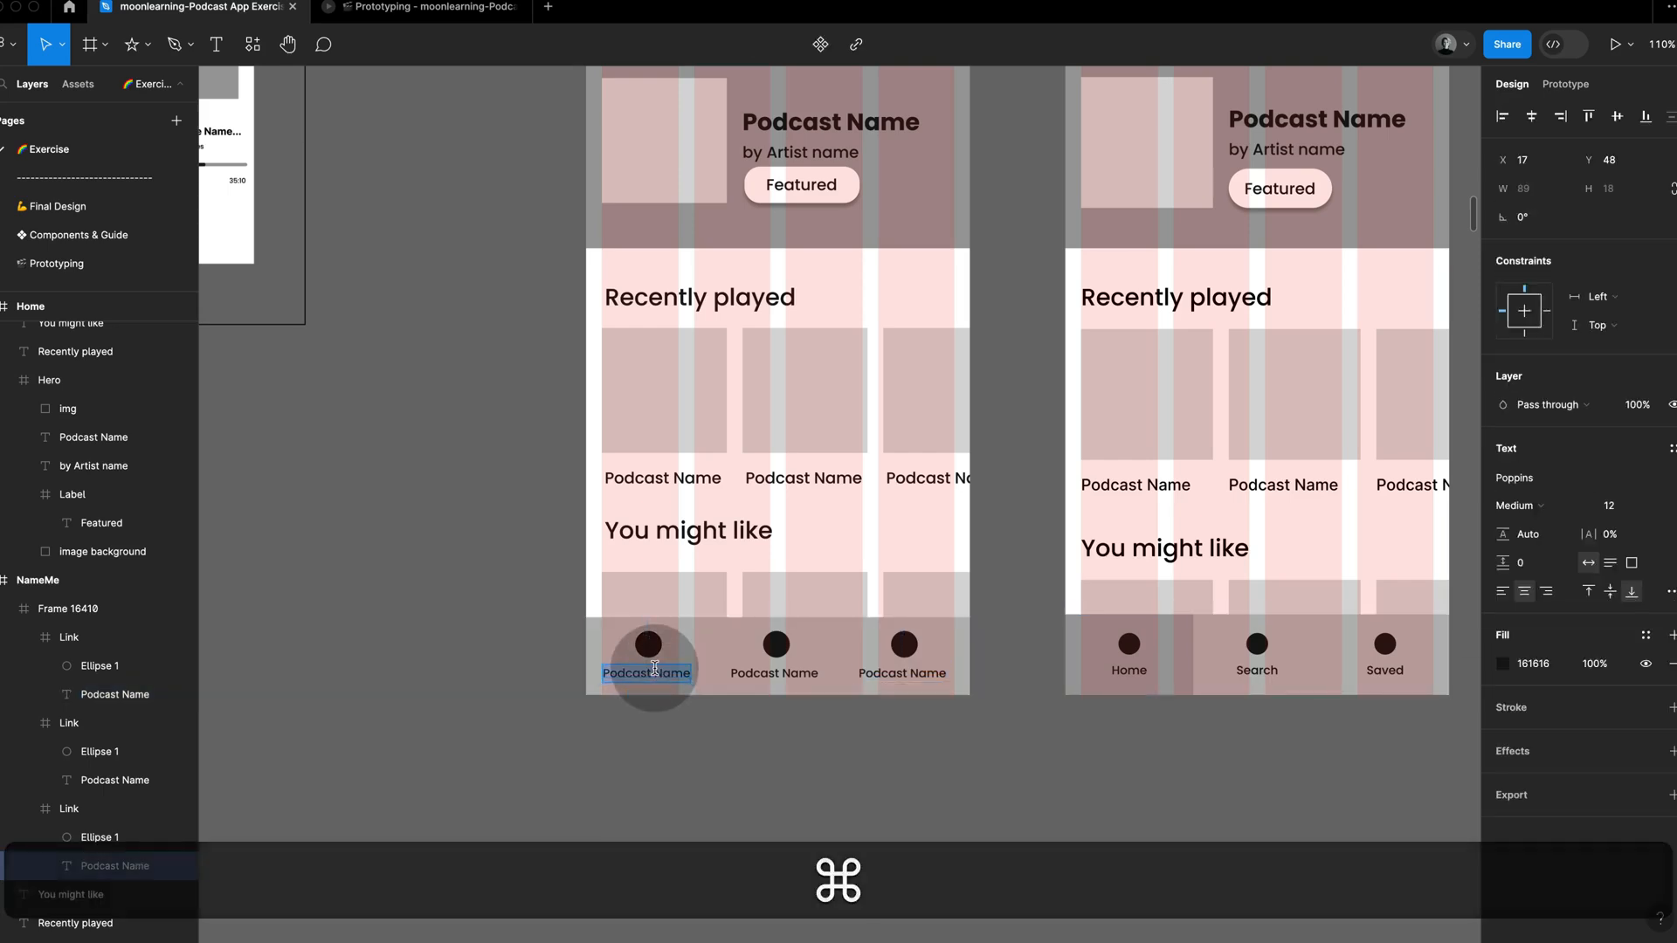
type("Home")
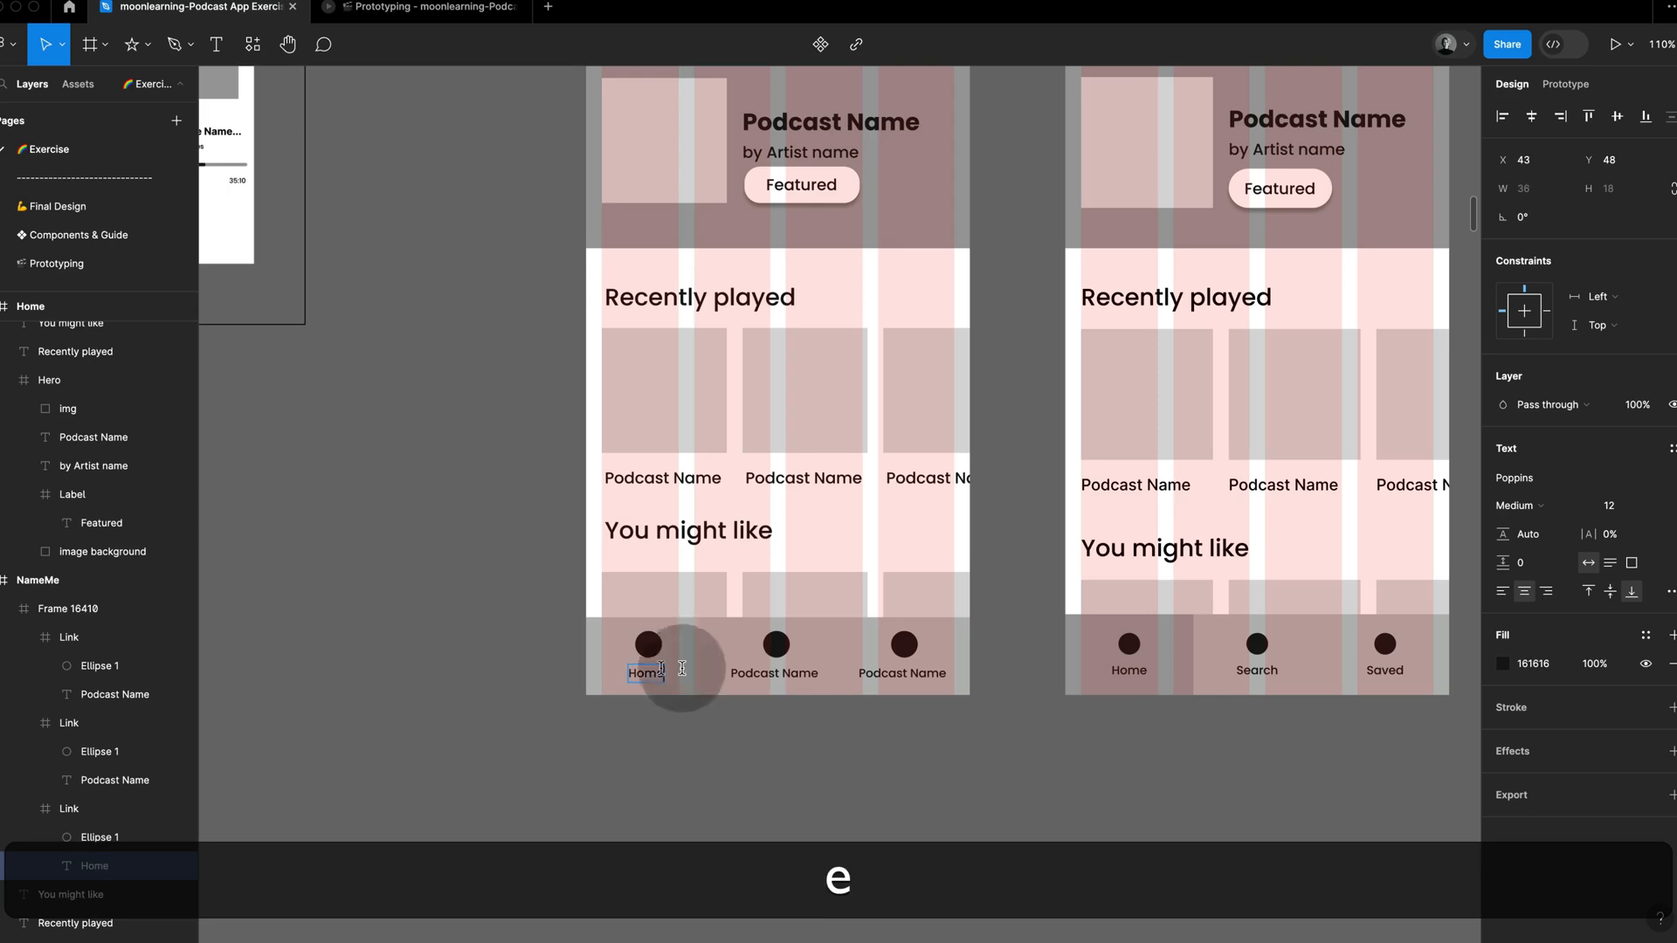
key("Escape")
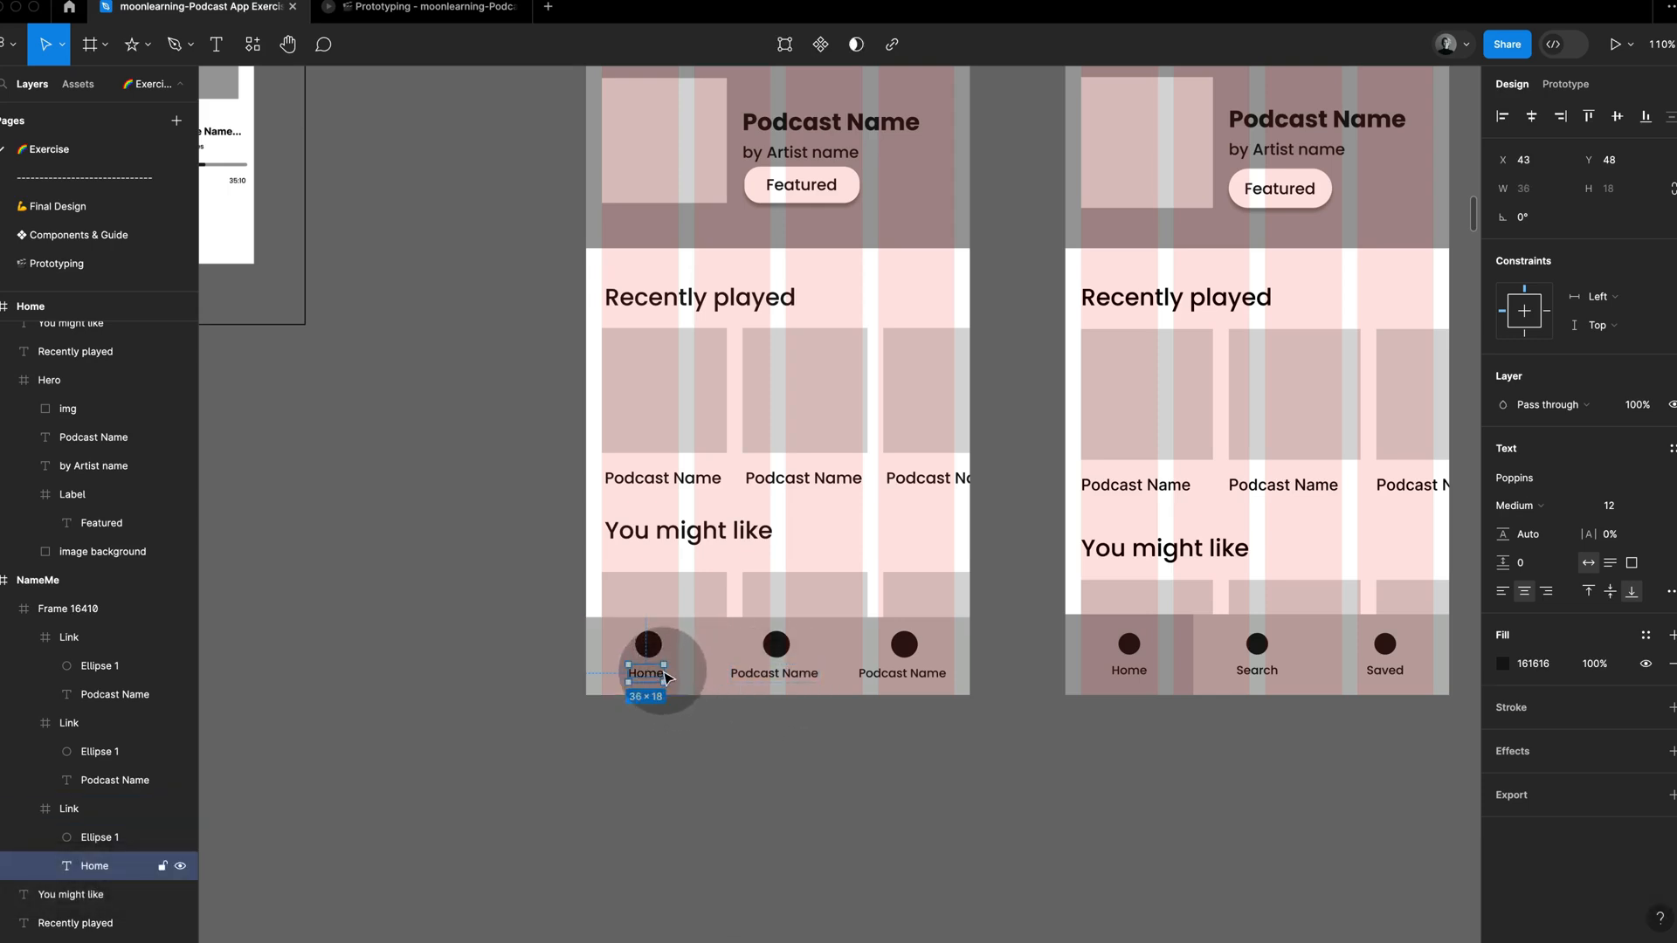
left_click_drag(666, 673, 581, 673)
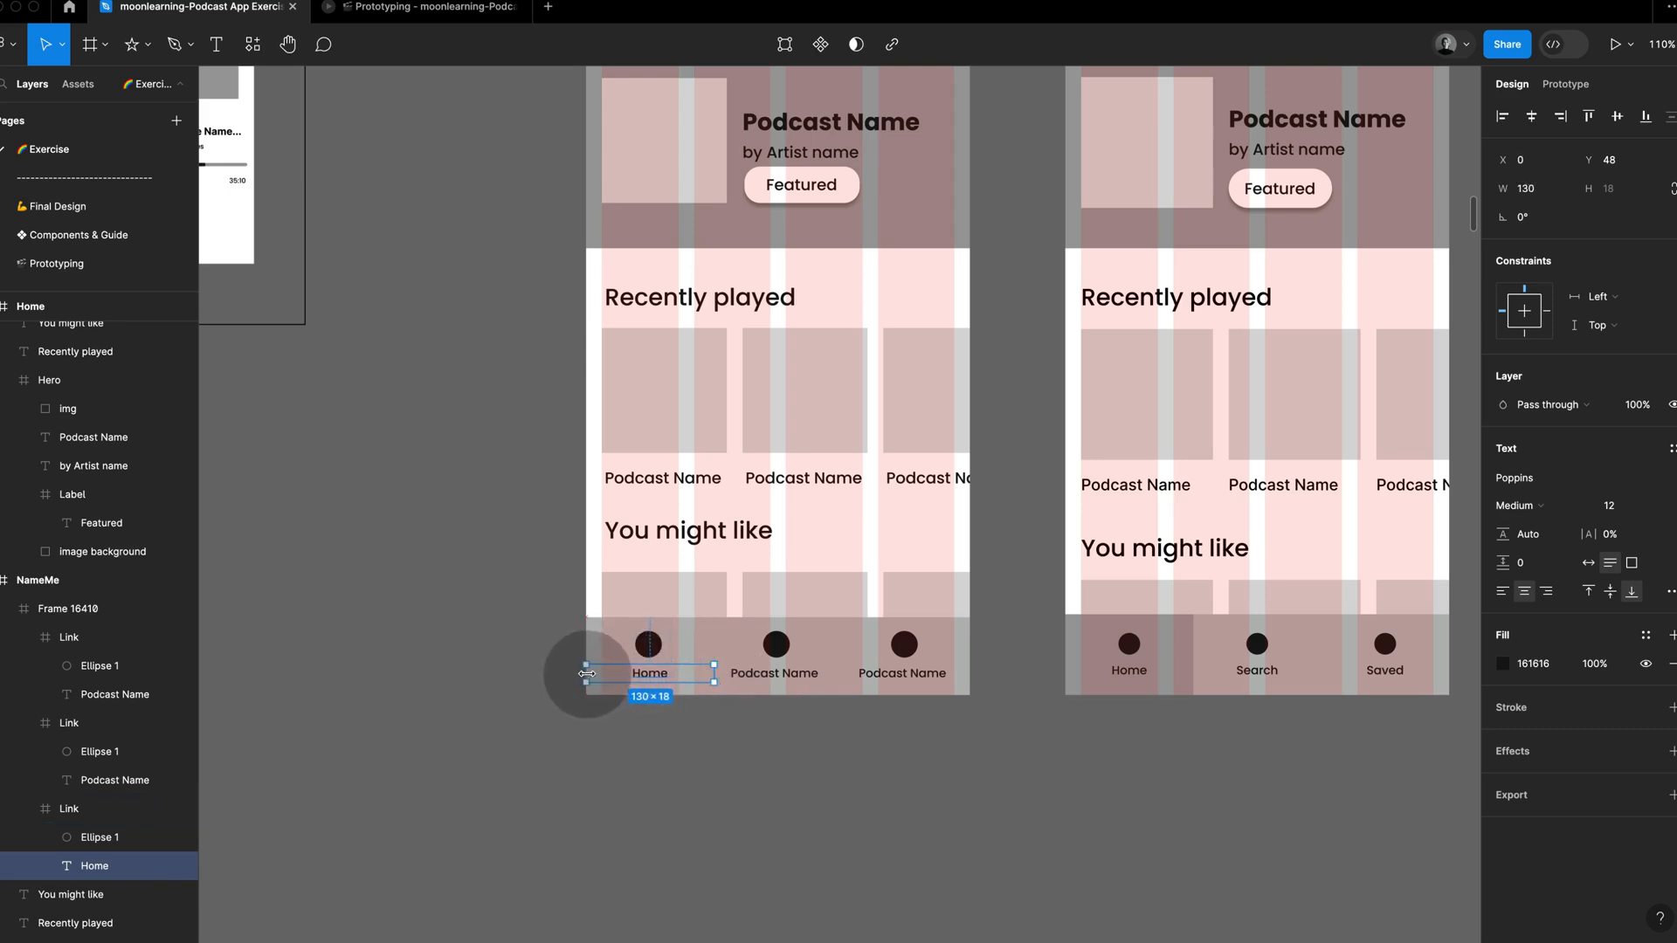
Step: Stretch the text boxes of the second and third tab link labels to the full link width of 130
left_click(767, 672)
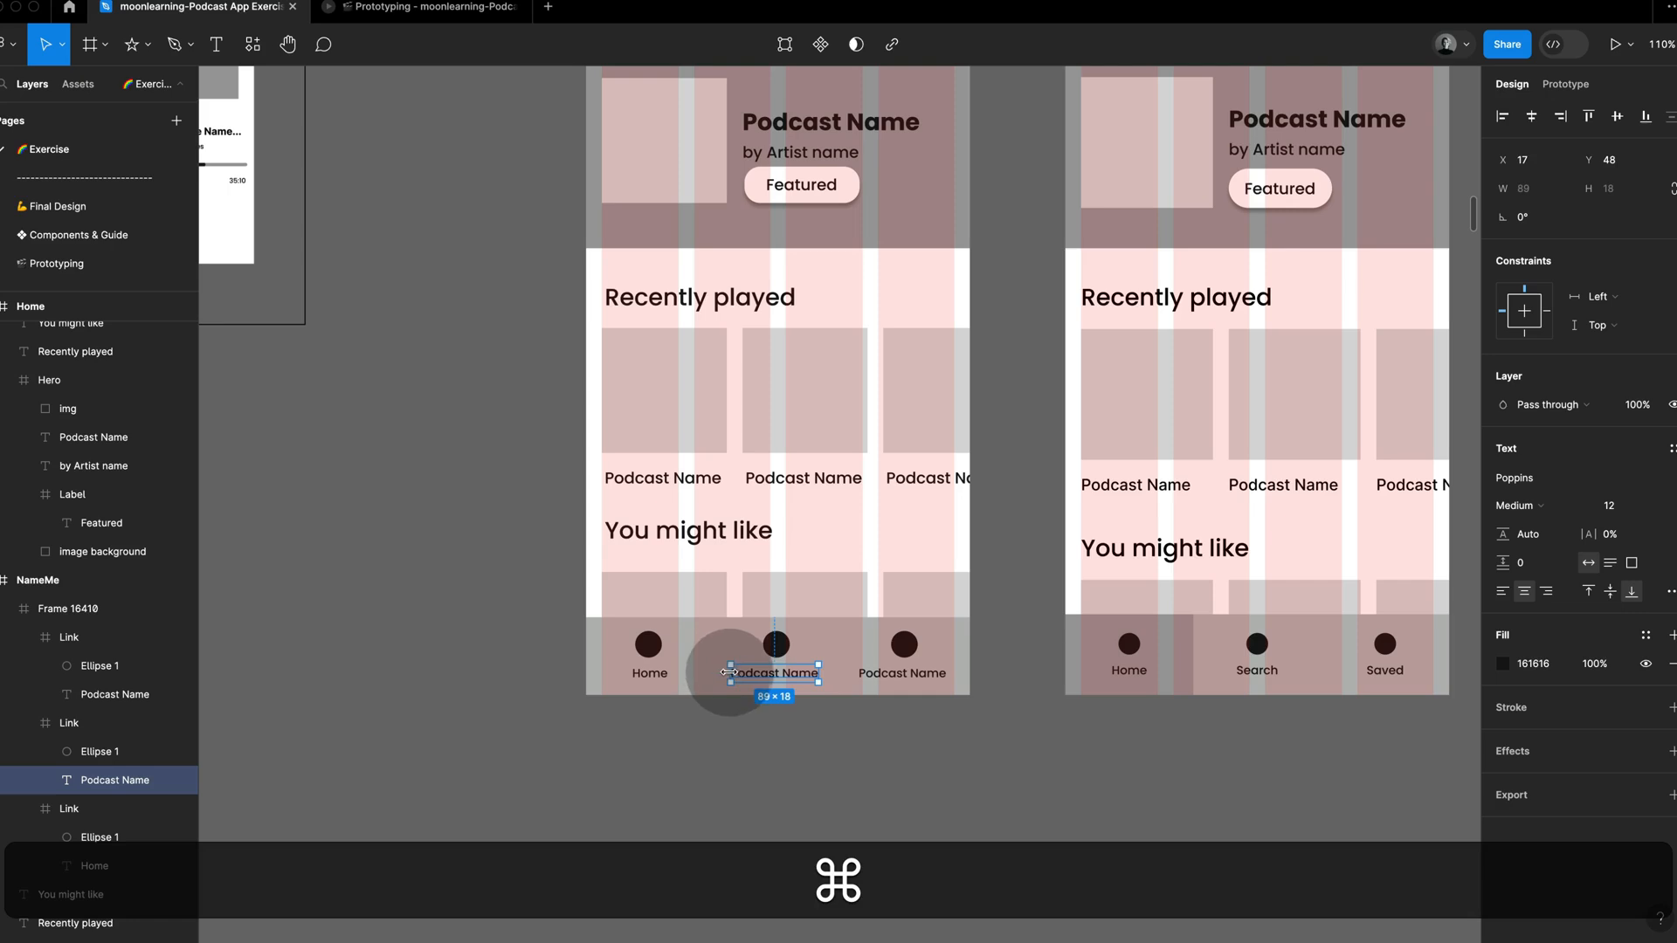
left_click_drag(729, 673, 715, 673)
left_click_drag(817, 673, 861, 674)
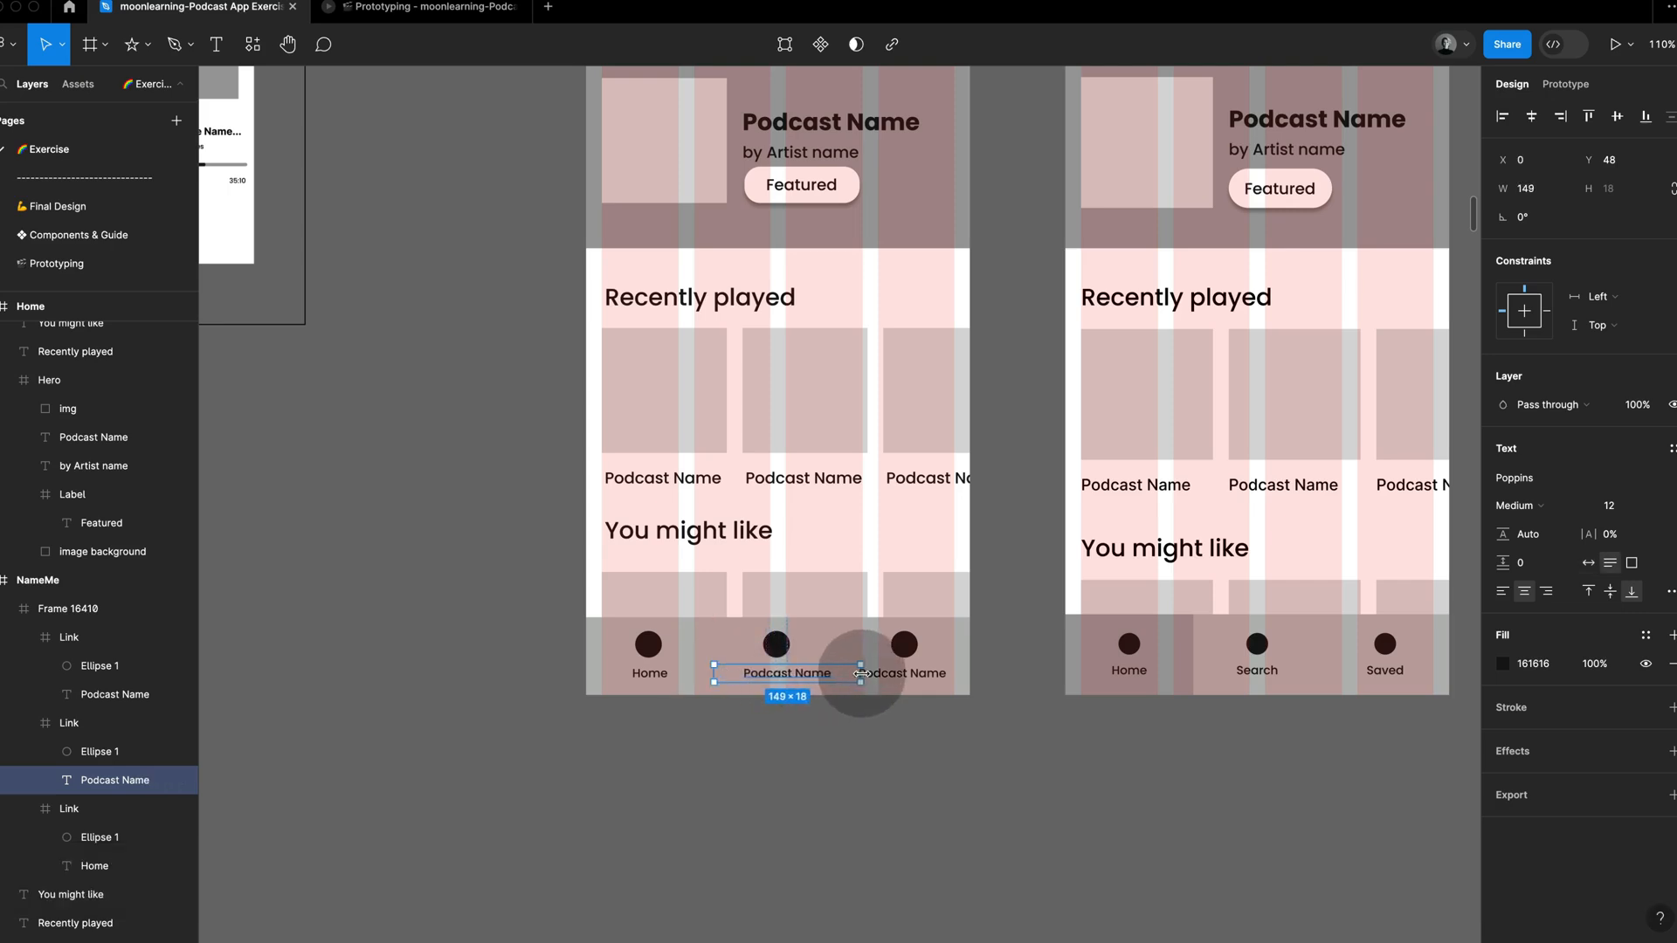
left_click(872, 675)
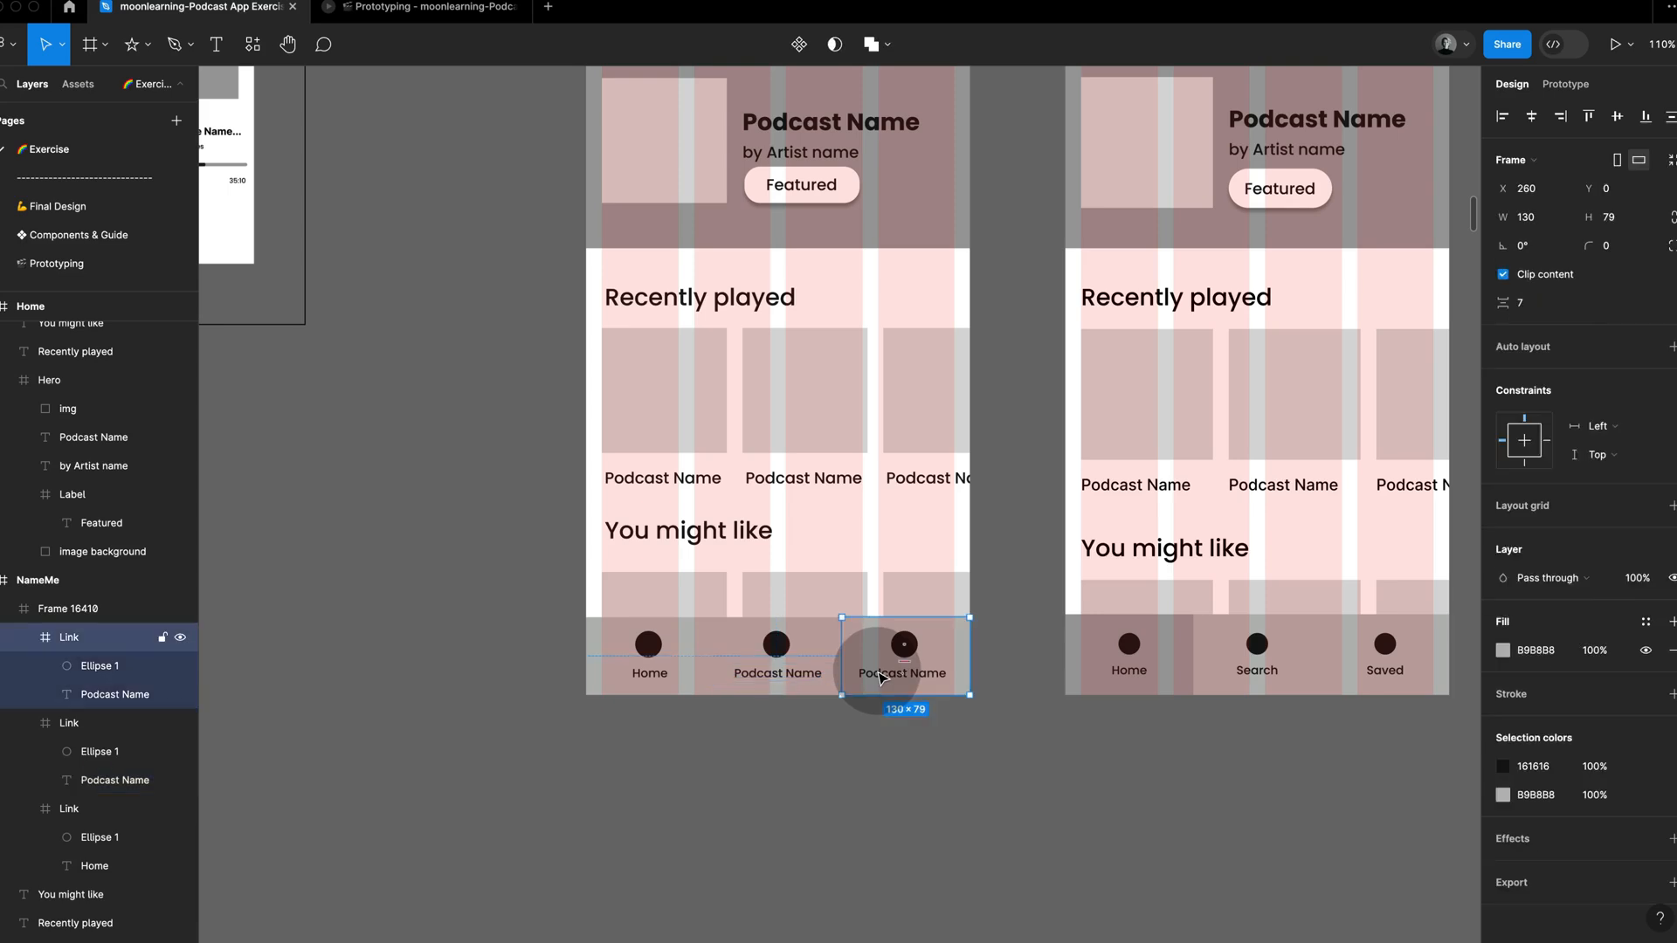
left_click_drag(857, 670, 843, 670)
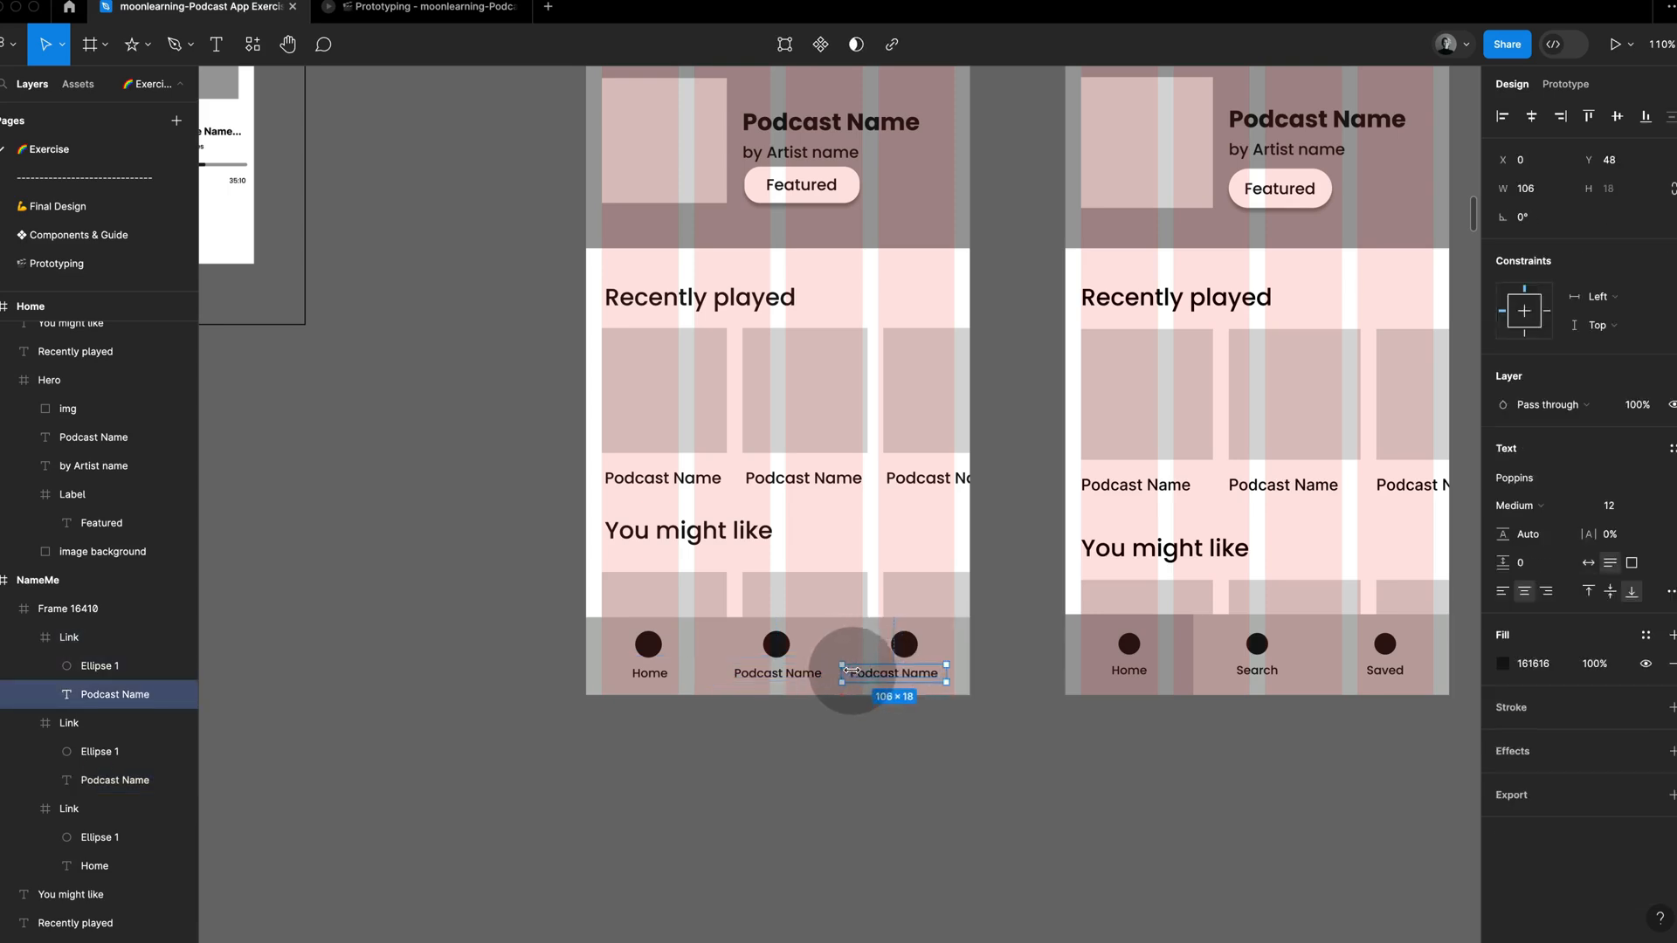
left_click_drag(947, 674, 962, 675)
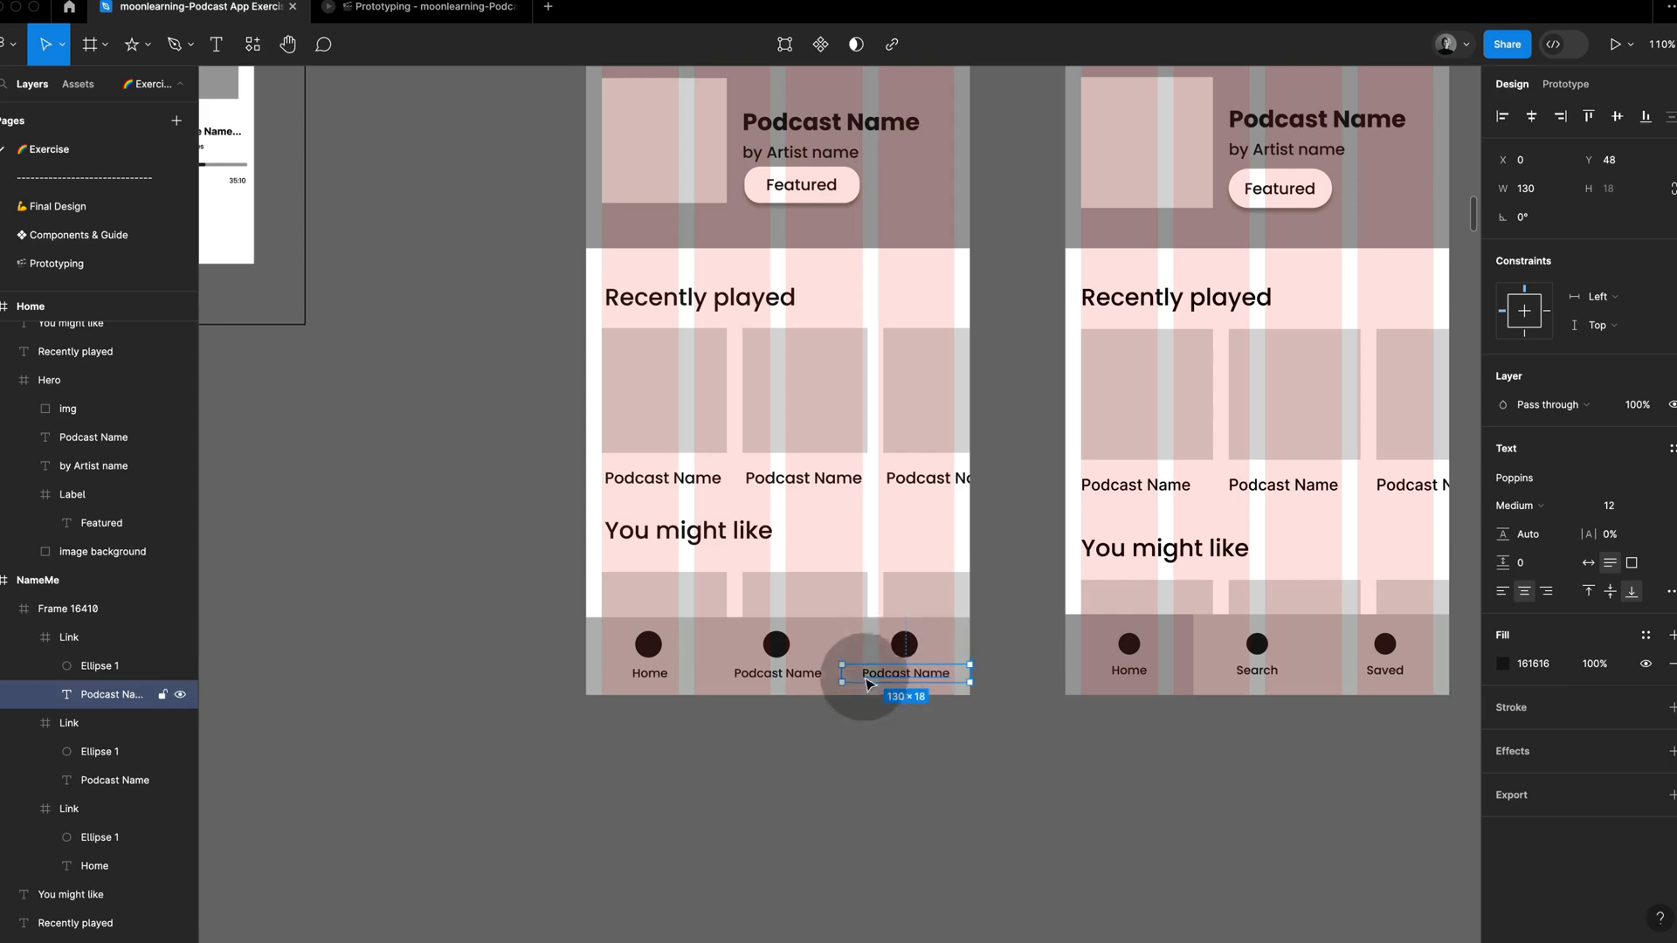
Step: Change the second tab link's label to Search and the third one's to Saved
left_click(808, 674, "super")
type("Search")
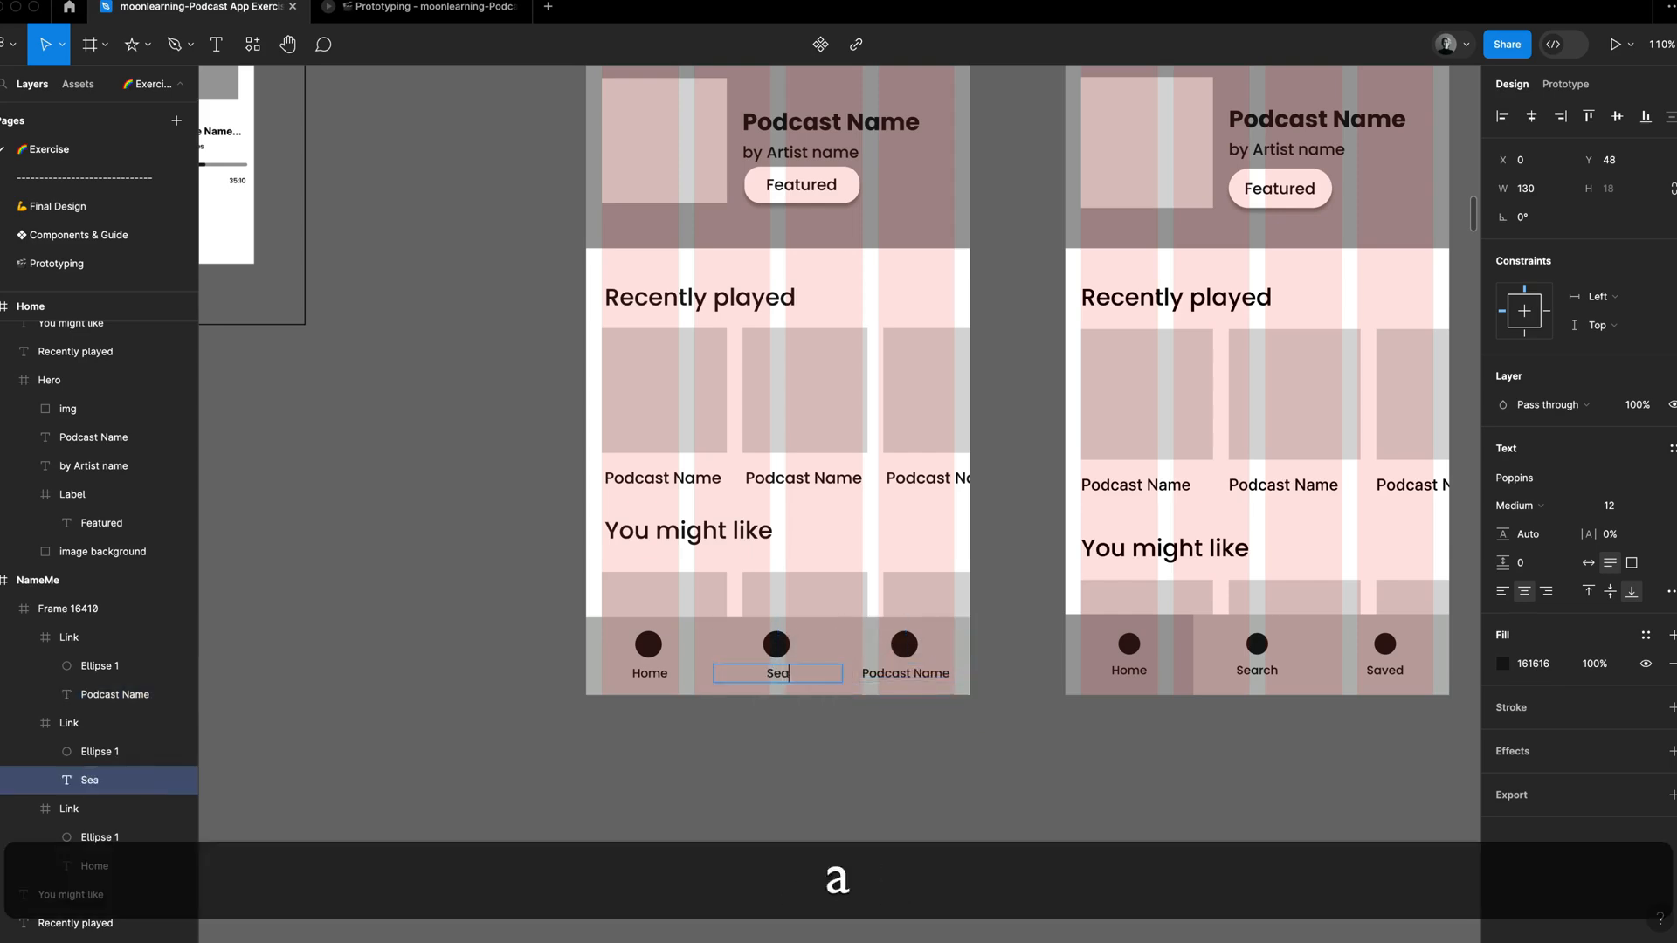
left_click(906, 673, "super")
key("shift+super+a")
type("Saved")
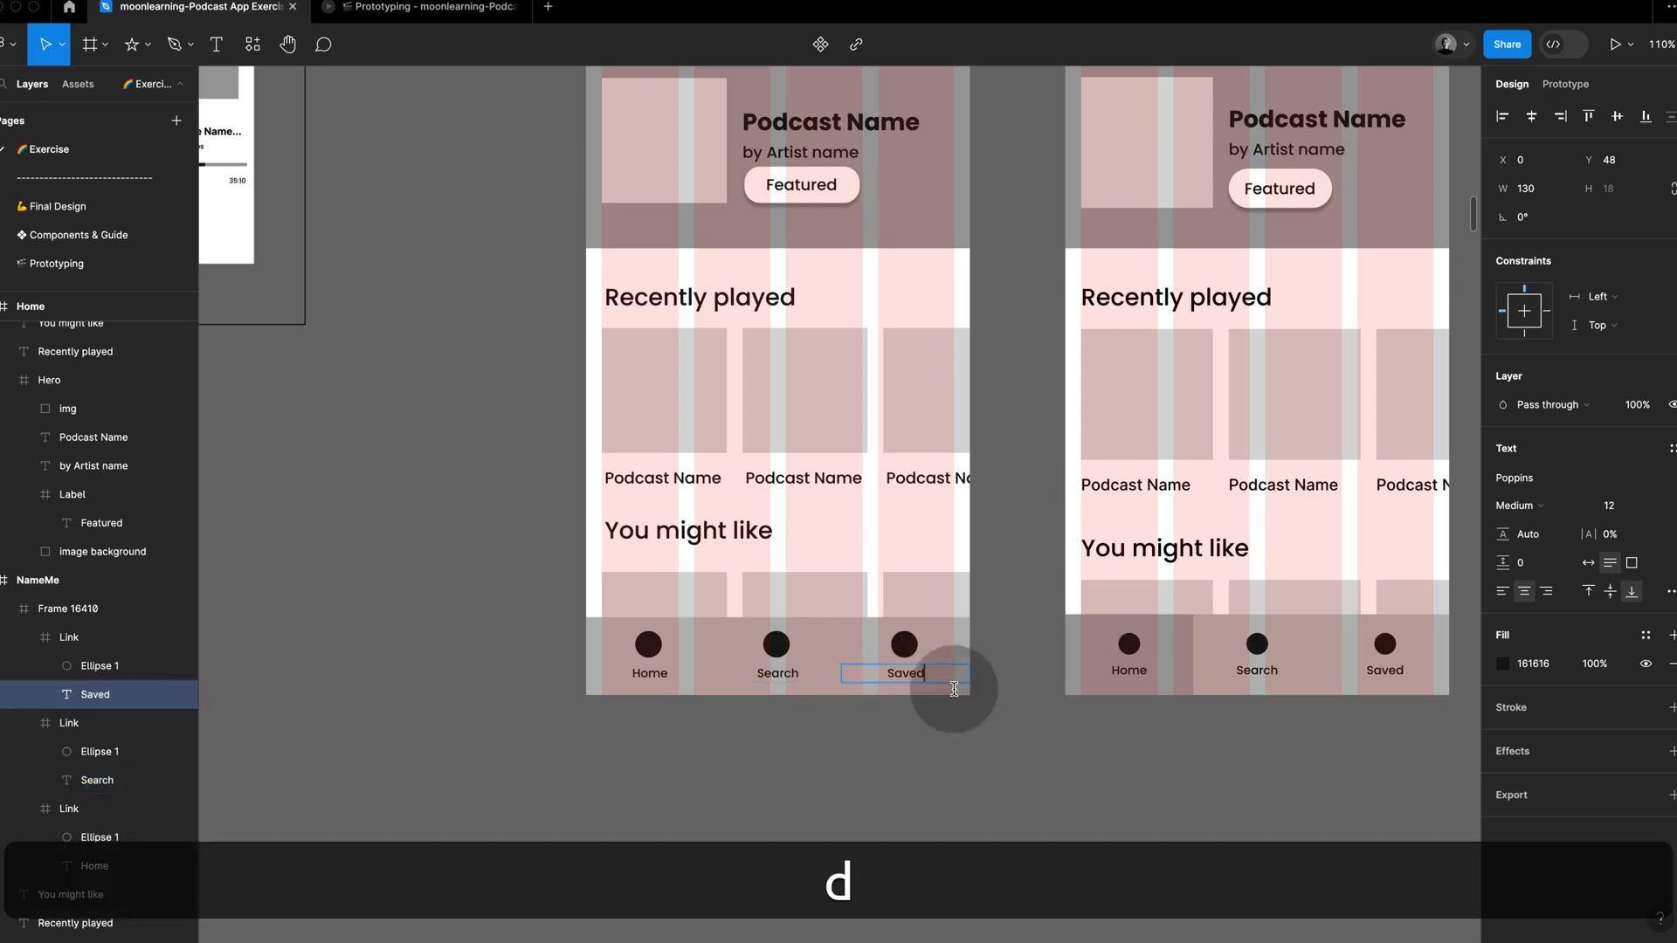
left_click(1064, 709)
Step: Delete the Home reference frame beside the exercise screen and move the blank NameMe frame into its place
scroll(1044, 395, "up", 5)
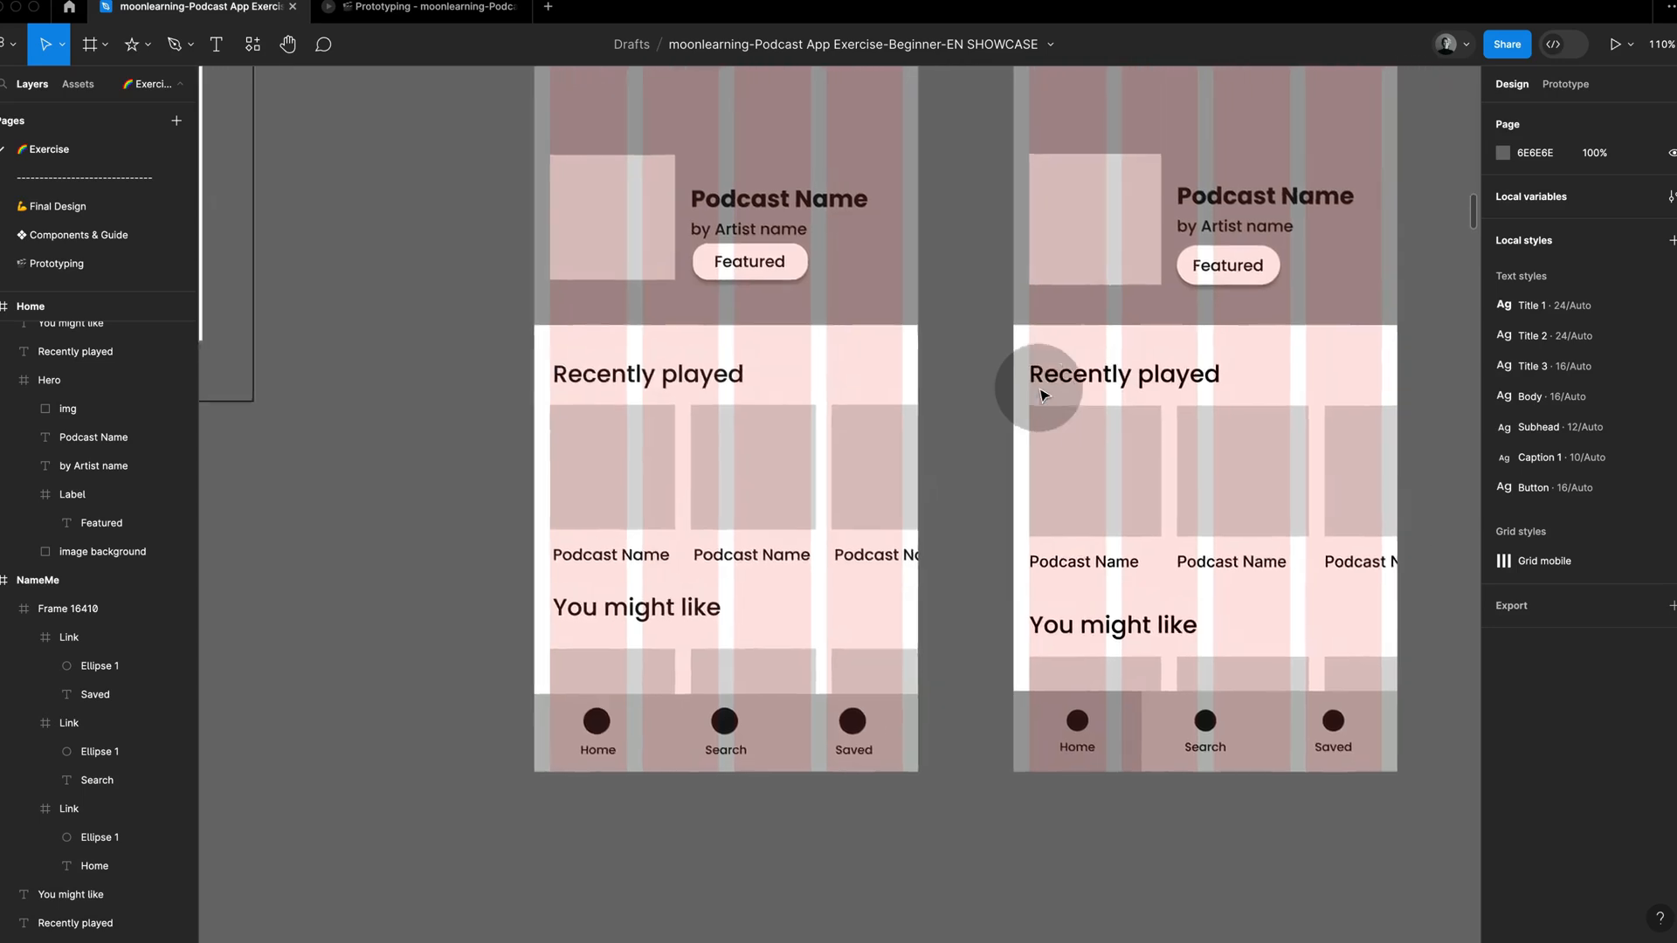
scroll(1044, 395, "down", 3)
scroll(1040, 394, "down", 2)
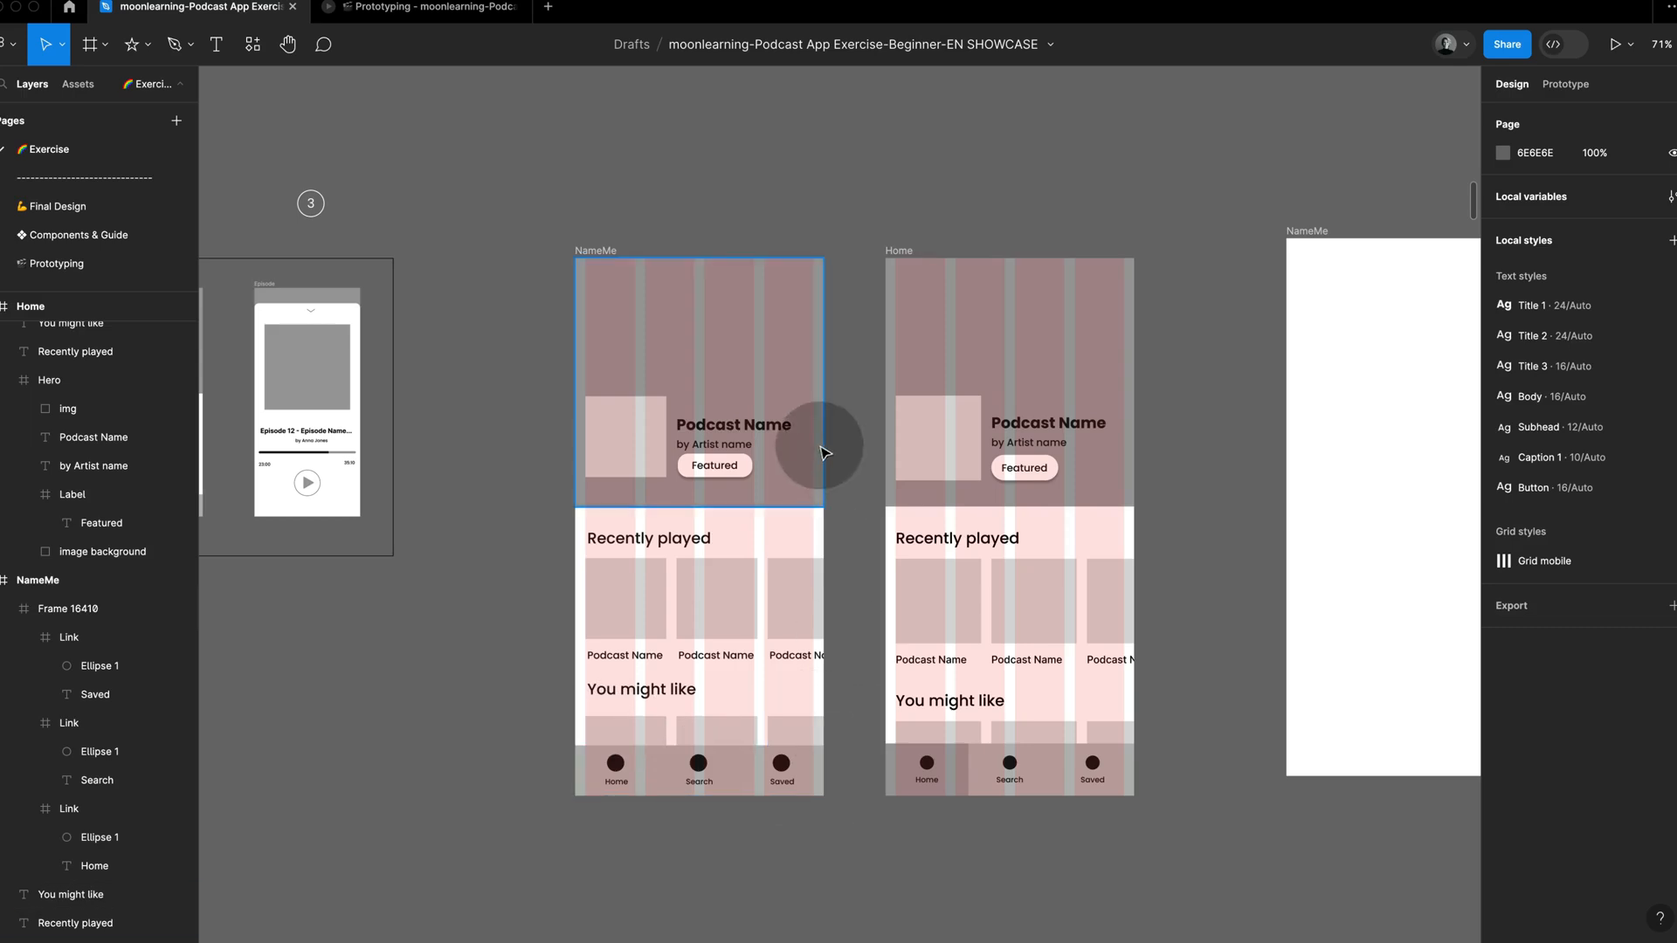
left_click(902, 253)
key("BackSpace")
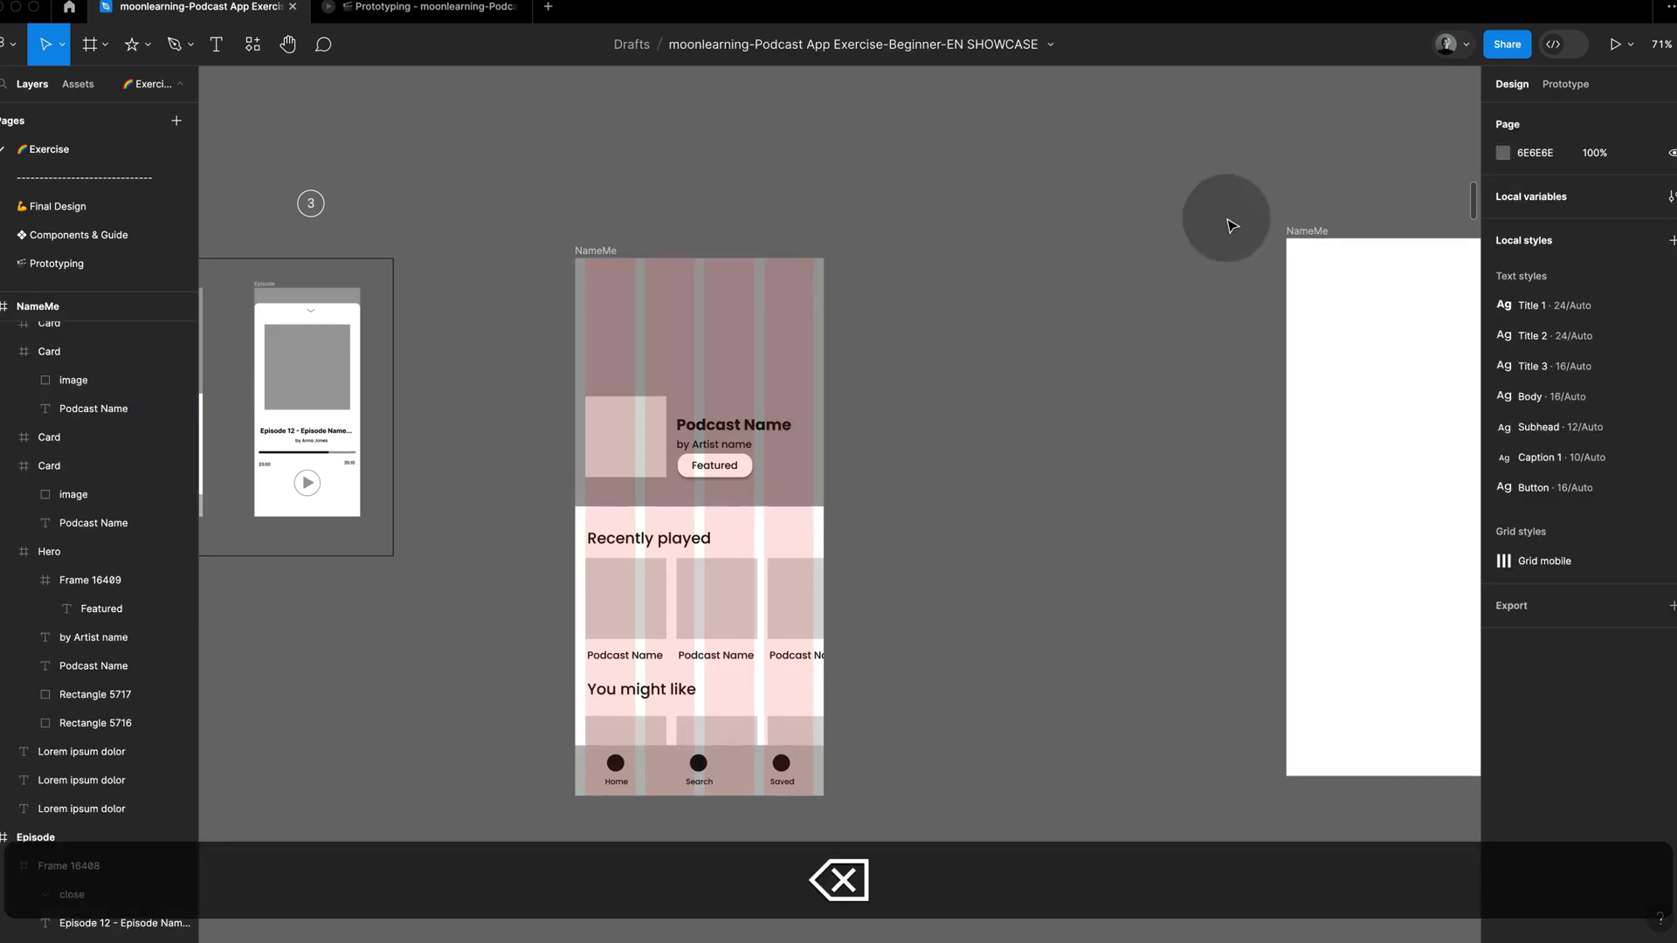
left_click_drag(1314, 234, 908, 259)
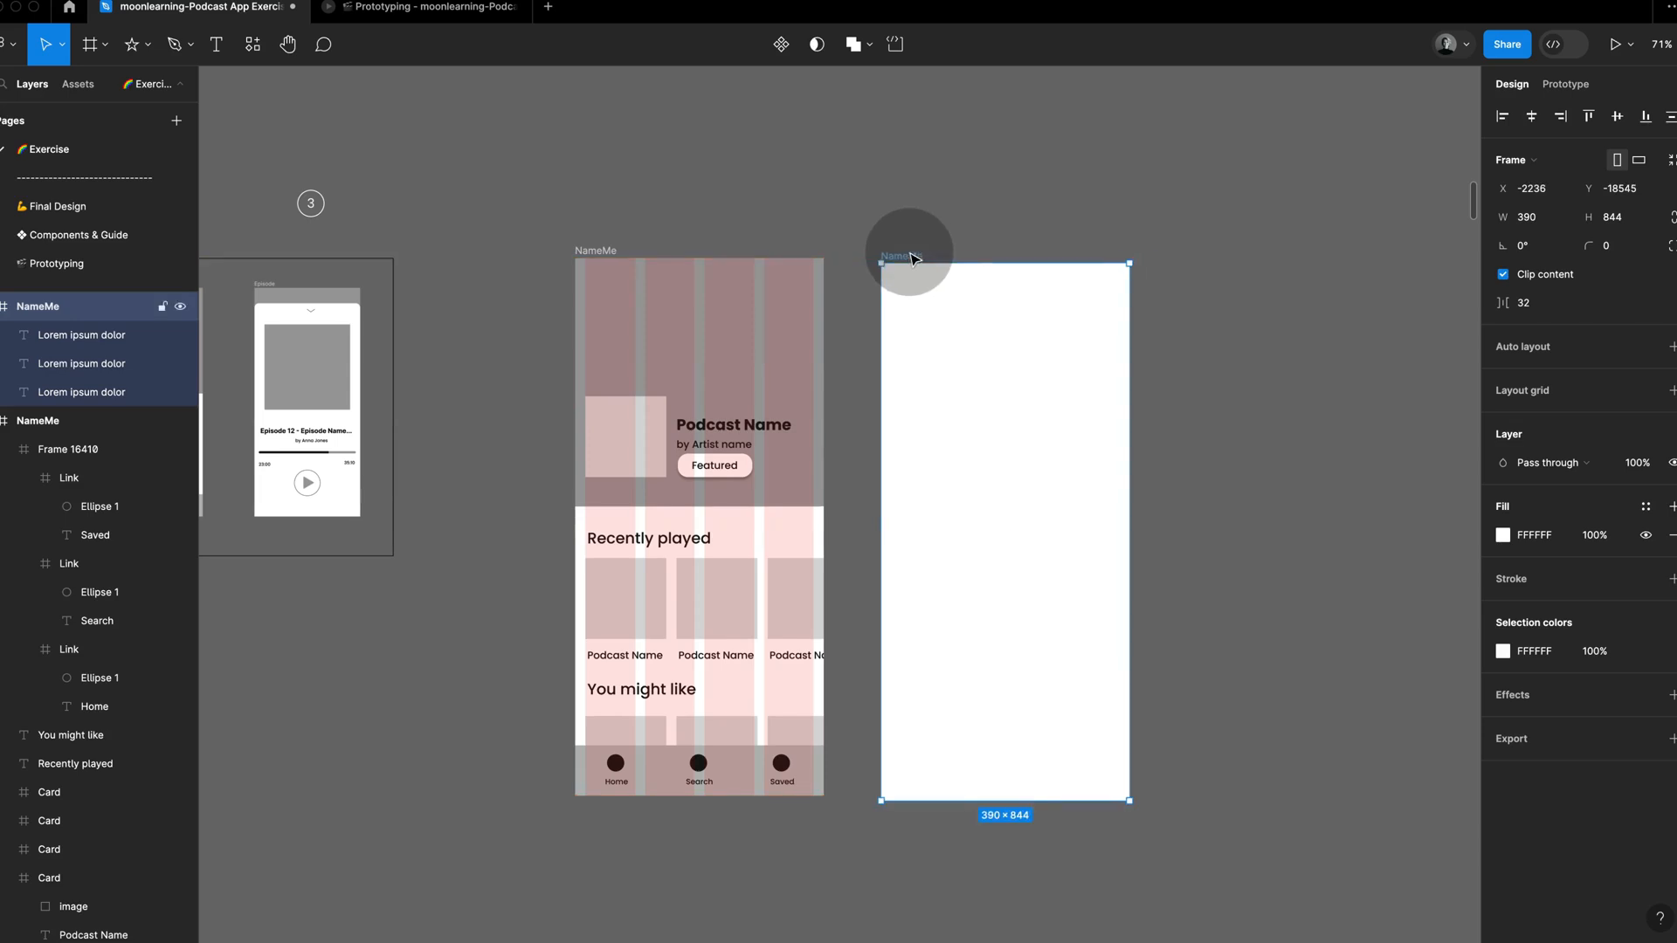
Step: Rename the finished exercise frame as Home
double_click(603, 252)
type("H")
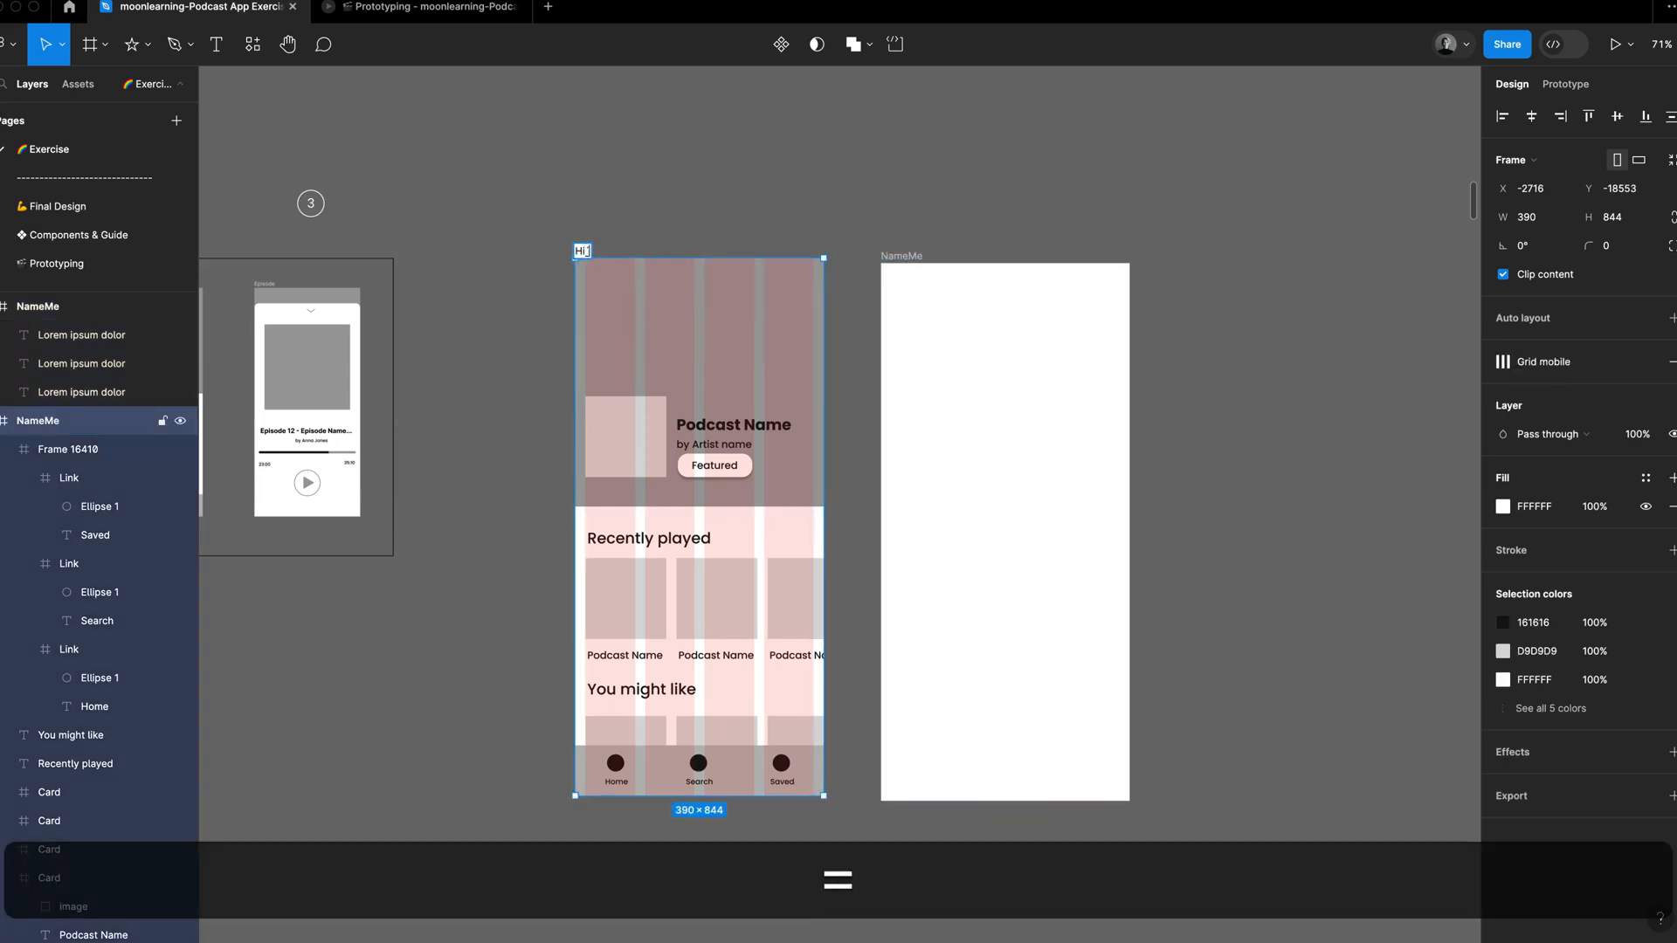
type("ome")
left_click(786, 135)
Step: Copy the Playlist frame from the suggested solution and place the copy beside the blank NameMe frame as a reference
scroll(1265, 383, "down", 6)
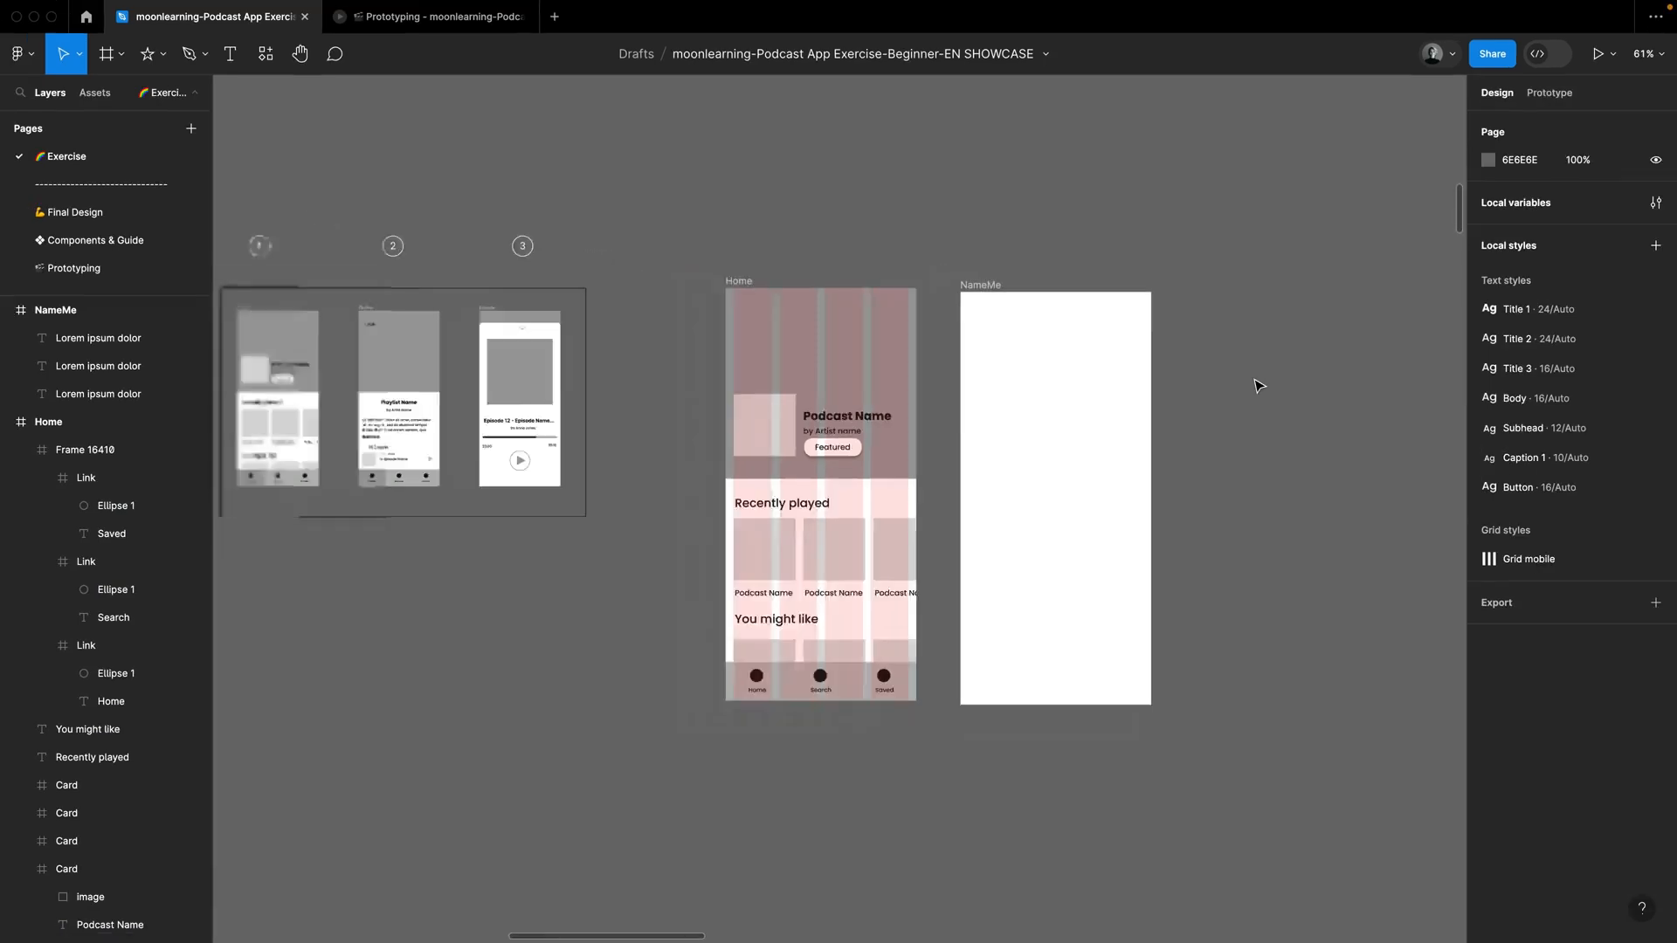
scroll(1265, 383, "right", 10)
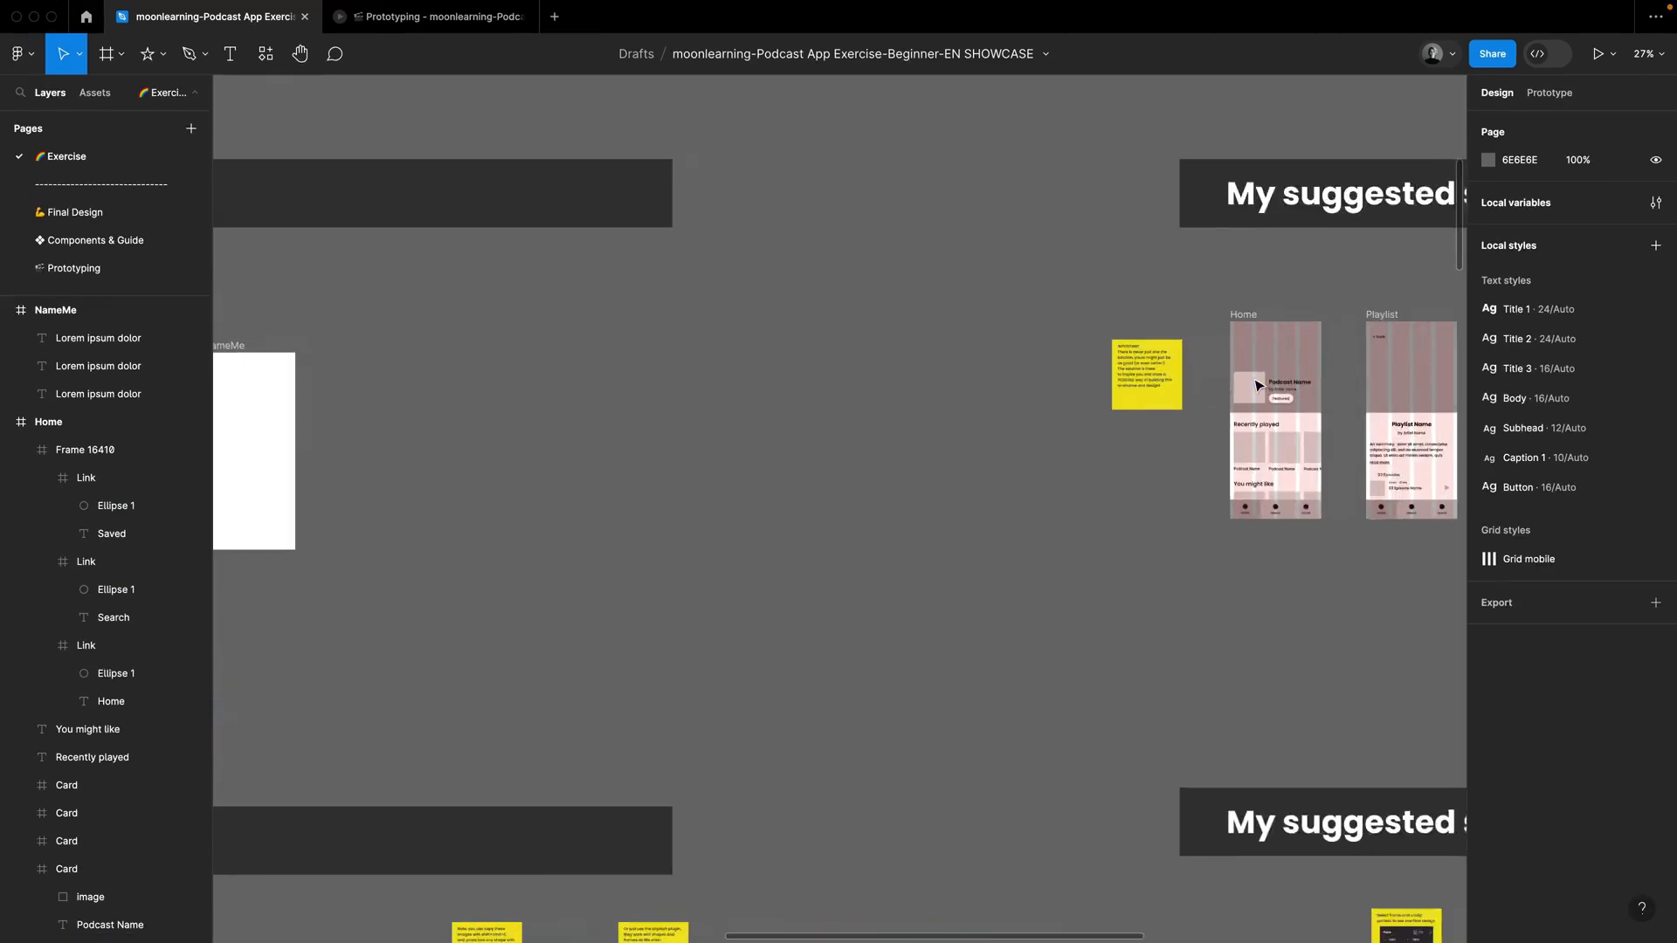
scroll(1258, 385, "right", 5)
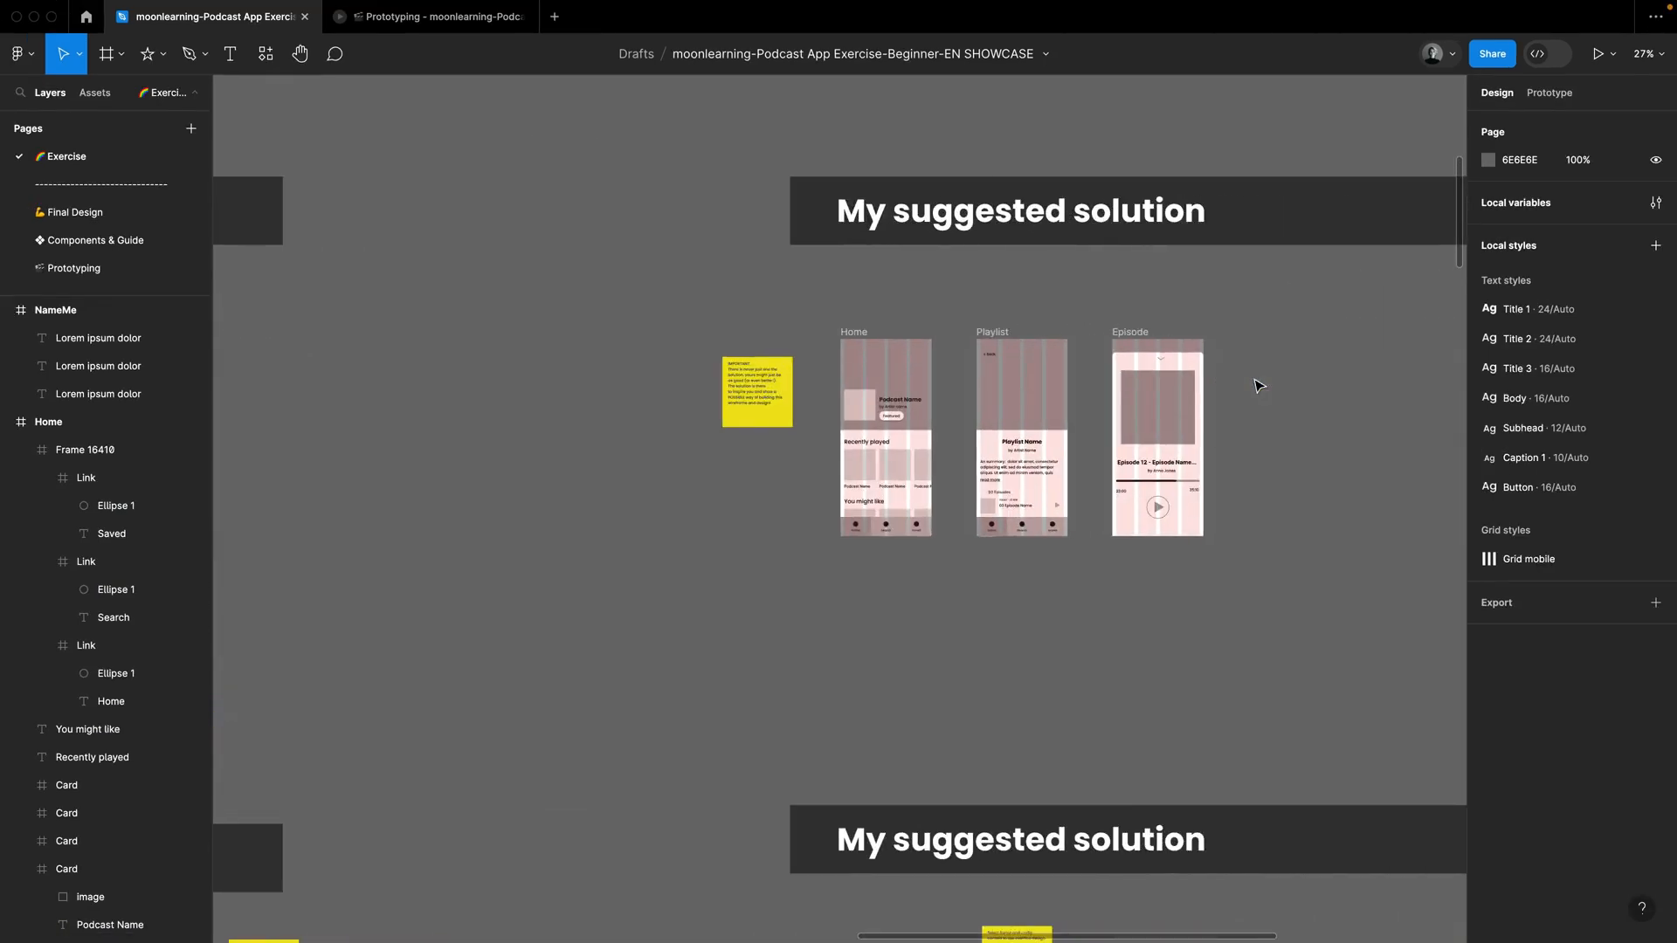
left_click(986, 334)
key("super+c")
scroll(990, 334, "left", 5)
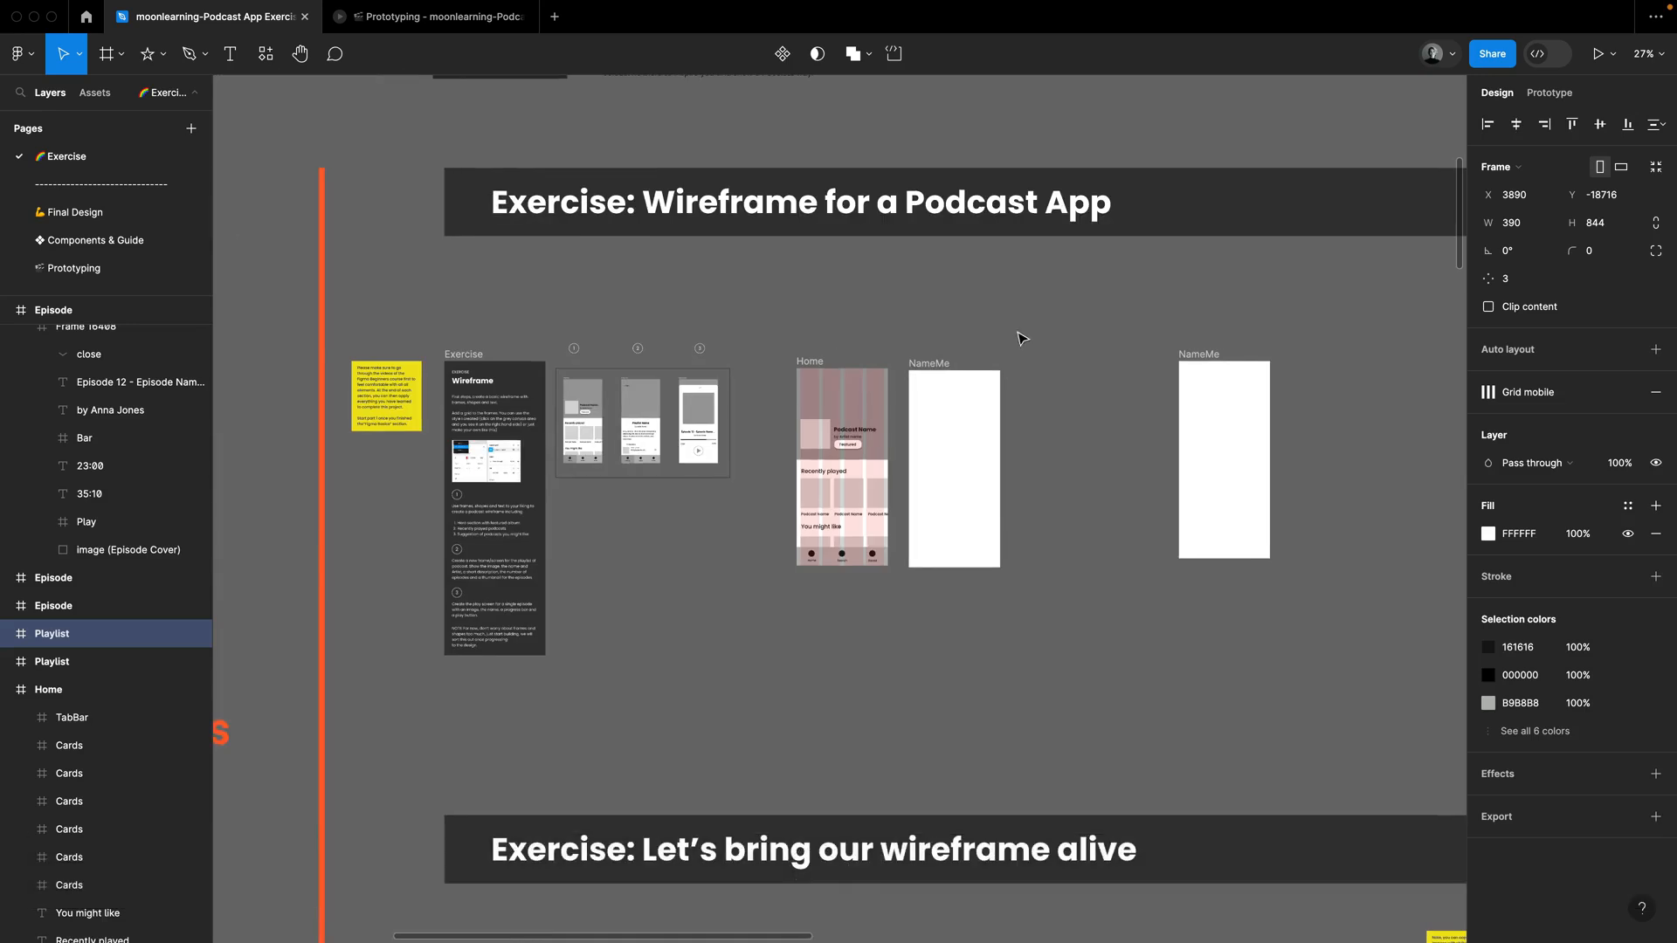
left_click(1026, 350)
key("super+v")
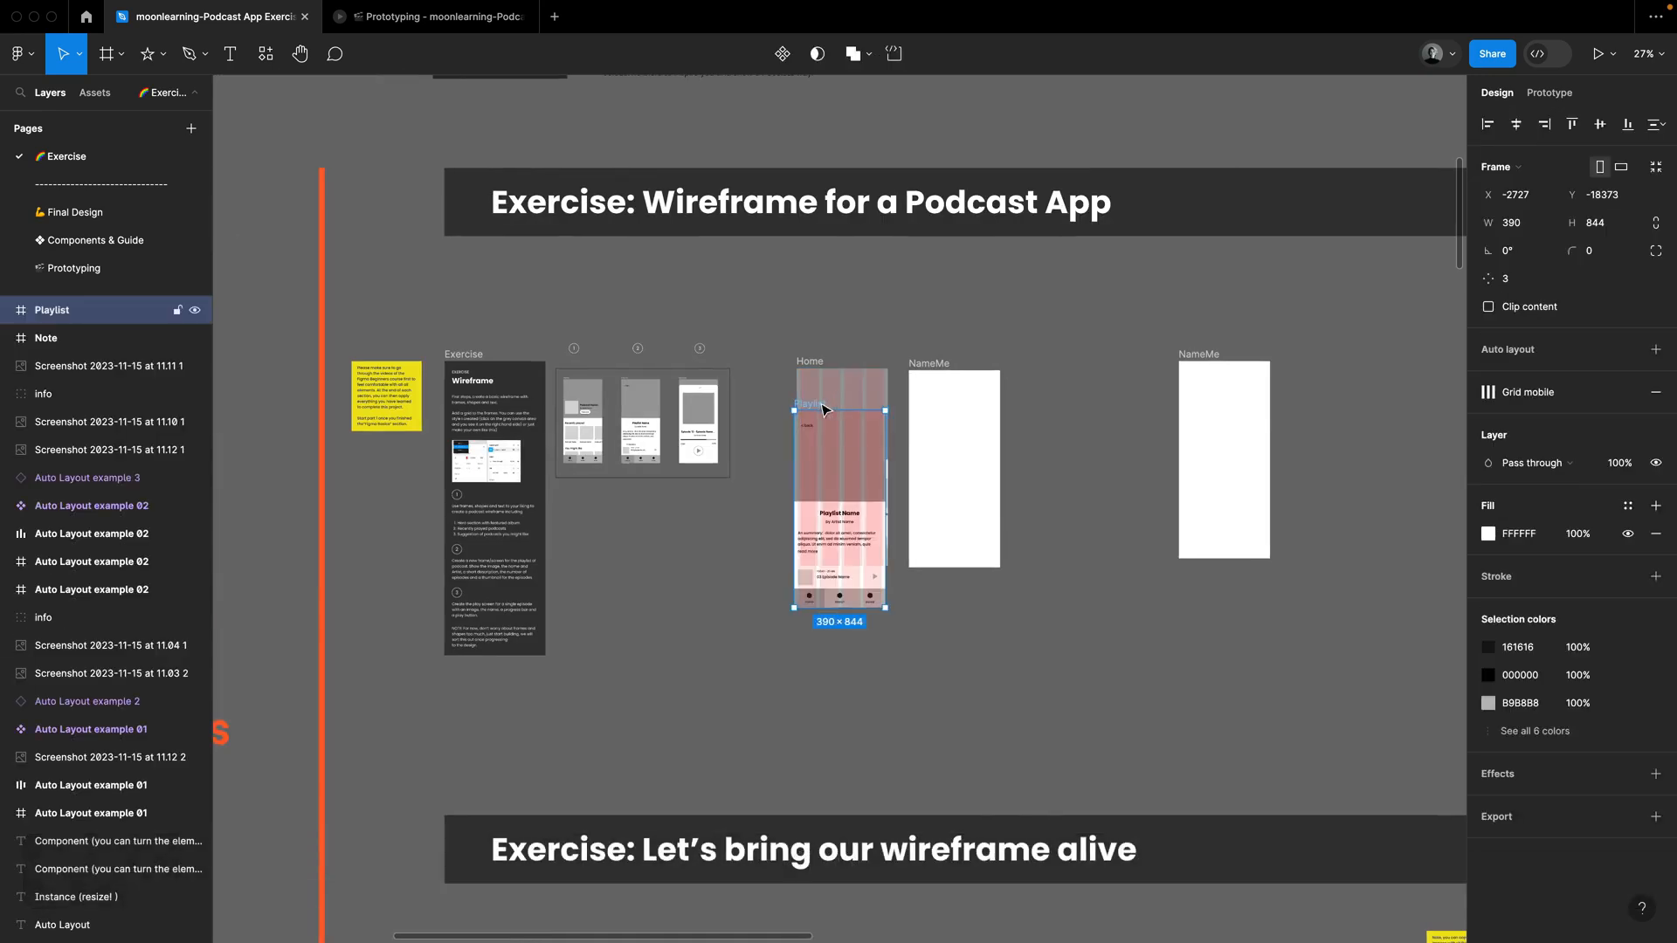
left_click_drag(819, 407, 1040, 374)
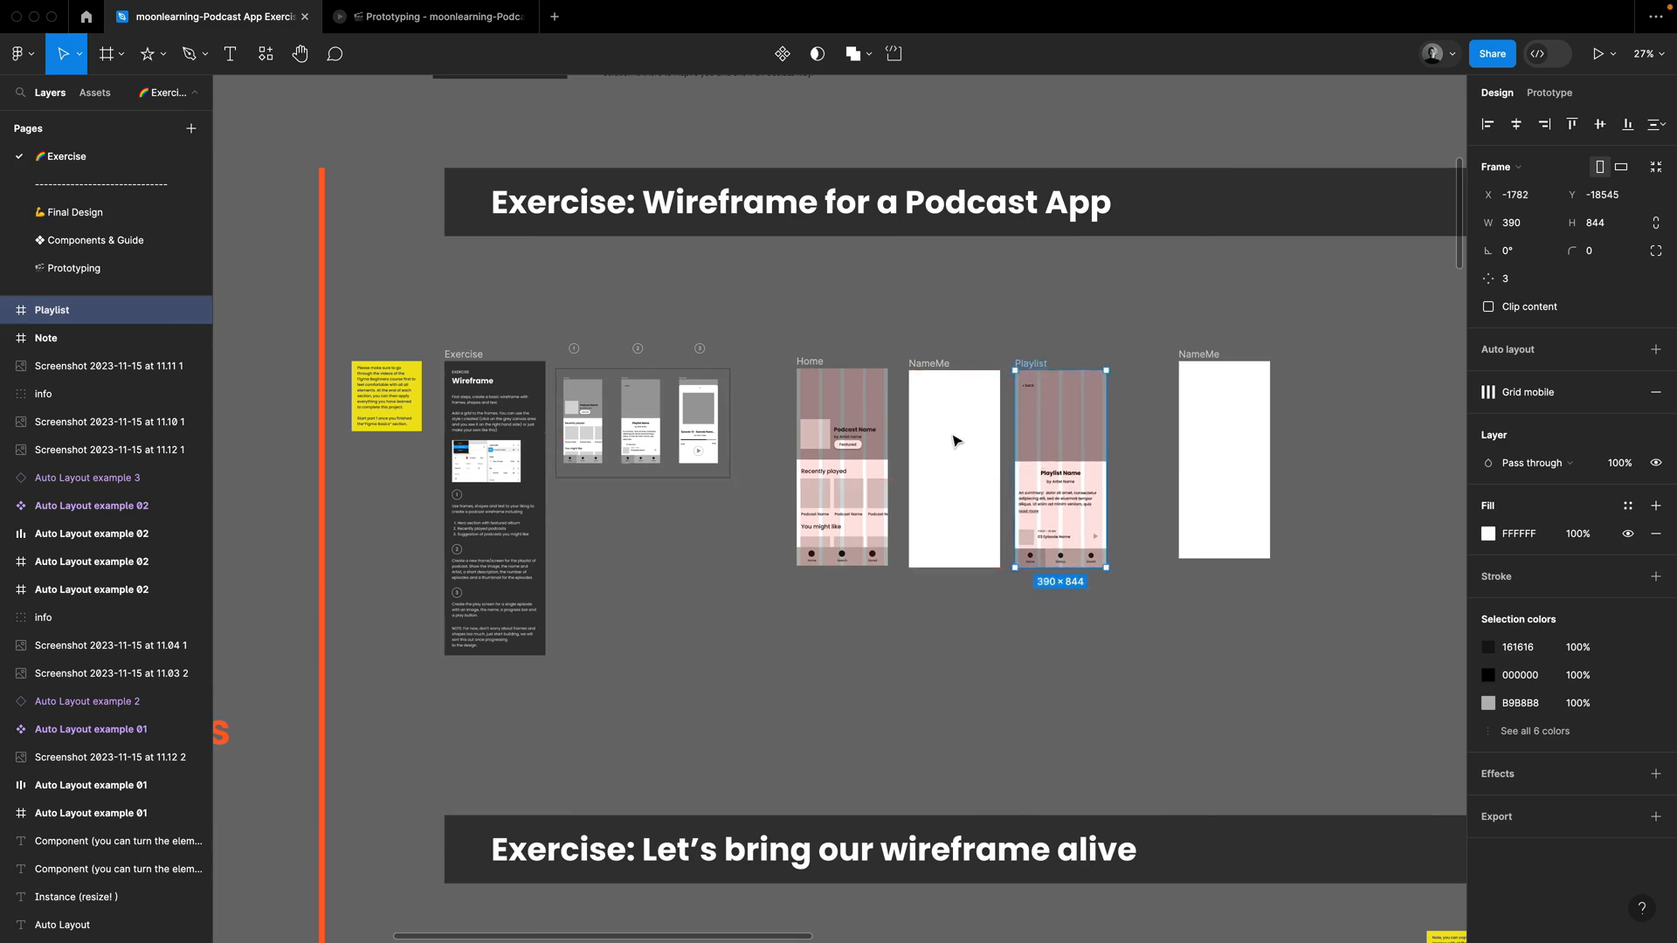
Step: Duplicate the Home screen's Hero section into the top of the blank NameMe frame
scroll(954, 440, "up", 5)
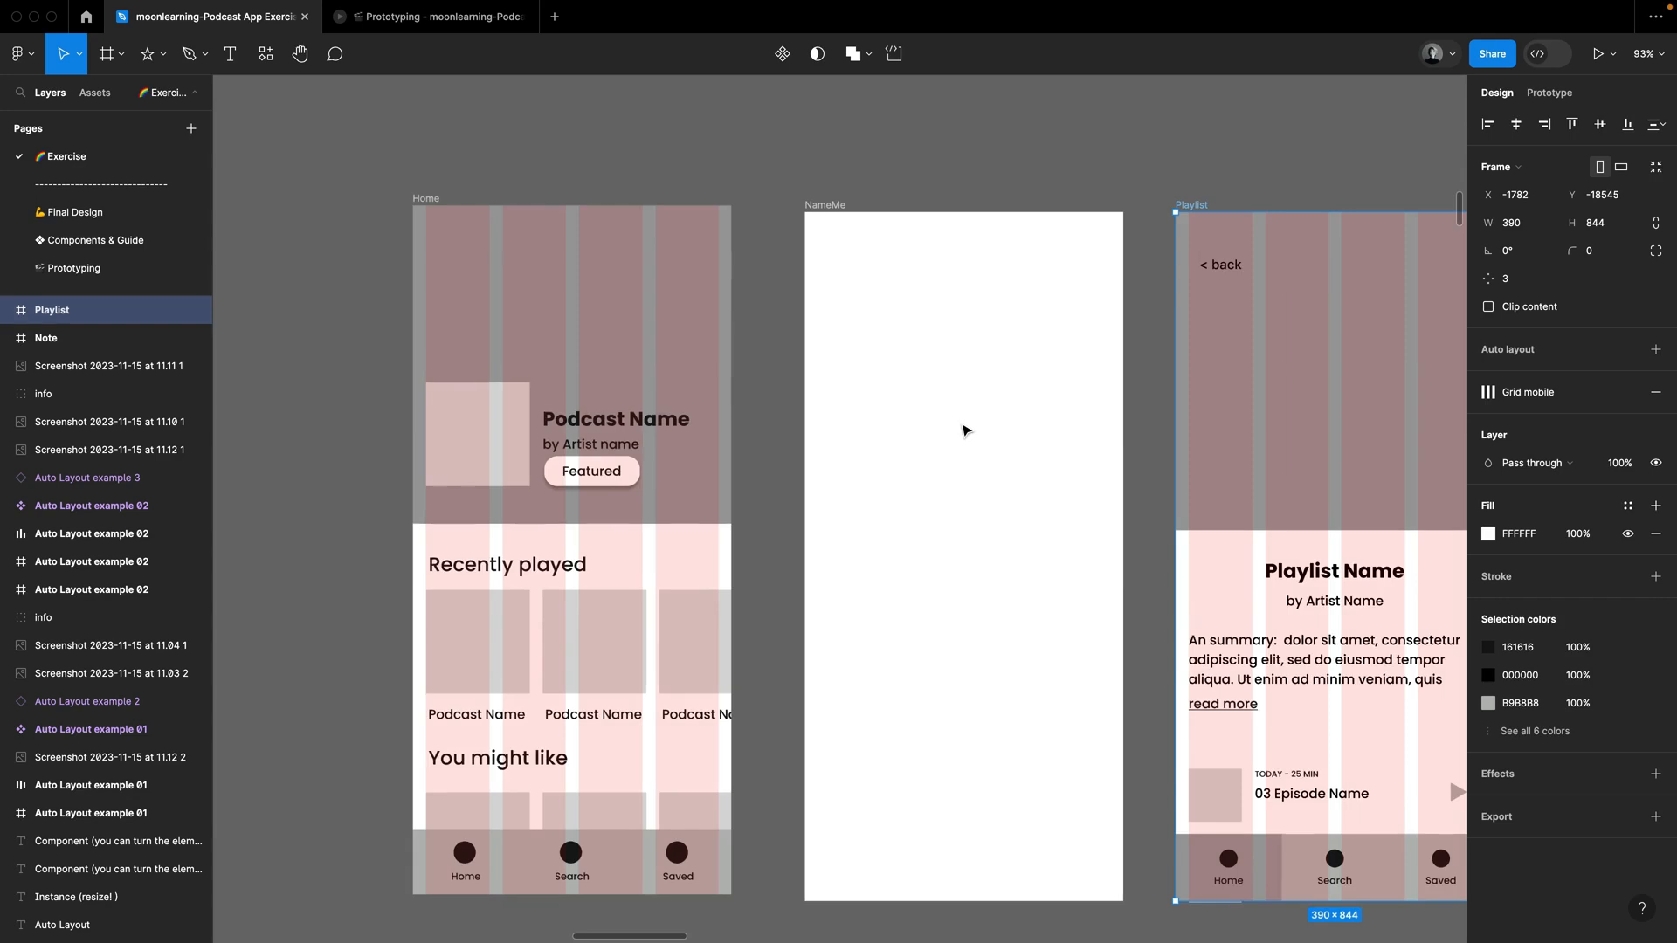
scroll(966, 428, "down", 1)
left_click(723, 337)
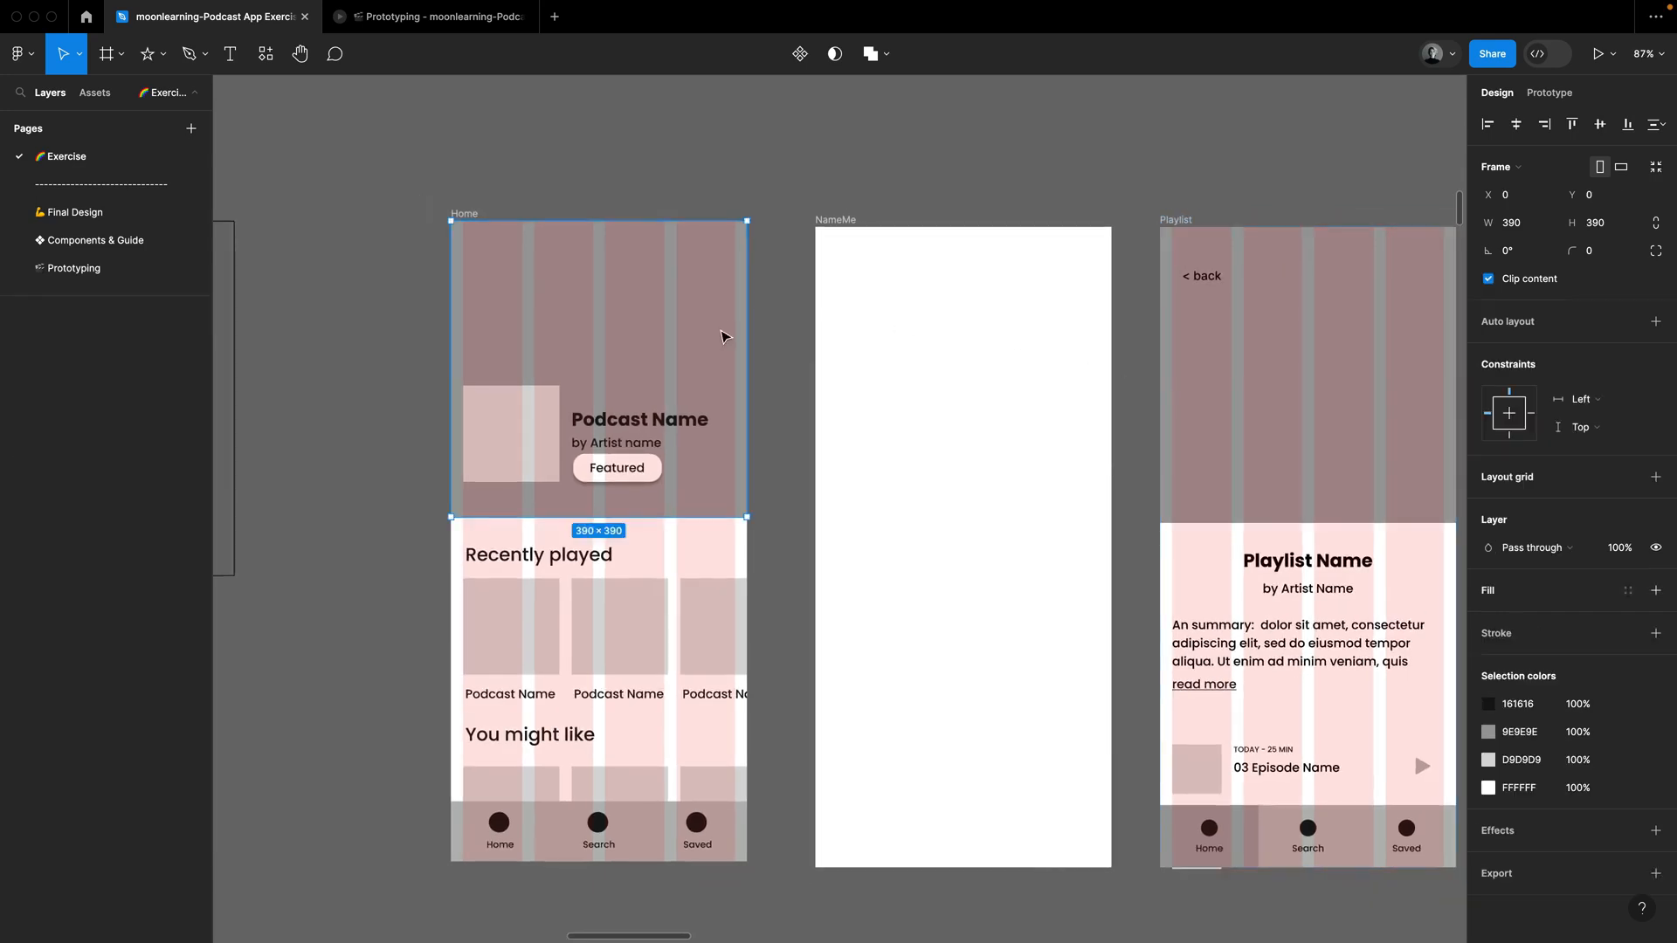
left_click_drag(690, 330, 1047, 314)
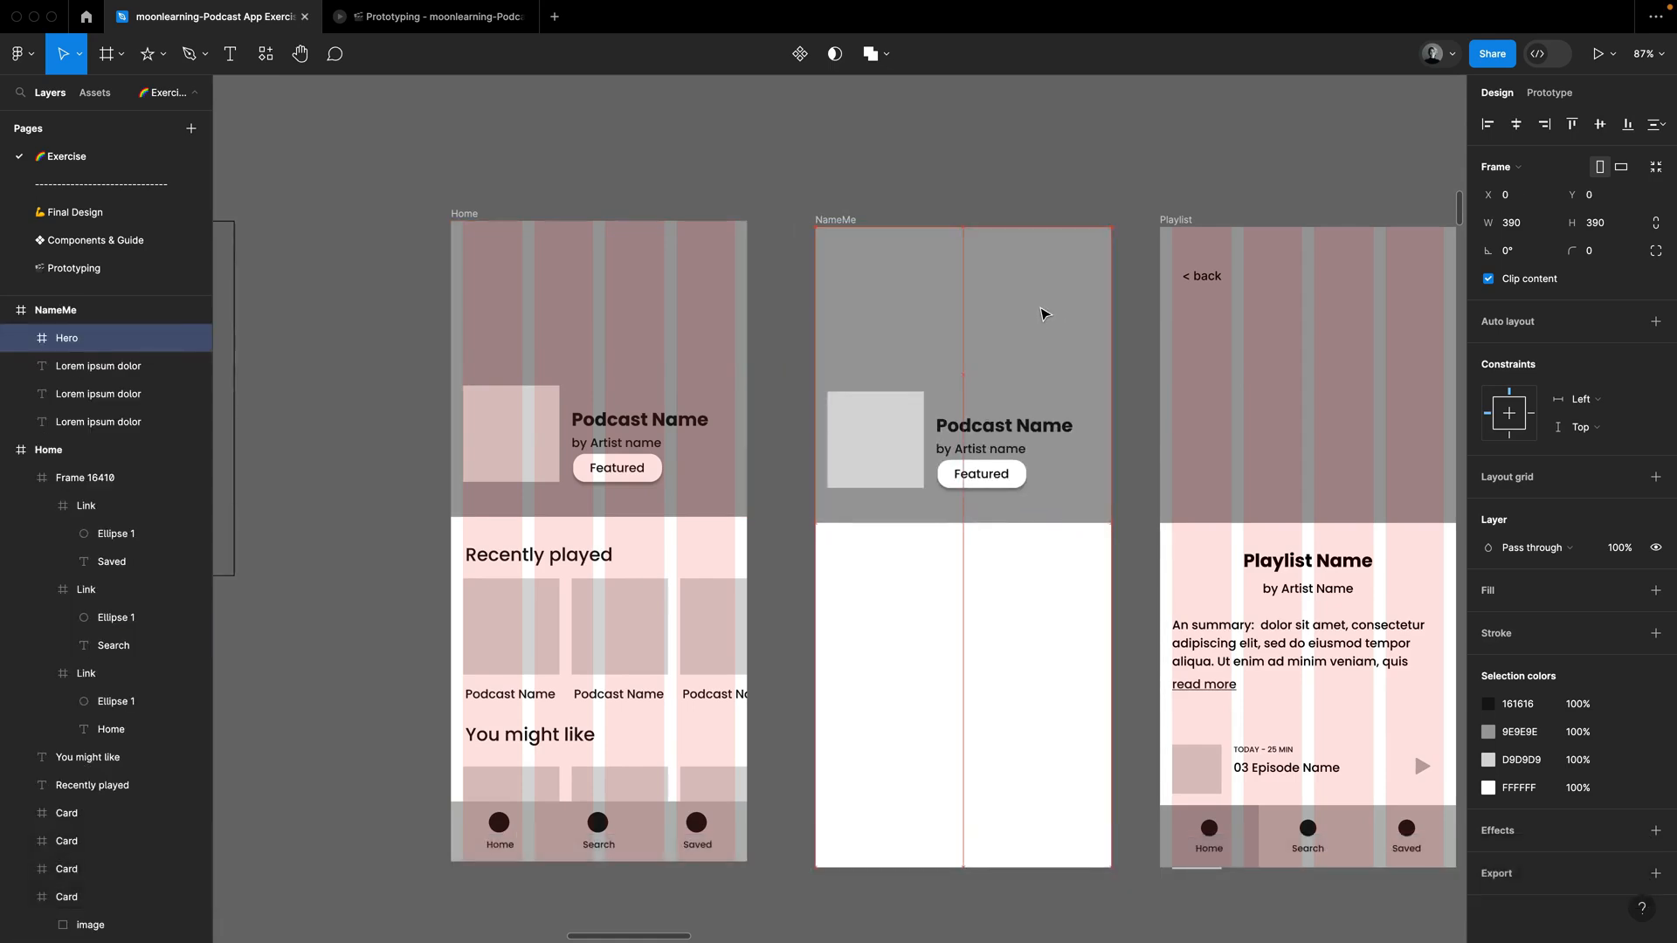
Step: Delete the square image, podcast title, artist line and Featured label from the copied hero, keeping only its grey background
double_click(991, 442)
left_click(902, 443, "shift")
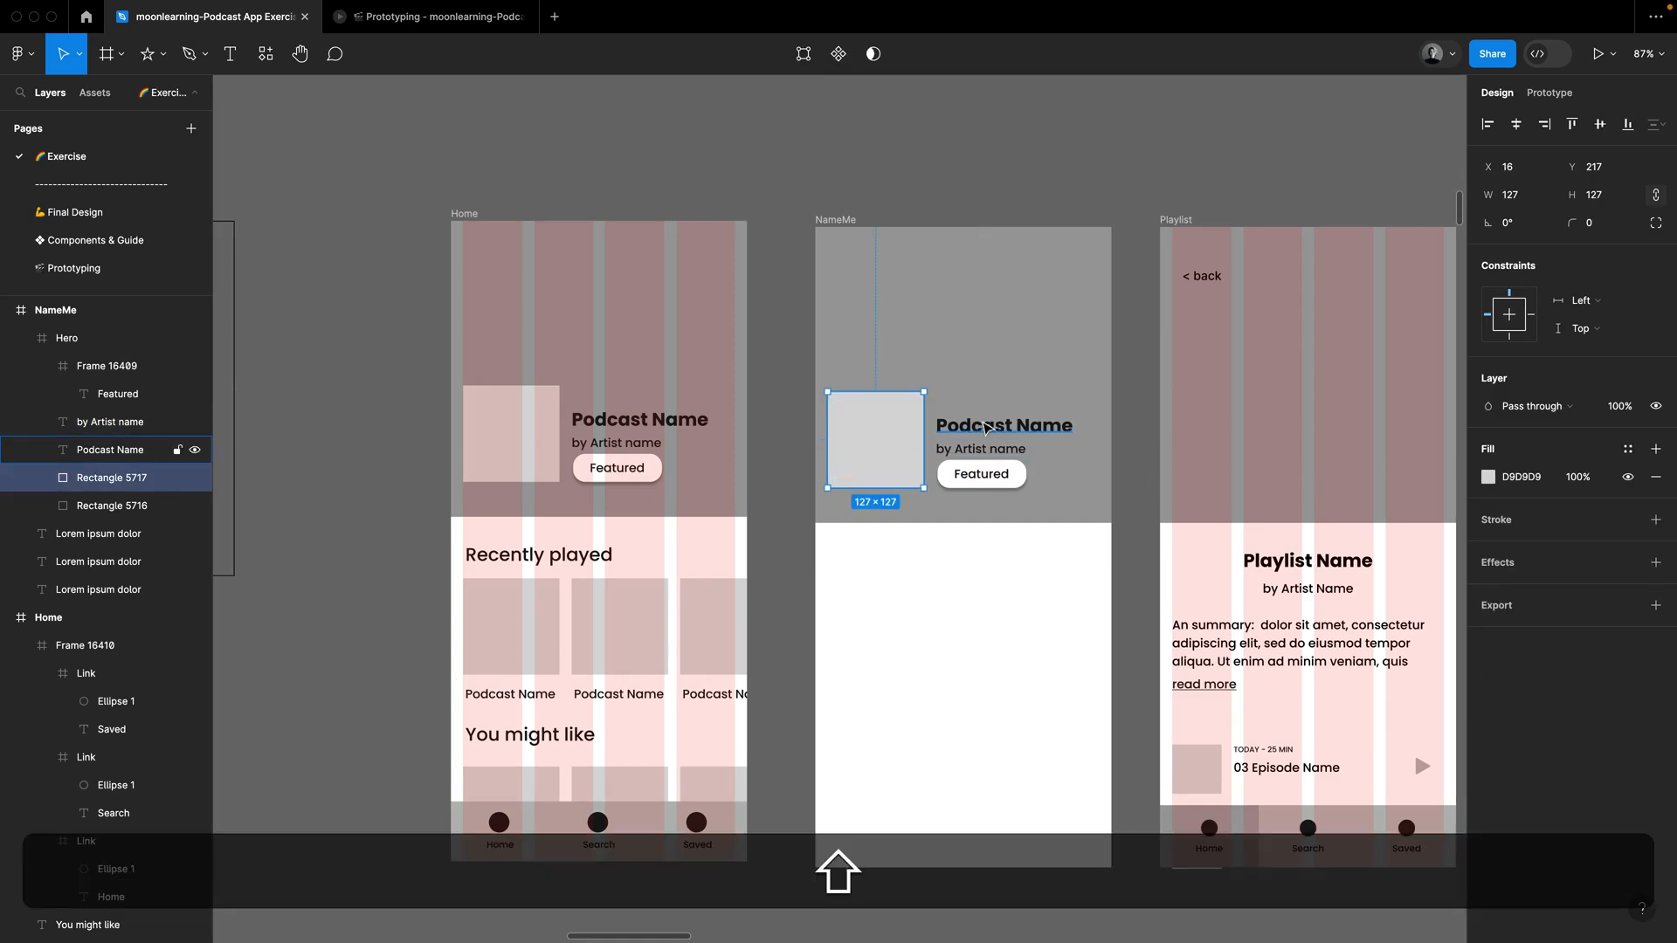
left_click(987, 428, "shift")
left_click(1029, 477, "shift")
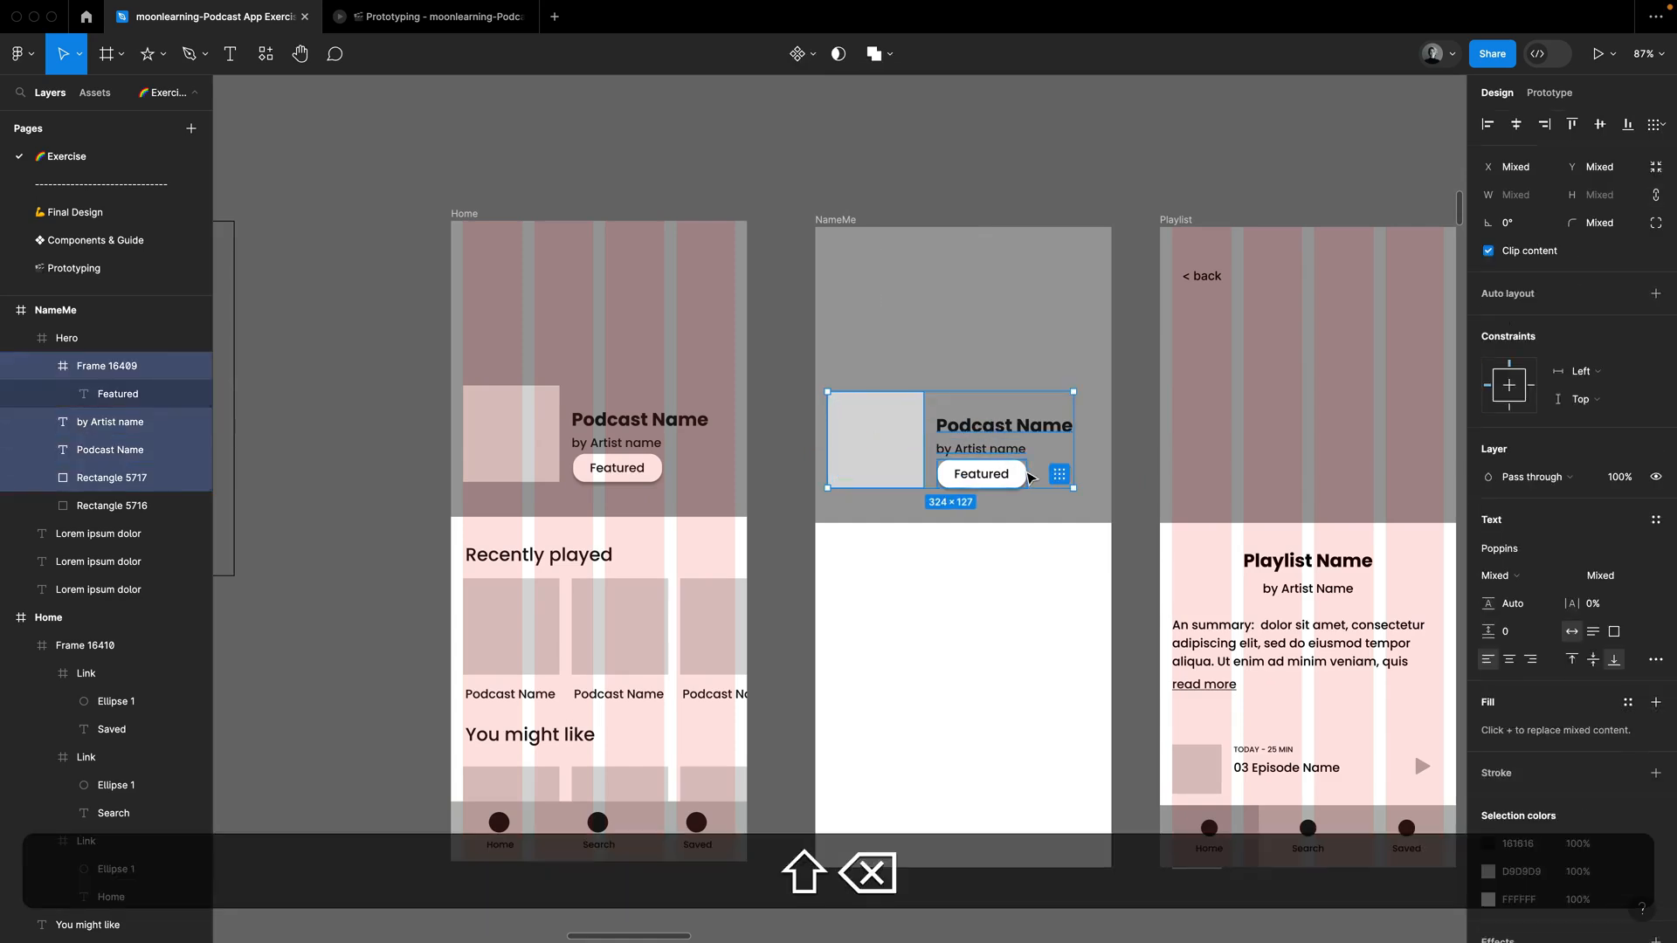
key("shift+BackSpace")
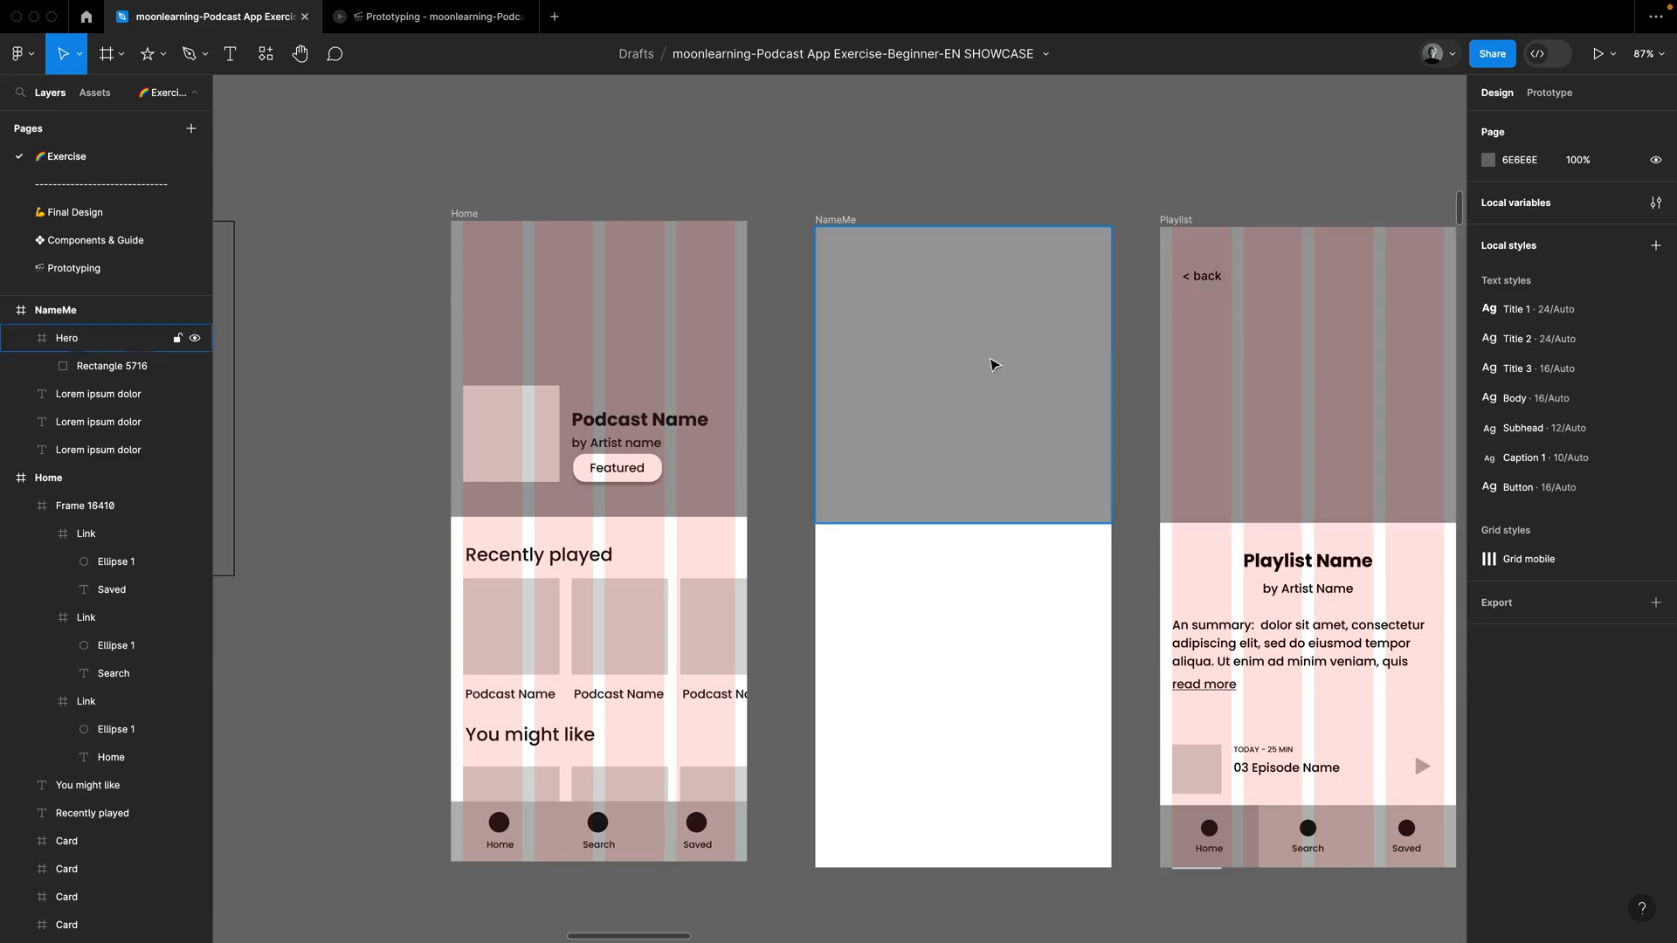
Step: Copy the artist line from the Home hero into the upper left of the NameMe hero and change its text to <back
left_click(618, 447, "super")
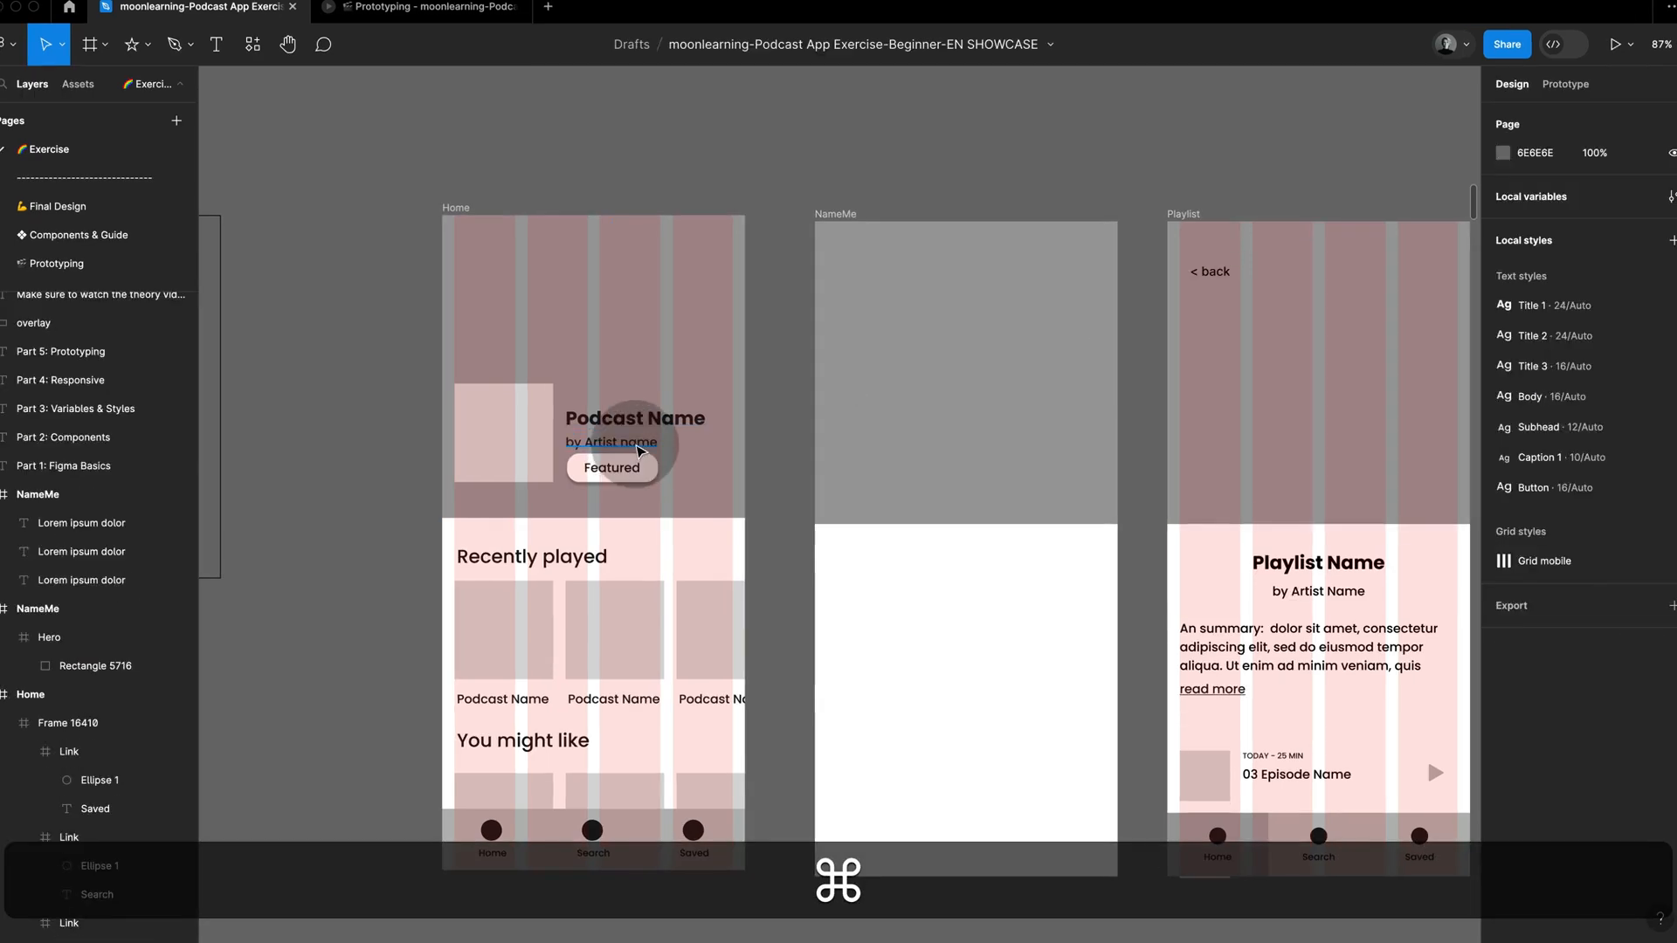
left_click(645, 444, "super")
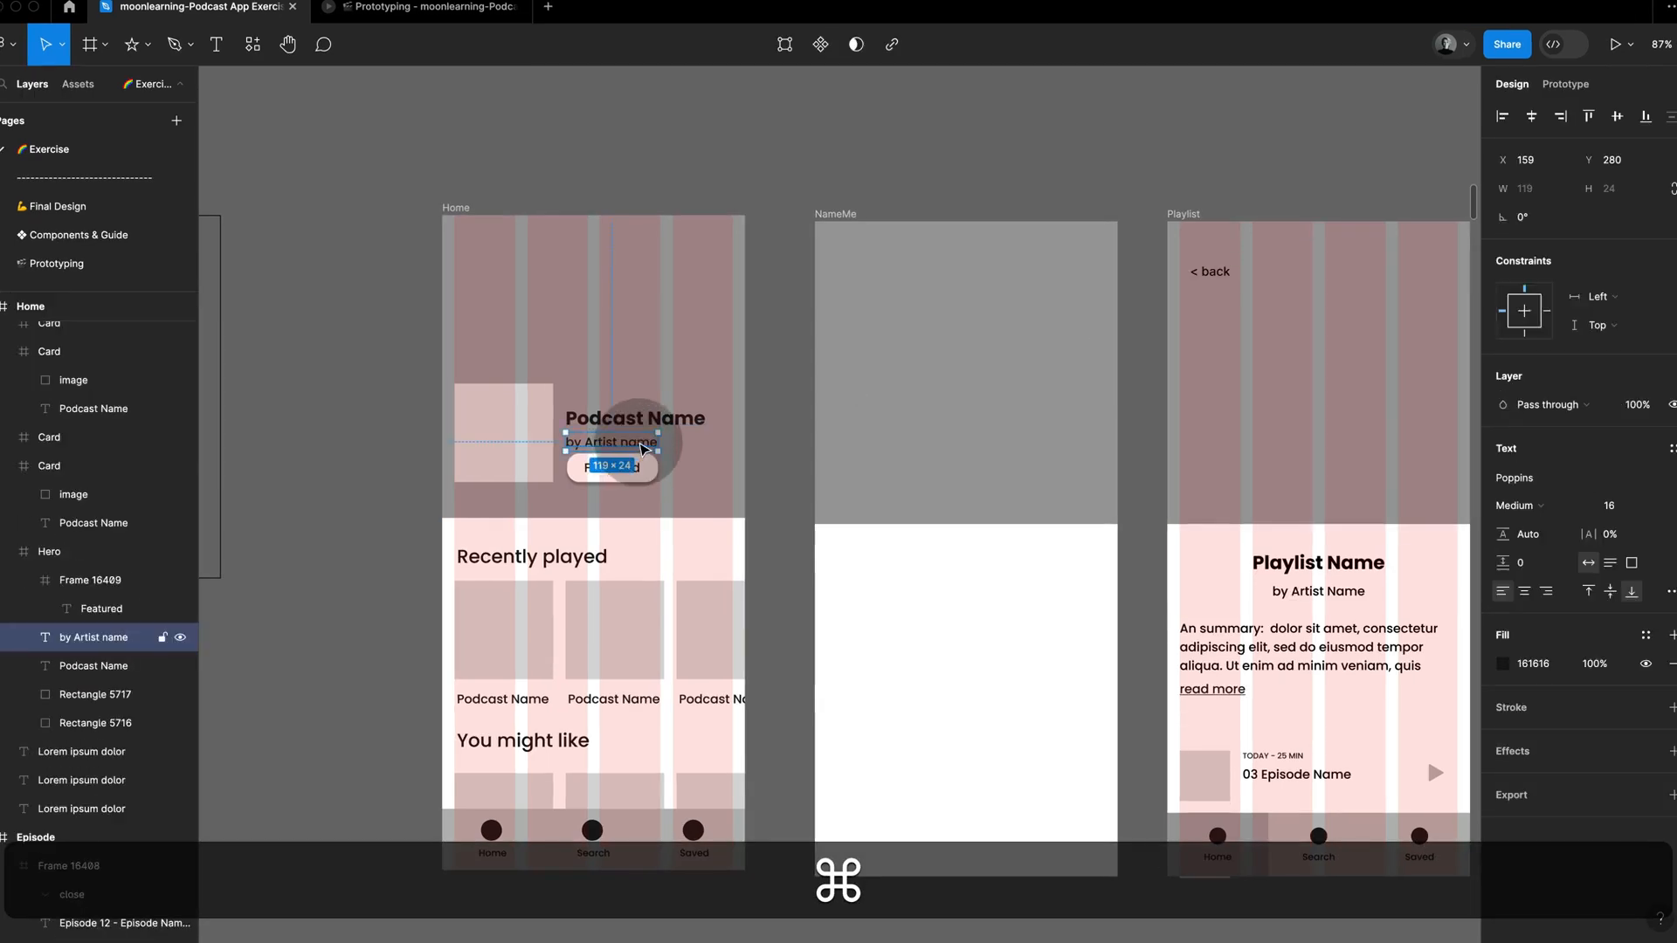
left_click_drag(644, 450, 904, 266)
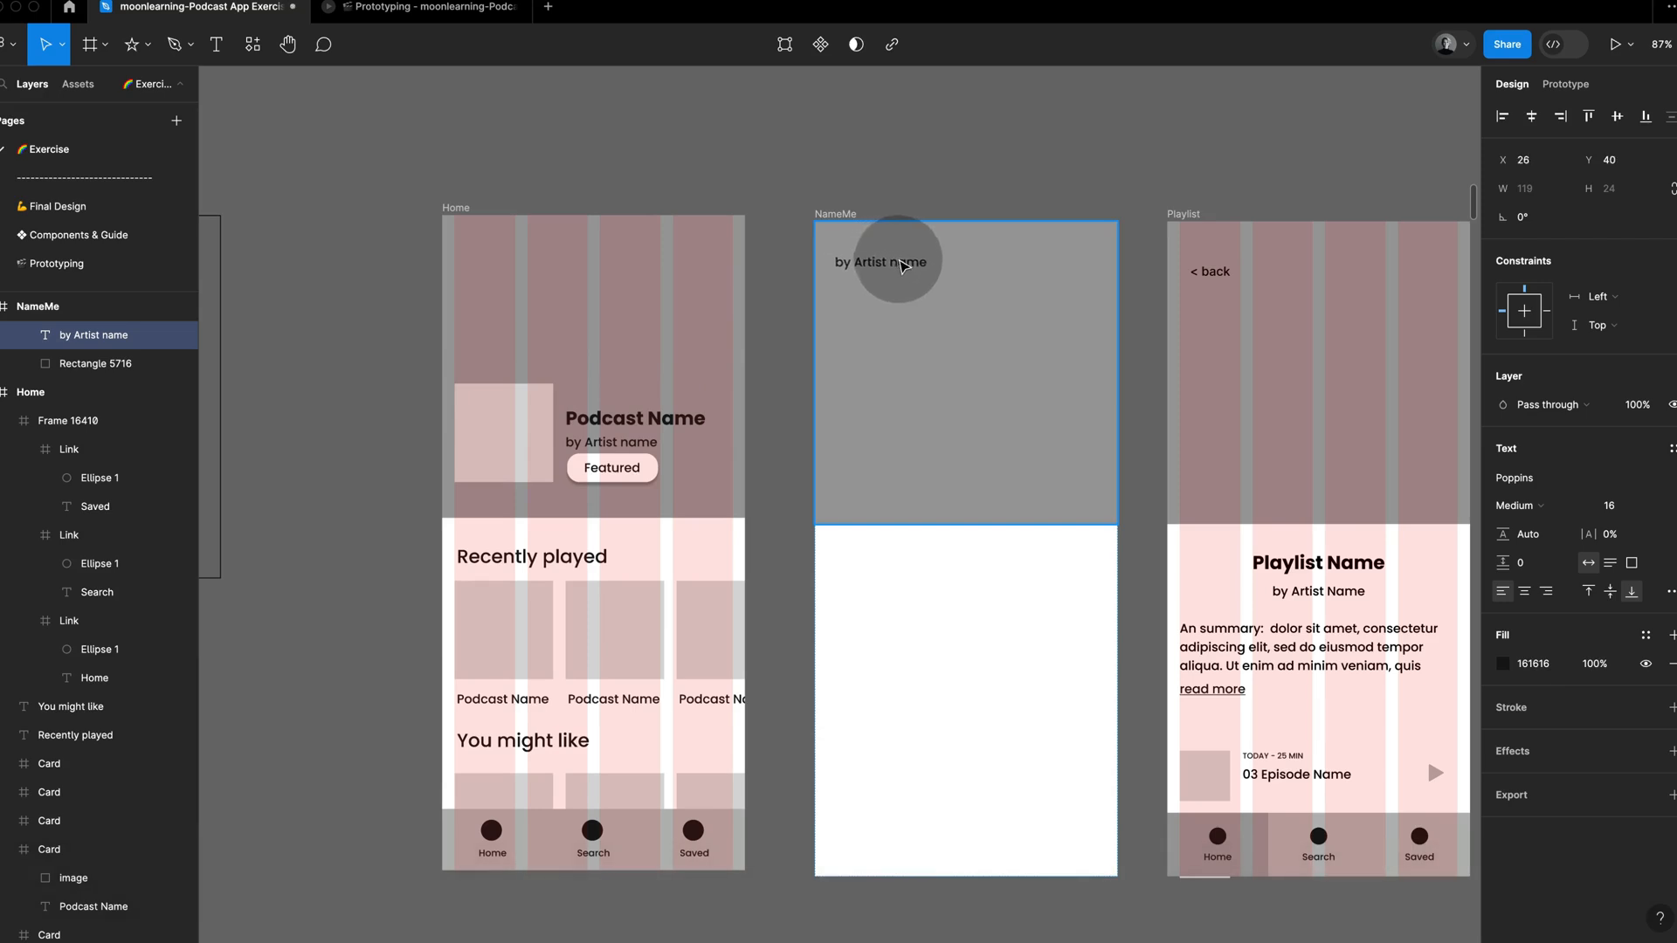
type(";")
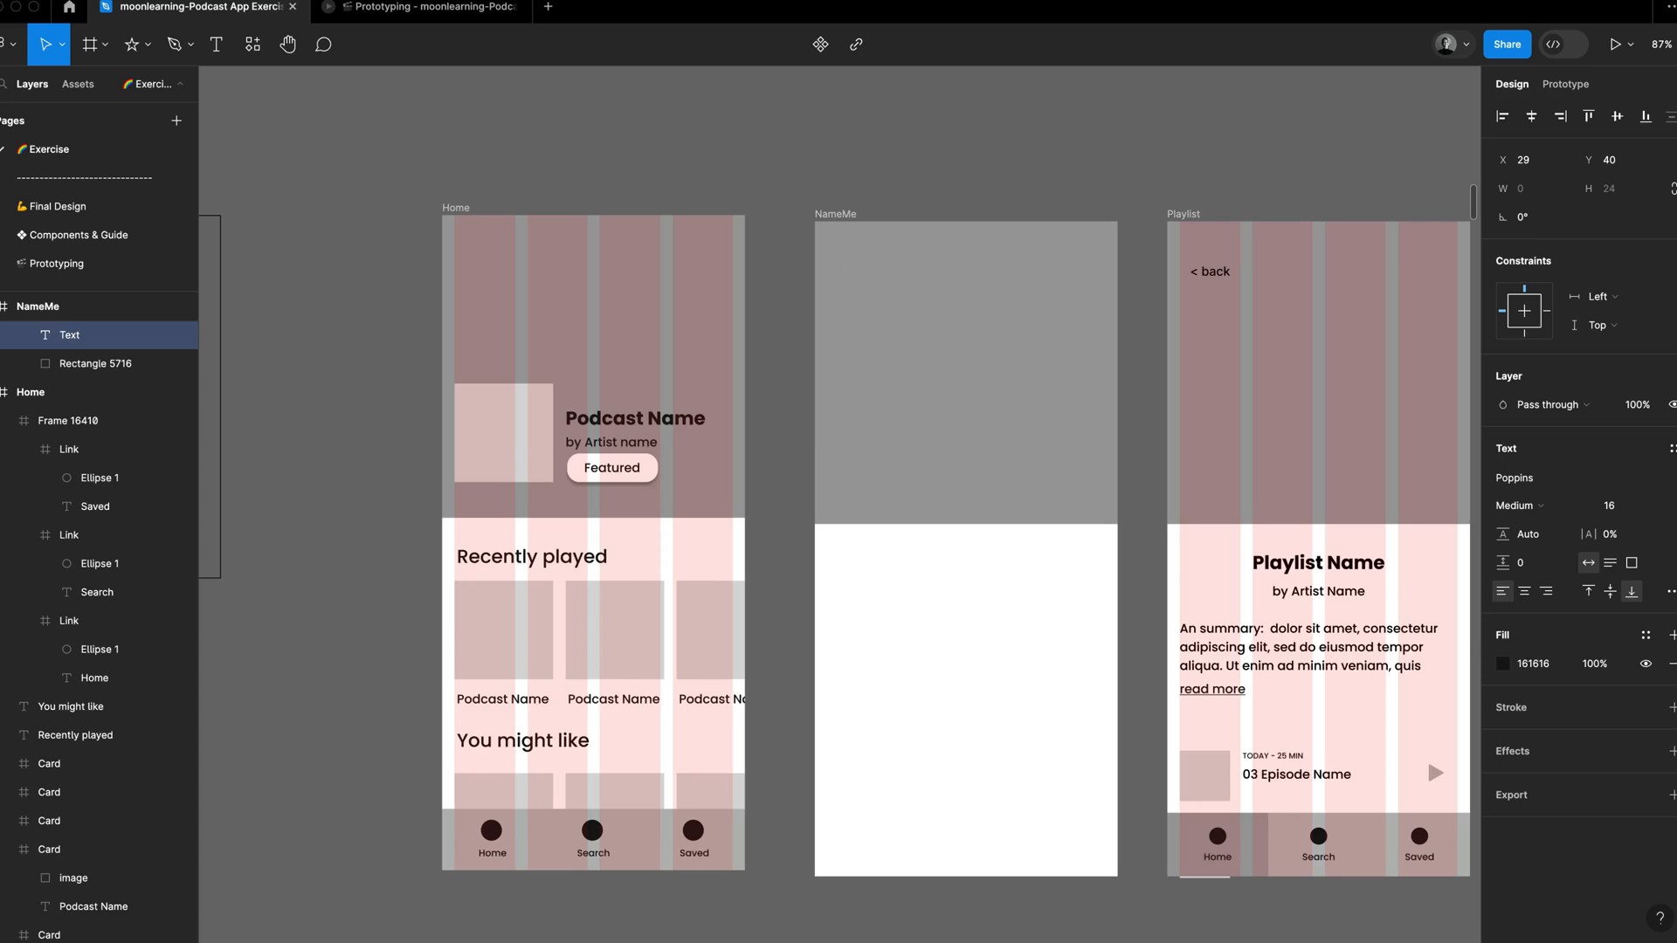
type("<")
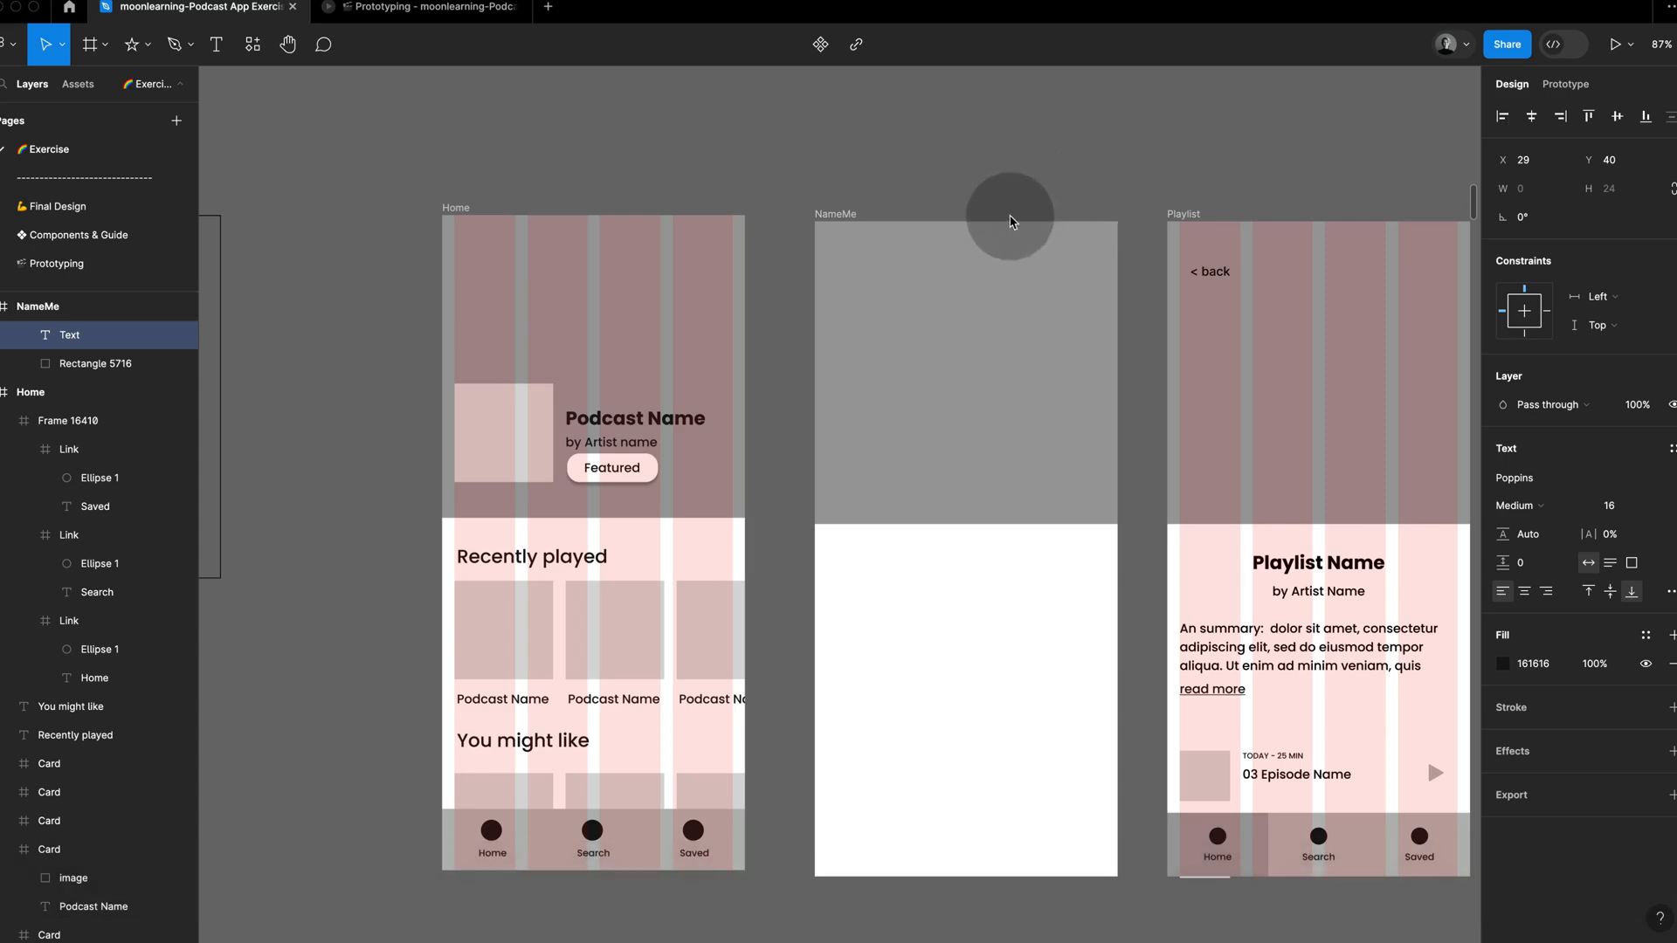
type("<")
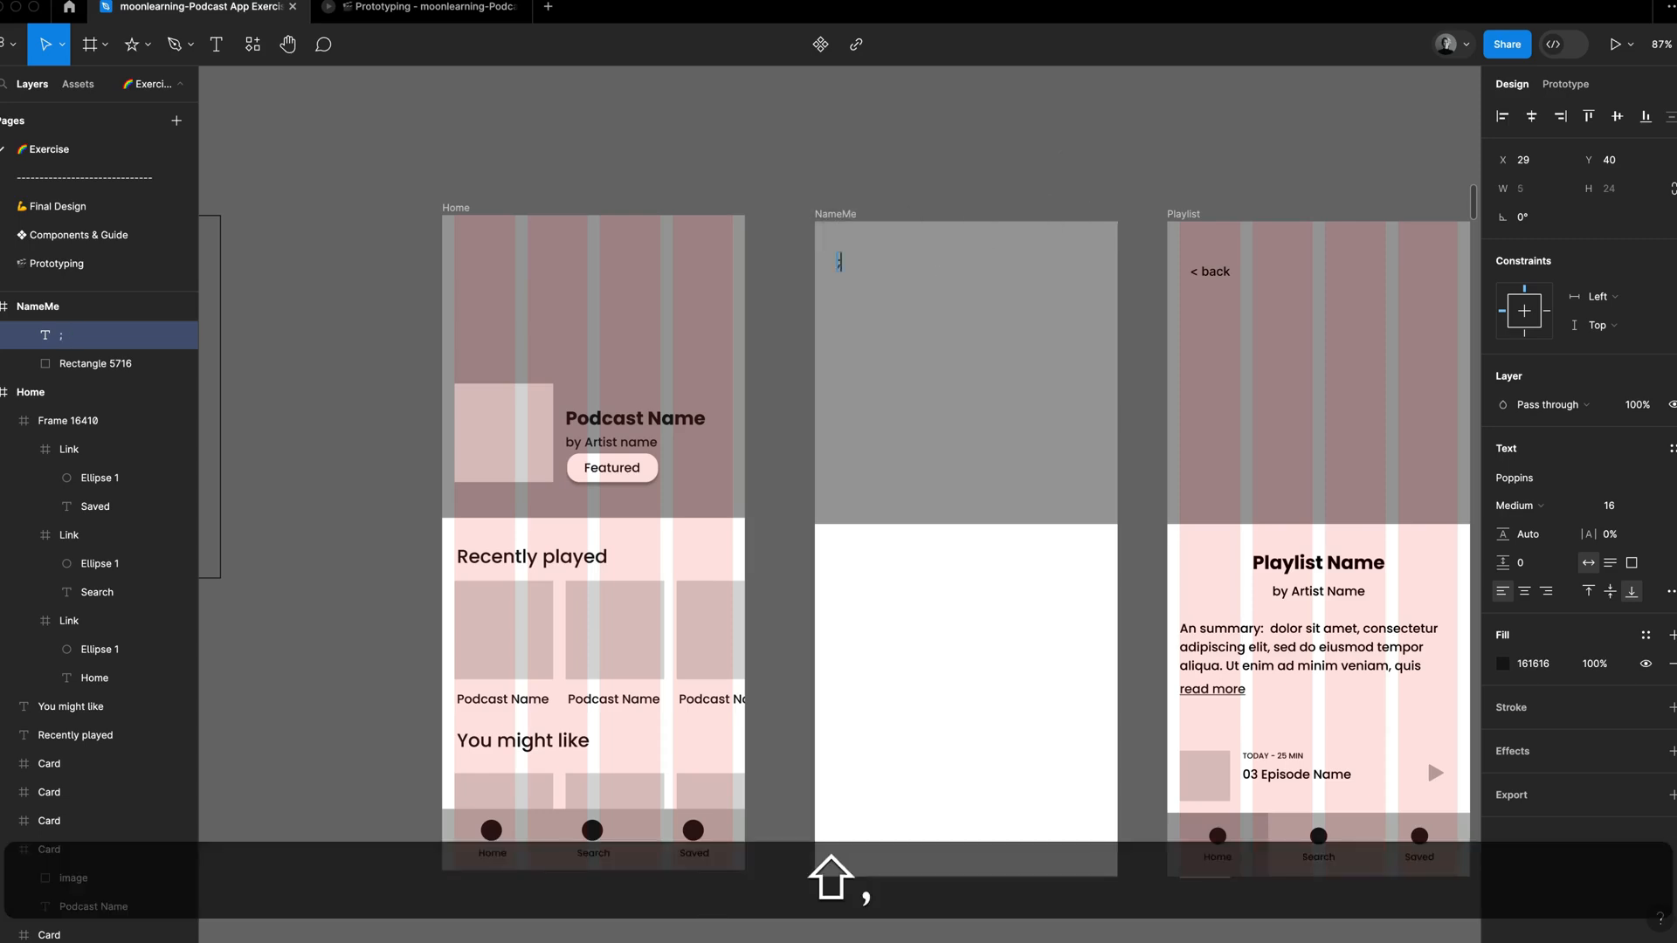
key("shift")
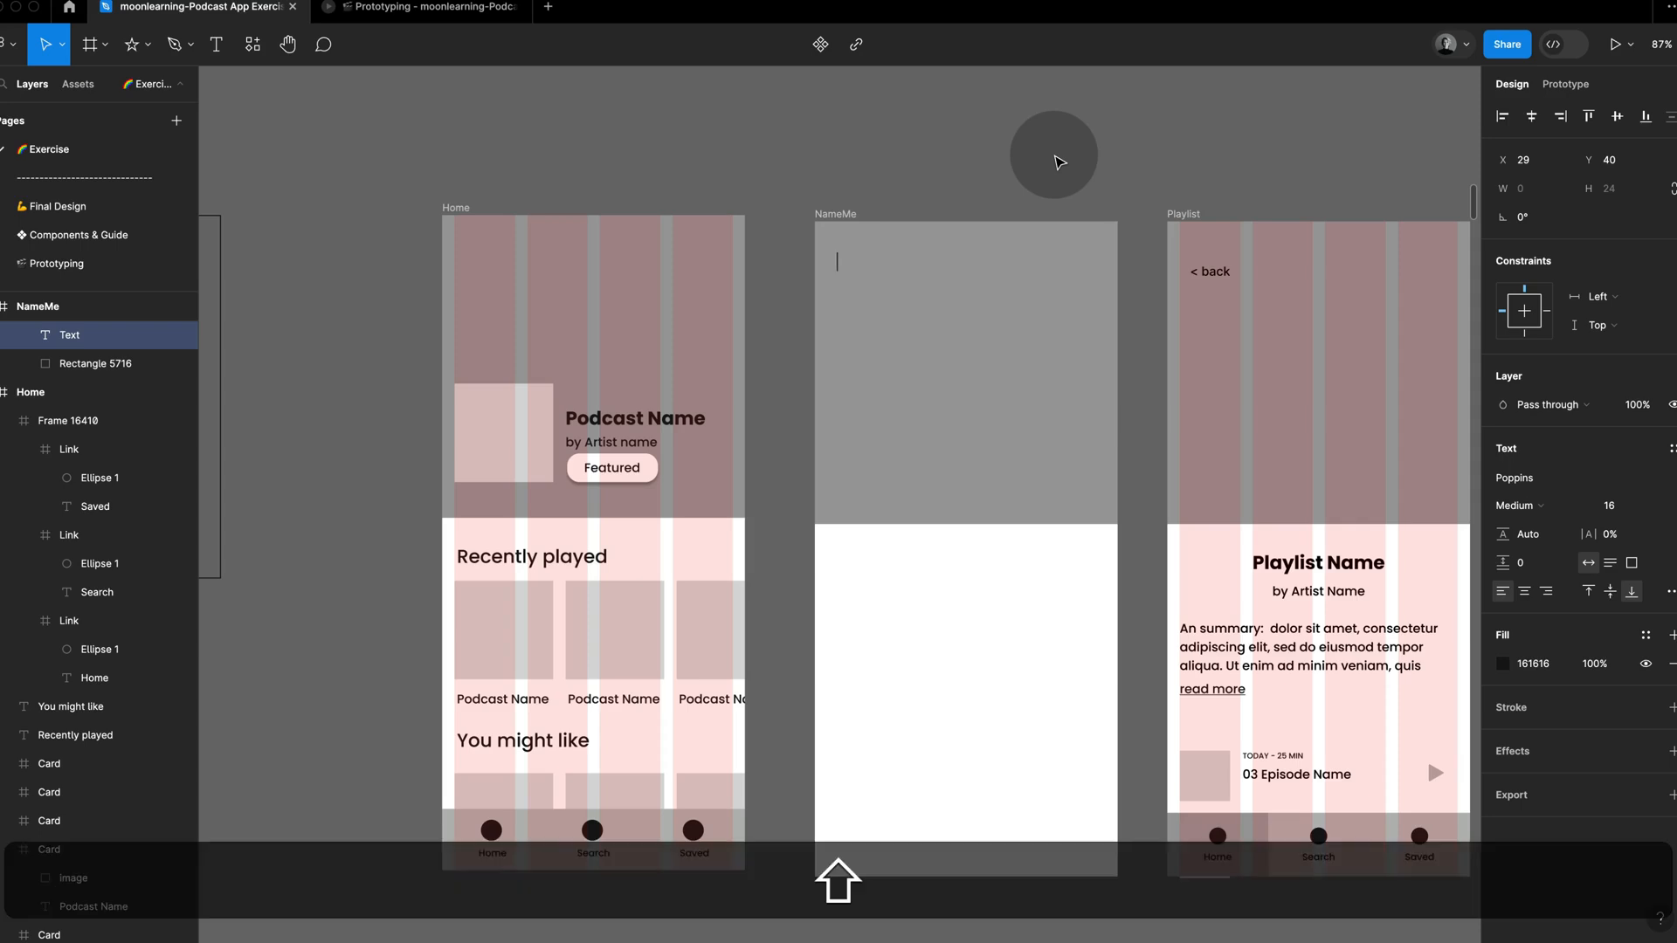
type("<back")
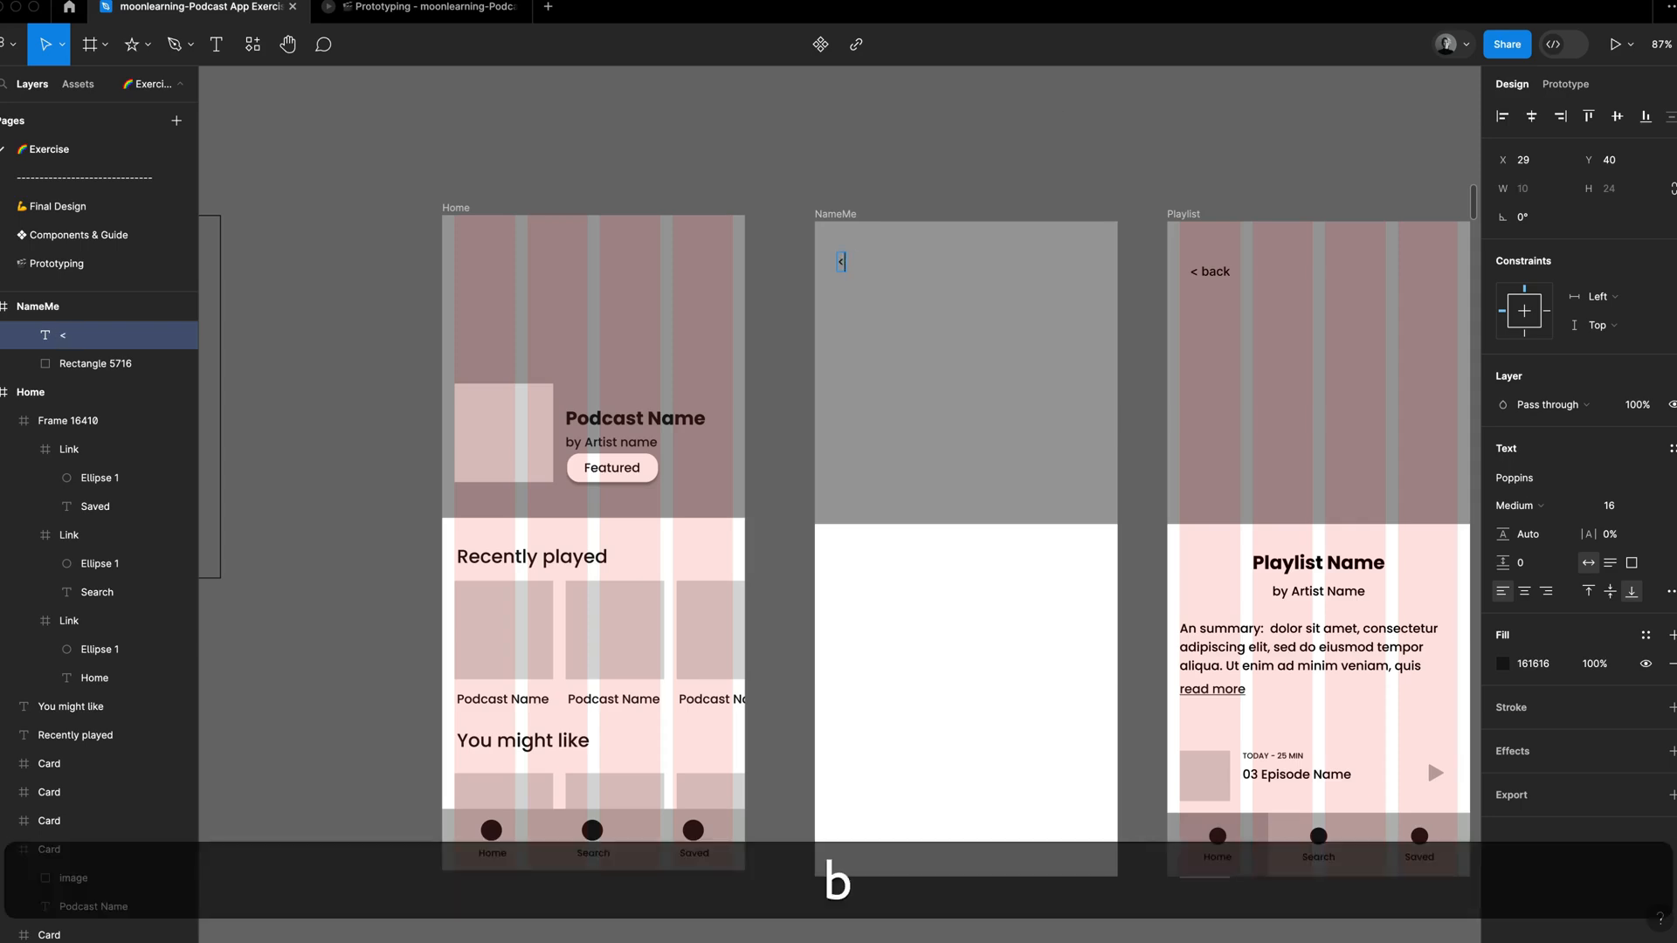
left_click(1140, 113)
left_click(1111, 141)
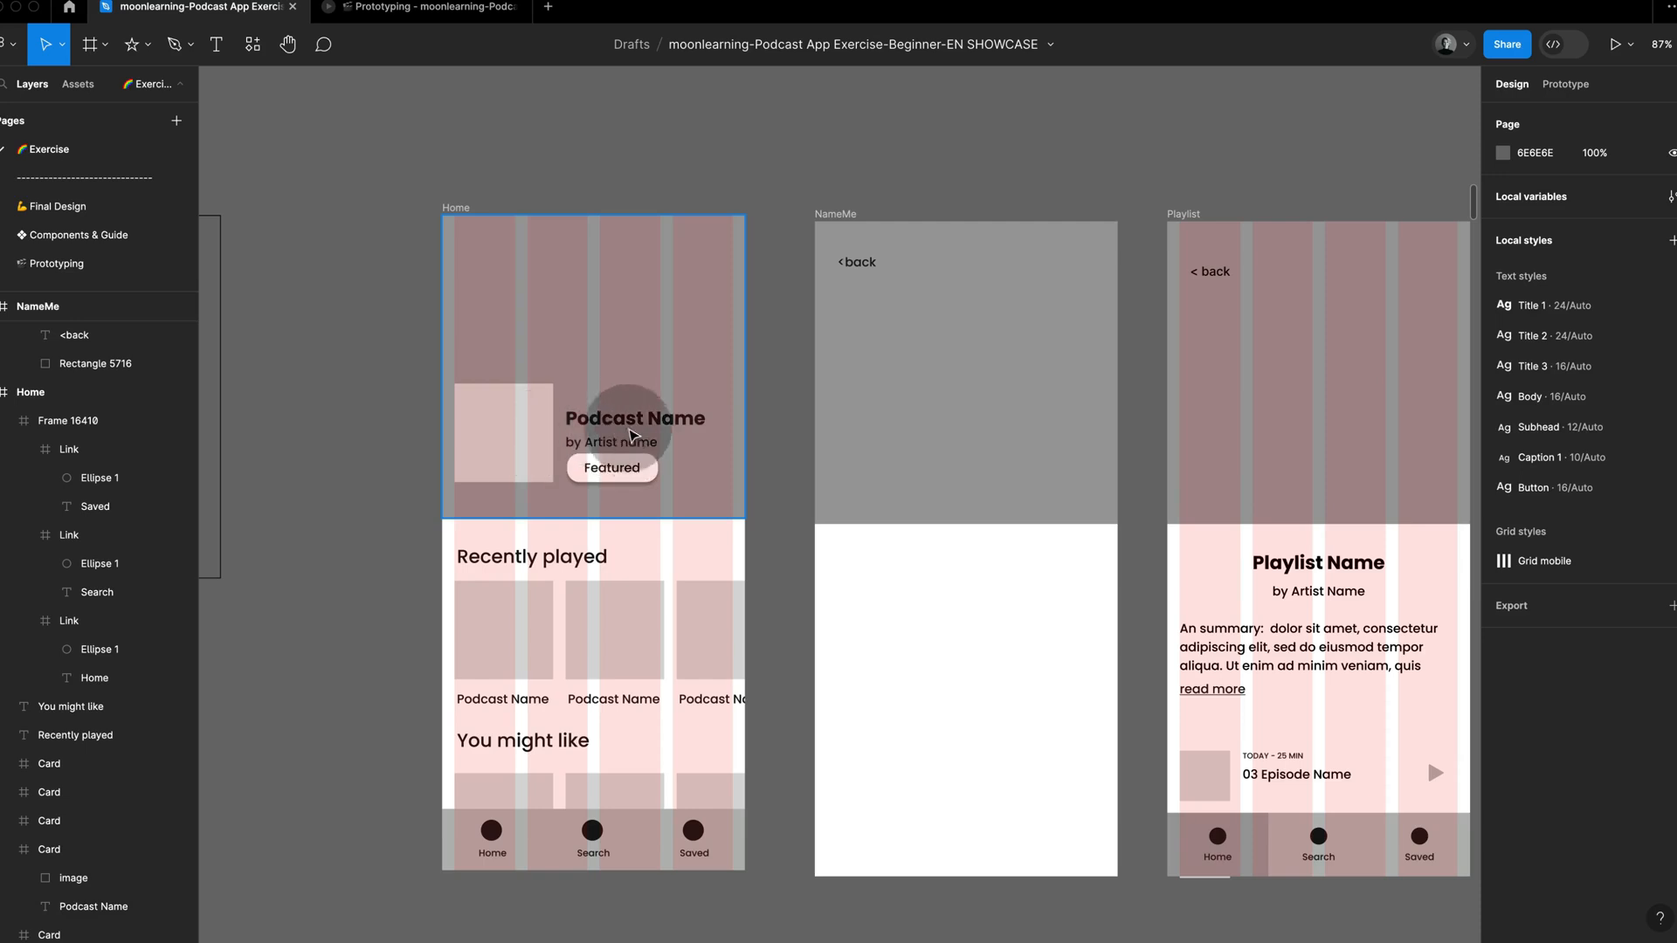
Step: Apply the Grid mobile layout grid style to the NameMe frame
left_click(849, 216)
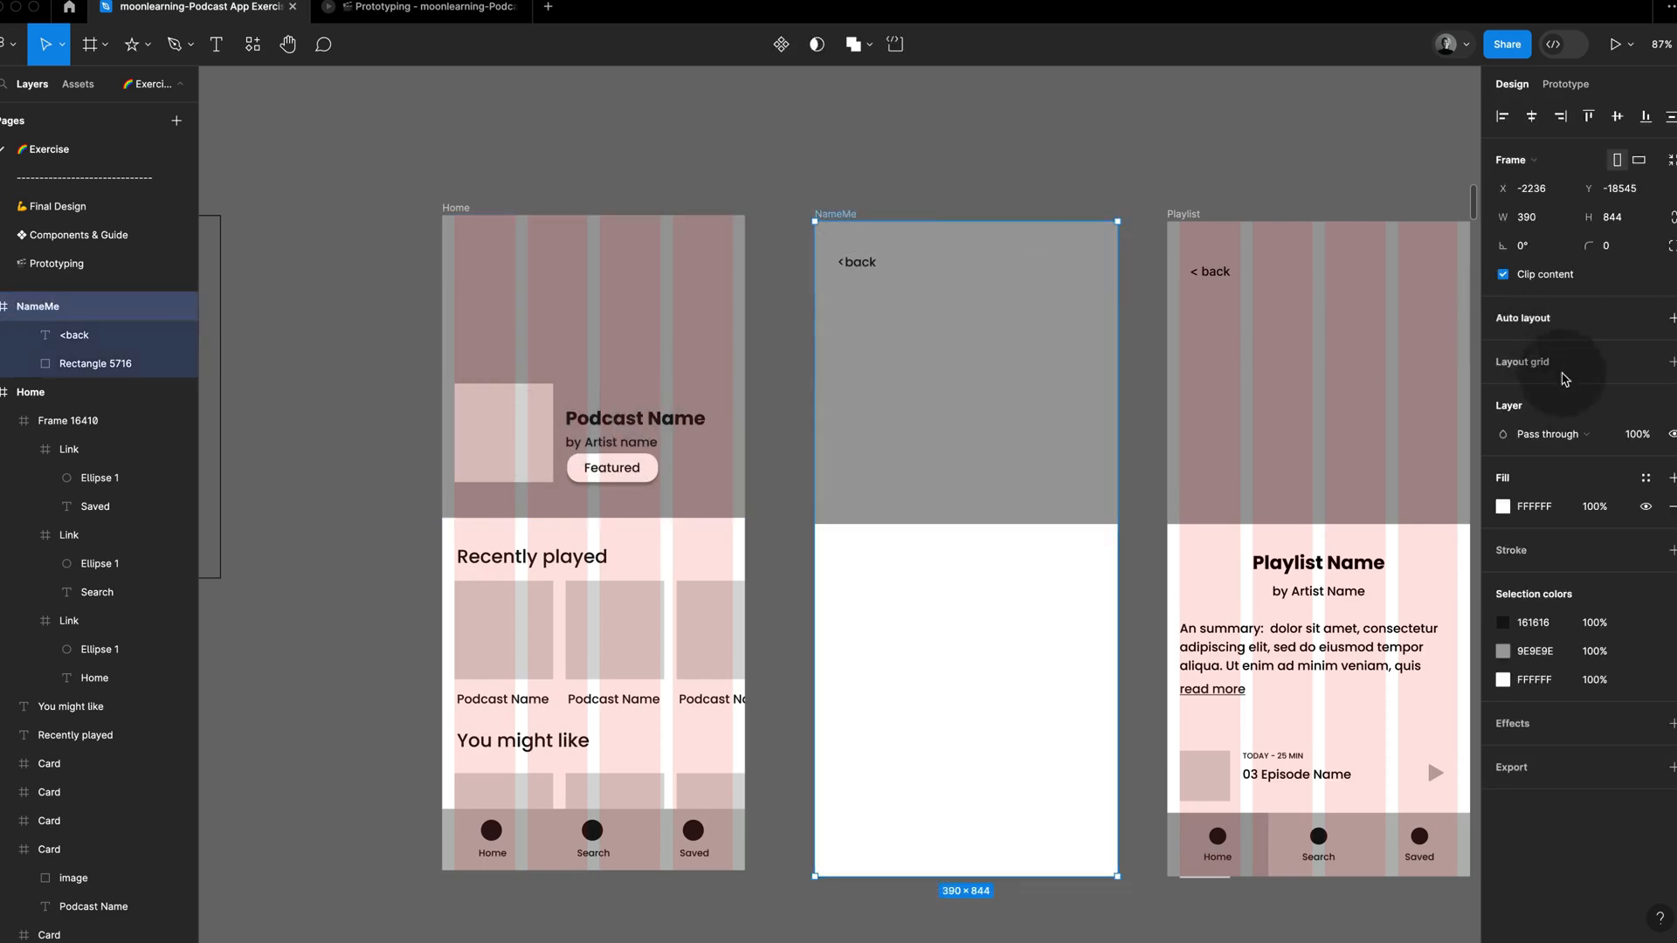
left_click(1647, 368)
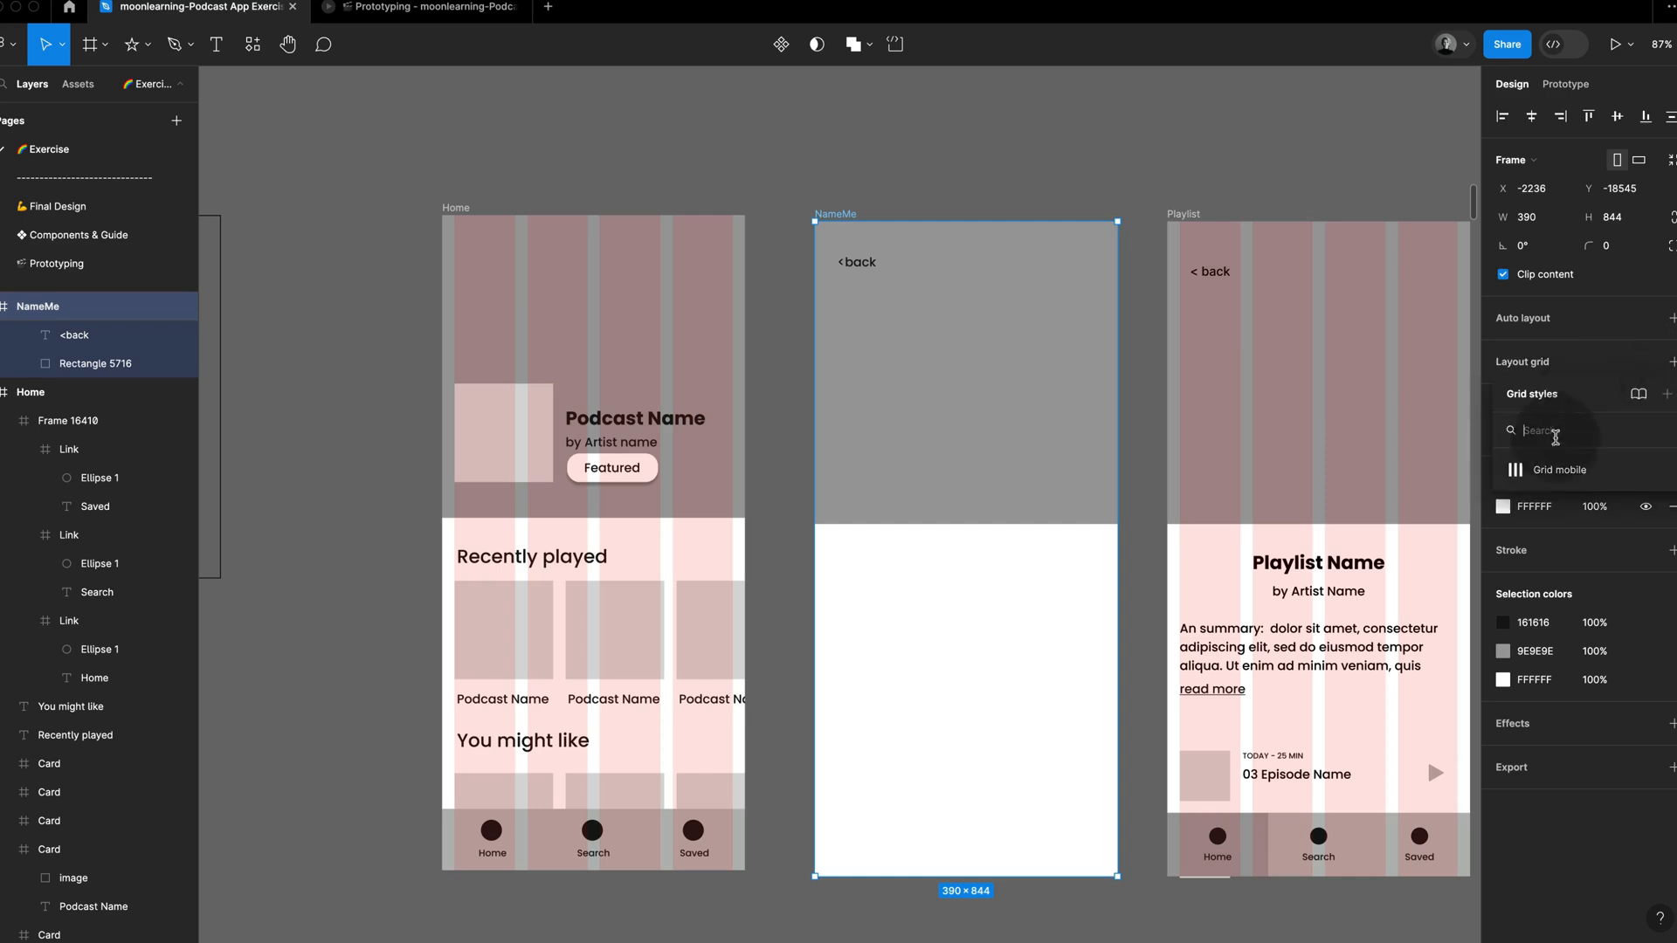
left_click(1551, 432)
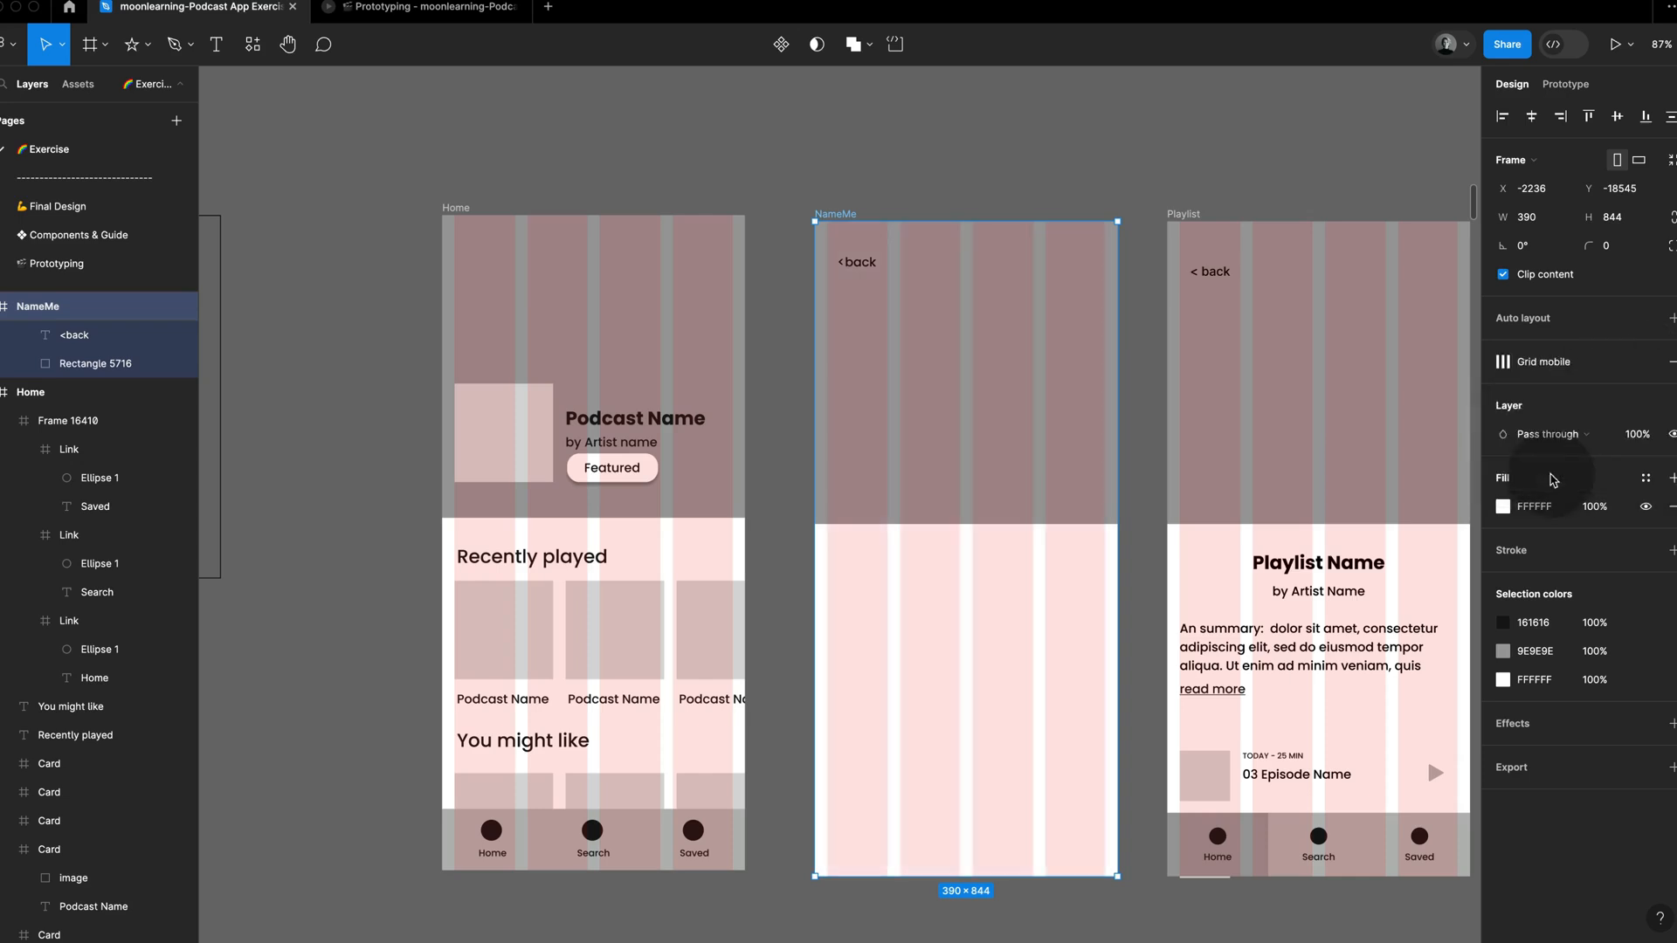
Step: Copy the Podcast Name title and artist line from the Home hero into the NameMe frame, just below its grey hero
left_click(639, 444, "super")
left_click(671, 412, "shift+super")
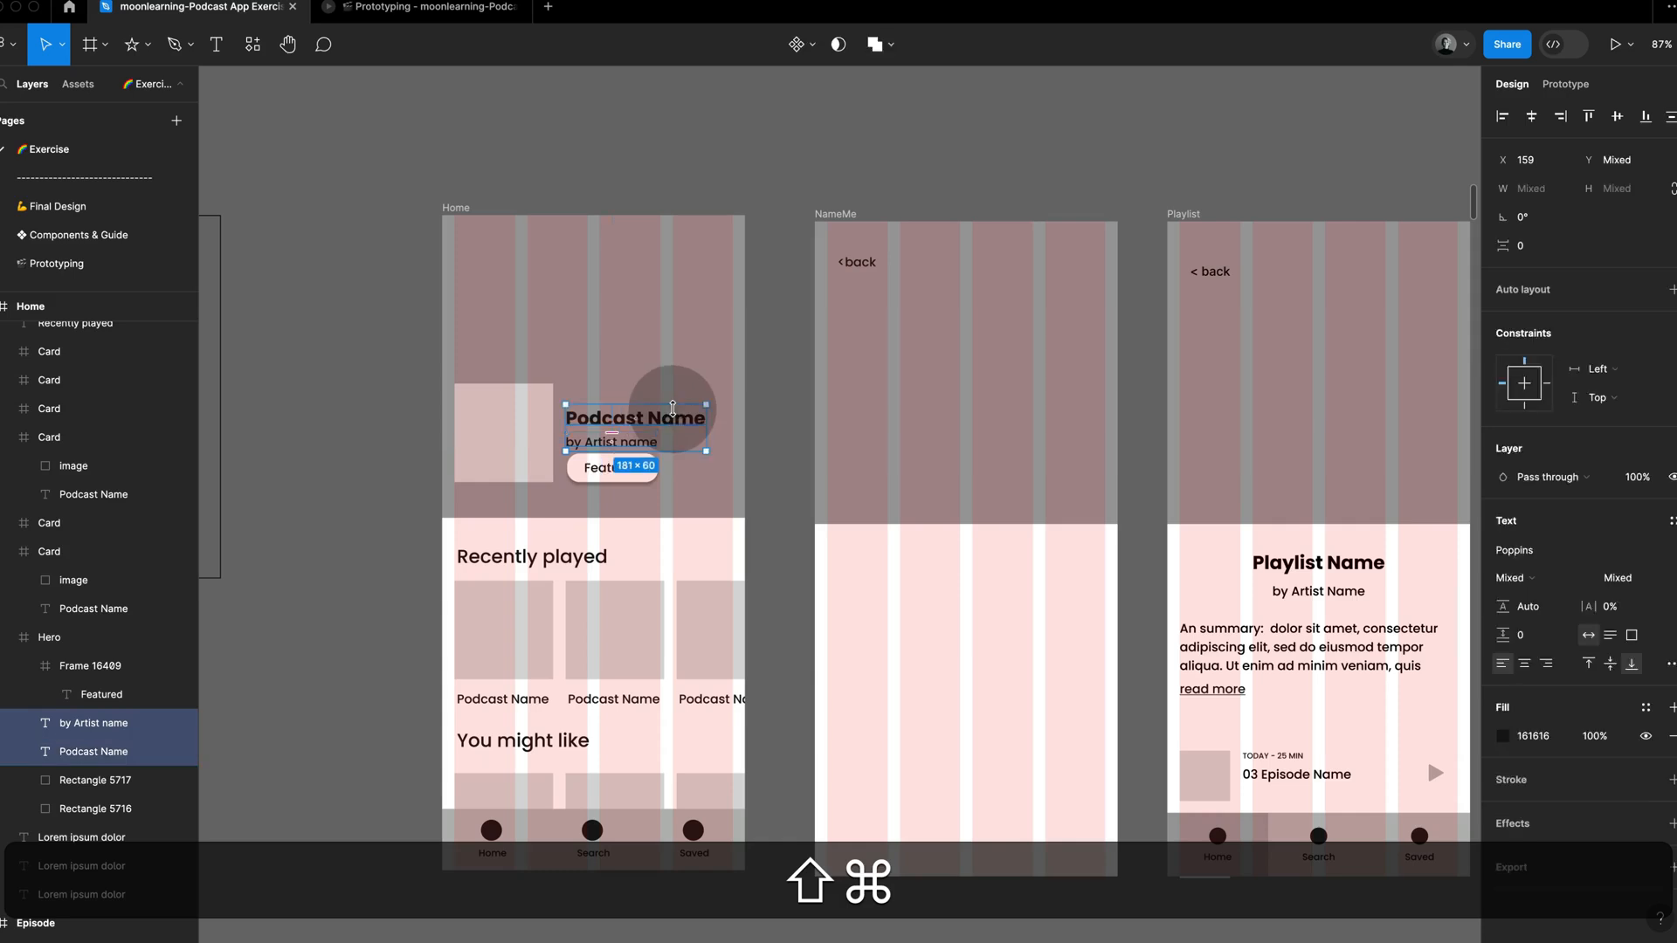
left_click_drag(678, 422, 1087, 556)
left_click(992, 564)
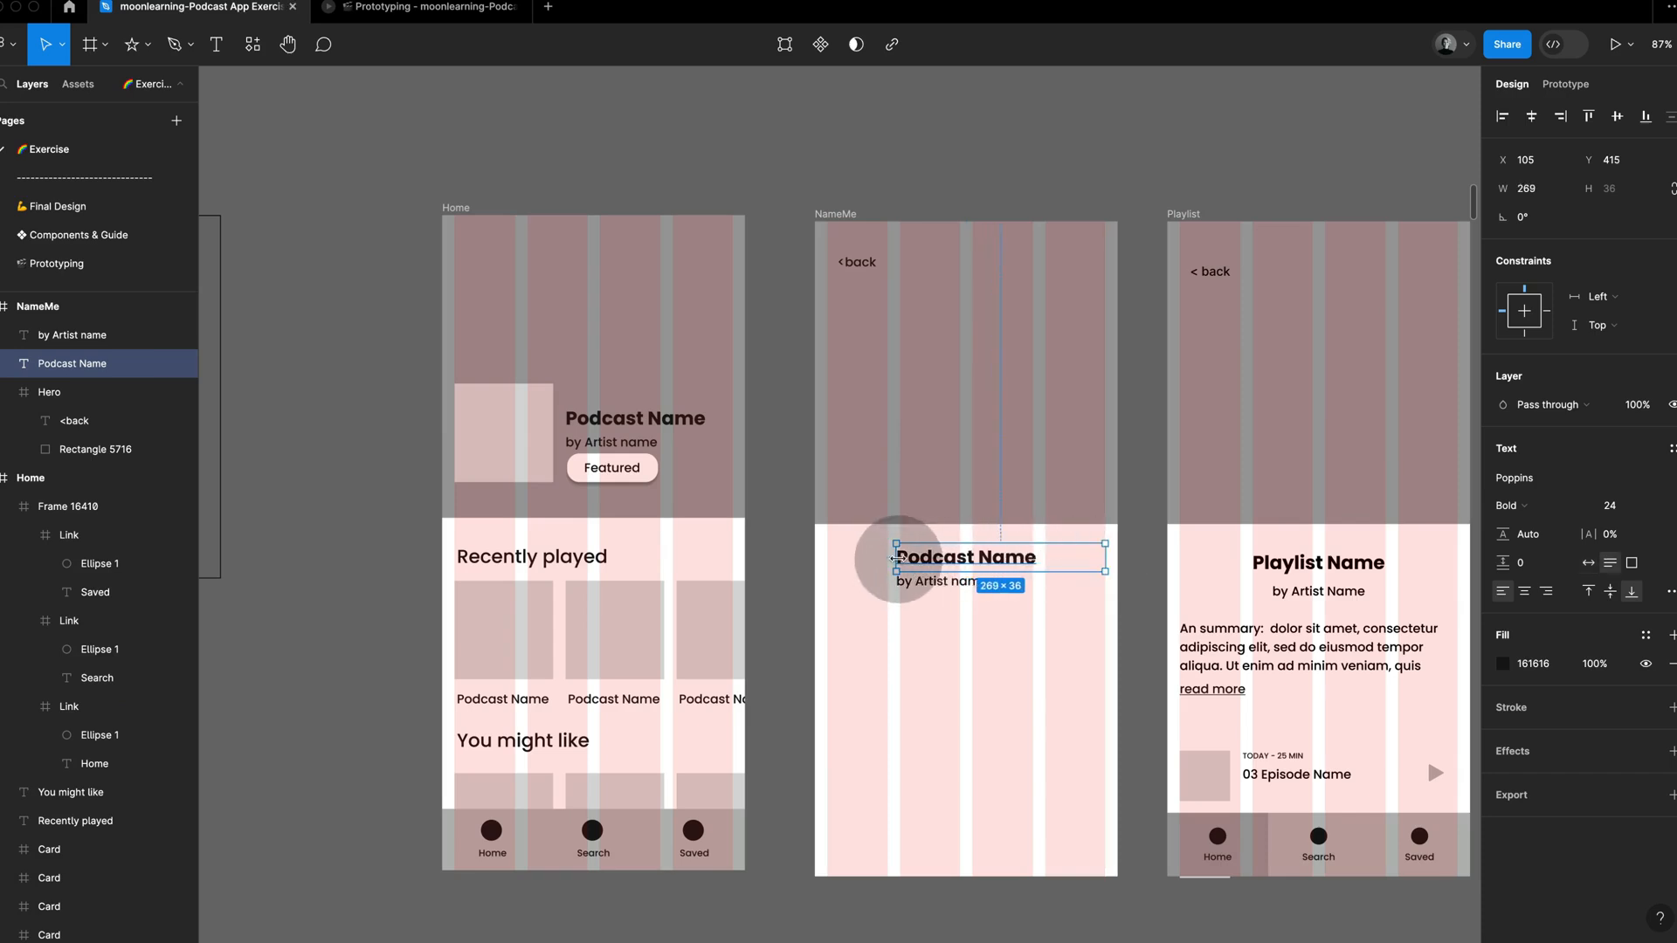
Step: Stretch the copied title and artist line to the full grid width of 358 and center-align their text
left_click_drag(895, 559, 828, 559)
left_click(939, 582)
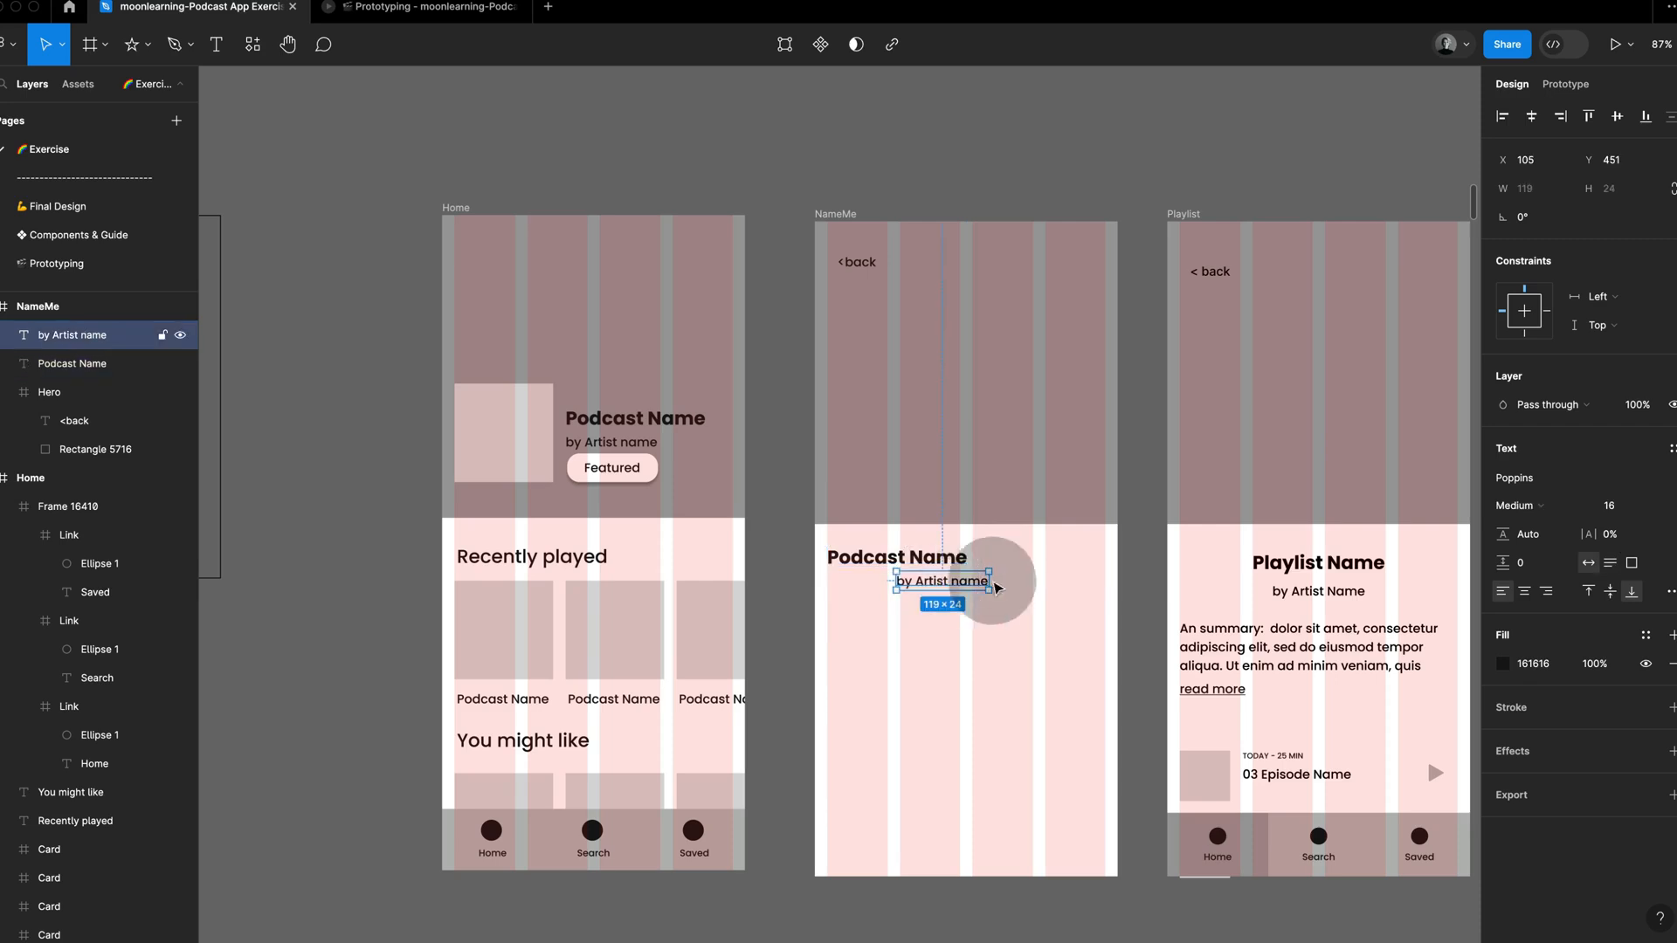
left_click_drag(993, 581, 1102, 582)
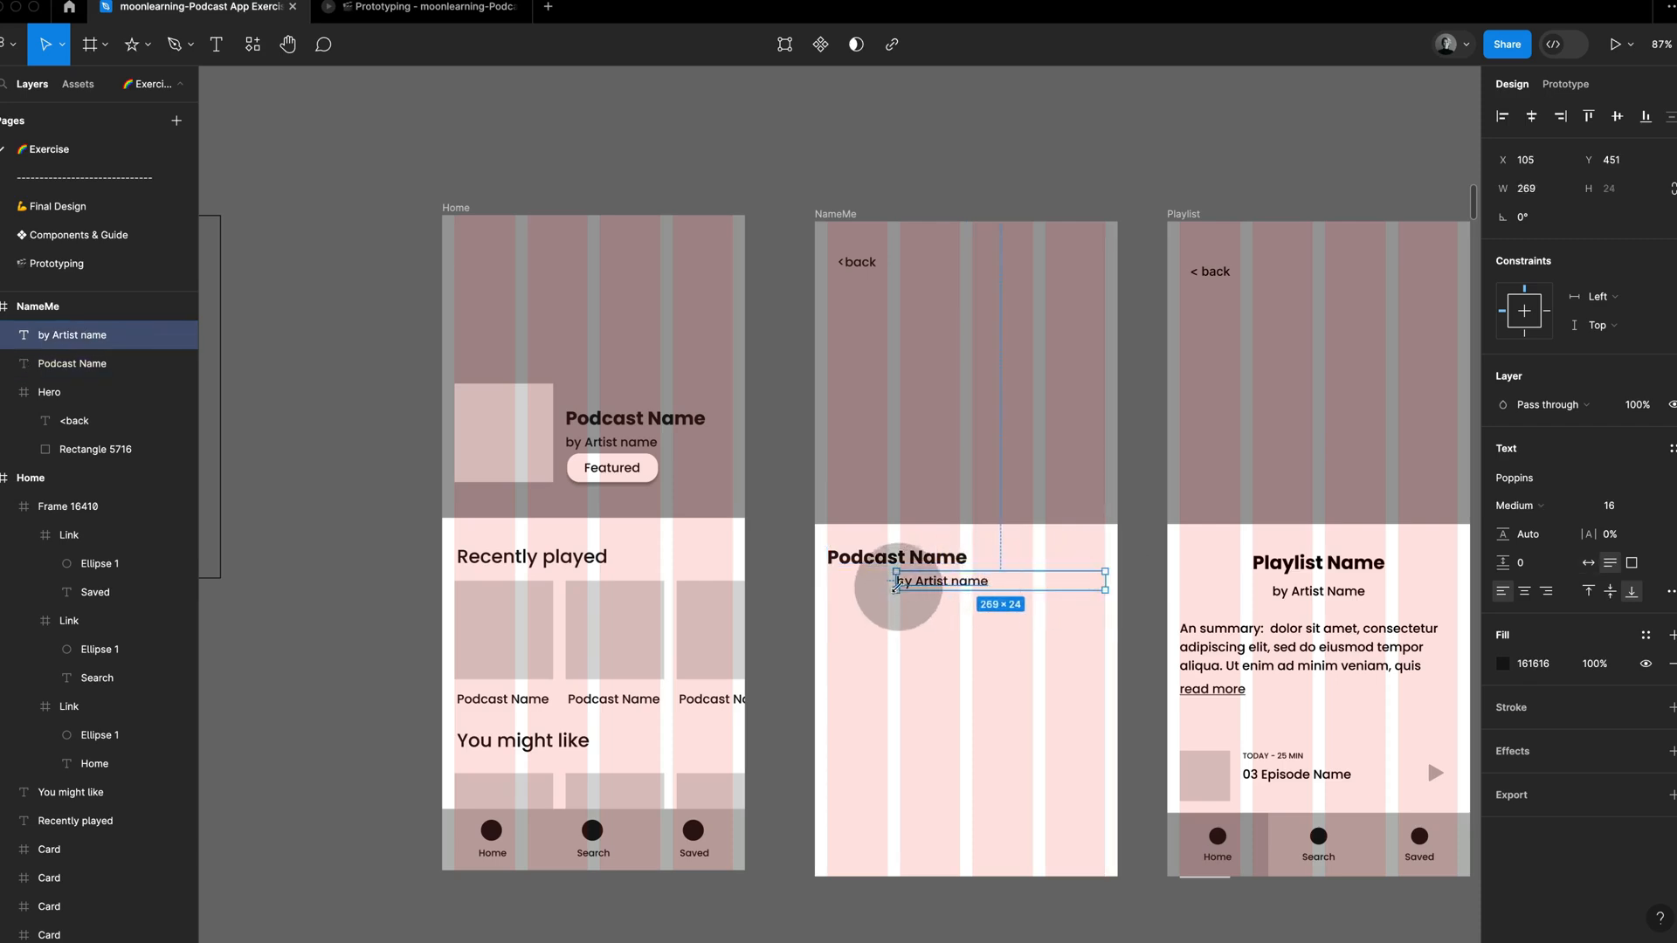
left_click_drag(895, 581, 845, 581)
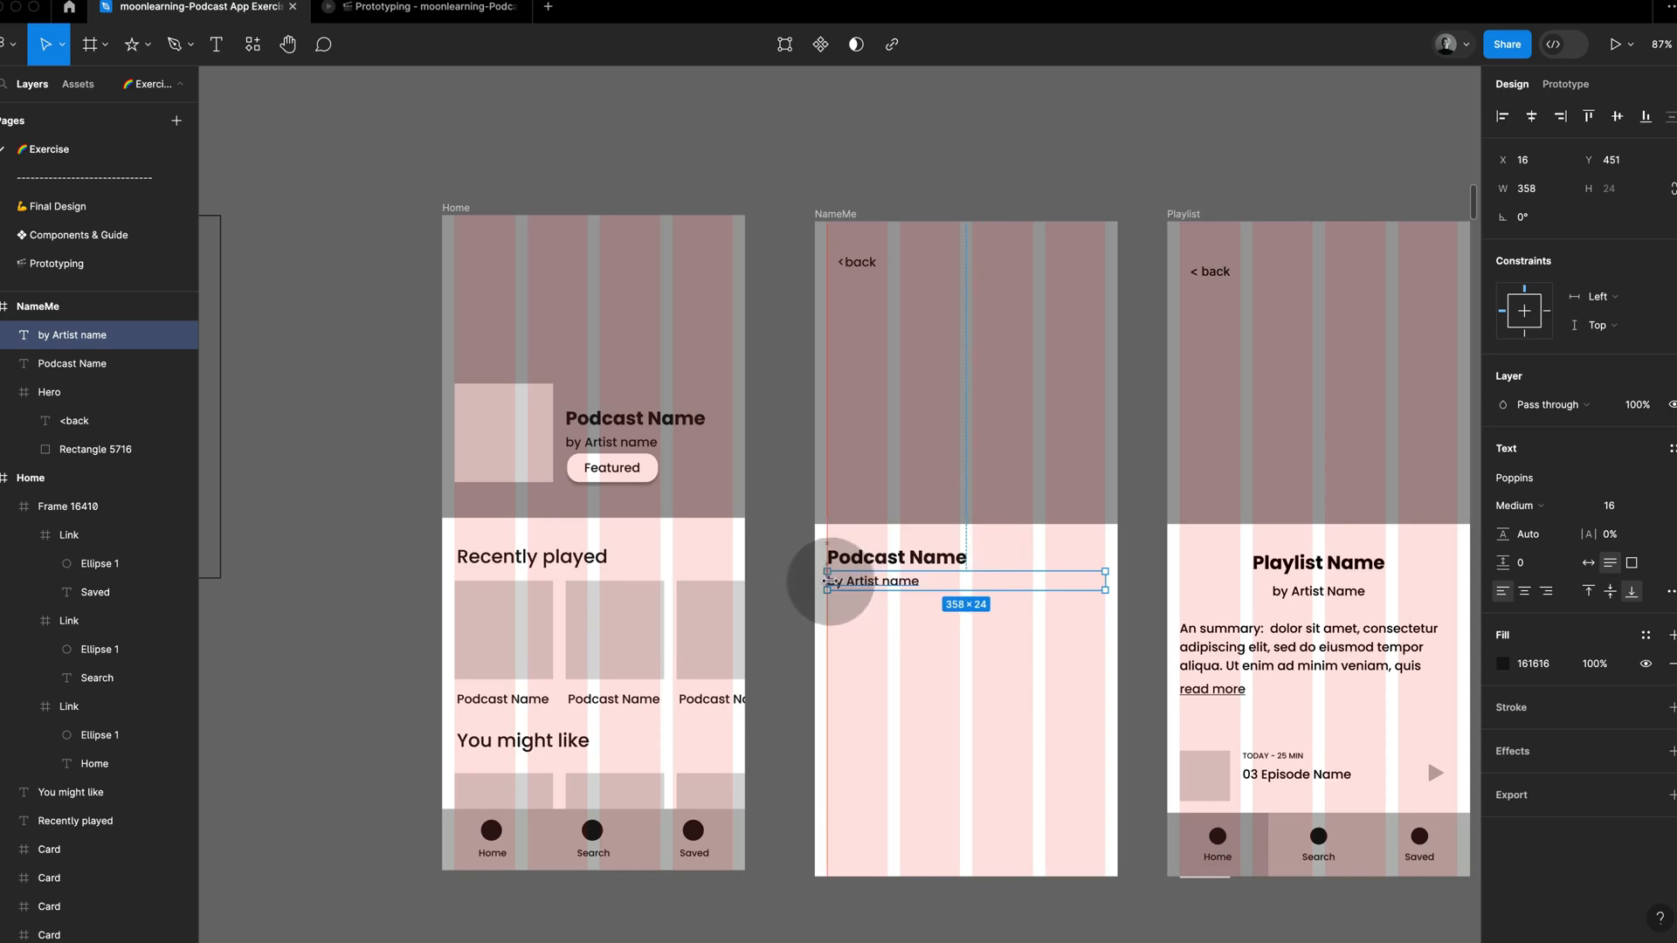
left_click(883, 556, "shift")
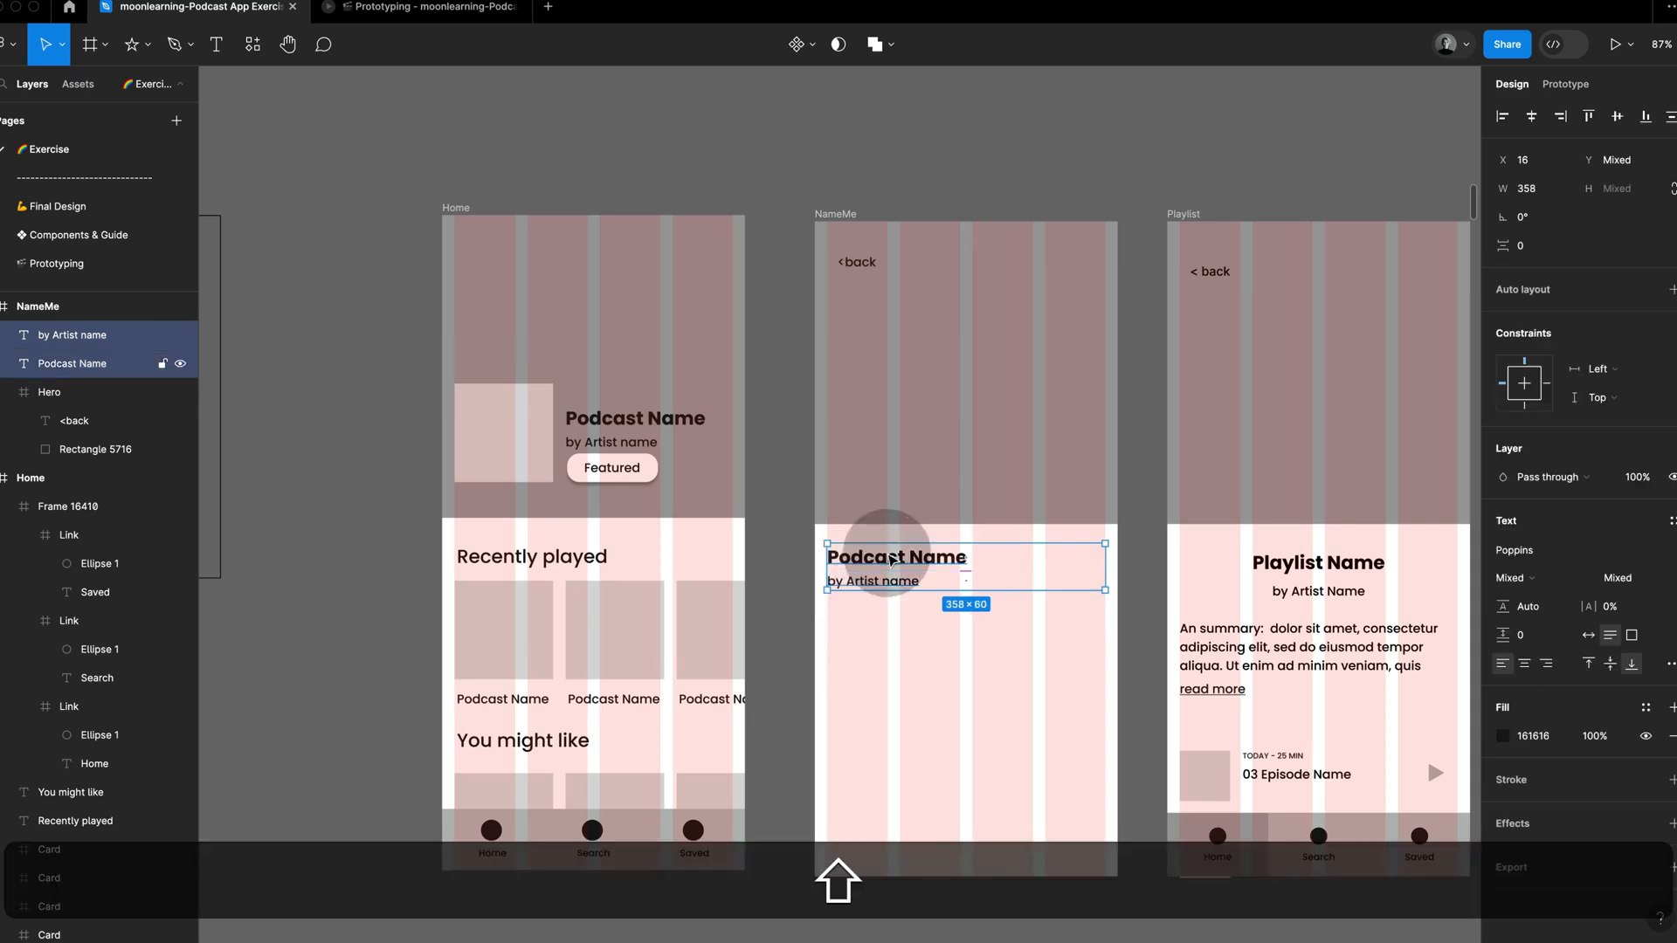
left_click(1529, 665)
left_click(1134, 637)
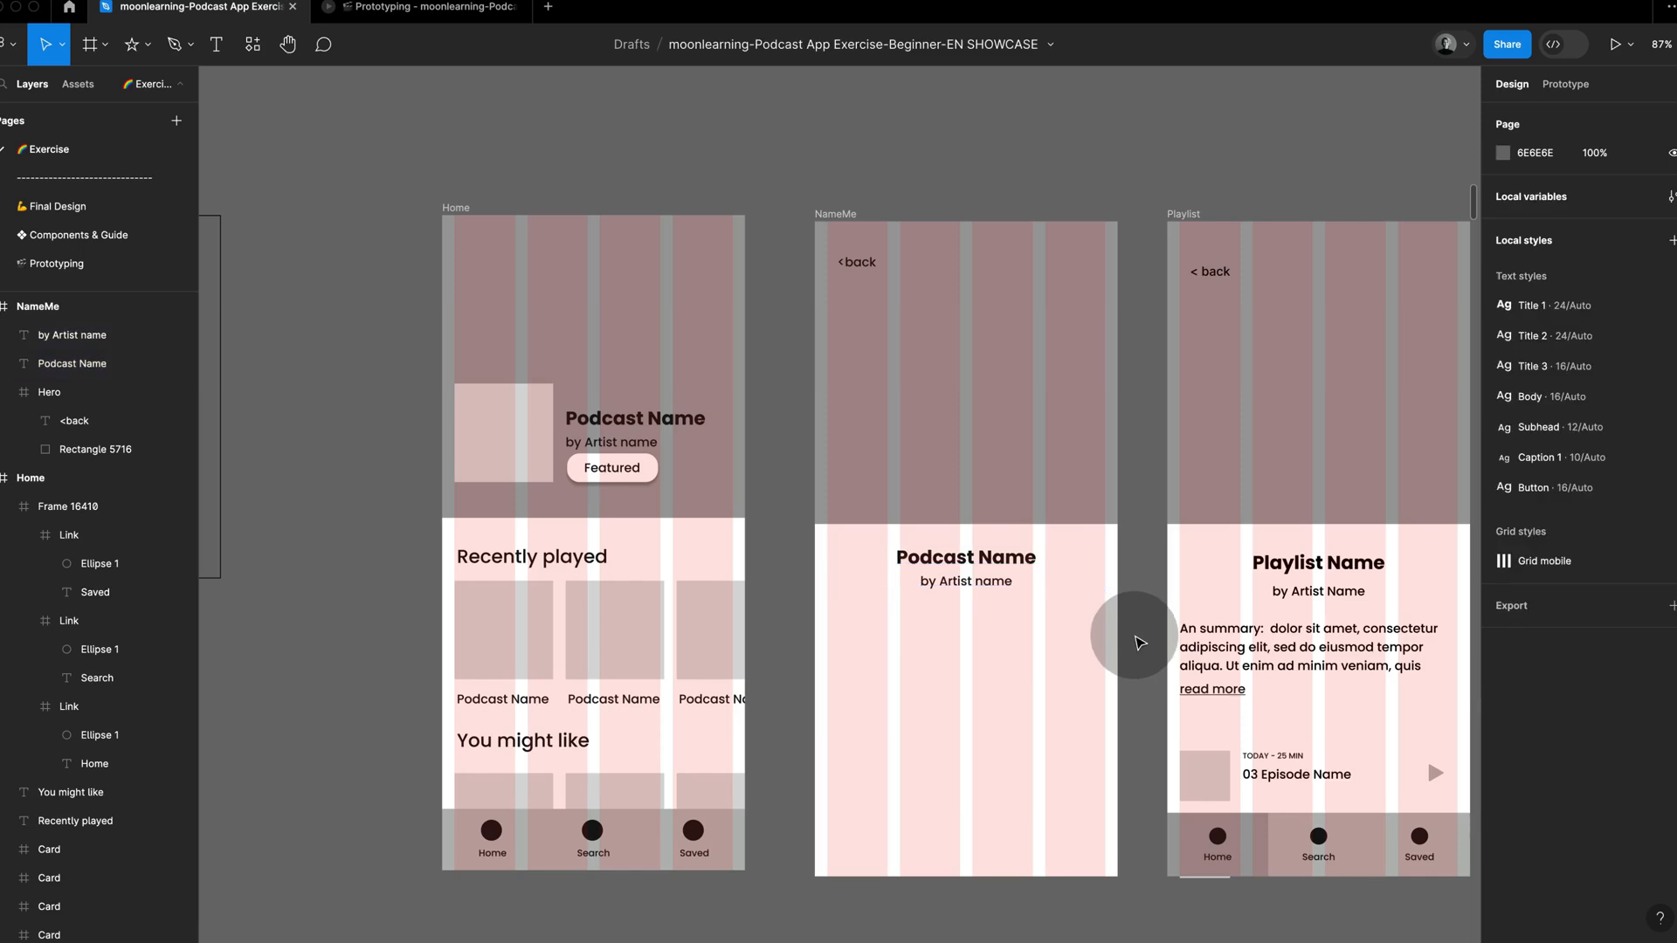
Step: Copy the summary paragraph from the Playlist reference to below the NameMe artist line, and duplicate it directly underneath
left_click(1256, 647)
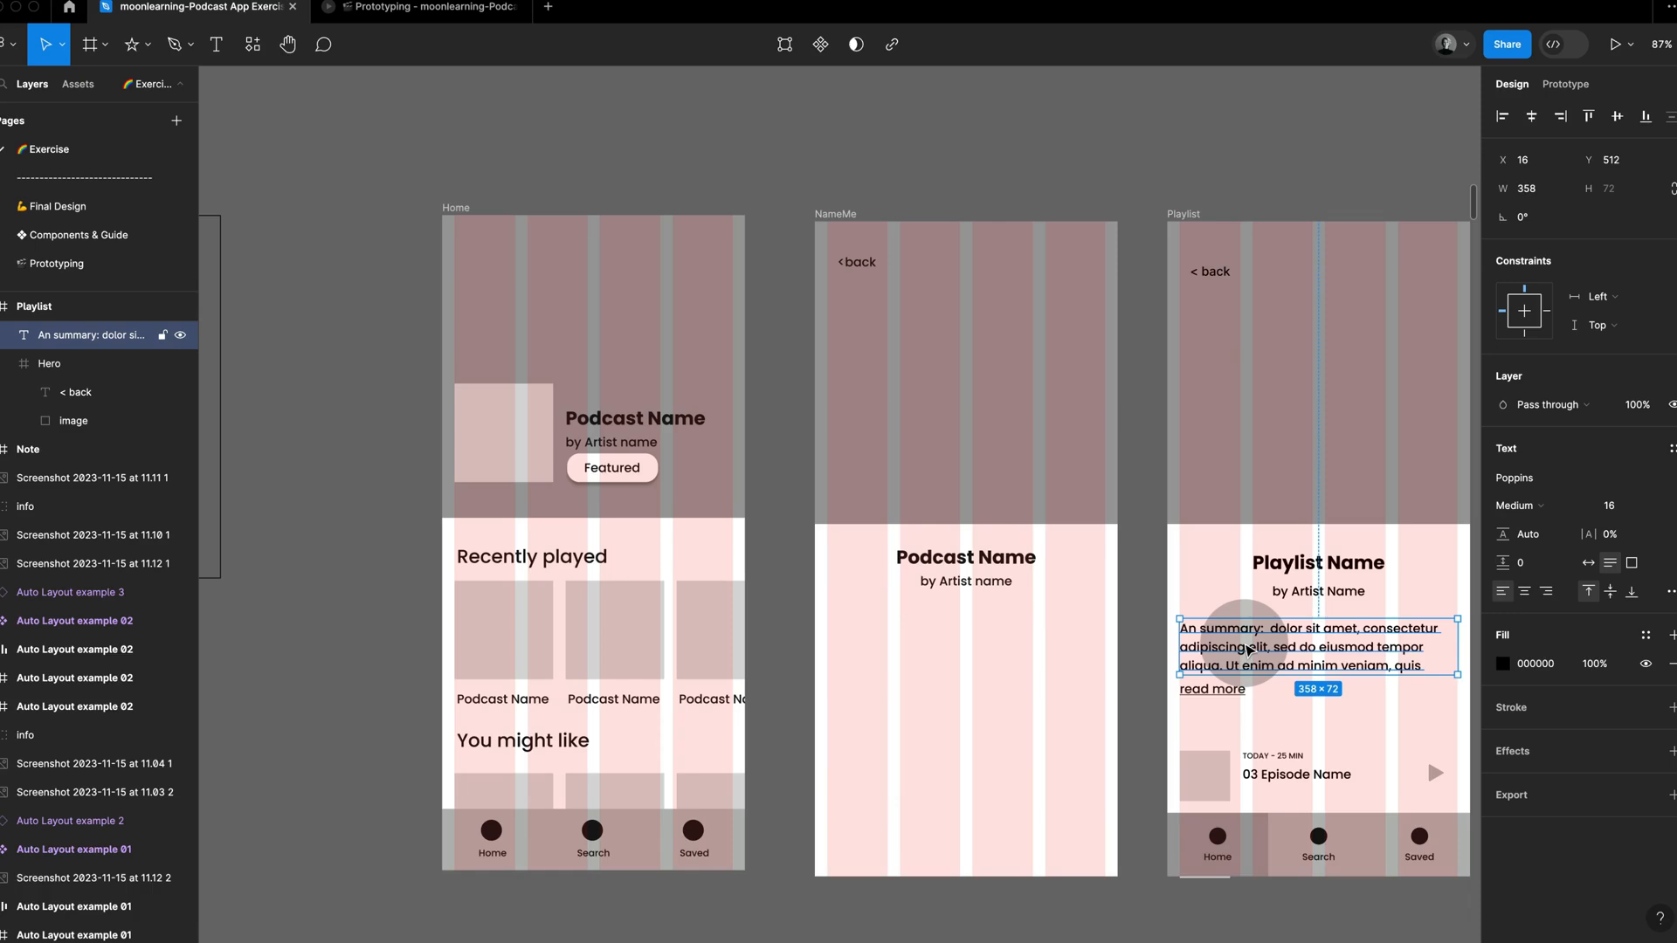
key("super+c")
left_click_drag(1250, 650, 1024, 738)
Step: Change the lower summary copy's text to read more and underline it
double_click(1024, 712)
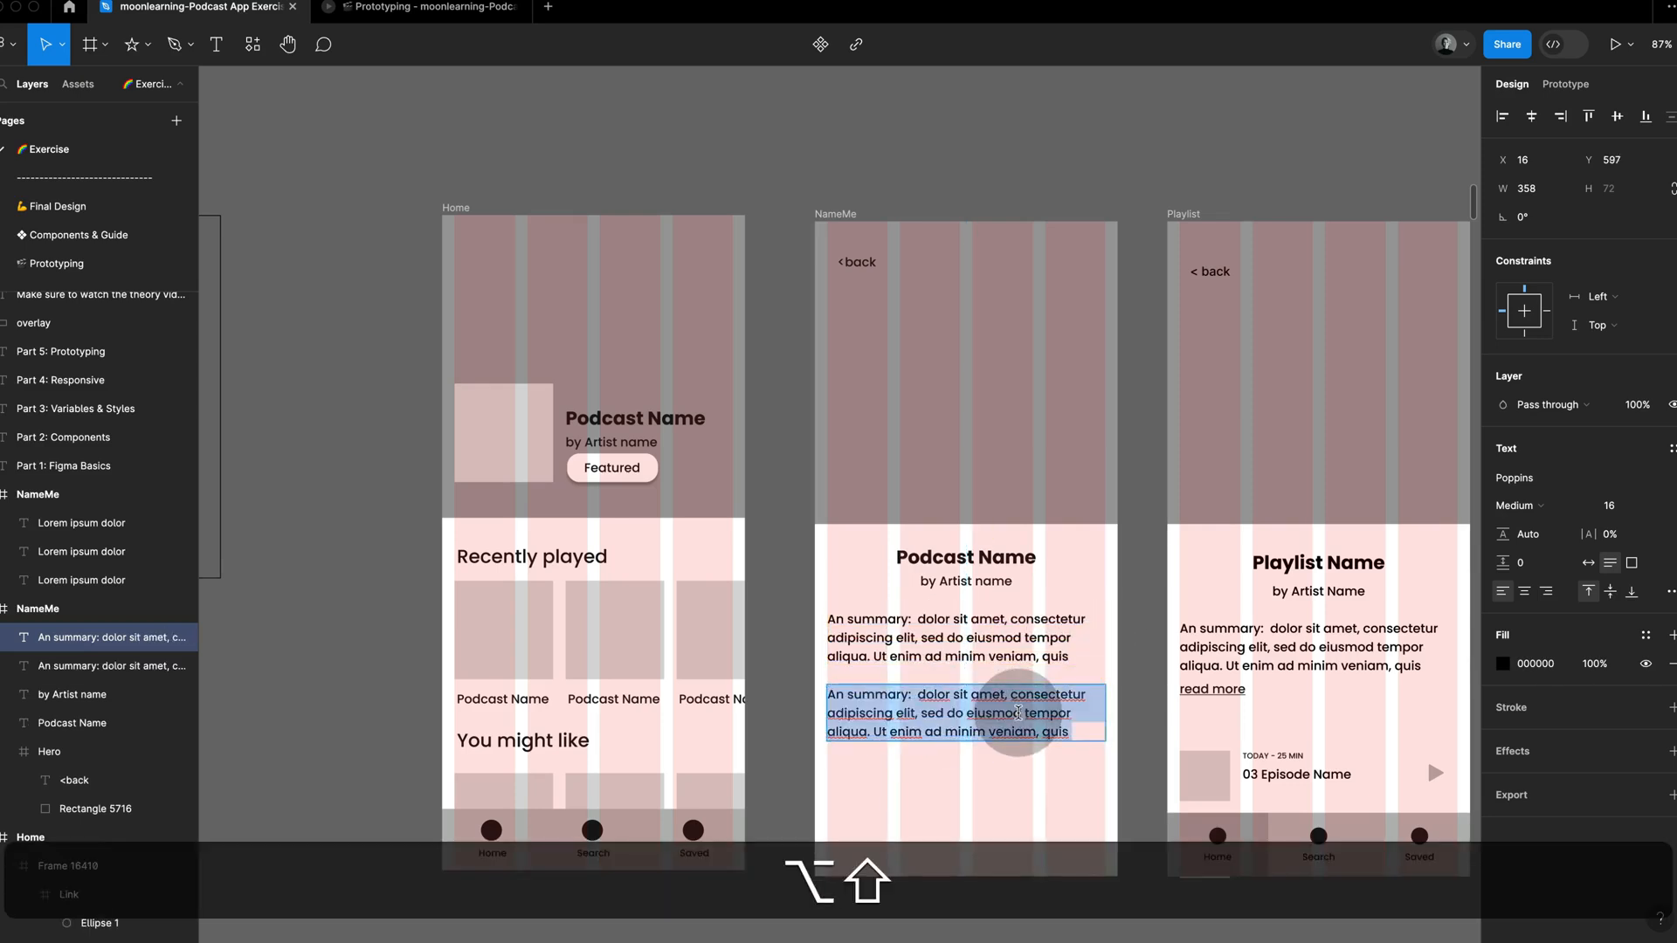
type("red")
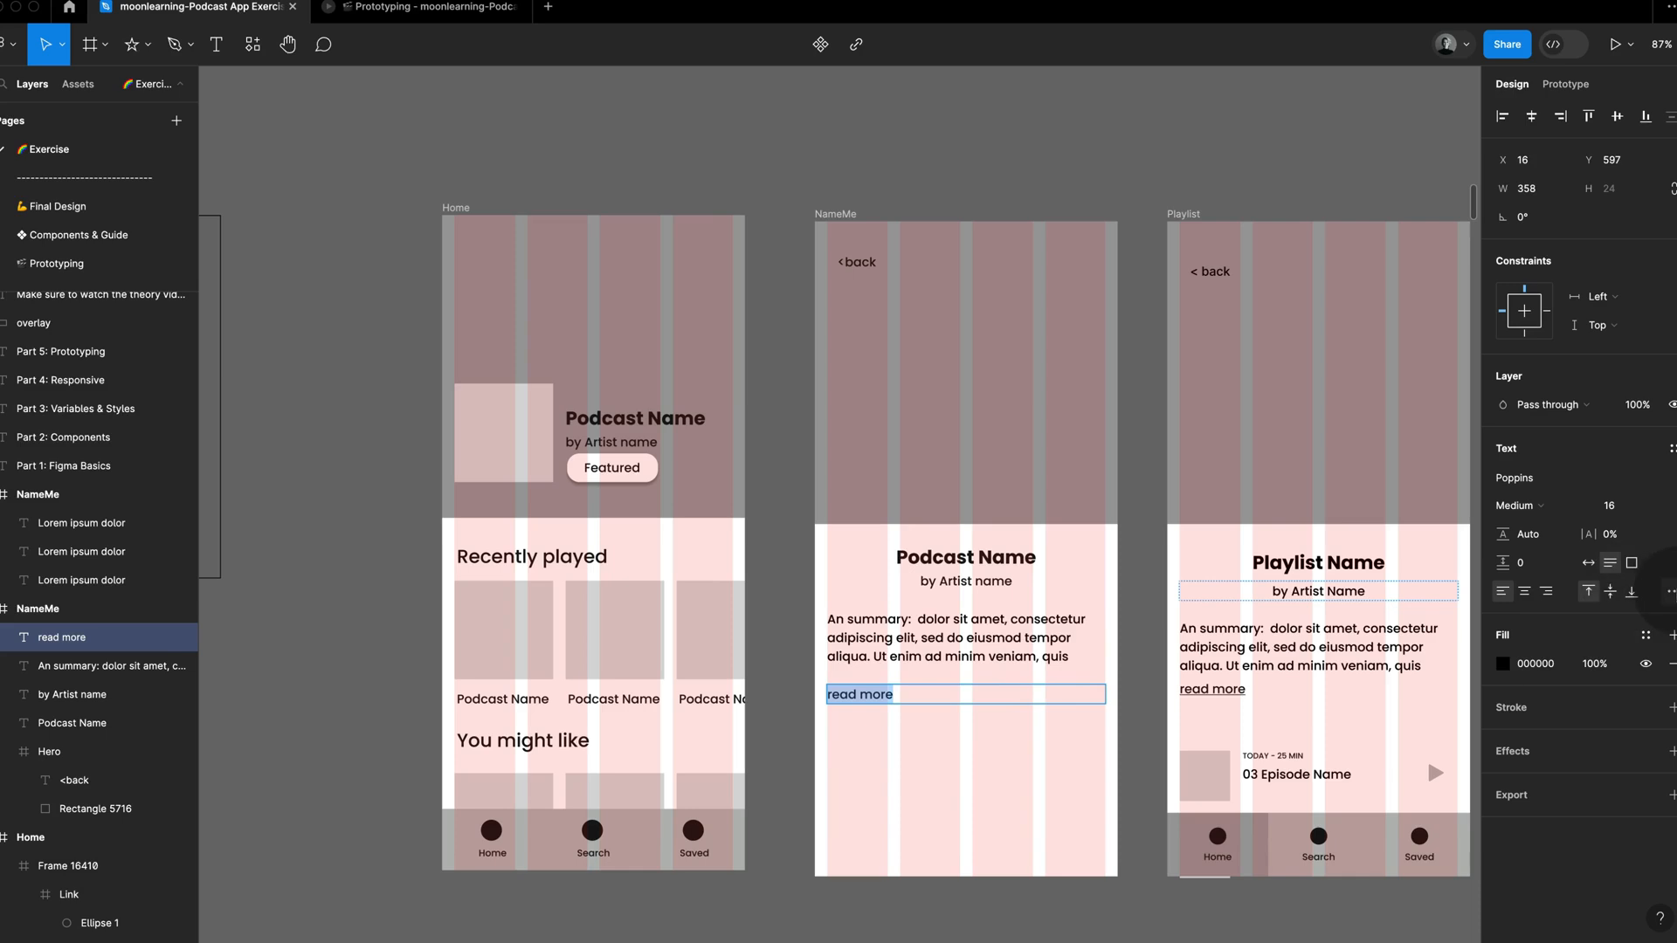
left_click(1670, 598)
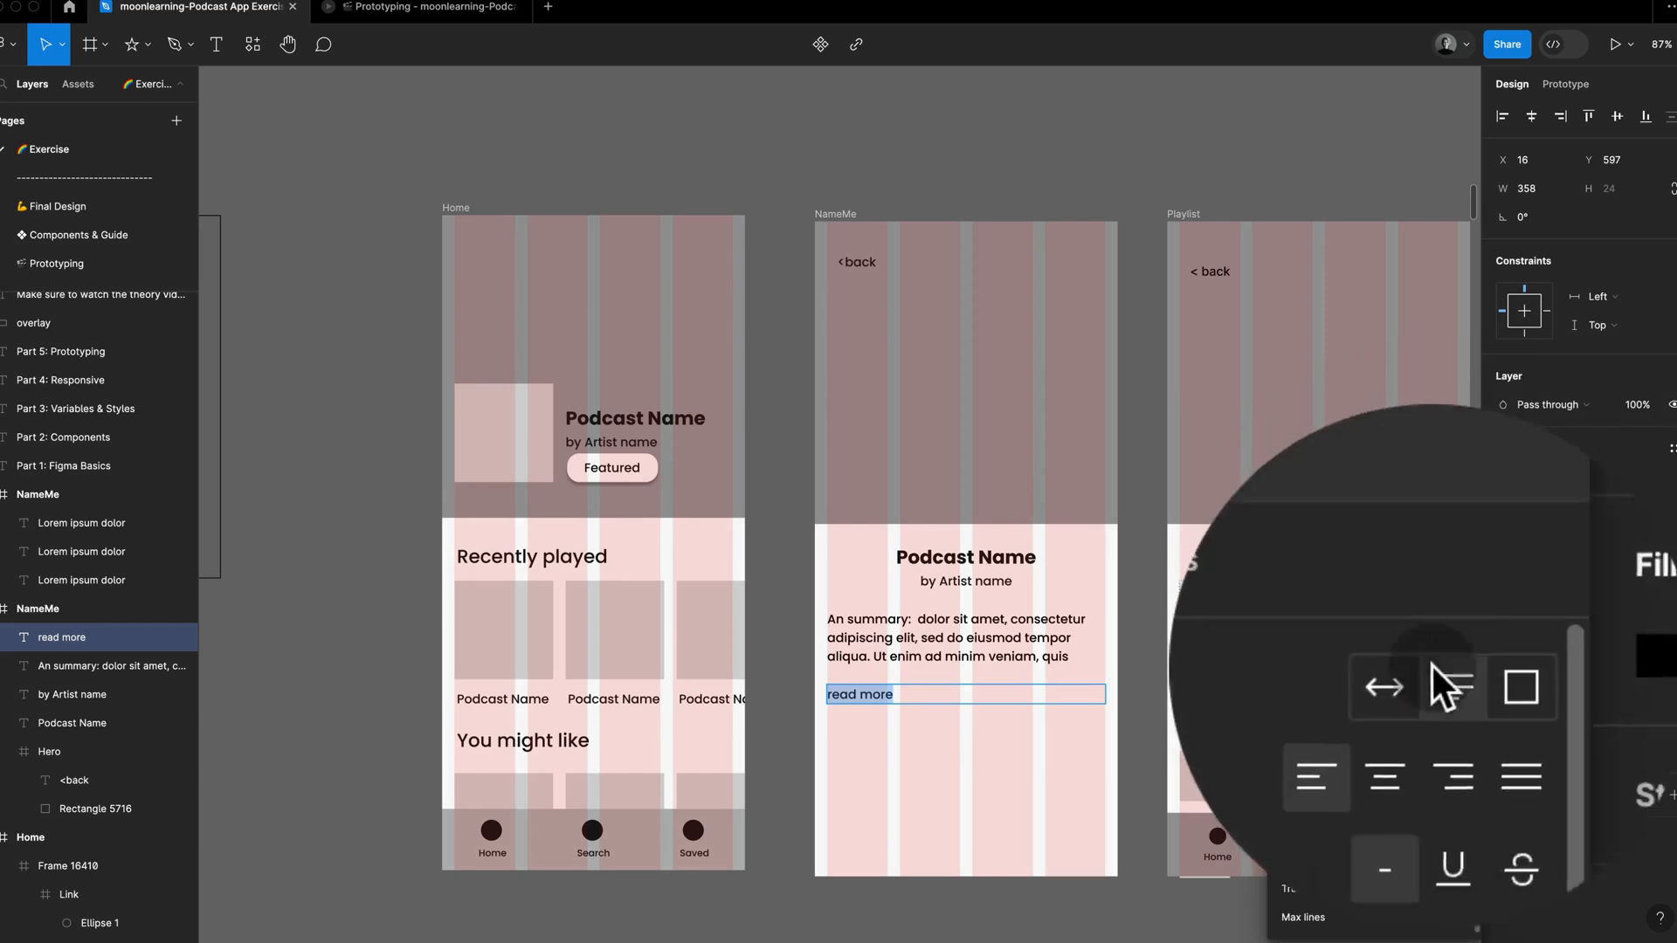
left_click(1438, 730)
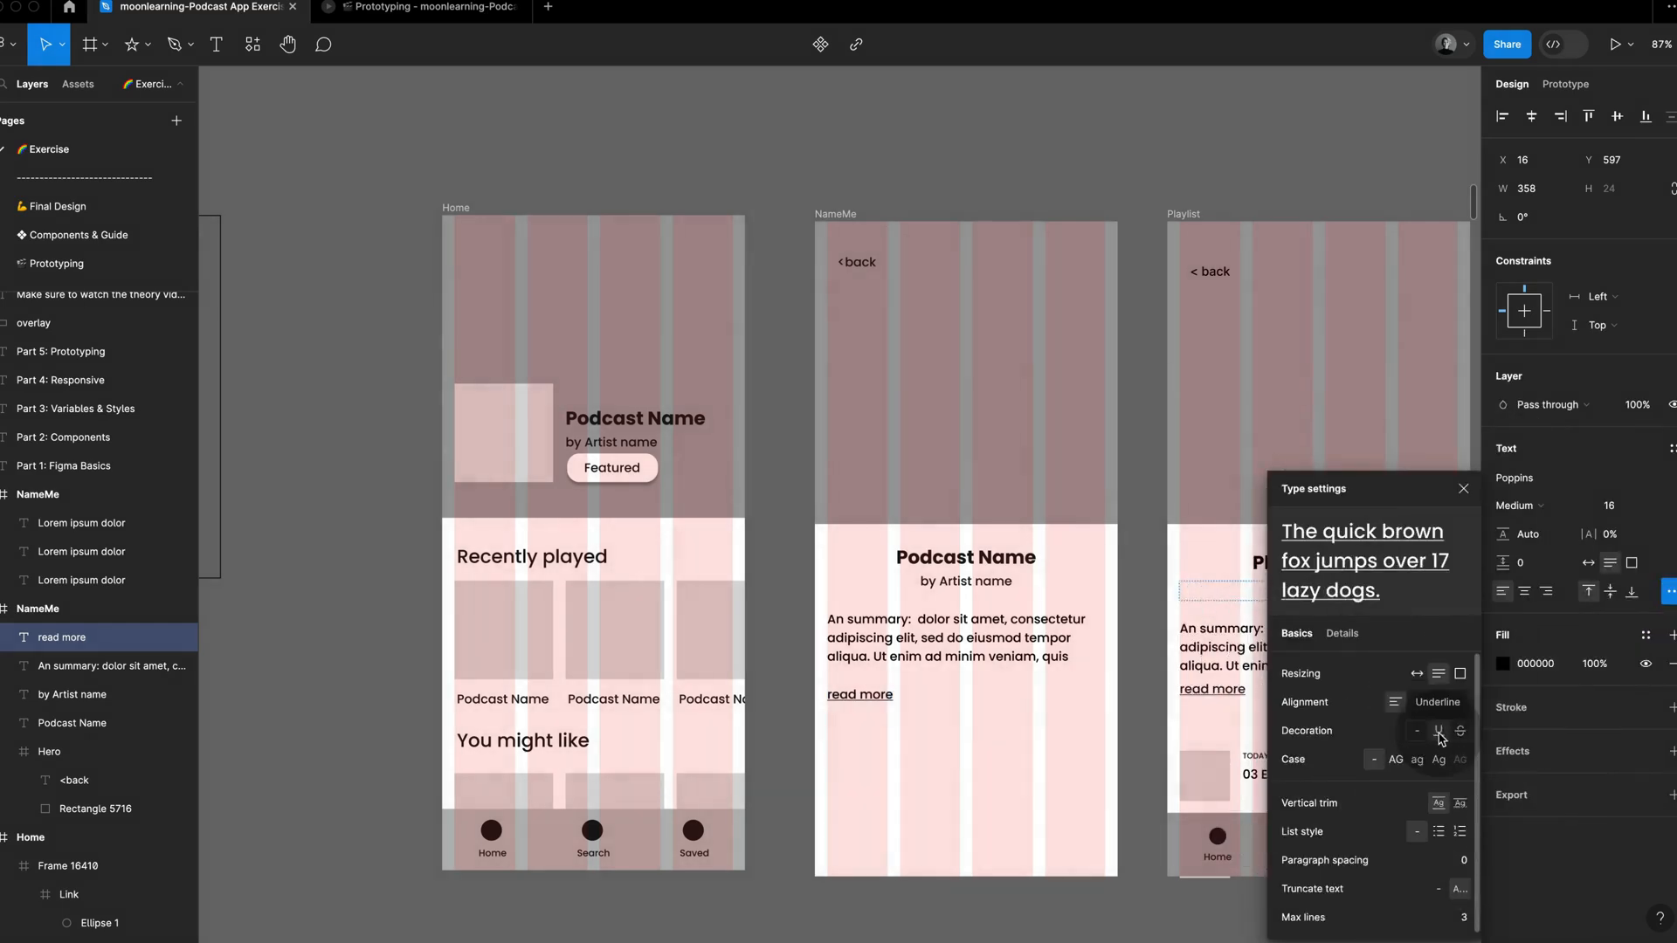
Step: Shrink the read more text box to fit its text and move it directly beneath the summary paragraph
left_click(1063, 761)
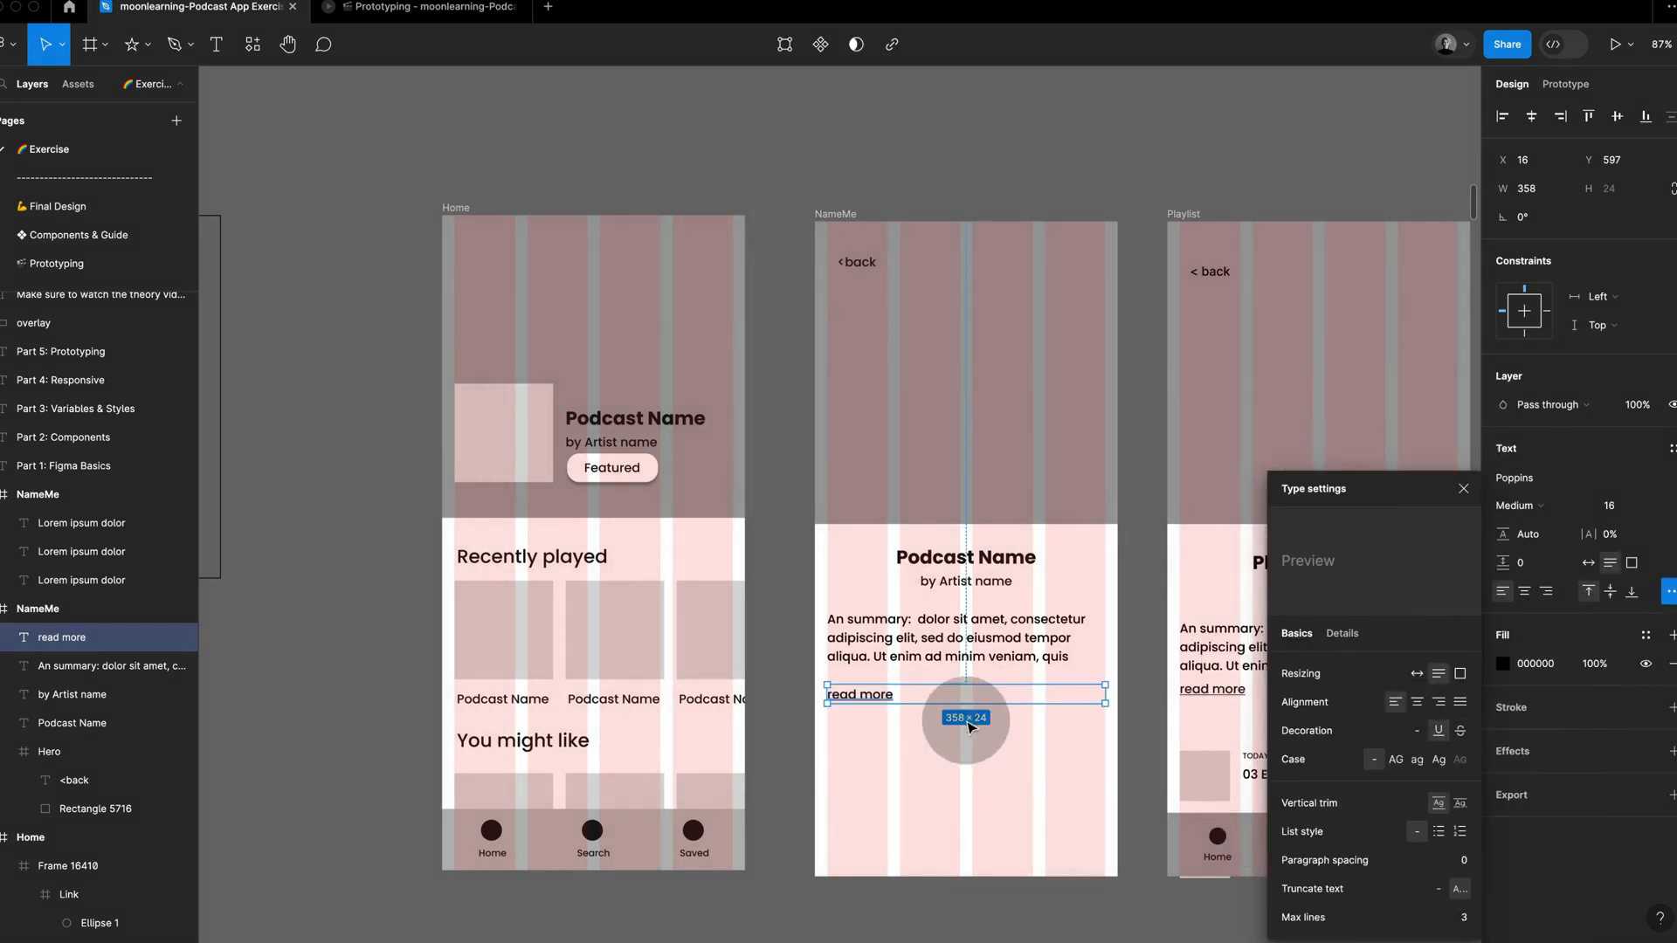
double_click(1107, 693)
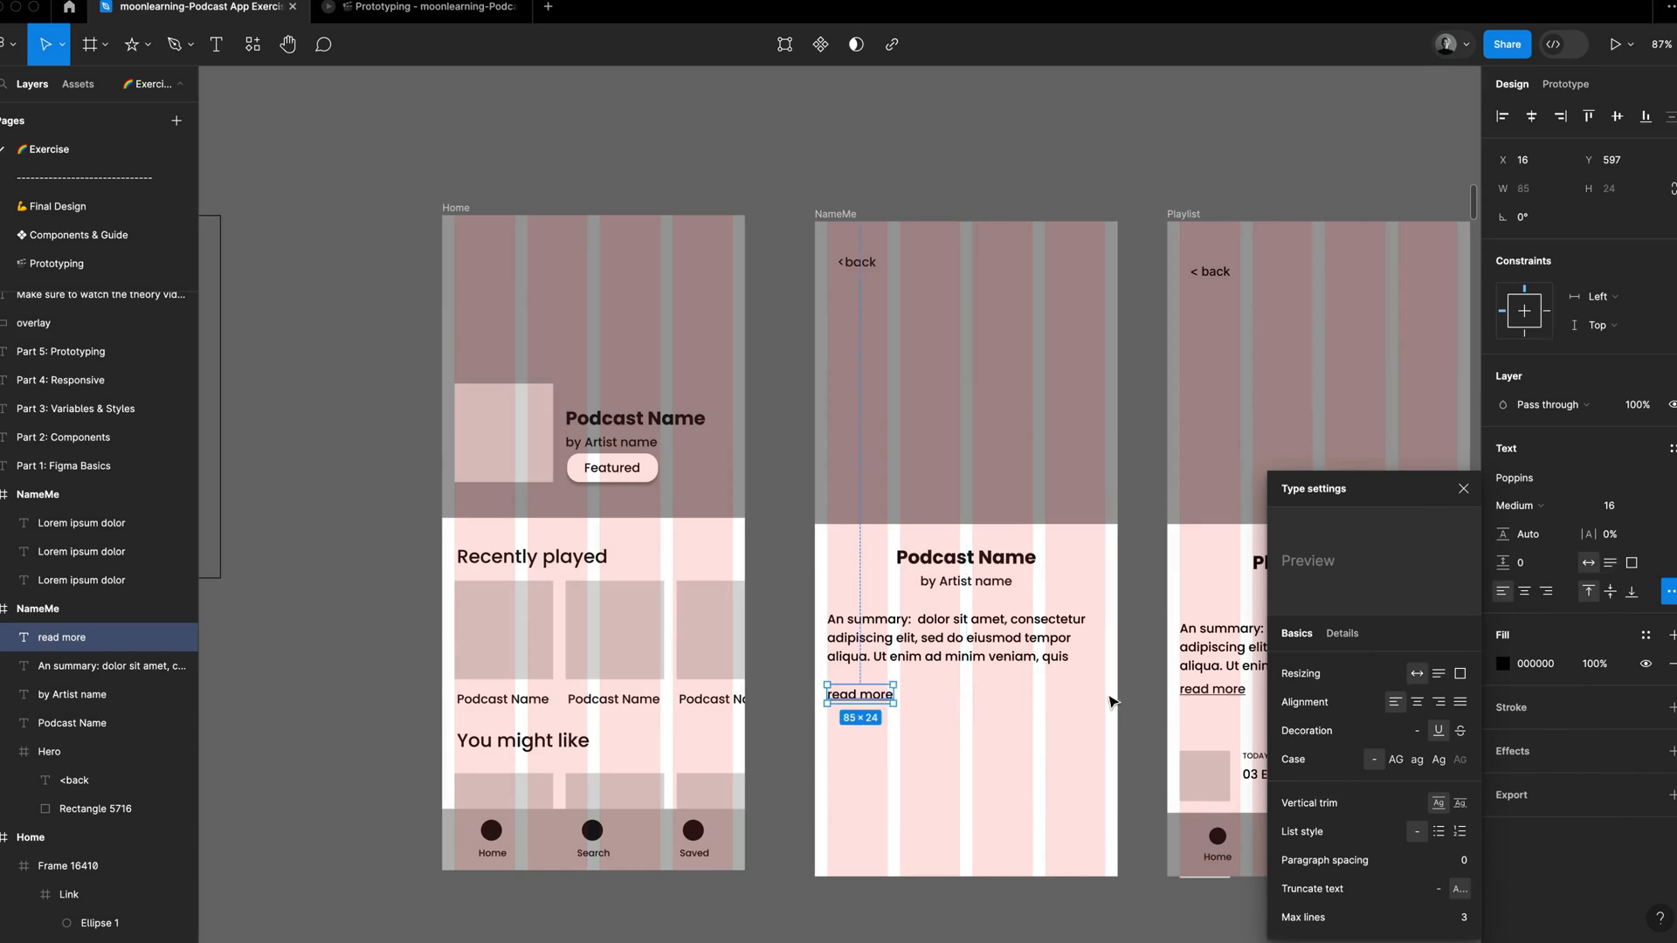
left_click(1461, 492)
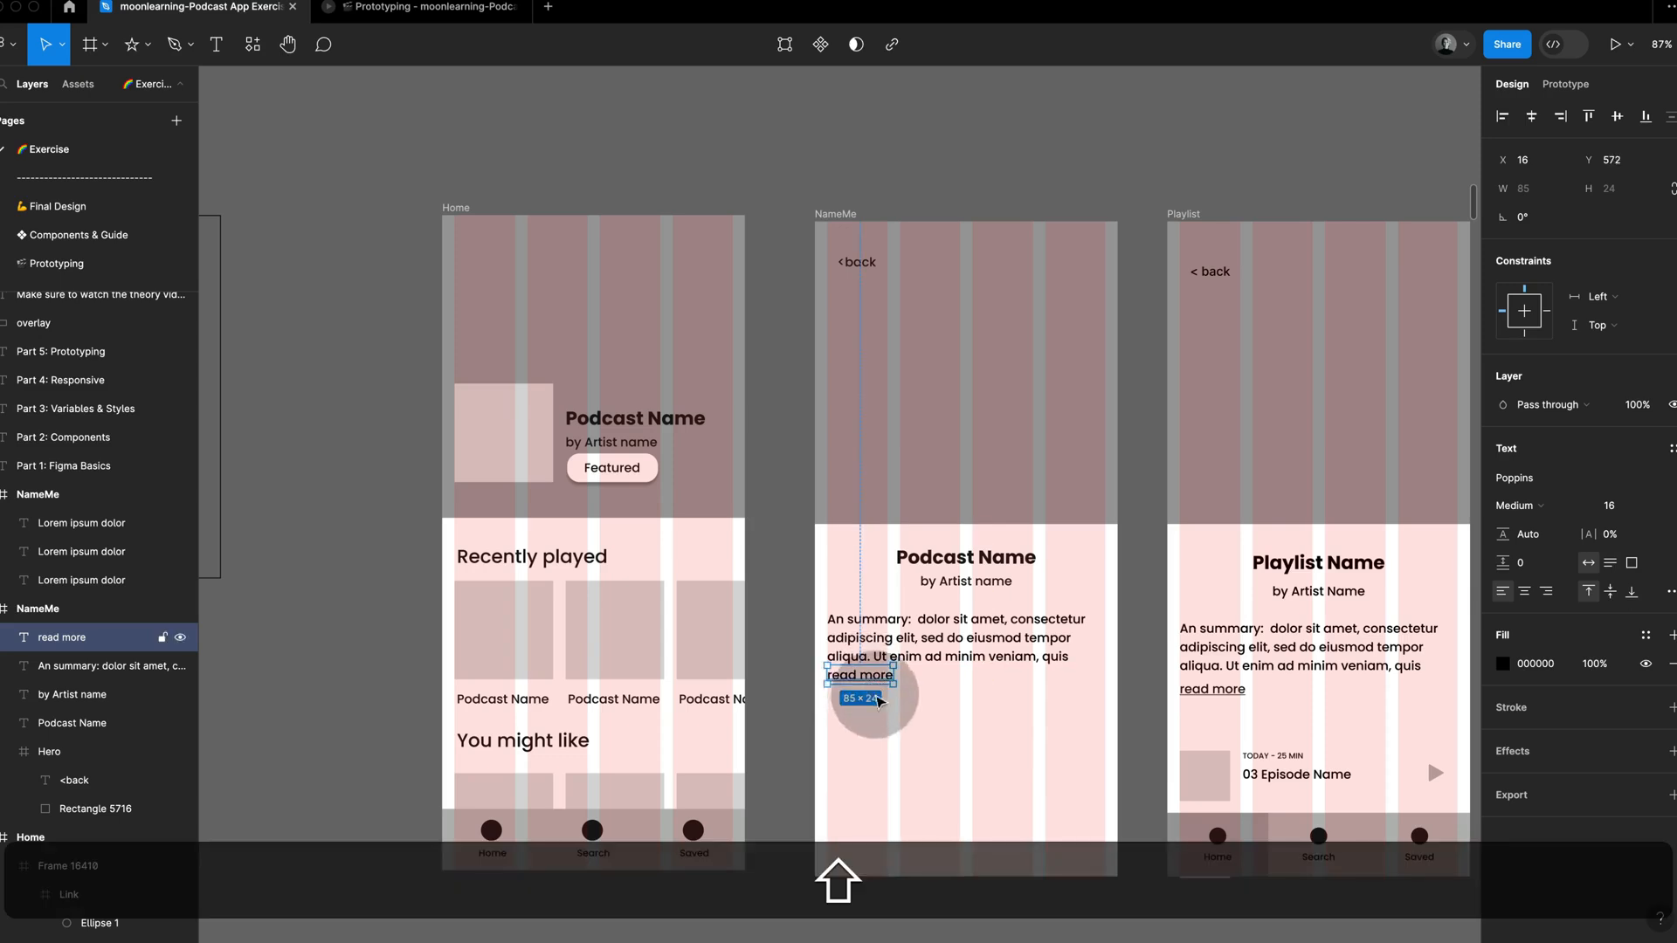
left_click(889, 713)
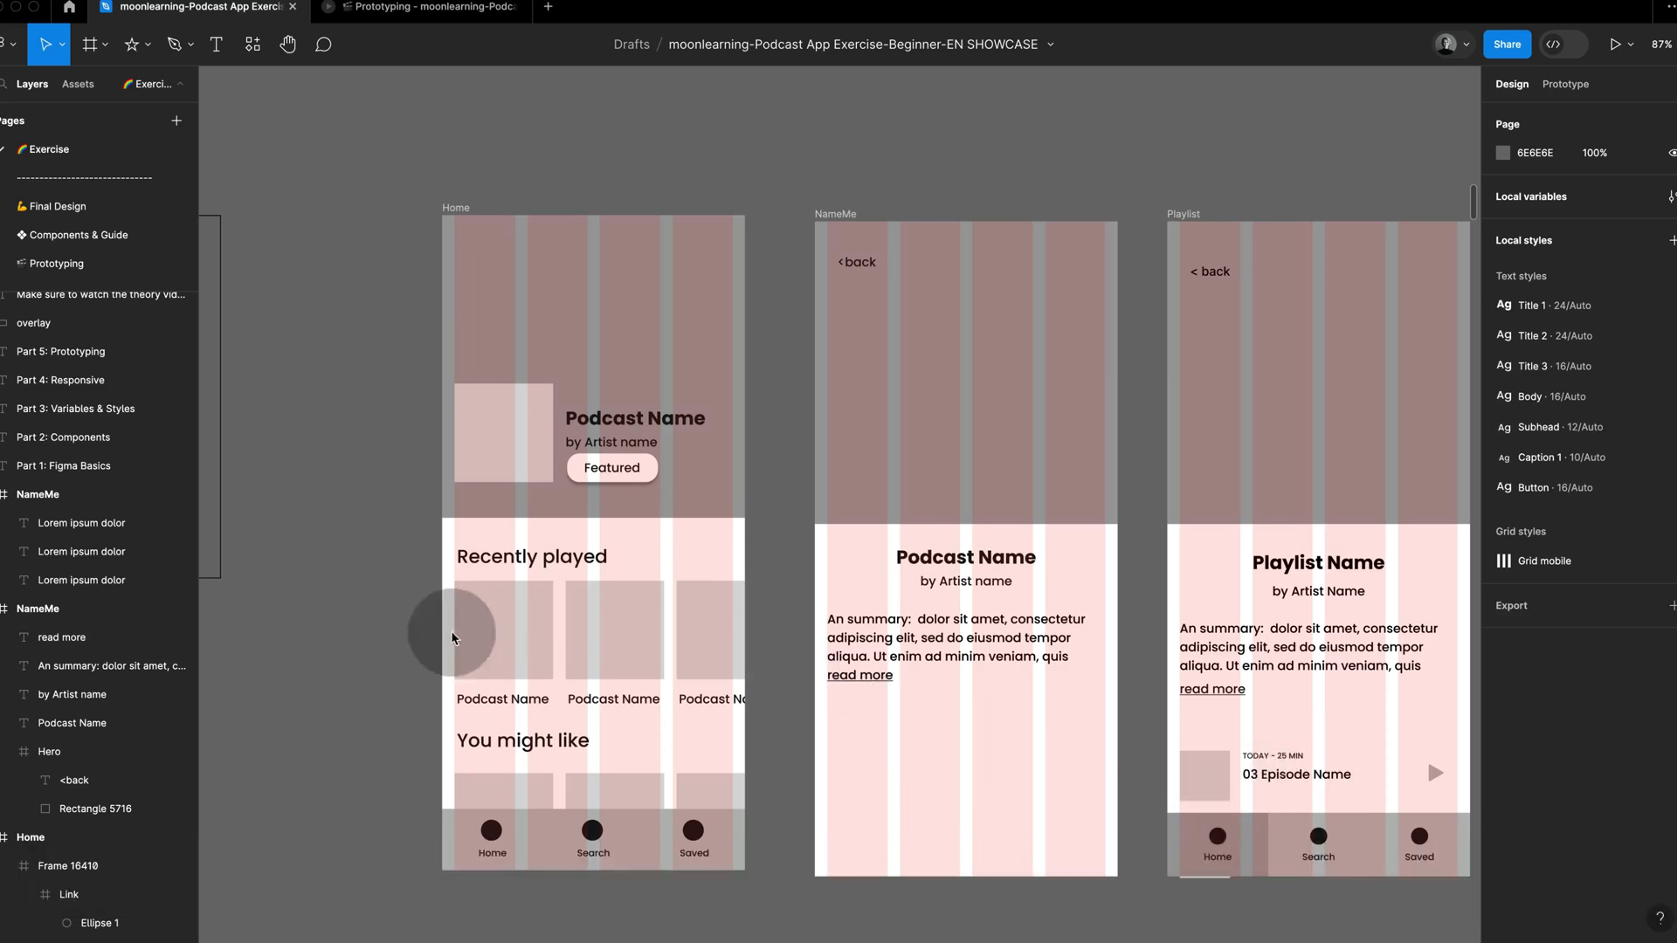
Step: Copy the first Recently played card's image into the NameMe frame as a 66 × 66 thumbnail below read more, on the first grid column
left_click(505, 627, "super")
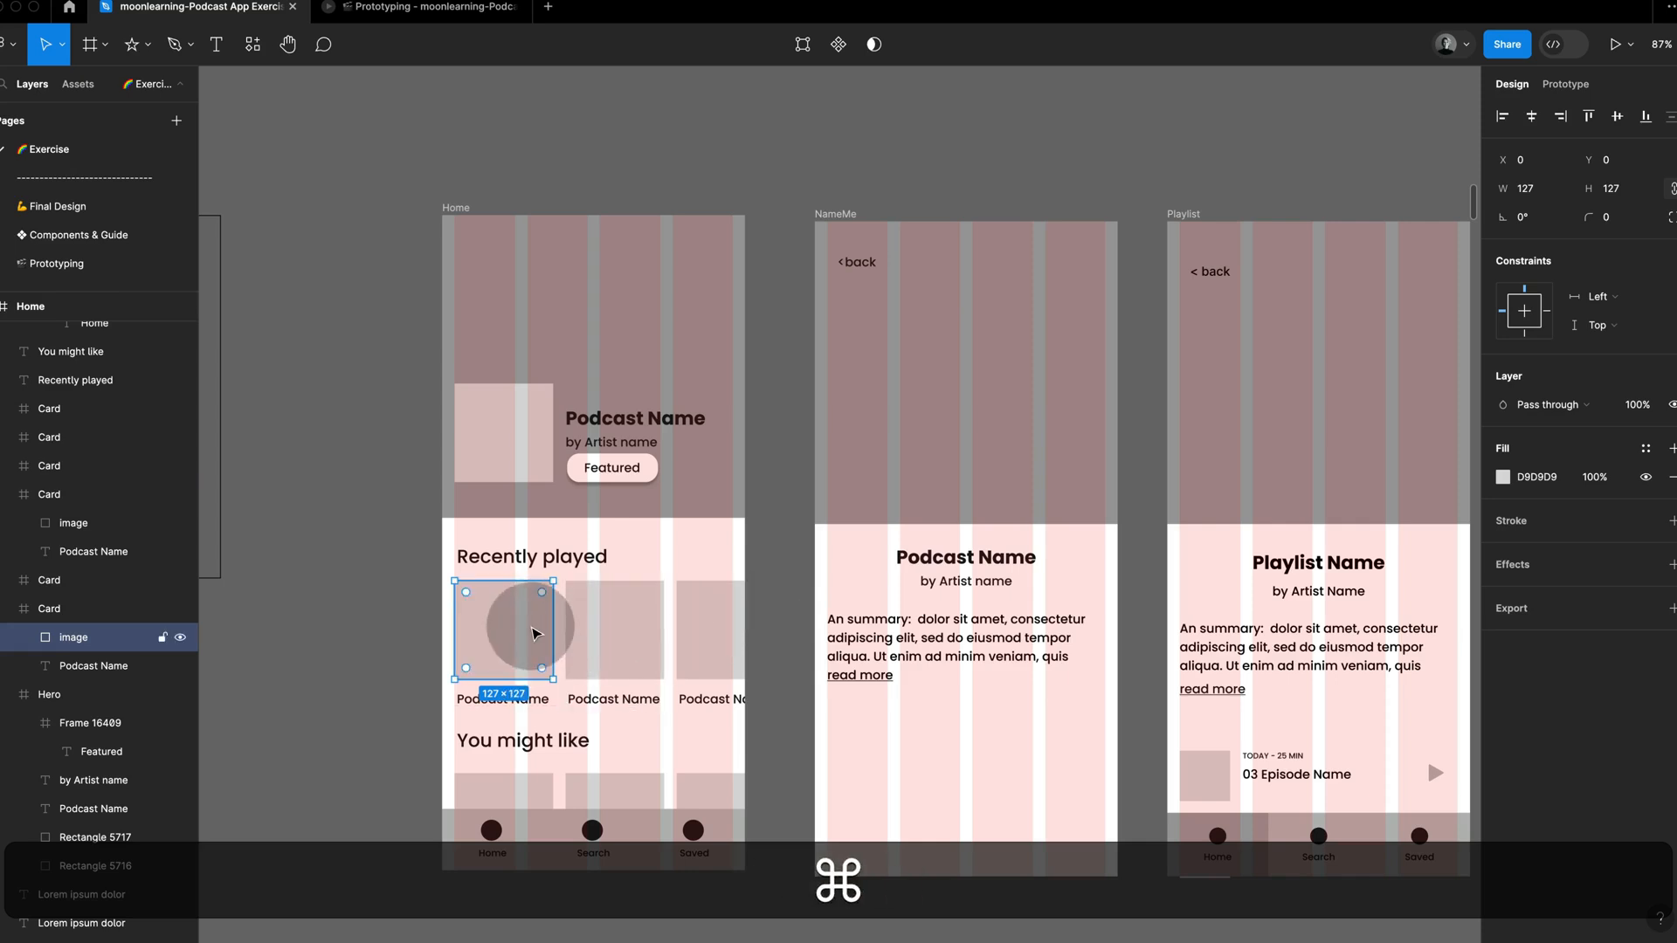
key("super+c")
left_click(961, 794)
key("super+v")
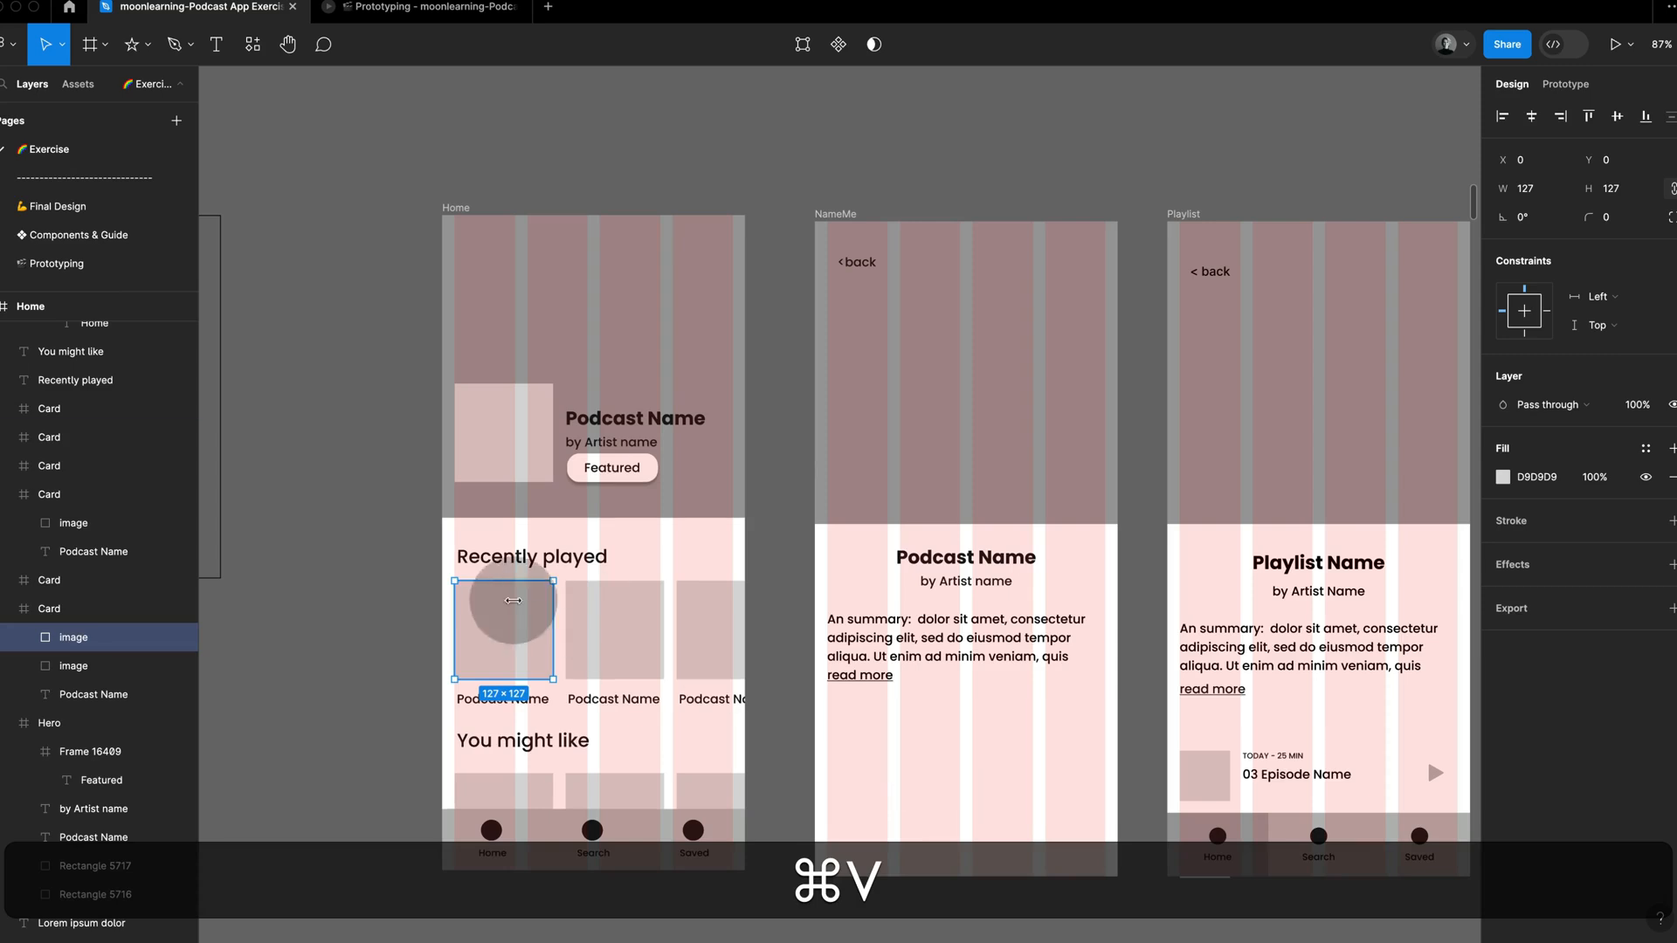
left_click_drag(513, 600, 868, 742)
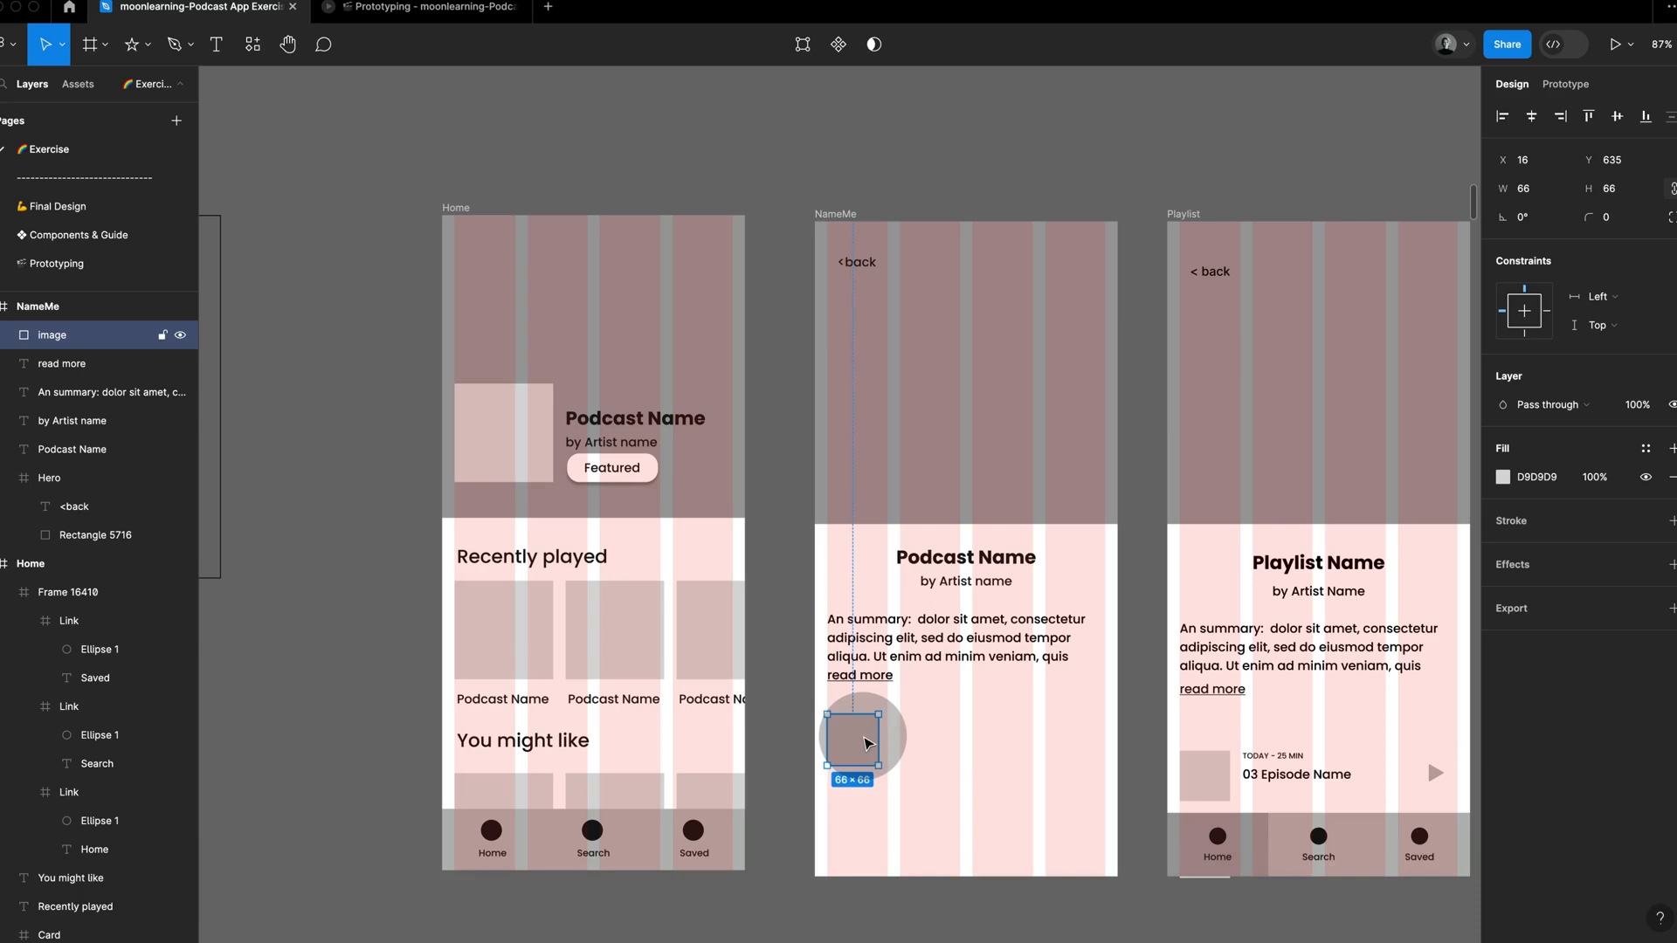
Step: Duplicate the NameMe artist line beside the episode thumbnail at X 101 and left-align its text
left_click(967, 587, "super")
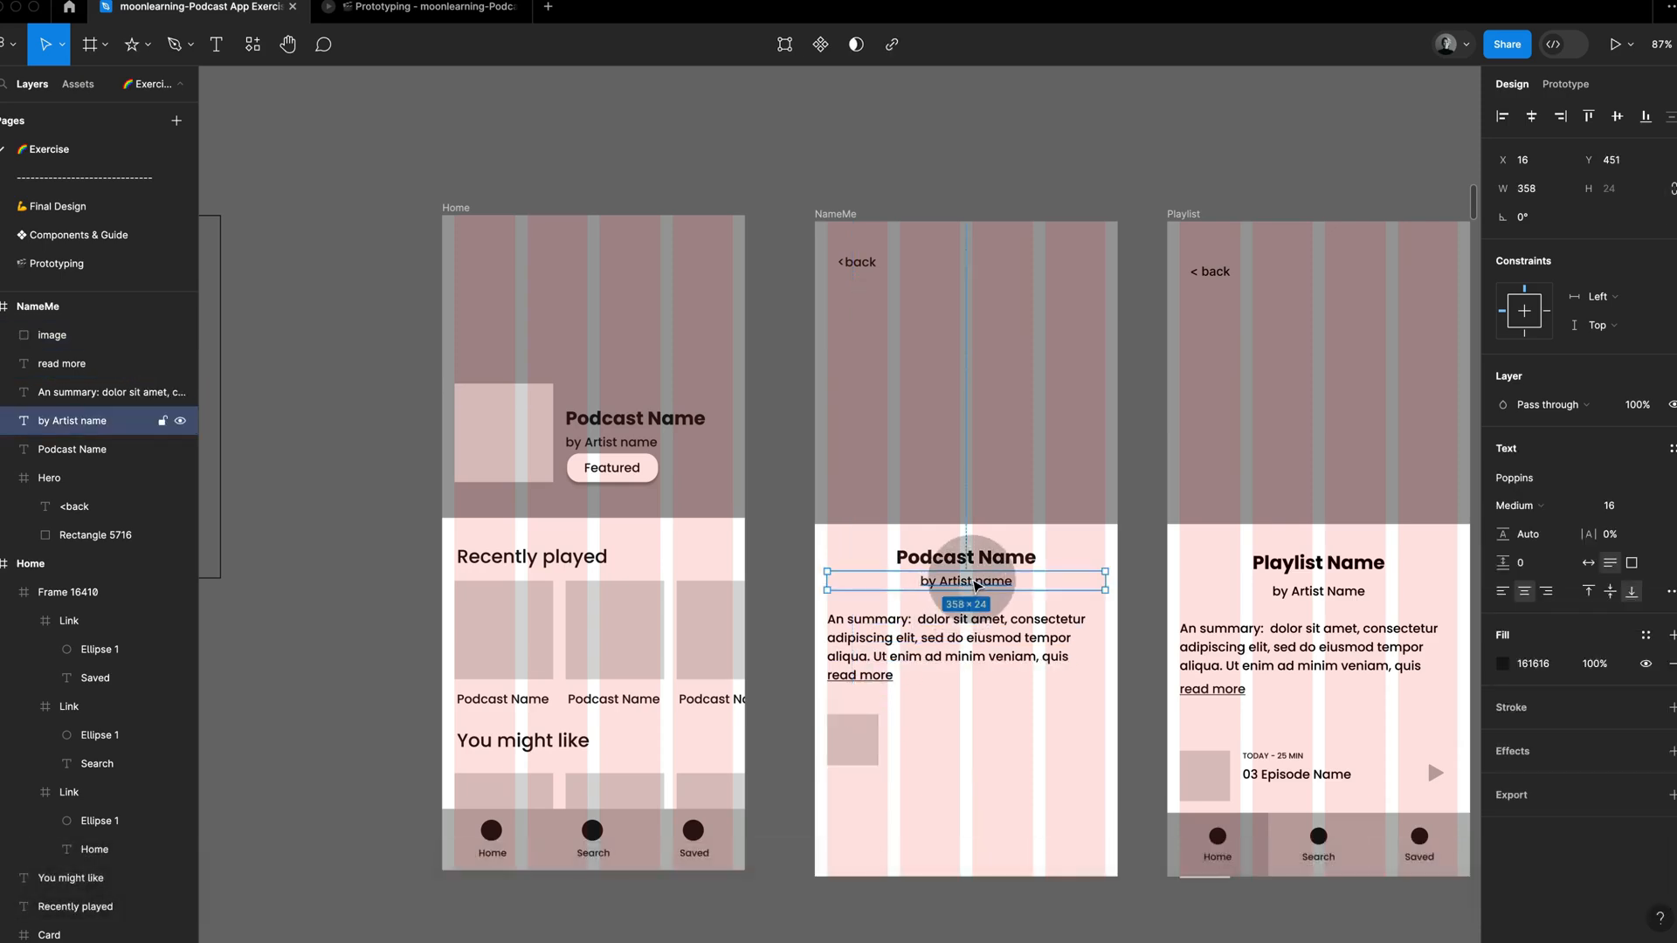
left_click_drag(977, 587, 989, 729)
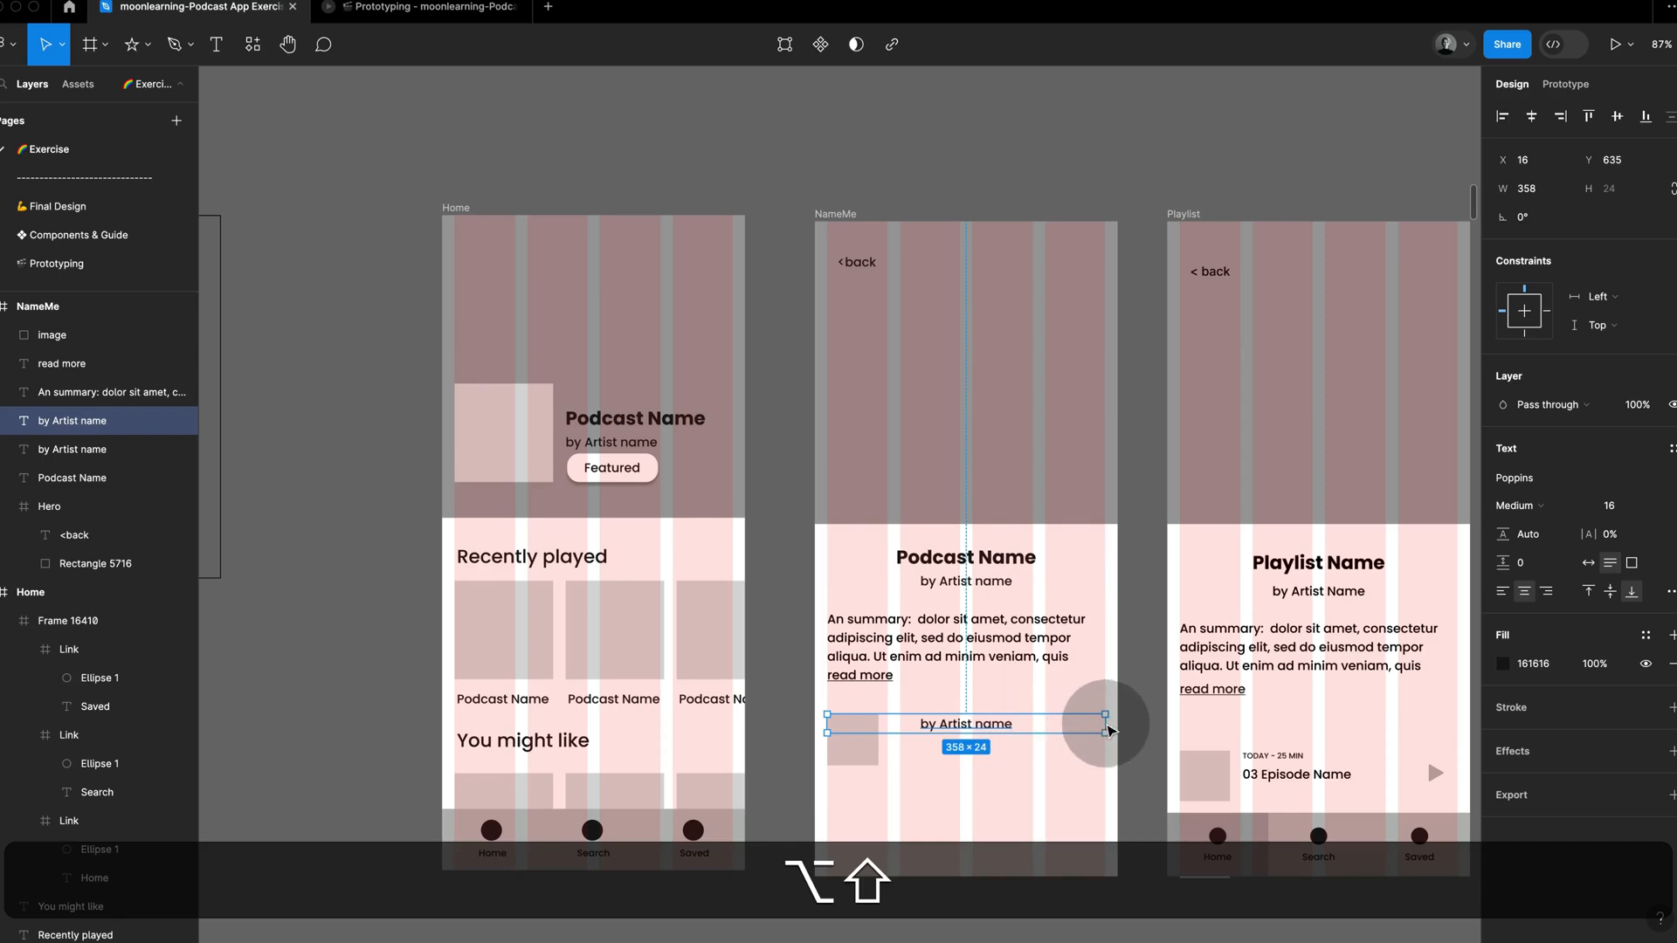
left_click(1503, 596)
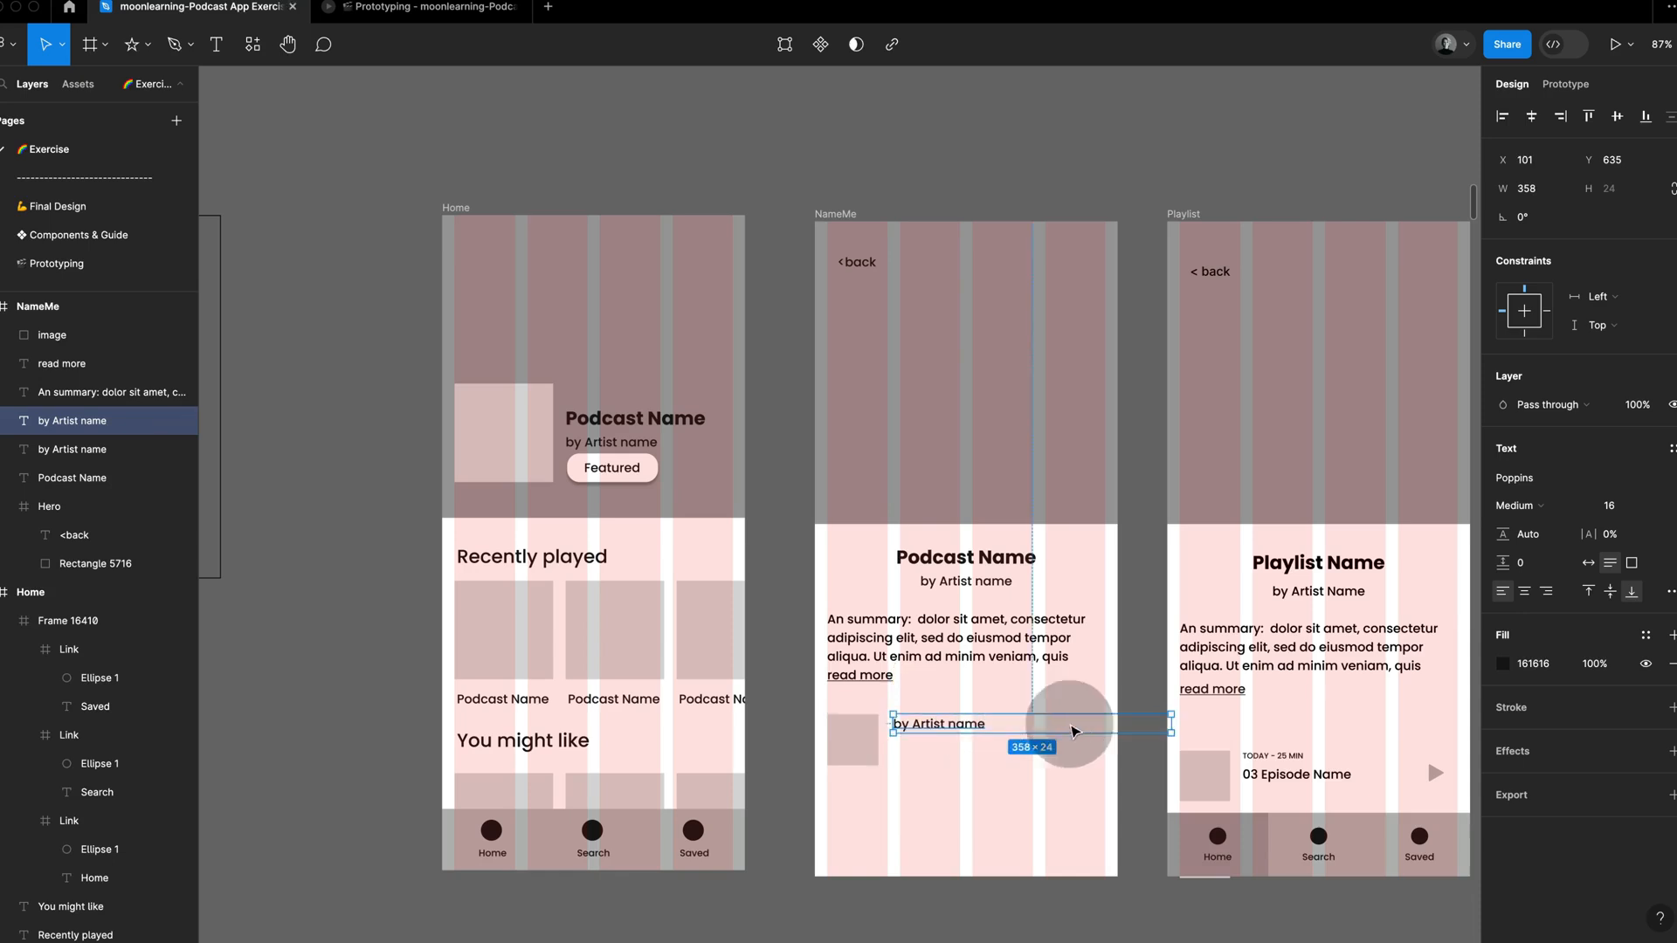
Step: Set the artist line beside the thumbnail to font size 10, matching the reference, and narrow its box to 215 wide
left_click(1305, 760, "super")
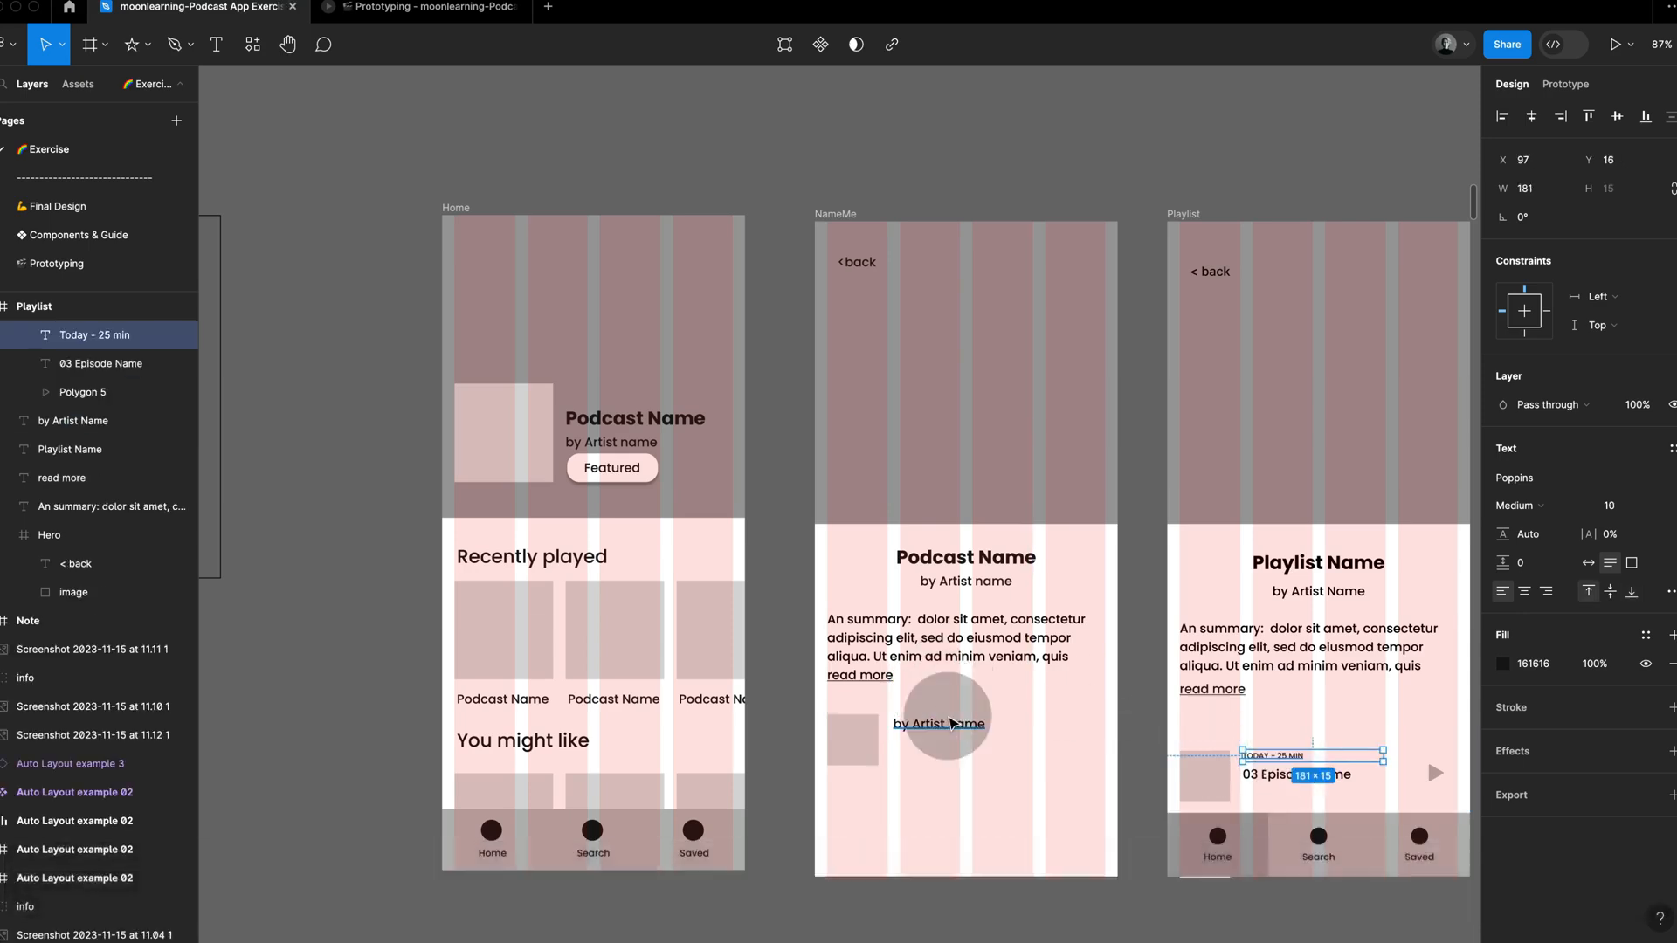
left_click(939, 724, "super")
left_click(1614, 506)
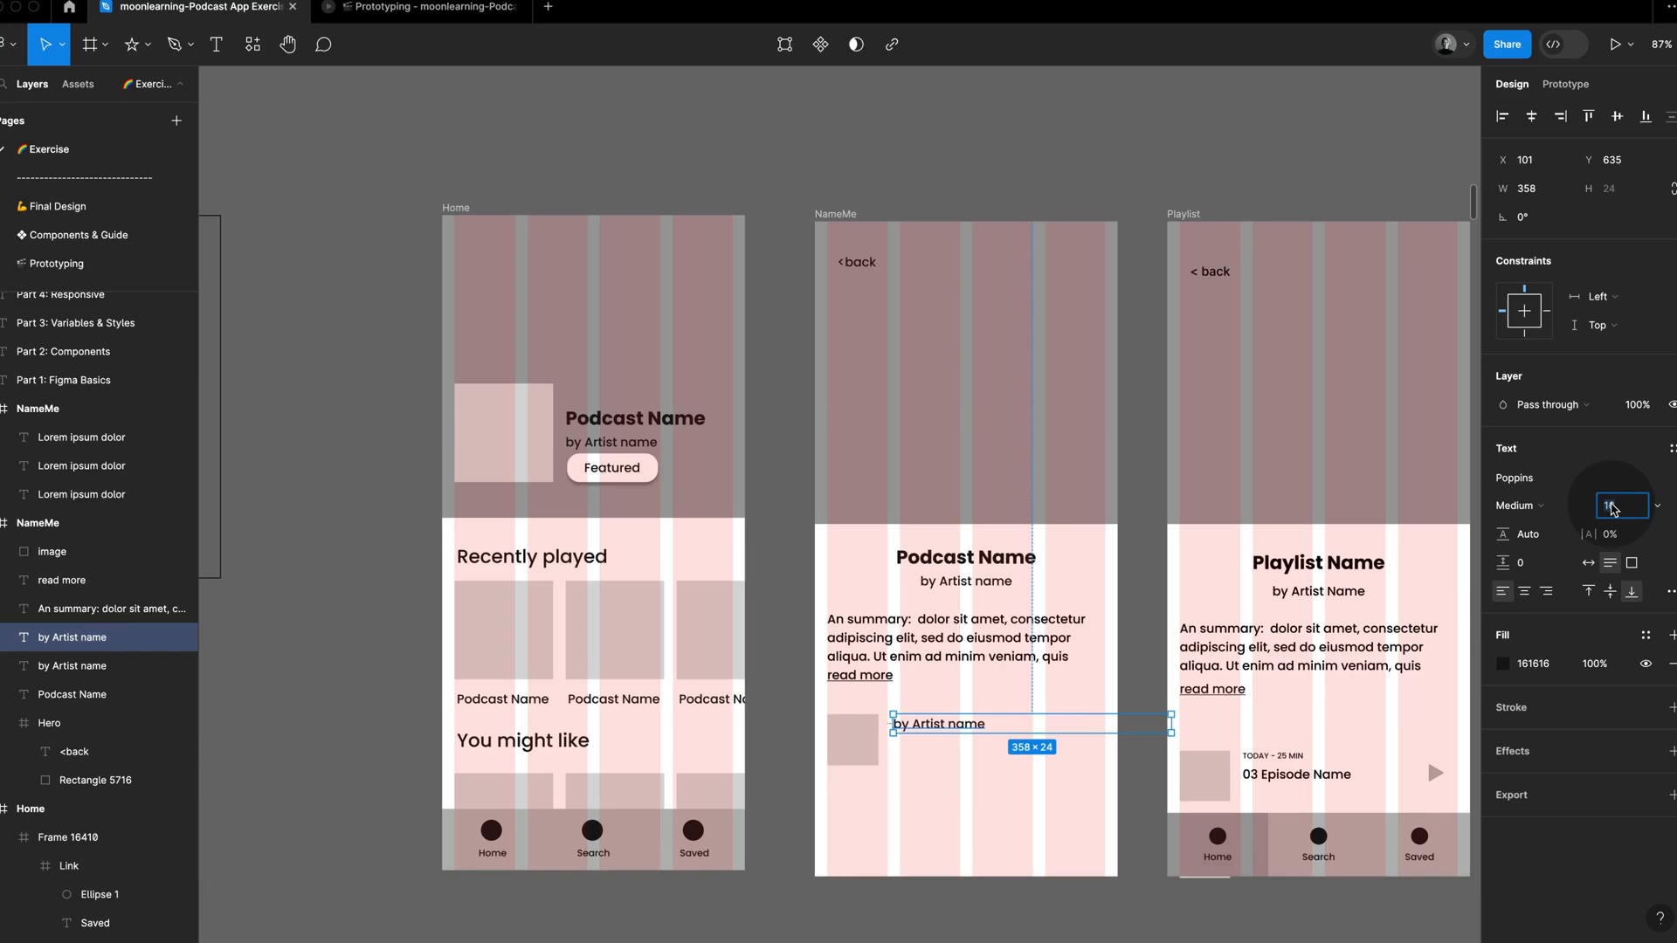
type("1")
key("Return")
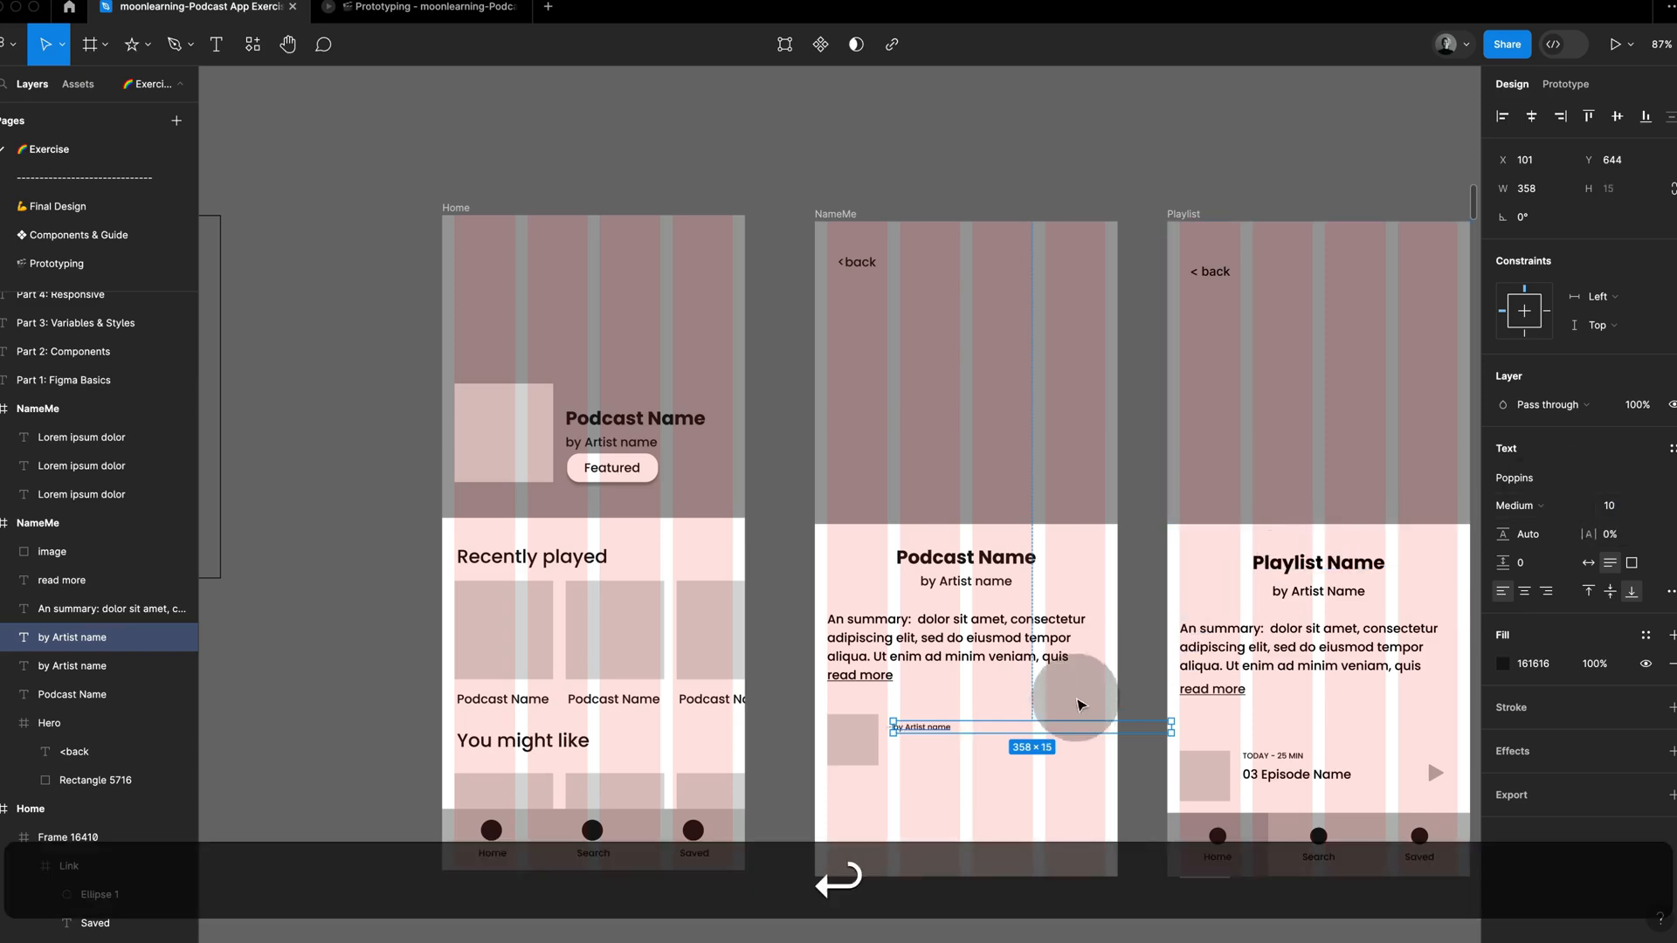
left_click_drag(1171, 725, 1072, 730)
Step: Set the small line beside the thumbnail to uppercase and replace its text with the reference's Today - 25 min
left_click(1667, 593)
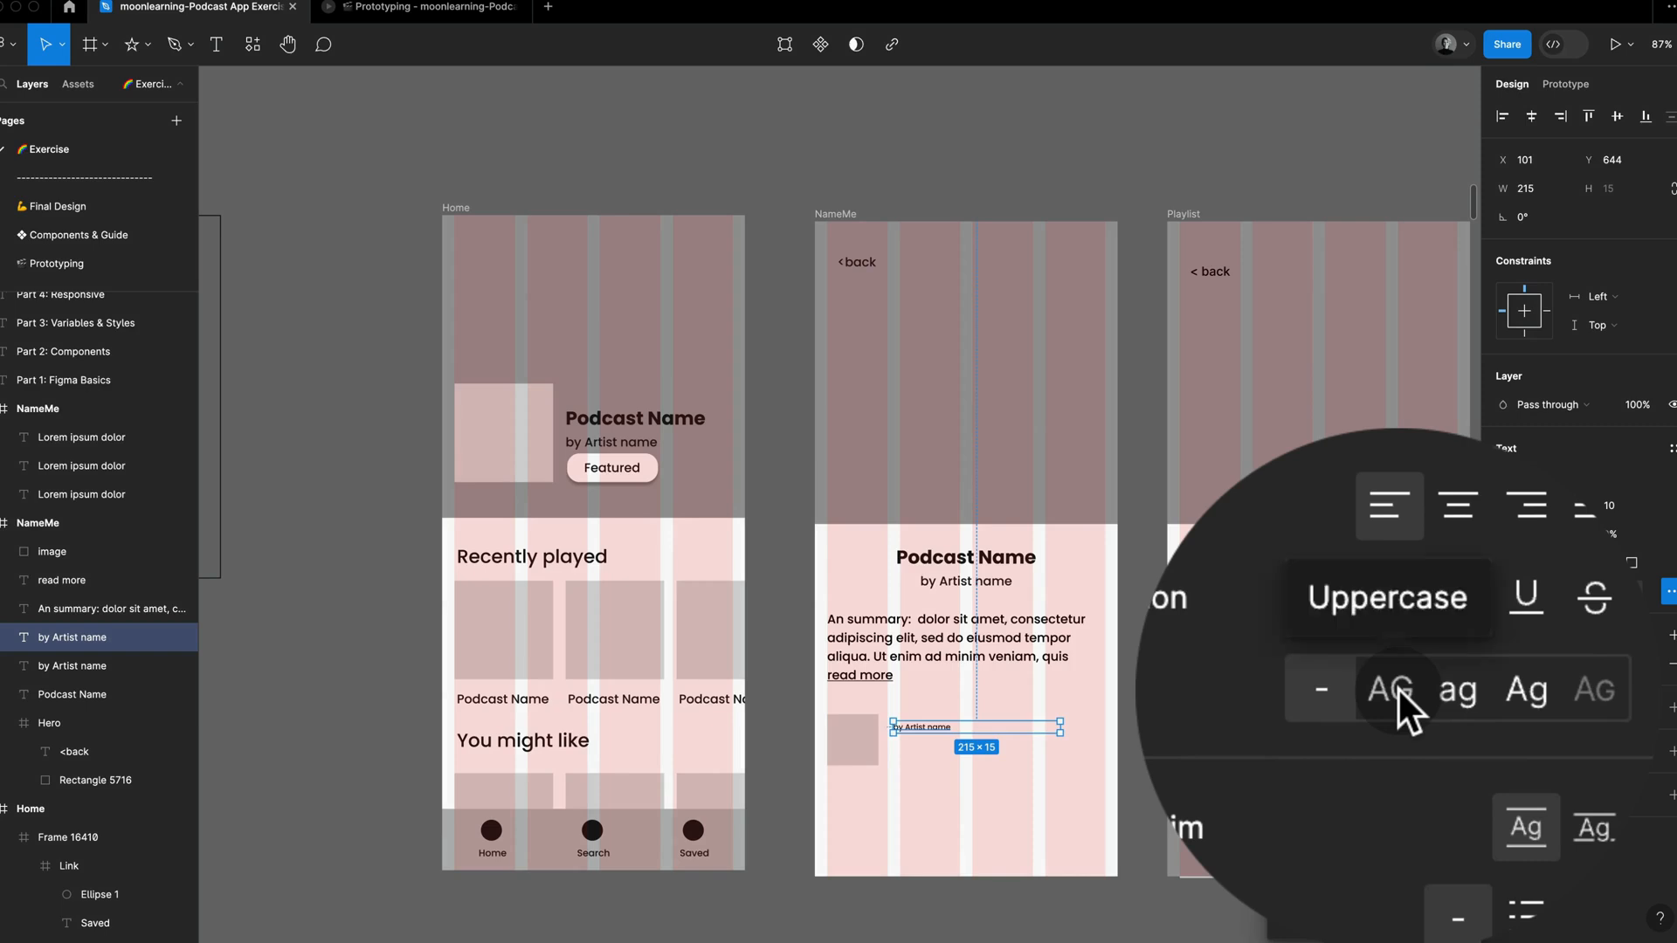
left_click(1397, 689)
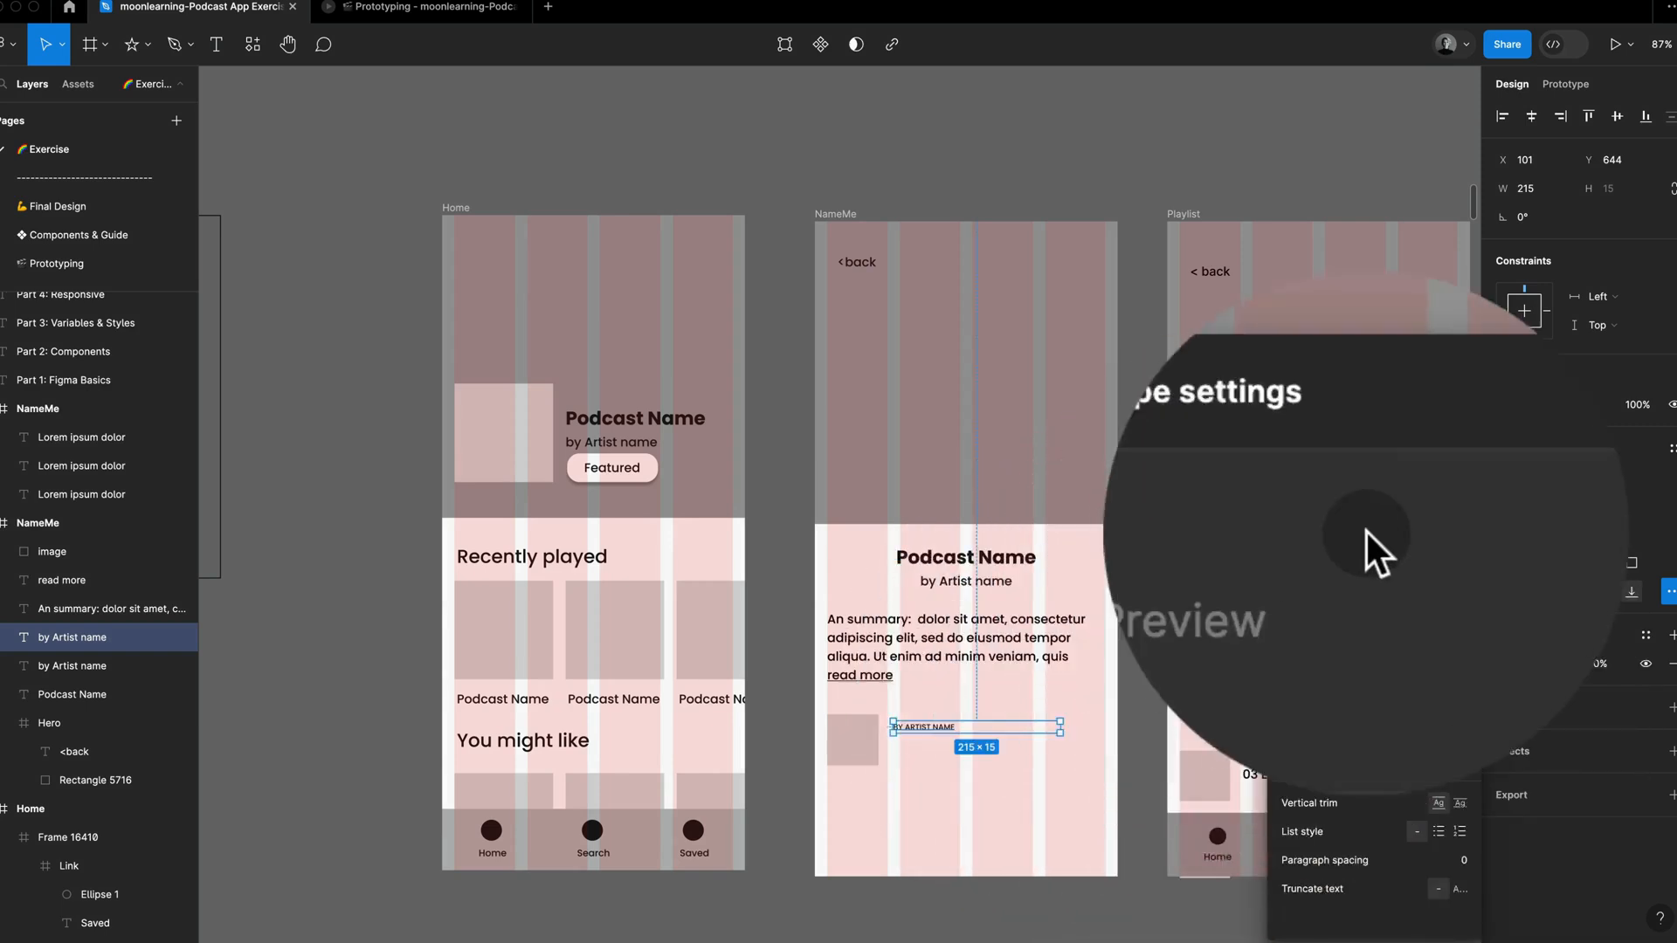
left_click(1301, 758, "super")
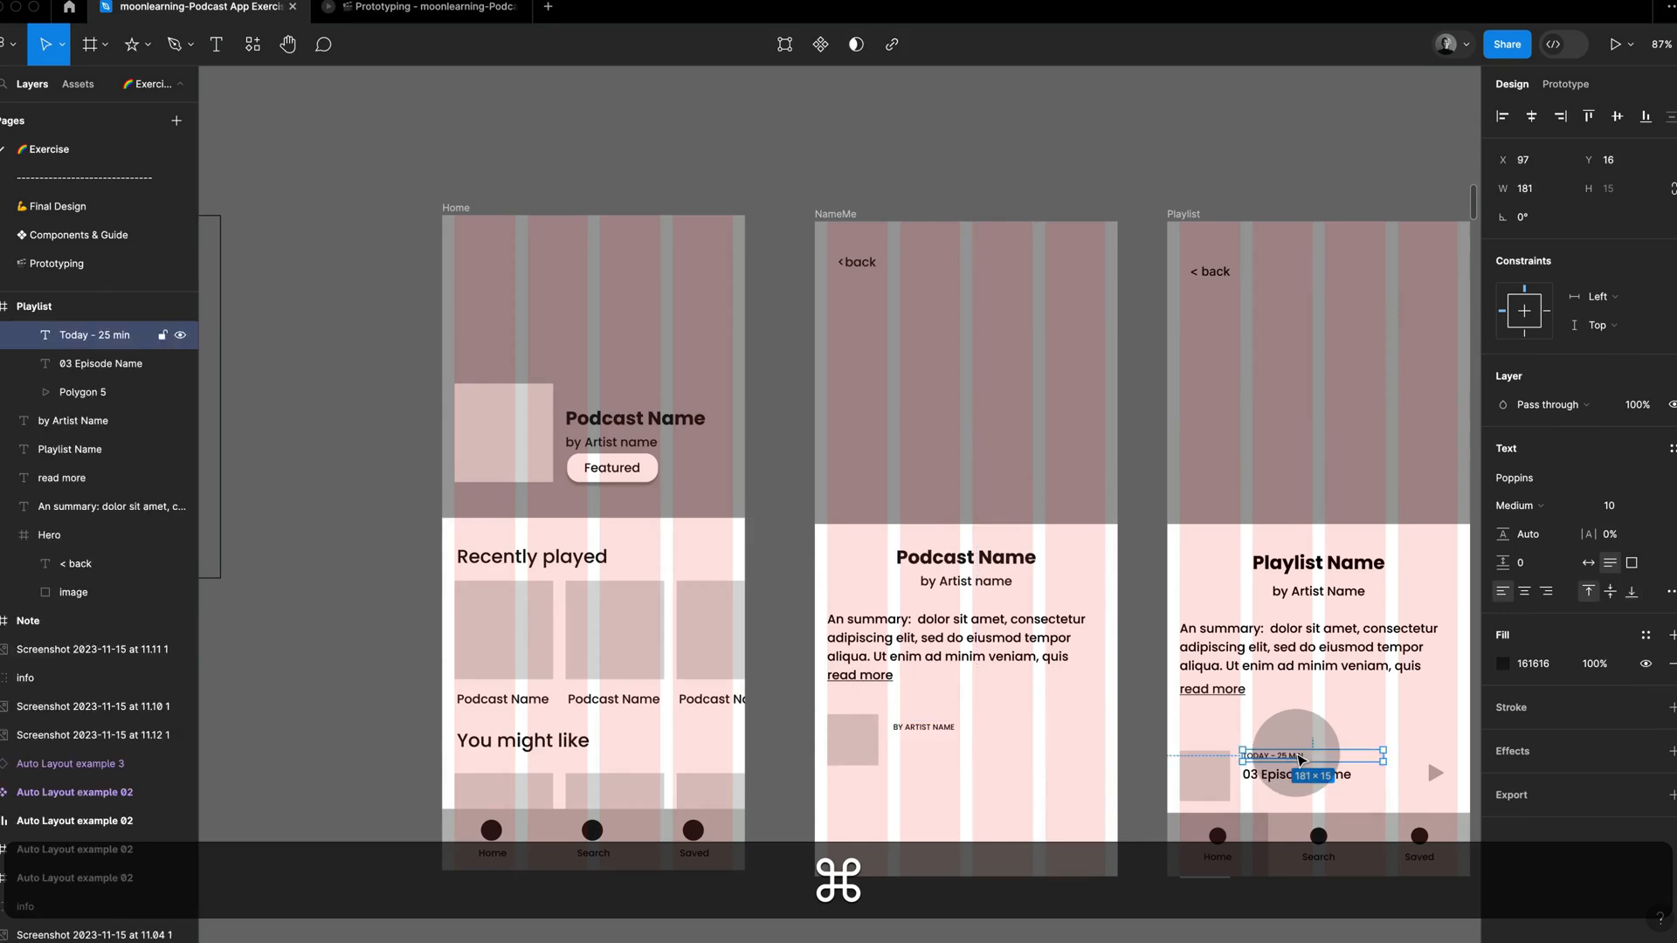
left_click(936, 728)
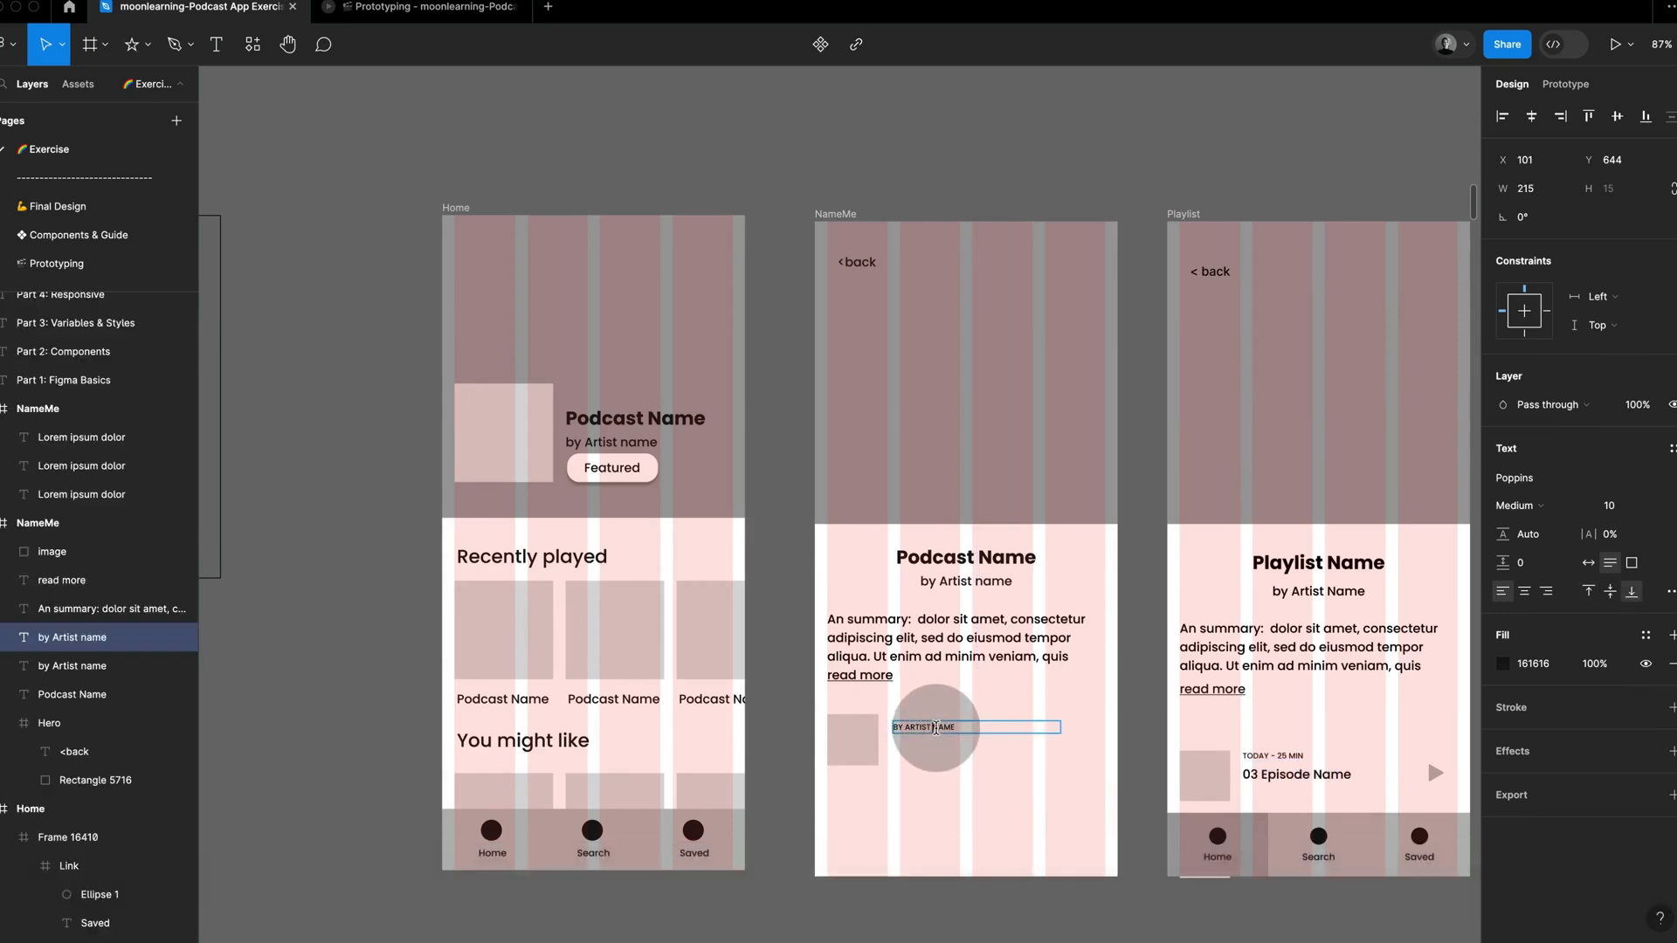
key("super+a")
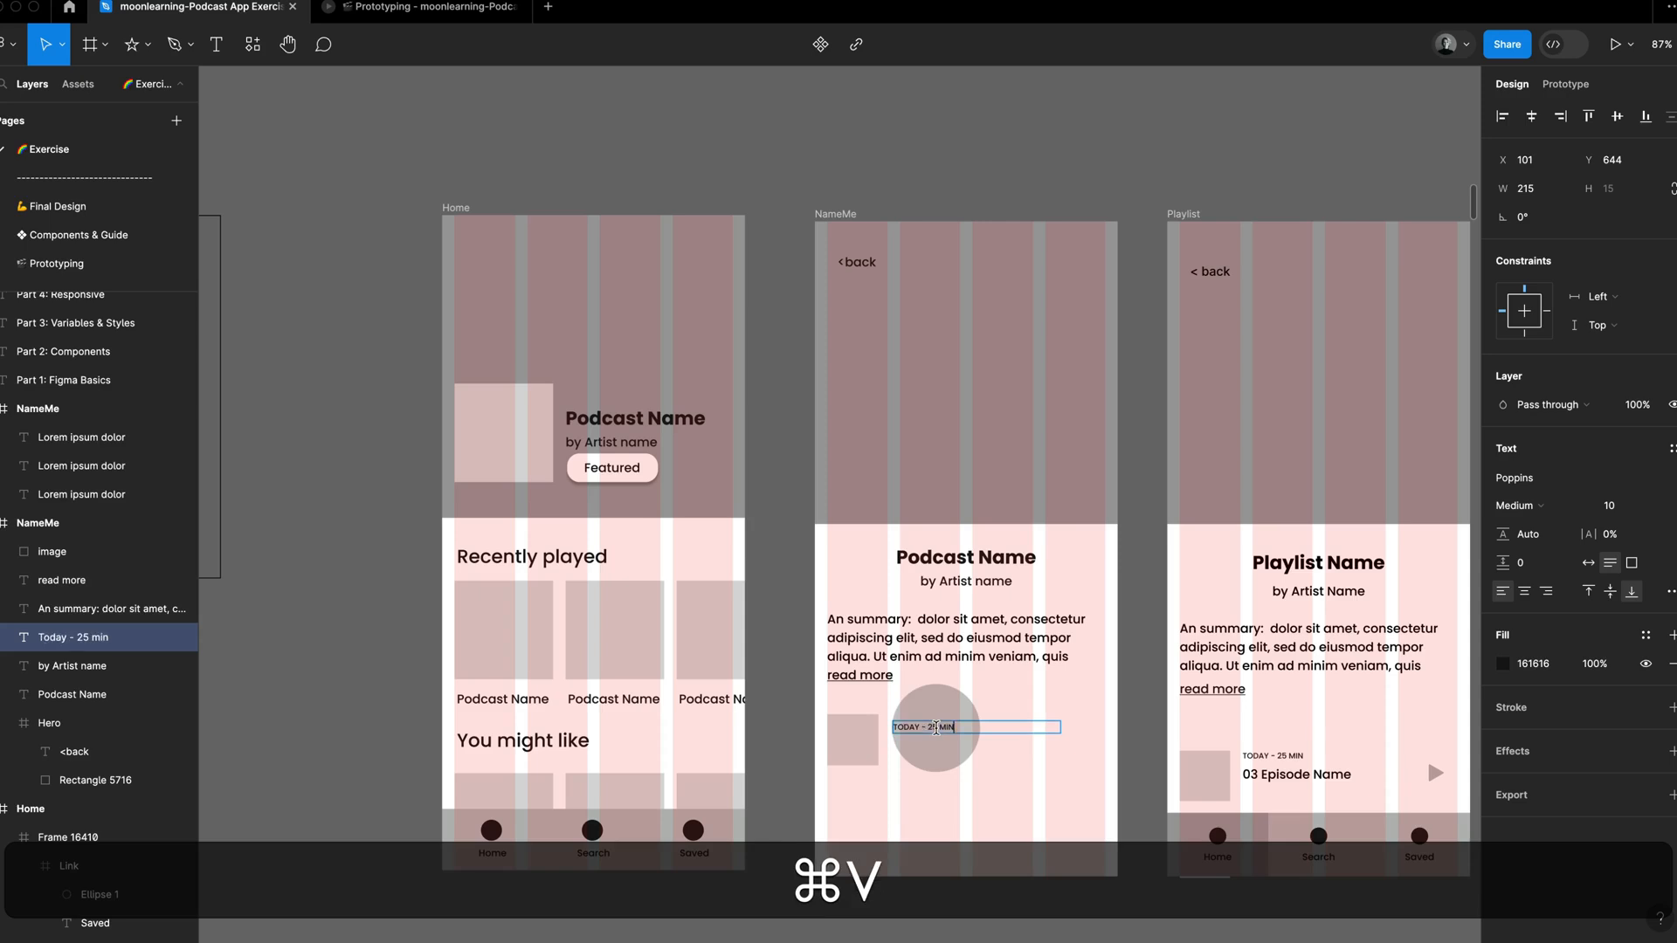
key("Escape")
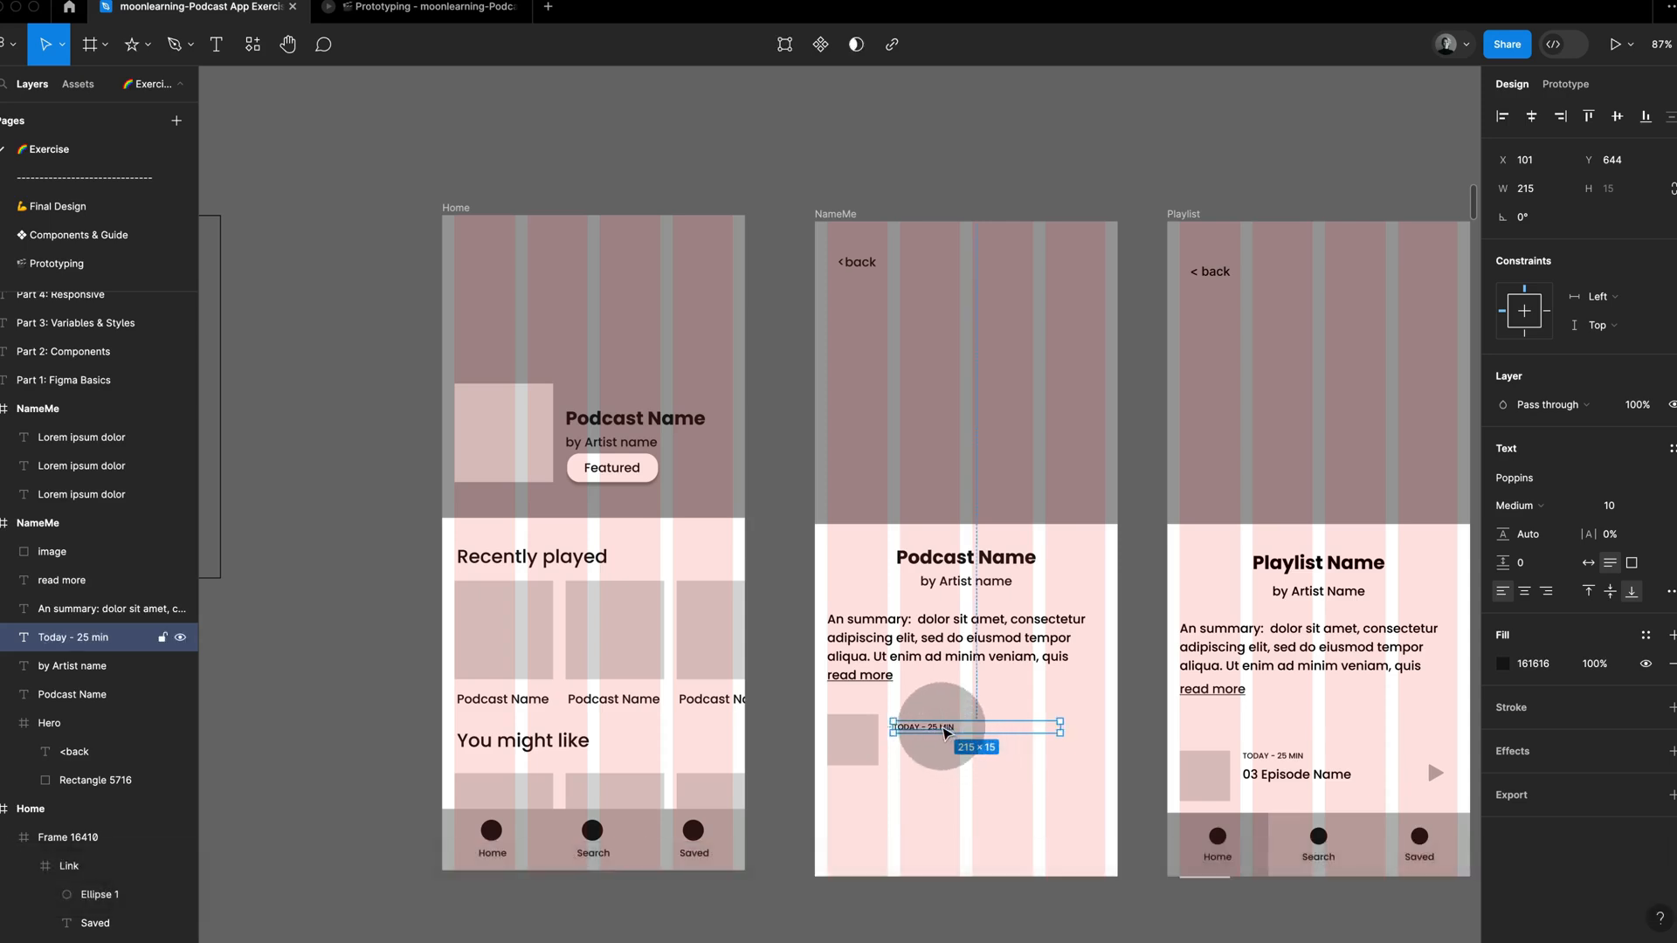
Step: Duplicate the NameMe artist line below the thumbnail, left-align its text and narrow its box to 256 wide
left_click_drag(970, 581, 983, 800)
left_click(1503, 592)
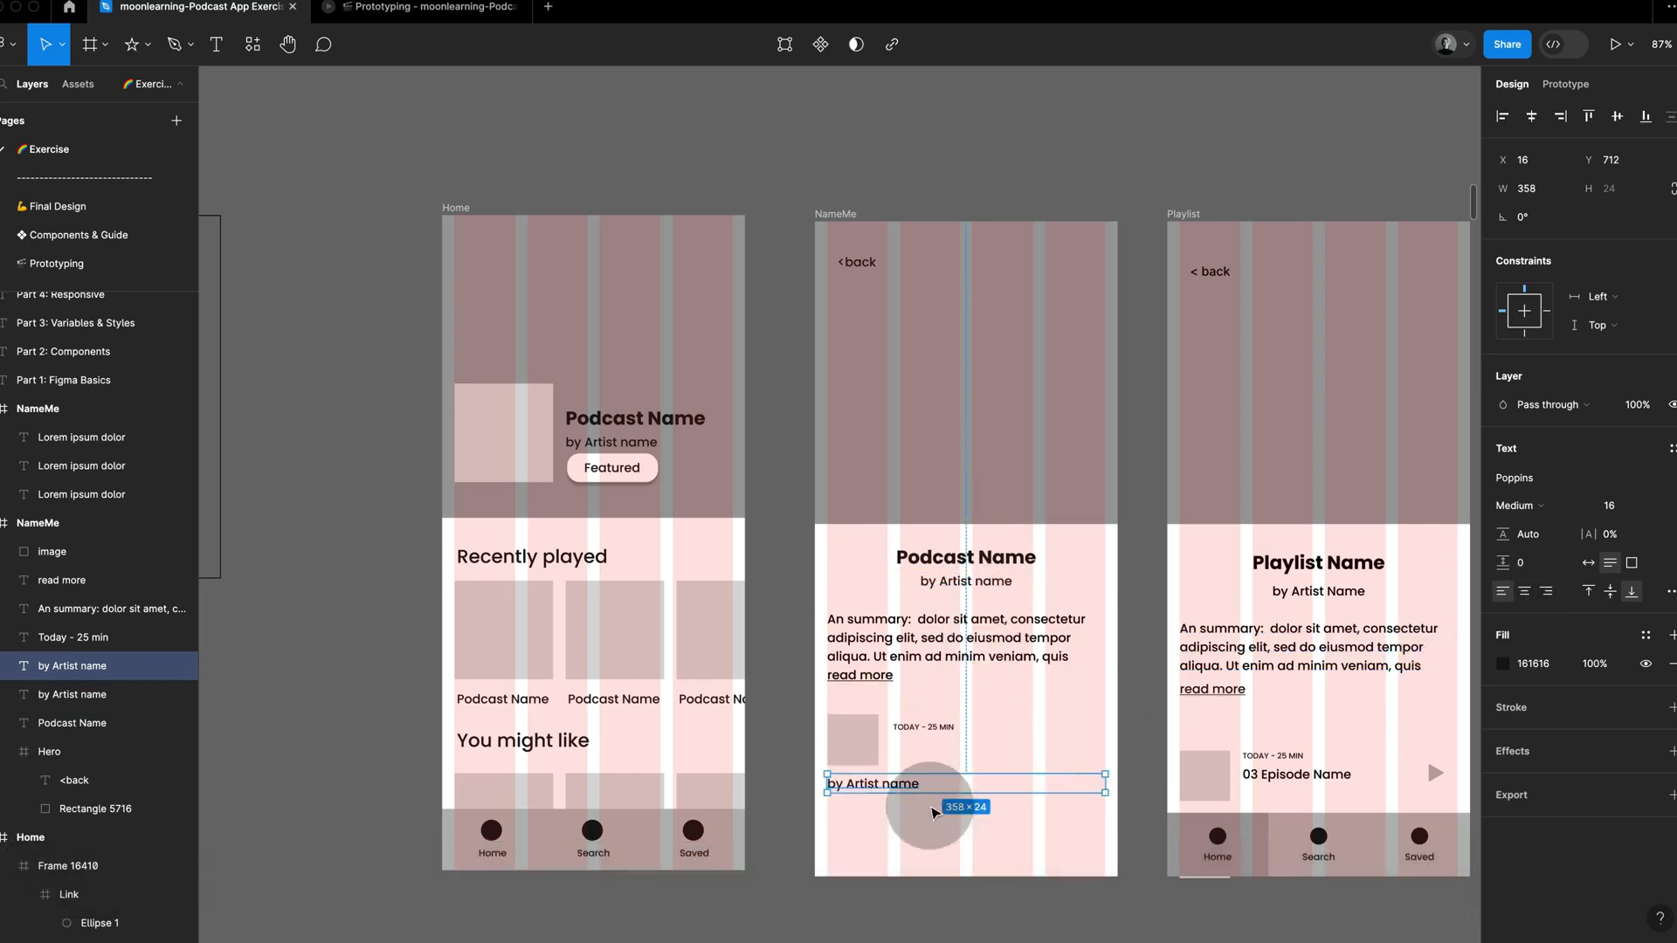
left_click_drag(1105, 783, 1026, 784)
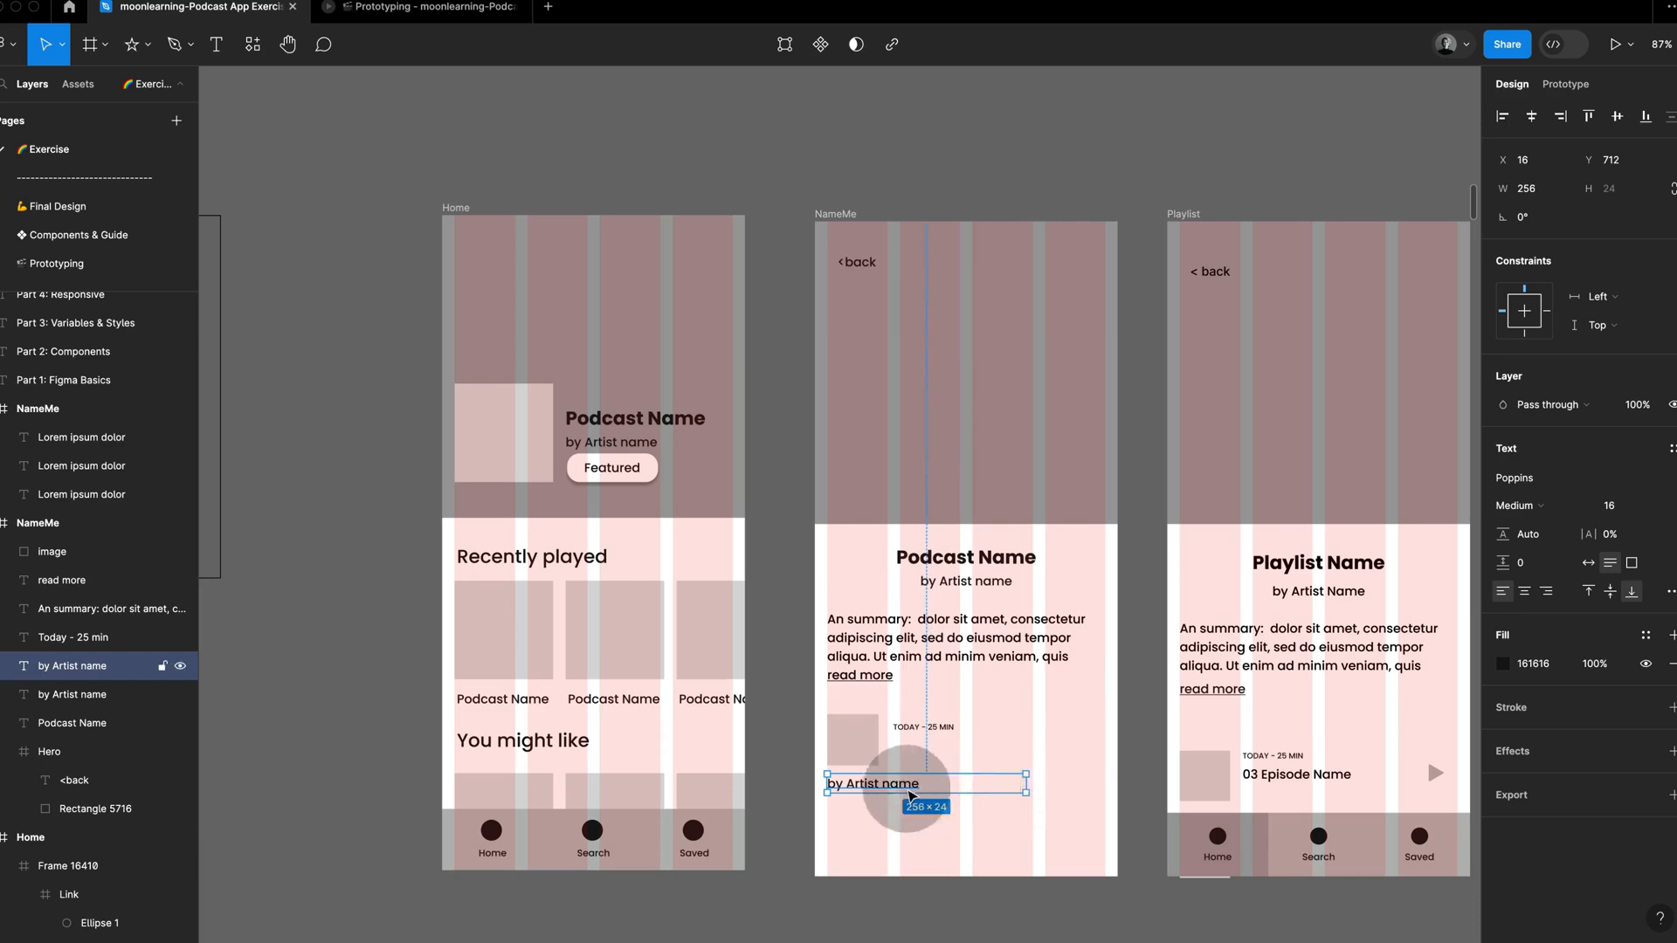
Step: Place the new artist line beside the thumbnail at X 101, with an 8 px gap below the Today - 25 min line
left_click_drag(909, 796, 972, 756)
key("alt+shift")
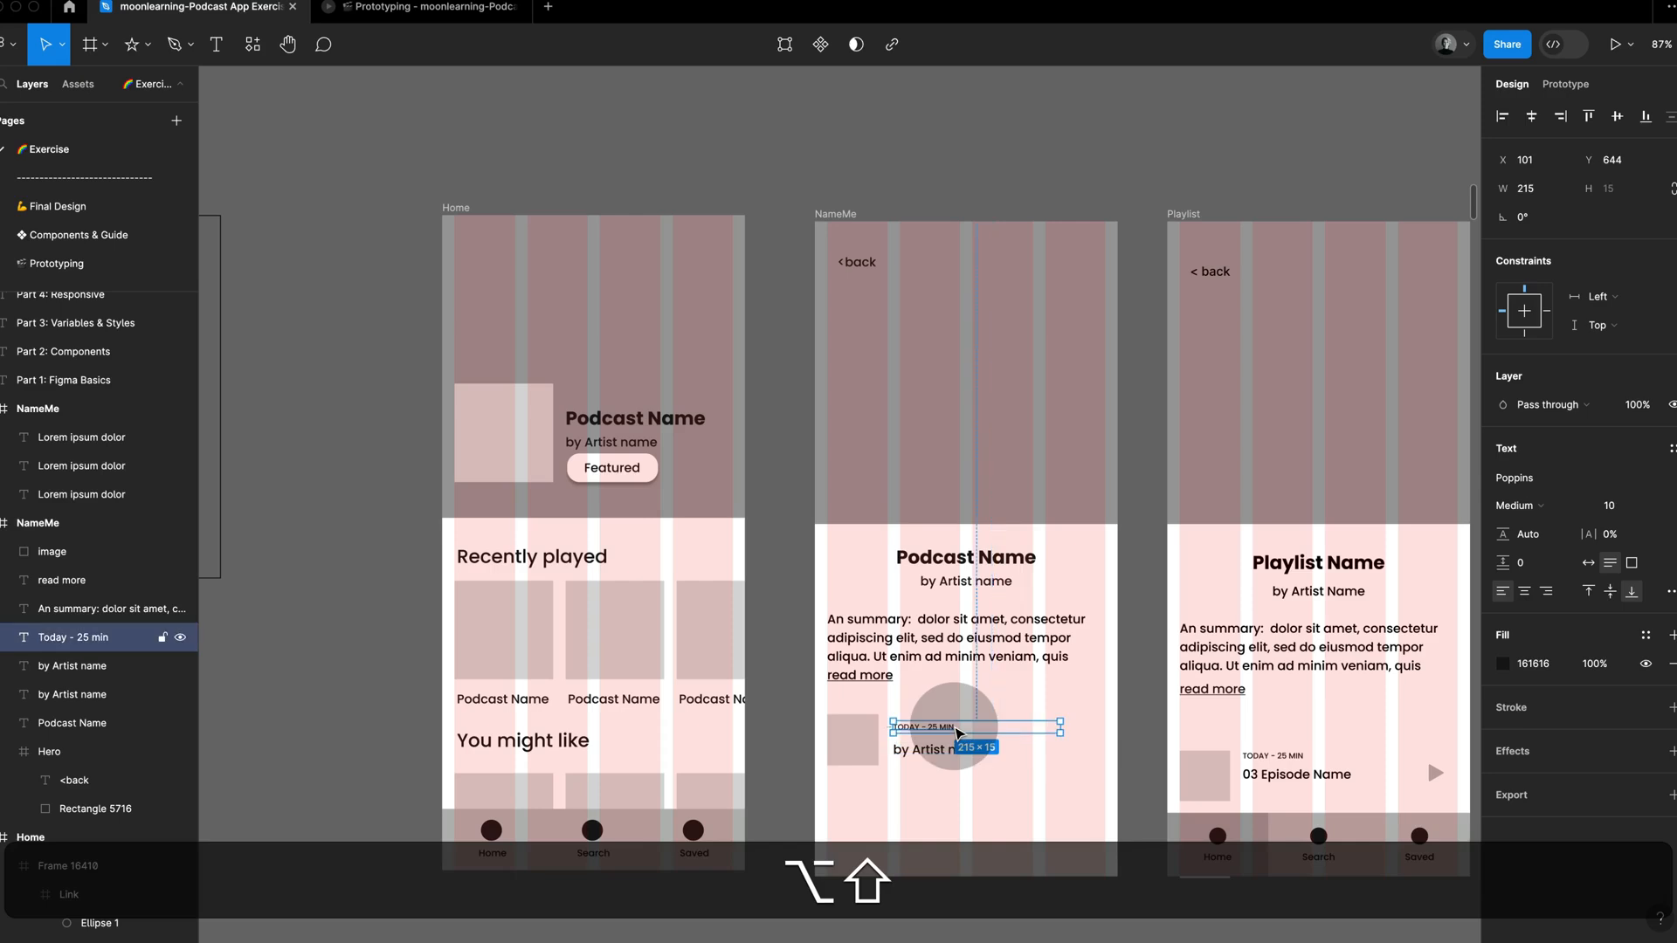
key("Up")
key("alt+shift")
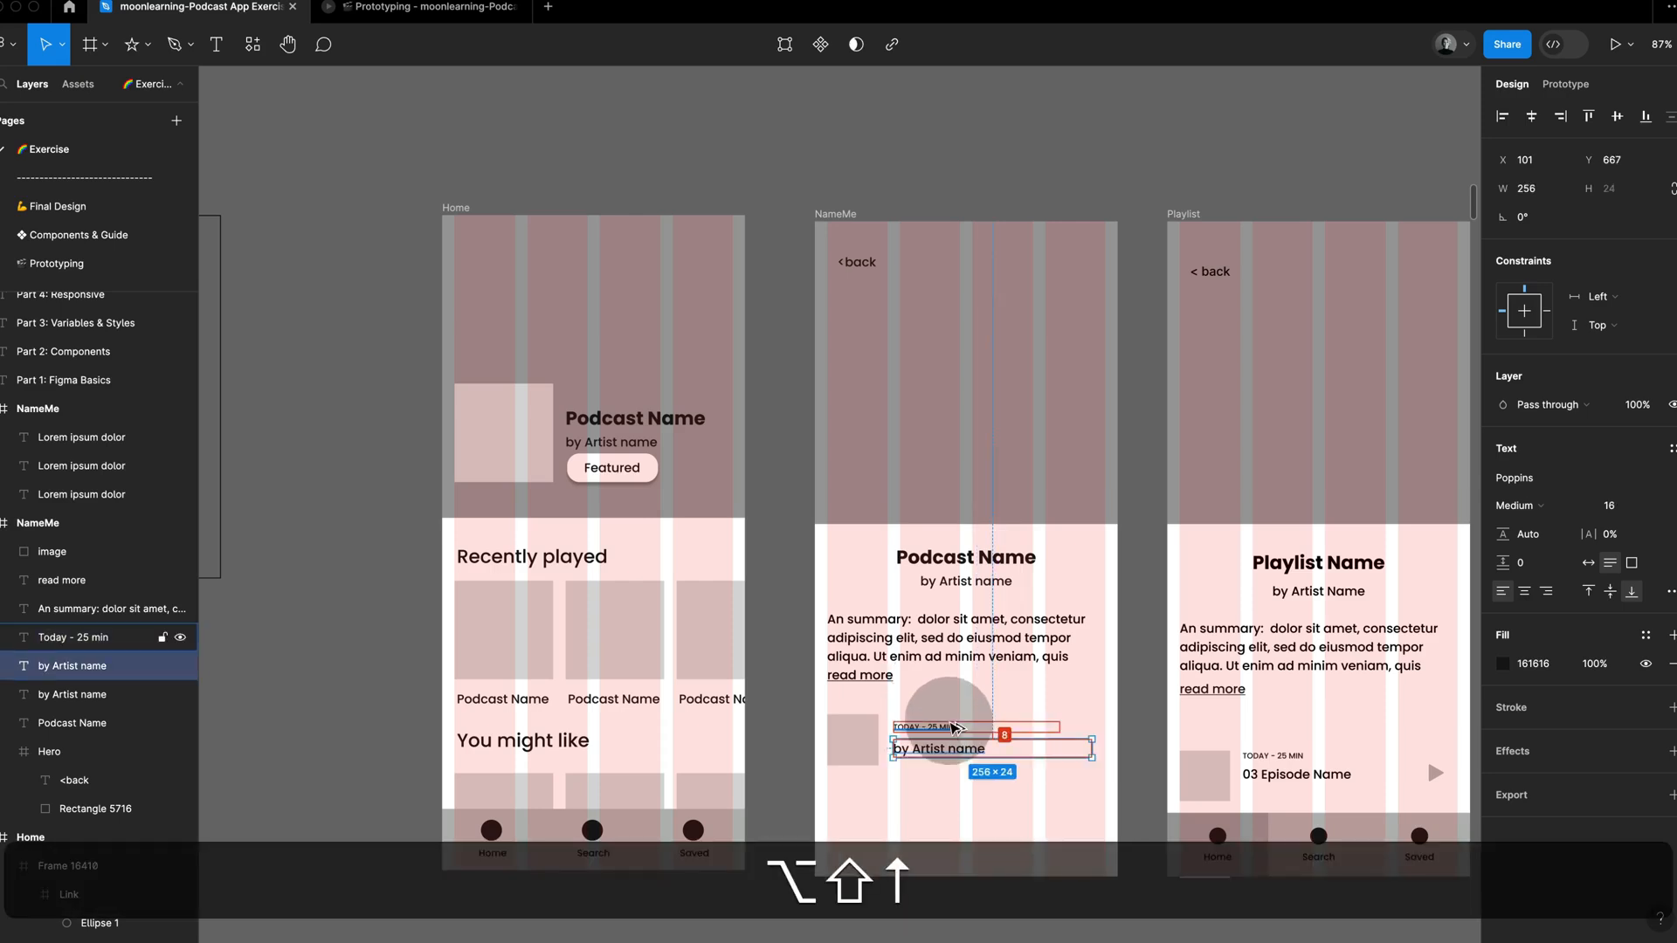
Step: Replace the artist line beside the NameMe thumbnail with the reference's text, 03 Episode Name
double_click(952, 749)
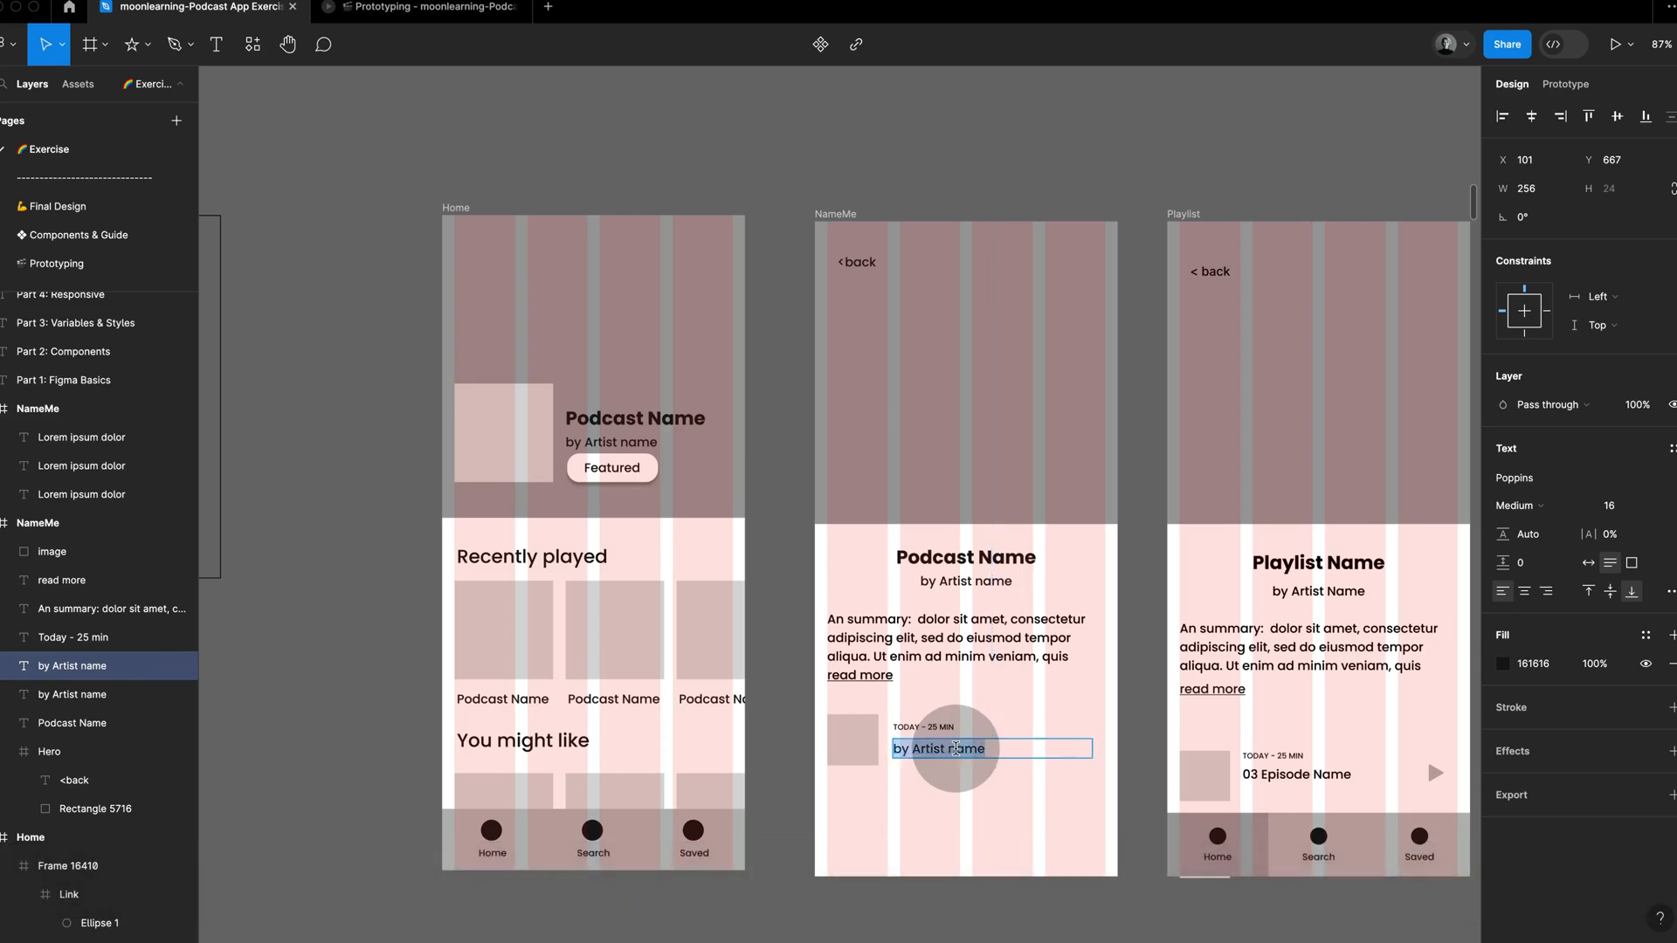
double_click(1268, 773)
key("super+a")
key("super+c")
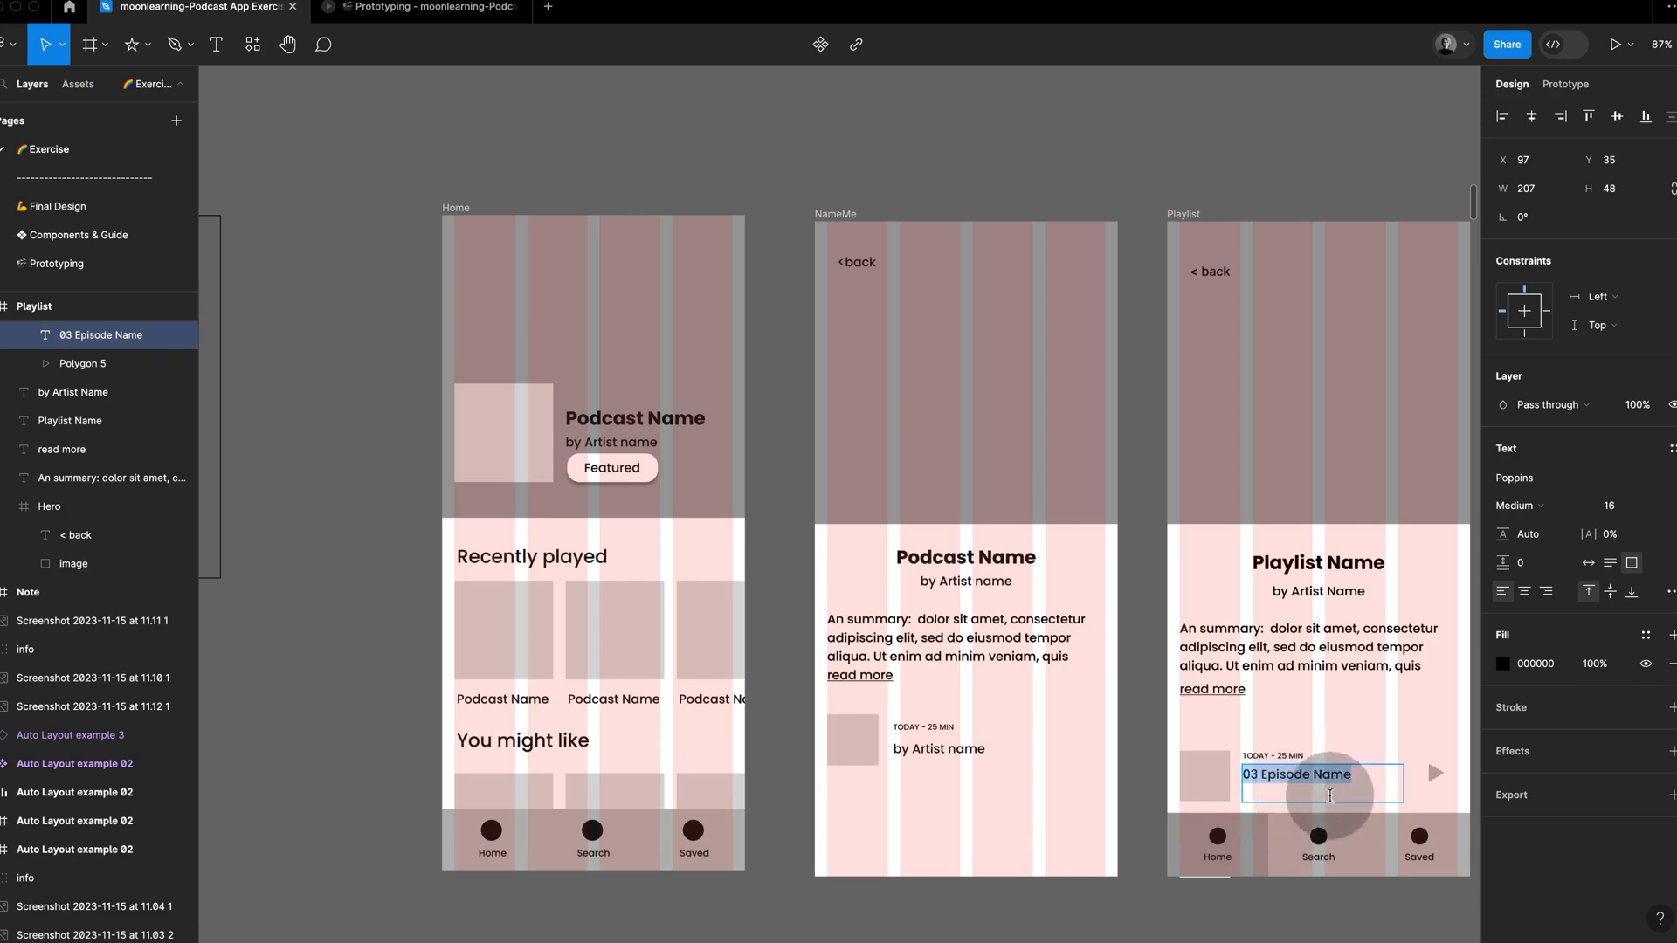
double_click(966, 753)
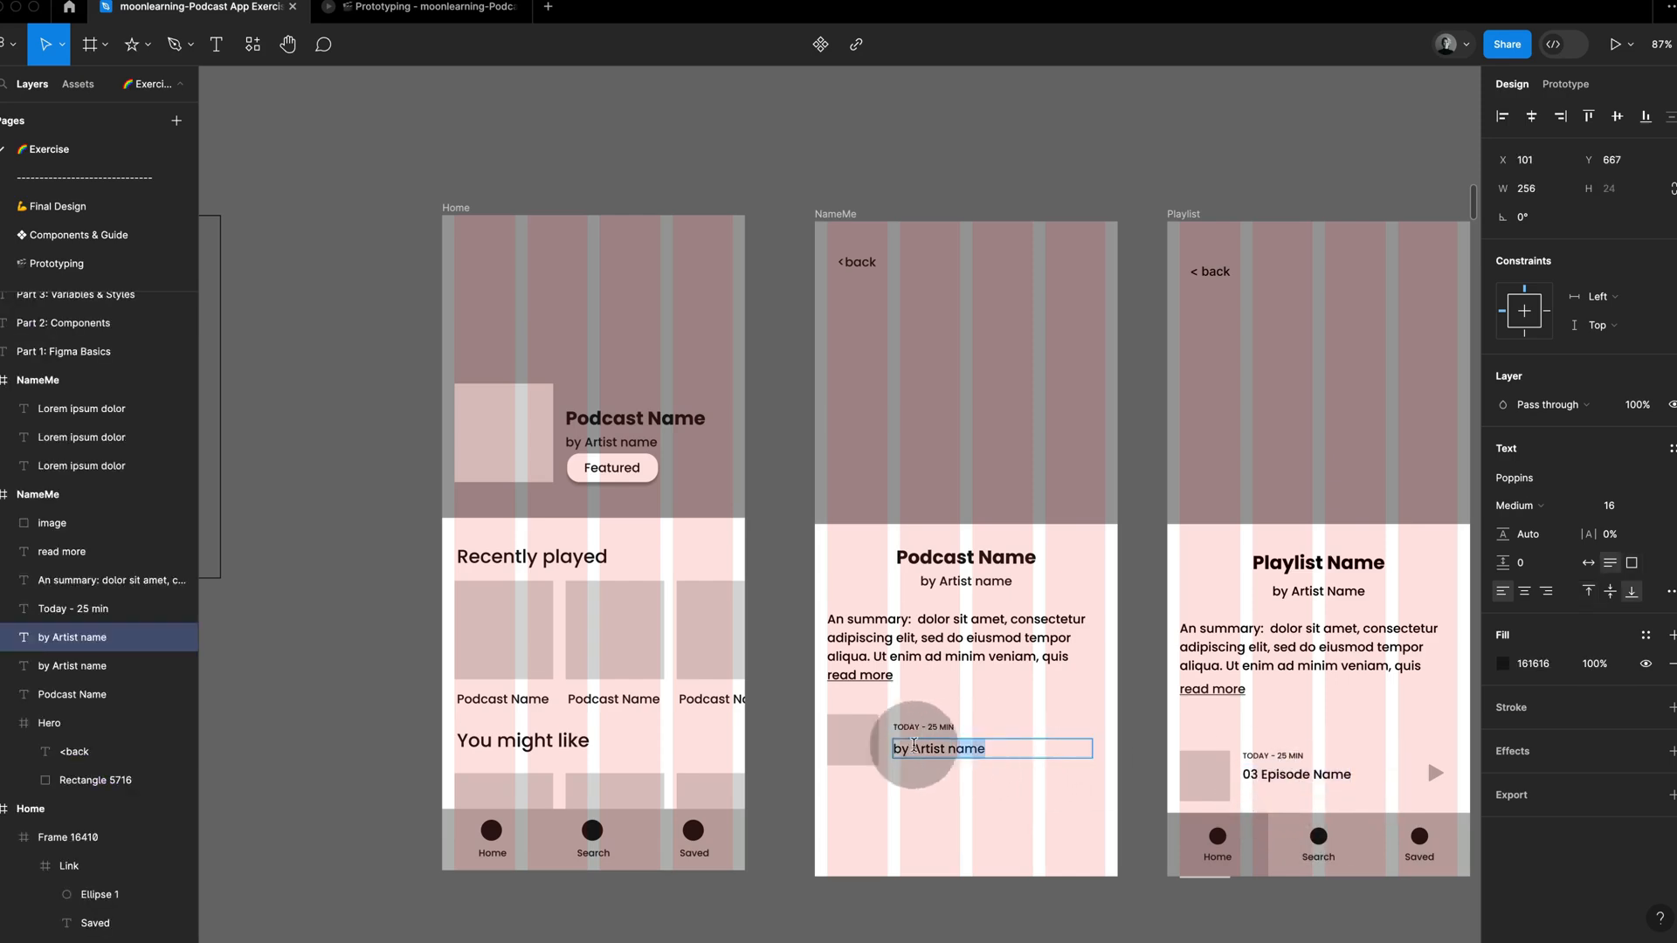
key("super+v")
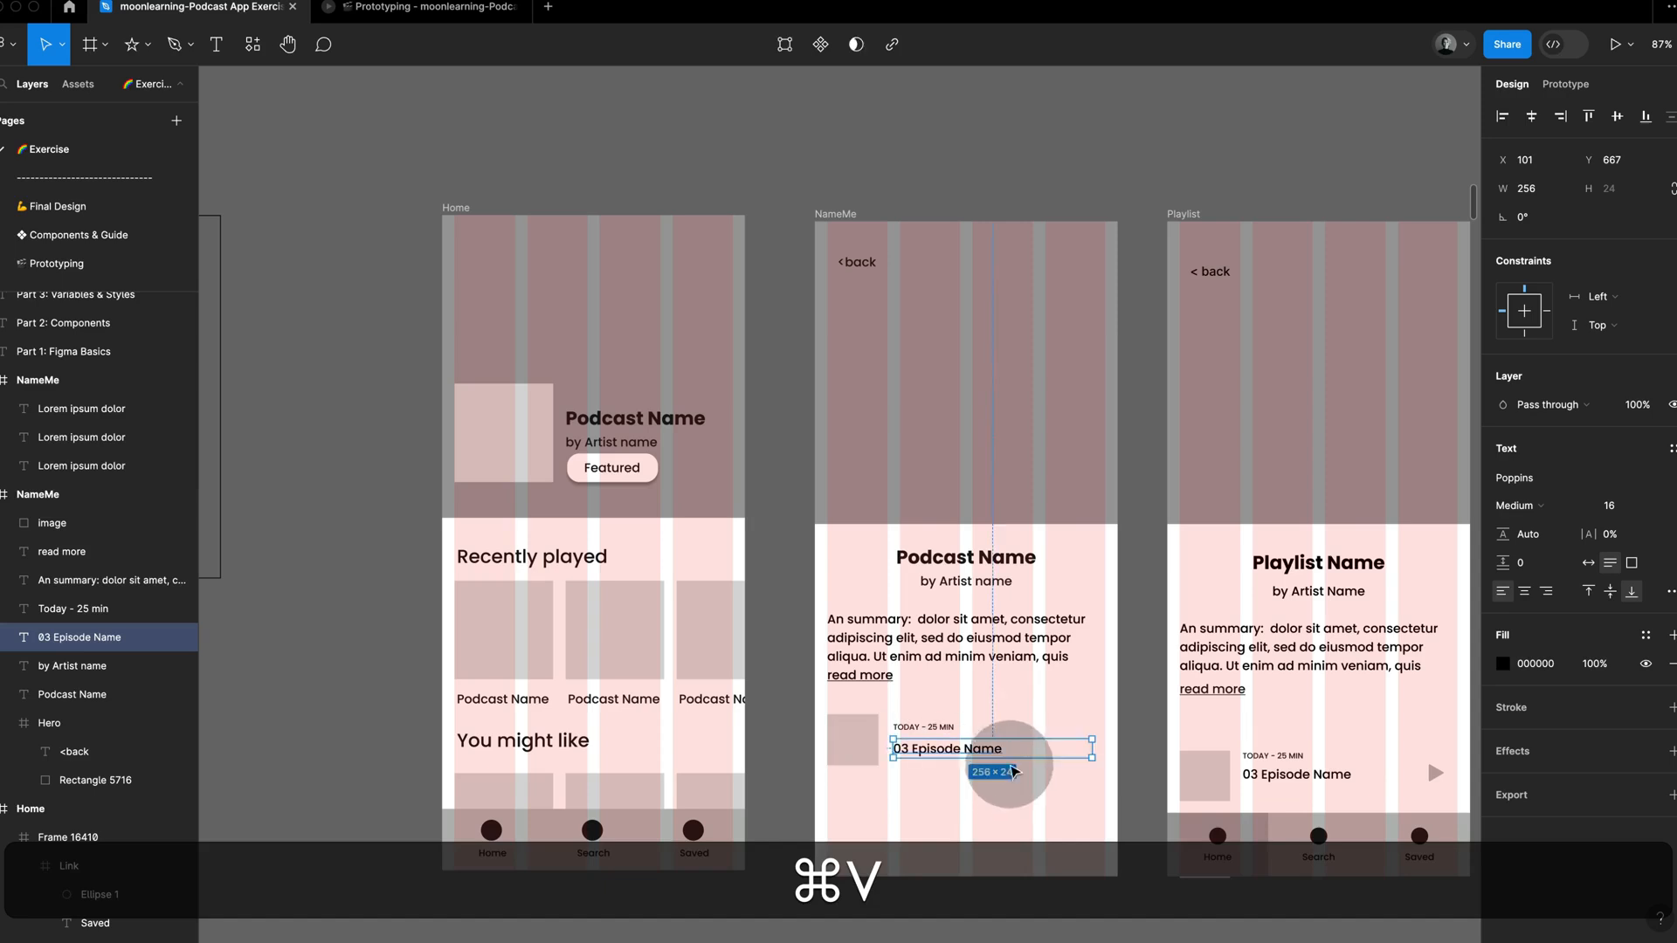
key("Escape")
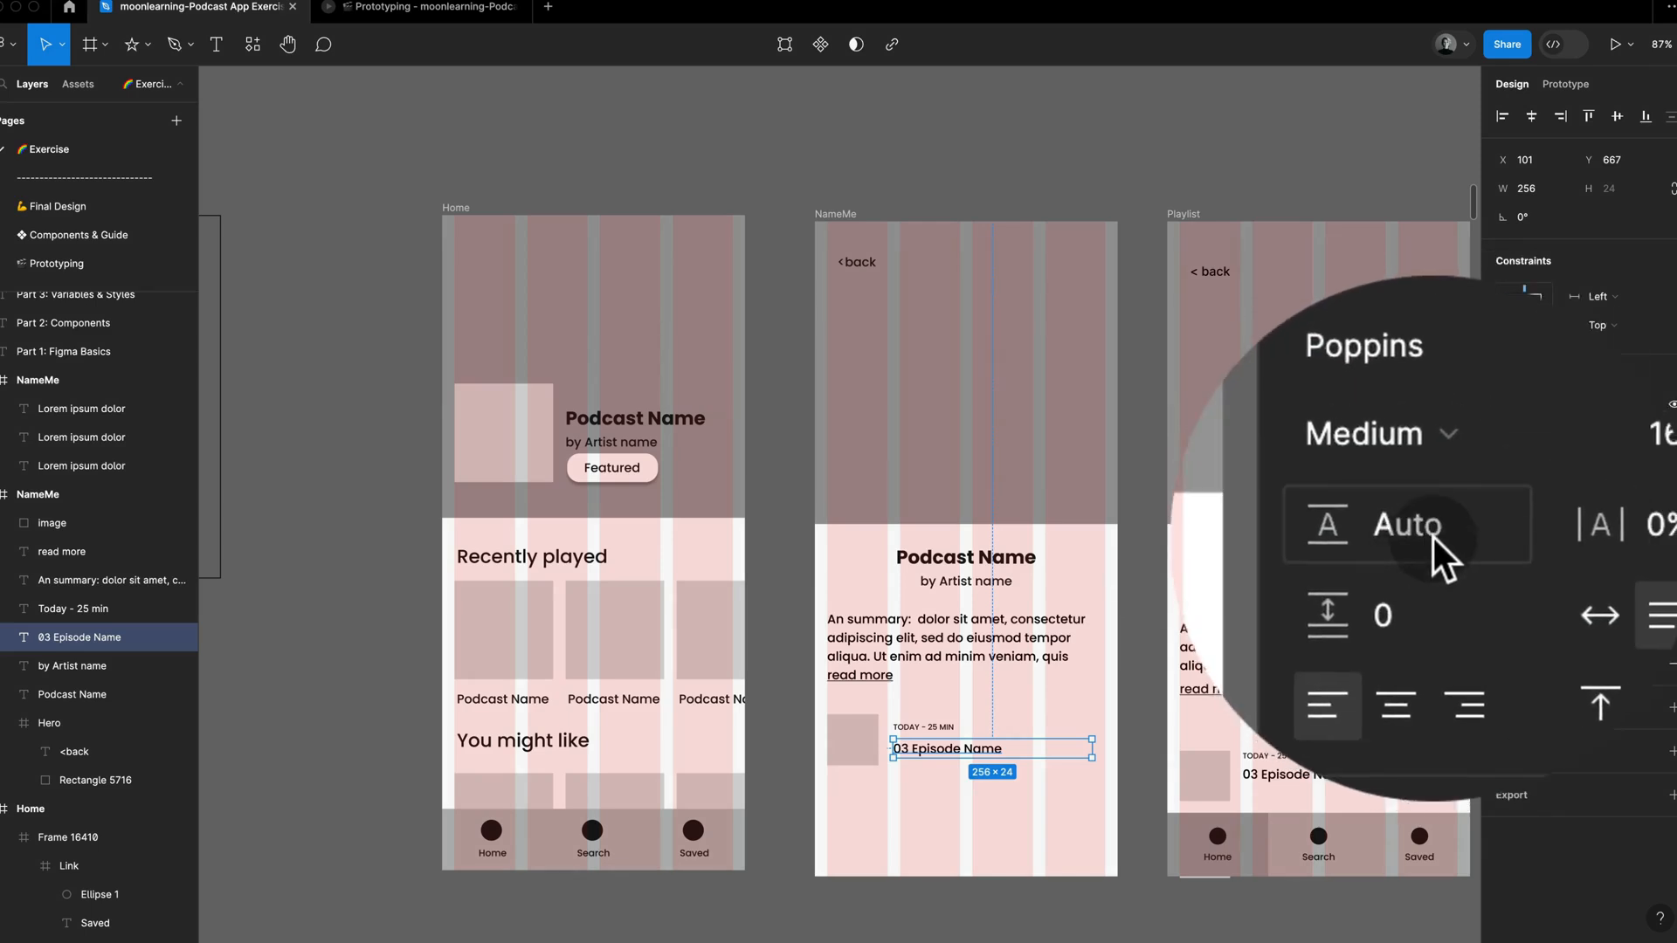
Step: Set the 03 Episode Name text box height to 48 and align its text to the top
left_click(1433, 538)
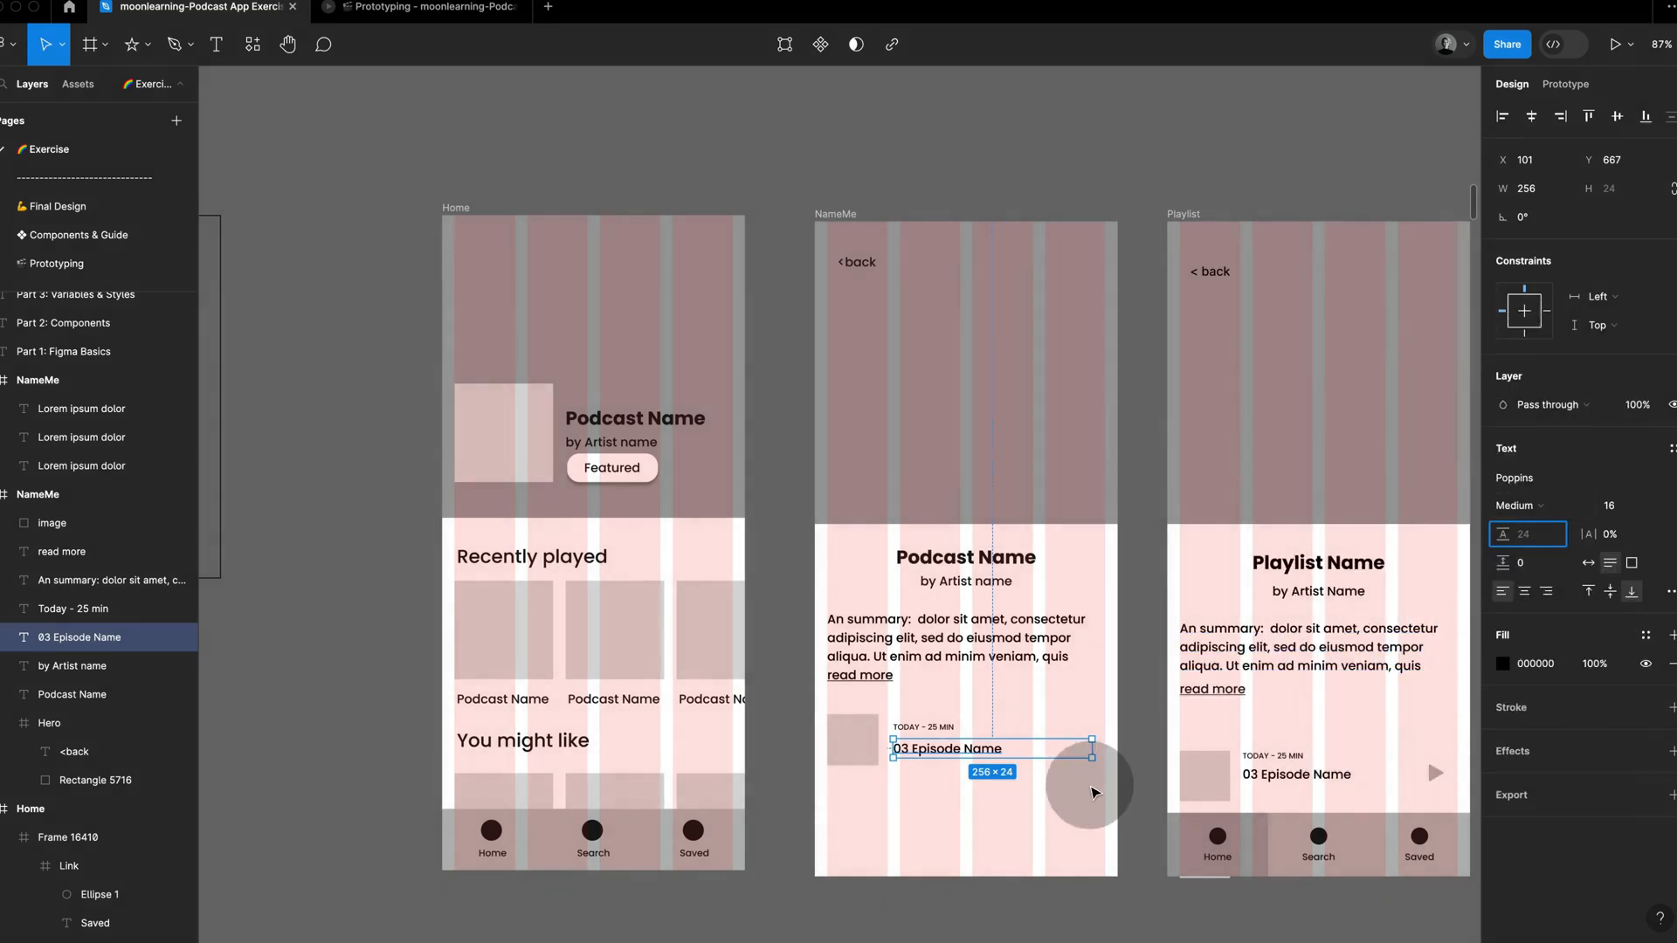
left_click(1022, 756)
left_click(1022, 756)
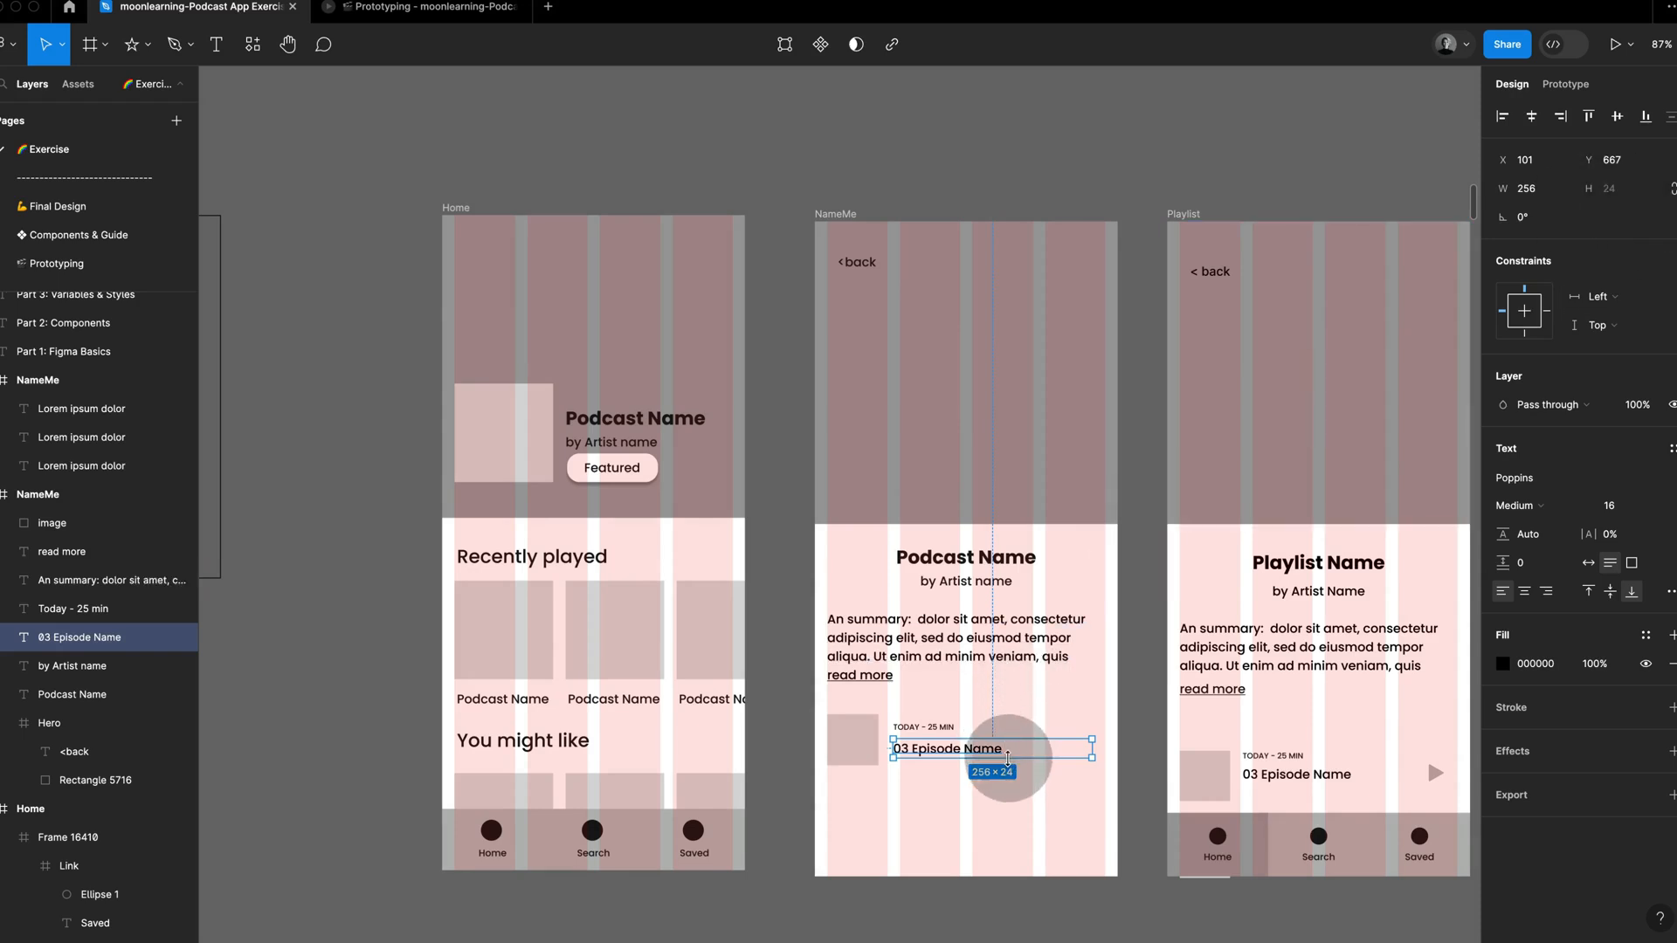
left_click_drag(1008, 759, 1008, 767)
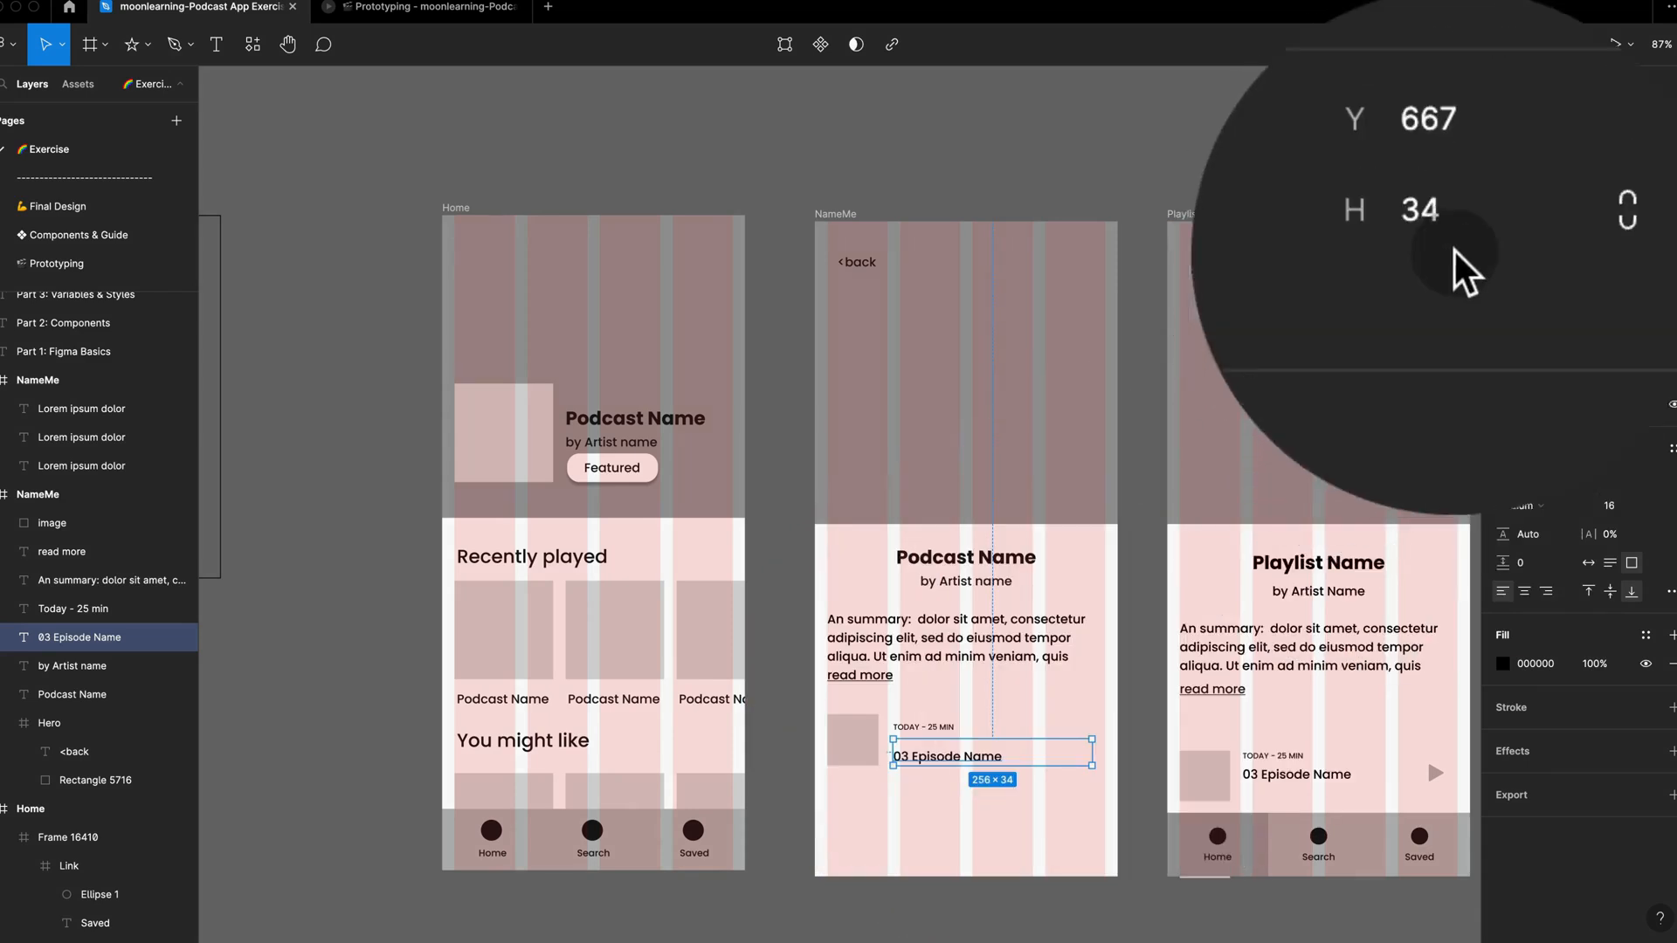
left_click(1617, 193)
type("48")
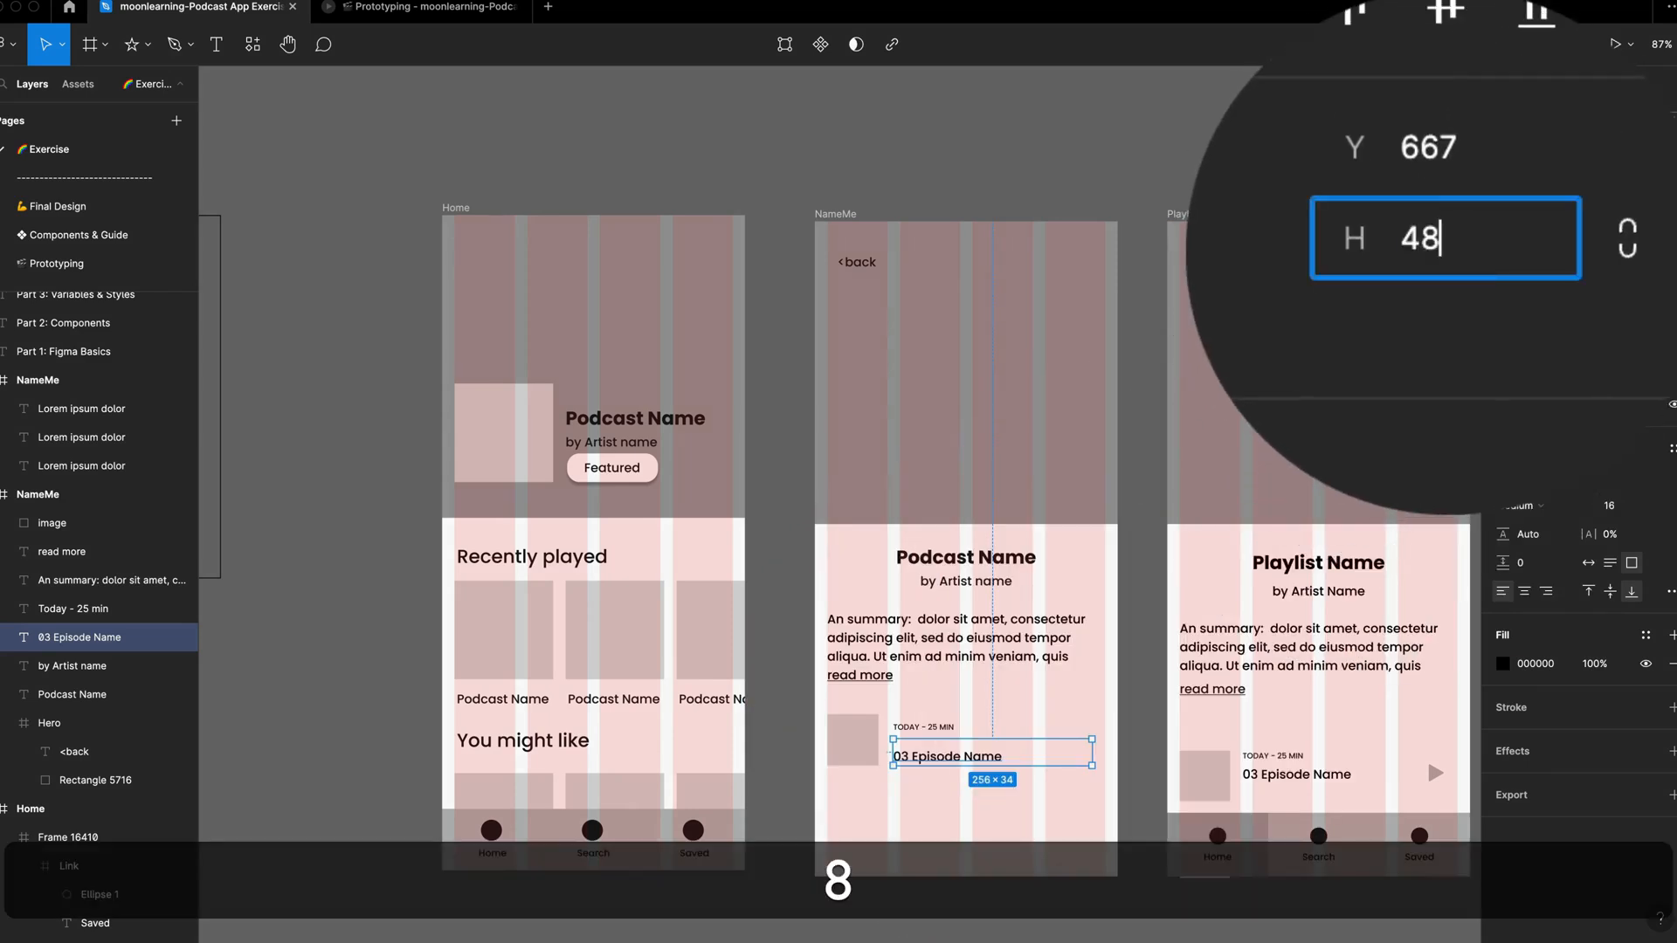
key("Return")
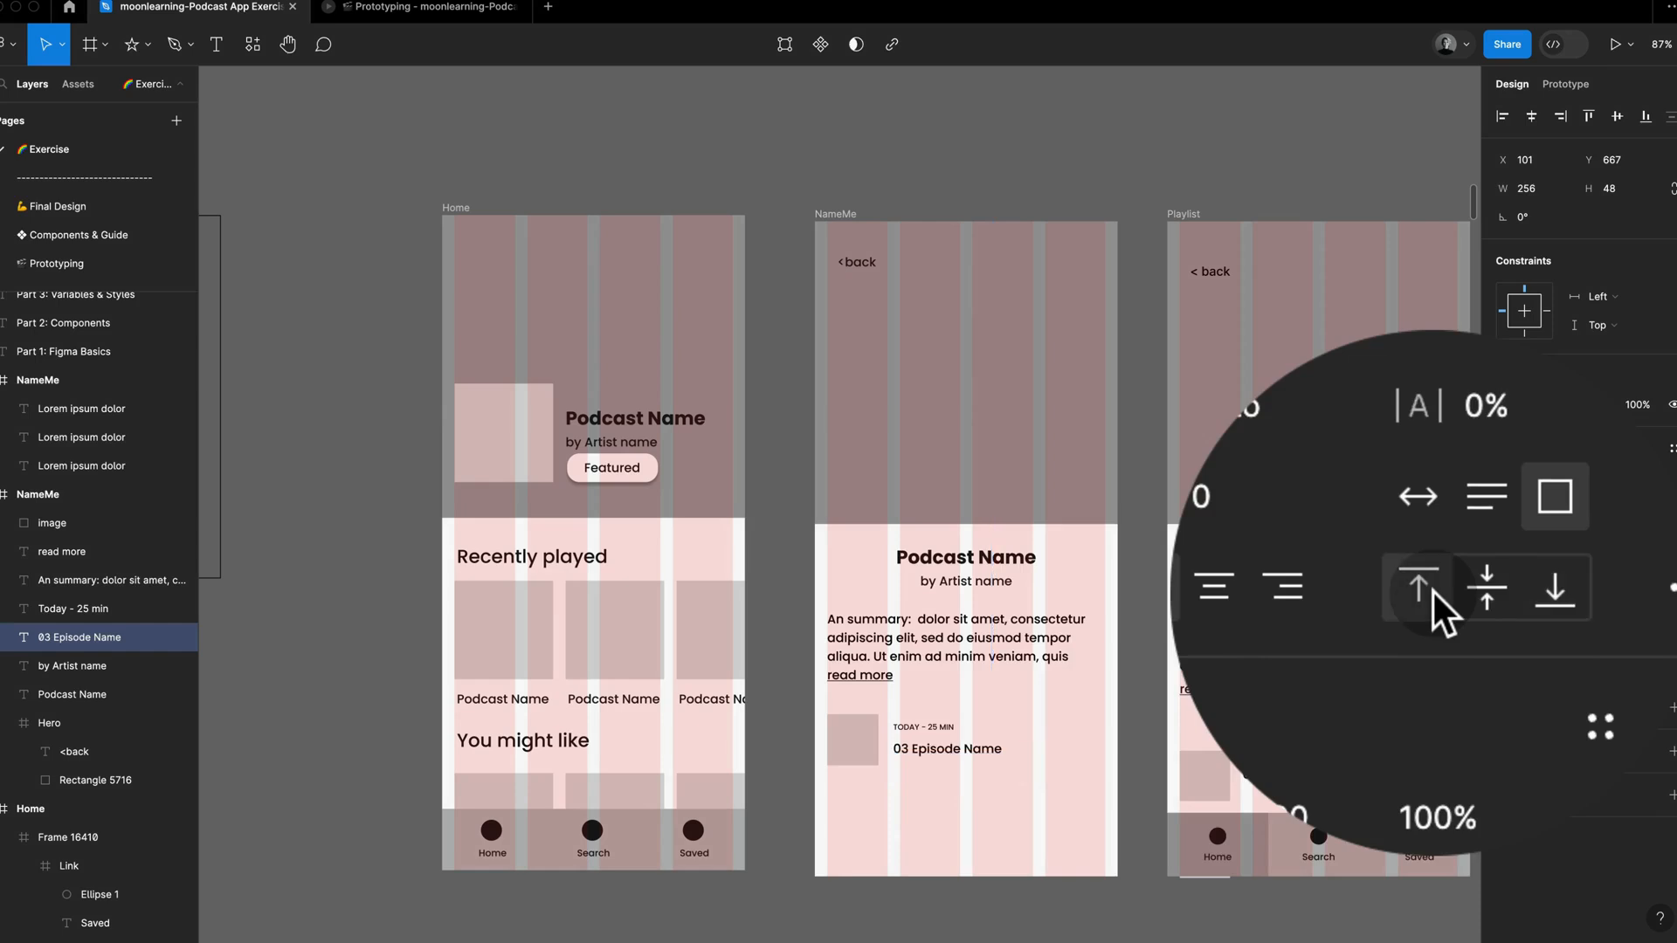
left_click(1592, 593)
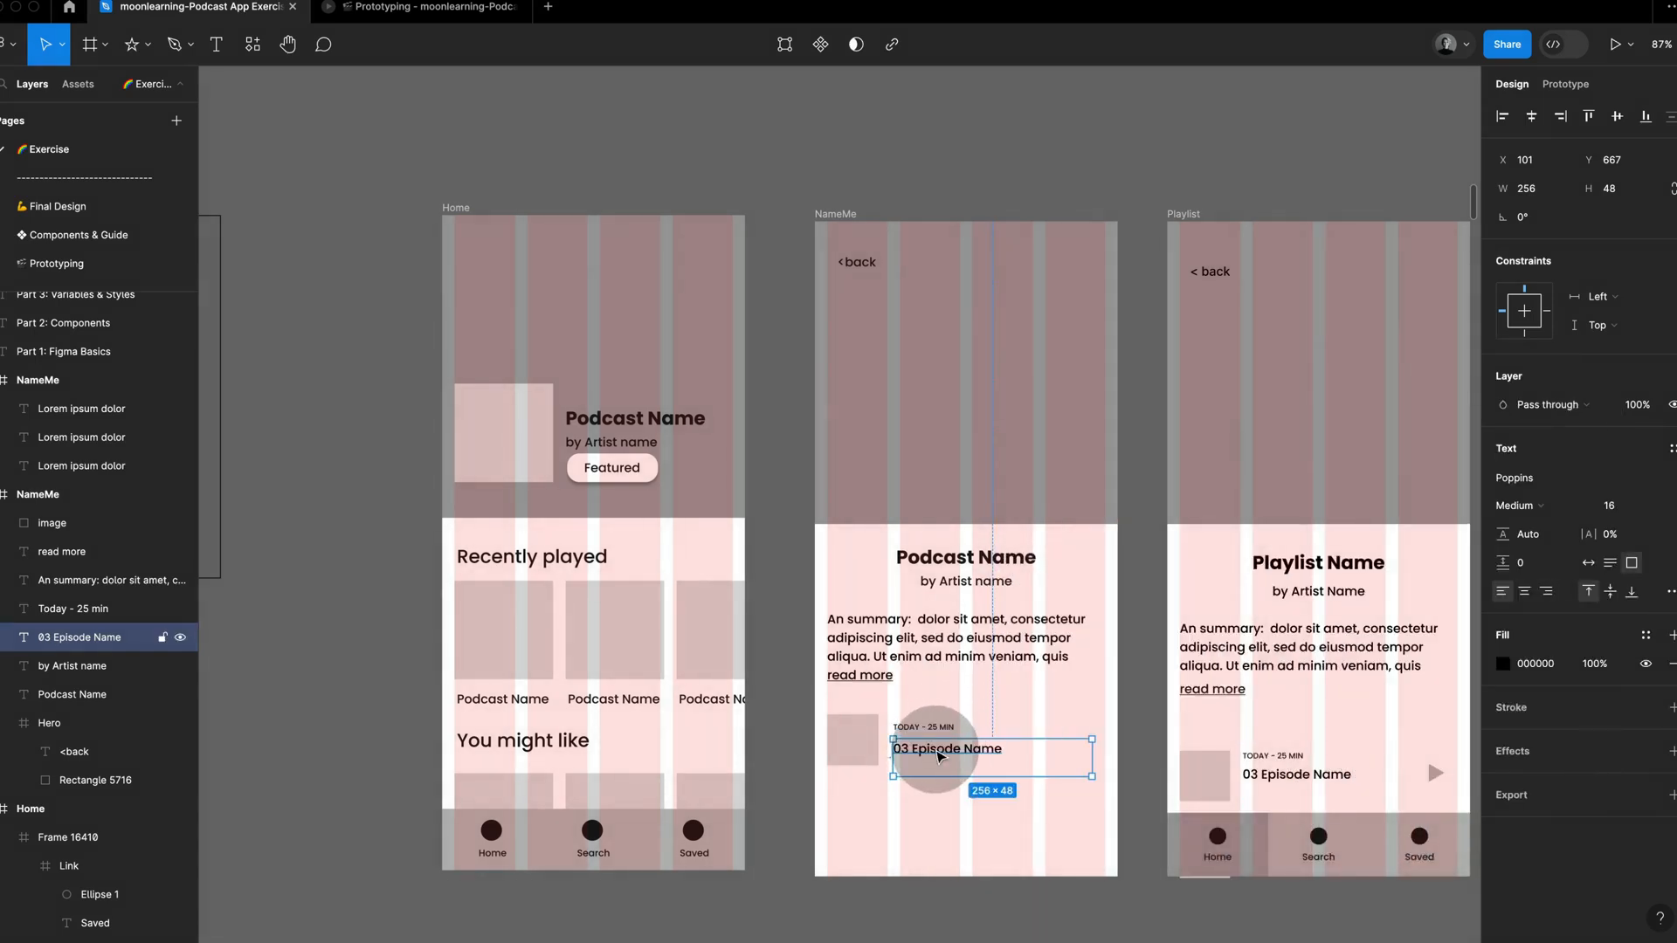
Step: Raise both text lines to the thumbnail's upper edge, with the episode name at Y 650, and narrow its box to about 195 wide
left_click(937, 734, "shift")
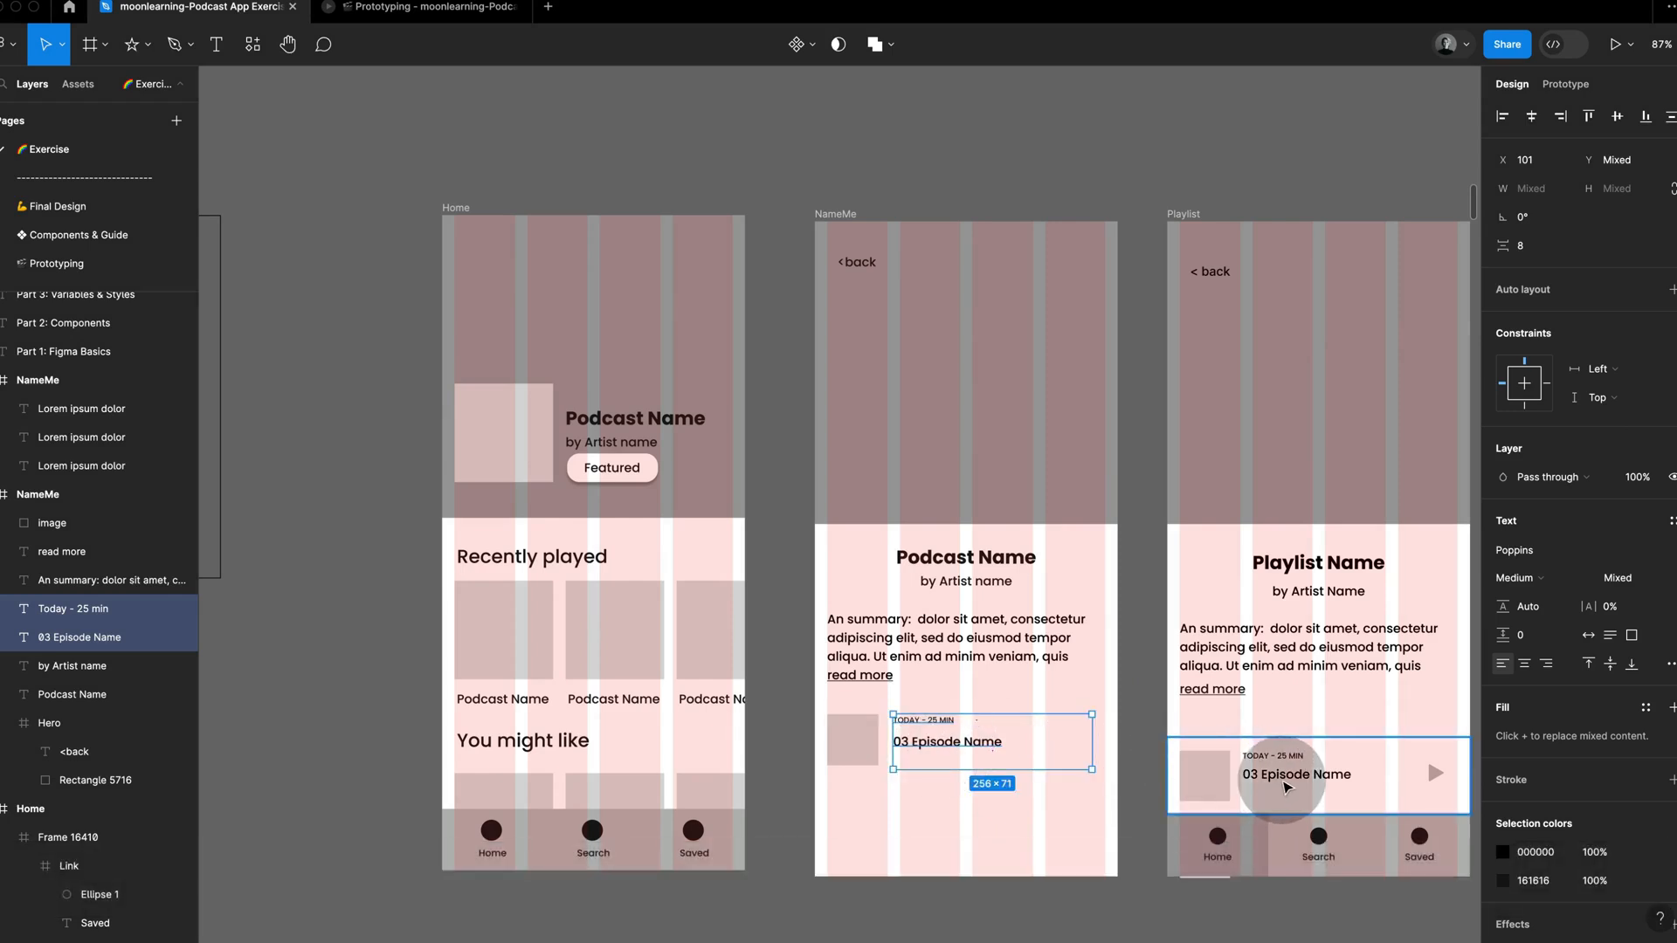
left_click(1287, 787, "super")
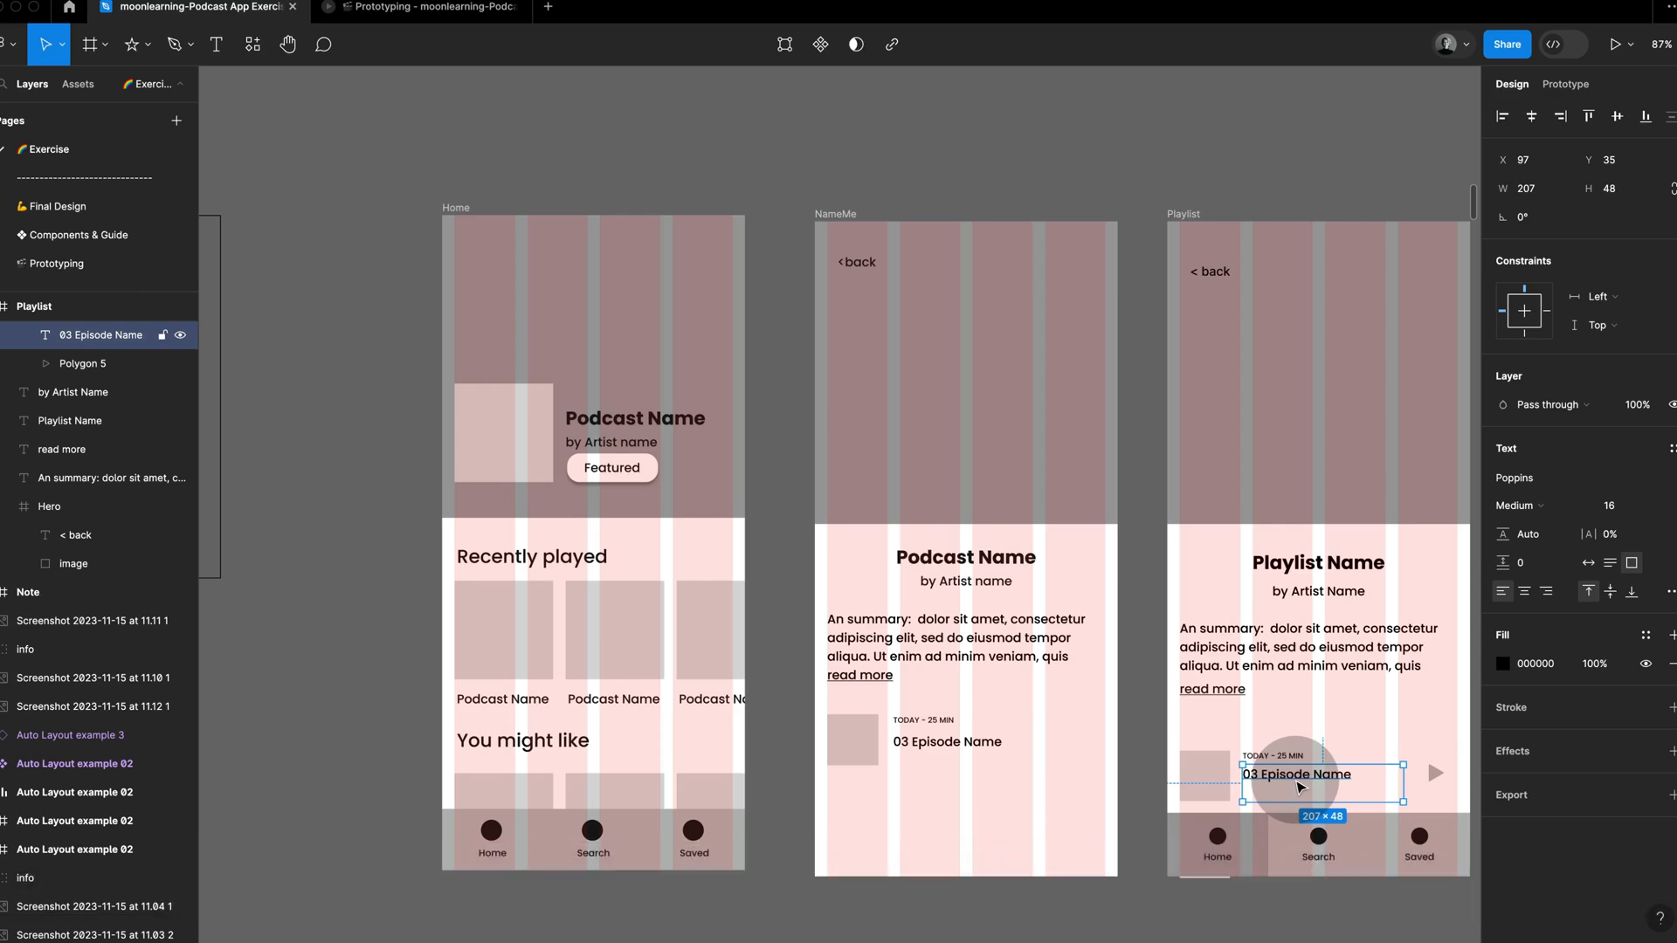
left_click(964, 744, "super")
key("alt+shift")
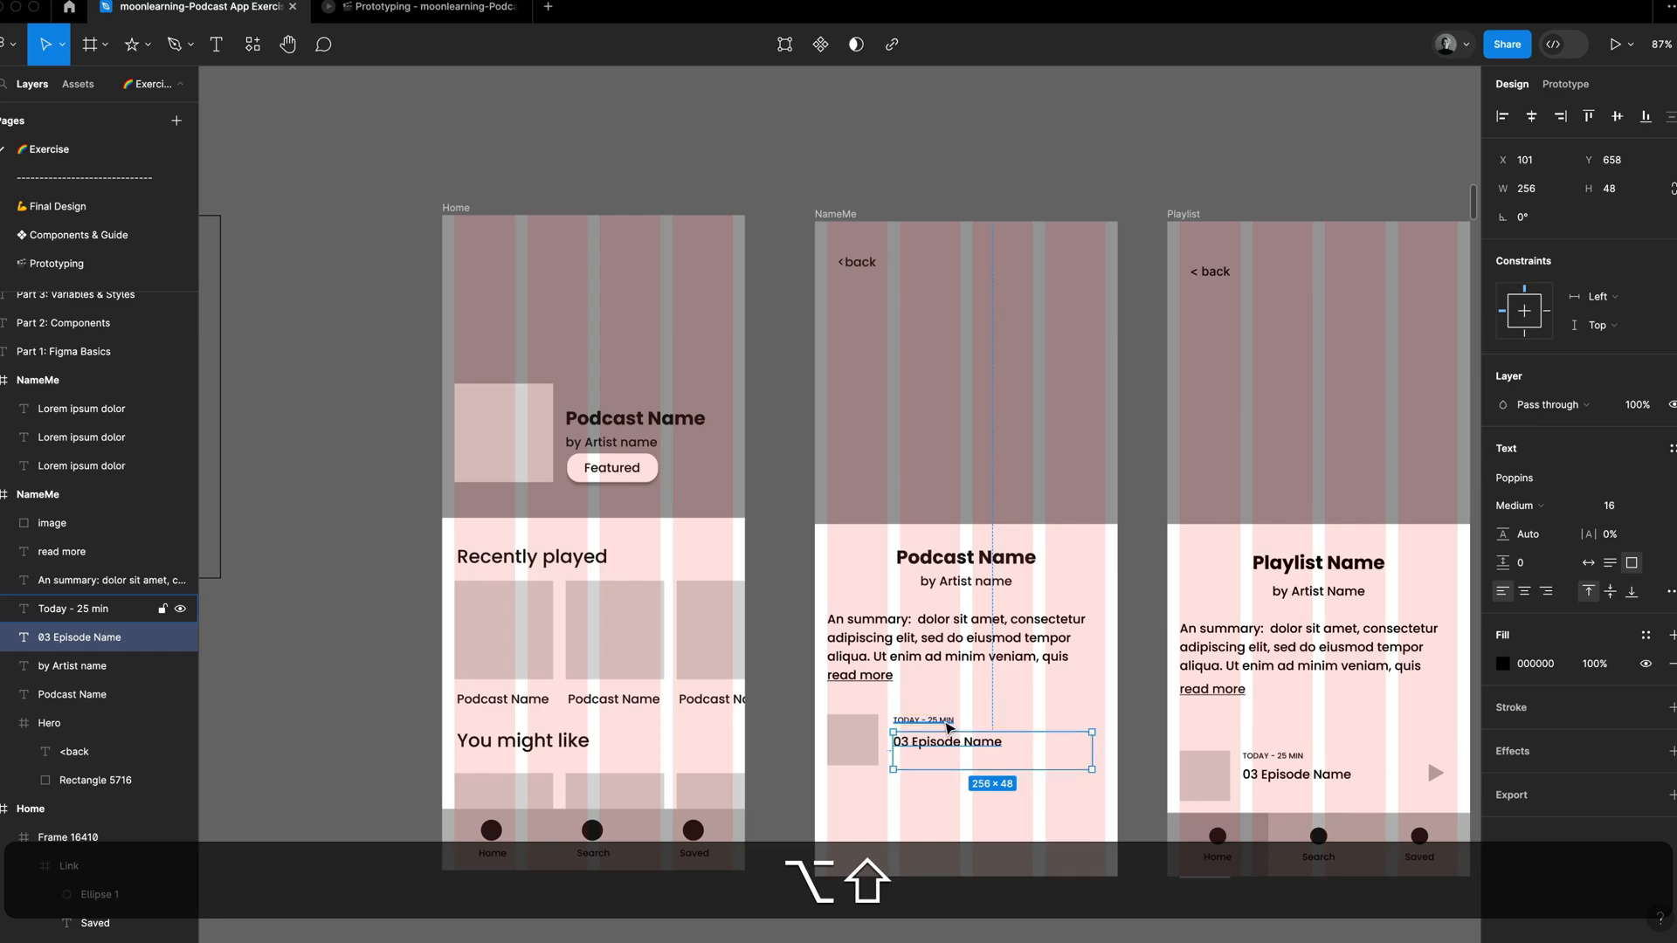
key("alt+shift+Up")
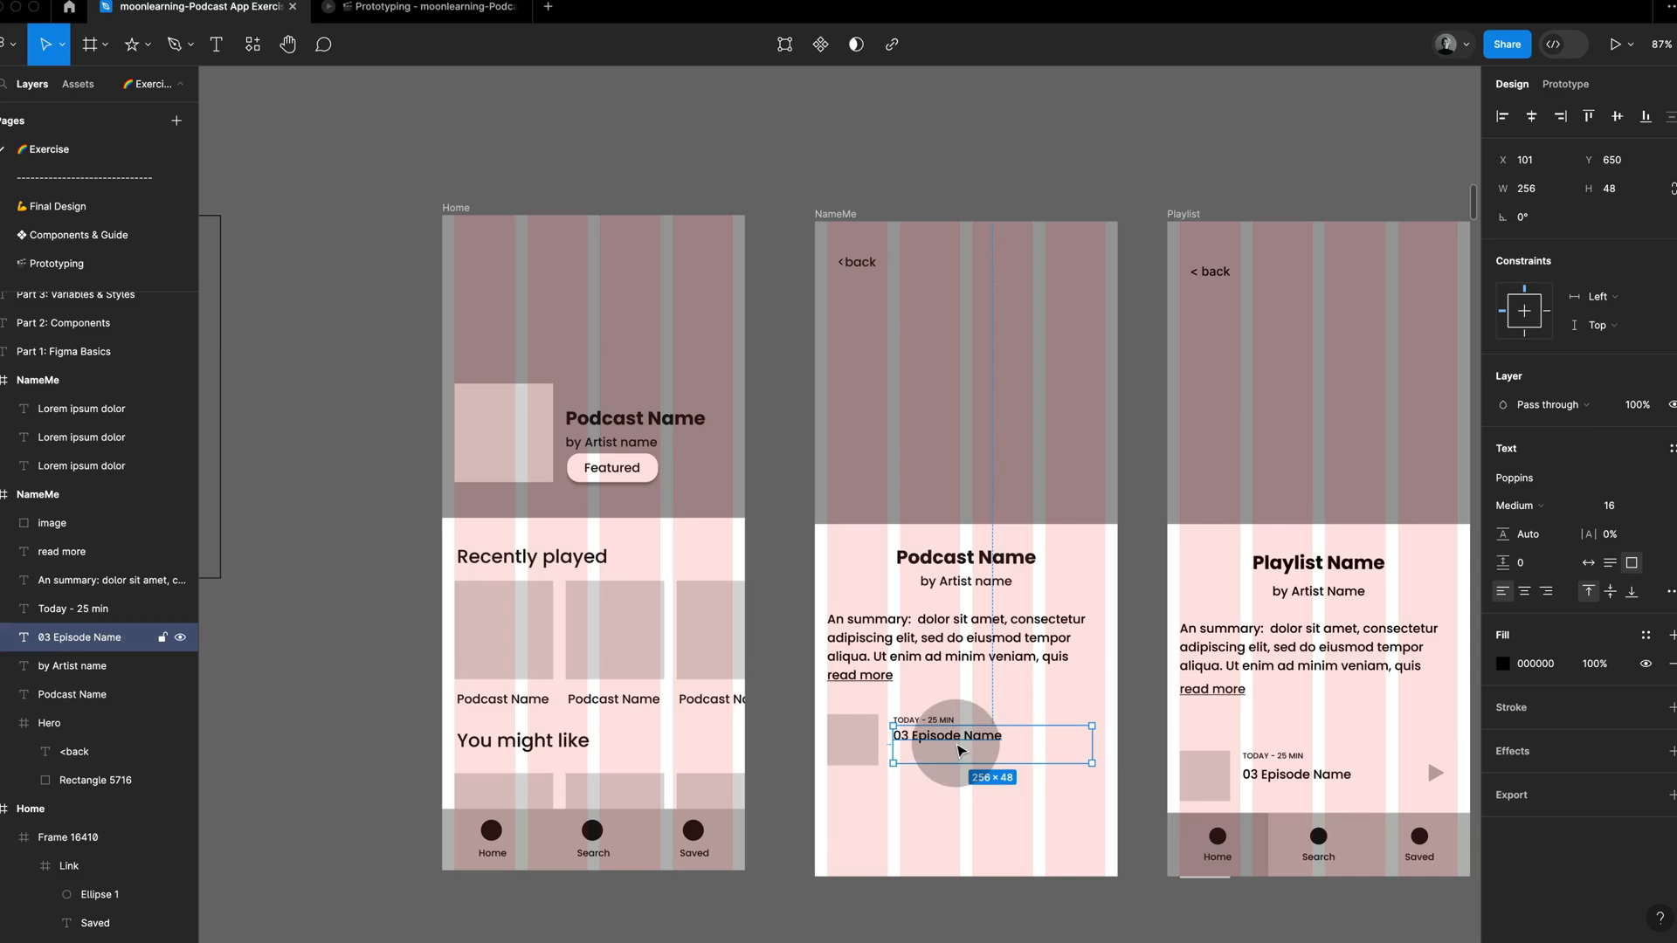
left_click_drag(1092, 747, 1049, 747)
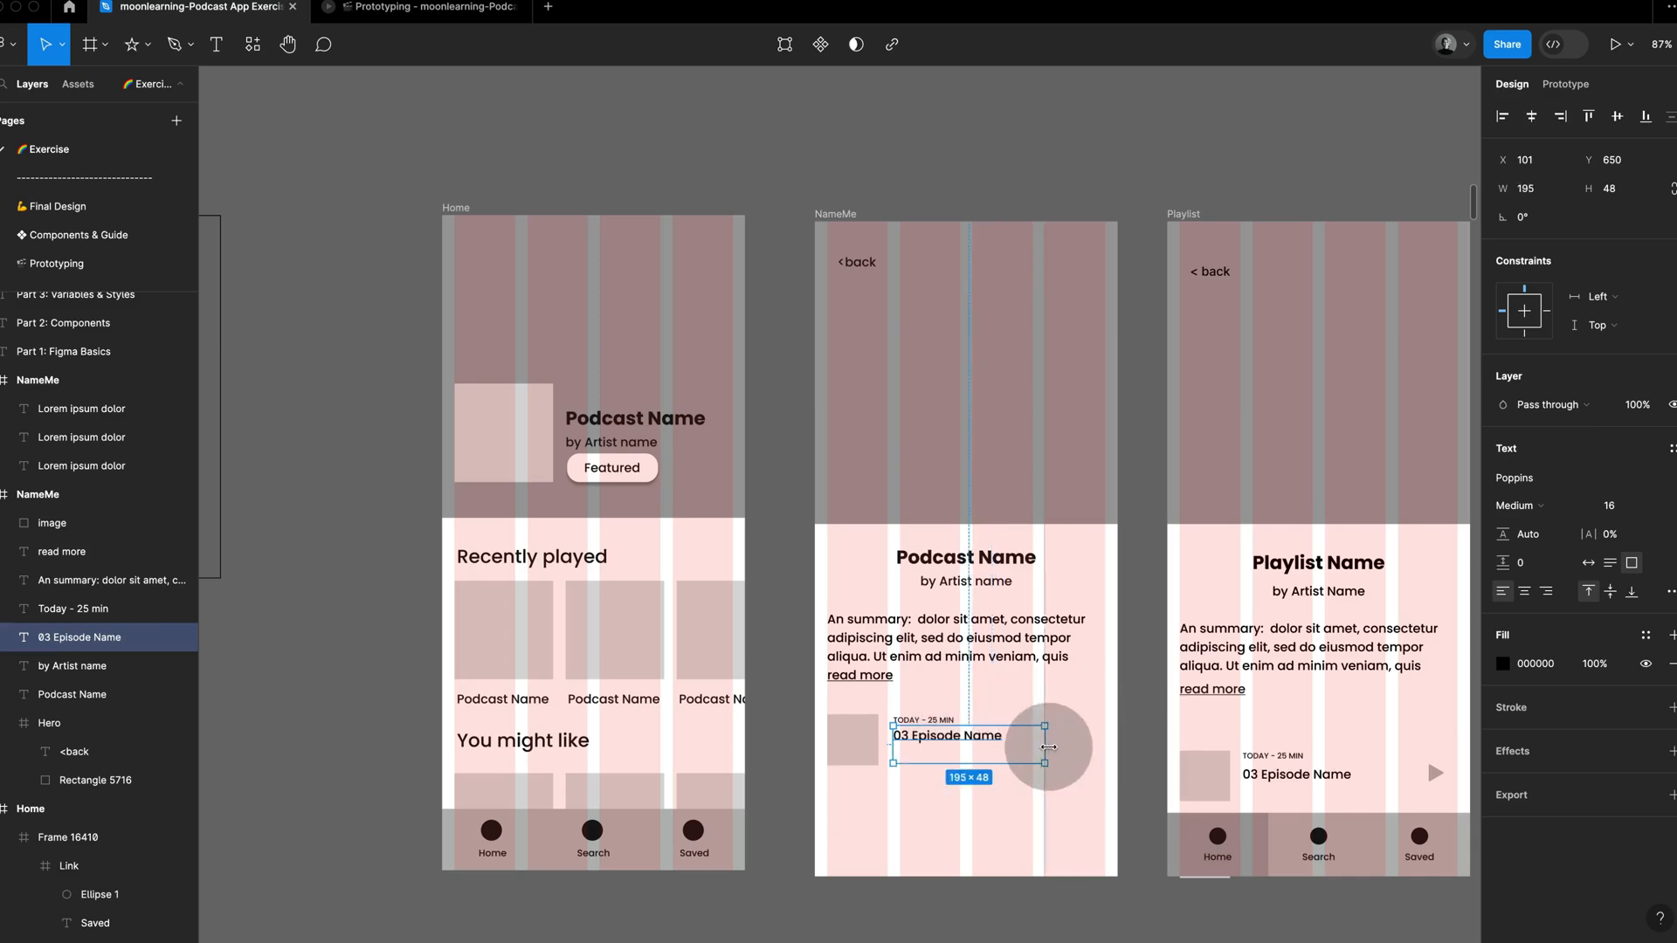
key("Escape")
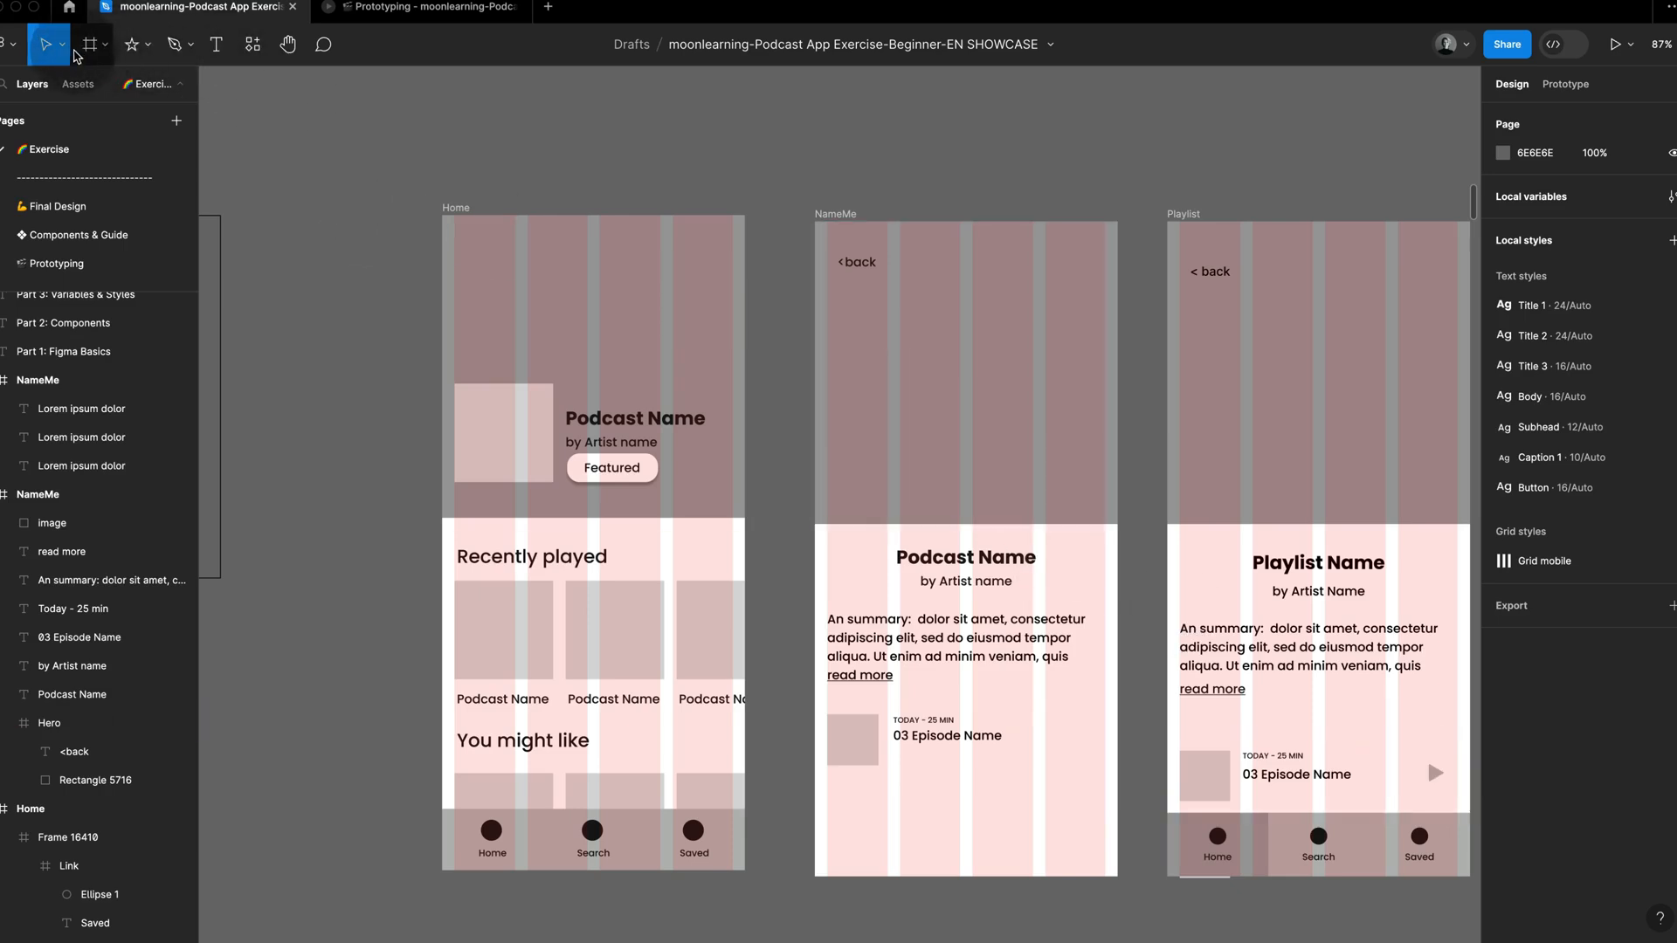
Step: Draw a triangle about 33 × 32 beside the episode name and rotate it to -90° as a play symbol
left_click(150, 50)
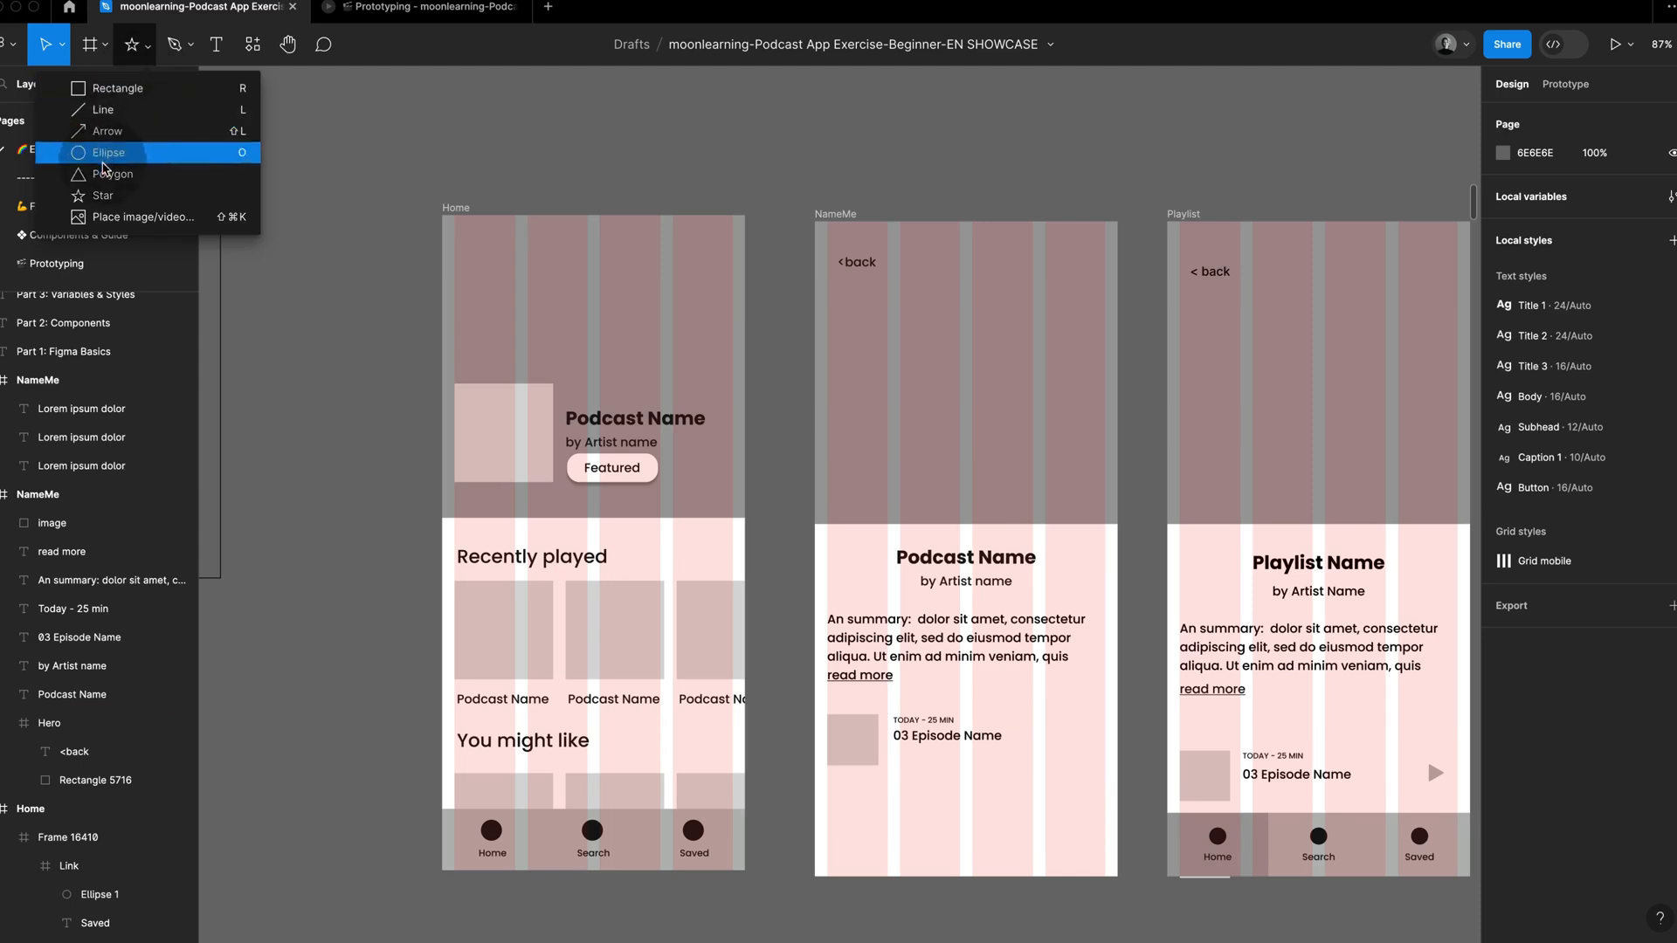
left_click(114, 176)
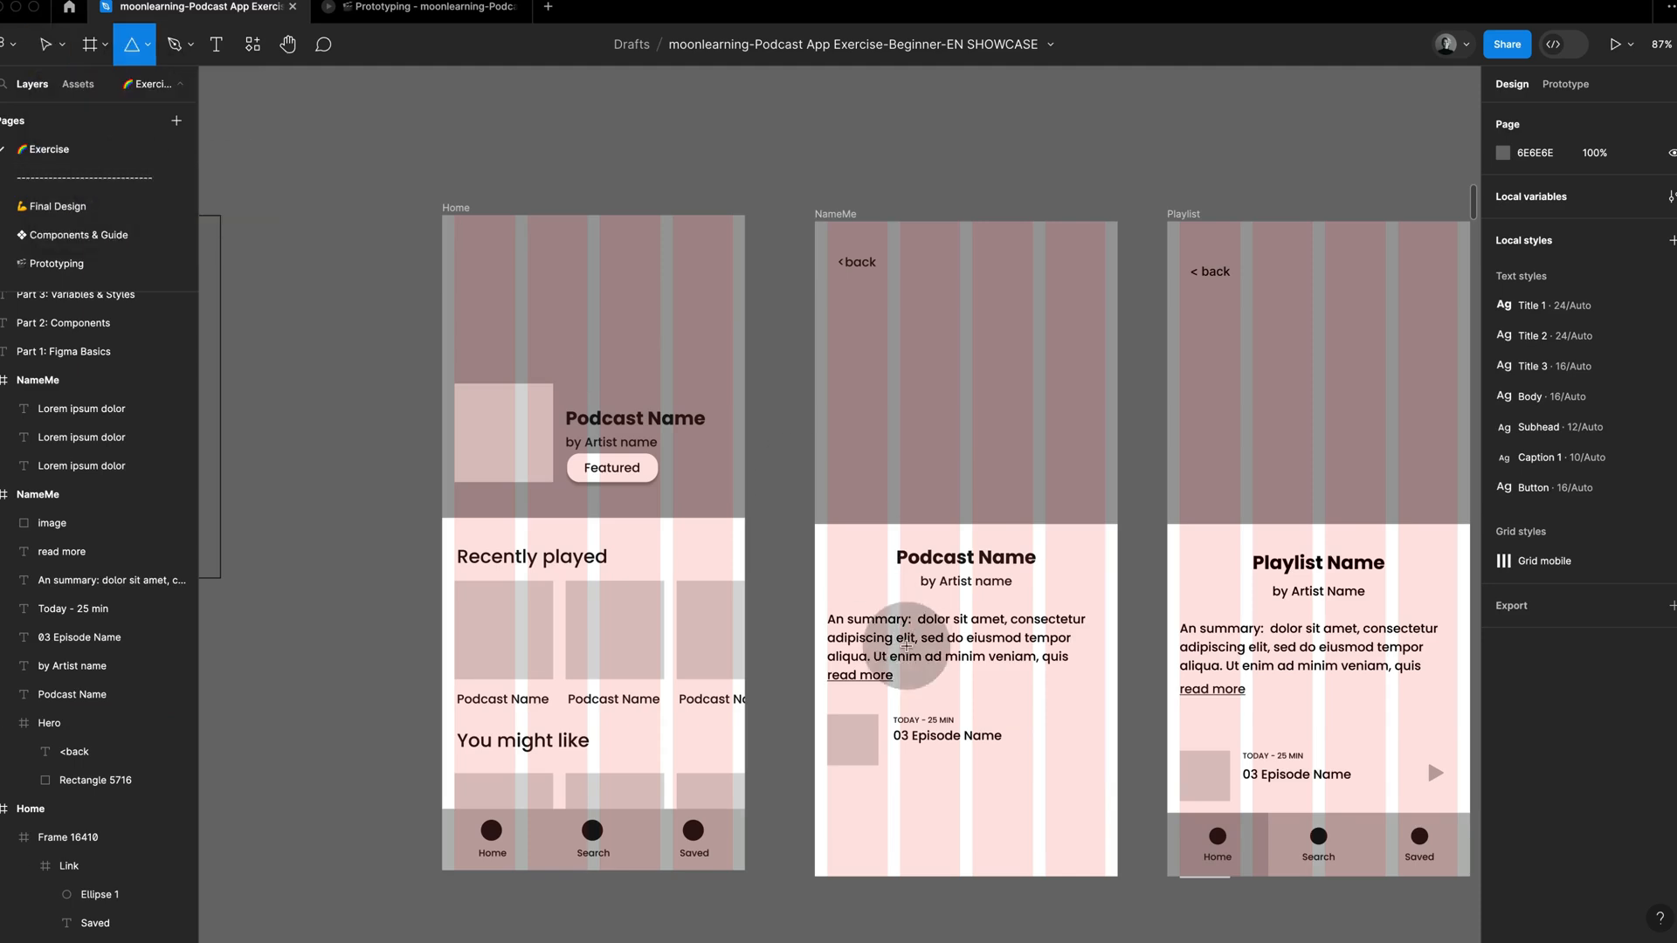
left_click_drag(1063, 733, 1083, 753)
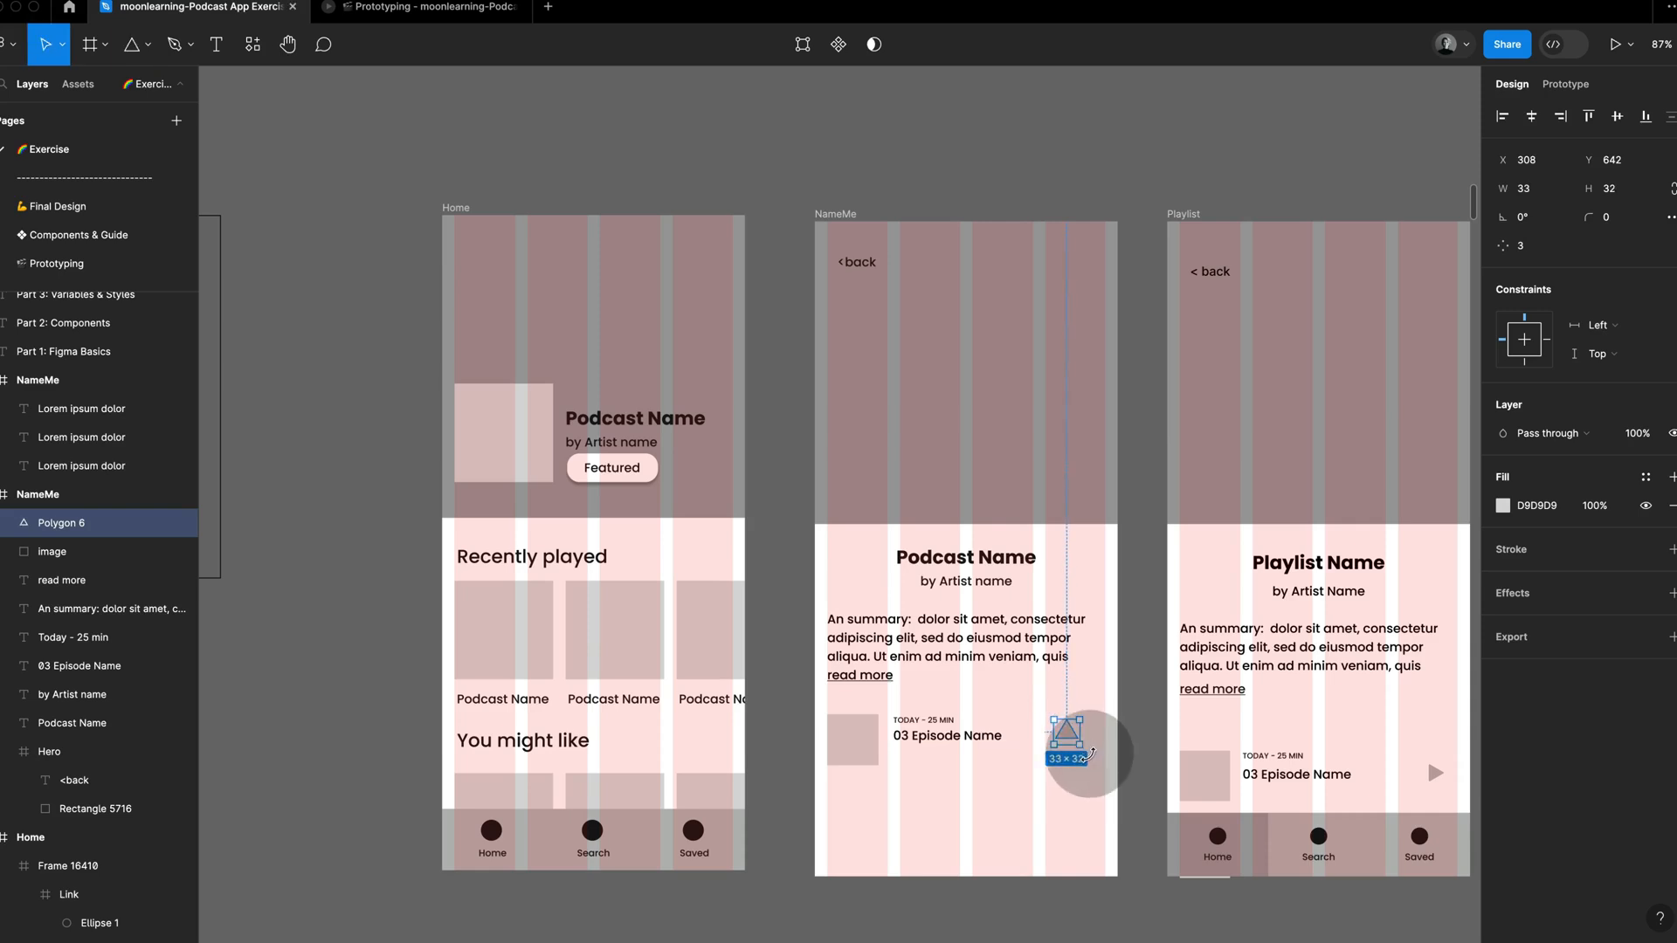
left_click_drag(1090, 753, 1080, 767)
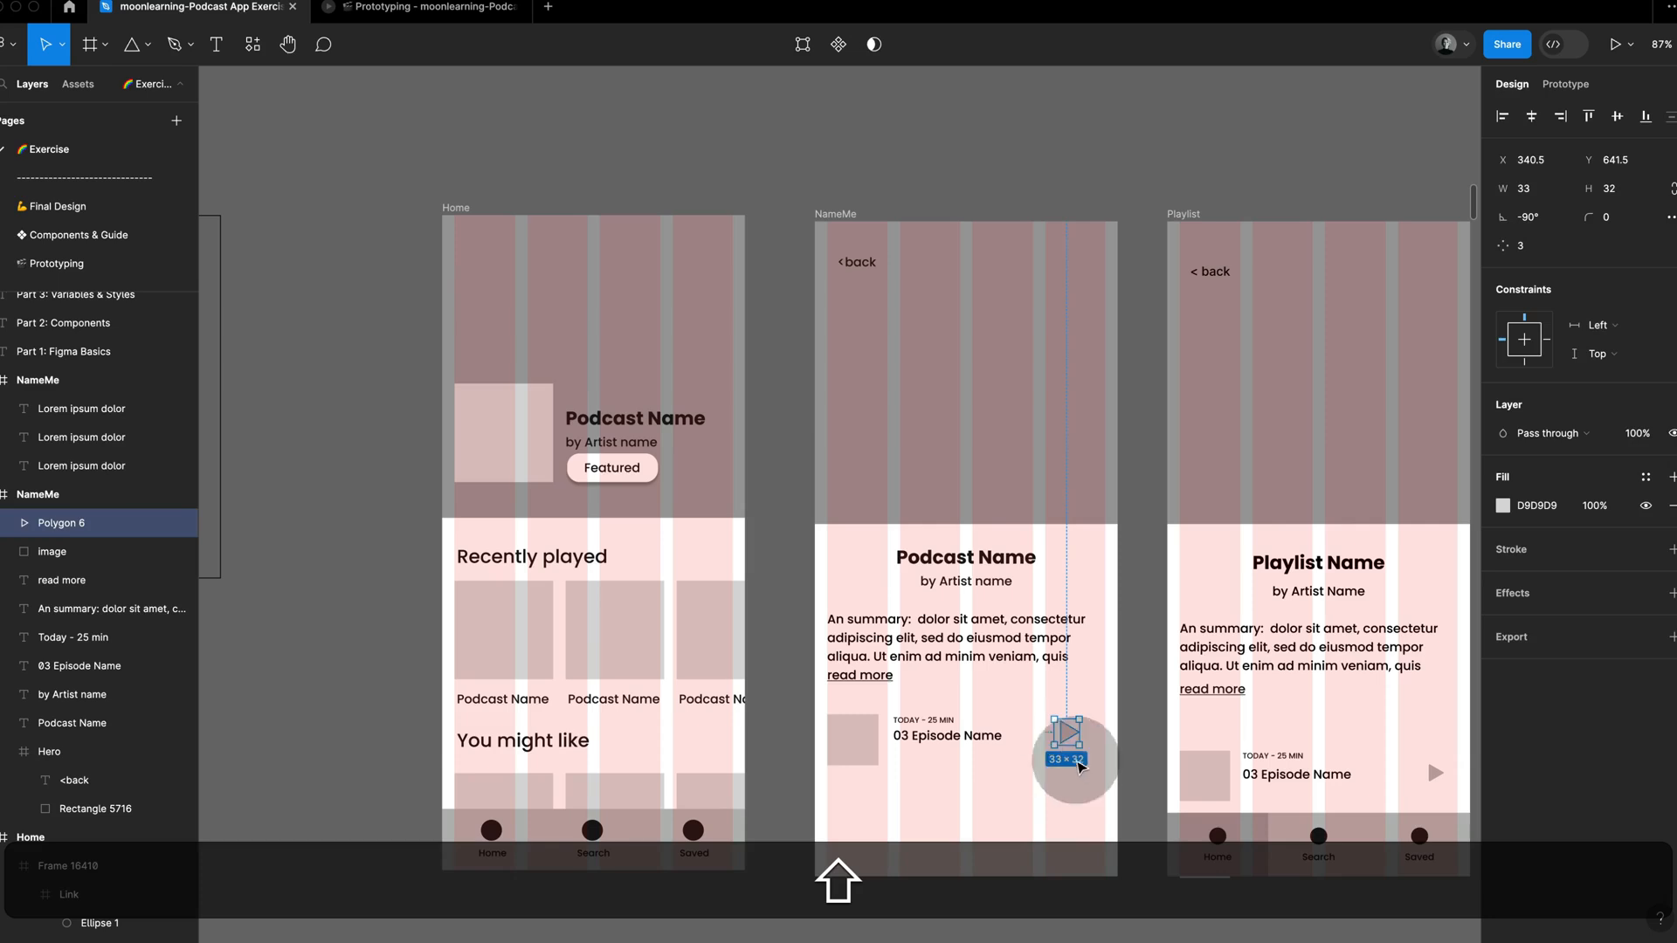
left_click(1081, 767)
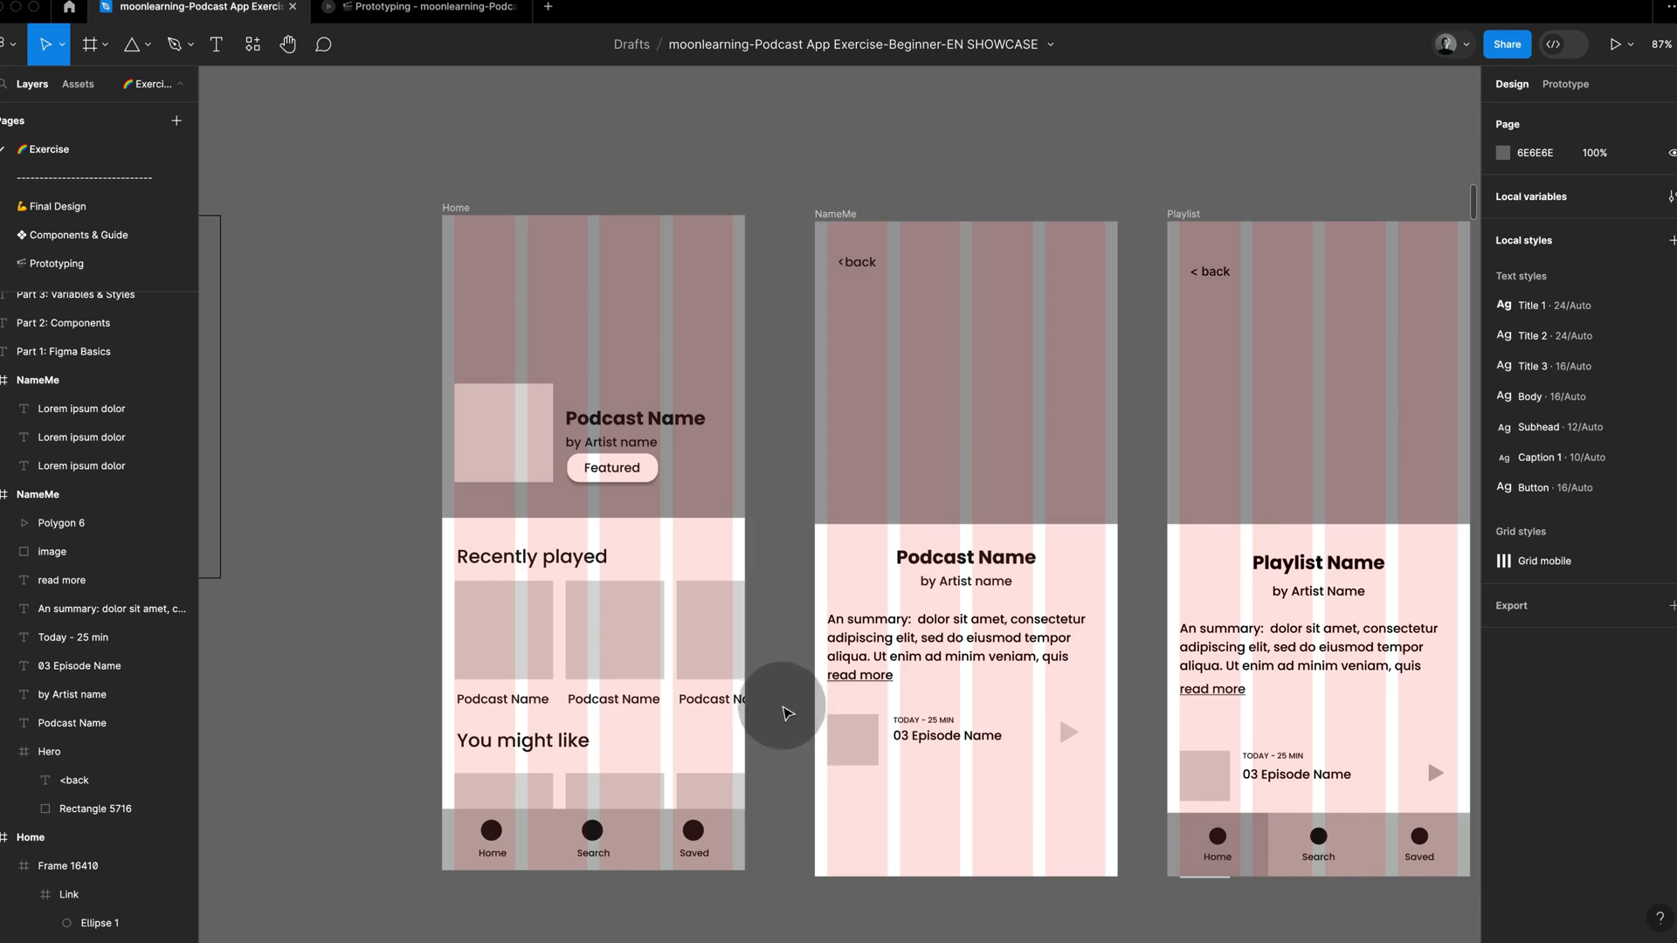
Step: Draw a full-width frame about 390 × 95 around the thumbnail, both text lines and play triangle, matching the reference's episode row
left_click_drag(782, 706, 1081, 783)
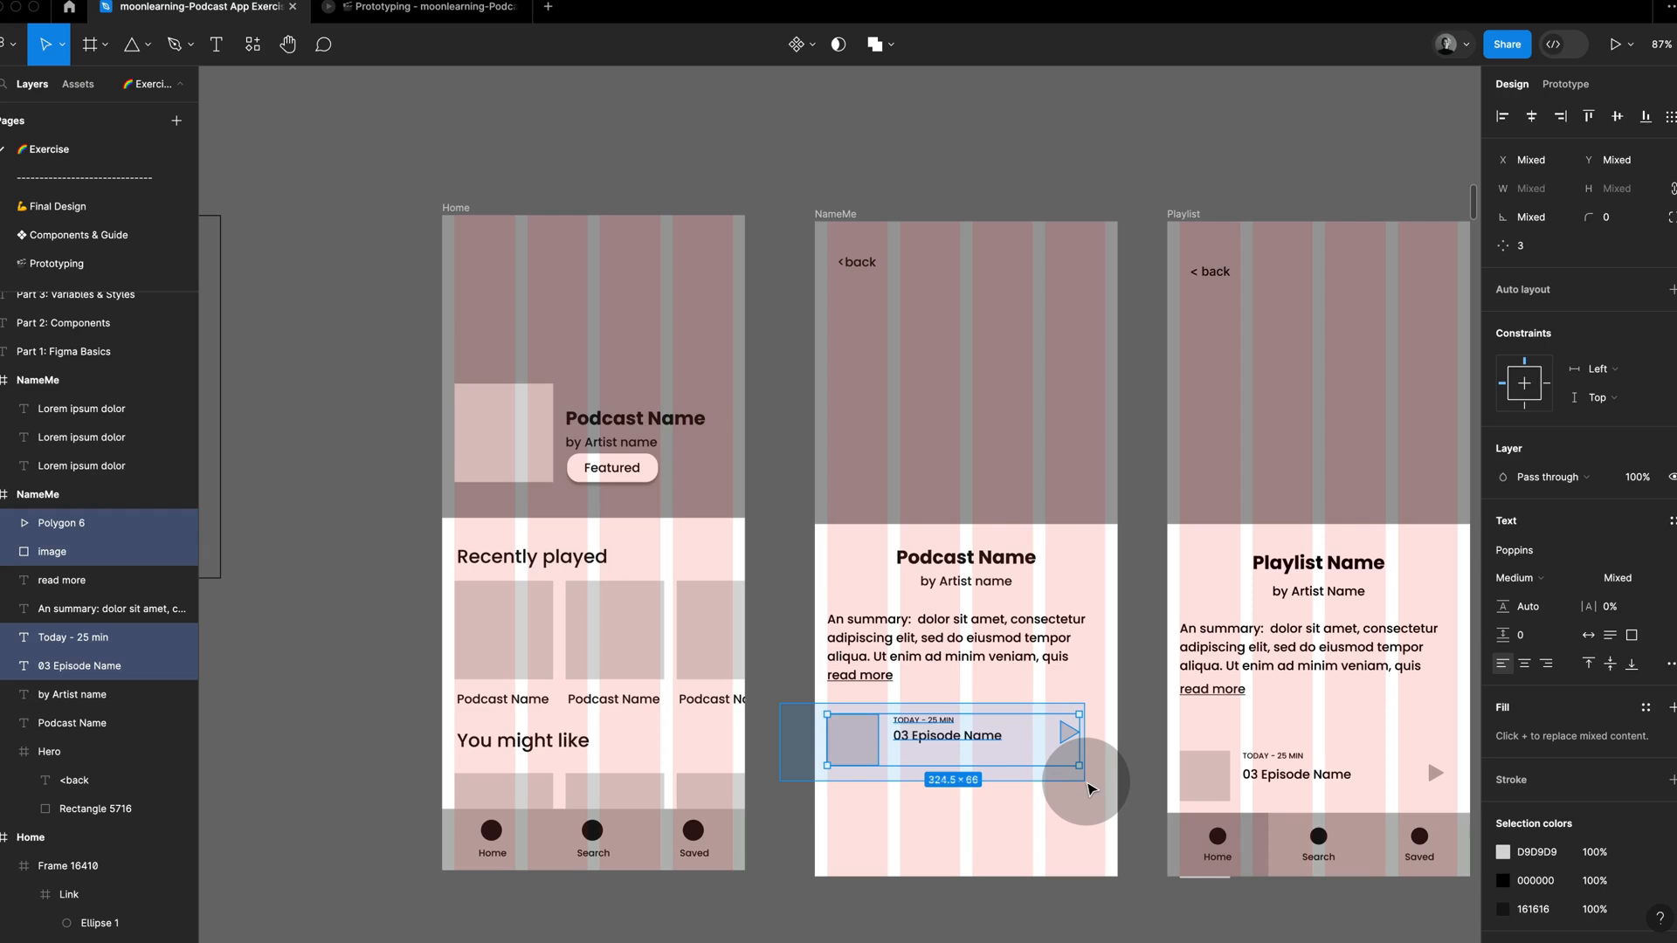
left_click_drag(1087, 789, 1089, 789)
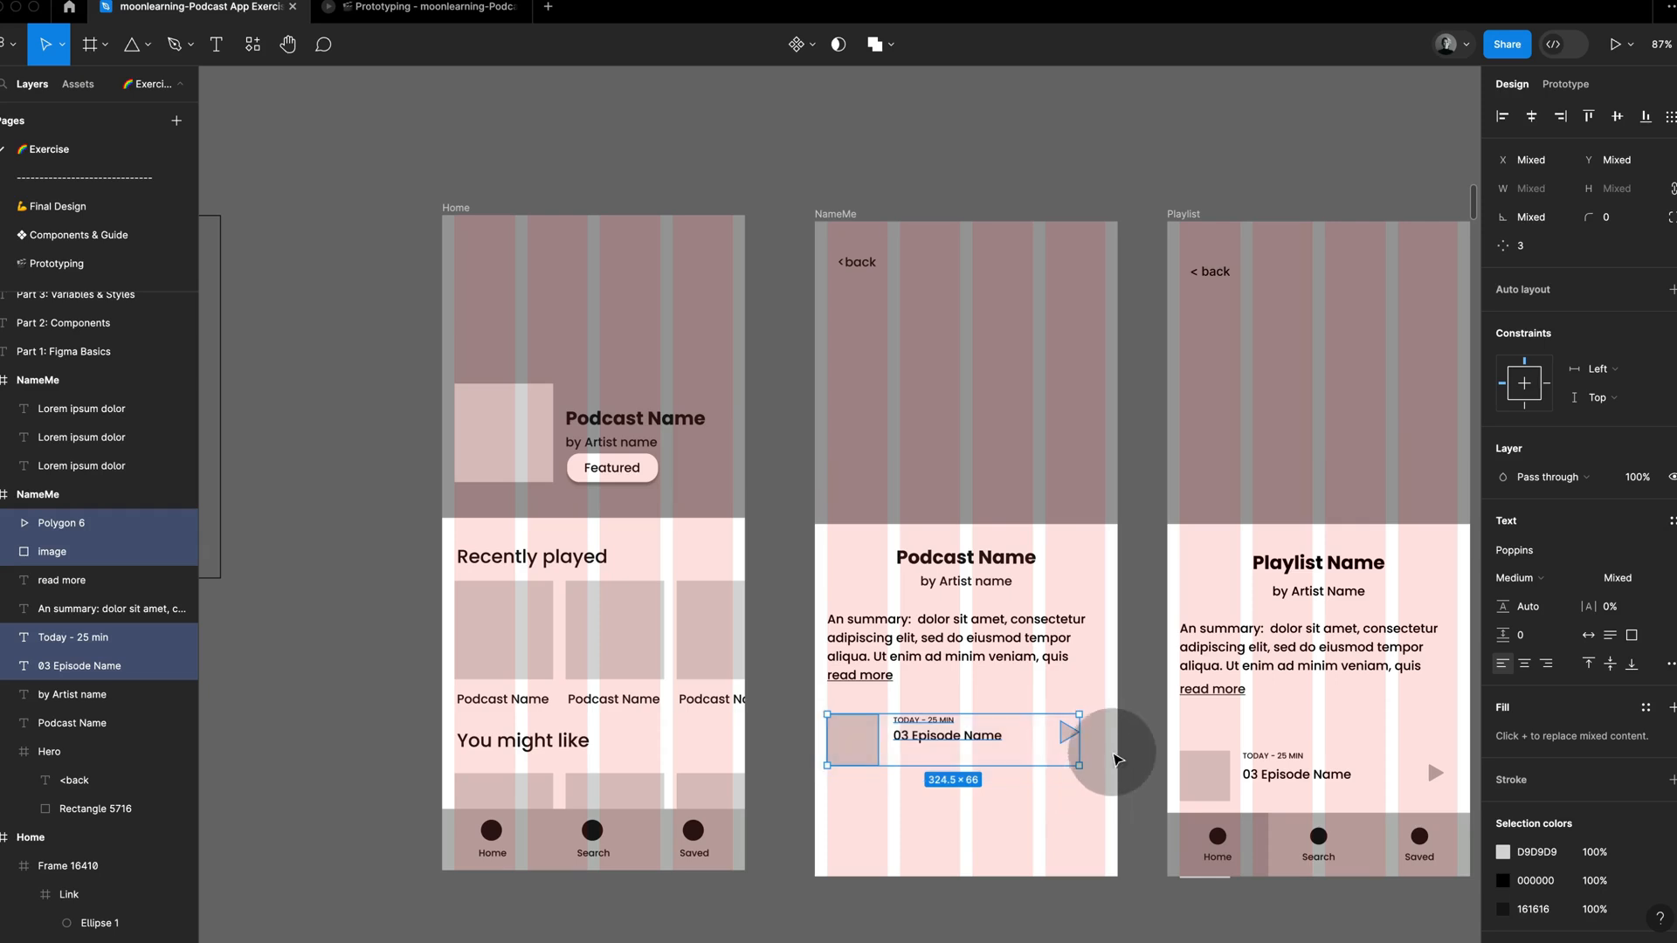
left_click(1184, 773)
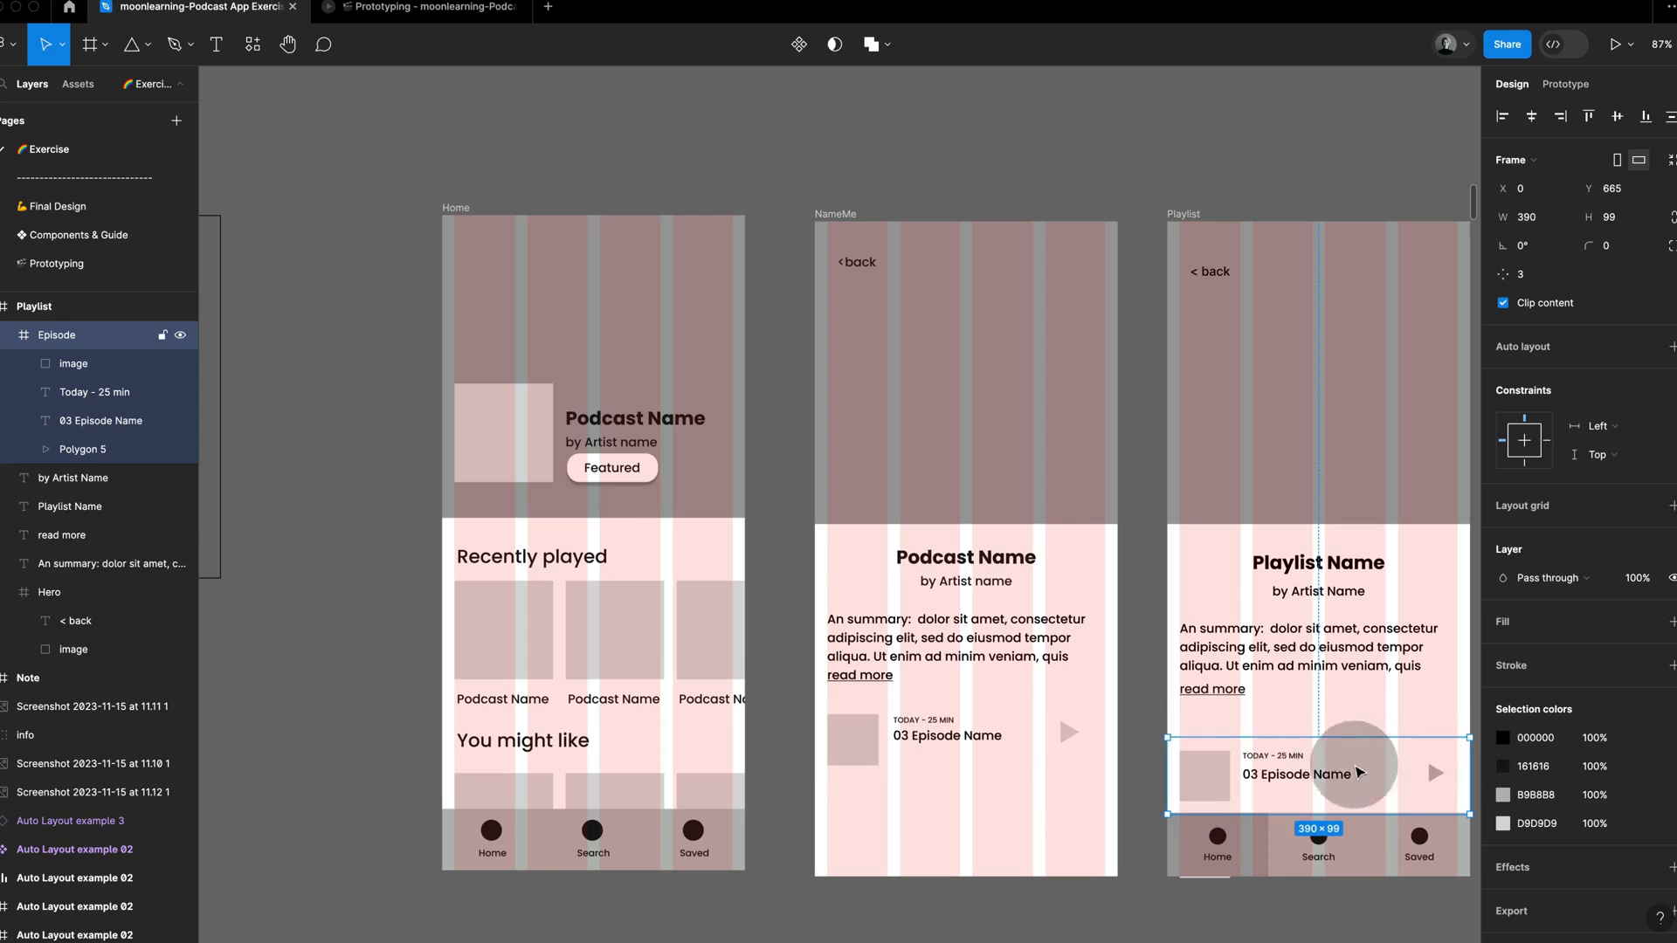
left_click(1103, 763)
key("f")
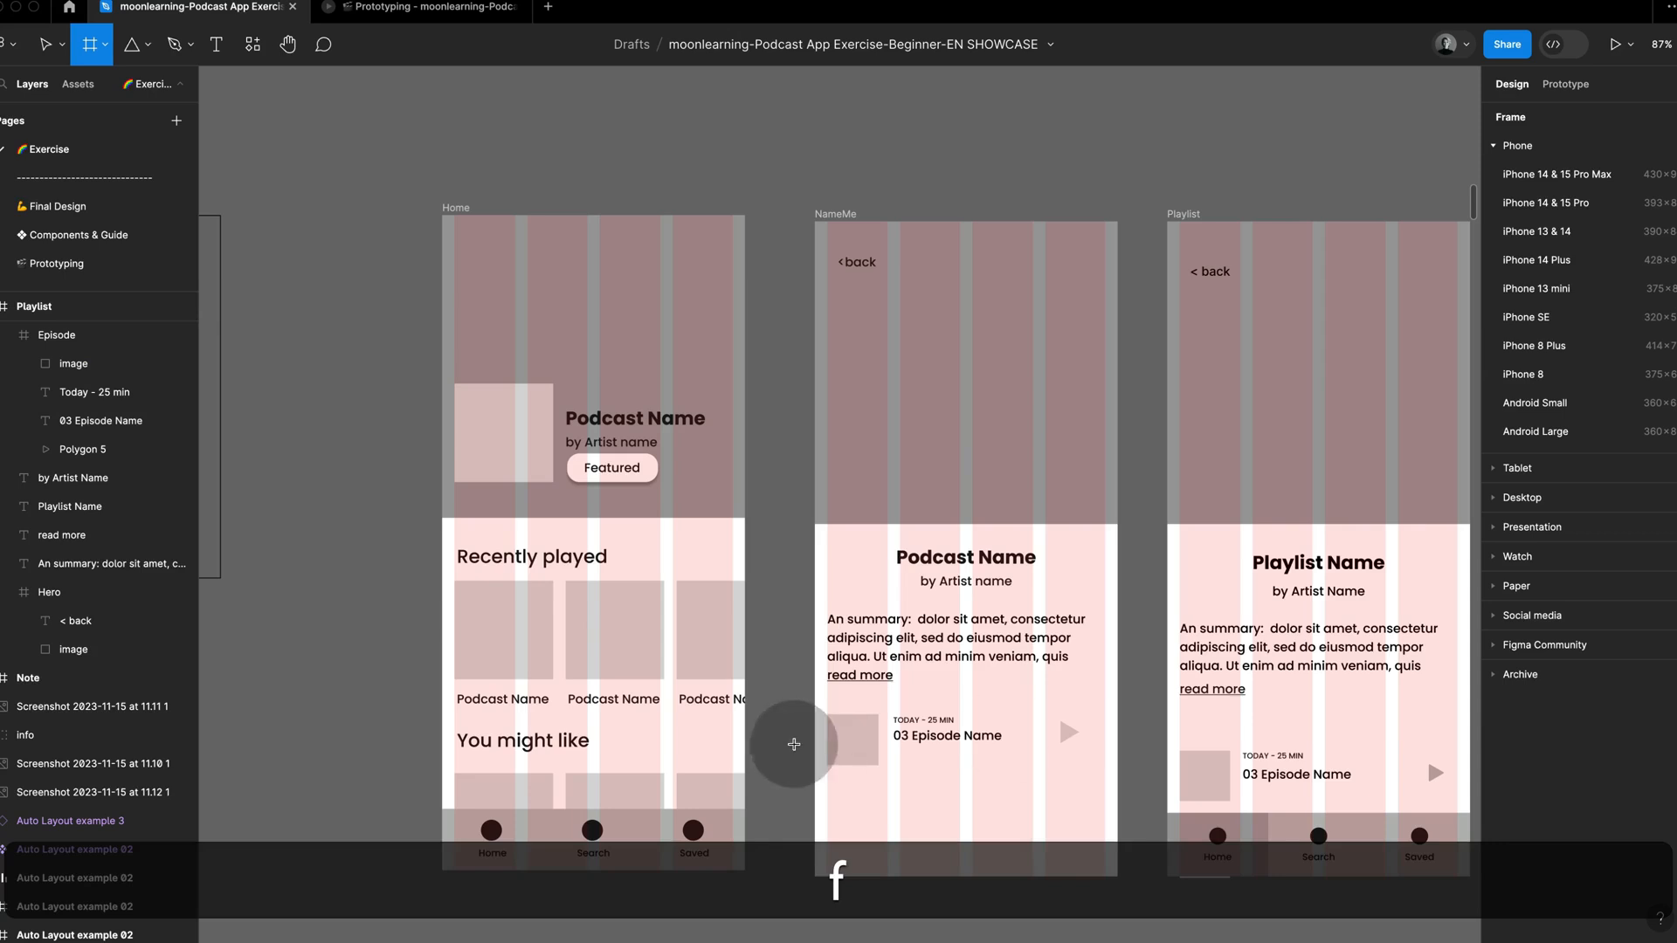
left_click_drag(815, 703, 1116, 774)
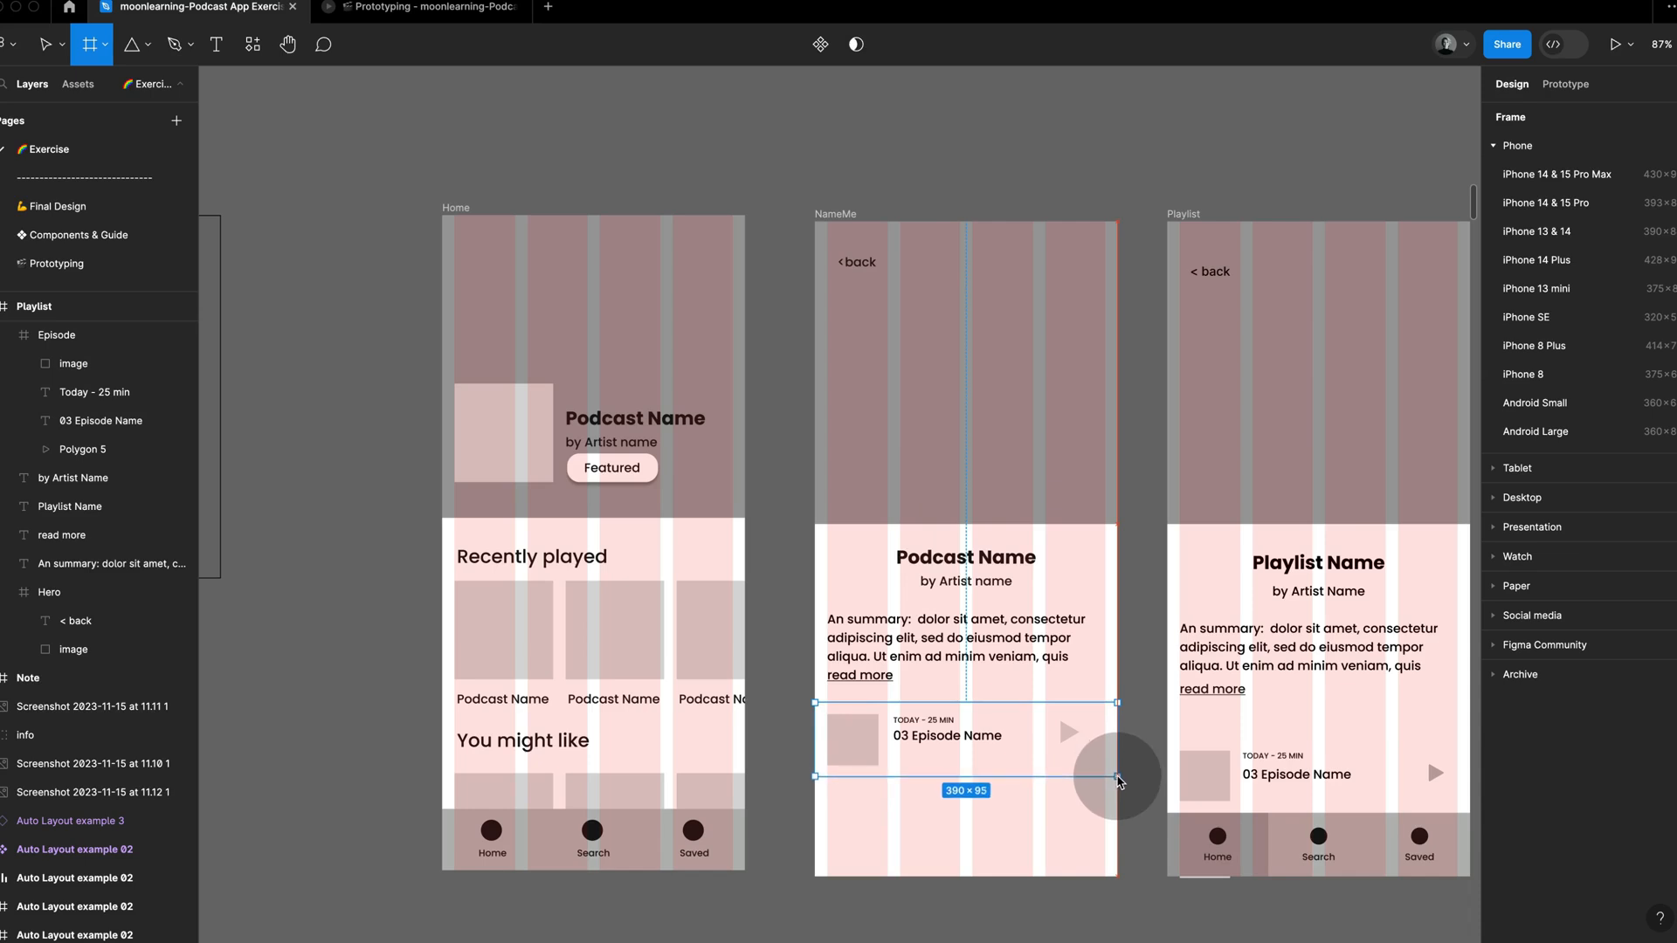
left_click_drag(1118, 777, 1118, 777)
left_click(1142, 770)
left_click(1096, 759)
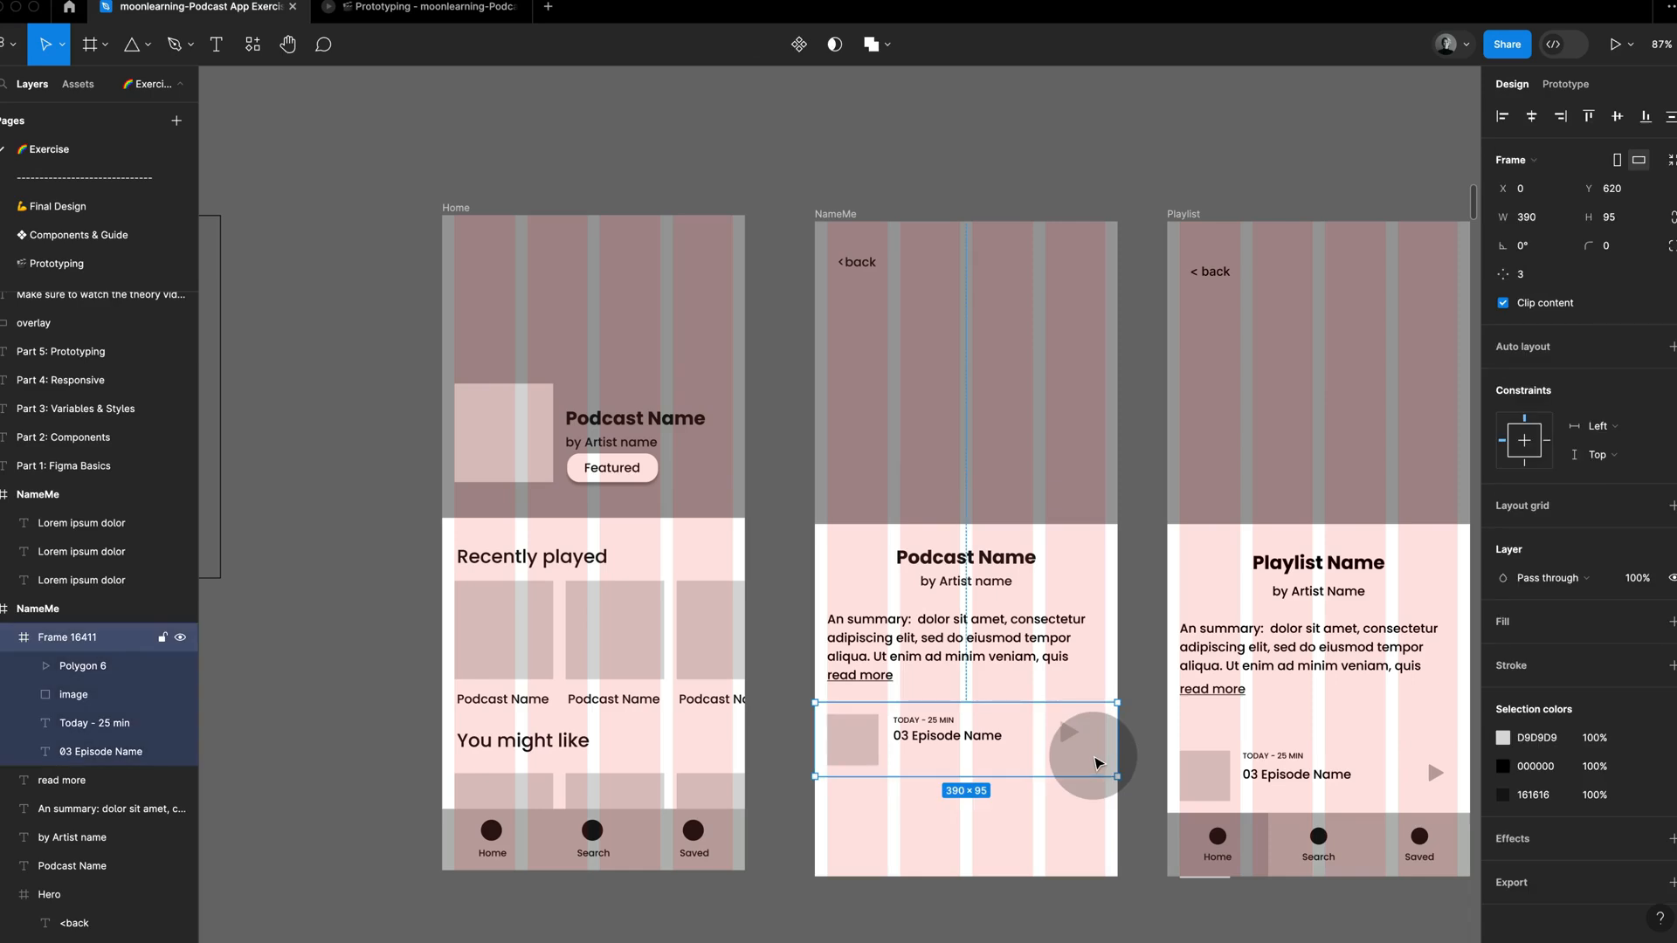
Step: Rename the new frame around the episode row as Episode, matching the reference
left_click(1175, 770)
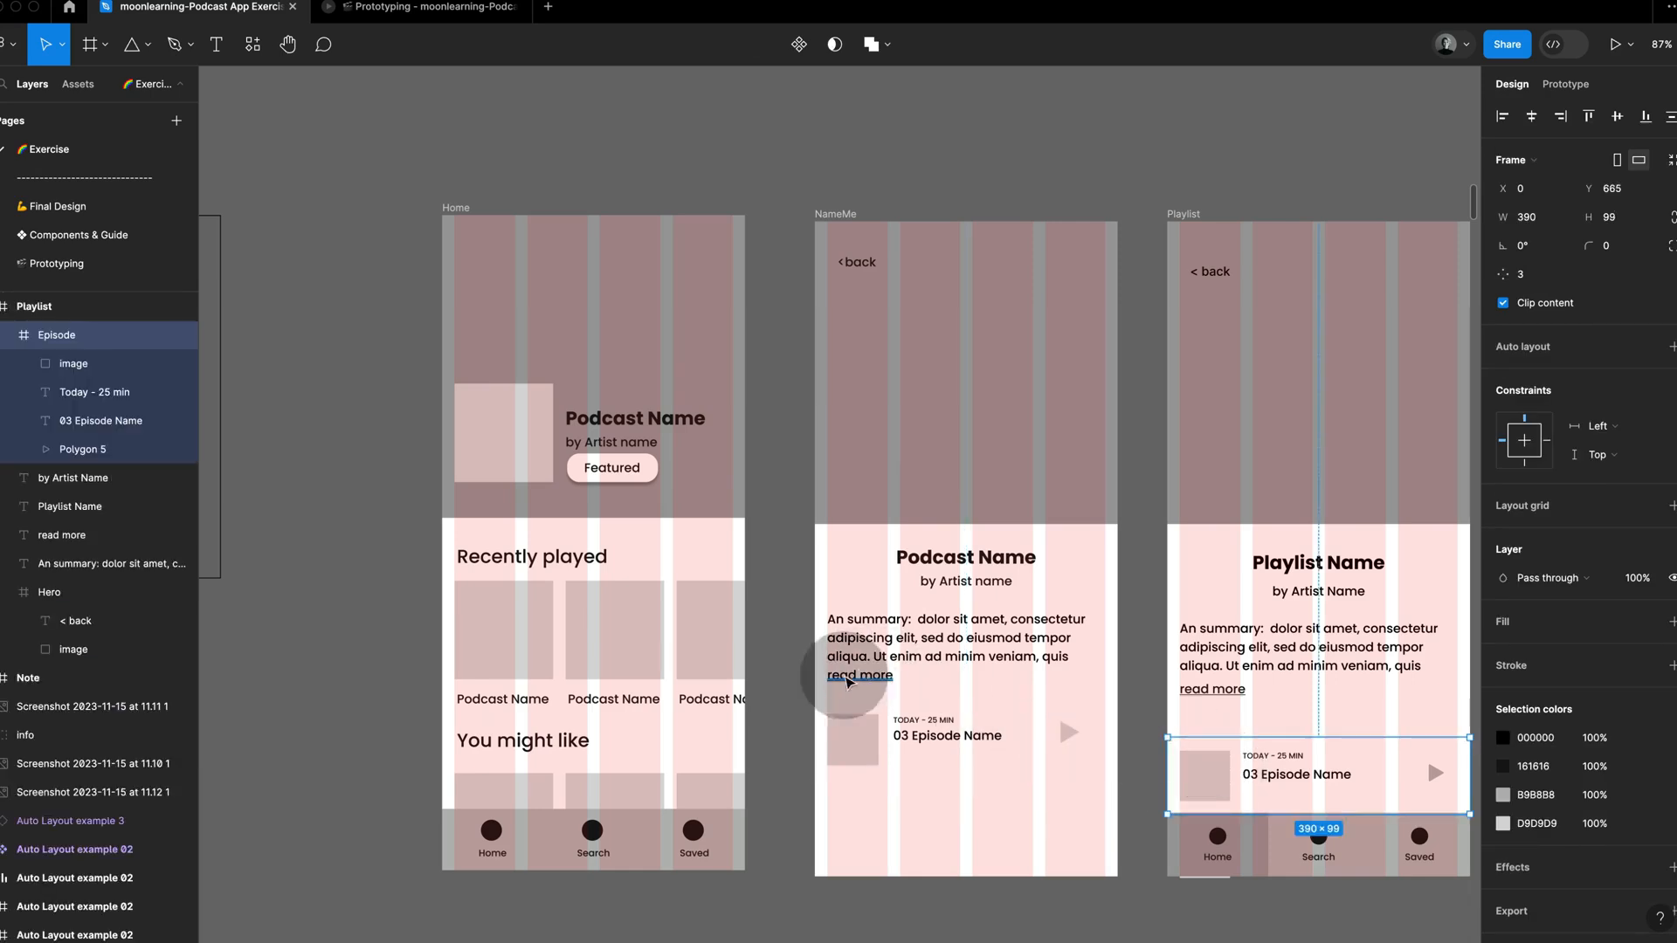
left_click(889, 738)
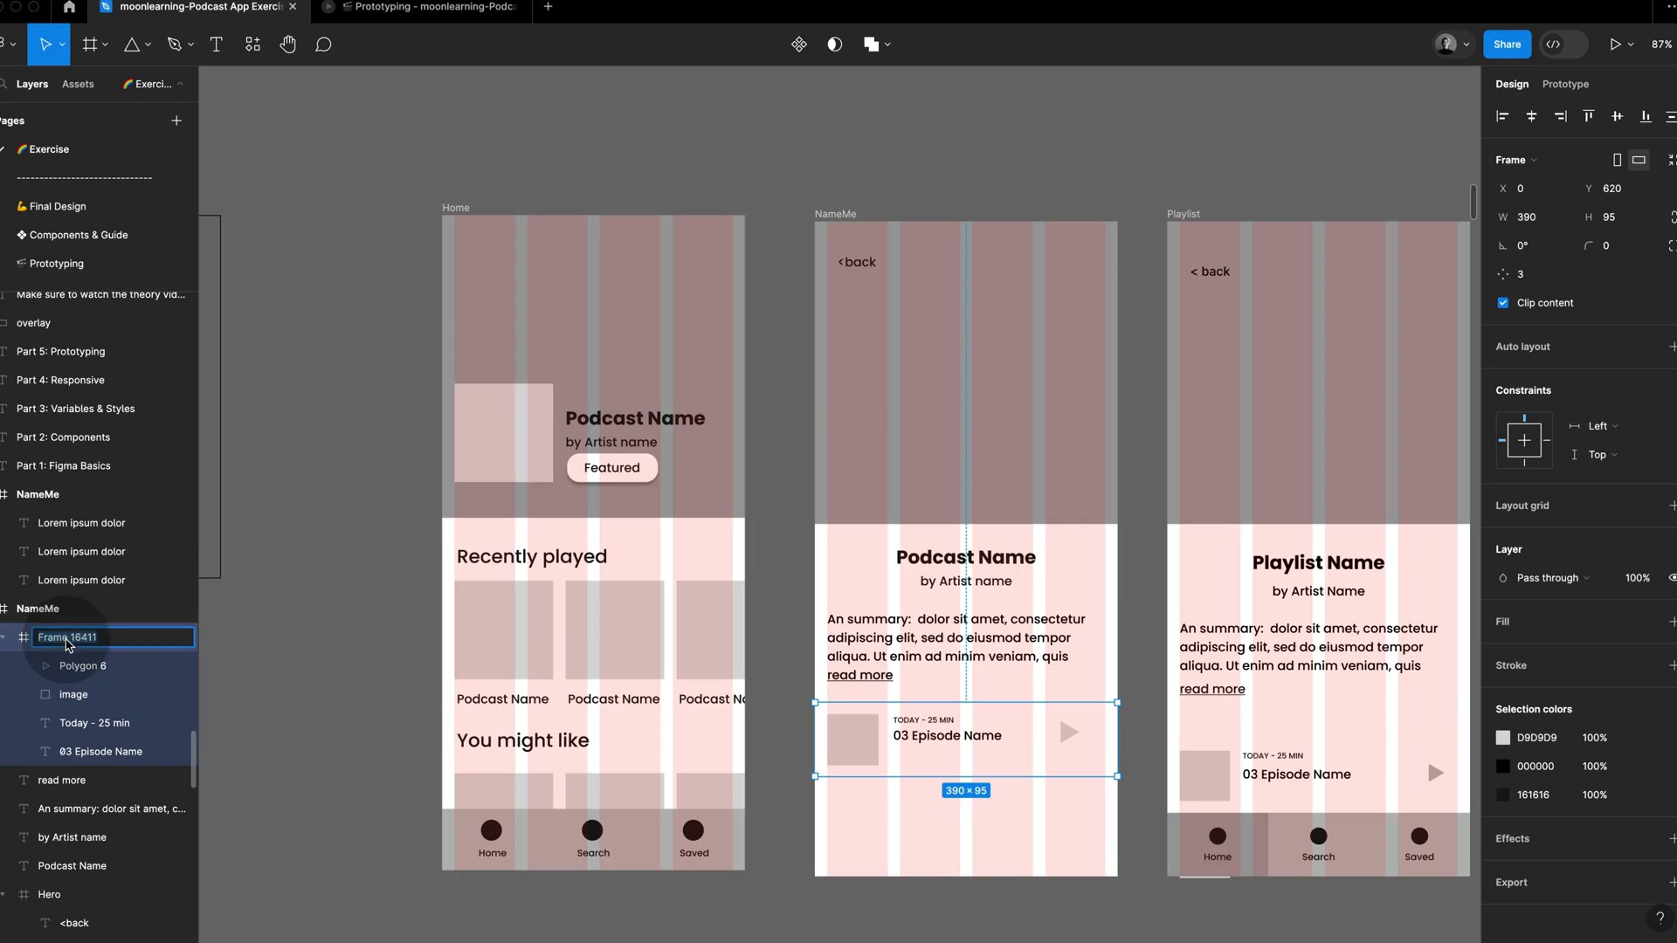
type("Episode")
key("Return")
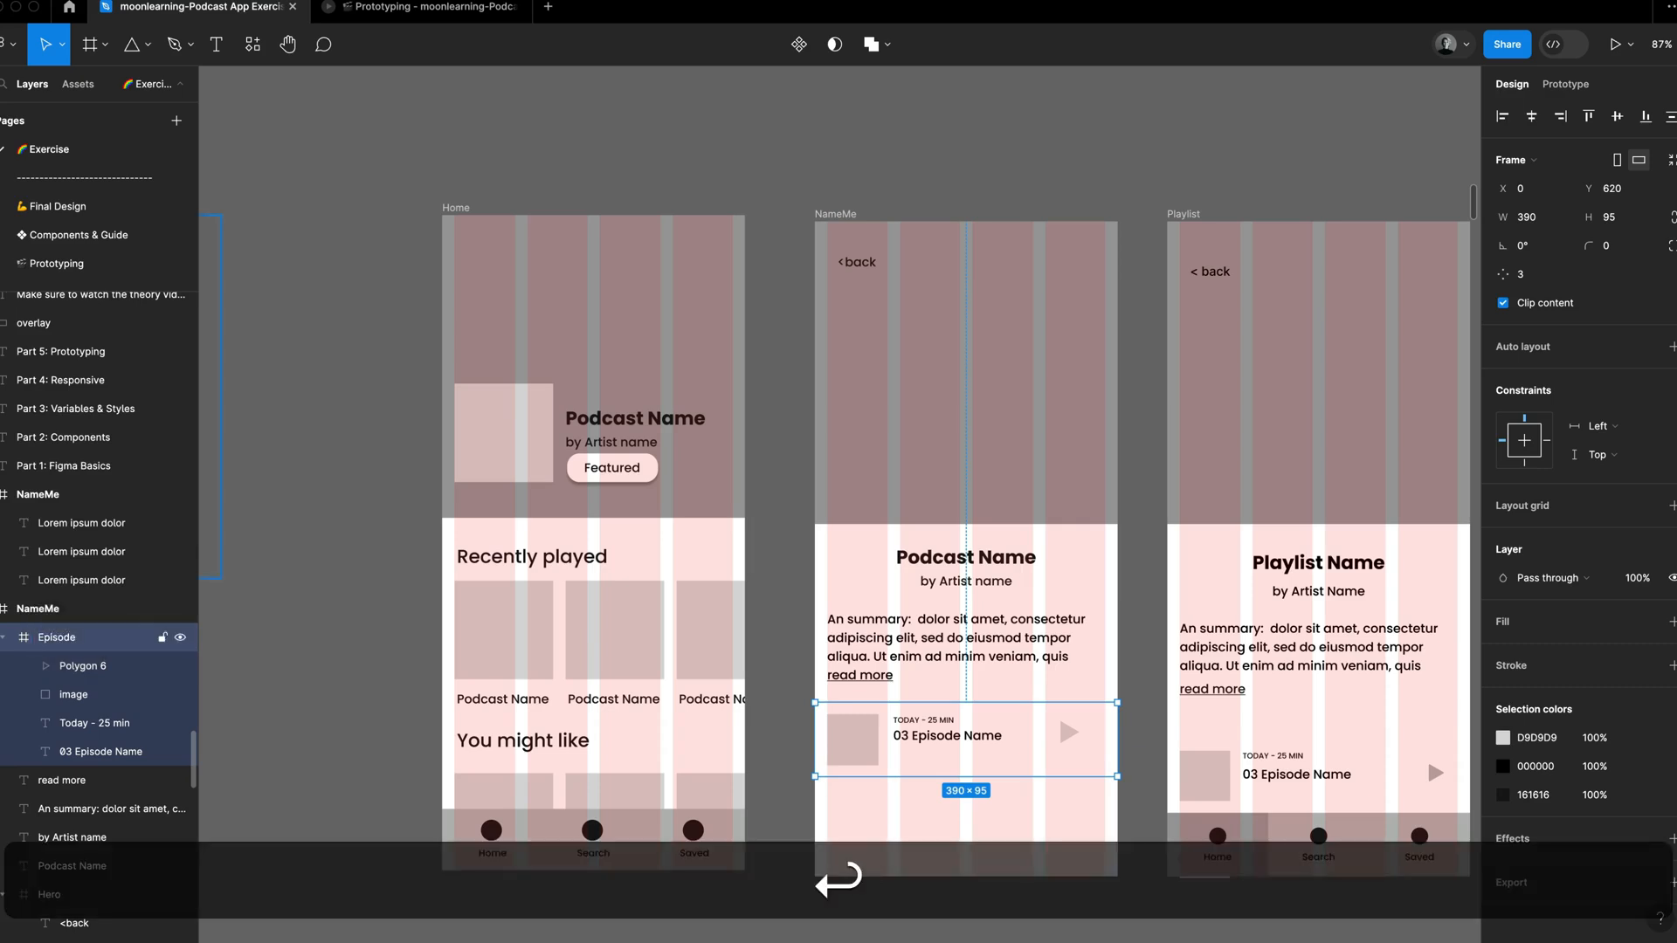
Step: Duplicate the Episode row twice directly below, at Y 715 and 810, and turn off content clipping on the NameMe frame
left_click_drag(1050, 736, 1051, 810)
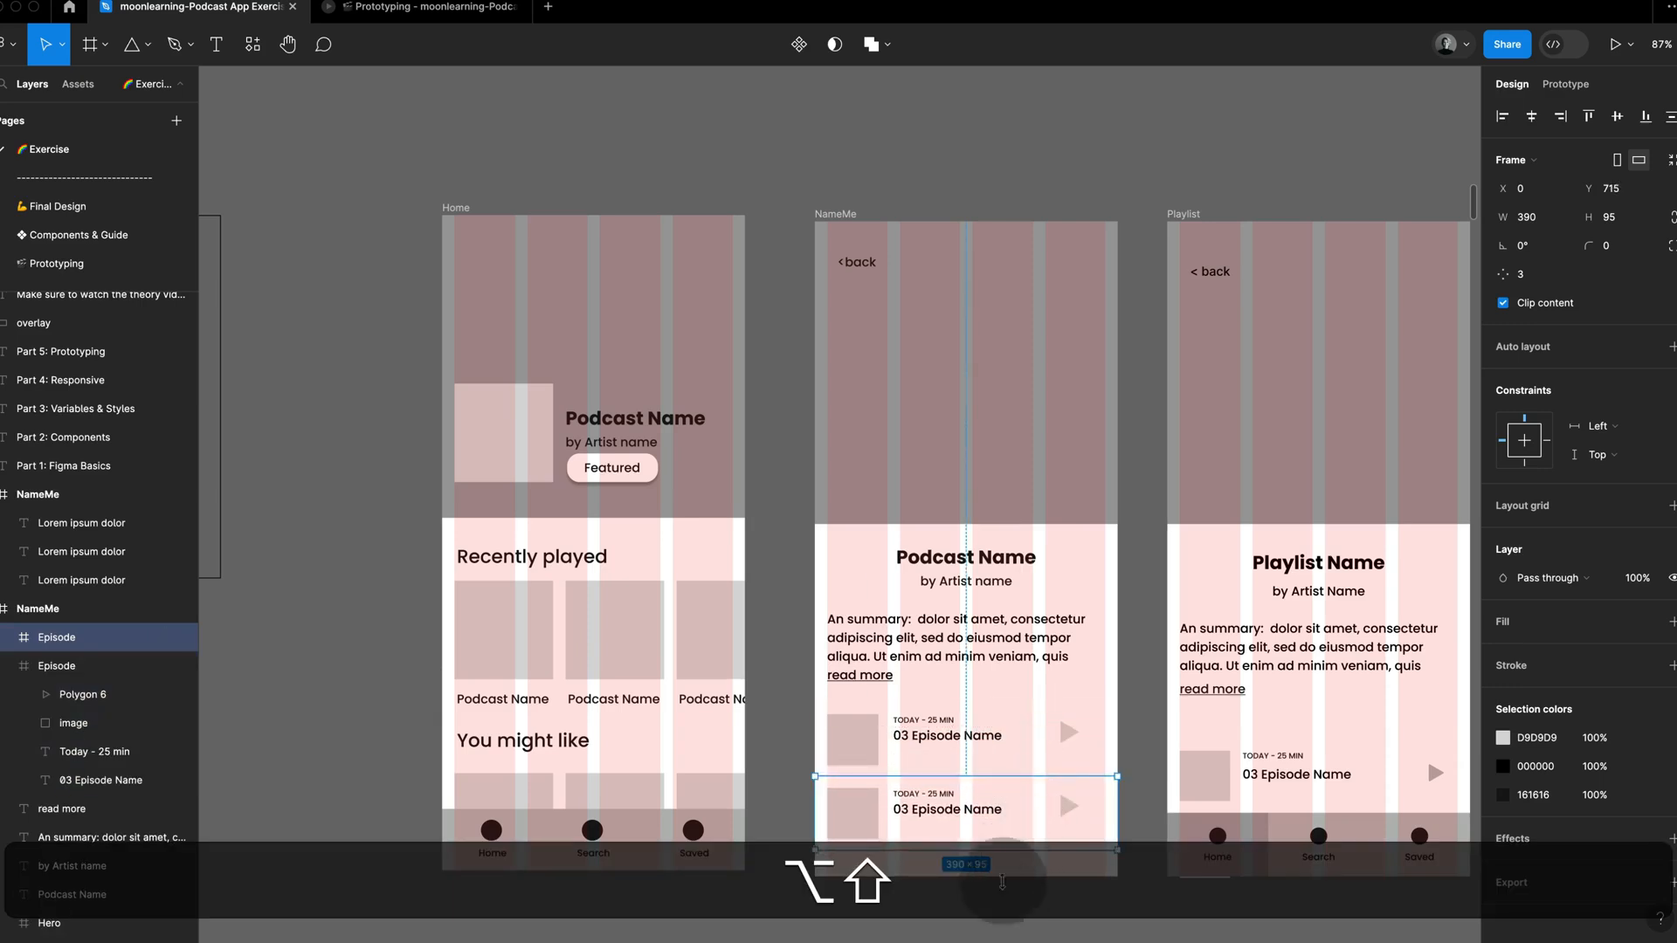
left_click_drag(1034, 798, 1037, 871)
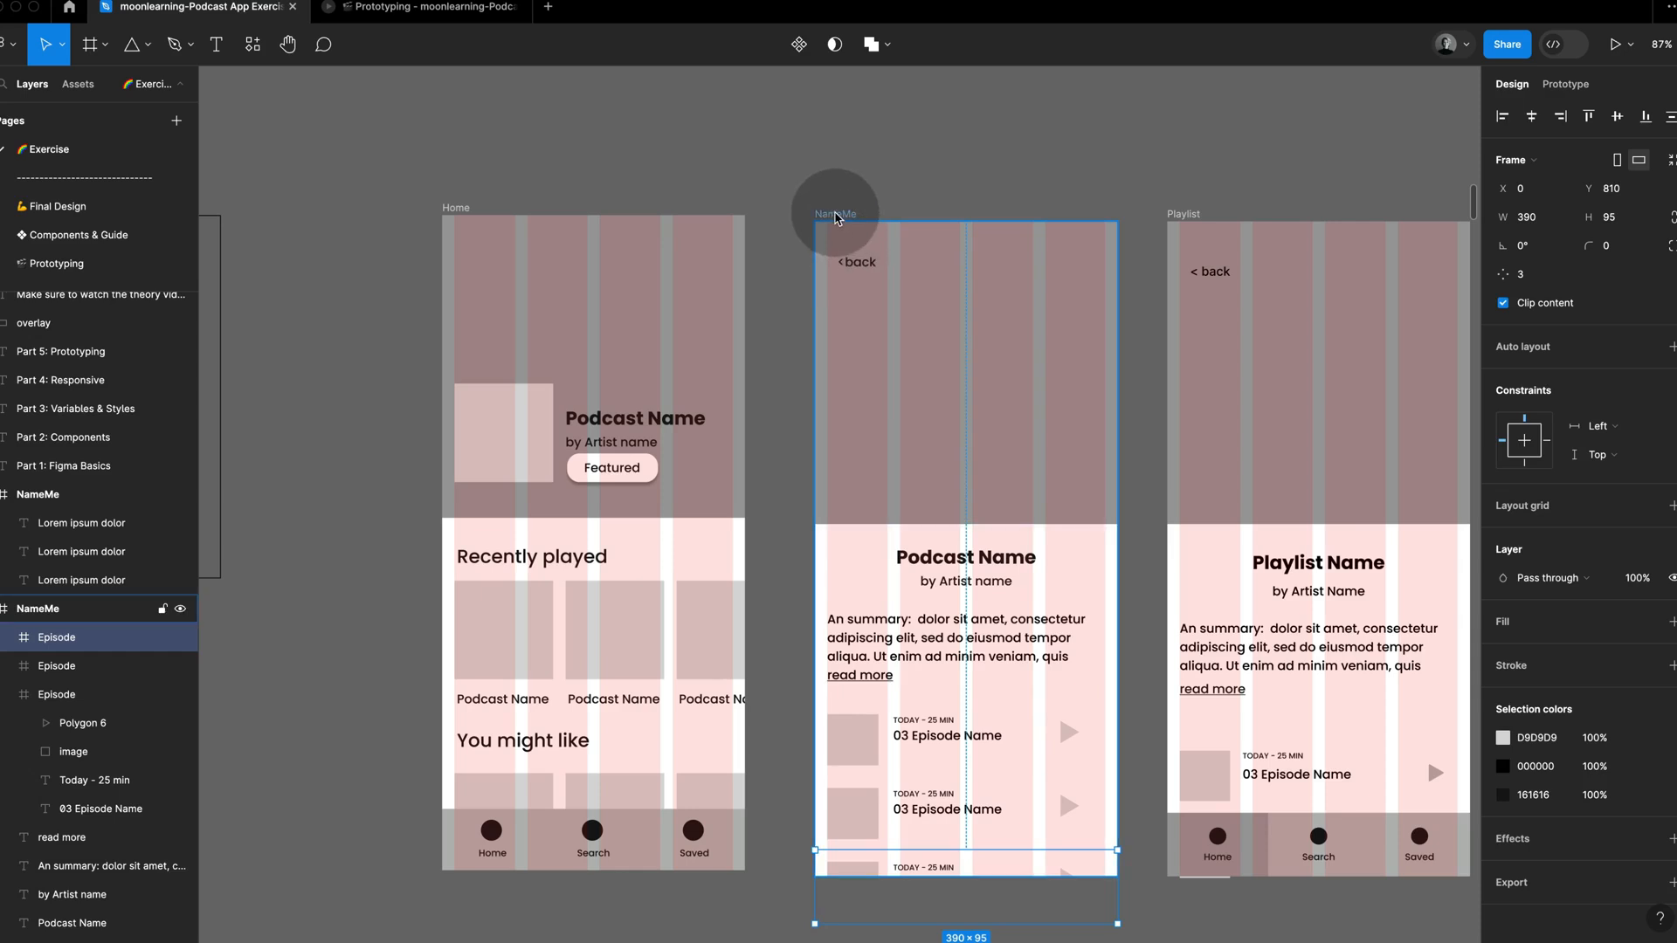
left_click(842, 214)
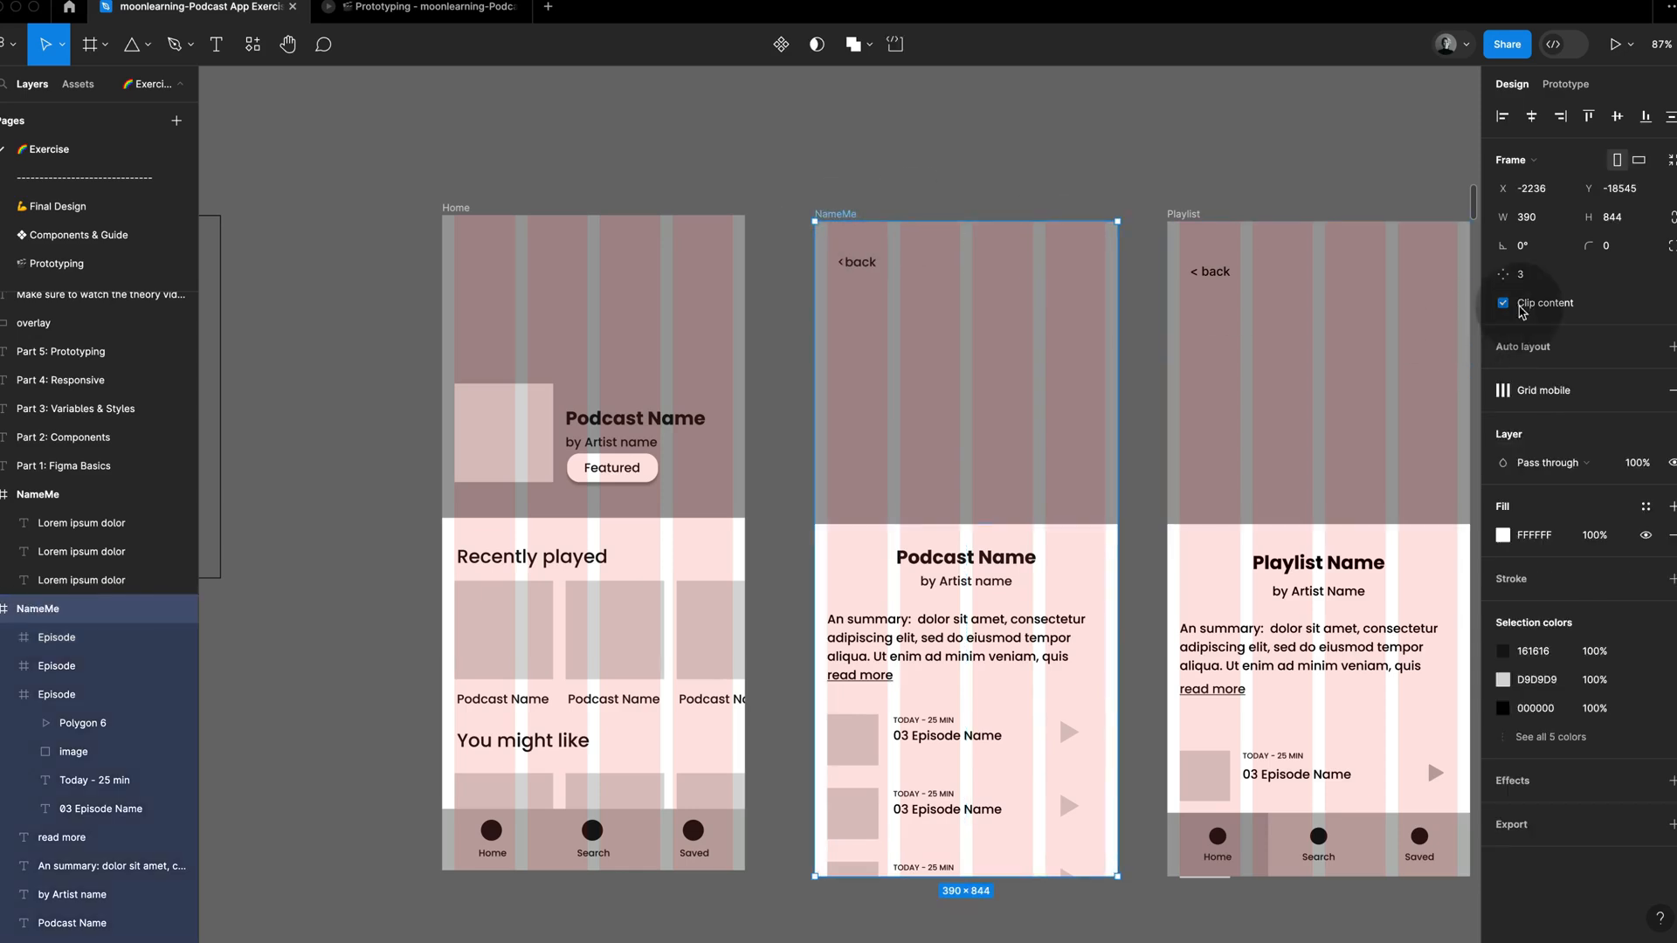
left_click(1503, 303)
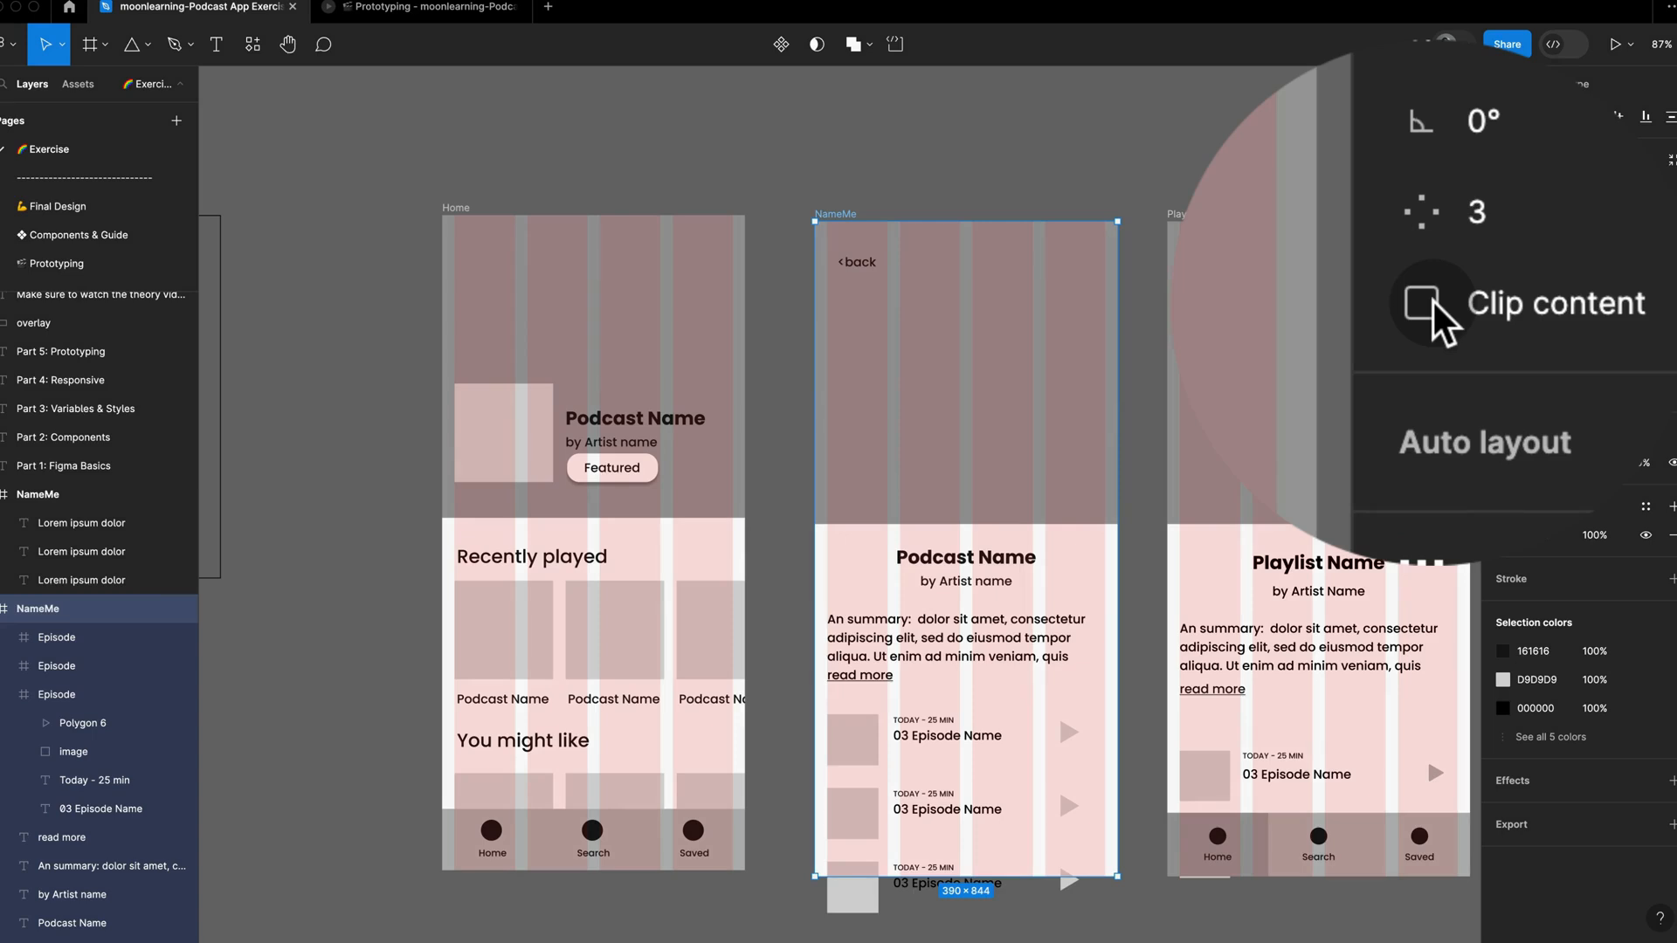
Step: Turn on content clipping for the NameMe frame and for the Playlist reference copy beside it
left_click(1433, 306)
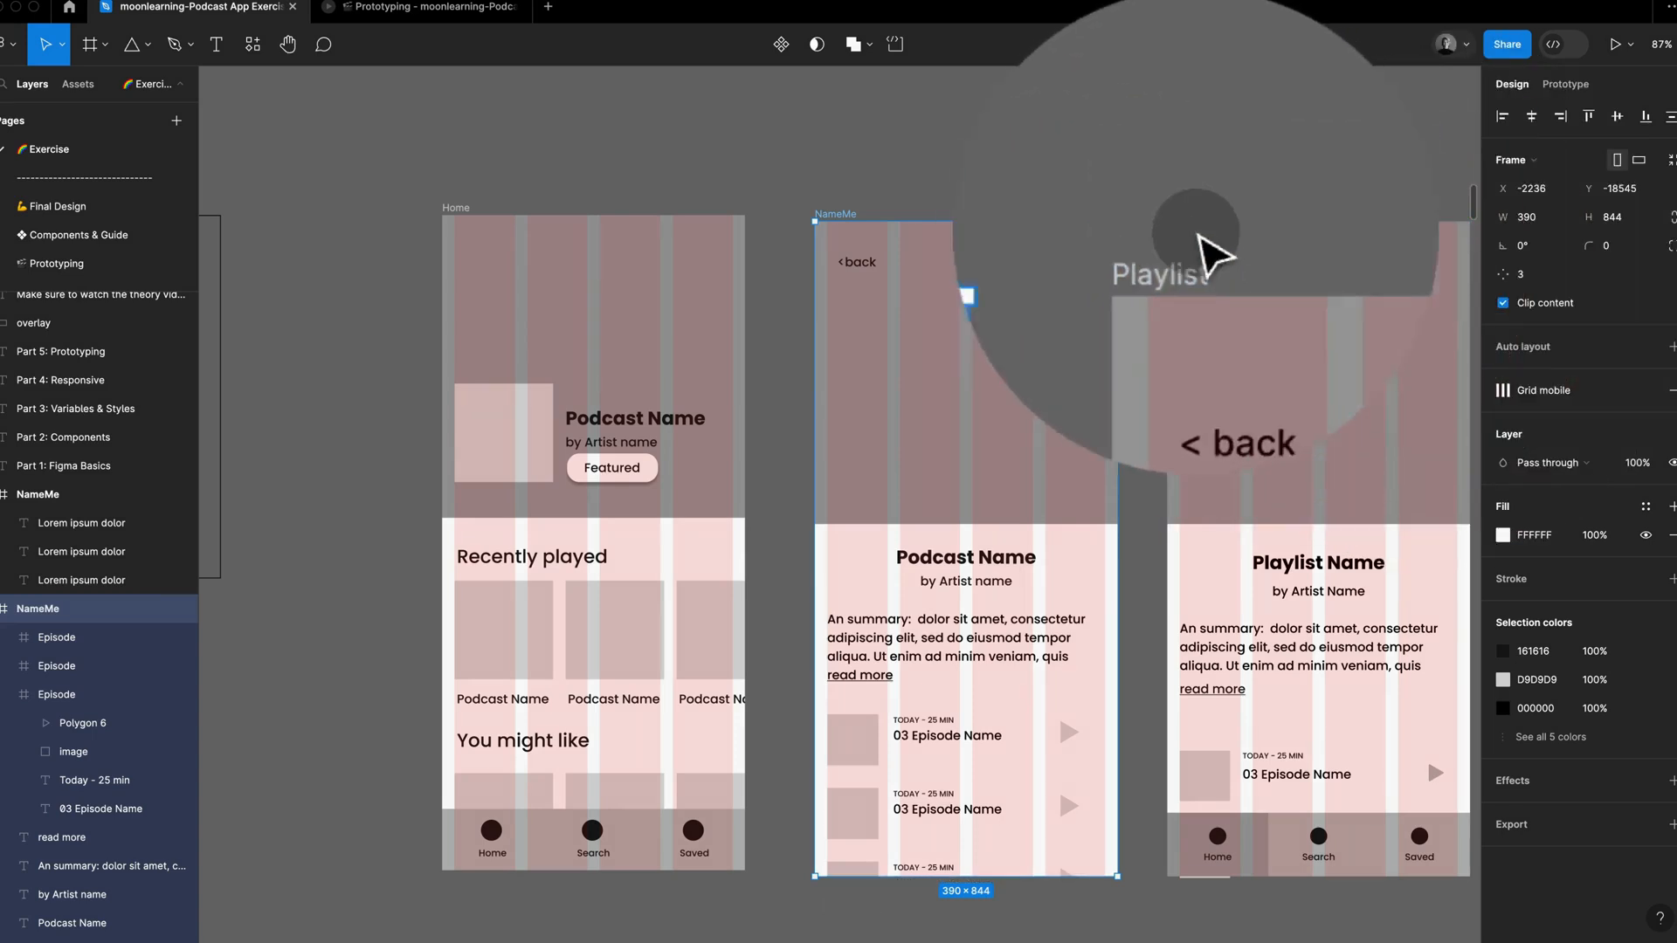
left_click(1185, 215)
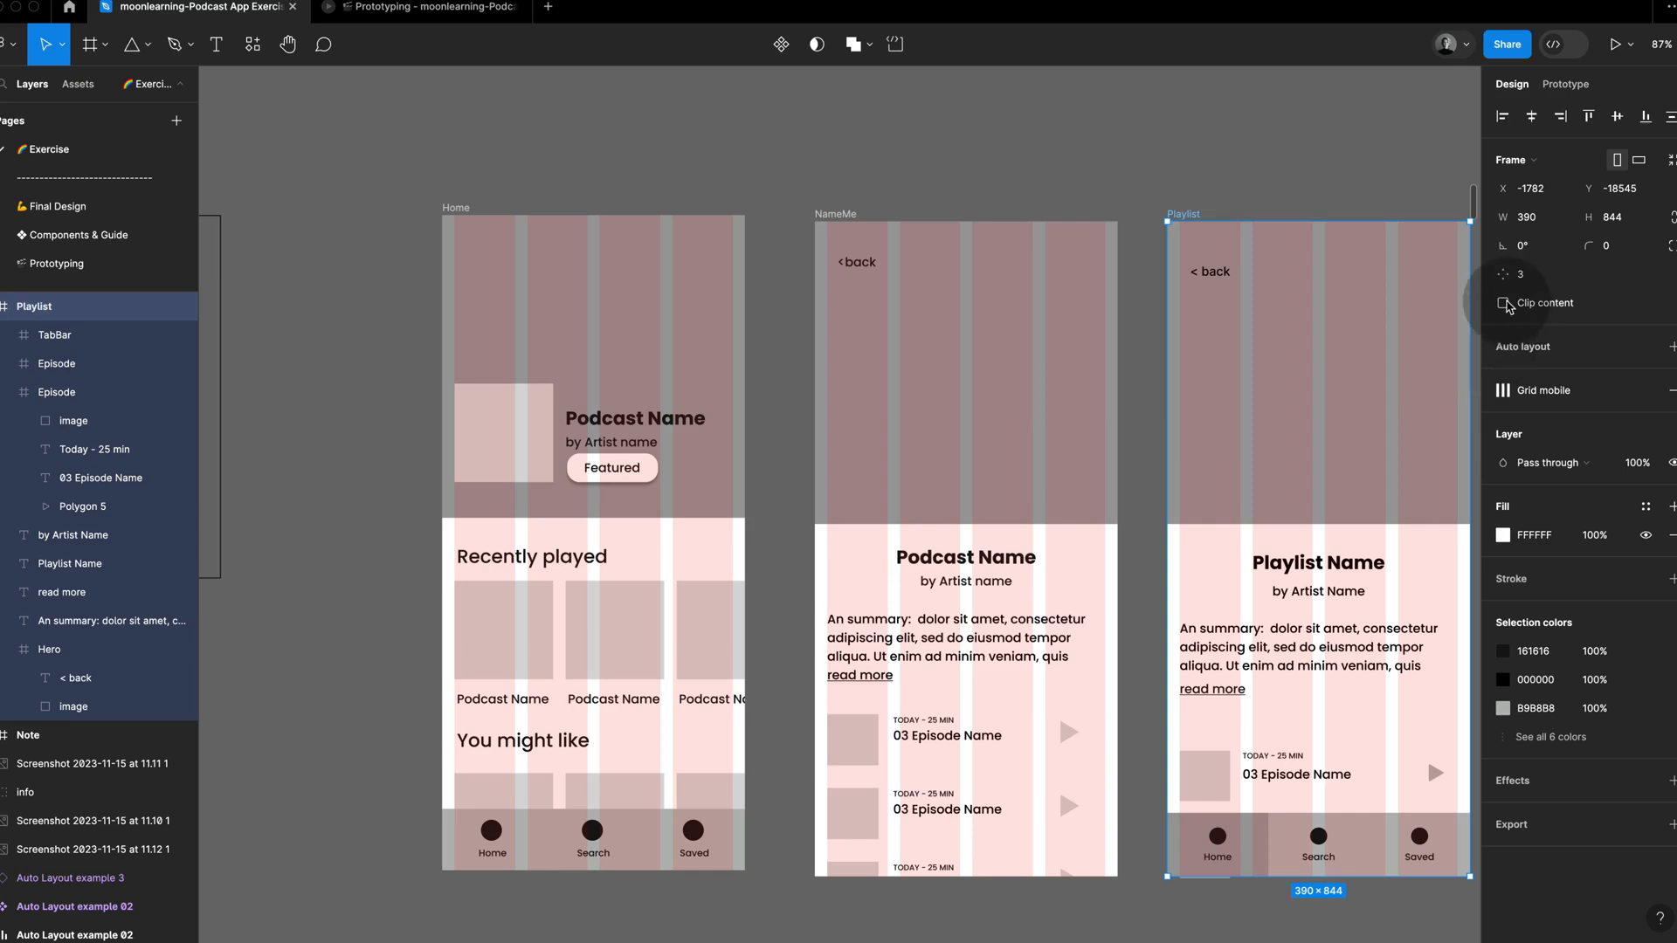
left_click(1504, 303)
Step: Copy the Home frame's bottom navigation bar with the Home, Search and Saved links into the NameMe frame at Y 765
left_click(839, 214)
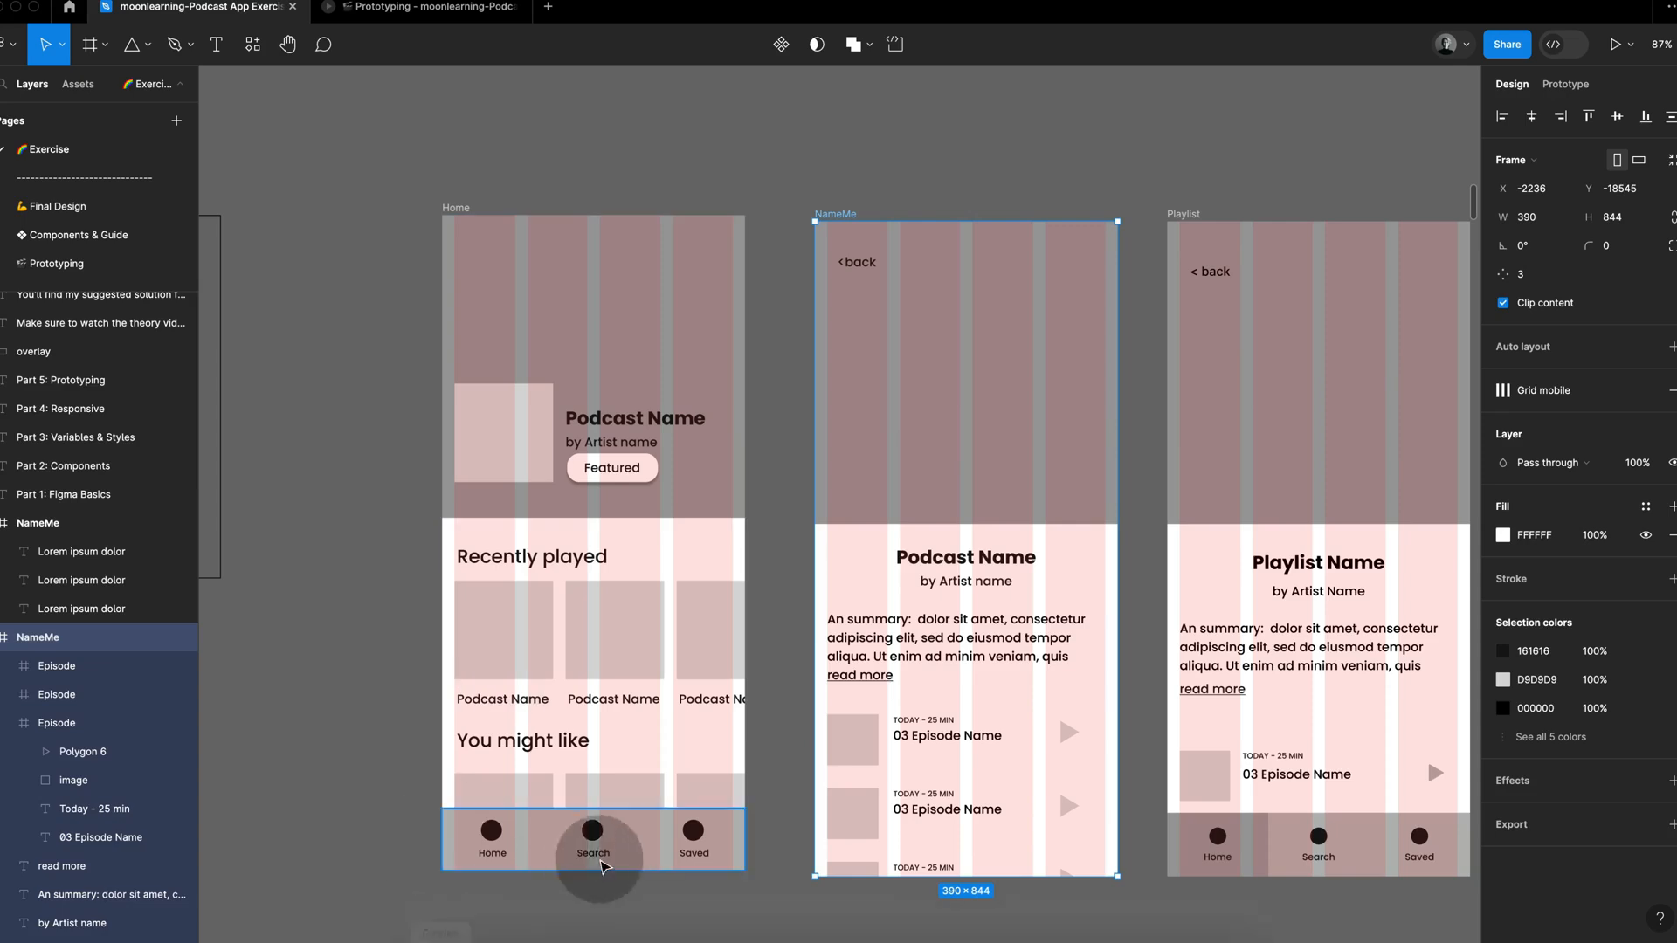
left_click(625, 843)
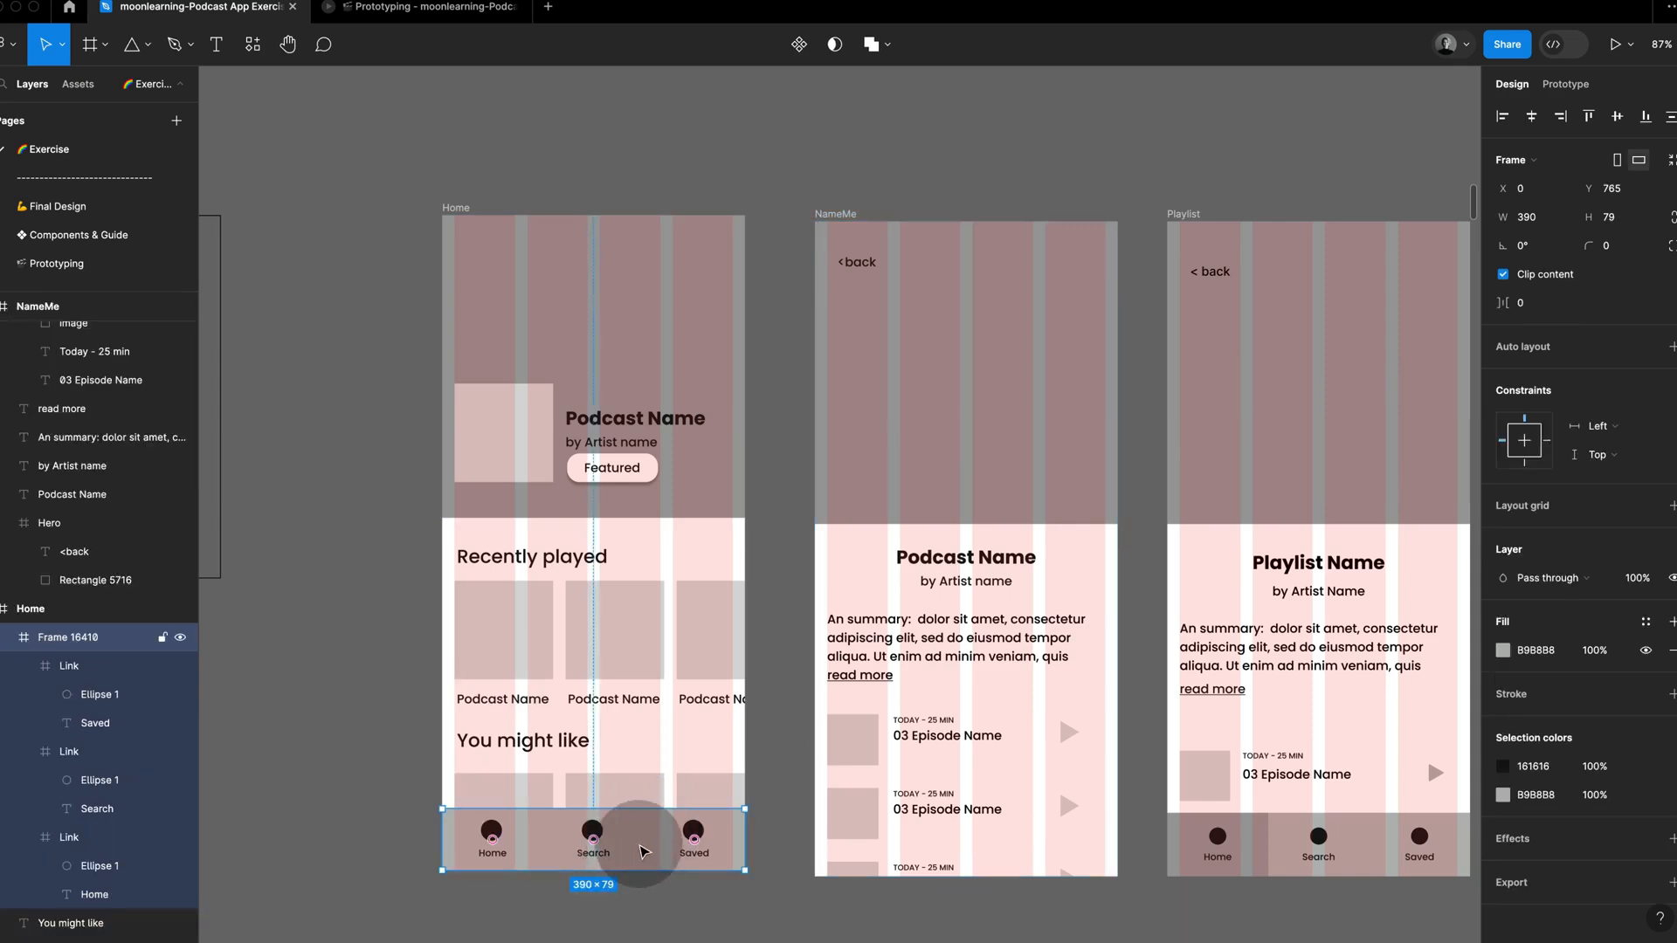
key("super+c")
left_click(837, 216)
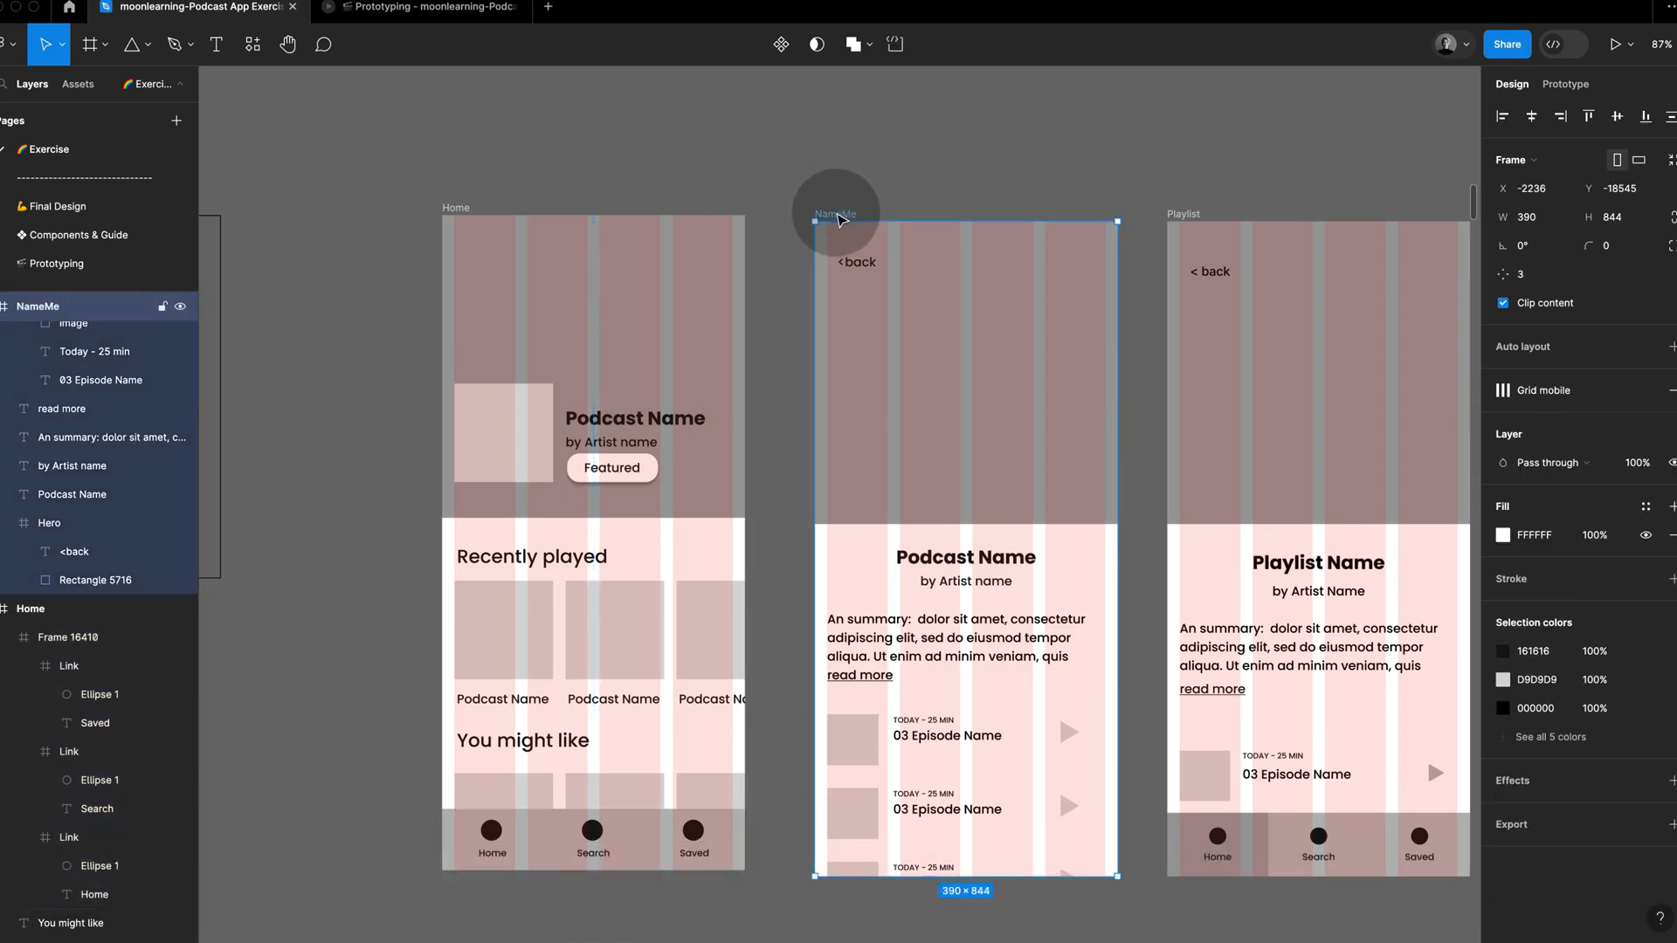
key("super+v")
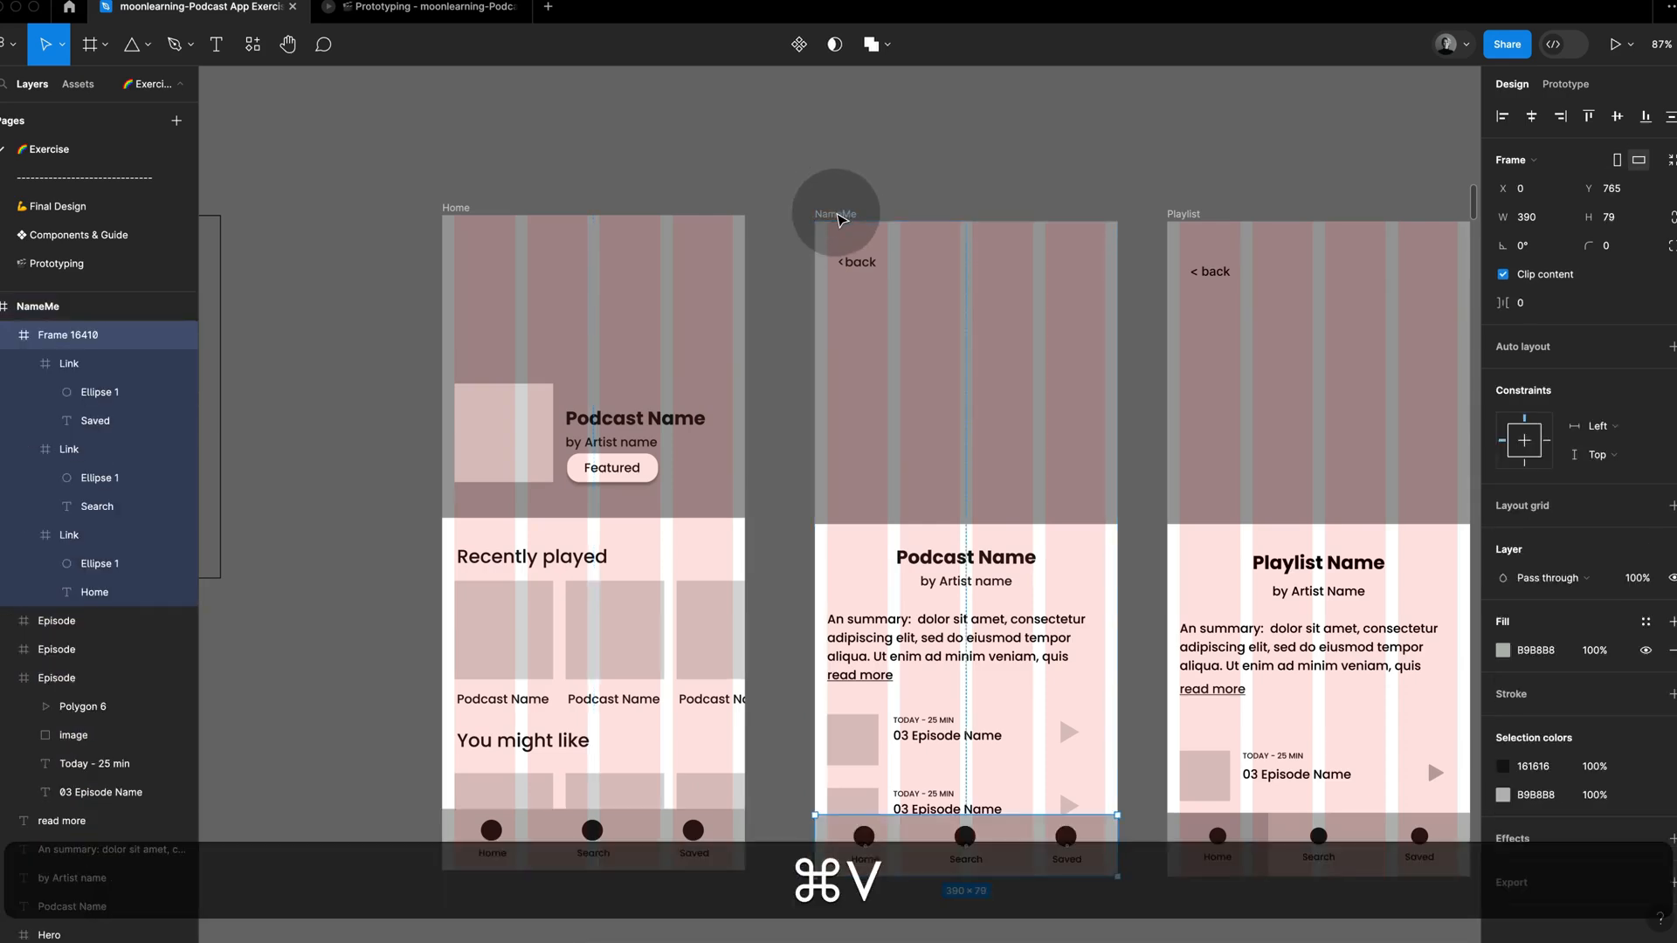
left_click(1099, 180)
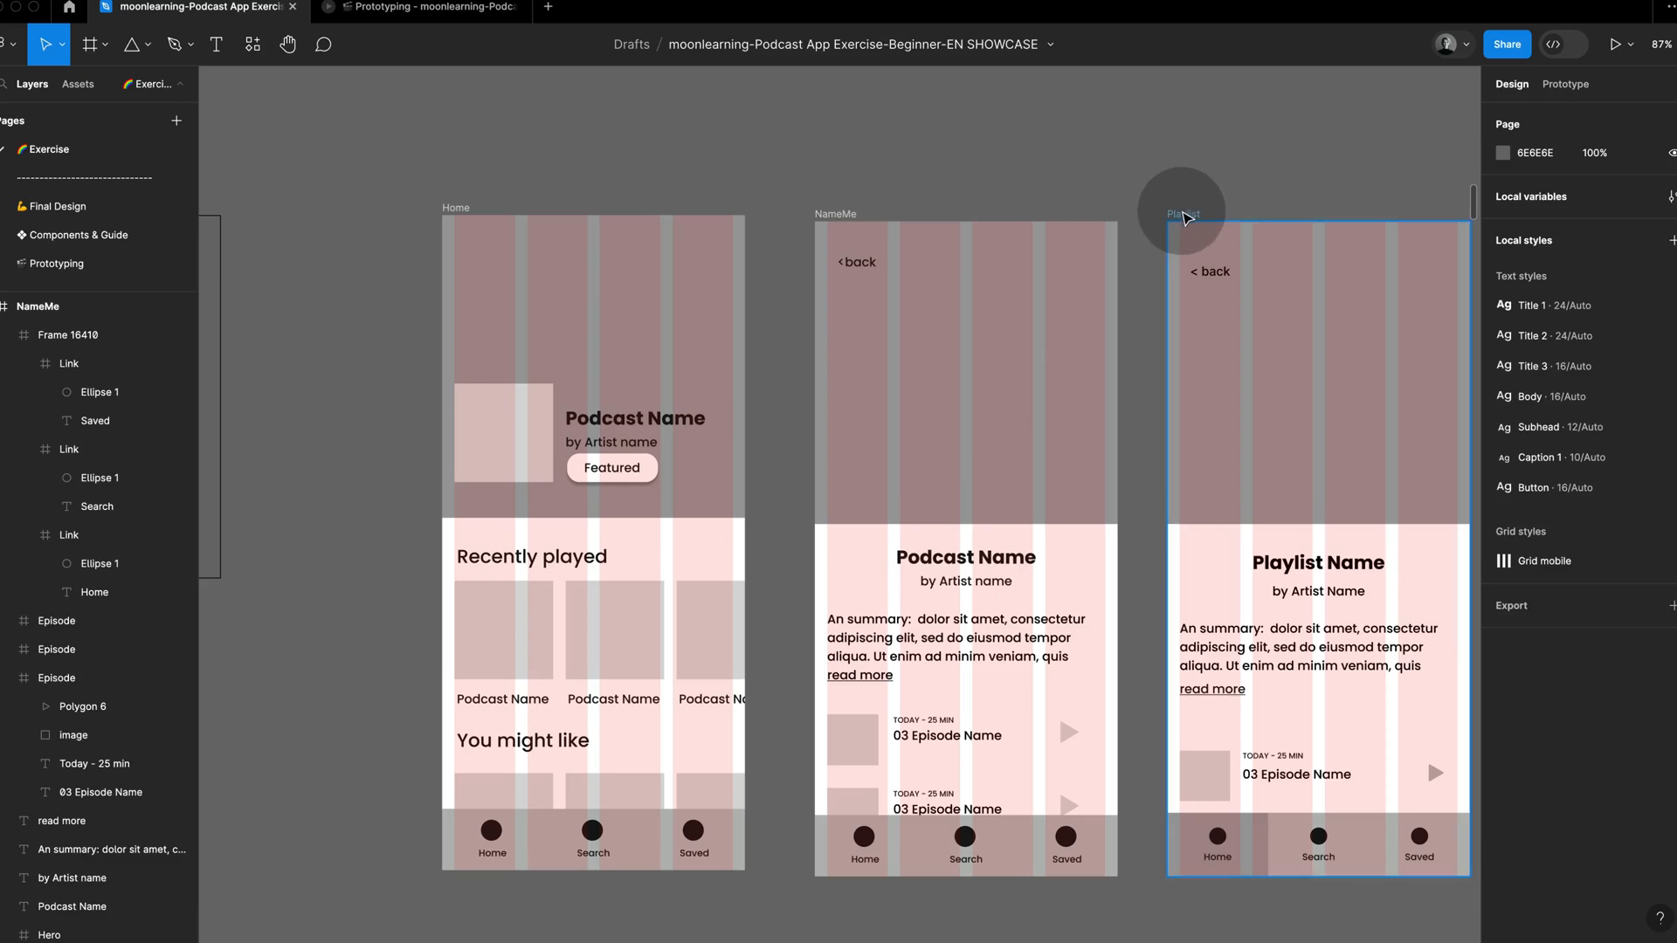
Step: Delete the Playlist reference copy beside the NameMe frame
left_click(1185, 216)
key("BackSpace")
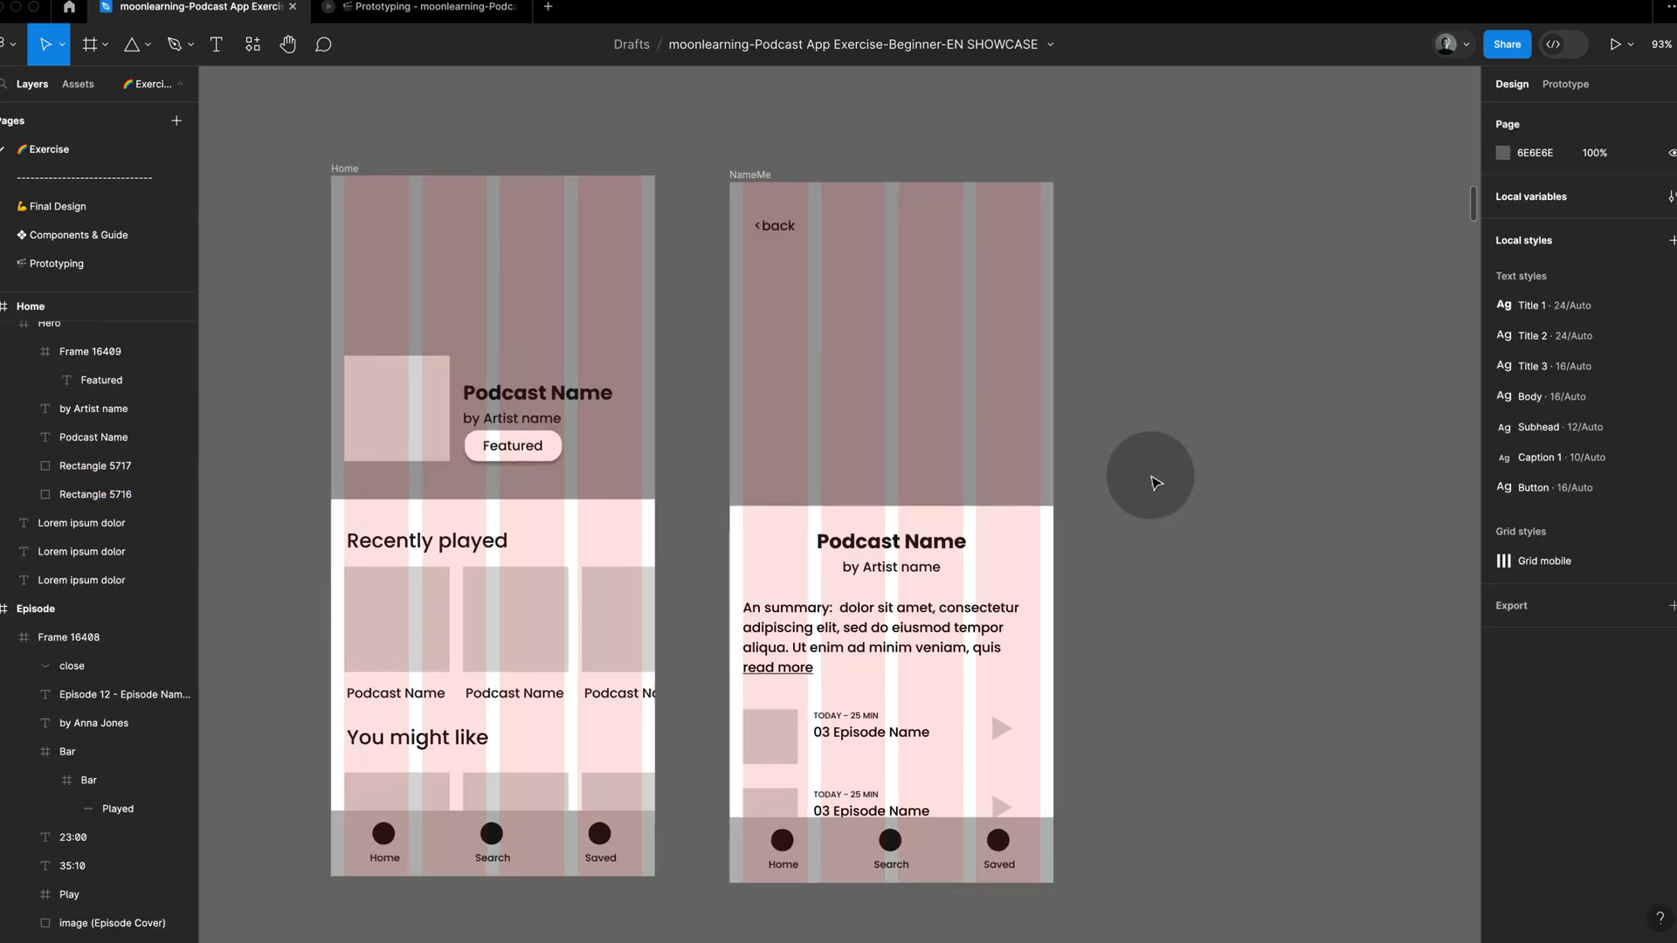
Step: Examine the suggested solution's Episode screen: overlay frame, cover image, progress bar and play button, plus the play triangle in the Playlist row
scroll(1157, 483, "down", 5)
scroll(1162, 479, "right", 20)
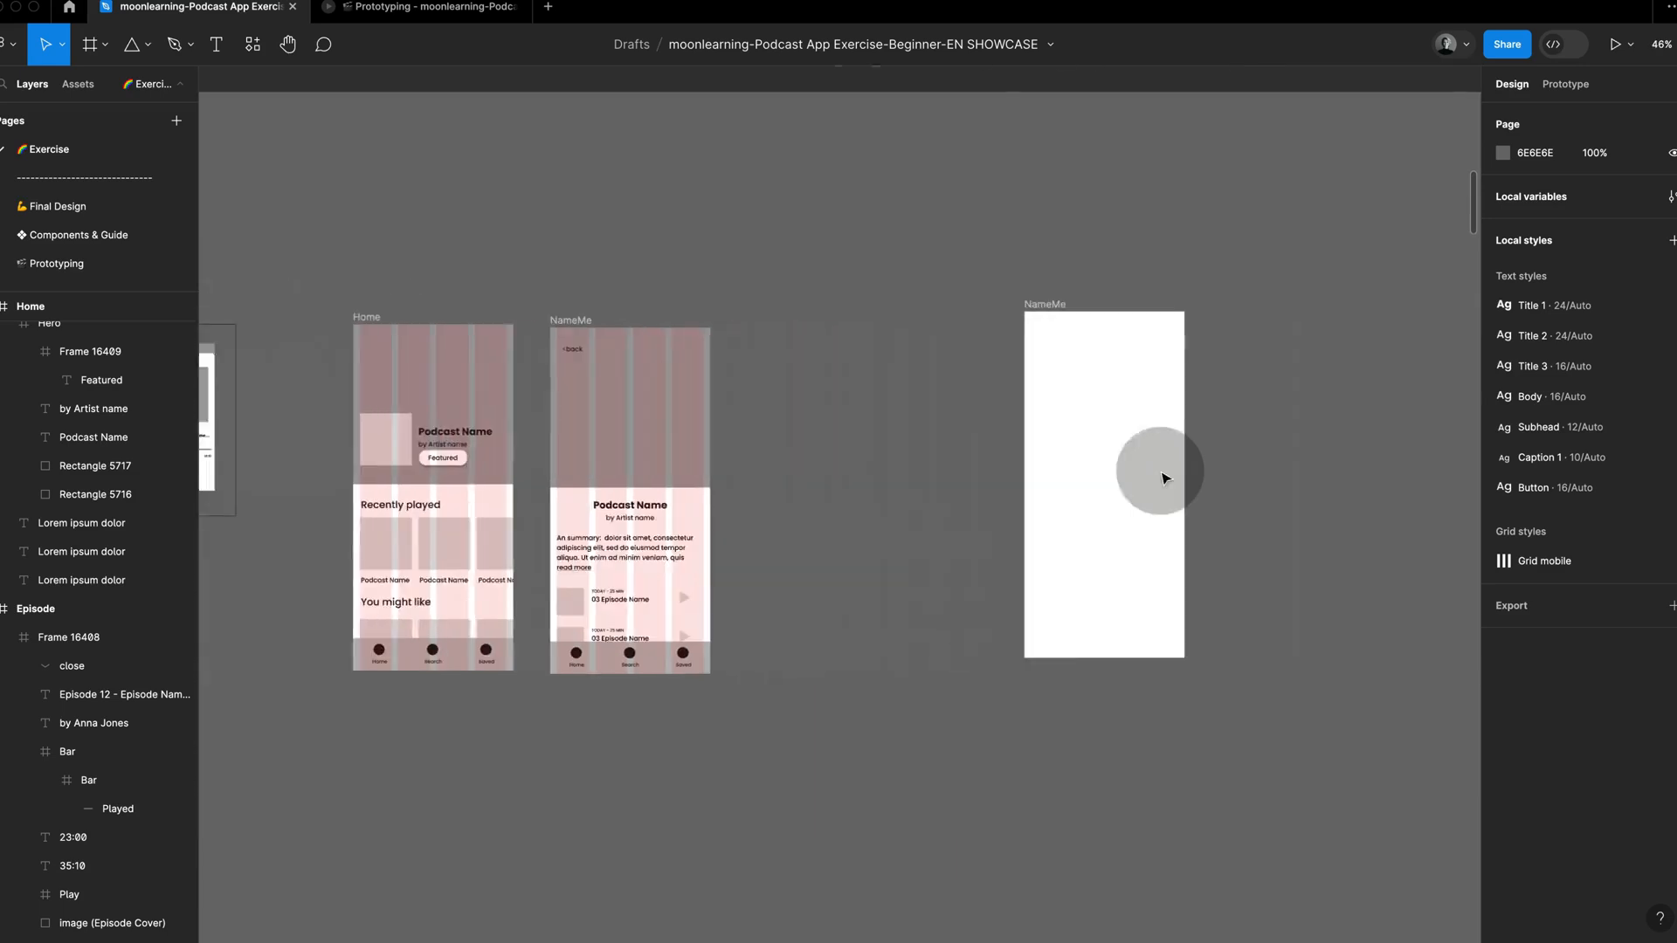
scroll(1162, 478, "right", 10)
scroll(1163, 477, "up", 1)
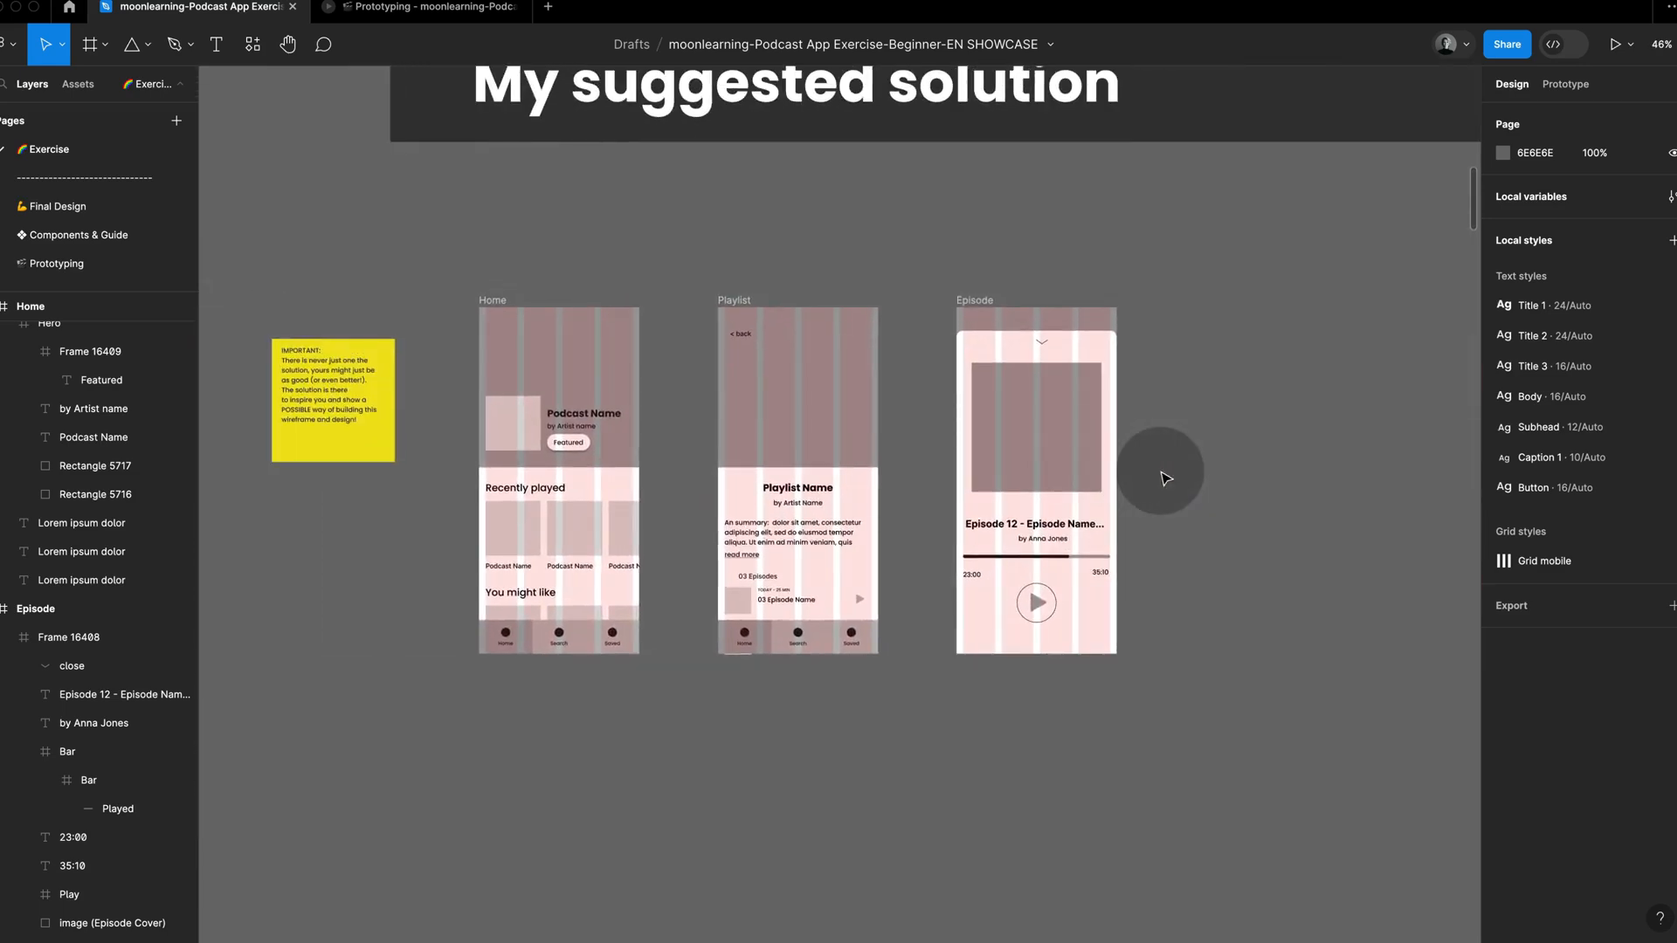
scroll(1165, 478, "up", 3)
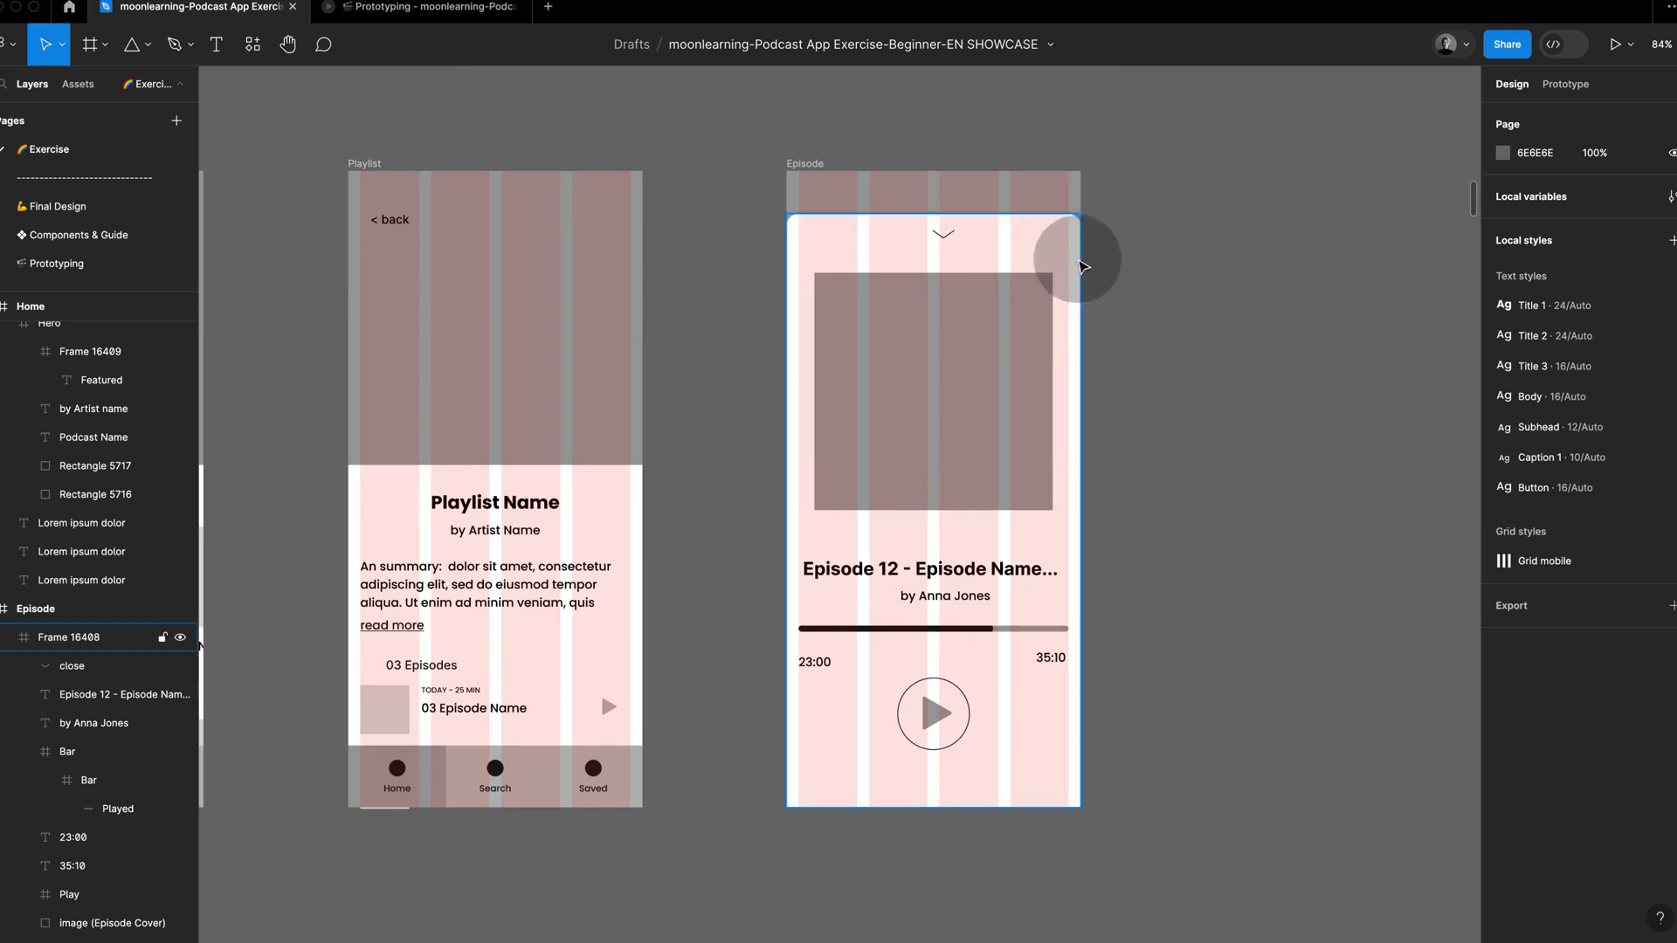
left_click(1076, 249)
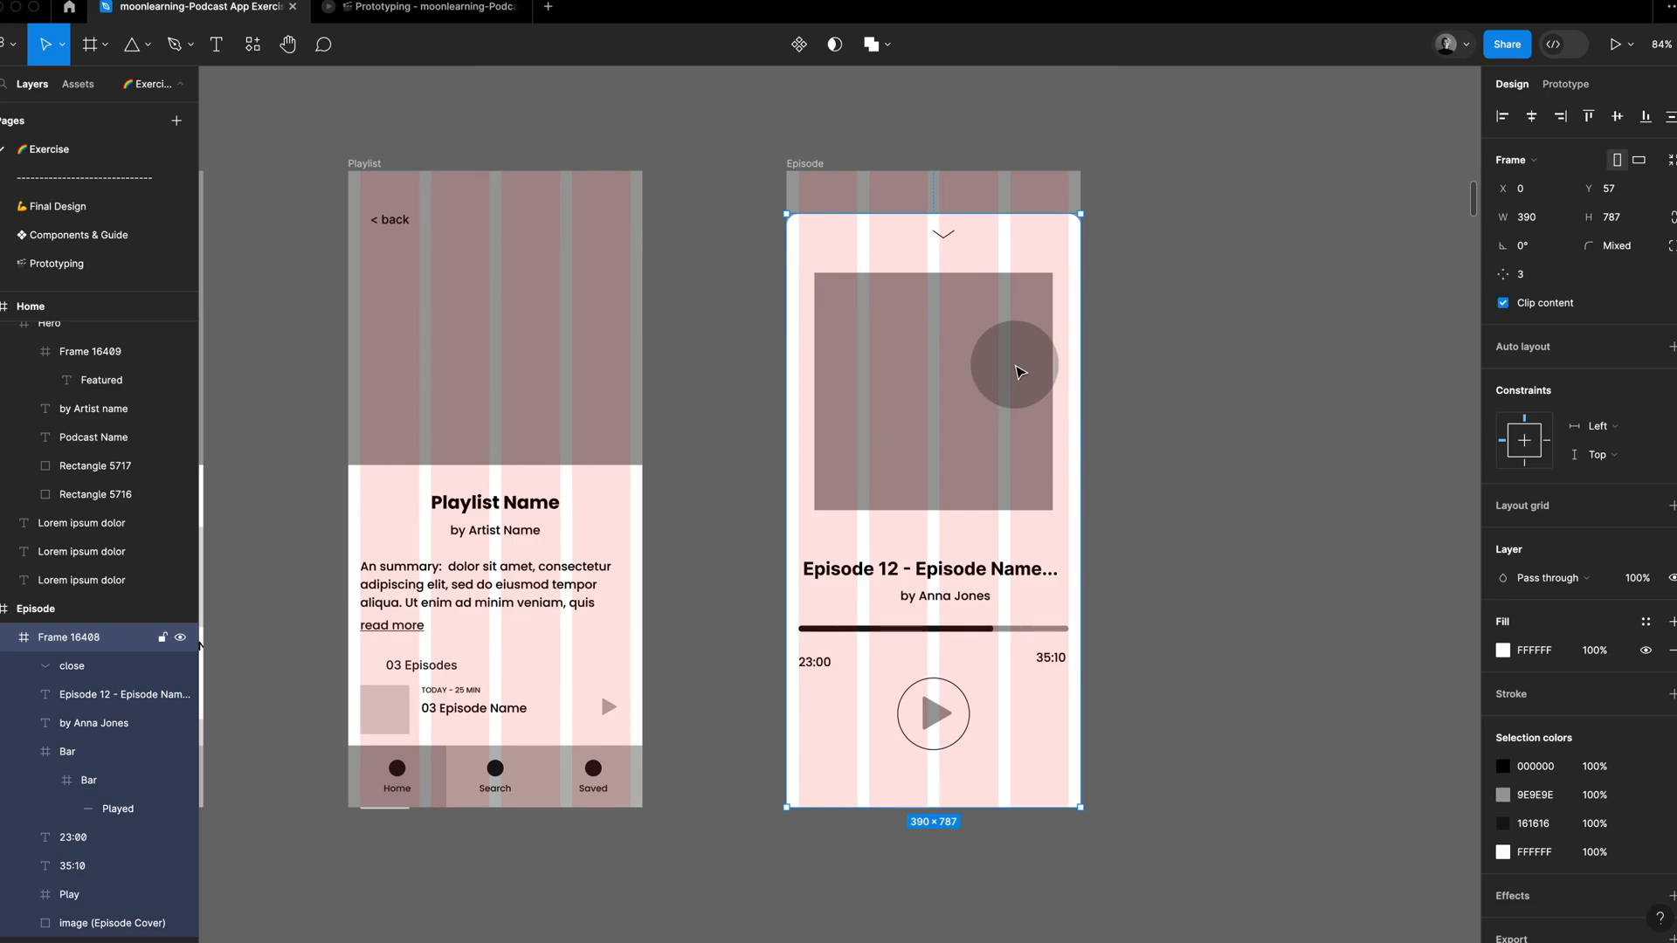
left_click(1021, 371, "super")
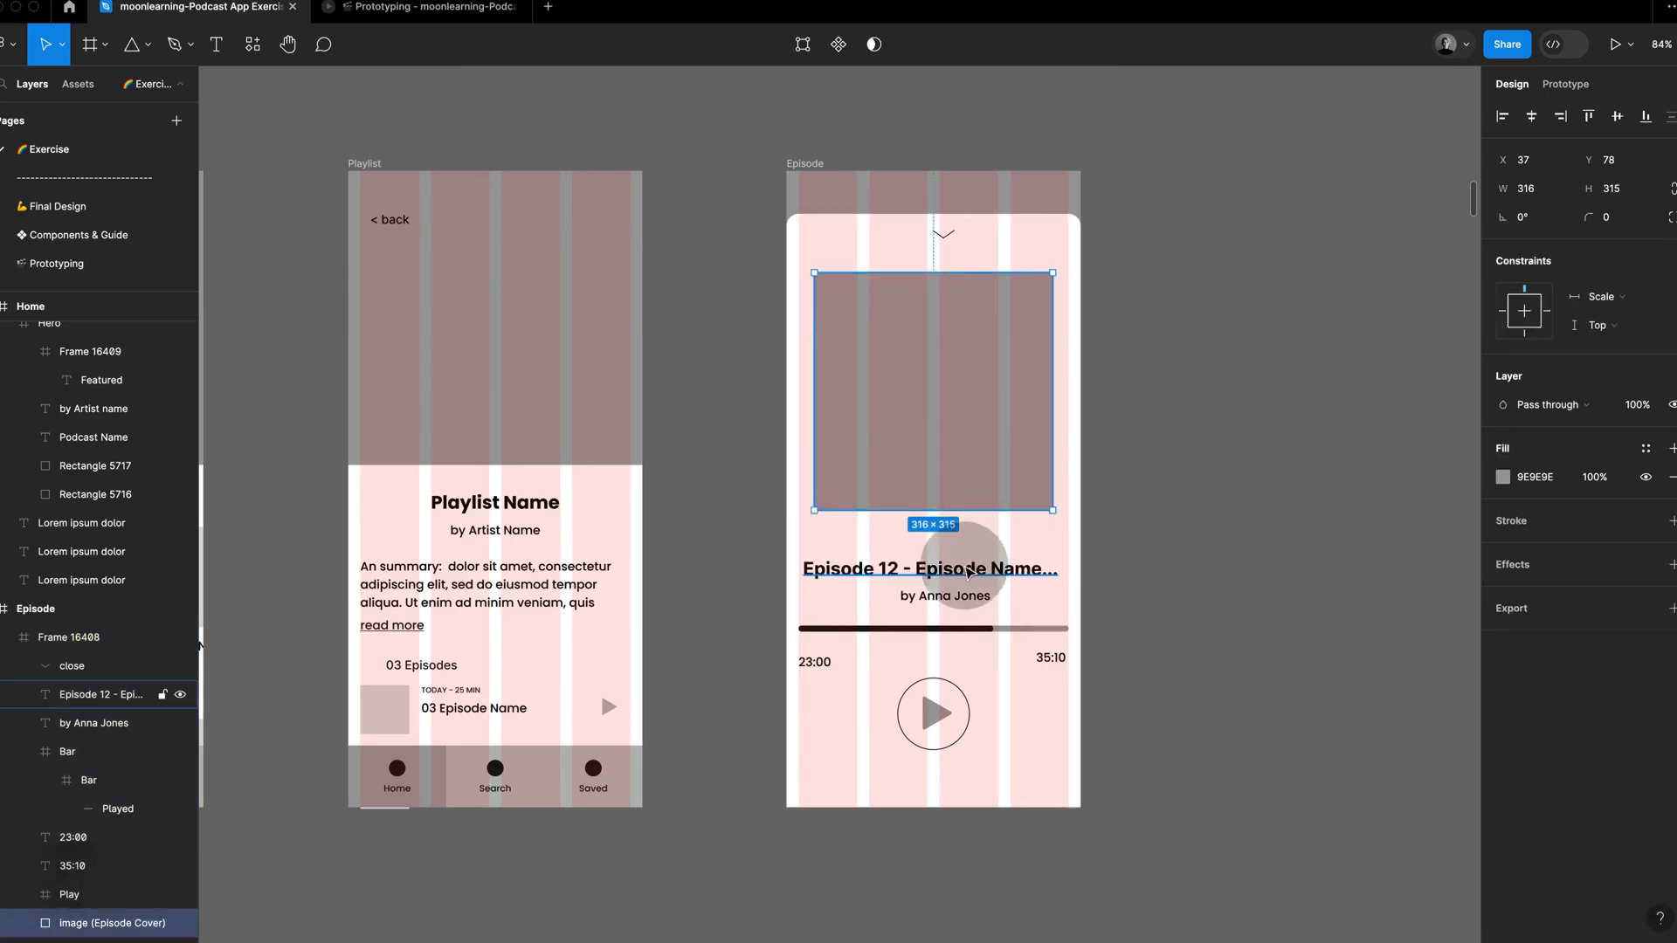
left_click(1004, 628)
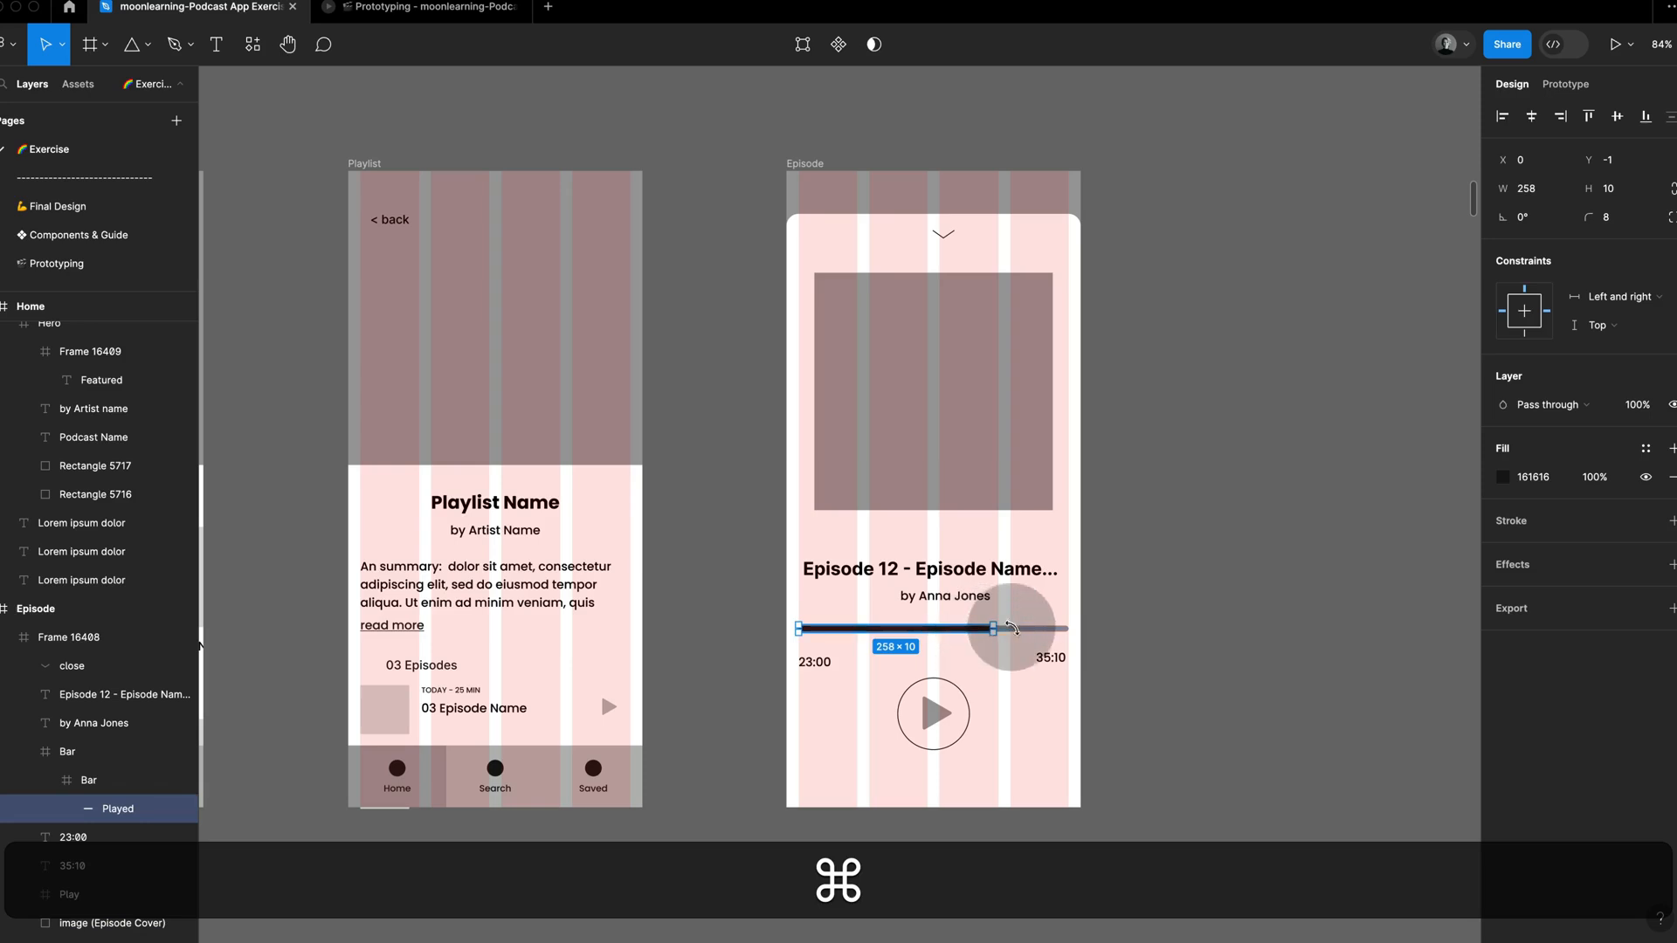
left_click(1014, 630)
left_click(1135, 650)
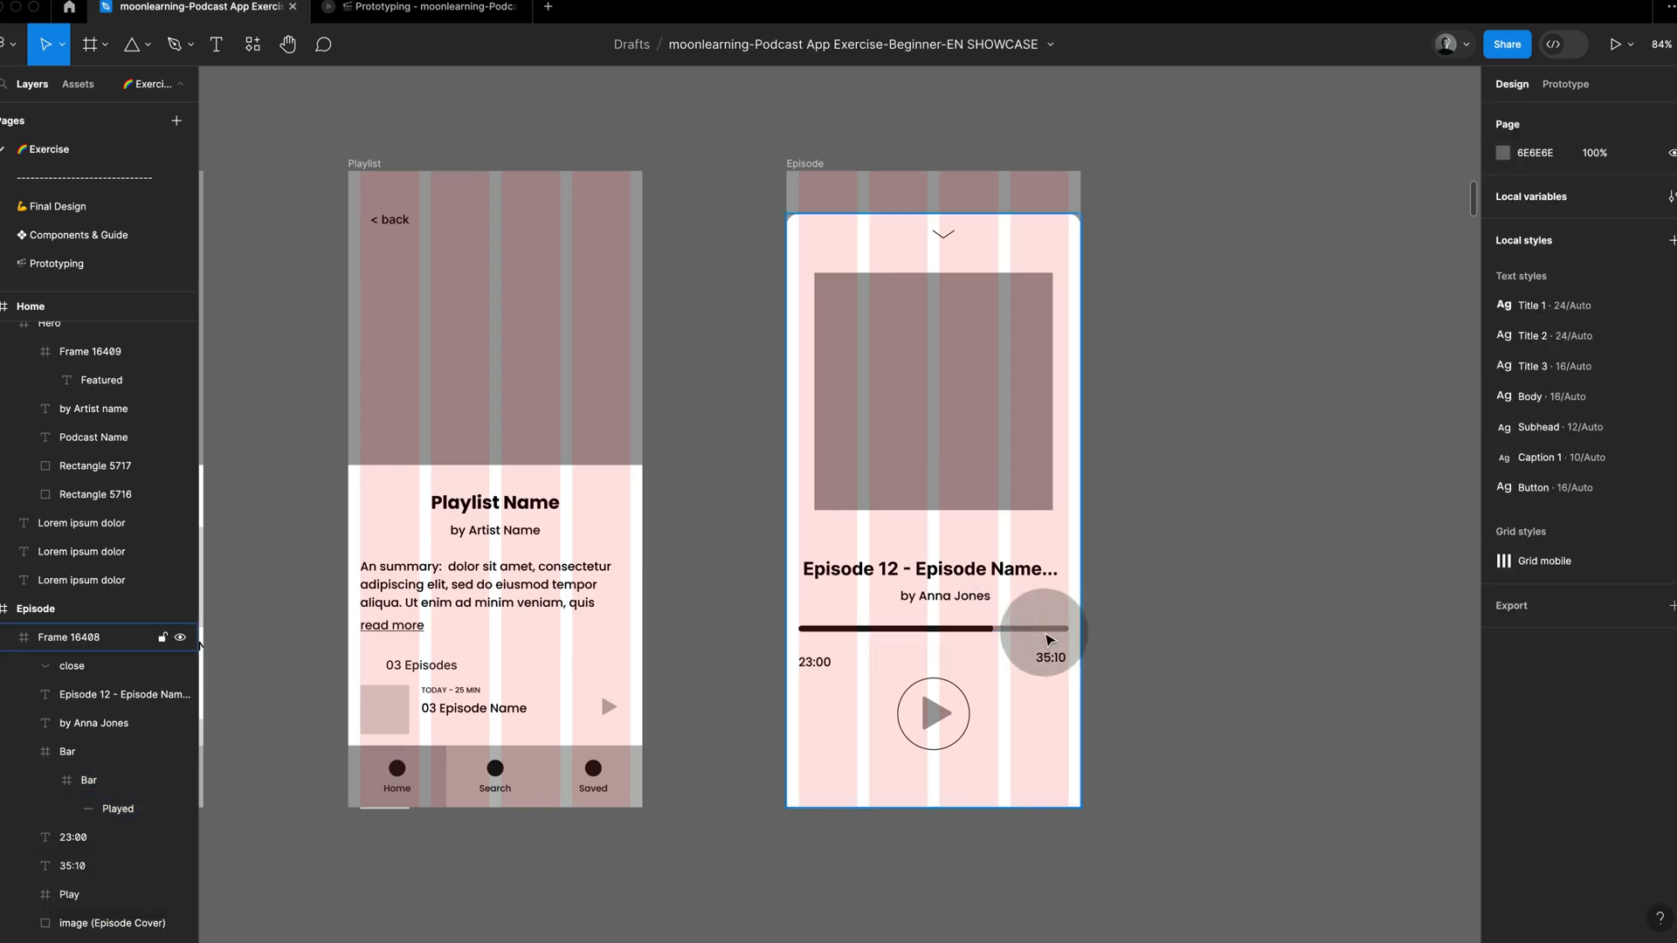
left_click(1035, 631)
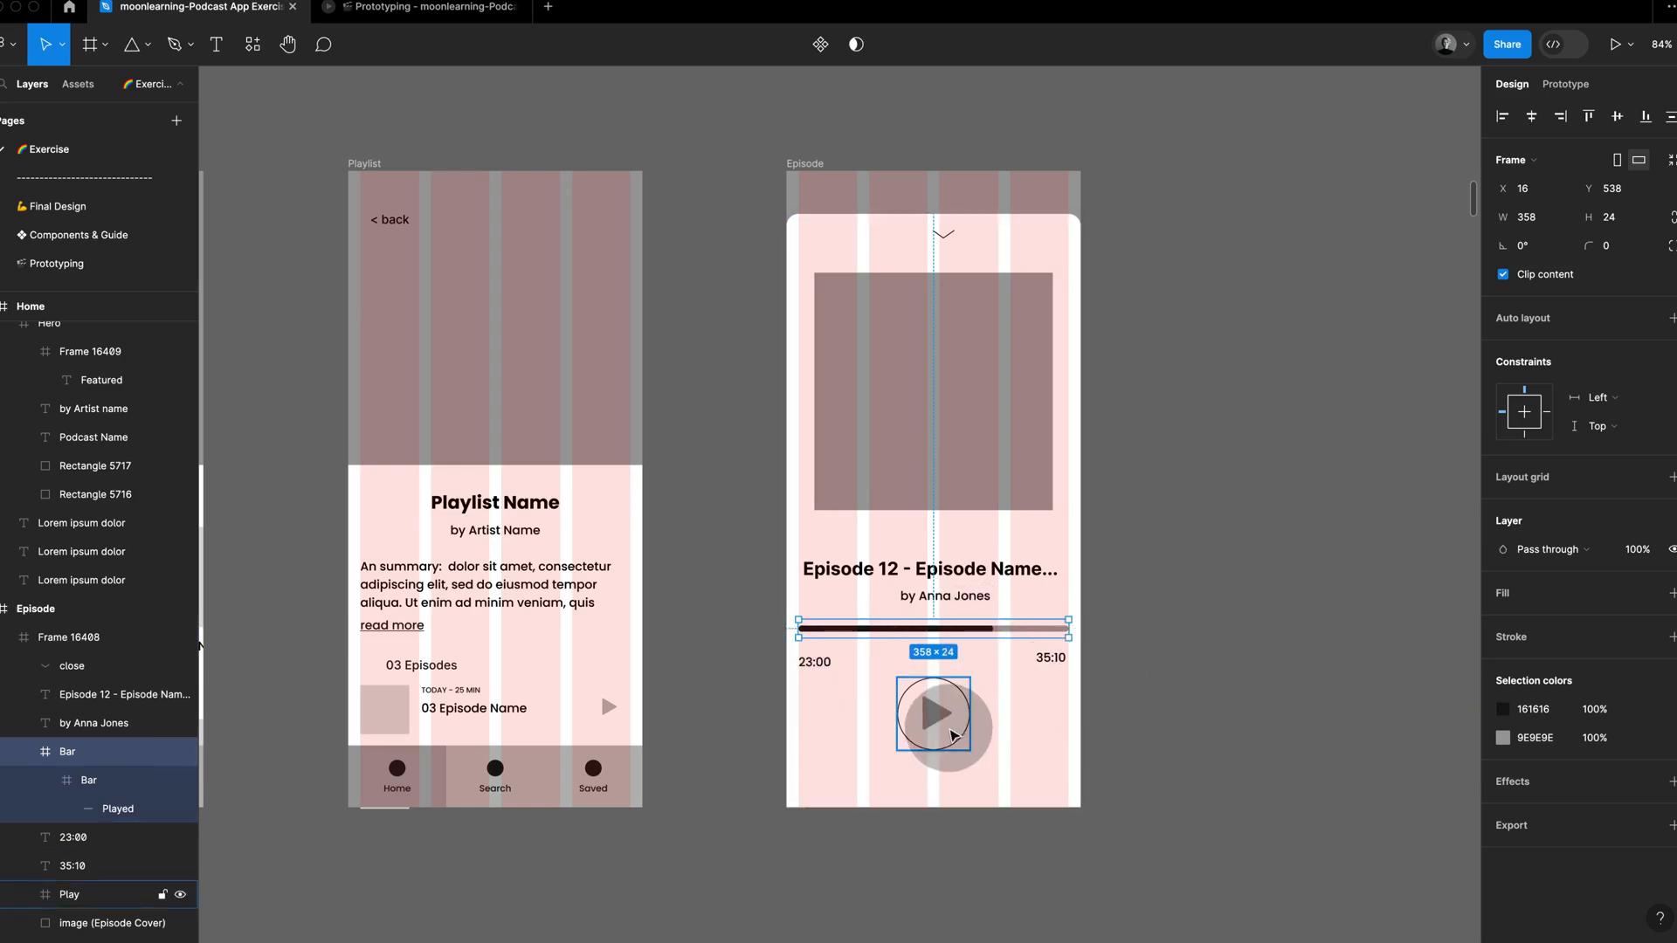
left_click(930, 725)
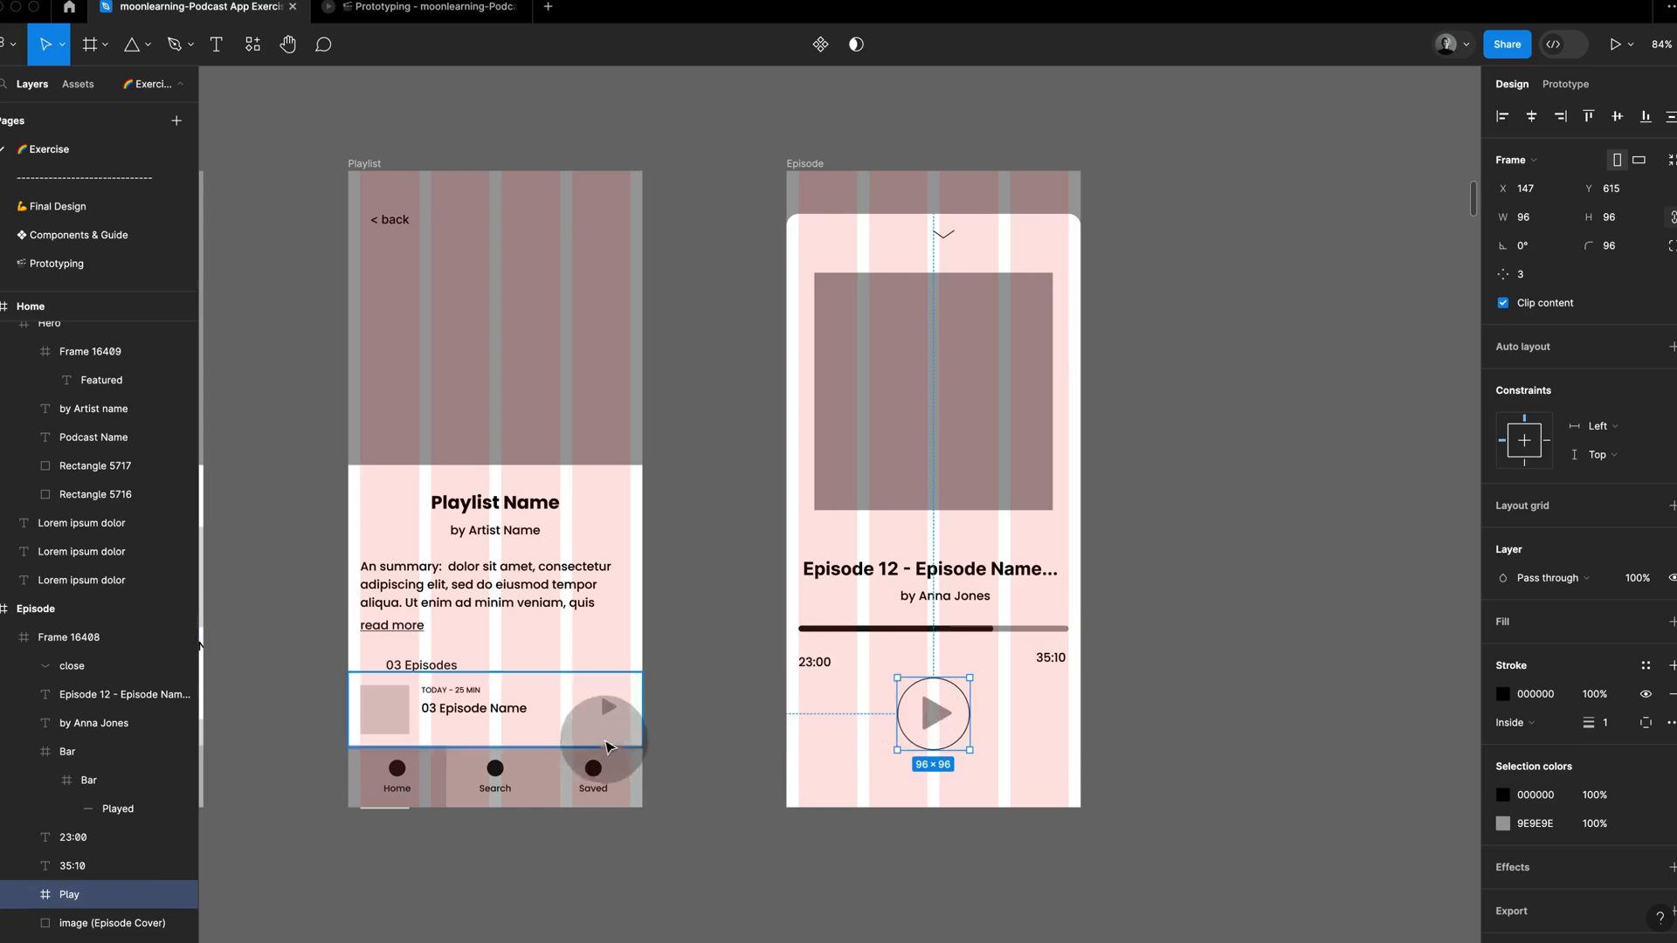
left_click(610, 709, "super")
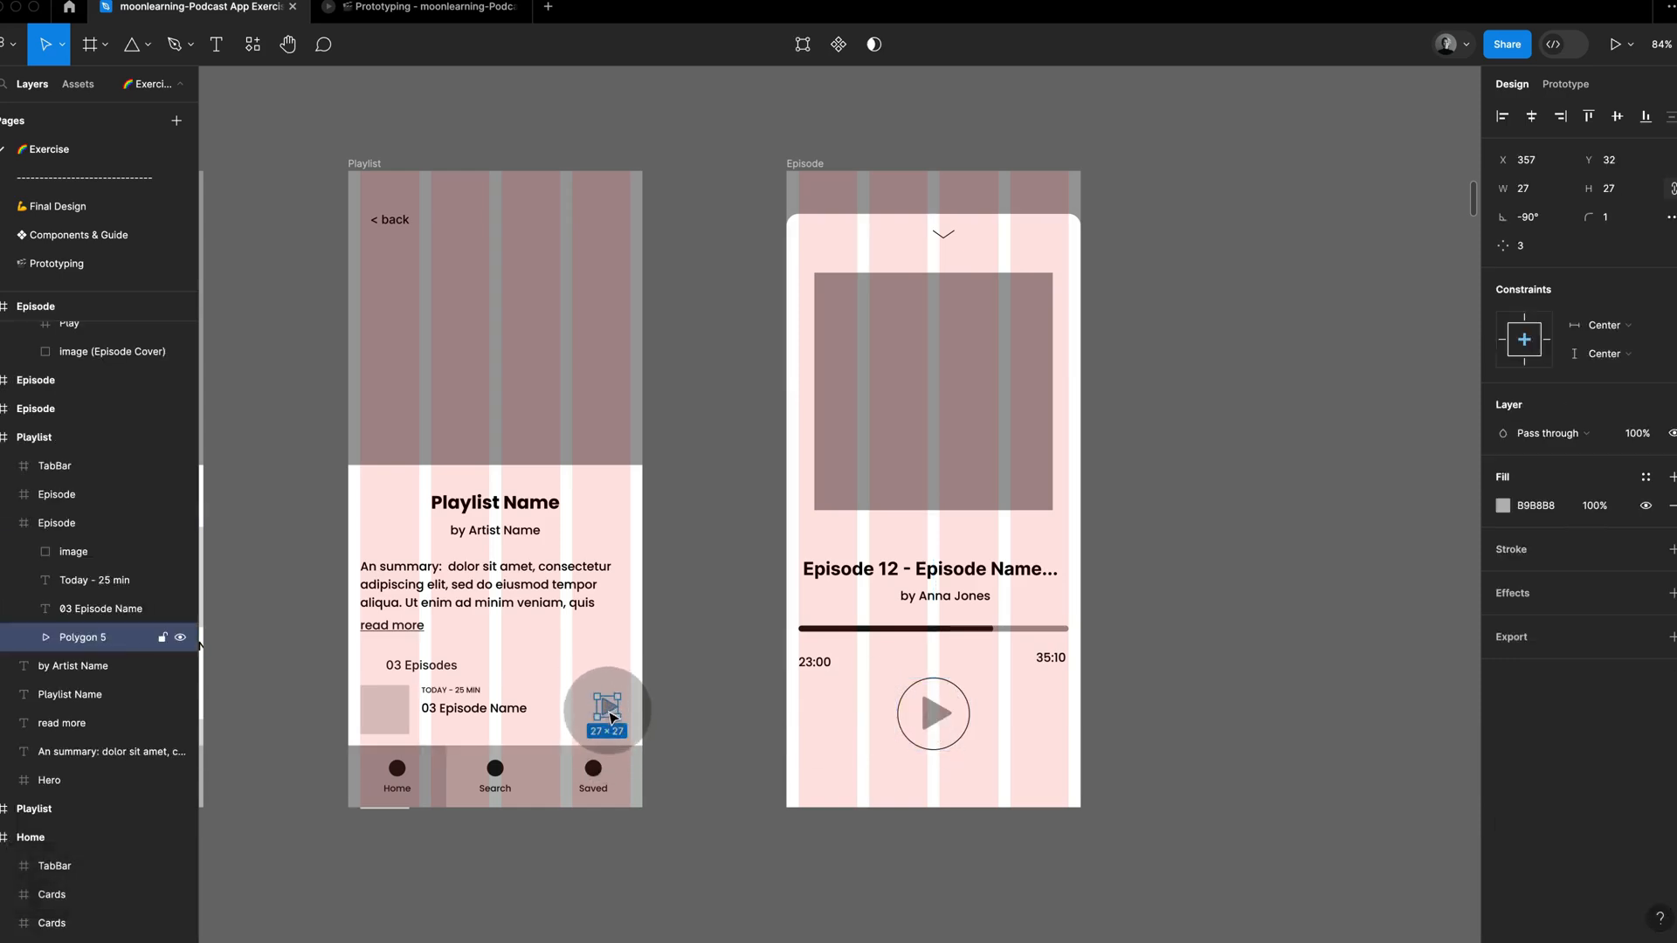
left_click(1127, 678)
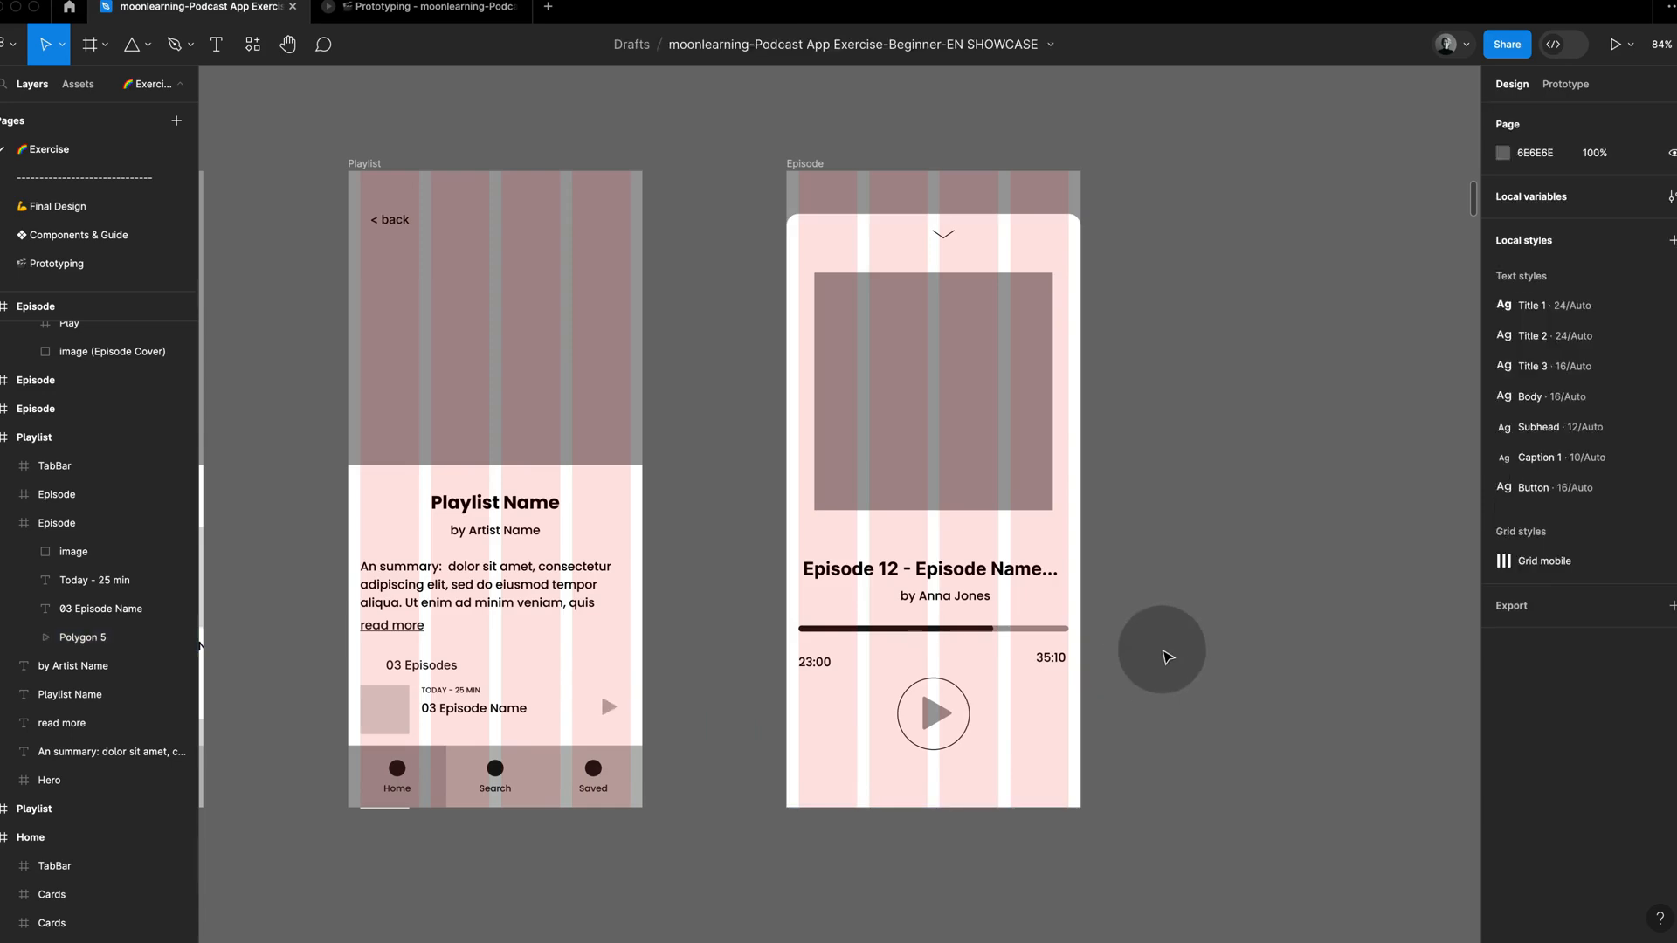